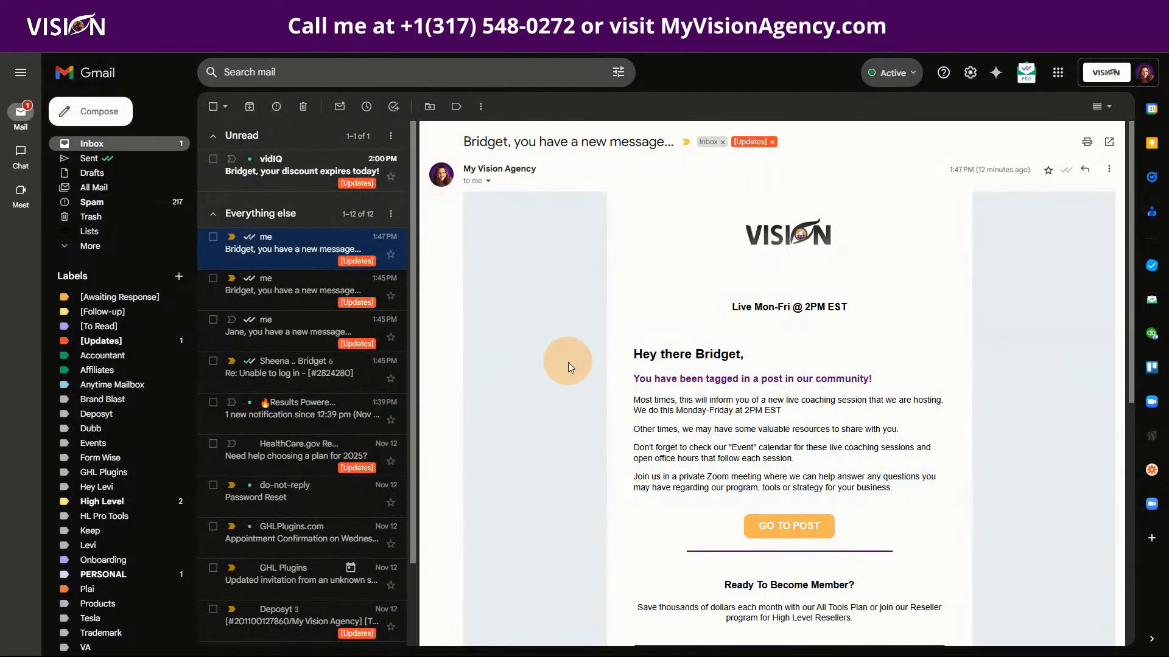
Examine the branded community notification email from its header down to its footer.
{"action": "scroll", "coordinate": [565, 398], "scroll_direction": "down", "scroll_amount": 5}
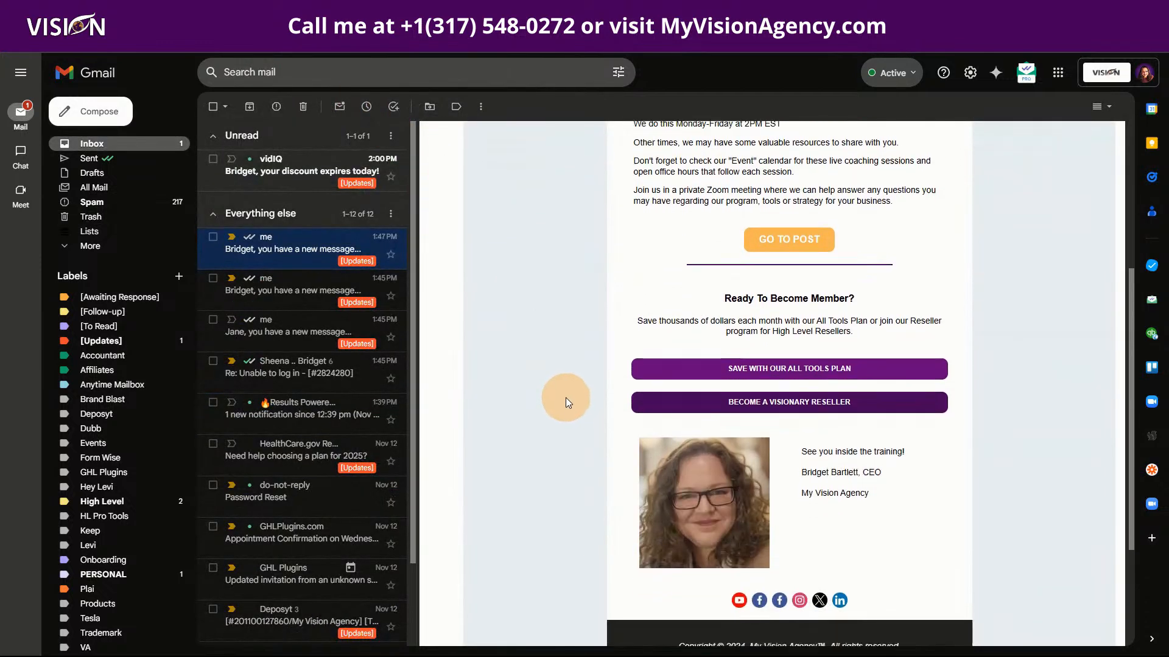
{"action": "scroll", "coordinate": [565, 397], "scroll_direction": "down", "scroll_amount": 3}
{"action": "scroll", "coordinate": [560, 393], "scroll_direction": "up", "scroll_amount": 5}
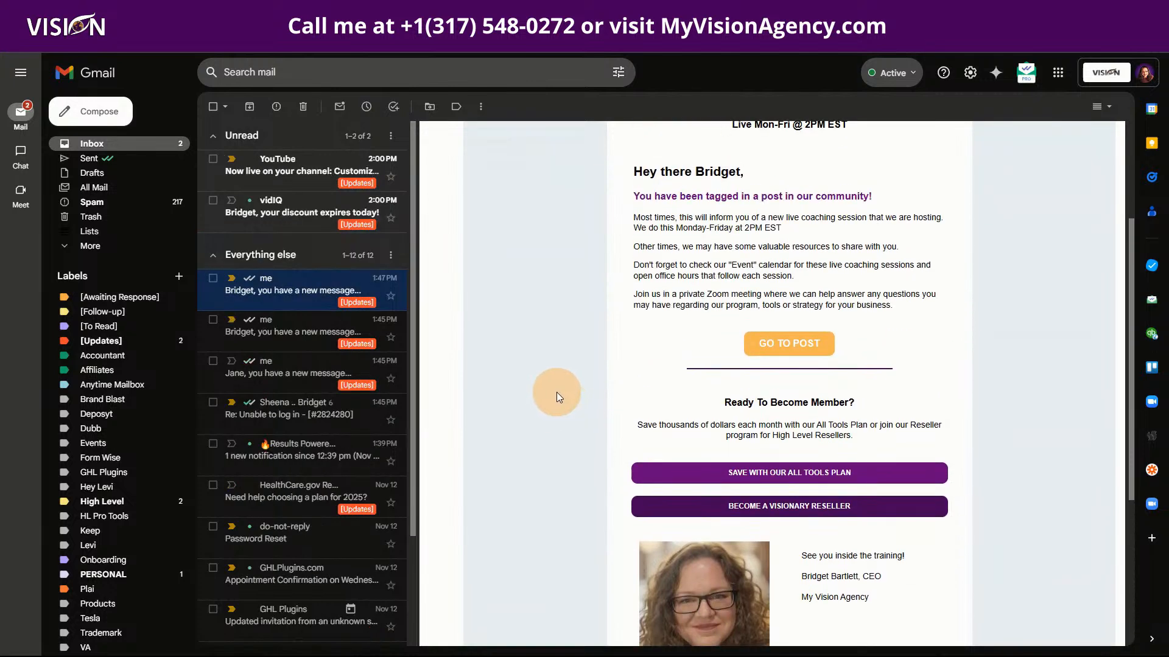
{"action": "scroll", "coordinate": [555, 392], "scroll_direction": "up", "scroll_amount": 3}
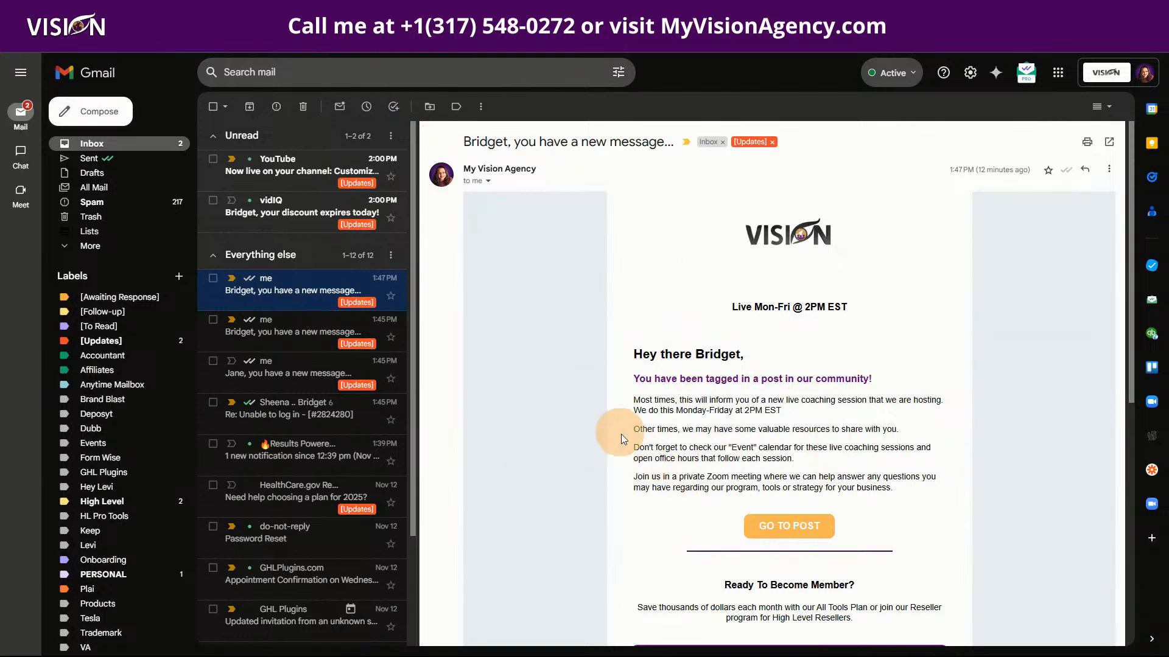
{"action": "scroll", "coordinate": [636, 453], "scroll_direction": "down", "scroll_amount": 3}
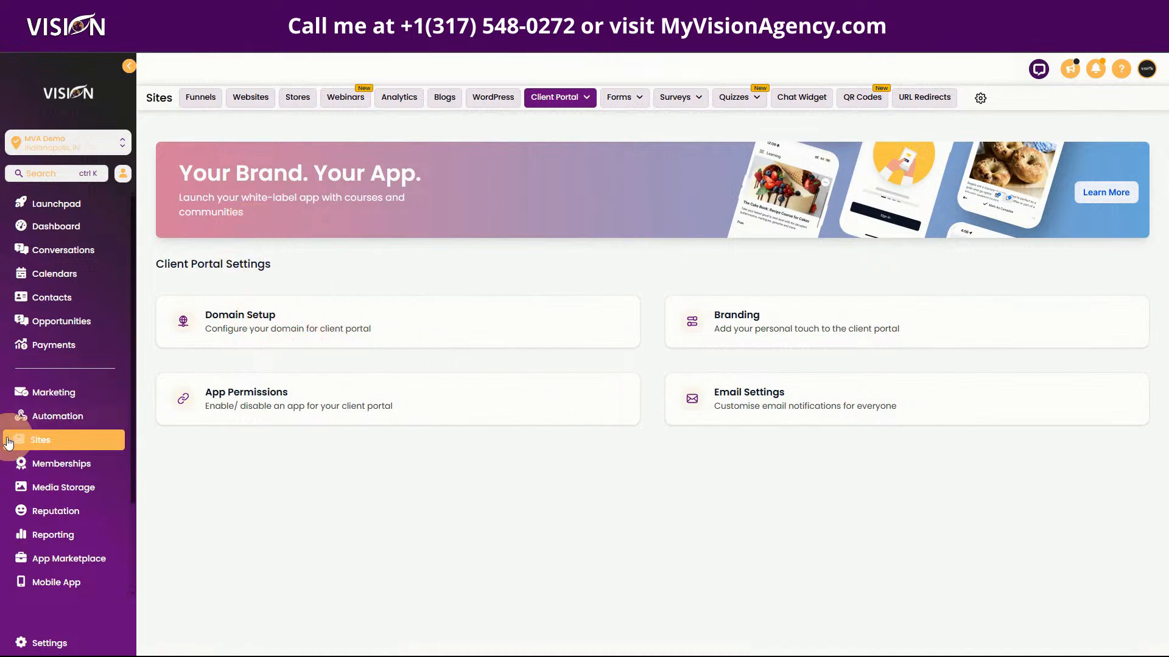
{"action": "left_click", "coordinate": [559, 97]}
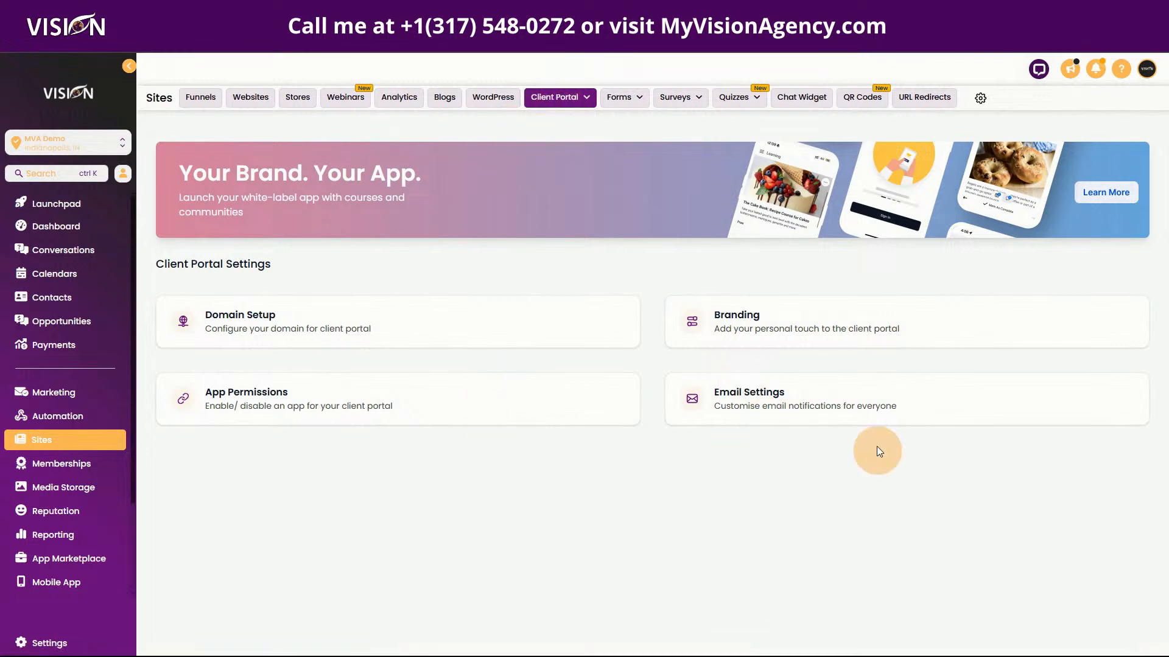
{"action": "left_click", "coordinate": [741, 407]}
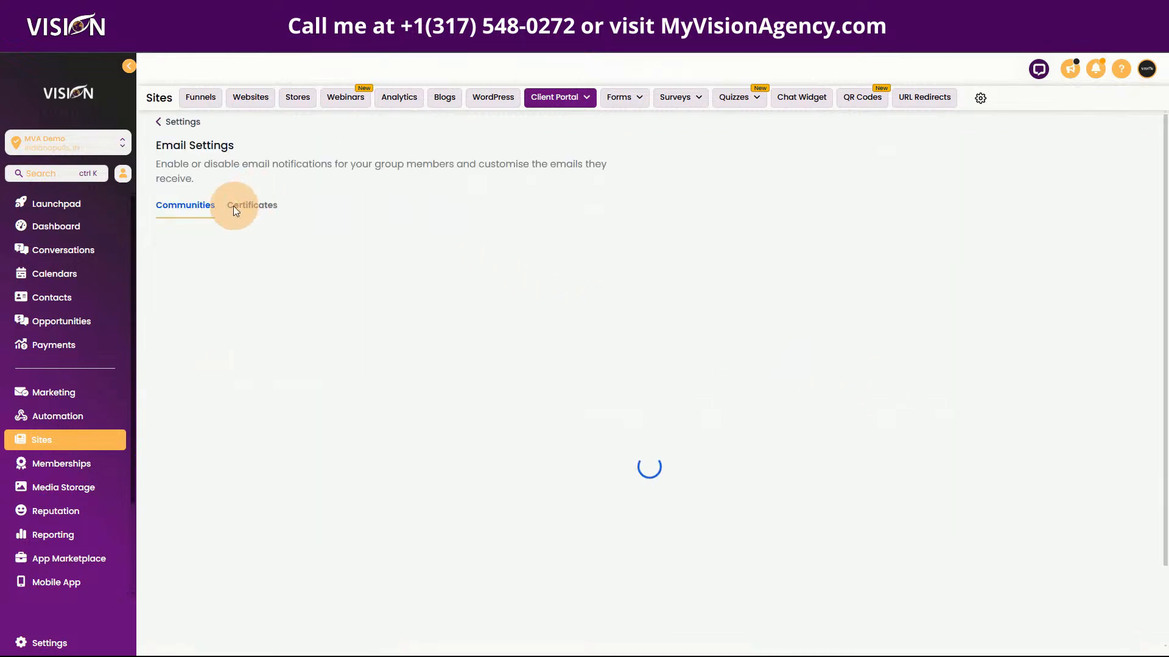
{"action": "scroll", "coordinate": [661, 475], "scroll_direction": "down", "scroll_amount": 4}
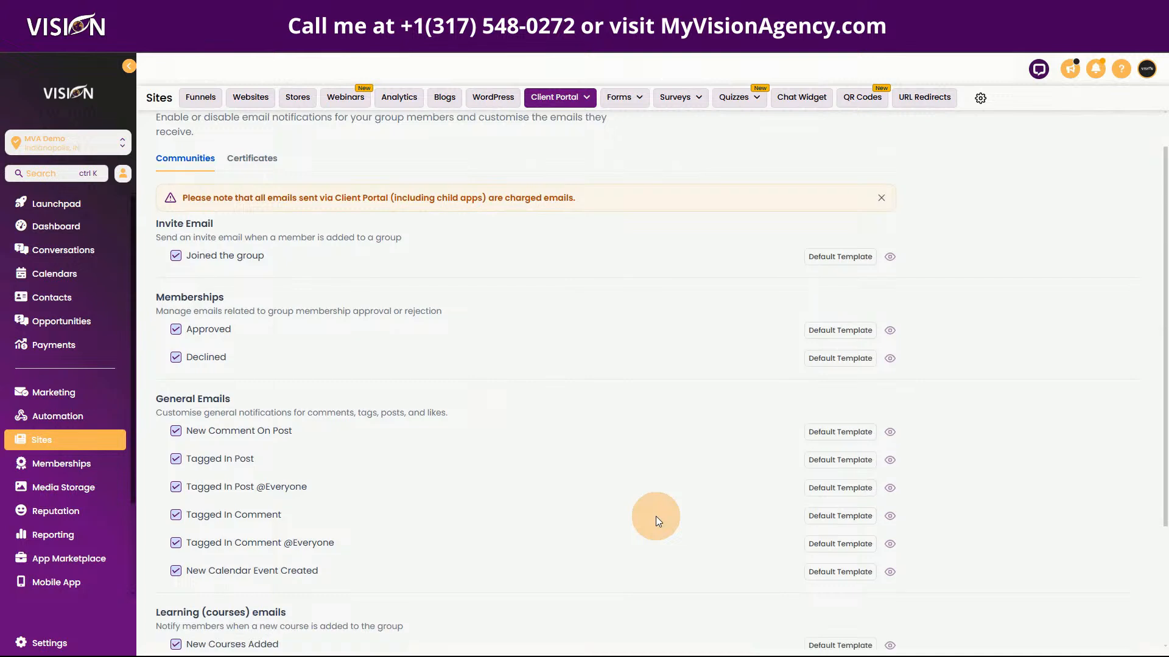
{"action": "scroll", "coordinate": [639, 555], "scroll_direction": "up", "scroll_amount": 4}
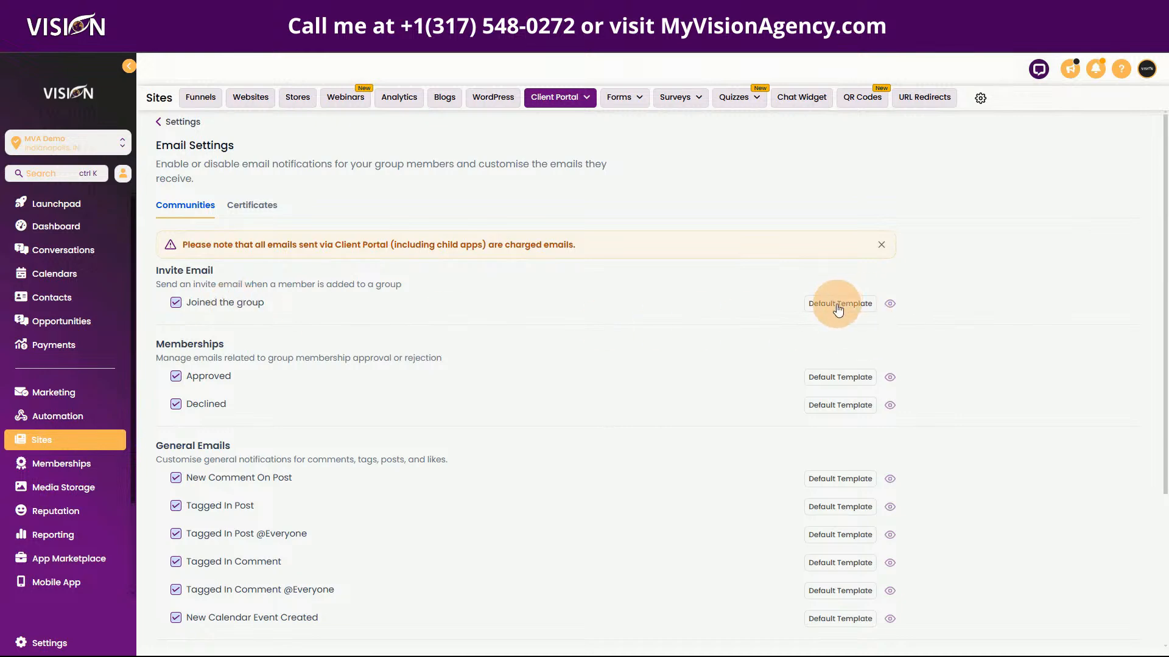
Look through the templates available for the "Joined the group" invite email and close the dialog without changing the selection.
{"action": "left_click", "coordinate": [837, 304]}
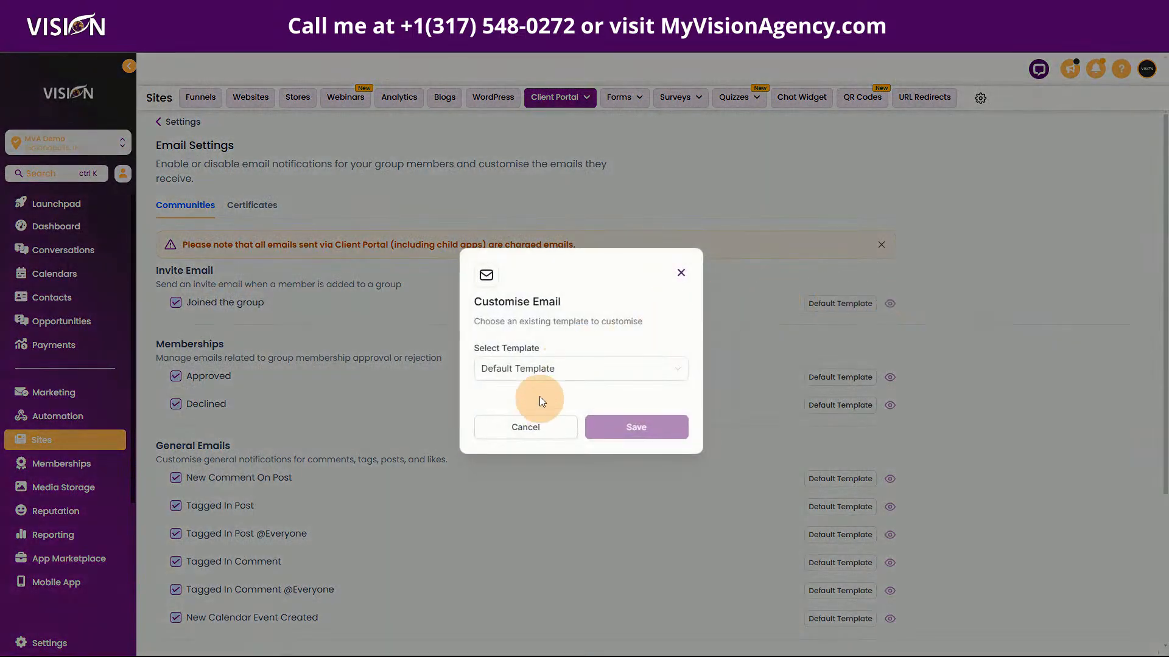
{"action": "left_click", "coordinate": [681, 272]}
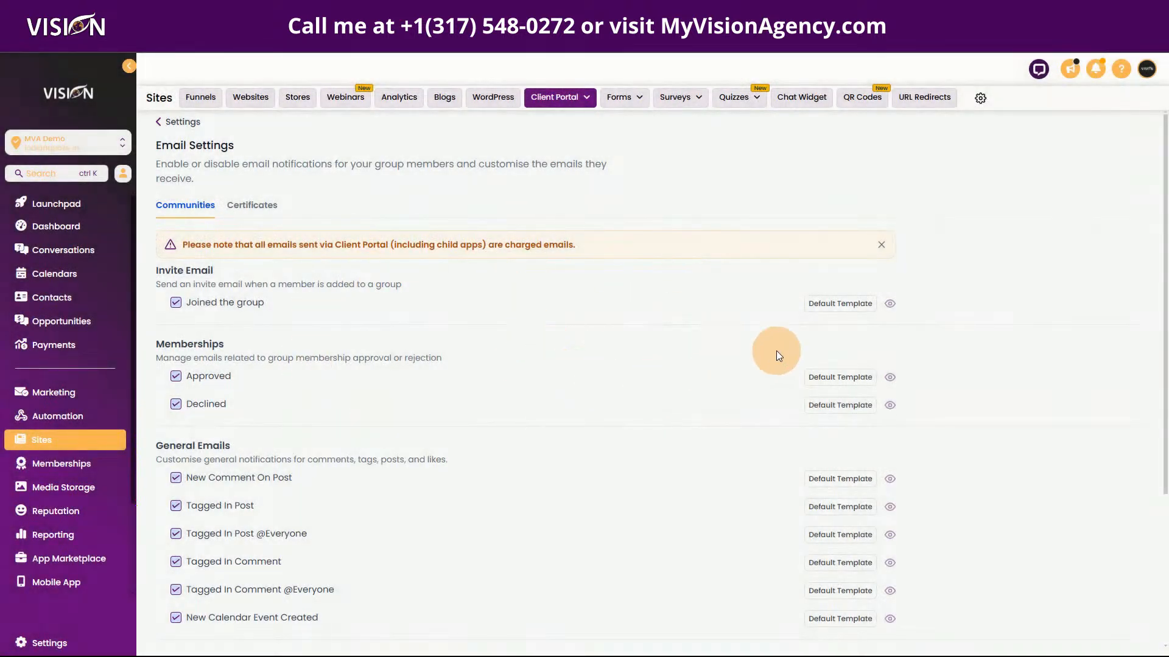
{"action": "left_click", "coordinate": [839, 304]}
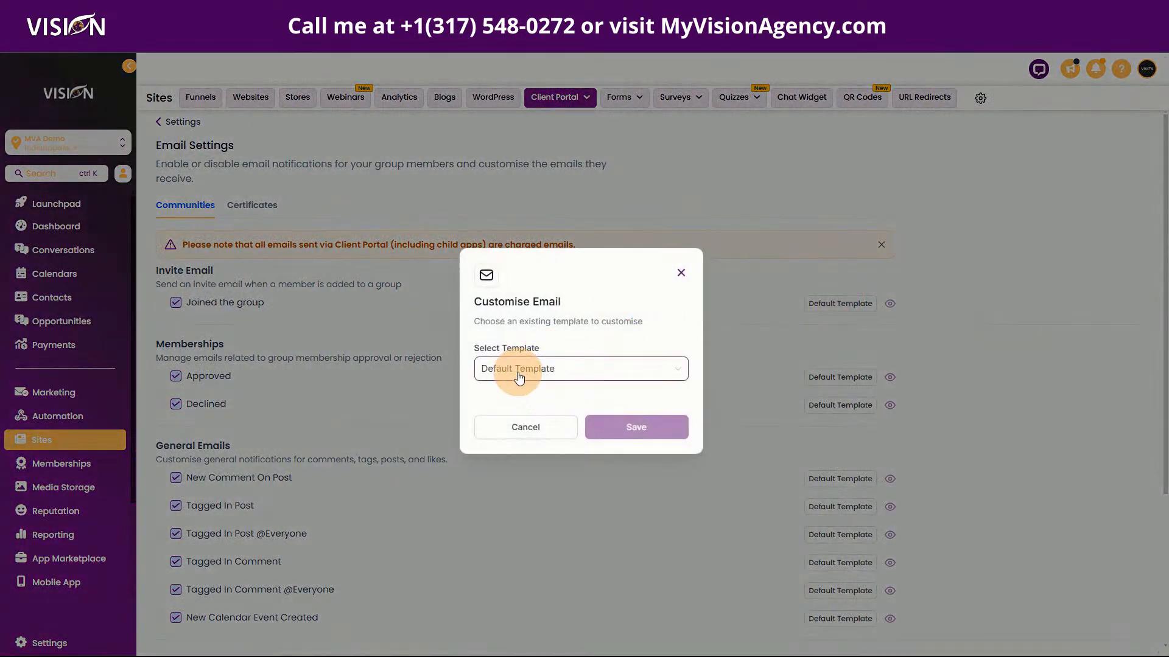
{"action": "left_click", "coordinate": [519, 377]}
{"action": "scroll", "coordinate": [548, 469], "scroll_direction": "down", "scroll_amount": 3}
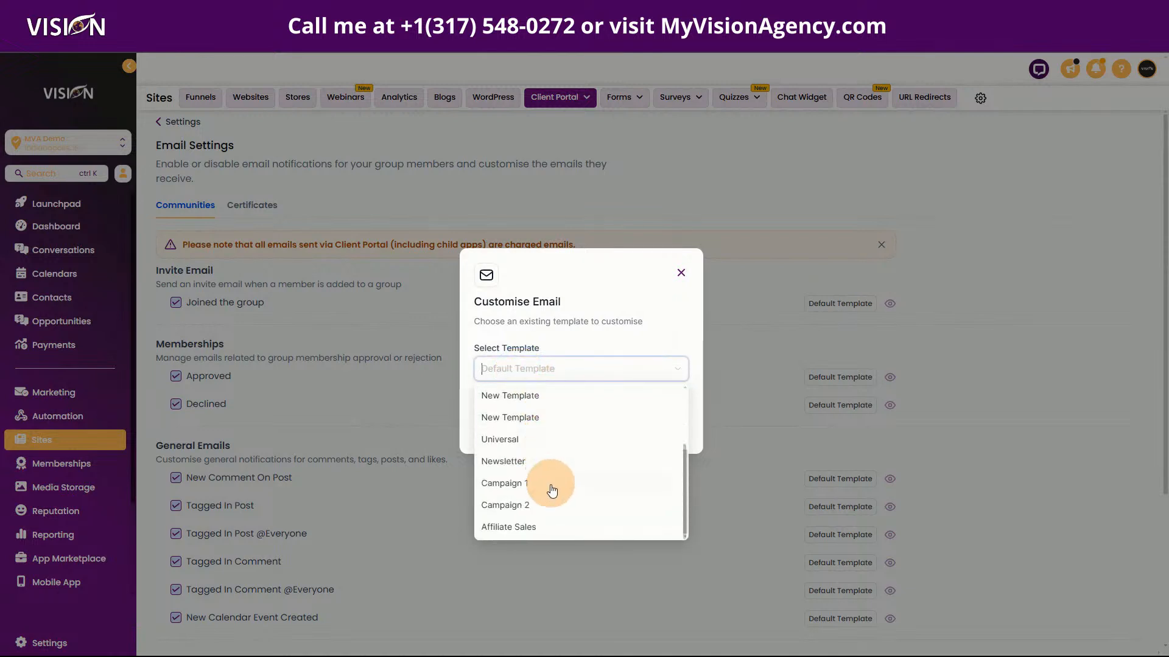
{"action": "scroll", "coordinate": [542, 496], "scroll_direction": "up", "scroll_amount": 5}
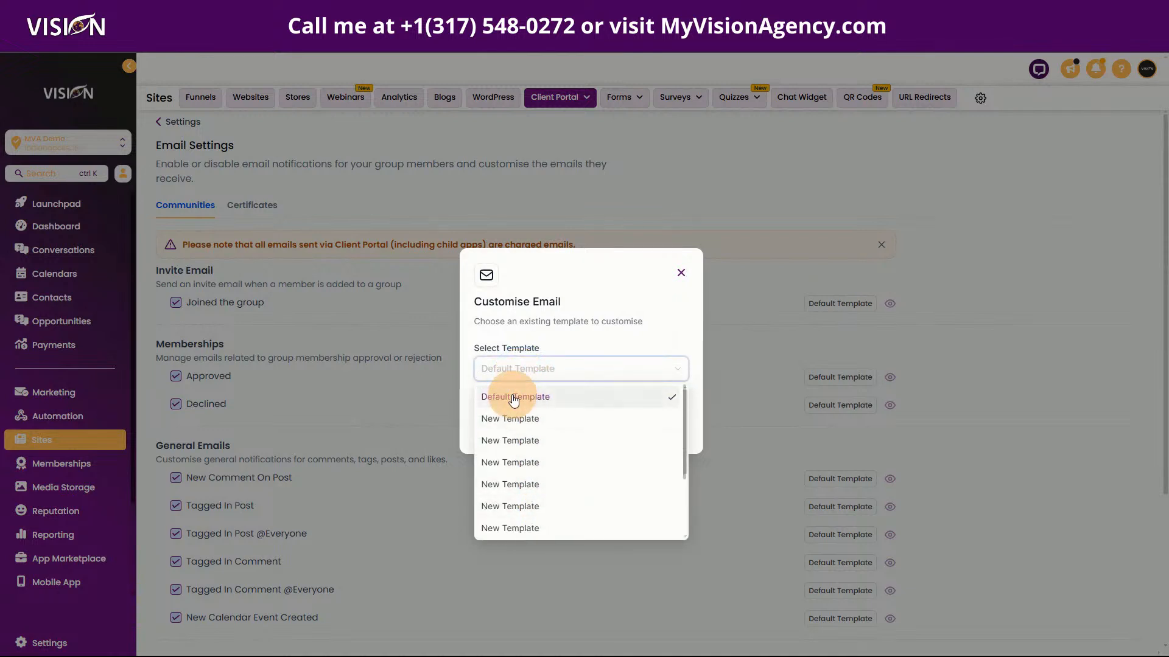
{"action": "left_click", "coordinate": [683, 273]}
{"action": "left_click", "coordinate": [683, 273]}
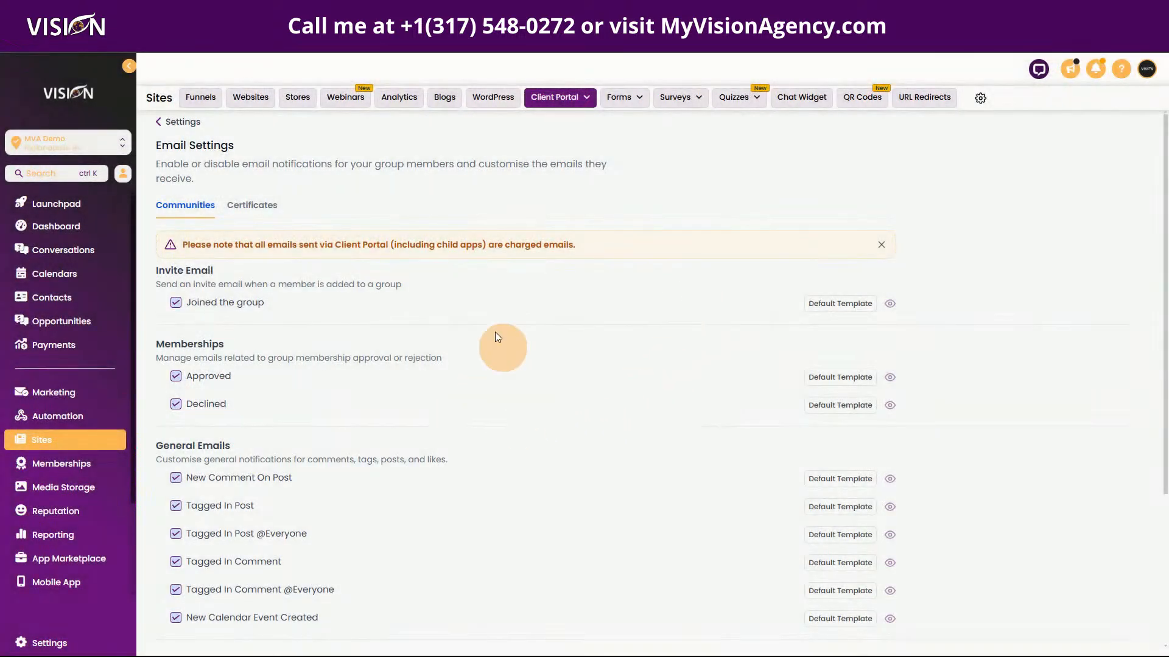
Duplicate the browser tab holding the email settings page and return to the original tab.
{"action": "right_click", "coordinate": [362, 14]}
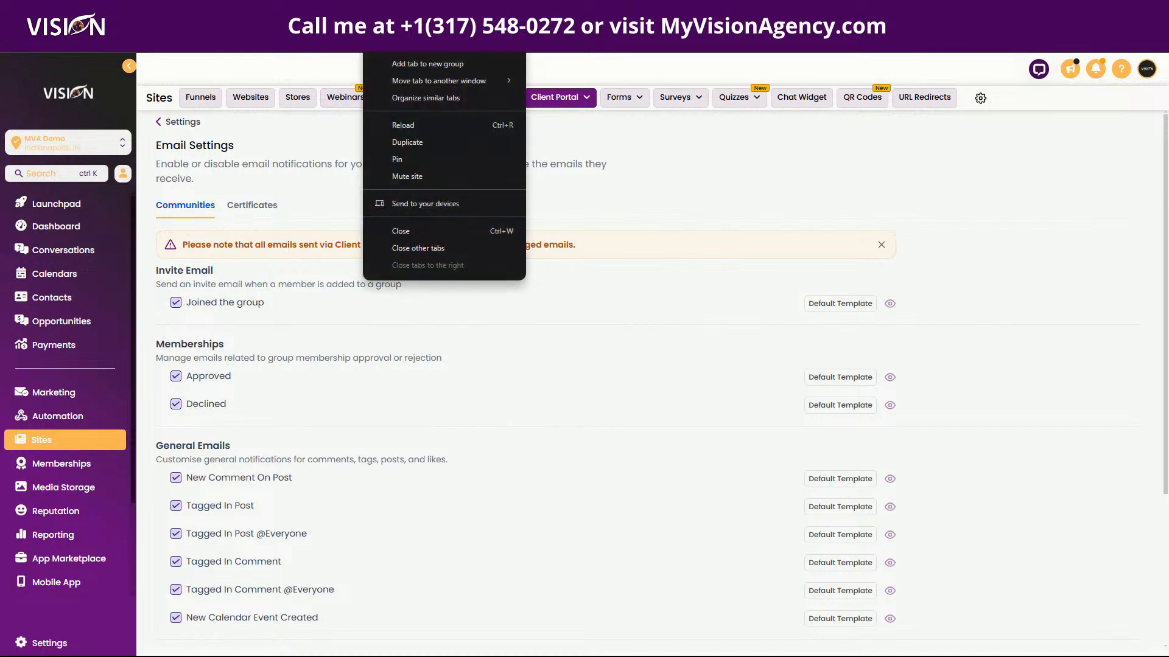
{"action": "left_click", "coordinate": [417, 142]}
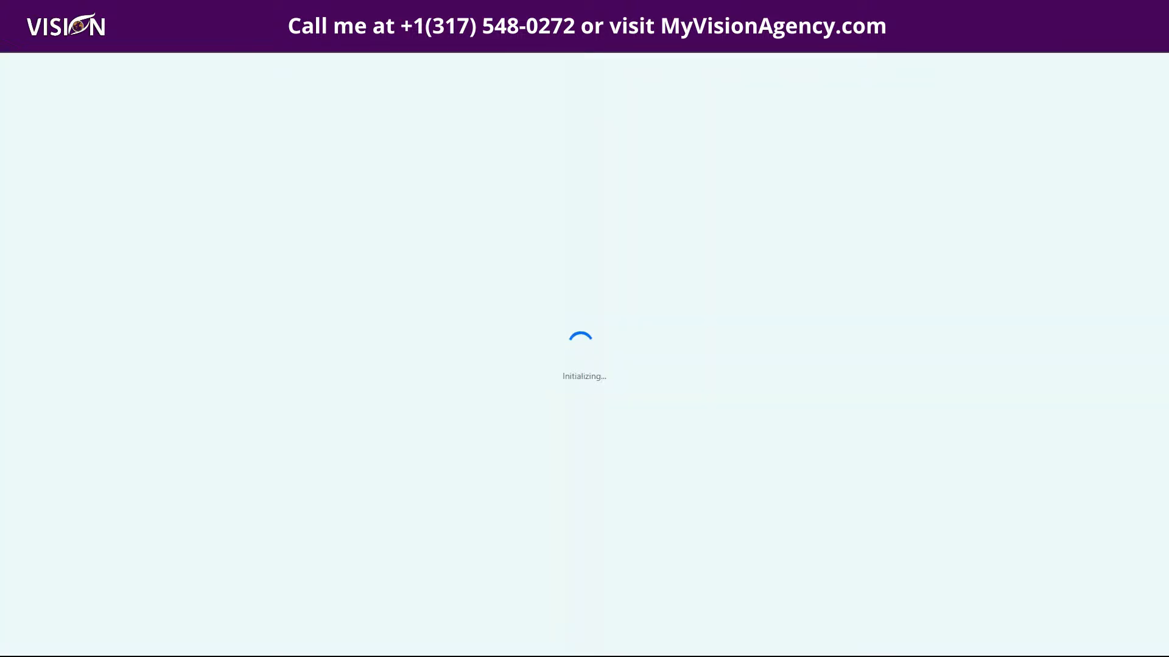
{"action": "left_click", "coordinate": [363, 13]}
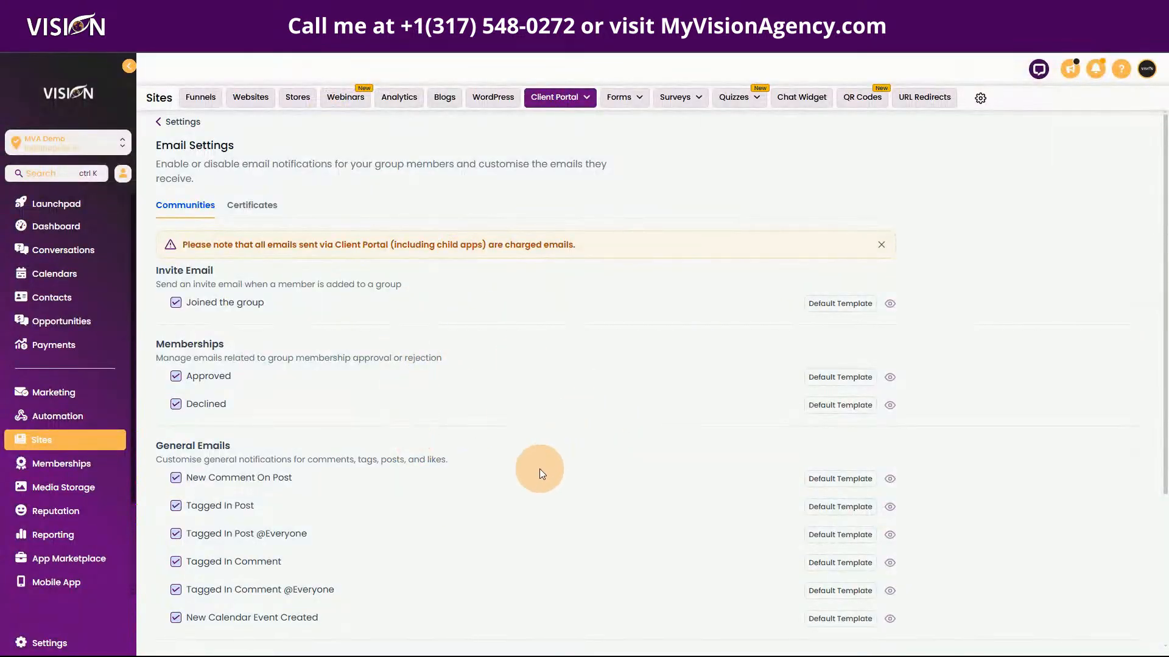
Review the Communities notification types, from Invite Email through Role Changes.
{"action": "scroll", "coordinate": [535, 486], "scroll_direction": "down", "scroll_amount": 2}
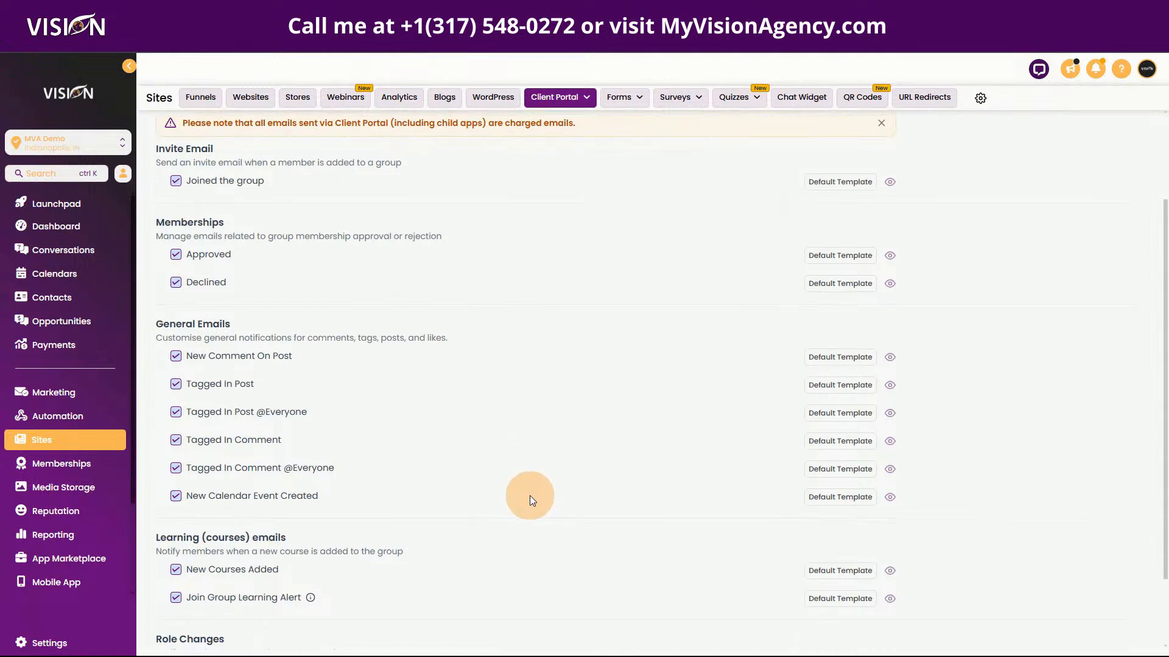
{"action": "scroll", "coordinate": [529, 495], "scroll_direction": "down", "scroll_amount": 2}
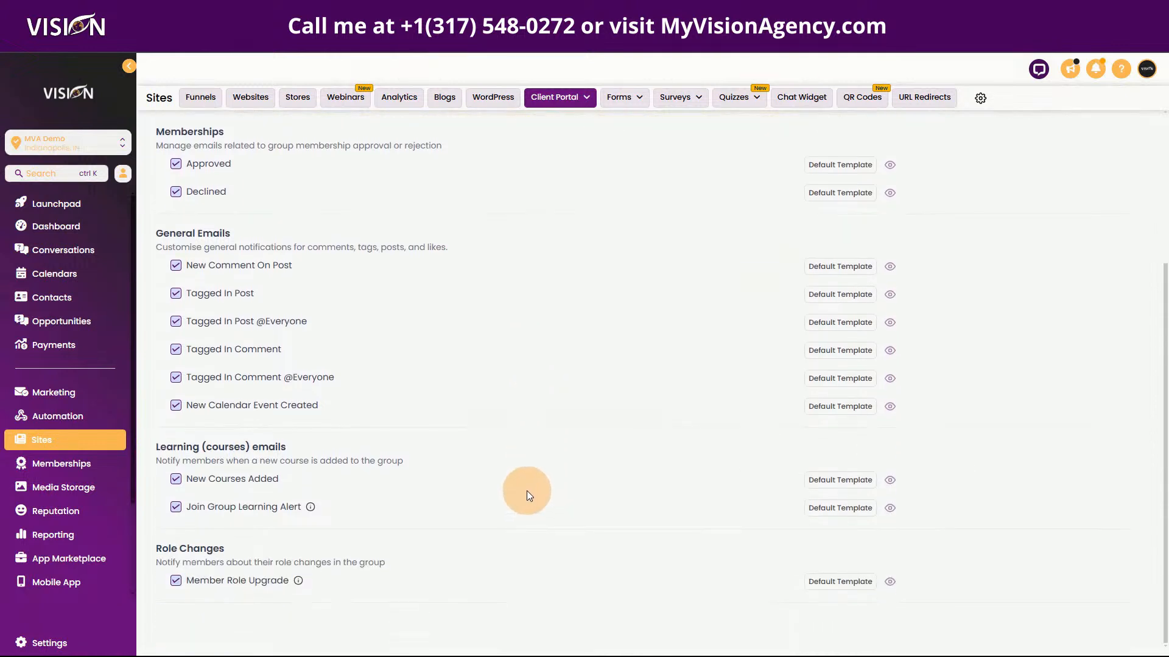
{"action": "scroll", "coordinate": [527, 491], "scroll_direction": "up", "scroll_amount": 4}
Switch to the duplicated tab and open the email templates list in the Marketing area.
{"action": "left_click", "coordinate": [517, 13]}
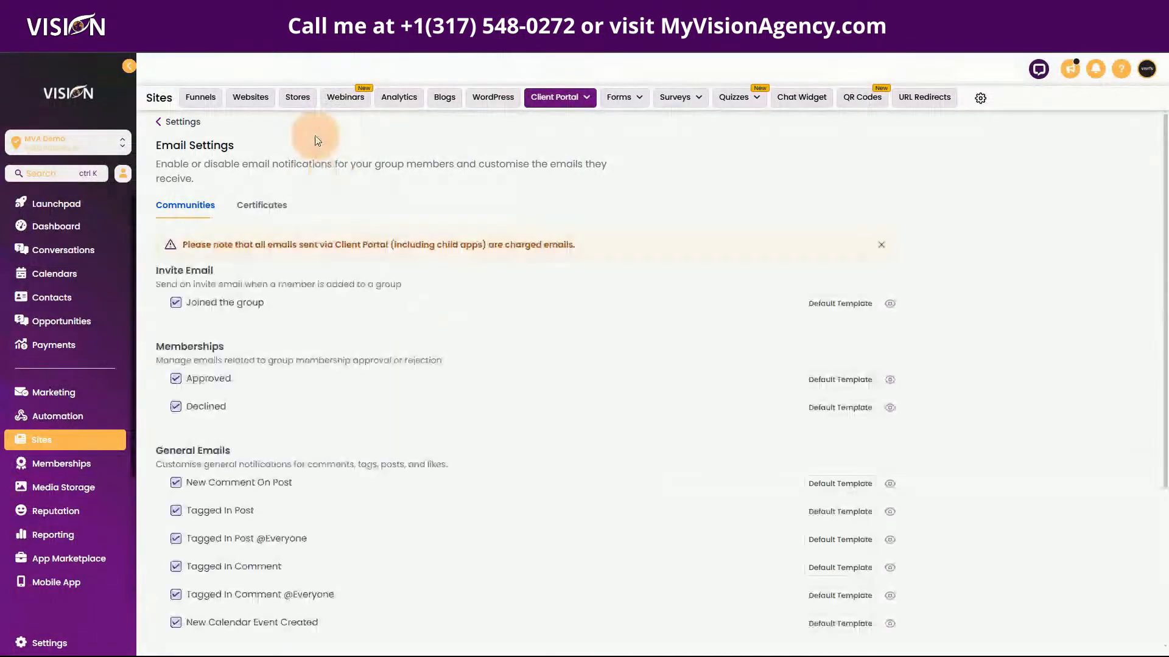
{"action": "left_click", "coordinate": [65, 396]}
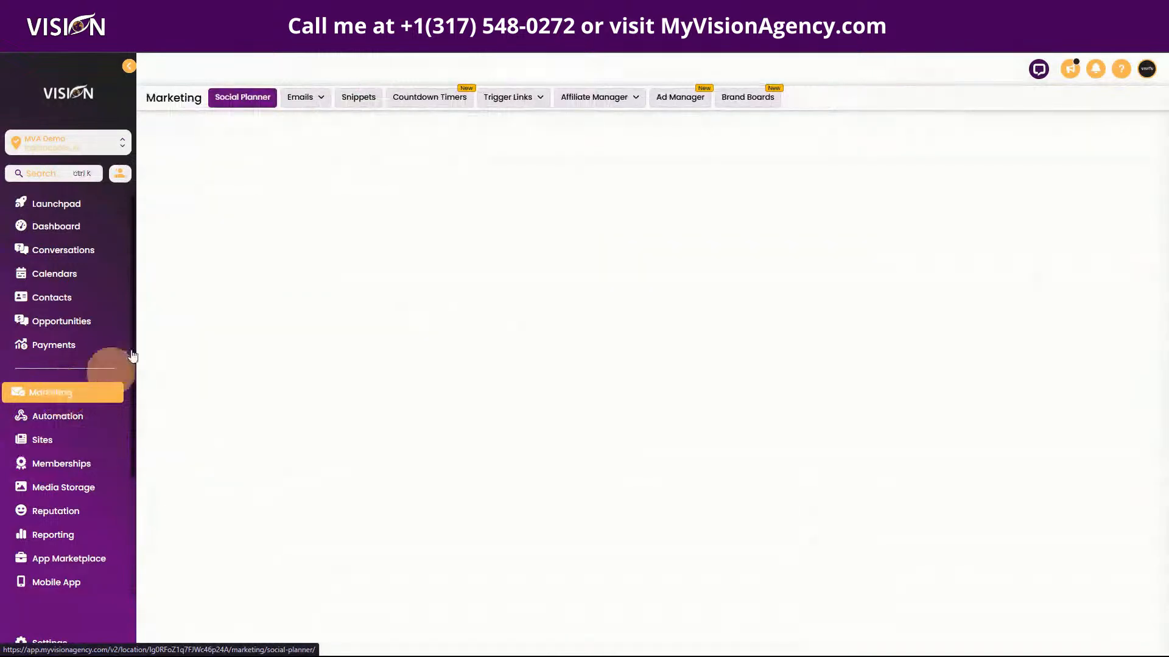
{"action": "left_click", "coordinate": [300, 98]}
{"action": "left_click", "coordinate": [301, 144]}
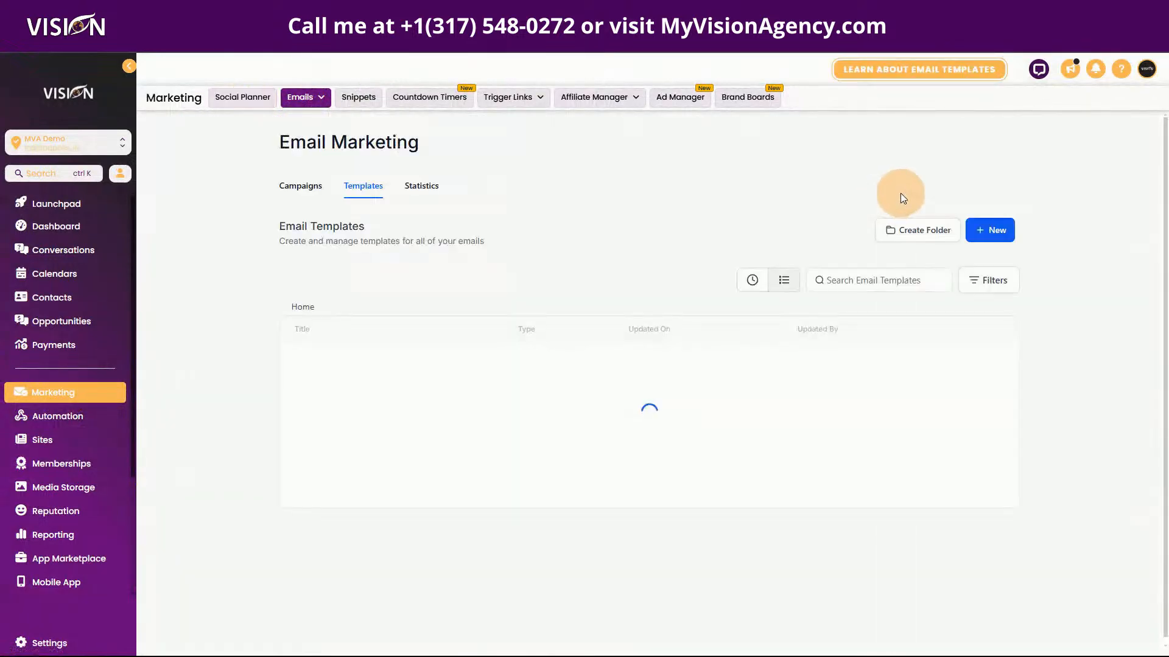
Create an email template folder named "Client Portal".
{"action": "left_click", "coordinate": [895, 229]}
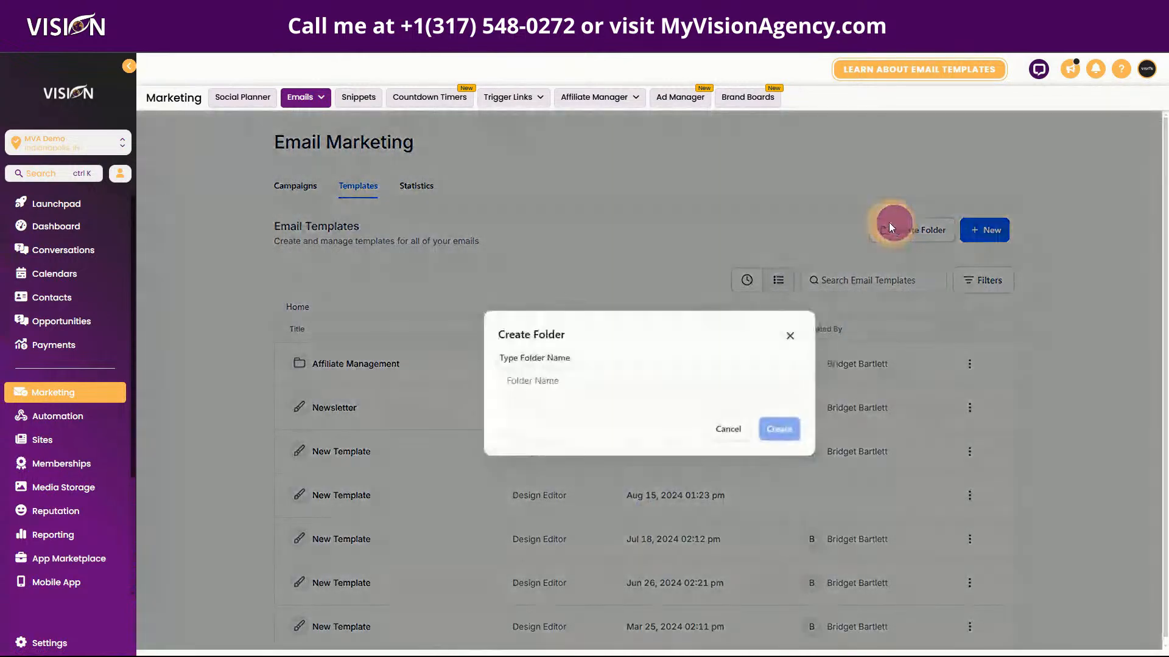
{"action": "left_click", "coordinate": [624, 381]}
{"action": "type", "text": "Client Portal"}
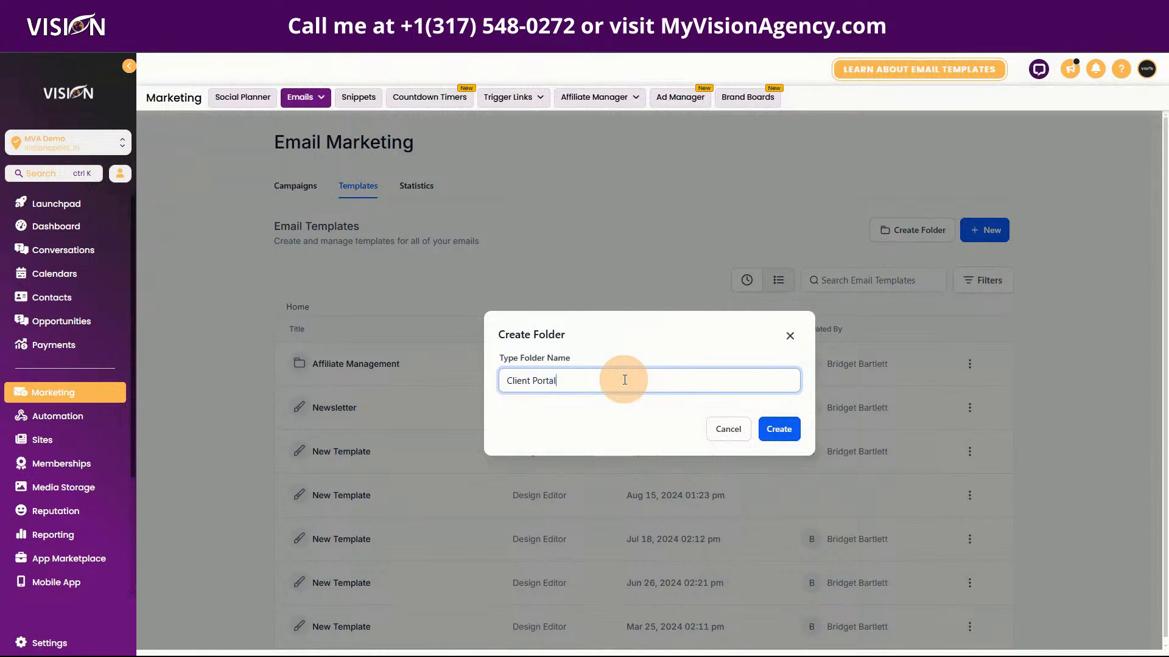
{"action": "left_click", "coordinate": [776, 430]}
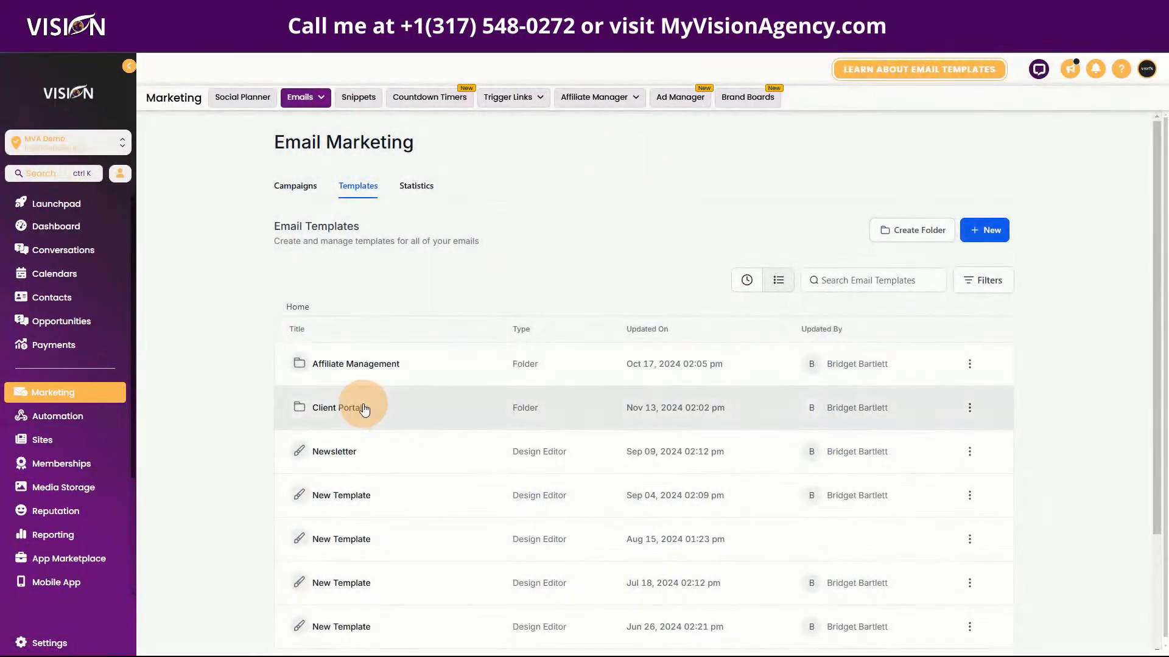
Start a new email template inside the Client Portal folder using the Design Editor.
{"action": "left_click", "coordinate": [364, 409]}
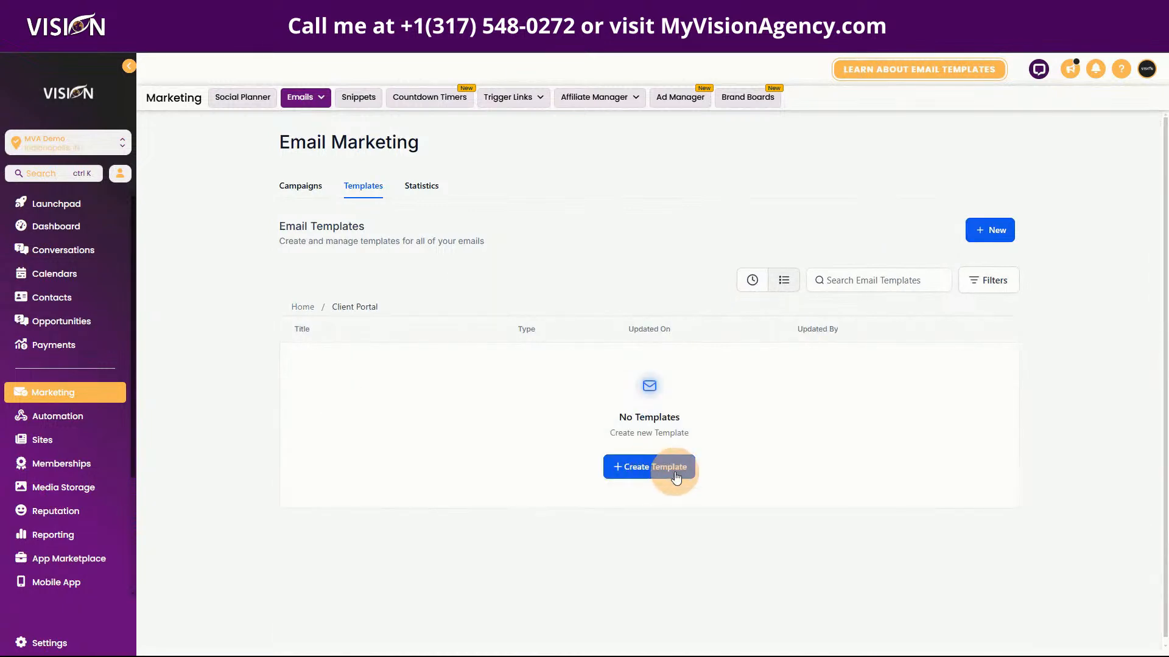
{"action": "left_click", "coordinate": [676, 476]}
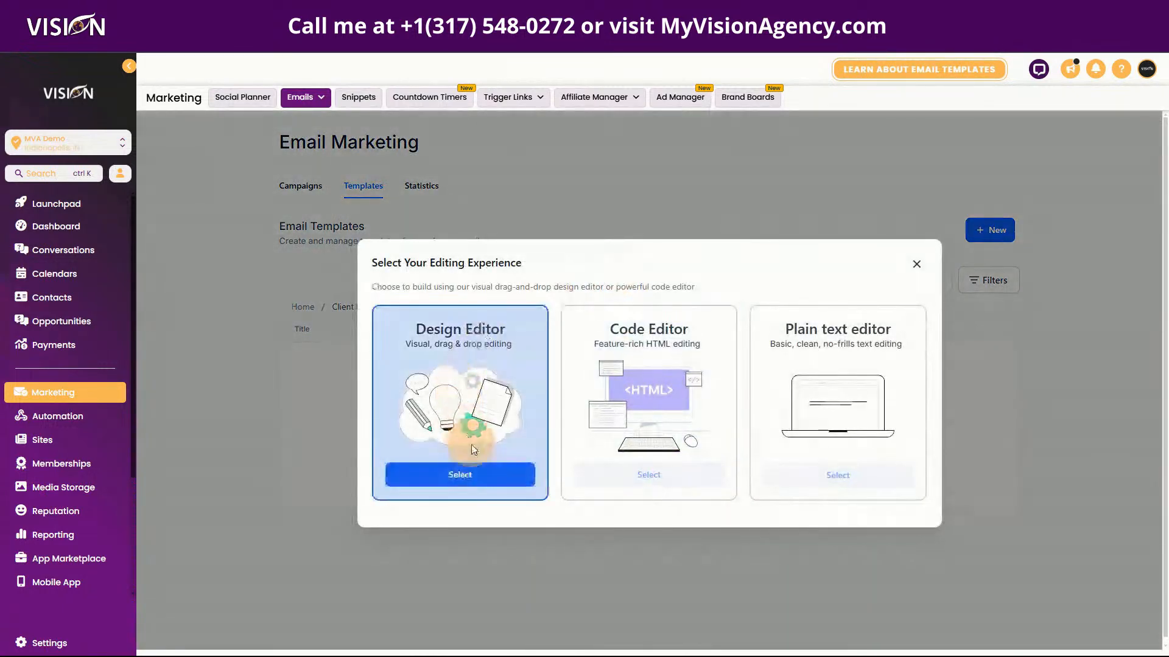
{"action": "left_click", "coordinate": [456, 474]}
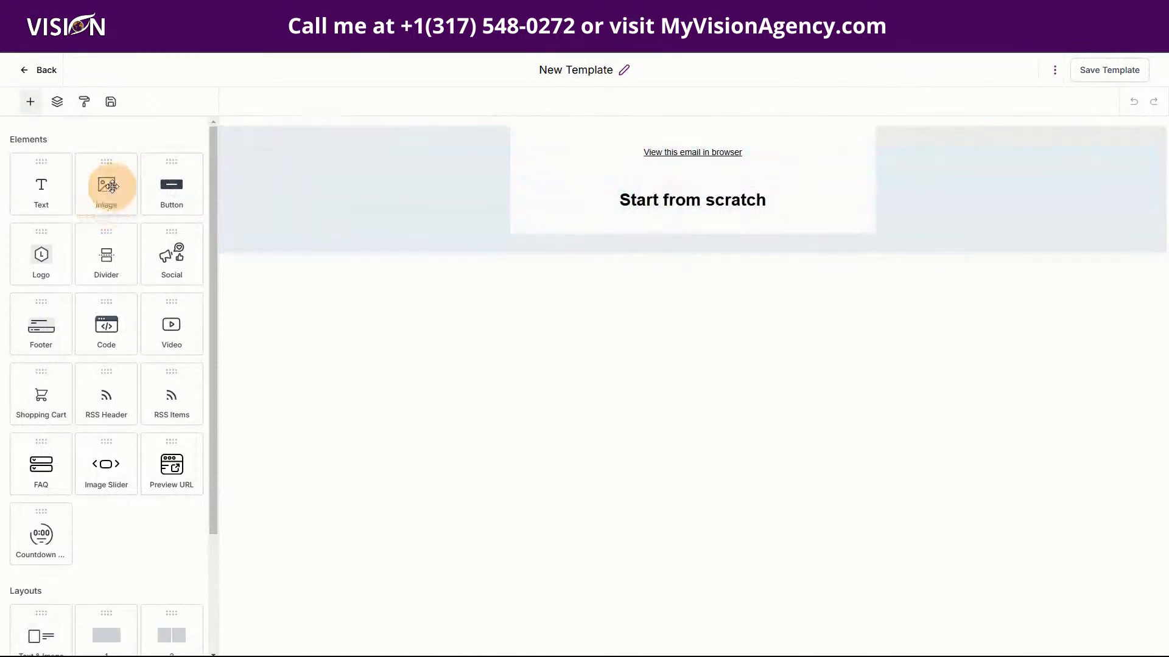
Add an image element above the "View this email in browser" link and clear its placeholder image URL.
{"action": "left_click_drag", "start_coordinate": [105, 184], "coordinate": [625, 187]}
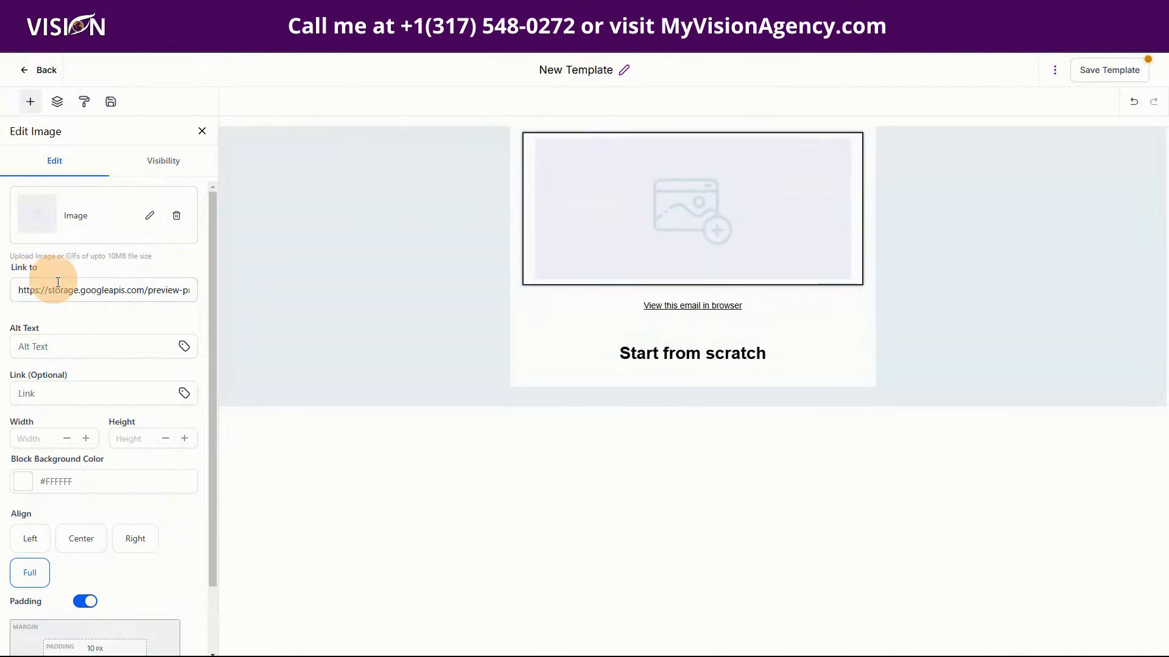
{"action": "left_click", "coordinate": [26, 290]}
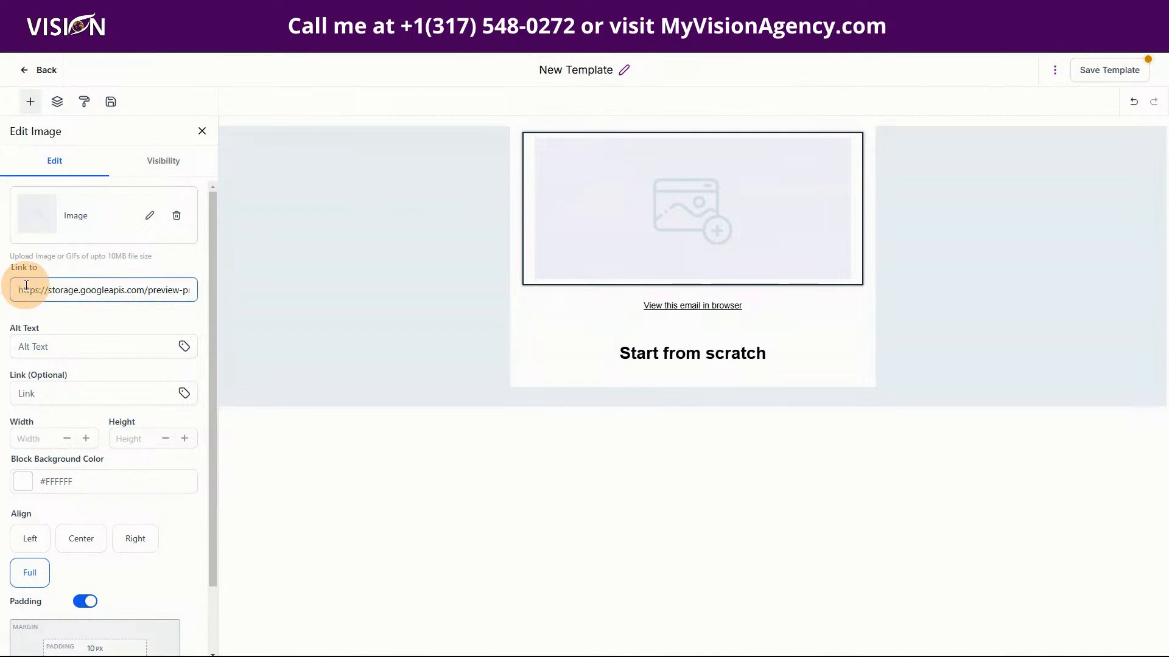
{"action": "left_click", "coordinate": [17, 290]}
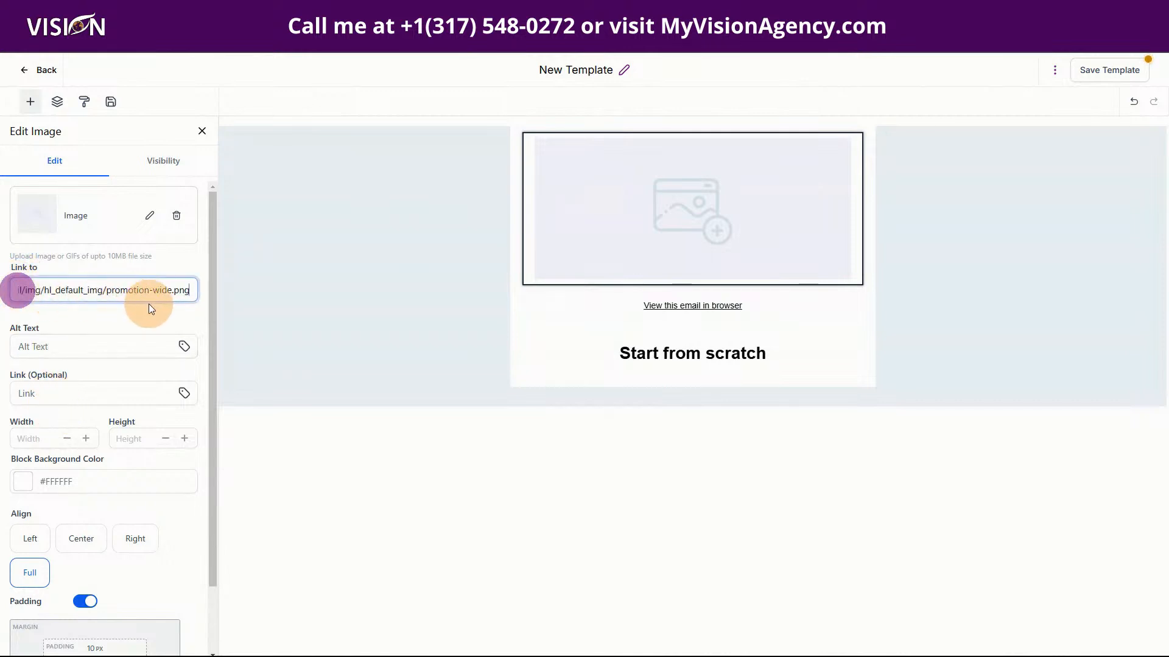
{"action": "left_click_drag", "start_coordinate": [187, 291], "coordinate": [2, 292]}
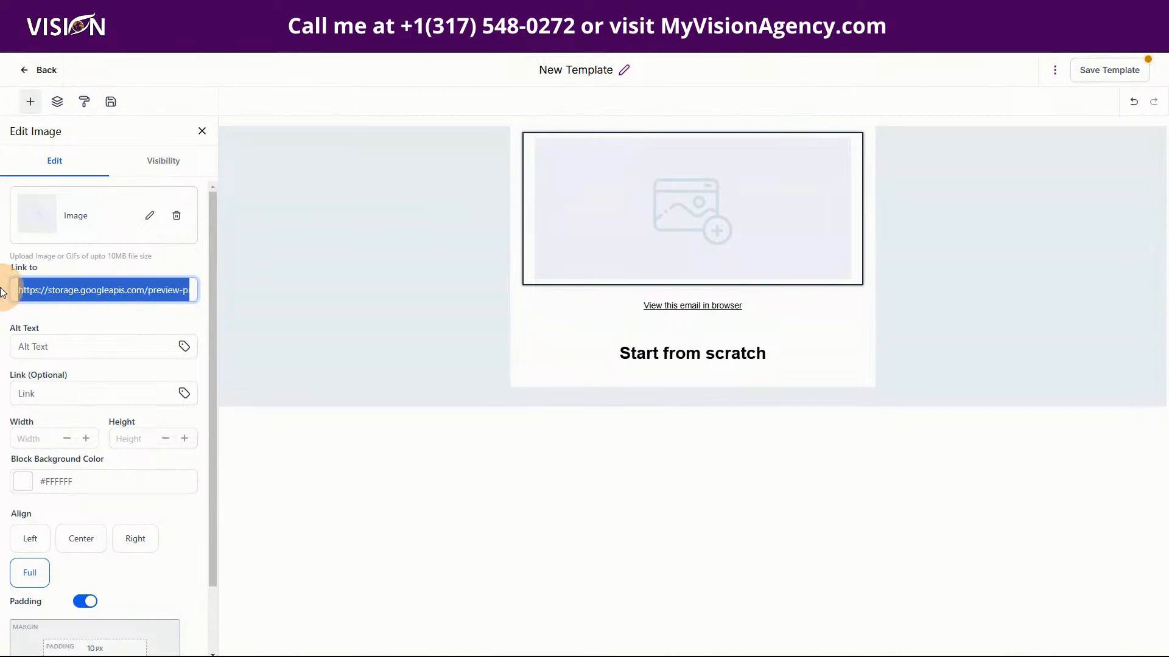
{"action": "key", "text": "BackSpace"}
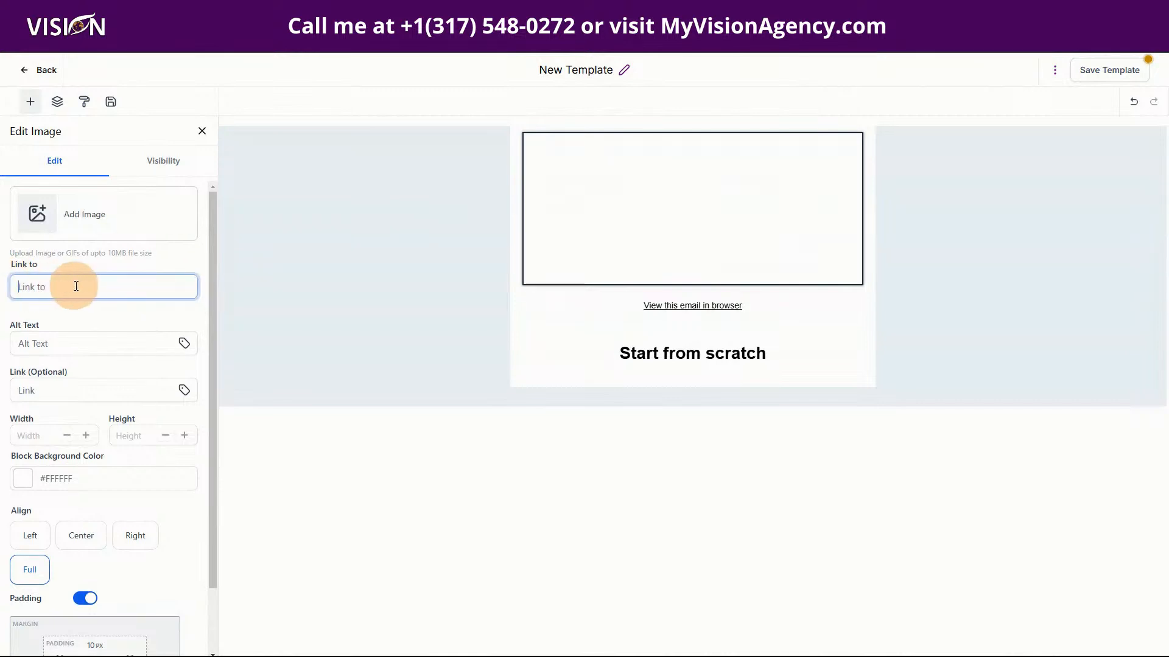
{"action": "left_click", "coordinate": [41, 288]}
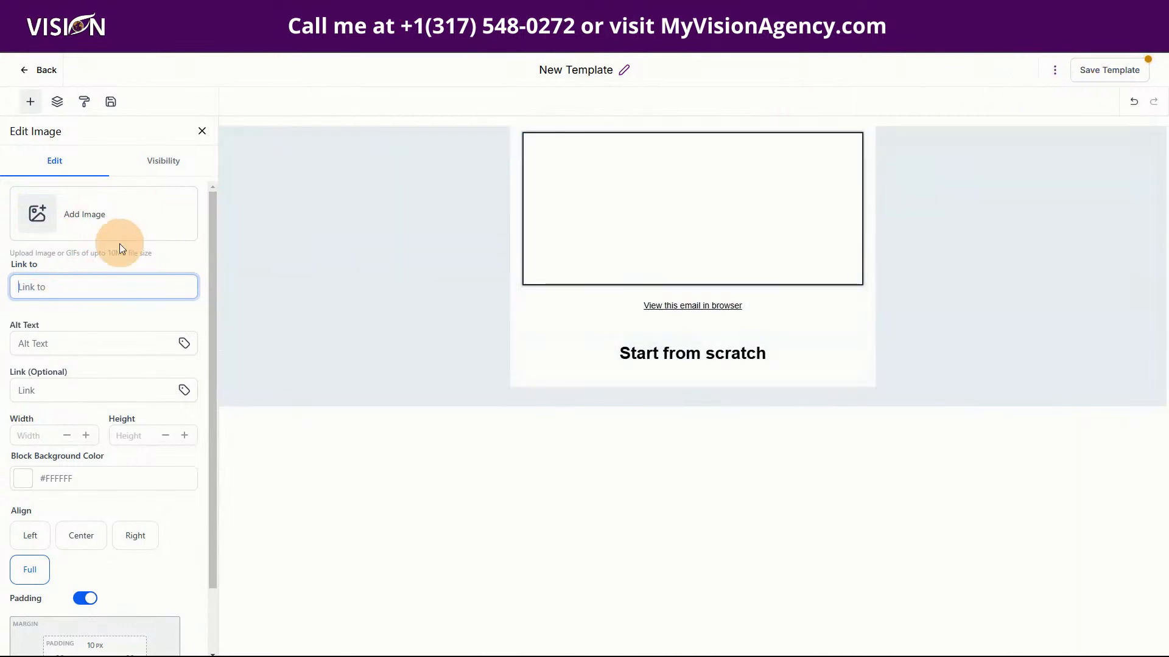
{"action": "left_click", "coordinate": [52, 209]}
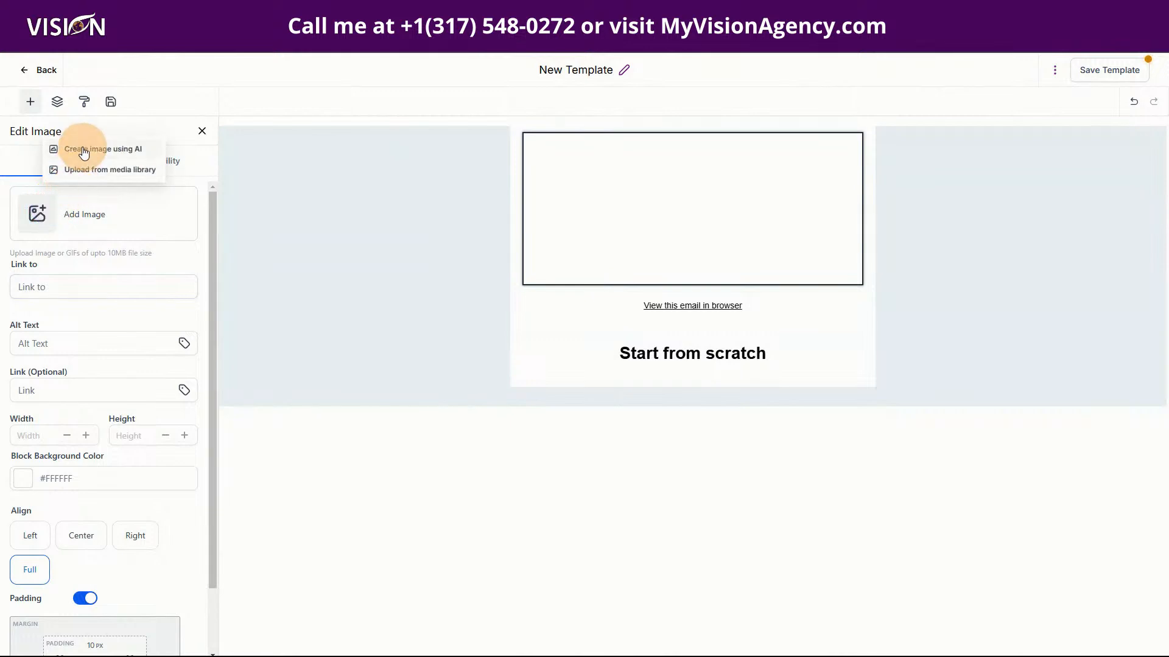
{"action": "left_click", "coordinate": [78, 173]}
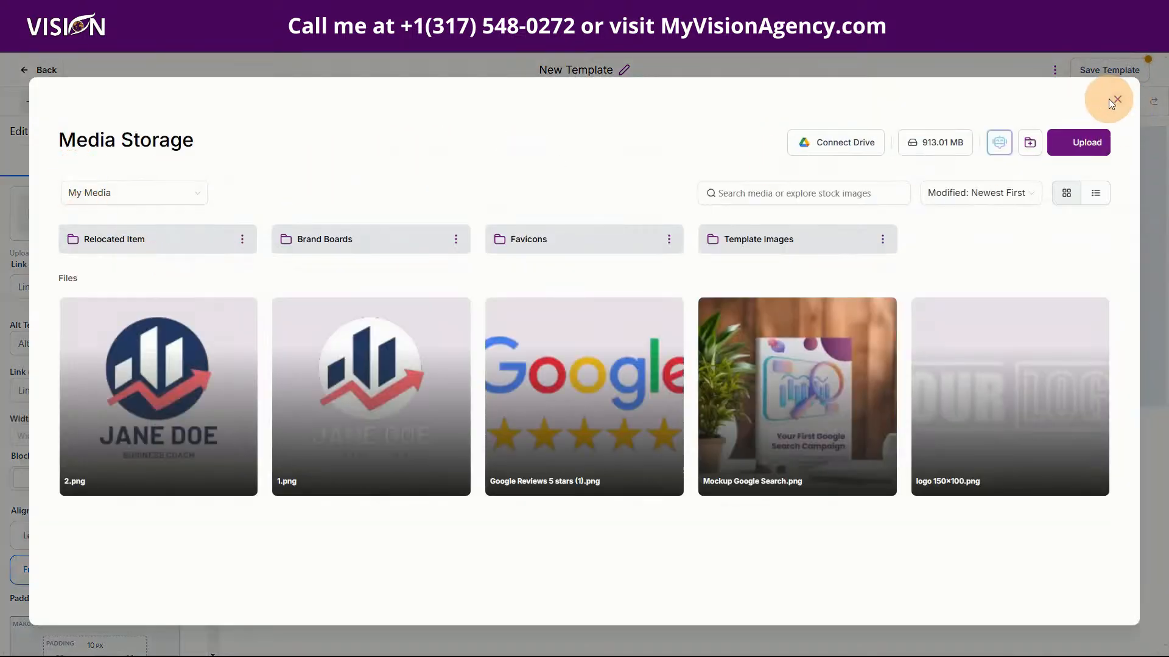
{"action": "left_click", "coordinate": [1117, 99]}
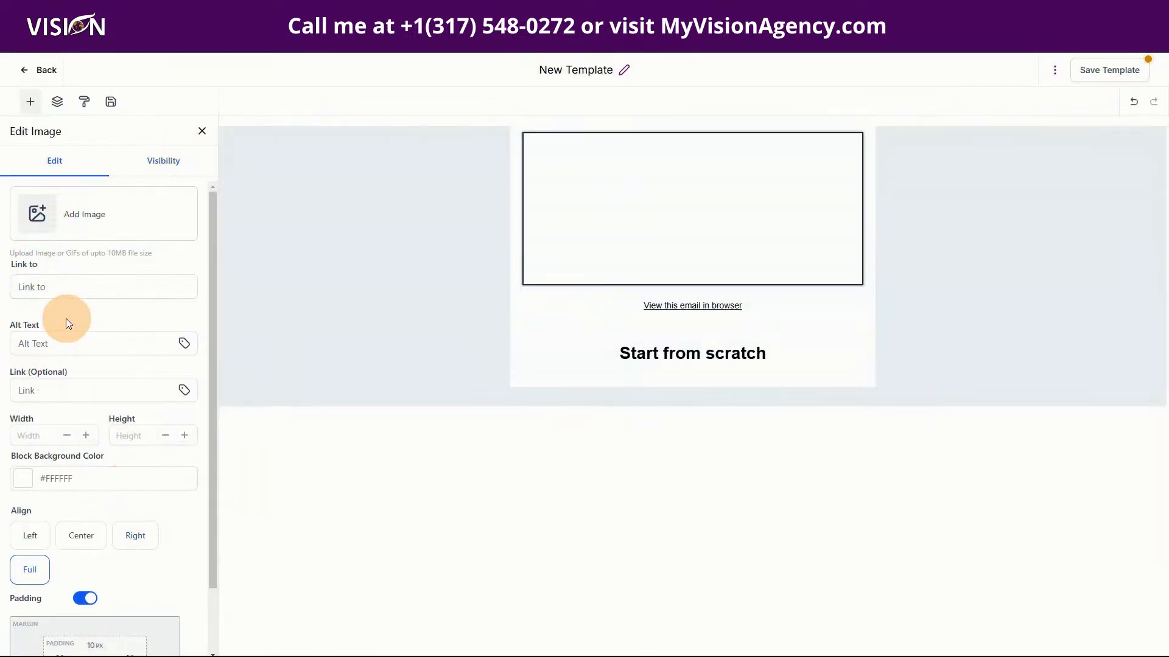
{"action": "left_click", "coordinate": [57, 282]}
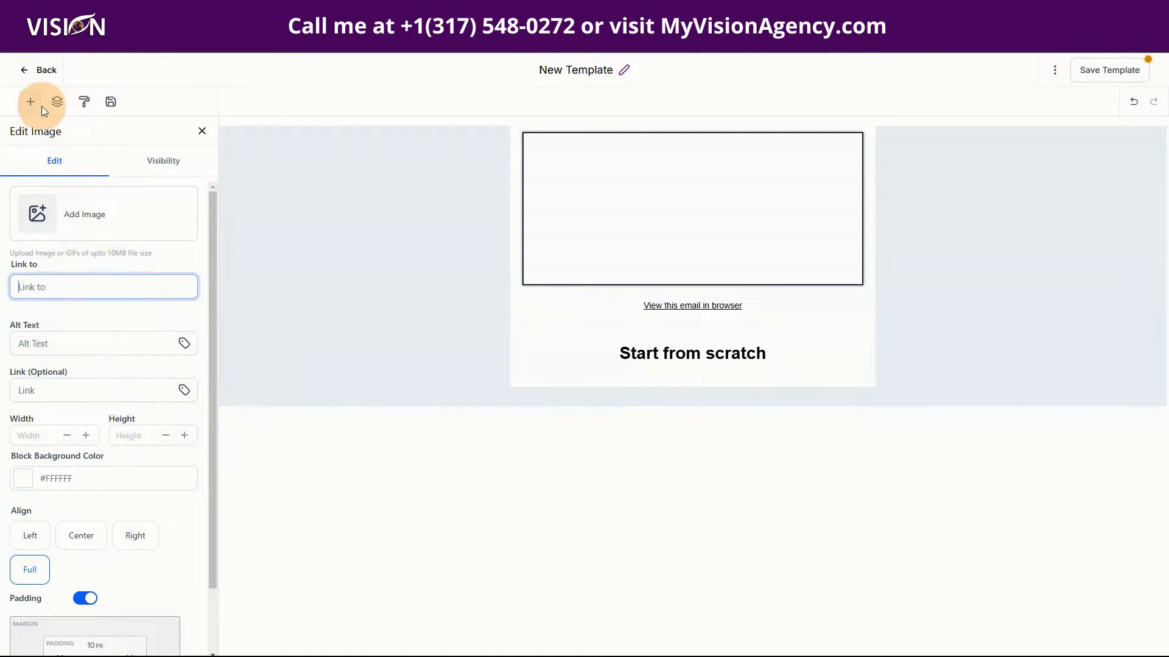
{"action": "left_click", "coordinate": [202, 133]}
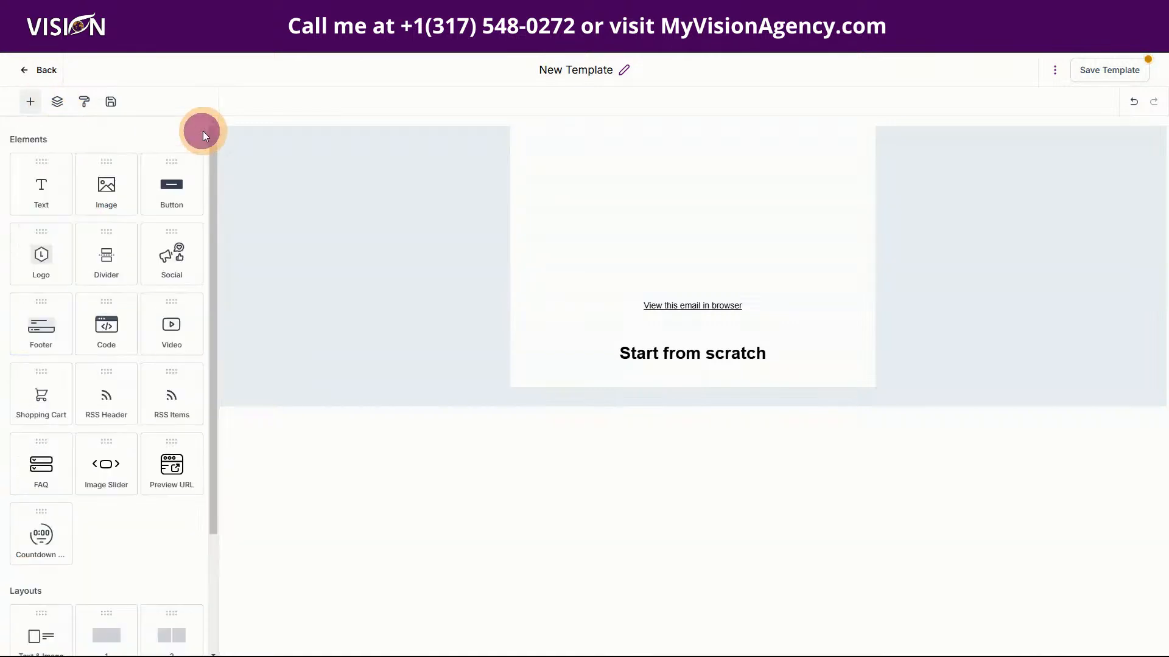
Add a new image element at the very top of the email and fill it with "logo 150x100.png" from the media library.
{"action": "mouse_move", "coordinate": [104, 188]}
{"action": "left_mouse_down"}
{"action": "mouse_move", "coordinate": [691, 173]}
{"action": "mouse_move", "coordinate": [694, 188]}
{"action": "left_mouse_up"}
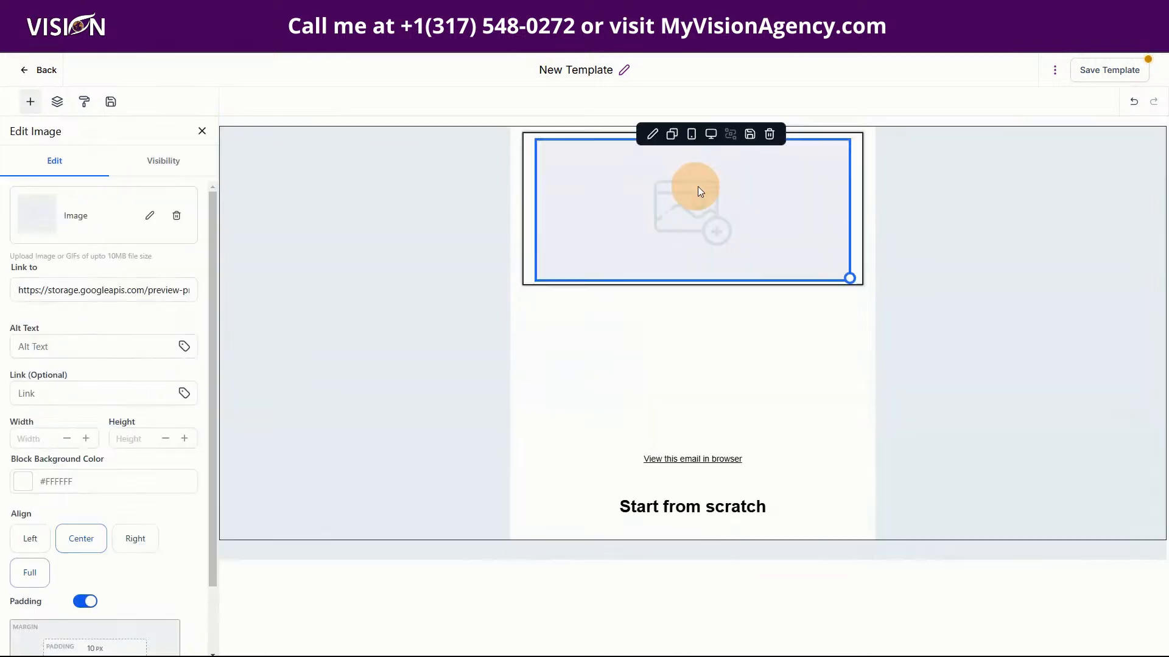
{"action": "left_click", "coordinate": [142, 214]}
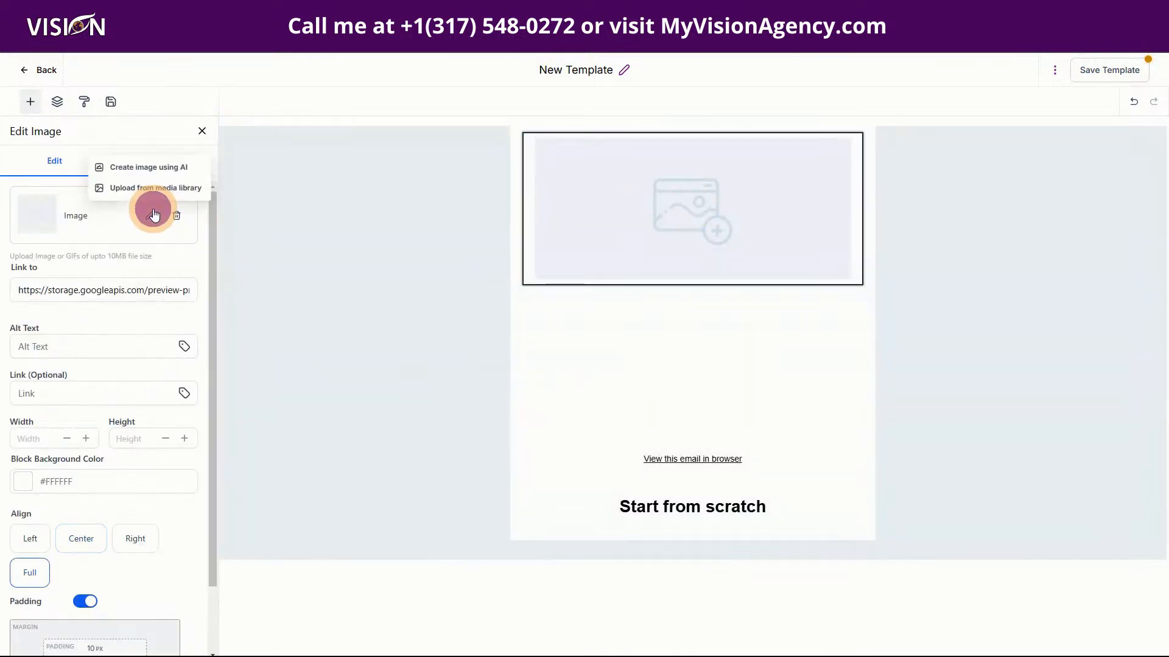
{"action": "left_click", "coordinate": [135, 186]}
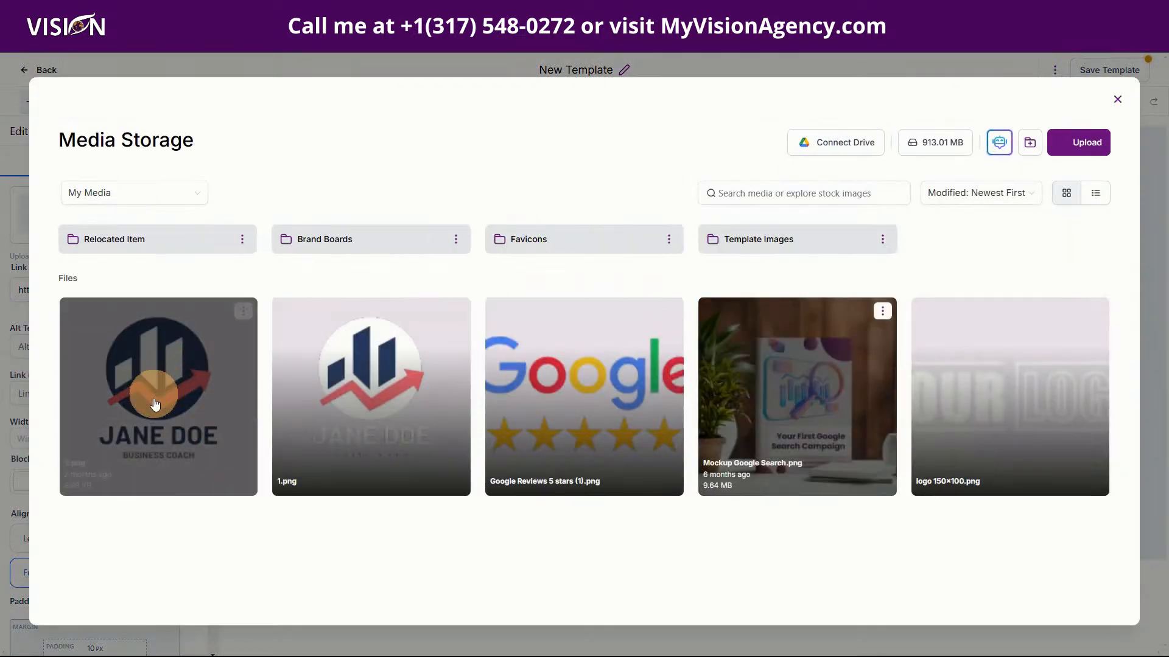
{"action": "left_click", "coordinate": [1014, 381]}
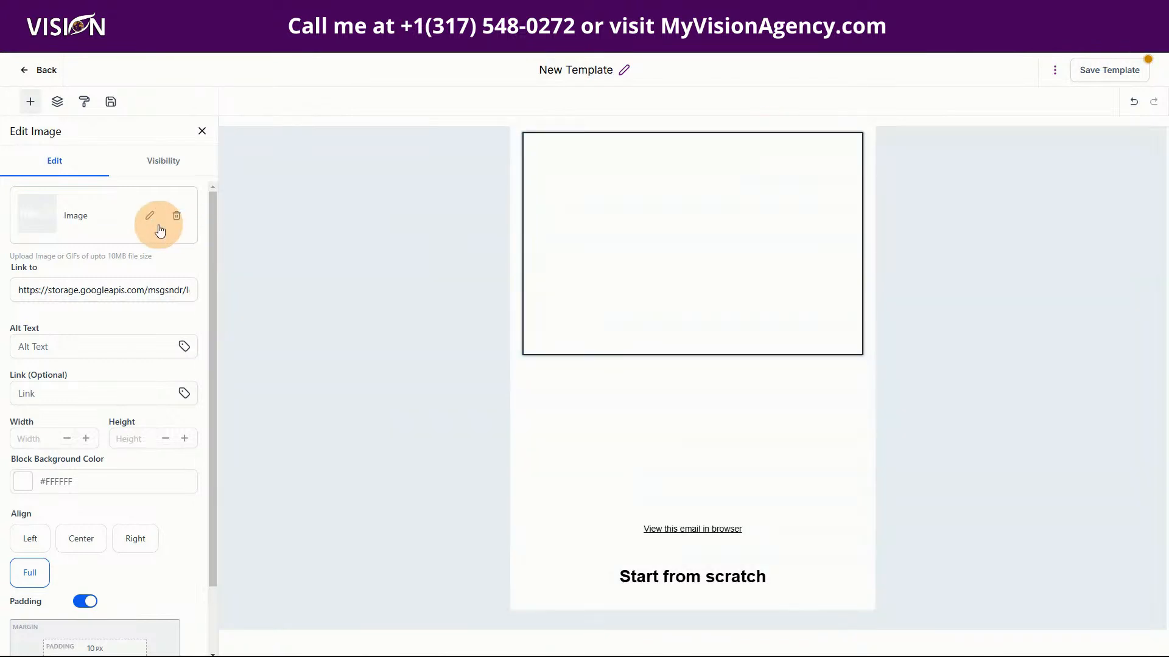
Replace the picture in the top image element with "2.png" from the media library.
{"action": "left_click", "coordinate": [149, 216]}
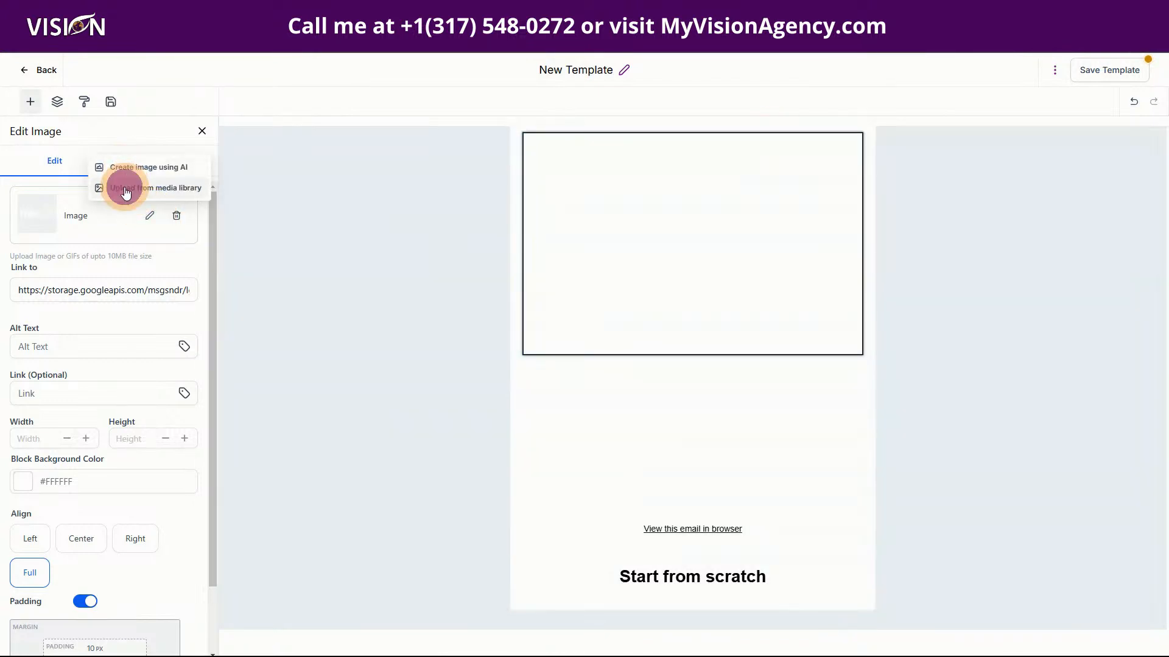
{"action": "left_click", "coordinate": [125, 188]}
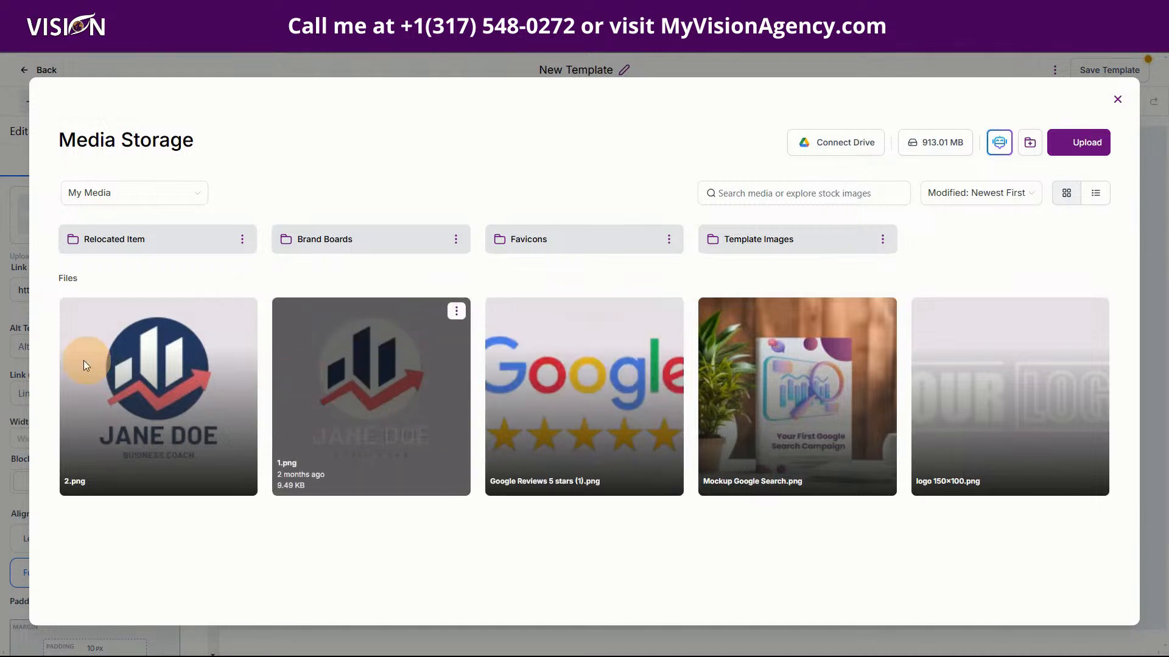
{"action": "left_click", "coordinate": [144, 374]}
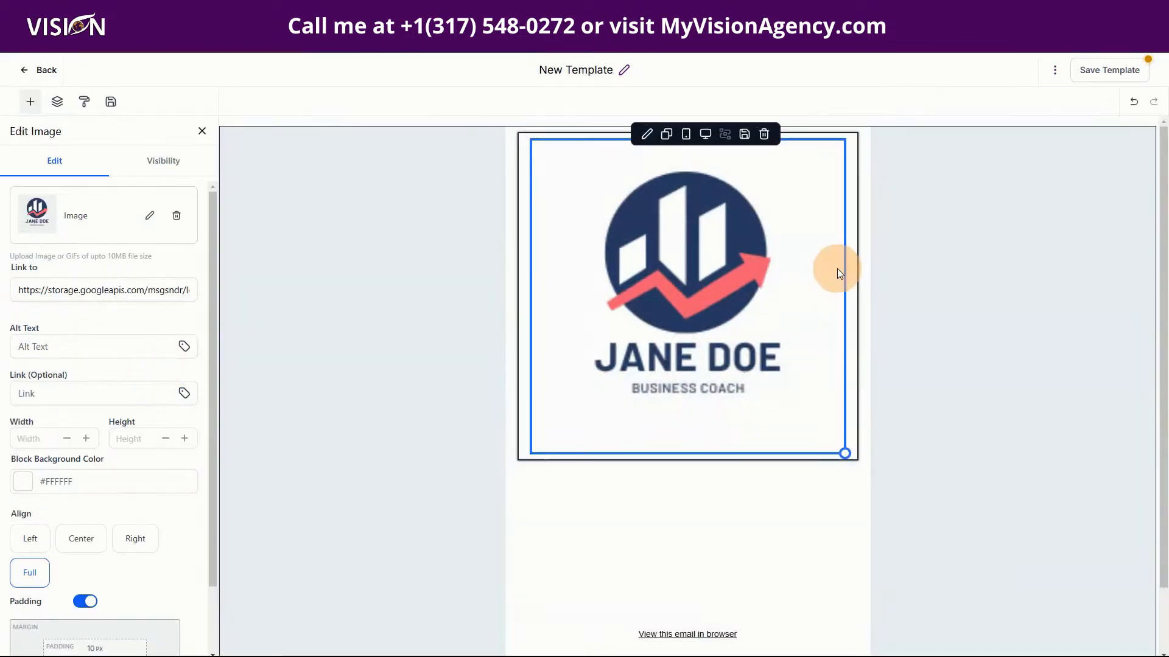
Set the logo image's width to 100 and delete the empty image element below it.
{"action": "left_click", "coordinate": [30, 436]}
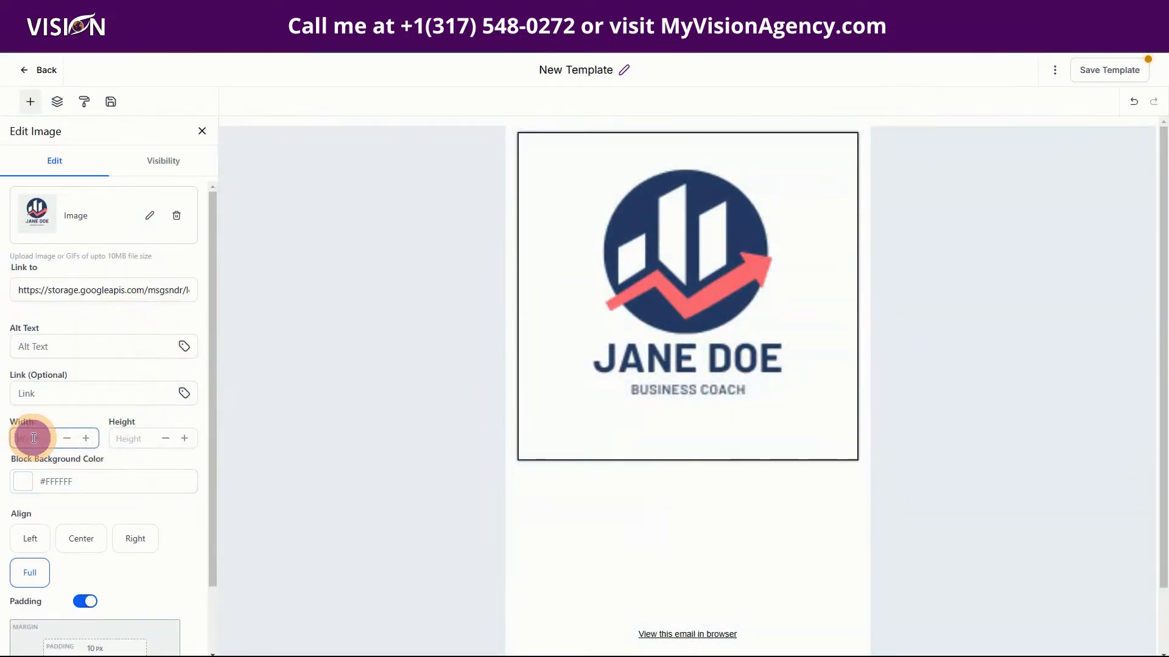
{"action": "type", "text": "100"}
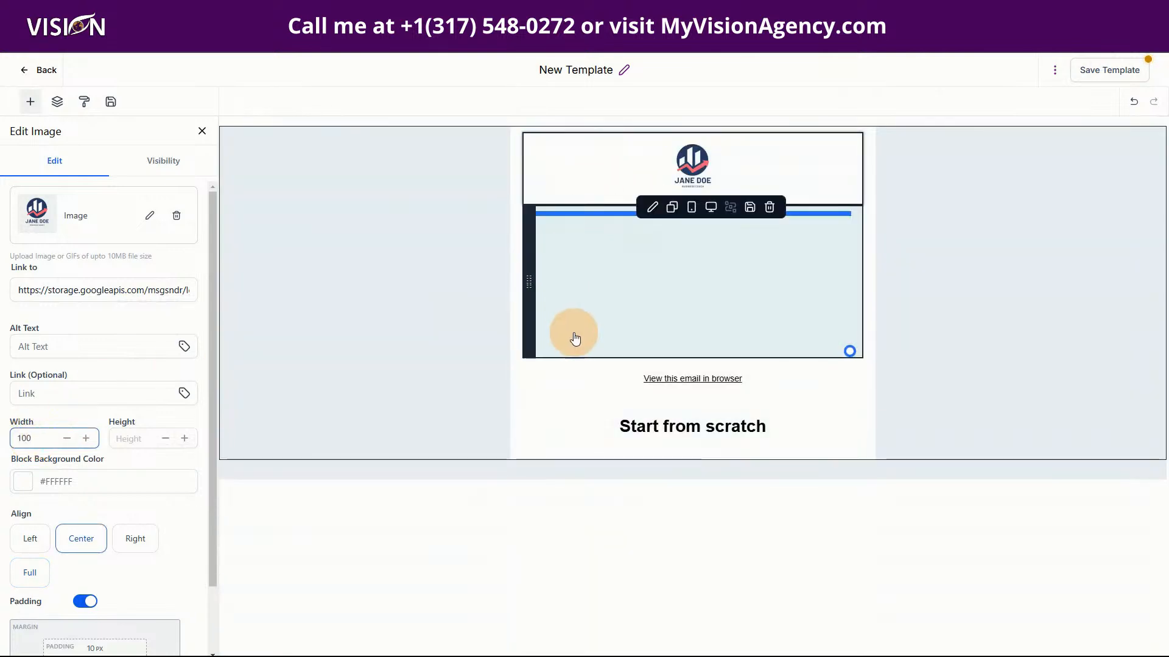
{"action": "left_click", "coordinate": [769, 207]}
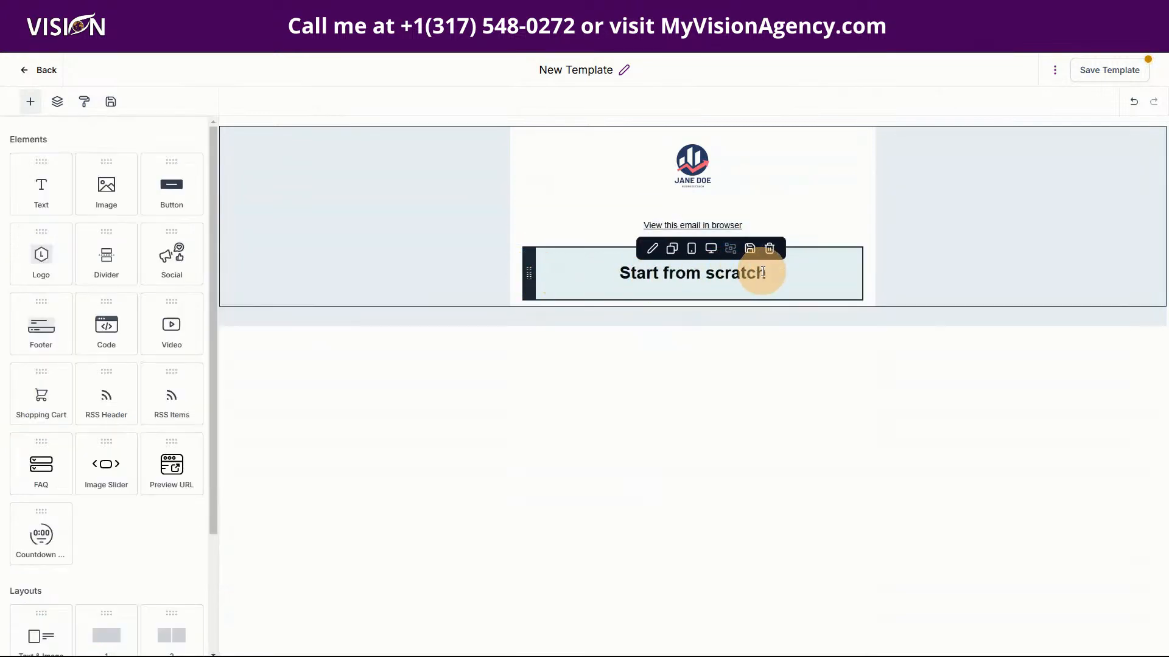
Replace the "Start from scratch" heading text with "Client Portal".
{"action": "left_click_drag", "start_coordinate": [763, 273], "coordinate": [621, 272]}
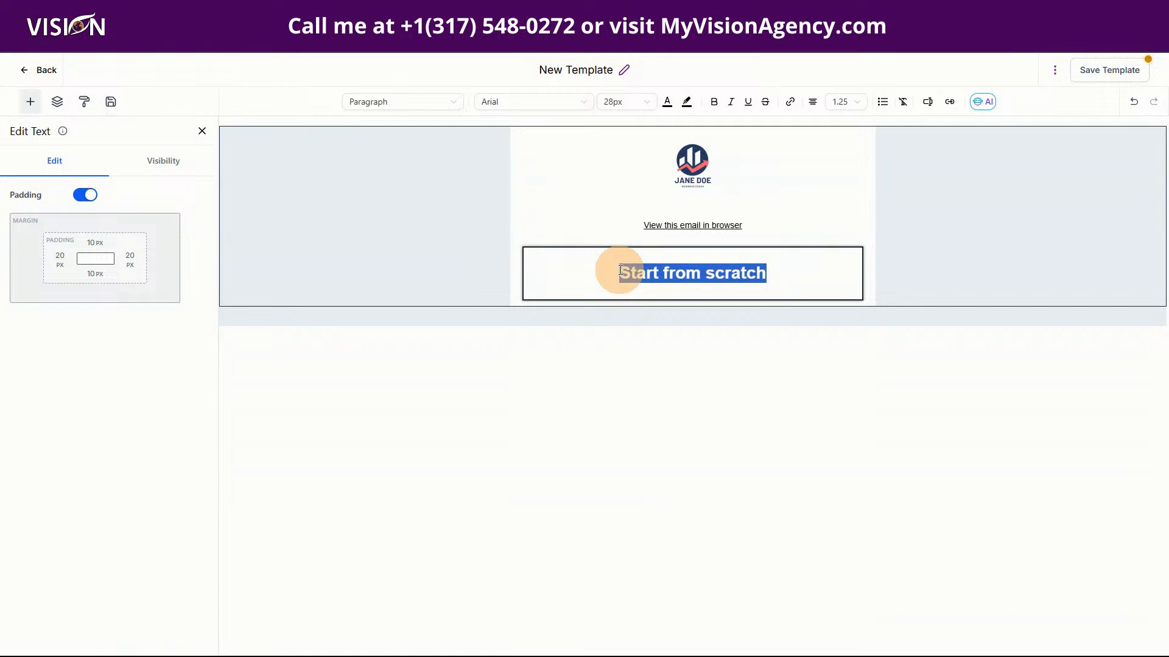
{"action": "type", "text": "CLient"}
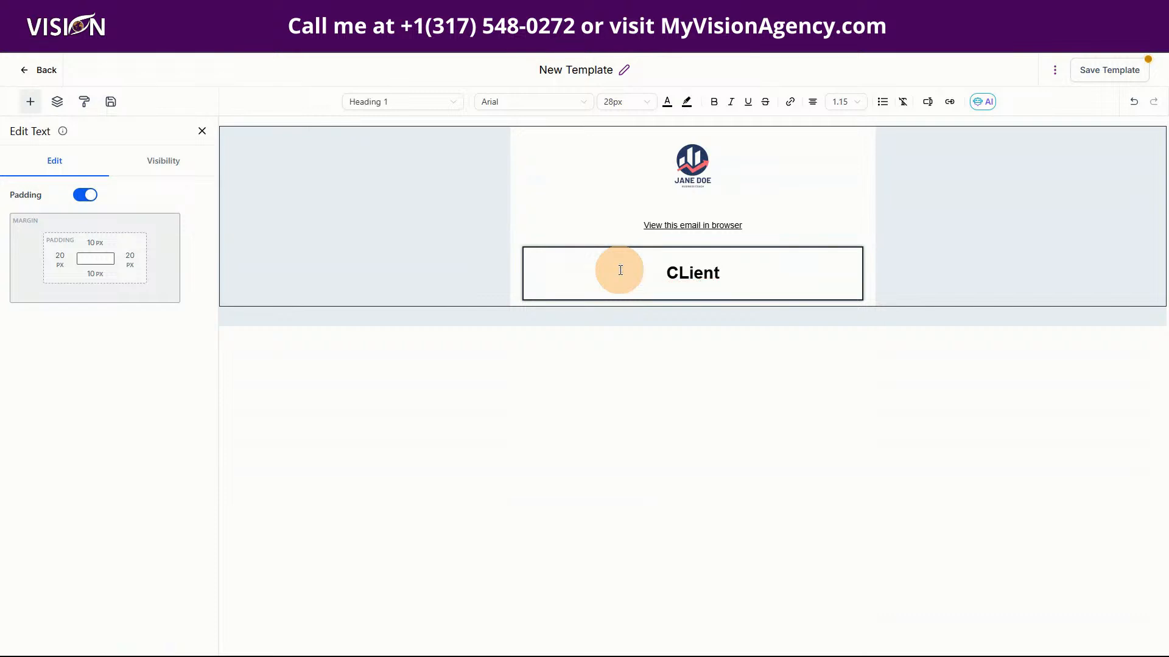
{"action": "key", "text": "BackSpace"}
{"action": "key", "text": "BackSpace"}
{"action": "key", "text": "BackSpace"}
{"action": "key", "text": "BackSpace"}
{"action": "key", "text": "BackSpace"}
{"action": "type", "text": "lient POrtal"}
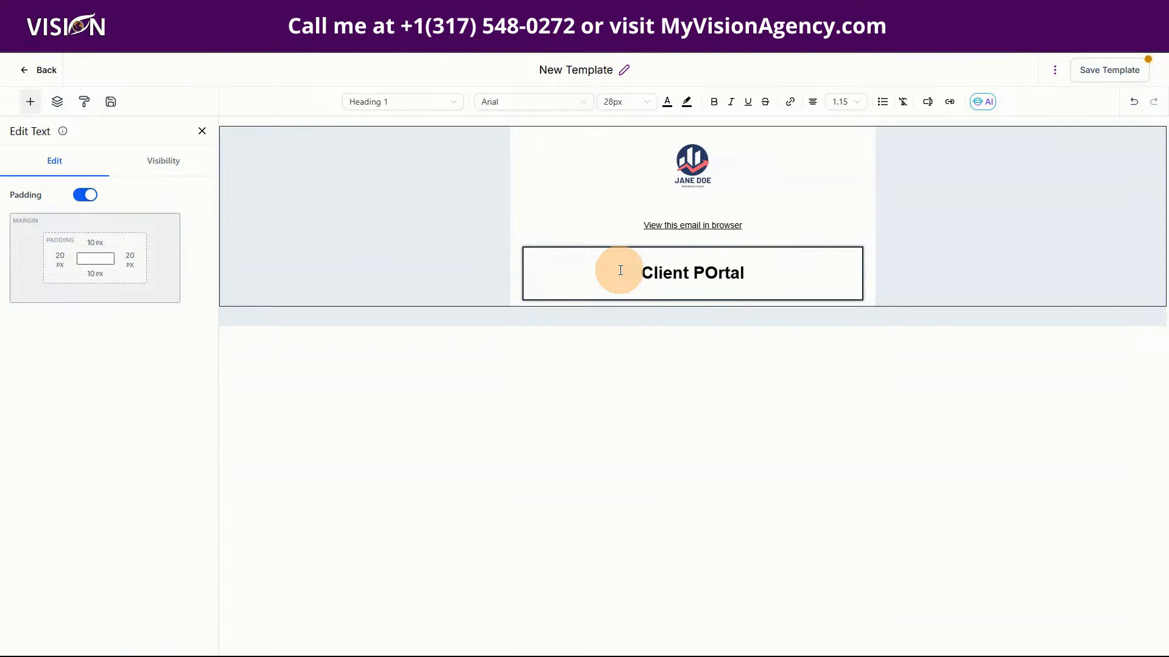
{"action": "key", "text": "BackSpace"}
{"action": "key", "text": "BackSpace"}
{"action": "key", "text": "BackSpace"}
{"action": "key", "text": "BackSpace"}
{"action": "key", "text": "BackSpace"}
{"action": "key", "text": "BackSpace"}
{"action": "type", "text": "Portal"}
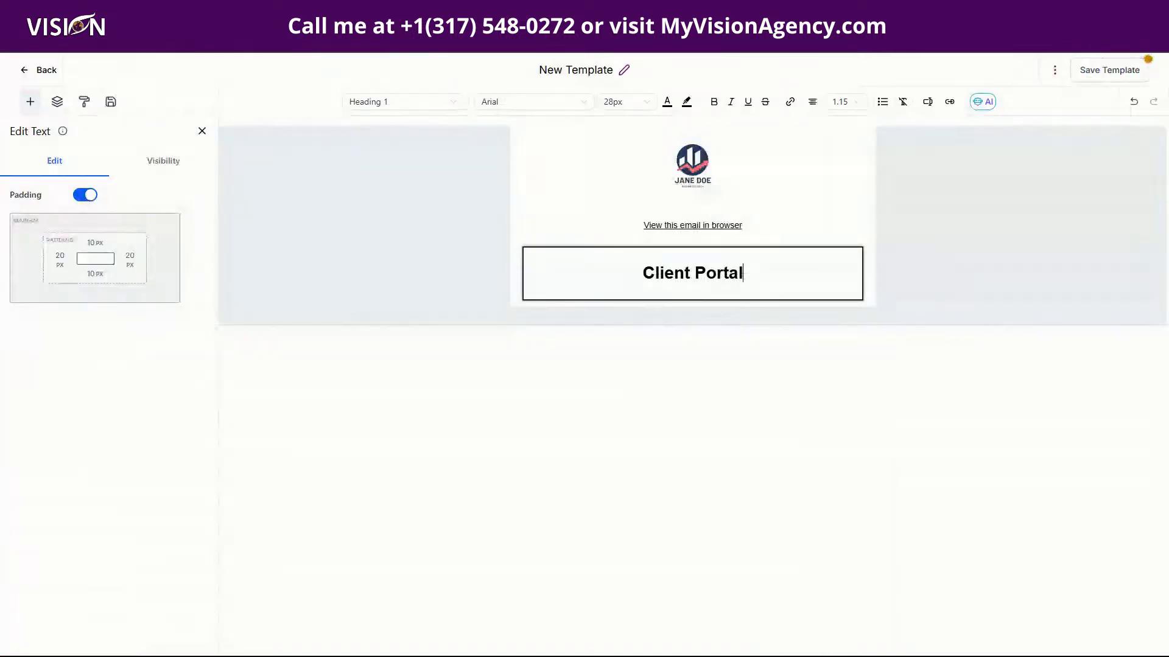
Add the line "Welcome to our group," under the "Client Portal" heading and remove the blank gap between them.
{"action": "left_click", "coordinate": [768, 282]}
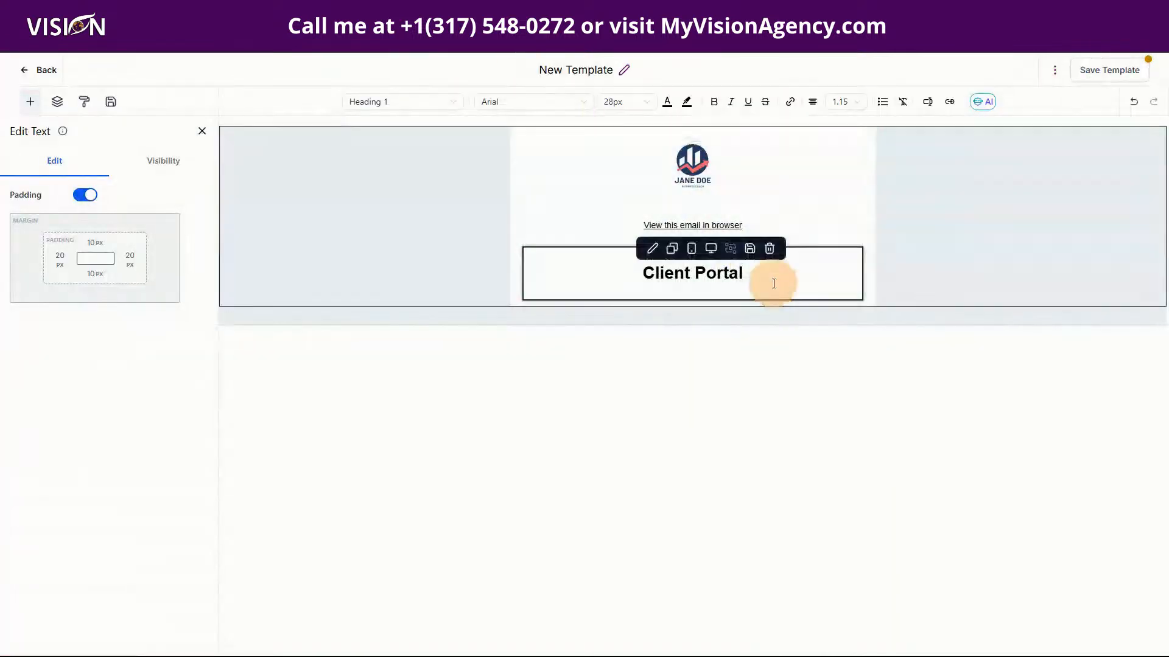
{"action": "key", "text": "Return"}
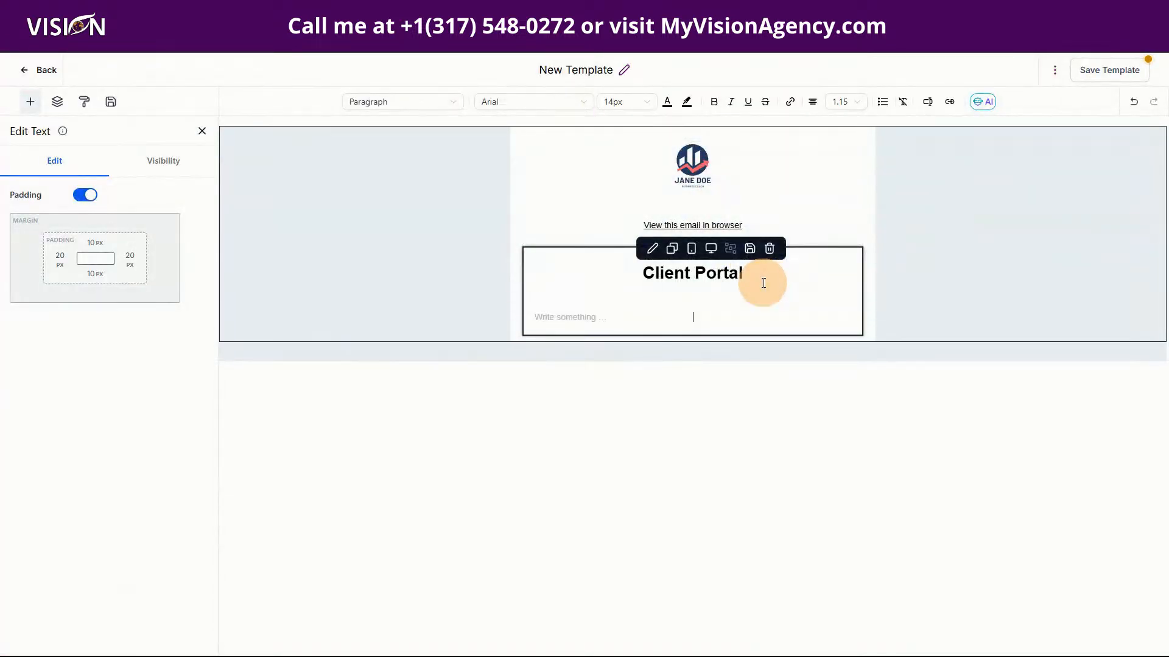
{"action": "type", "text": "Welcome to our group"}
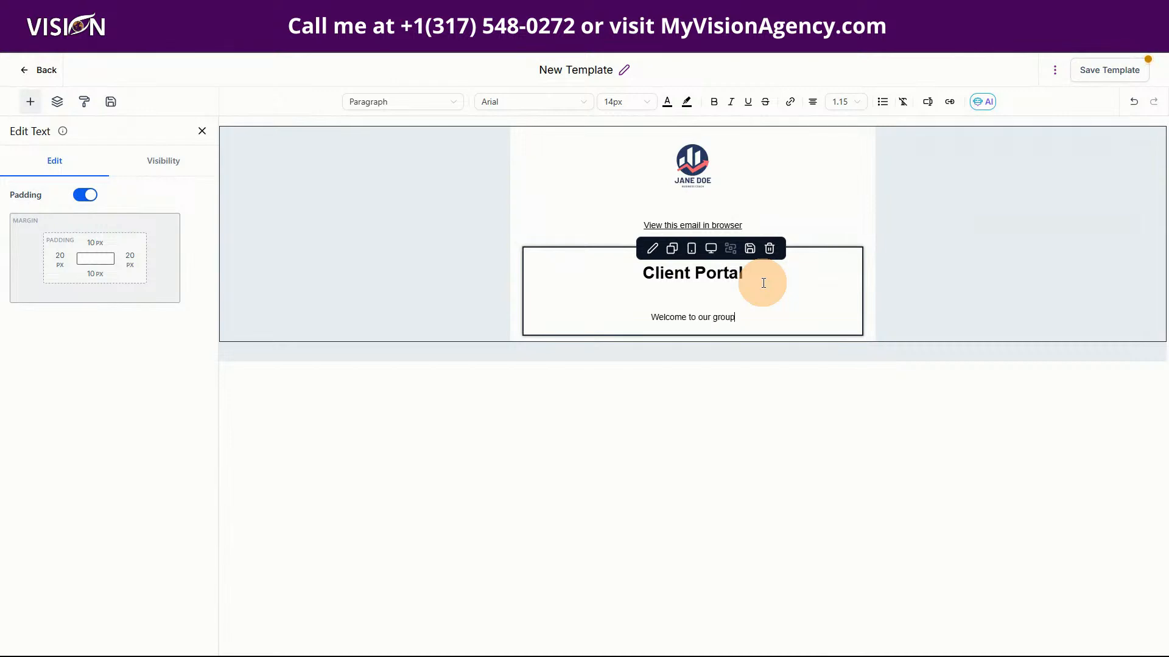
{"action": "type", "text": ","}
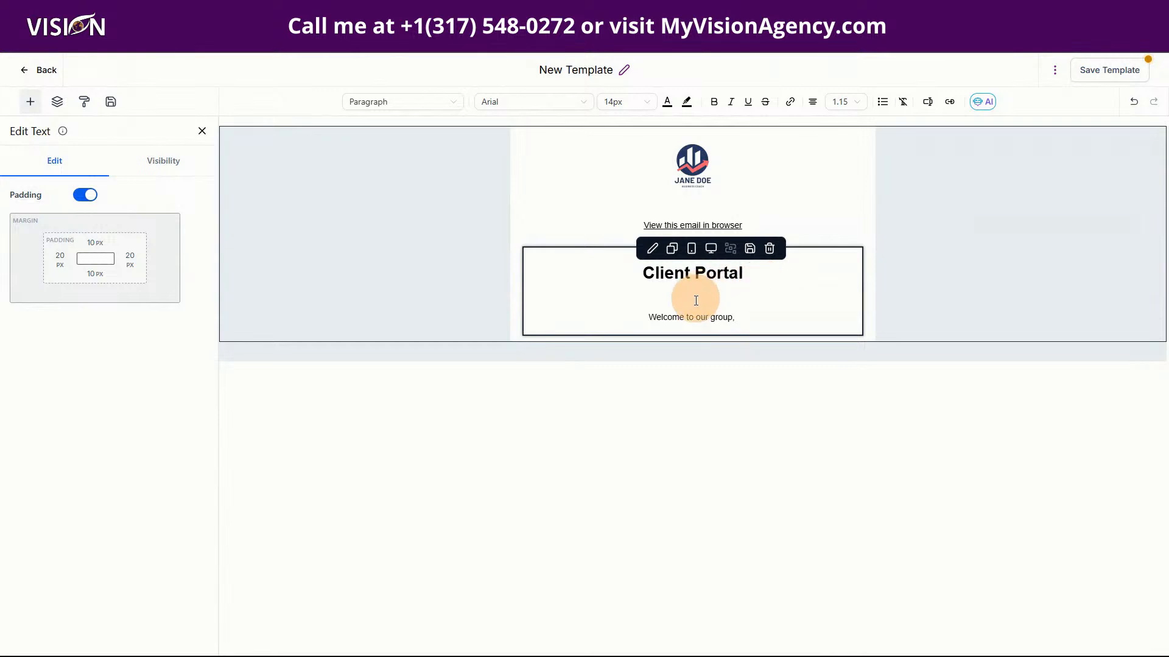
{"action": "left_click", "coordinate": [649, 316]}
{"action": "key", "text": "BackSpace"}
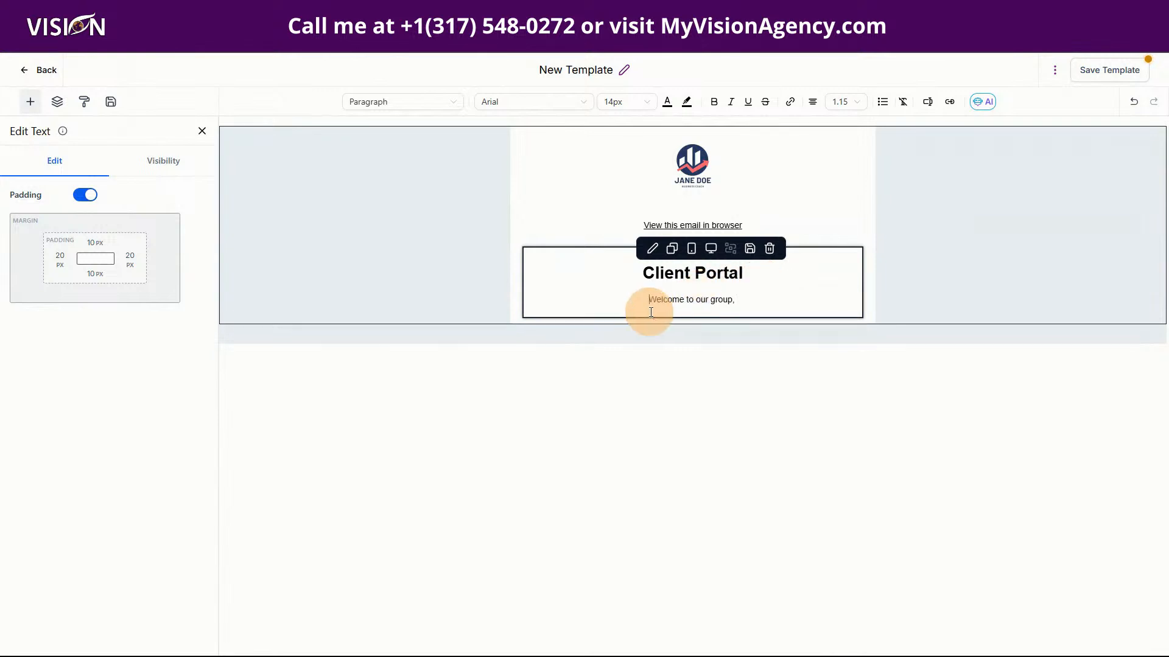
Insert the Client Portal > Communities custom value "Group Name" at the end of the "Welcome to our group," line.
{"action": "left_click", "coordinate": [744, 300]}
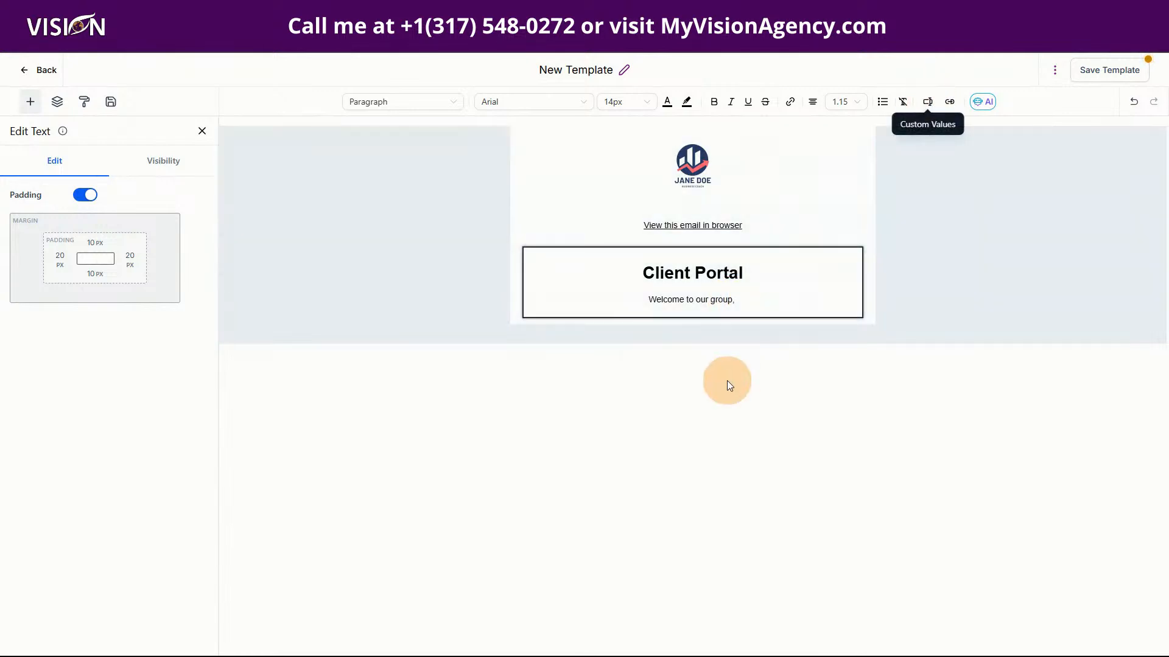
{"action": "left_click", "coordinate": [929, 106]}
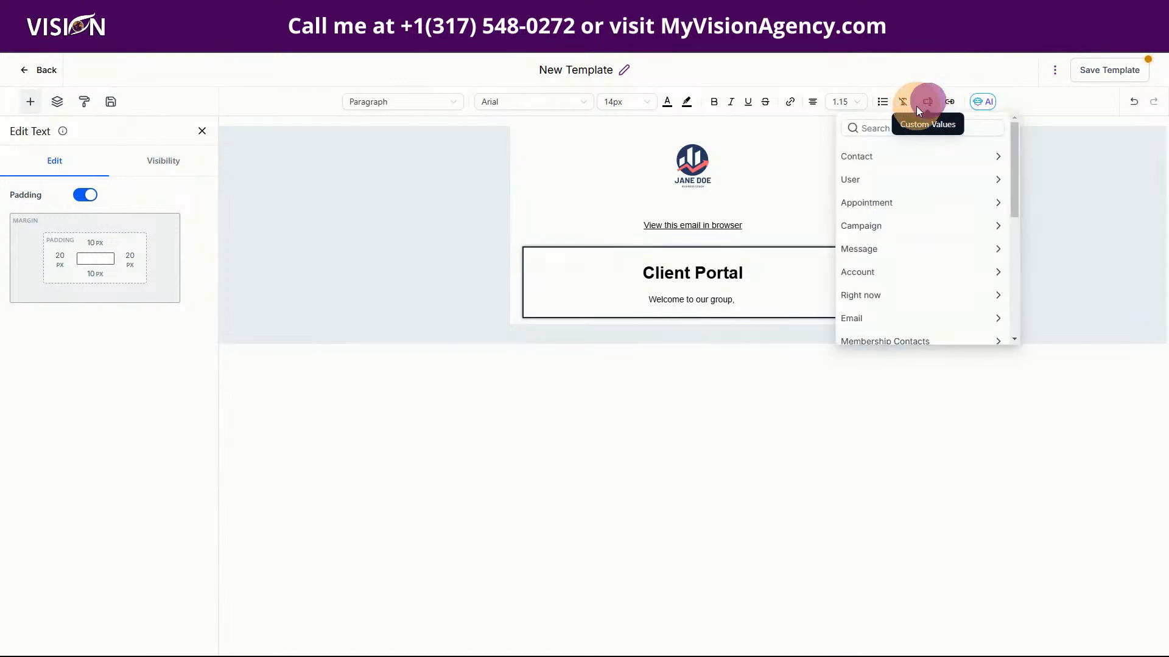
{"action": "scroll", "coordinate": [923, 194], "scroll_direction": "down", "scroll_amount": 5}
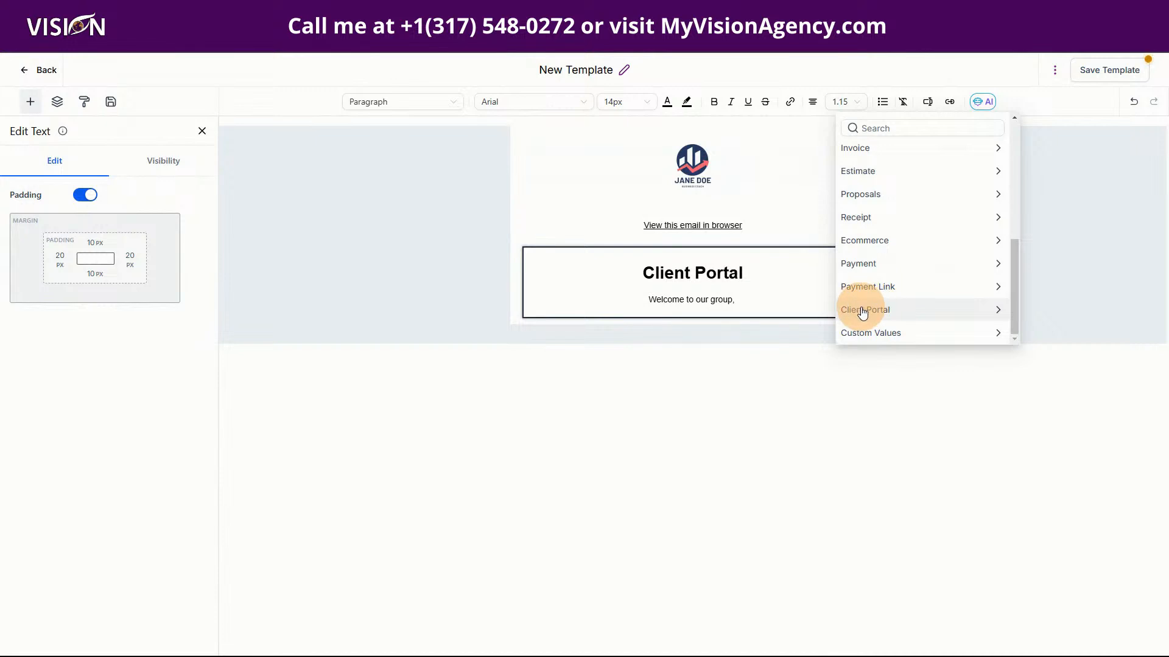
{"action": "left_click", "coordinate": [890, 312]}
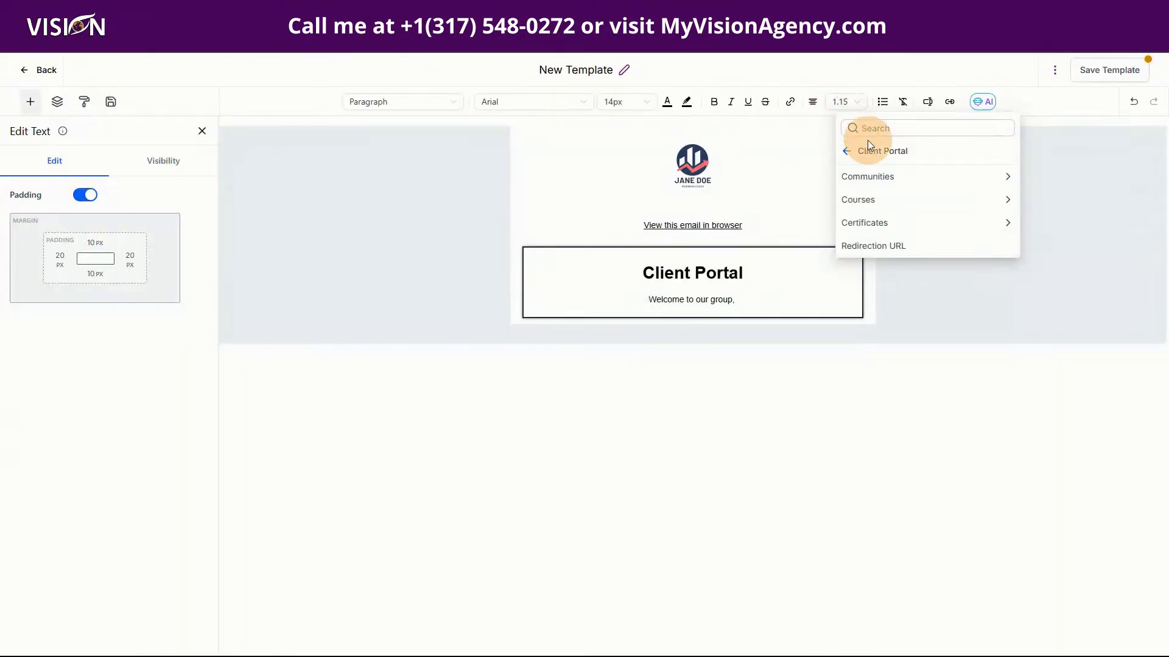
{"action": "left_click", "coordinate": [882, 175]}
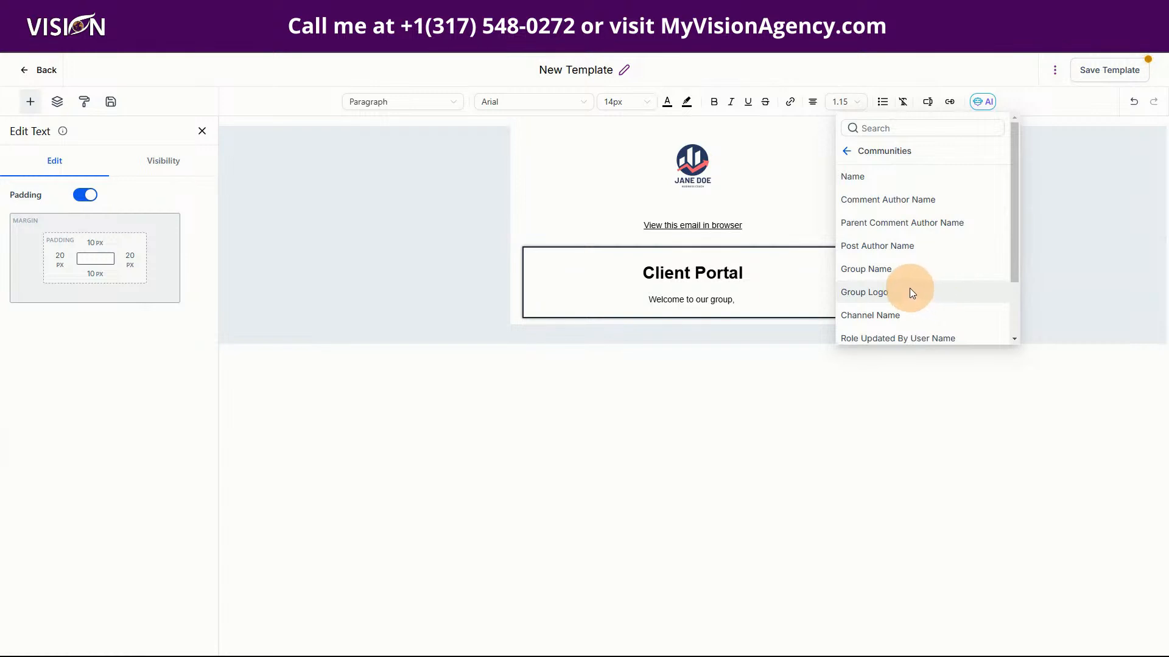
{"action": "left_click", "coordinate": [847, 151]}
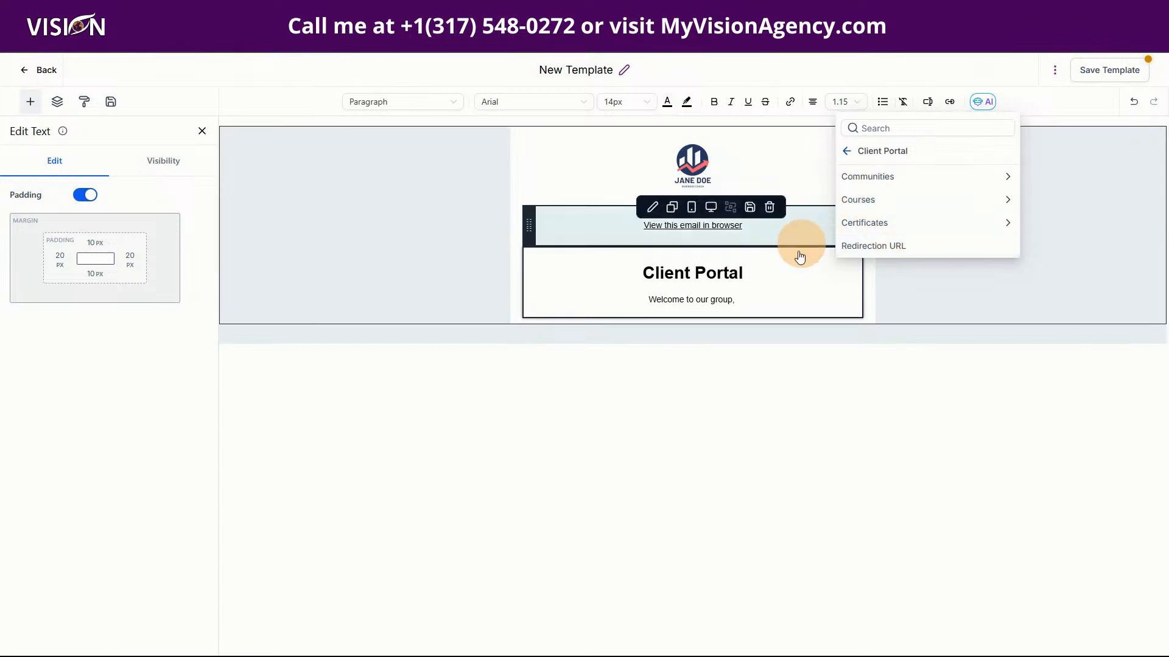
{"action": "left_click", "coordinate": [890, 178]}
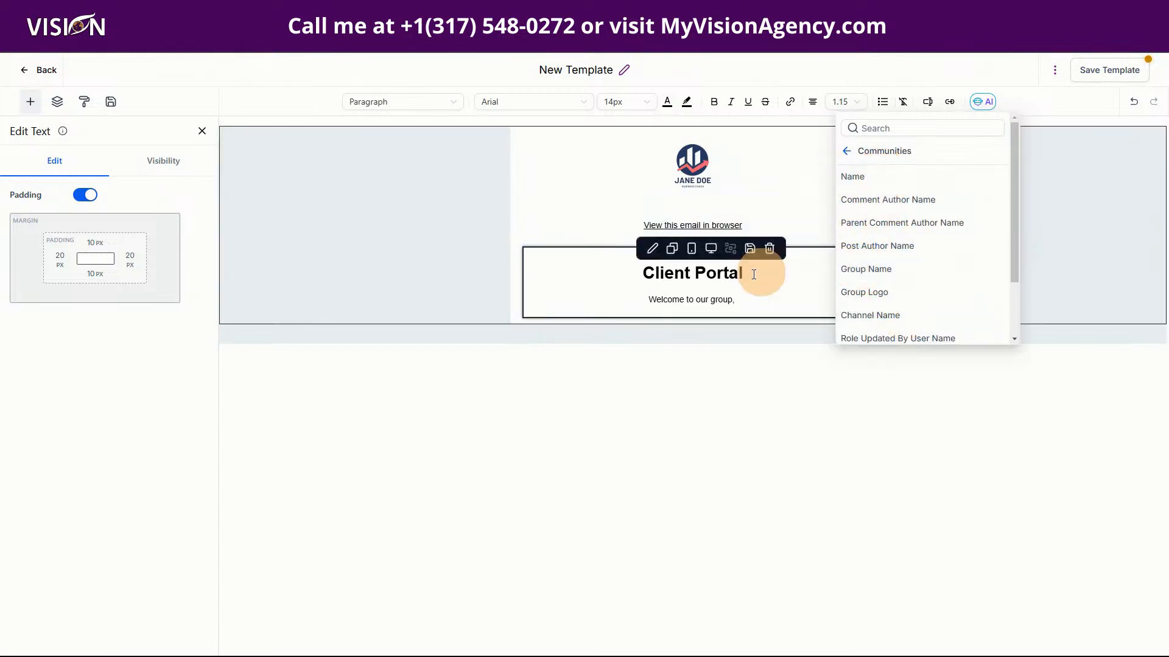
{"action": "left_click", "coordinate": [897, 271]}
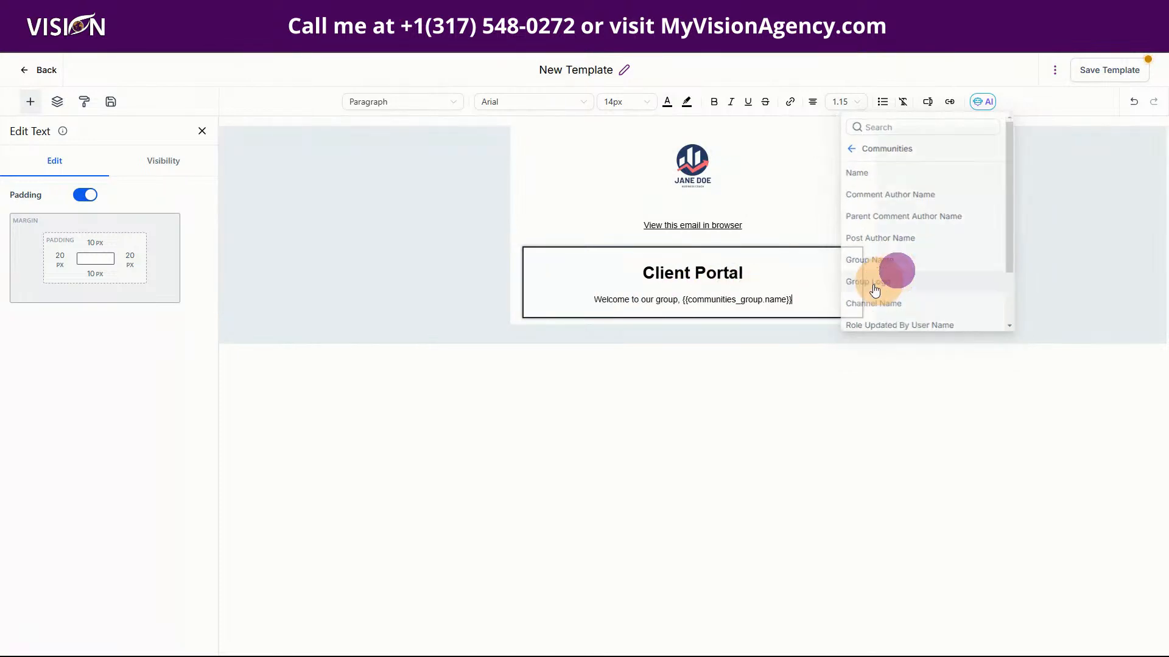
{"action": "left_click", "coordinate": [820, 303]}
{"action": "key", "text": "Return"}
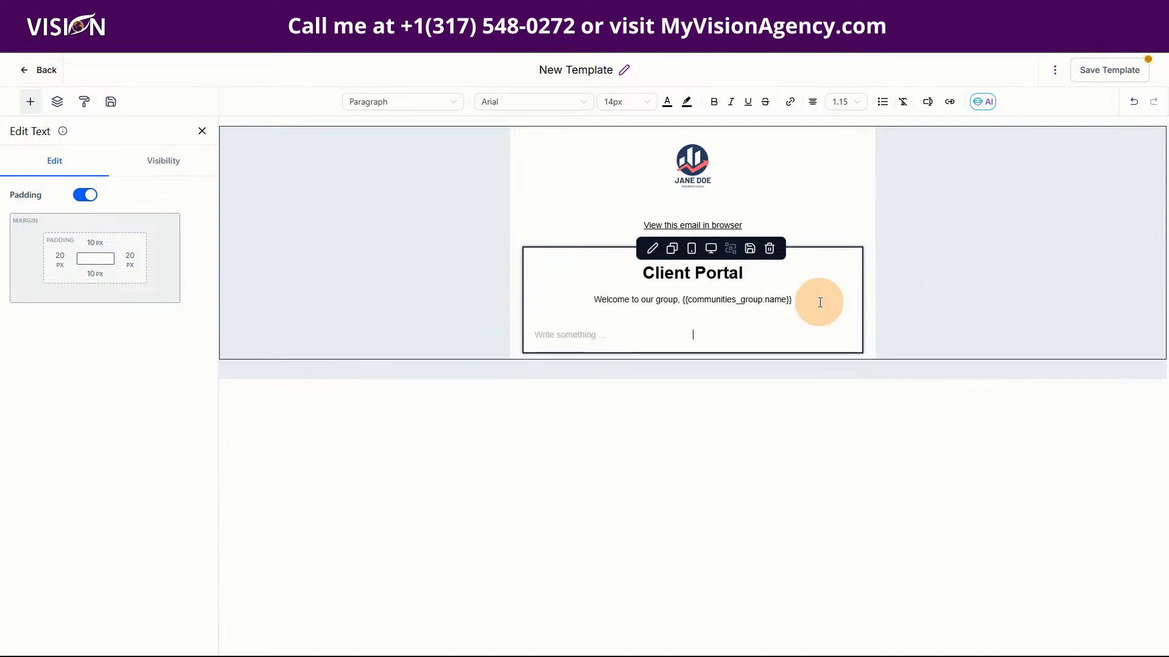
{"action": "key", "text": "BackSpace"}
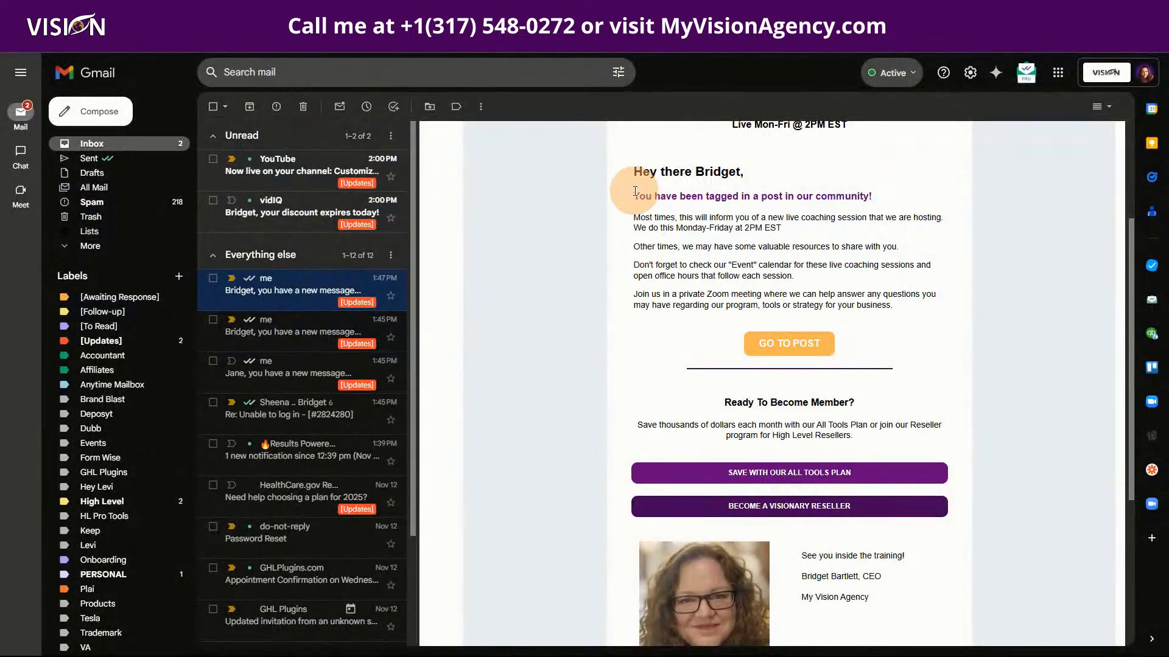
Review the tagged-in-a-post line and the body paragraphs of the received community notification email in Gmail.
{"action": "left_click_drag", "start_coordinate": [632, 194], "coordinate": [896, 192]}
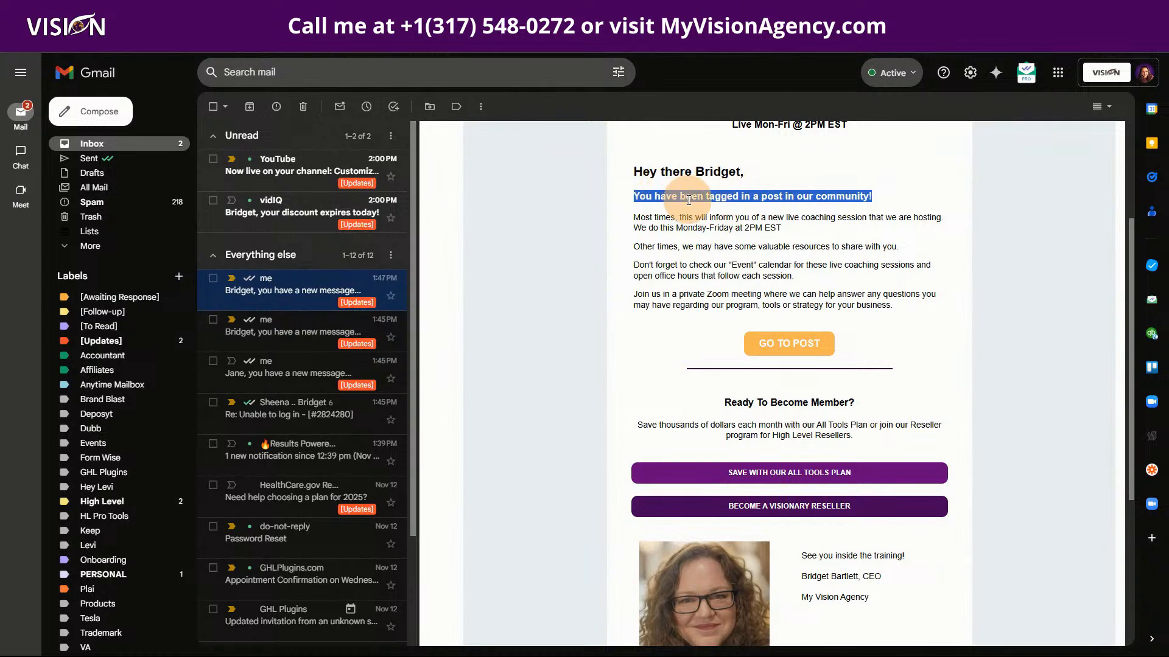
{"action": "left_click_drag", "start_coordinate": [634, 220], "coordinate": [906, 310]}
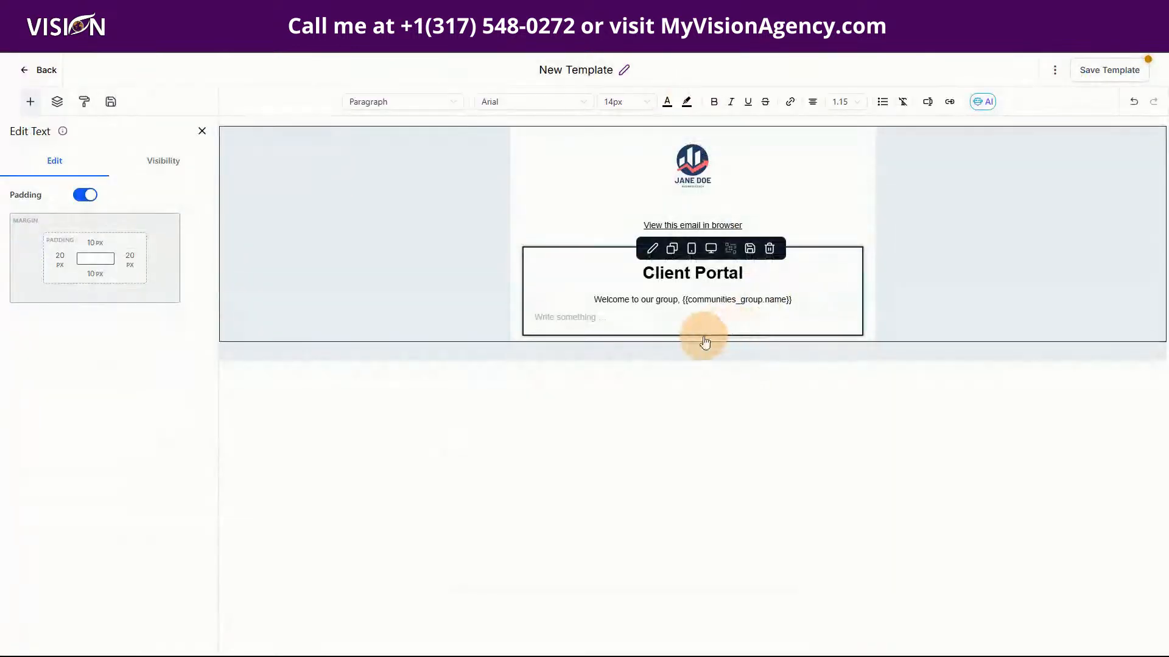
Insert the Communities custom value "Group Logo" on the empty line below the welcome line and copy it.
{"action": "left_click", "coordinate": [713, 325]}
{"action": "left_click", "coordinate": [929, 103]}
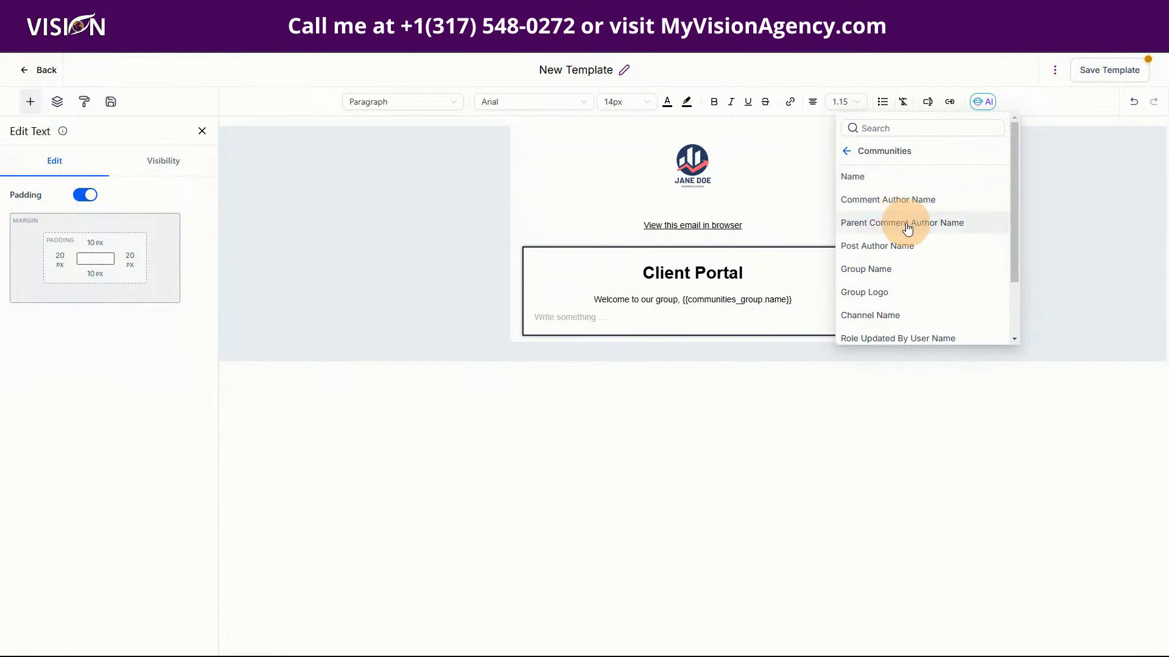
{"action": "left_click", "coordinate": [871, 294]}
{"action": "left_click_drag", "start_coordinate": [754, 317], "coordinate": [639, 316]}
{"action": "key", "text": "ctrl+c"}
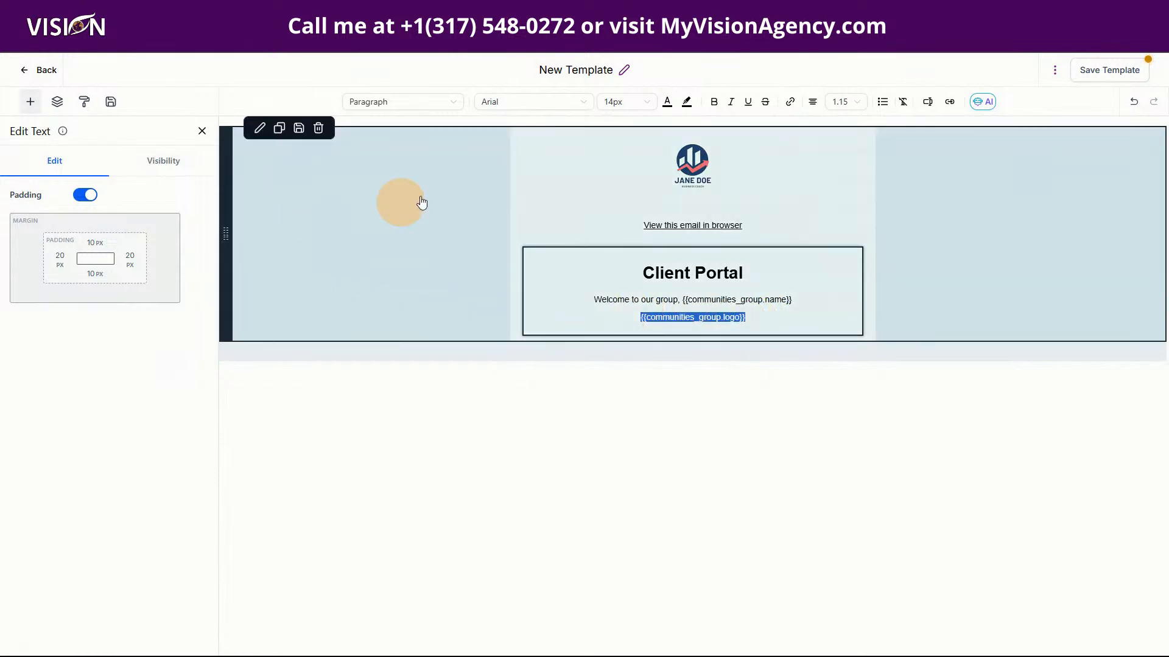
Replace the logo image's source link with the copied {{communities_group.logo}} value.
{"action": "left_click", "coordinate": [628, 189]}
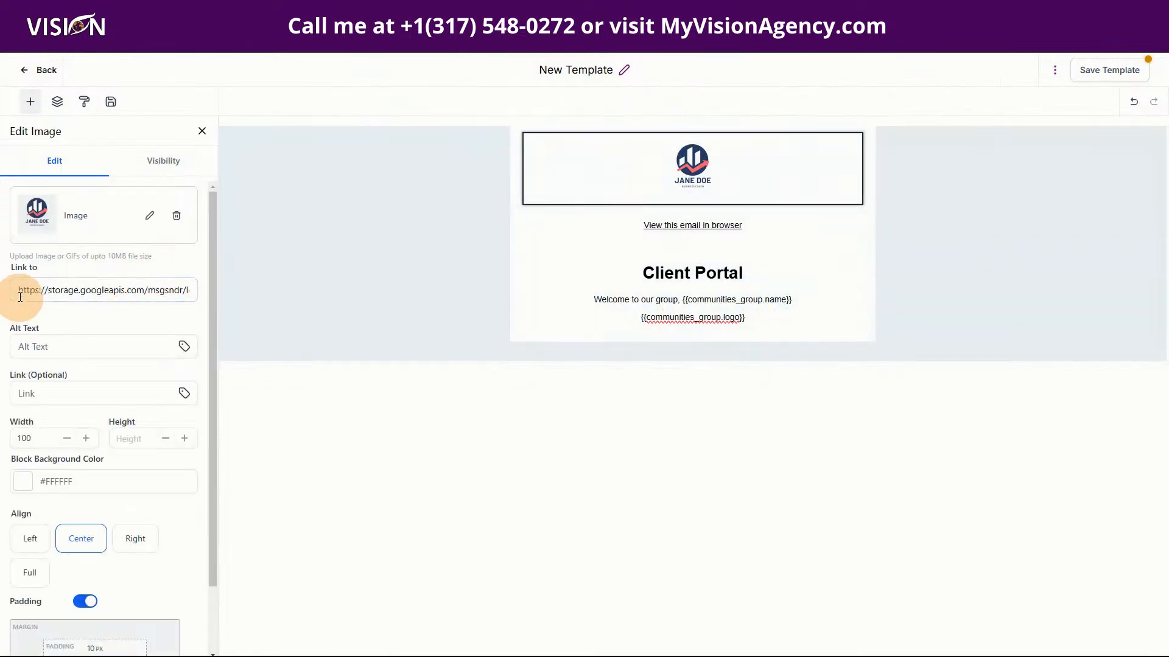
{"action": "left_click_drag", "start_coordinate": [21, 291], "coordinate": [210, 306]}
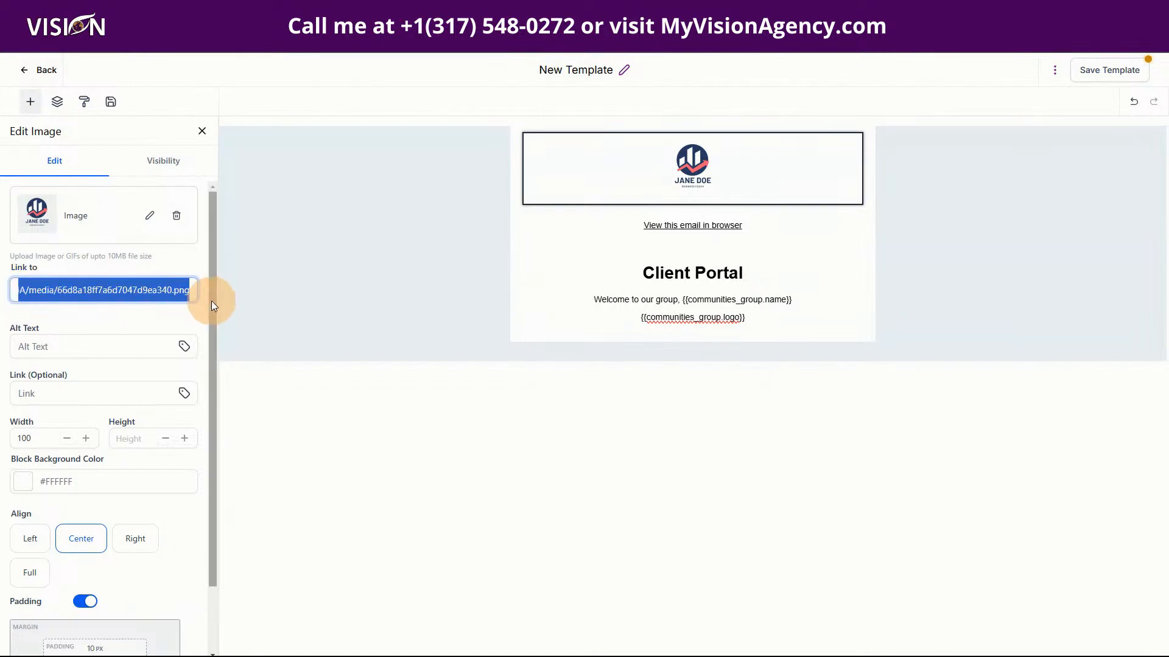
{"action": "key", "text": "ctrl+v"}
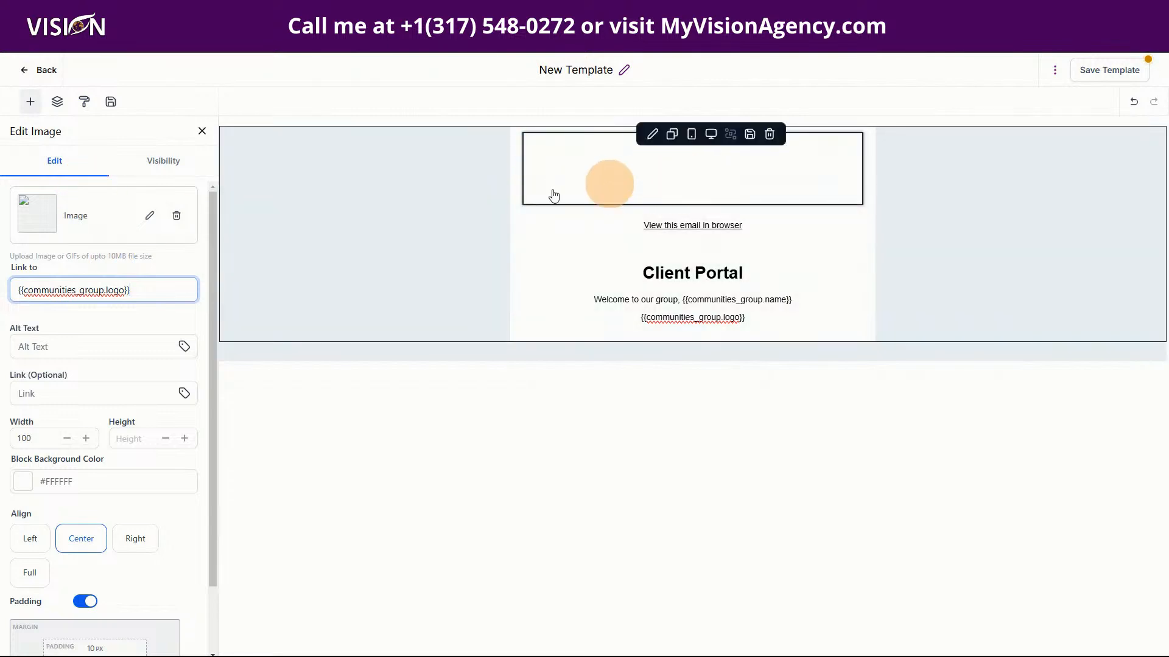
Preview the email template and return to the email builder.
{"action": "left_click", "coordinate": [1055, 72]}
{"action": "left_click", "coordinate": [1033, 117]}
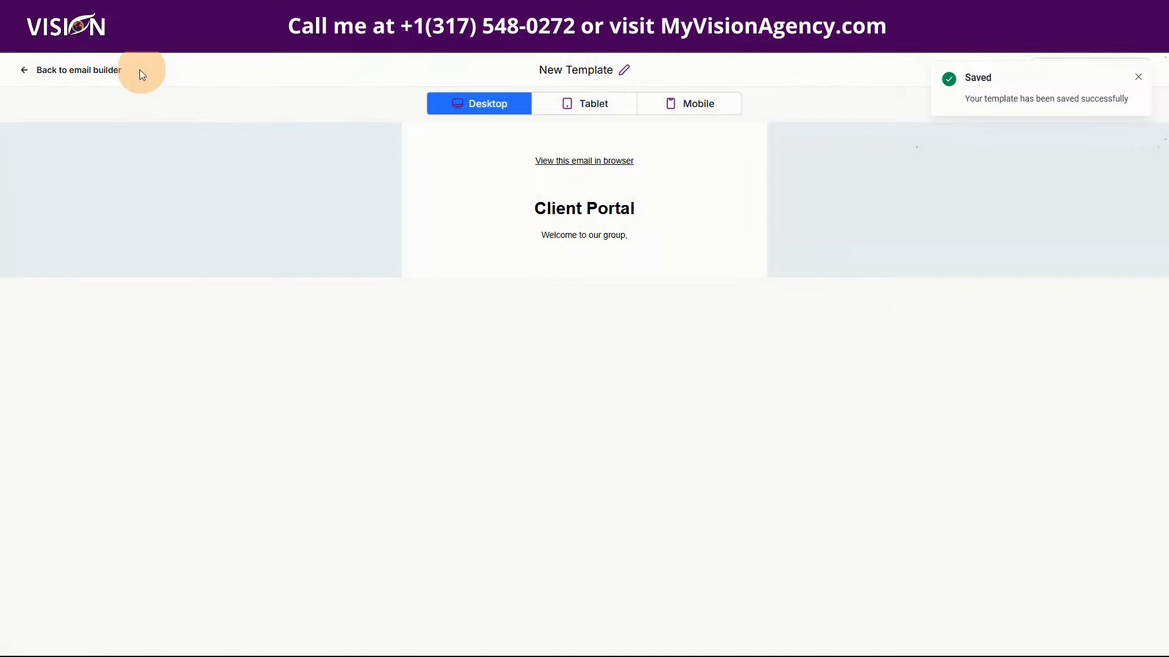
{"action": "left_click", "coordinate": [114, 71]}
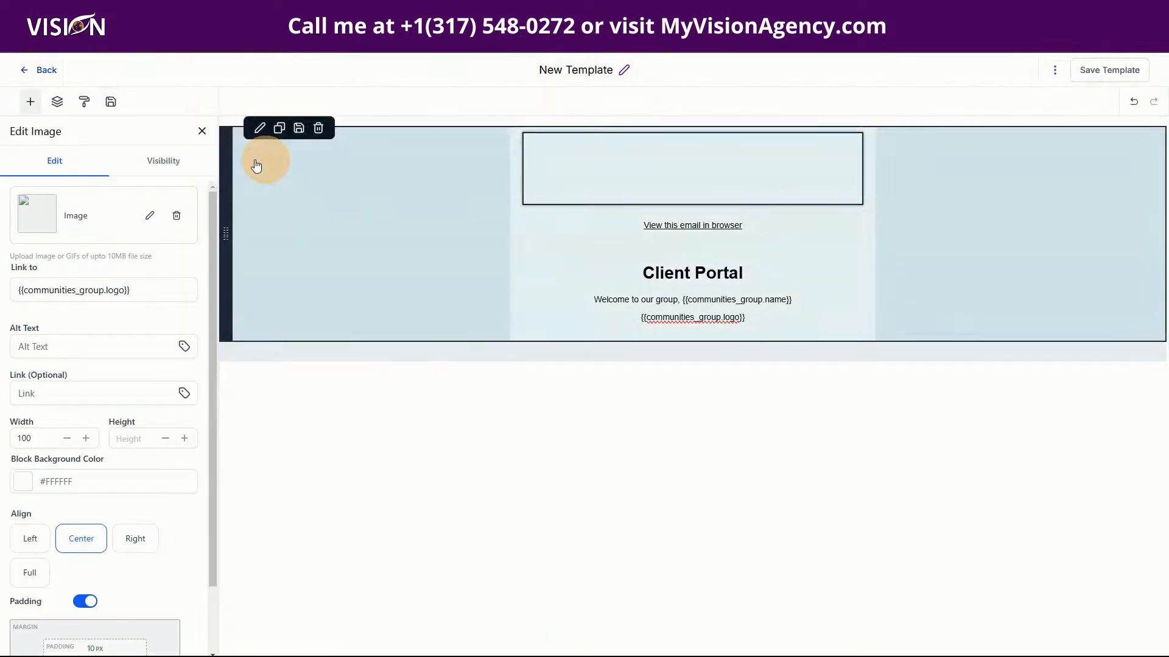
Set the header image to 2.png from the media library and delete the {{communities_group.logo}} value below the welcome line.
{"action": "left_click", "coordinate": [146, 215]}
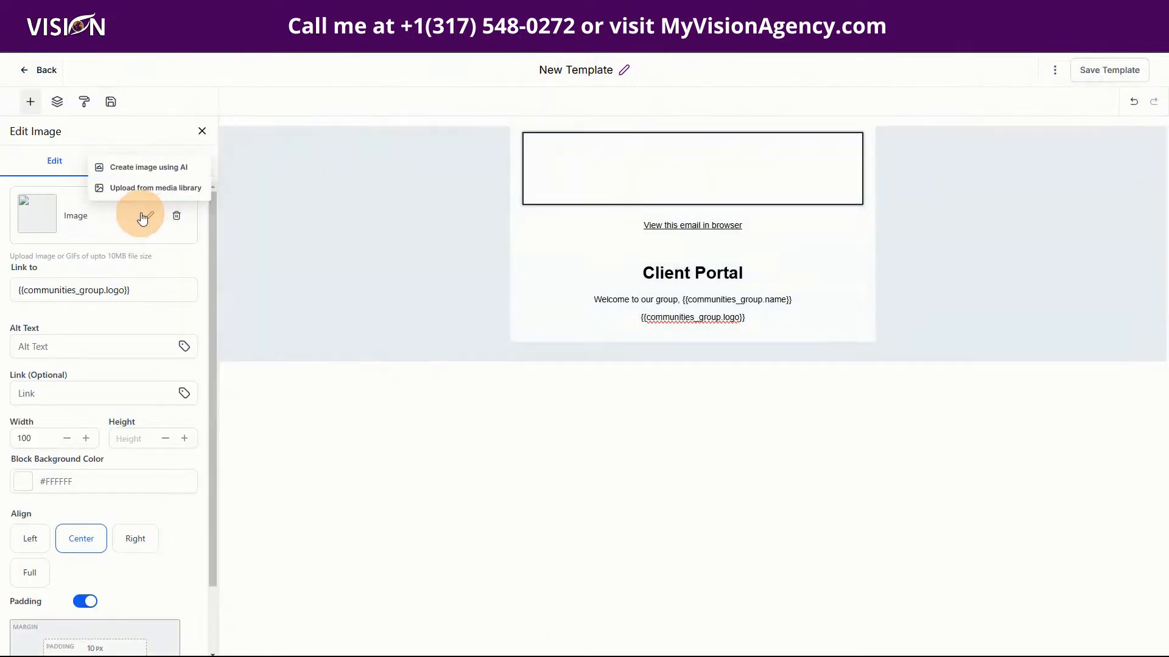
{"action": "left_click", "coordinate": [119, 188]}
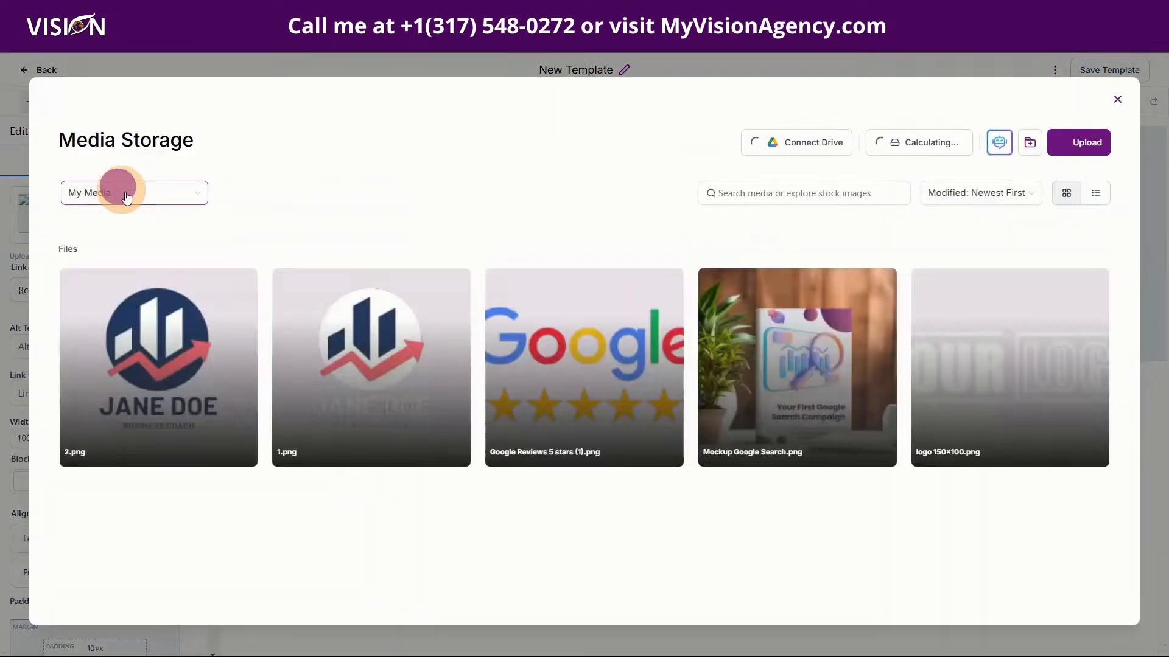
{"action": "left_click", "coordinate": [152, 378]}
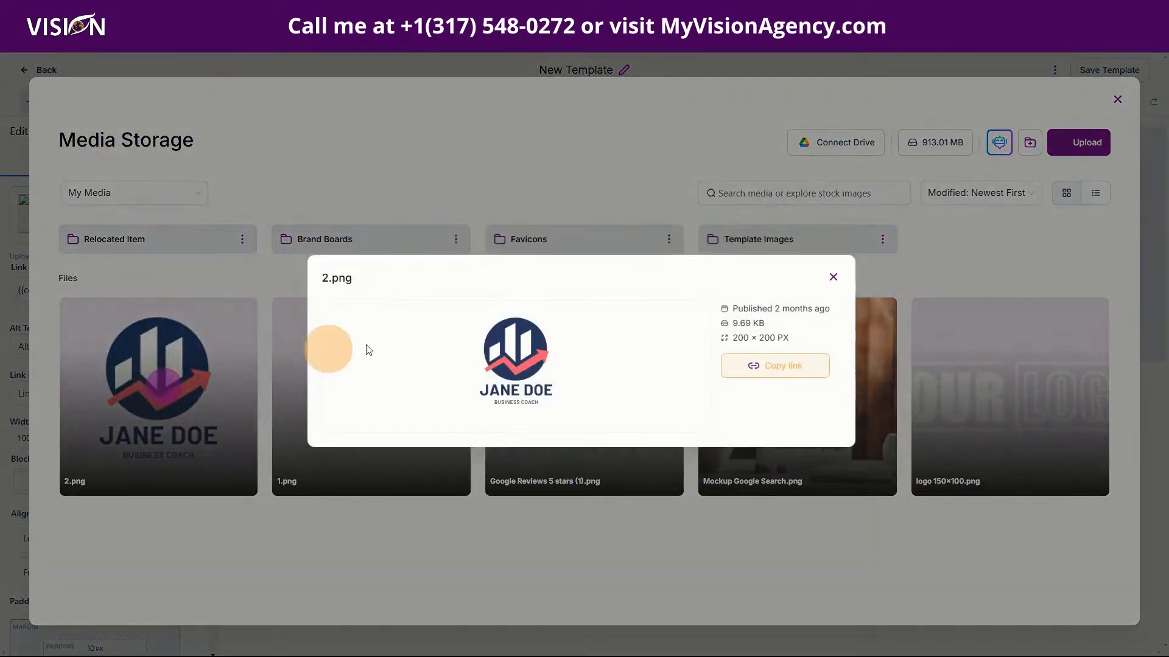
{"action": "left_click", "coordinate": [833, 278]}
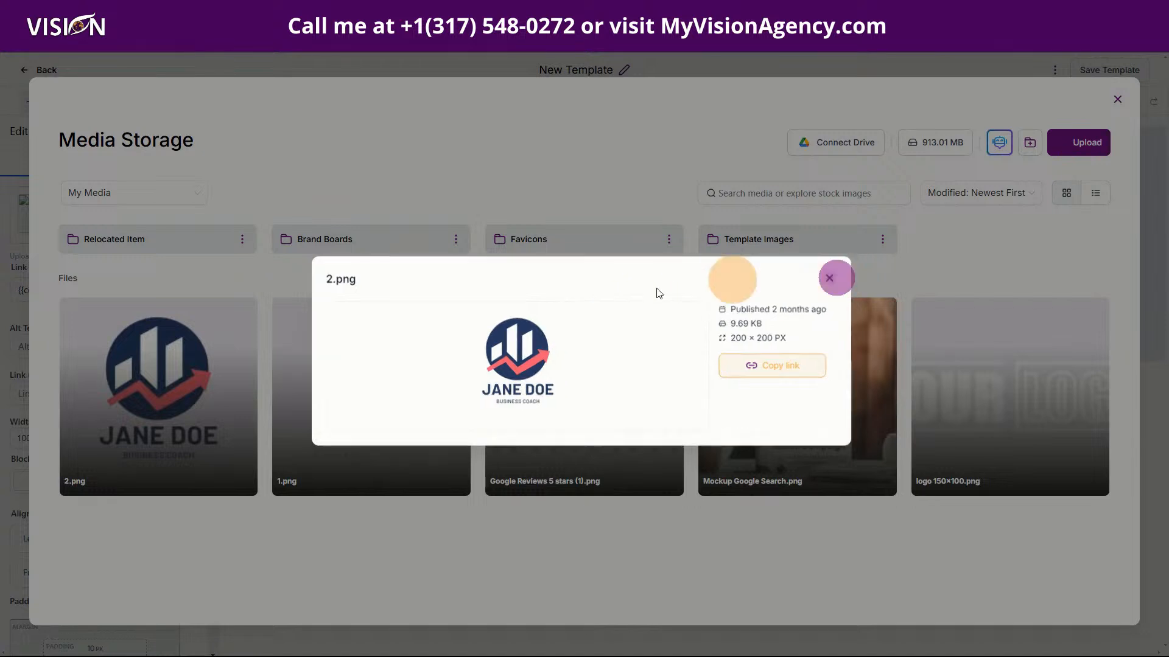
{"action": "left_click", "coordinate": [119, 362]}
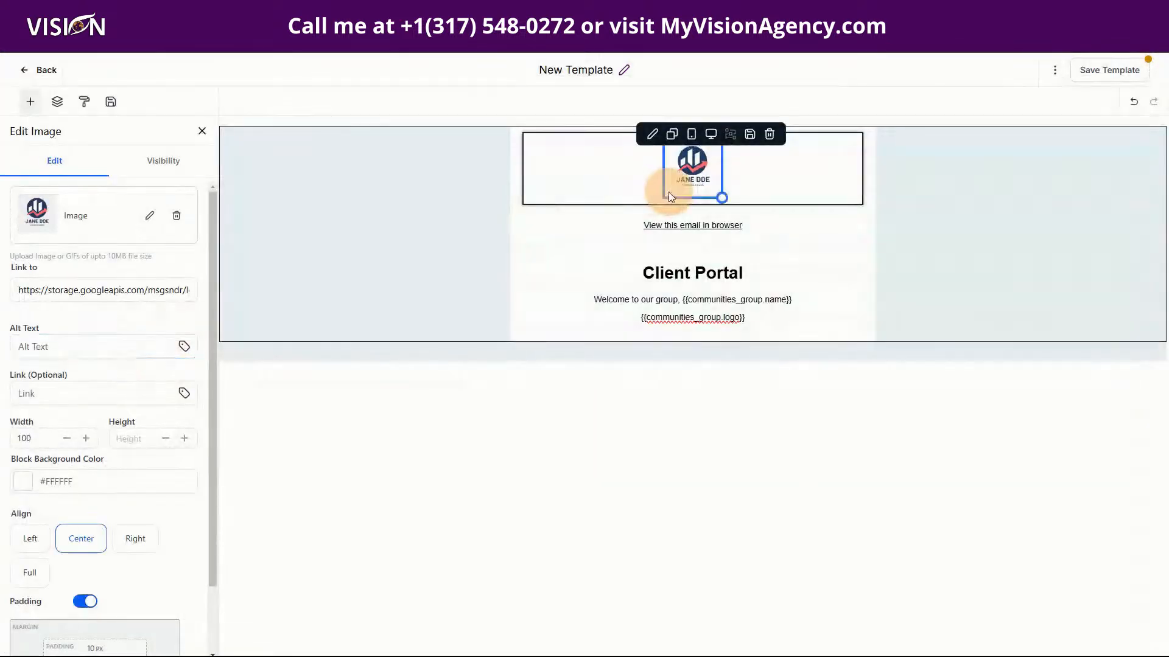
{"action": "left_click_drag", "start_coordinate": [759, 316], "coordinate": [640, 316]}
{"action": "key", "text": "BackSpace"}
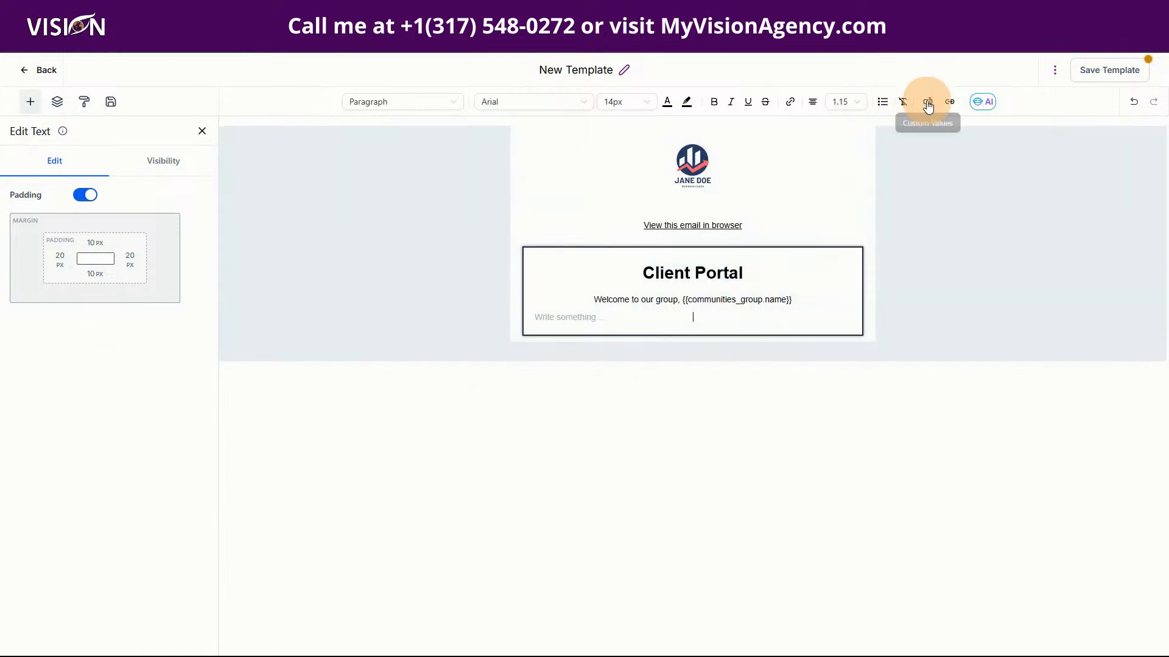
Look through the Client Portal custom values, including the full Communities list, without inserting any.
{"action": "left_click", "coordinate": [928, 102]}
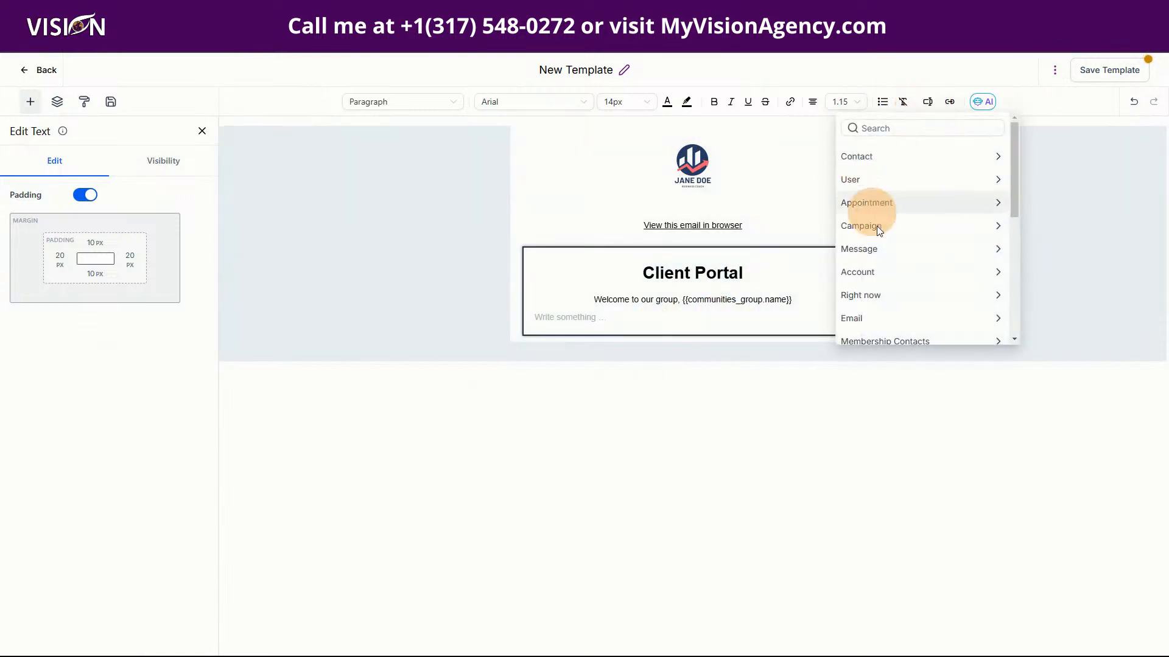
{"action": "scroll", "coordinate": [908, 299], "scroll_direction": "down", "scroll_amount": 5}
{"action": "left_click", "coordinate": [906, 312]}
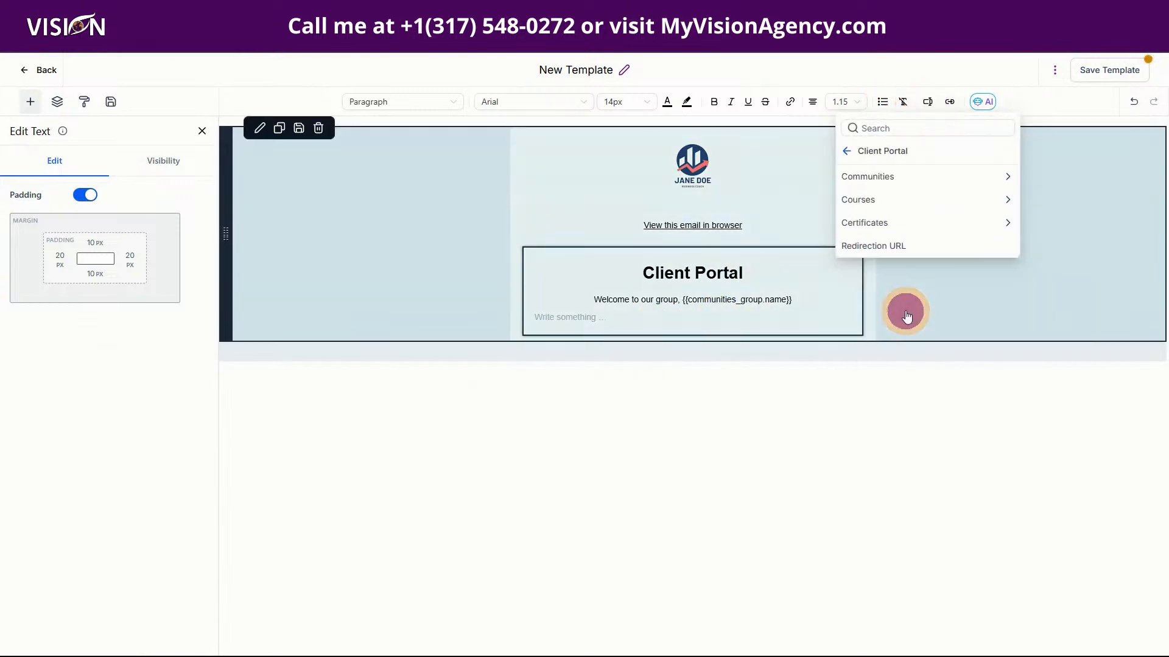
{"action": "left_click", "coordinate": [873, 176]}
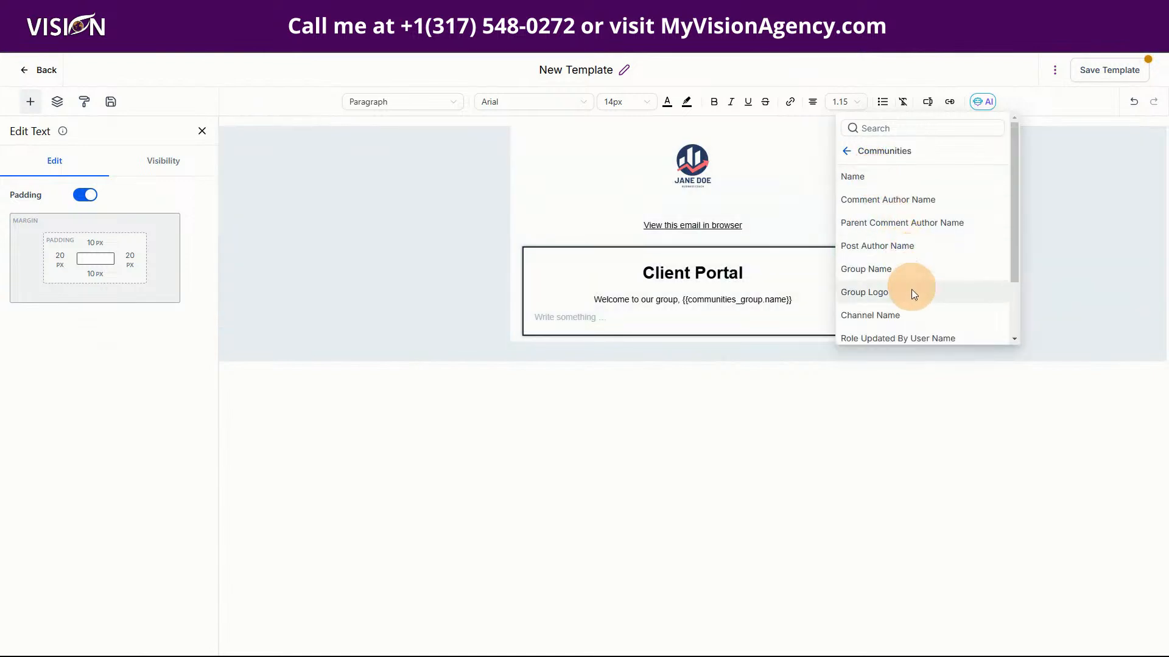
{"action": "scroll", "coordinate": [928, 274], "scroll_direction": "down", "scroll_amount": 1}
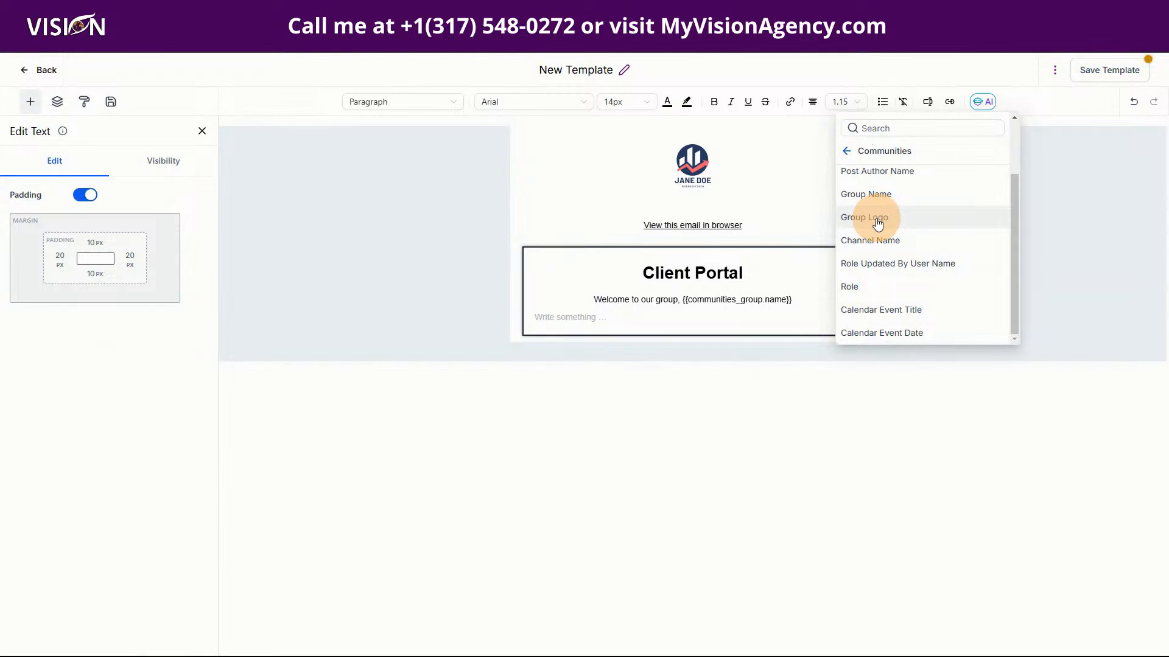
{"action": "scroll", "coordinate": [874, 210], "scroll_direction": "up", "scroll_amount": 2}
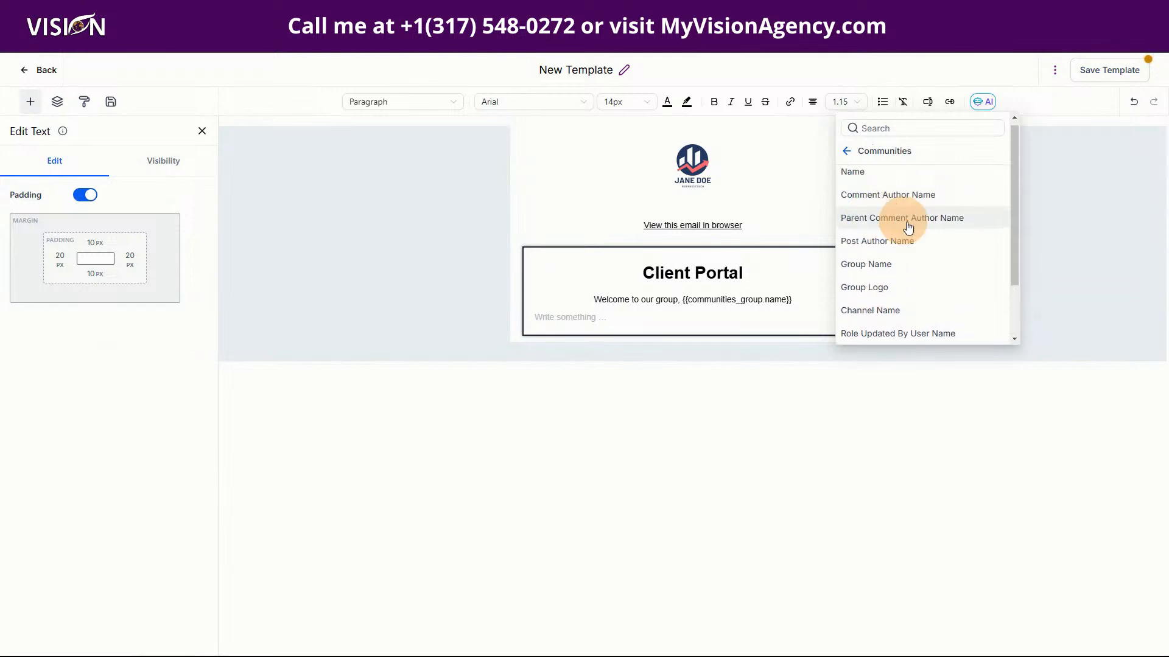
{"action": "left_click", "coordinate": [847, 151]}
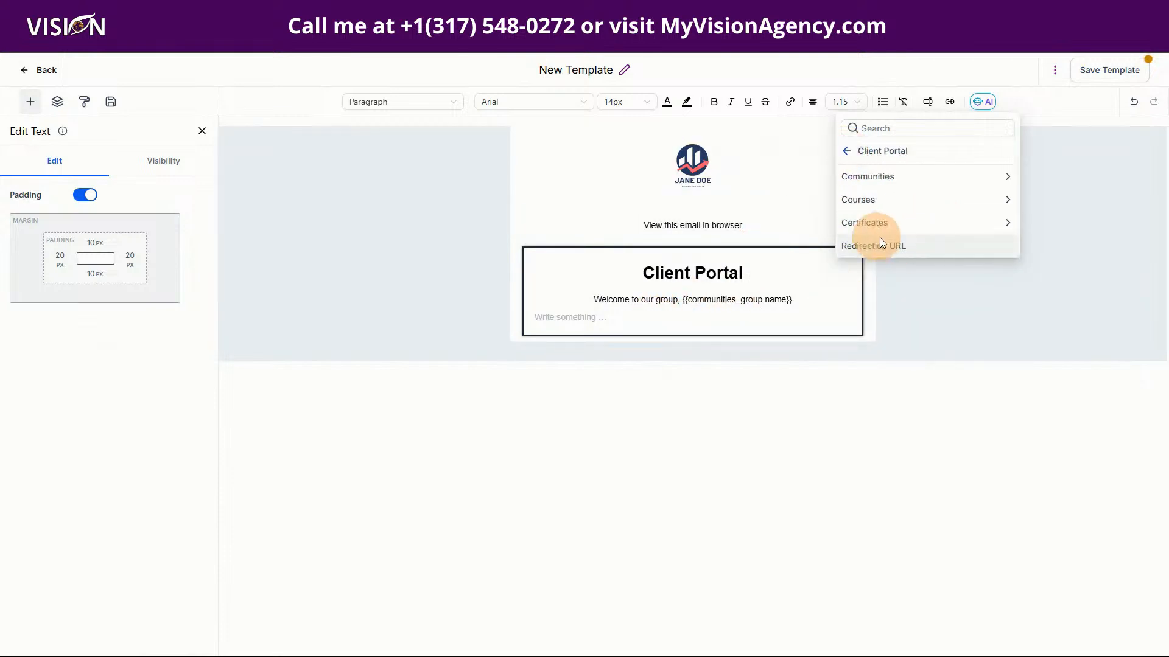
{"action": "left_click", "coordinate": [655, 320]}
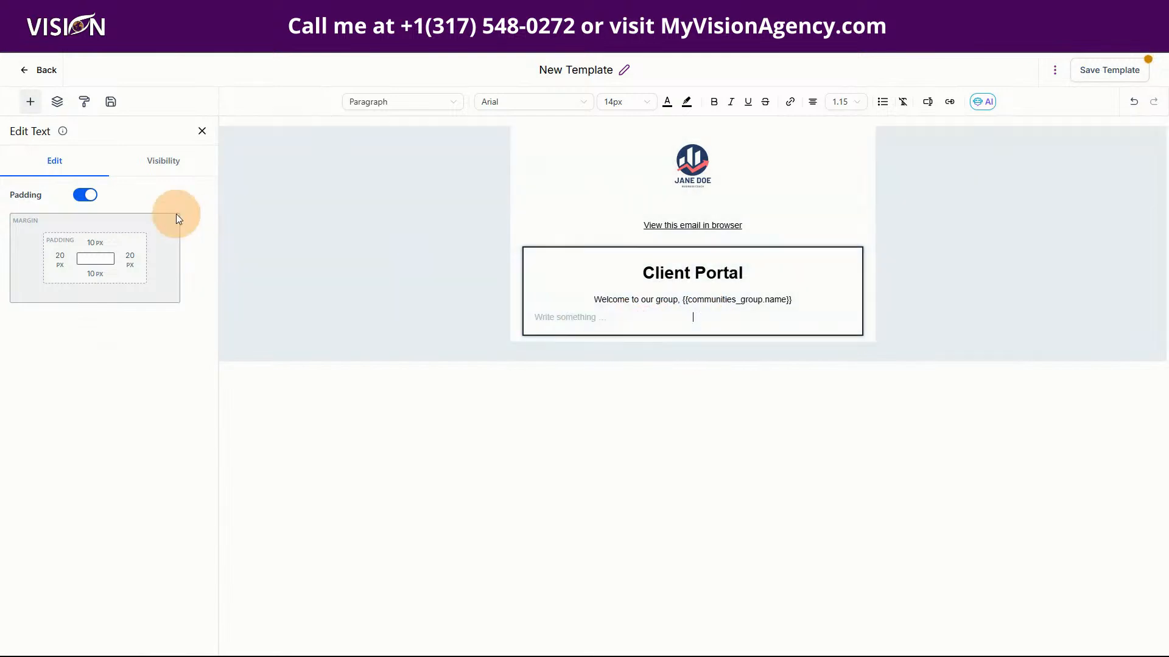
Add a Button element directly below the "Client Portal" text block.
{"action": "left_click", "coordinate": [30, 103]}
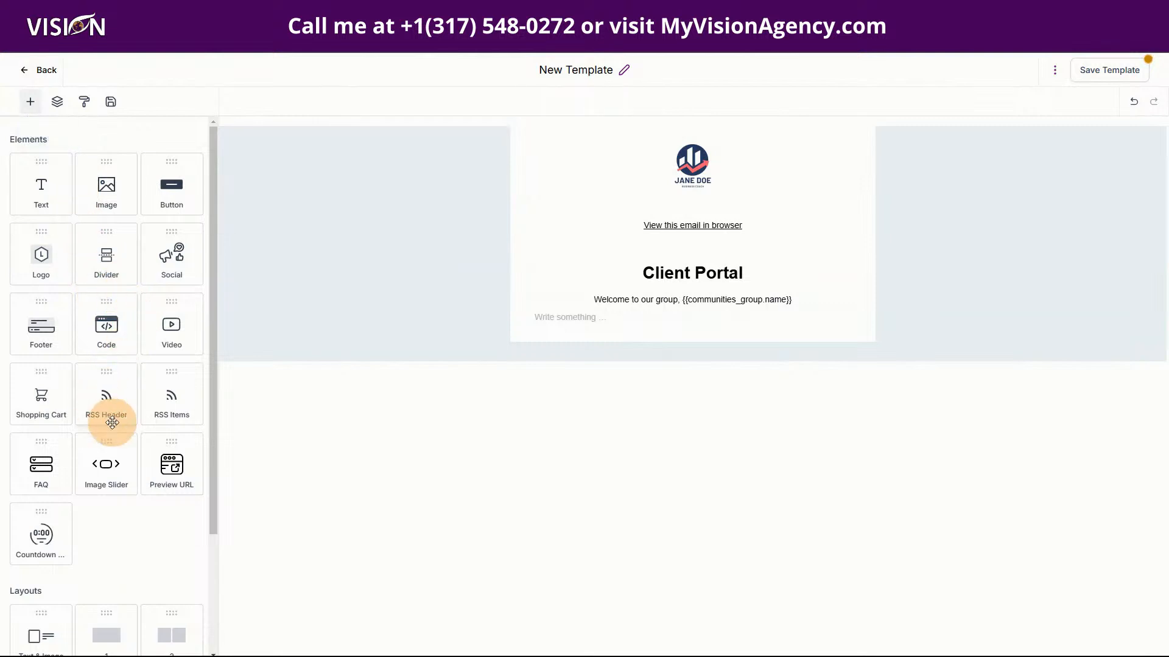
{"action": "scroll", "coordinate": [122, 579], "scroll_direction": "down", "scroll_amount": 3}
{"action": "scroll", "coordinate": [99, 377], "scroll_direction": "up", "scroll_amount": 3}
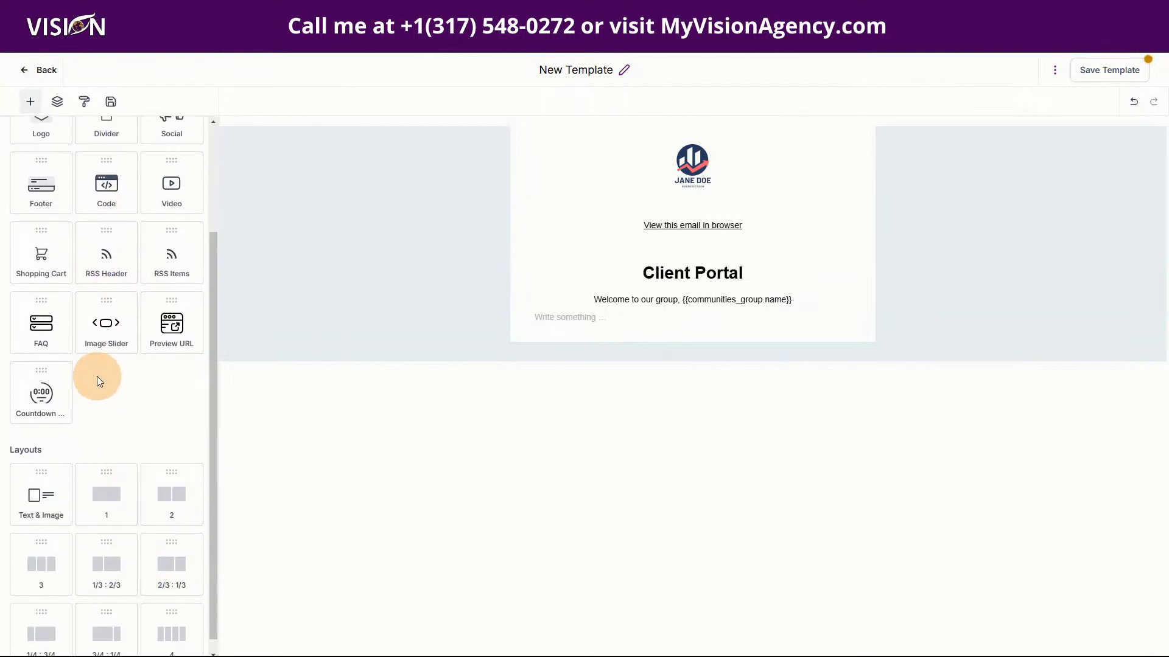
{"action": "left_click_drag", "start_coordinate": [173, 186], "coordinate": [662, 329]}
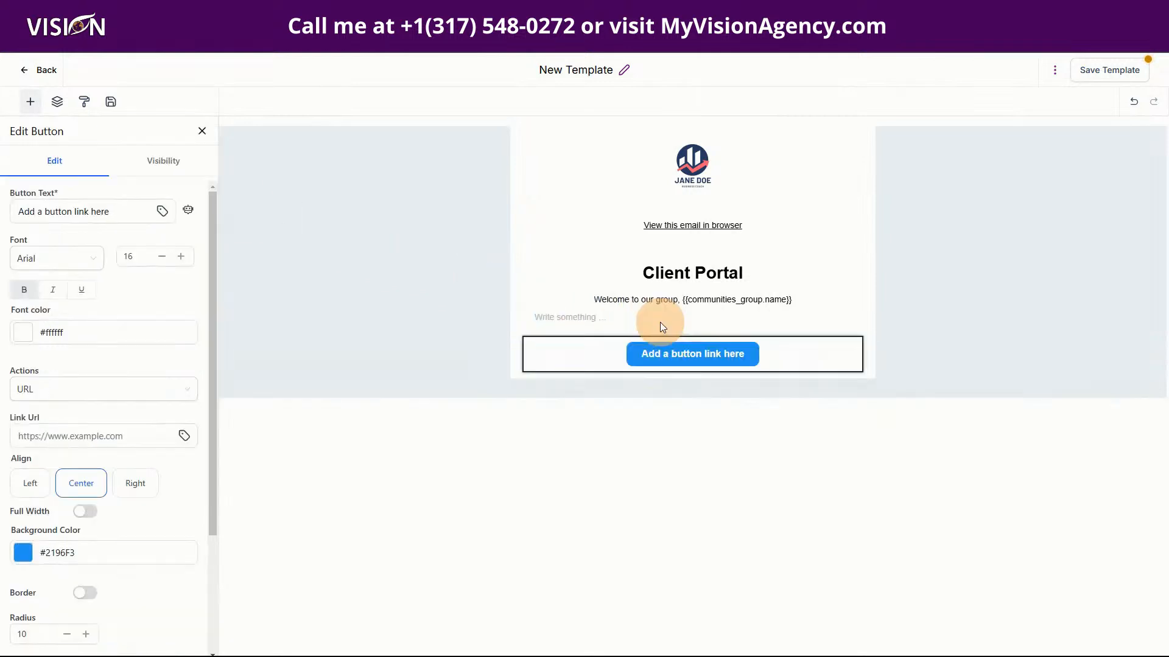
Change the new button's text to "Go To Group".
{"action": "left_click", "coordinate": [712, 364]}
{"action": "scroll", "coordinate": [96, 519], "scroll_direction": "down", "scroll_amount": 3}
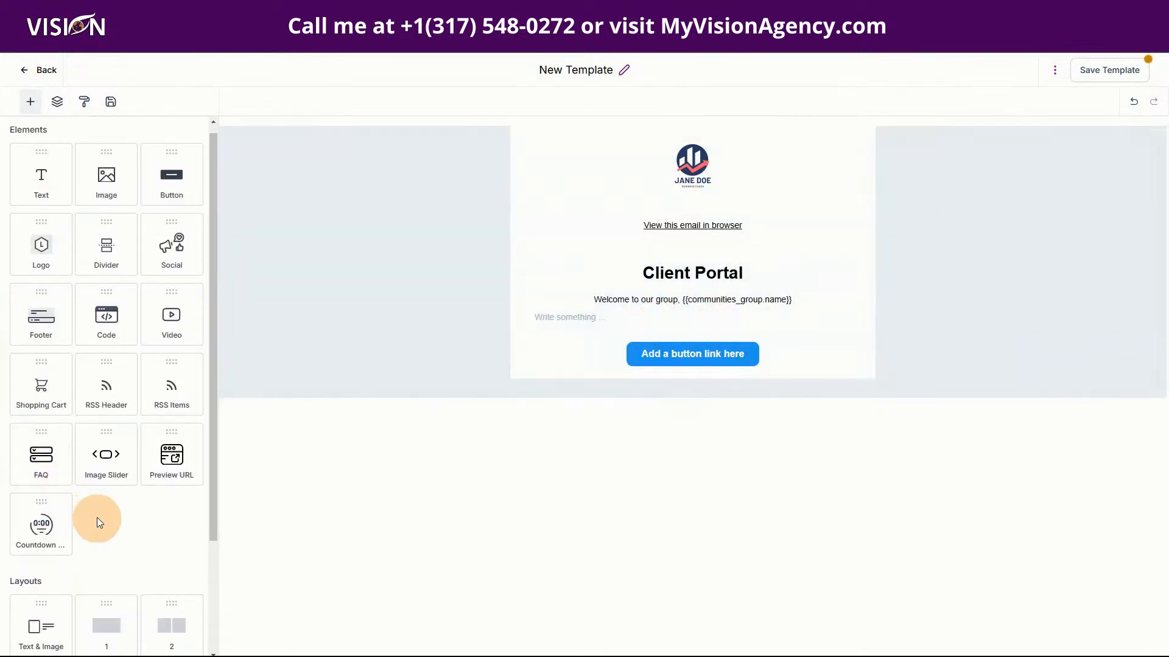
{"action": "left_click", "coordinate": [637, 363]}
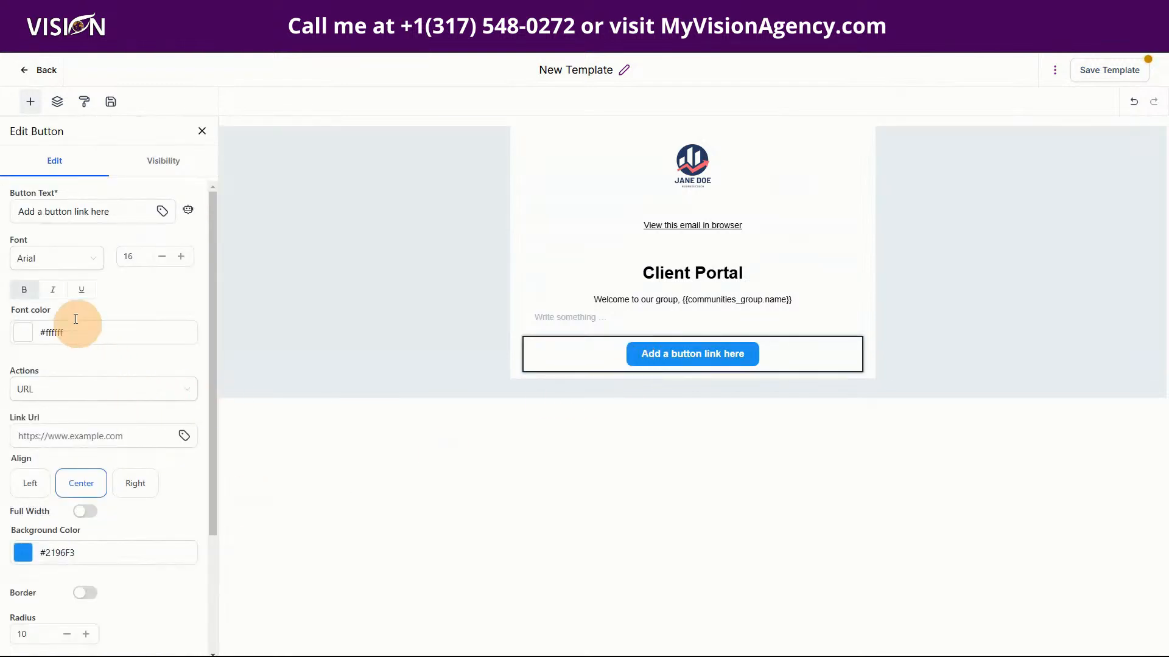
{"action": "left_click", "coordinate": [115, 215]}
{"action": "left_click_drag", "start_coordinate": [115, 214], "coordinate": [6, 226]}
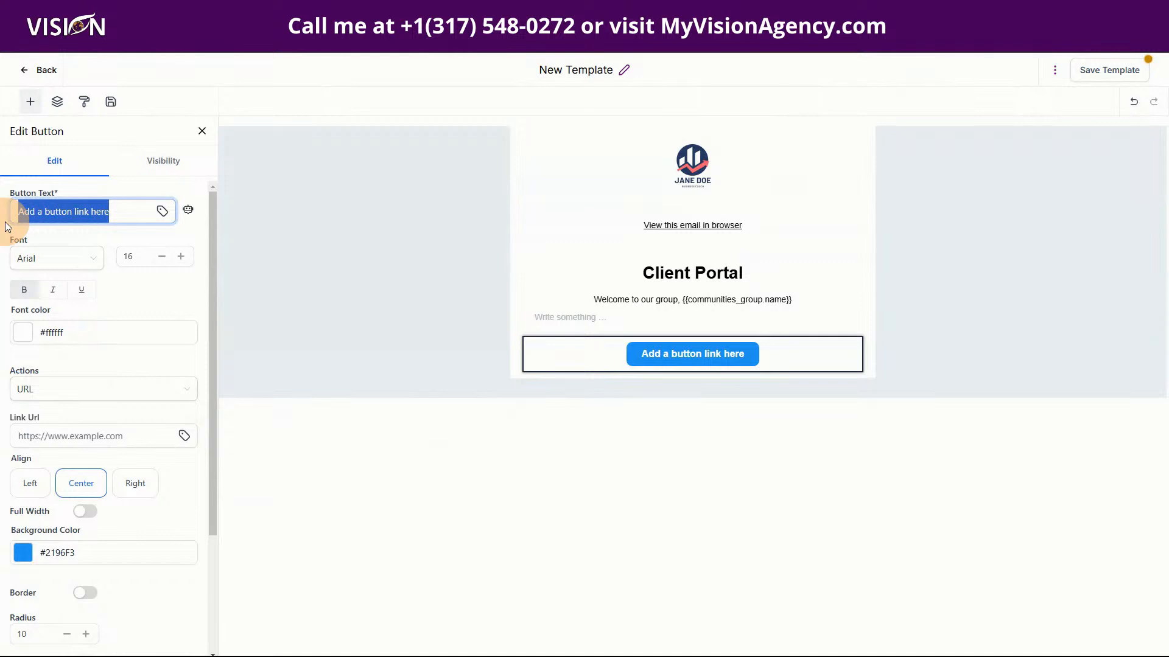
{"action": "type", "text": "Go To Group"}
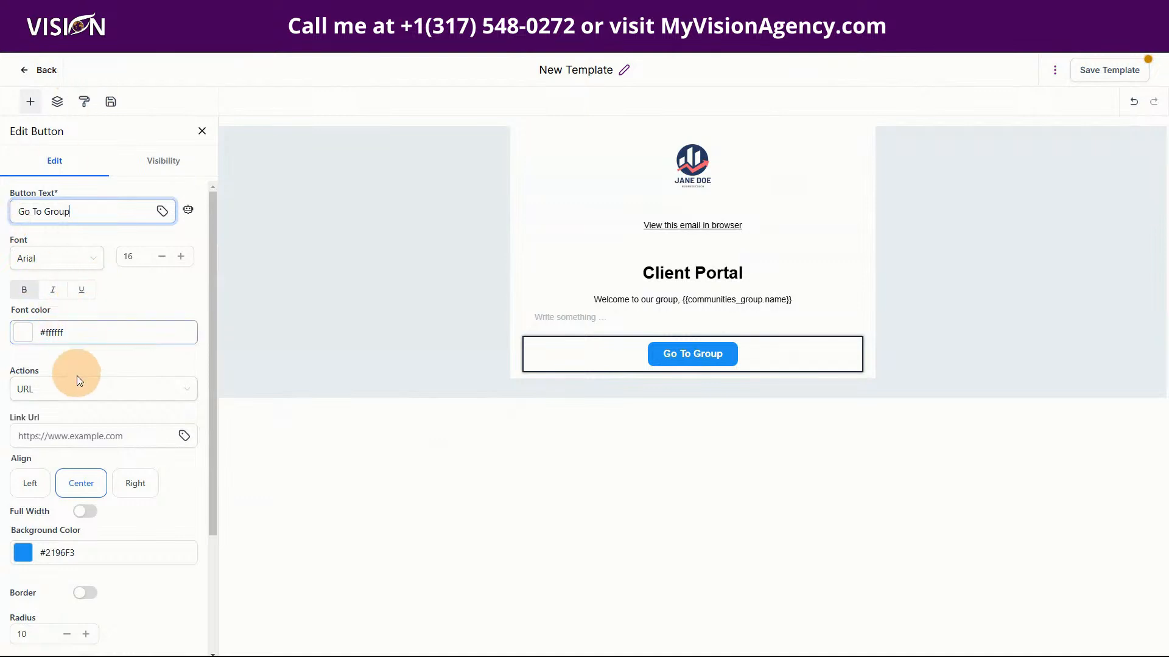
Keep the "Go To Group" button's action as URL and link it to the Client Portal custom value "Redirection URL".
{"action": "left_click", "coordinate": [71, 392]}
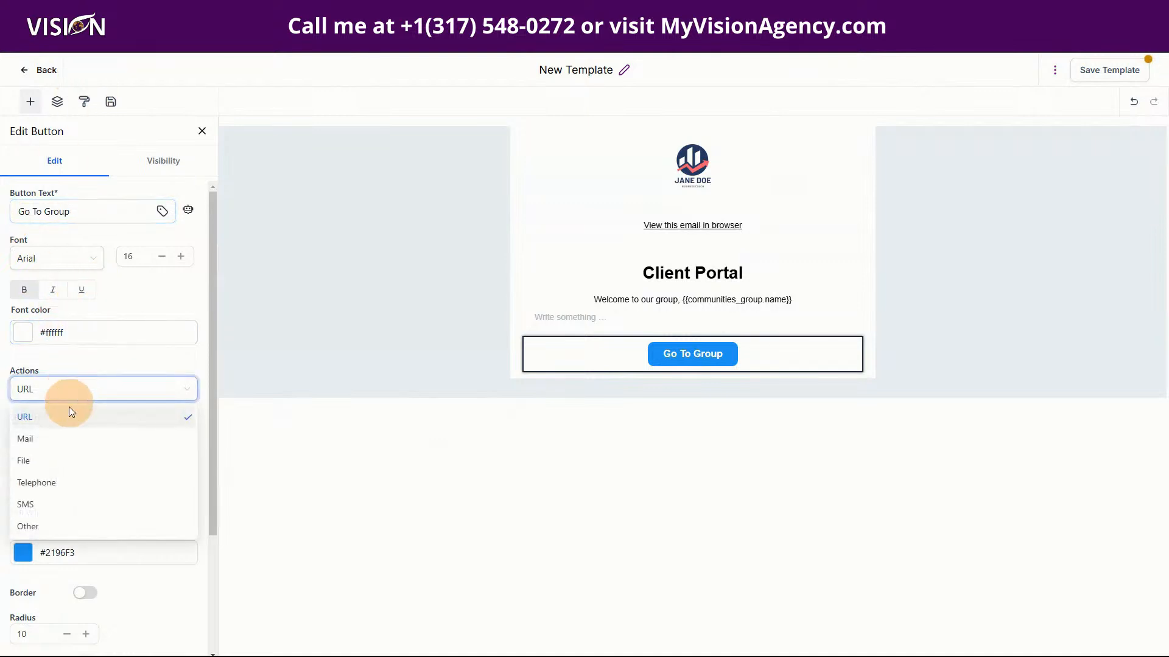
{"action": "left_click", "coordinate": [83, 352]}
{"action": "left_click", "coordinate": [98, 438]}
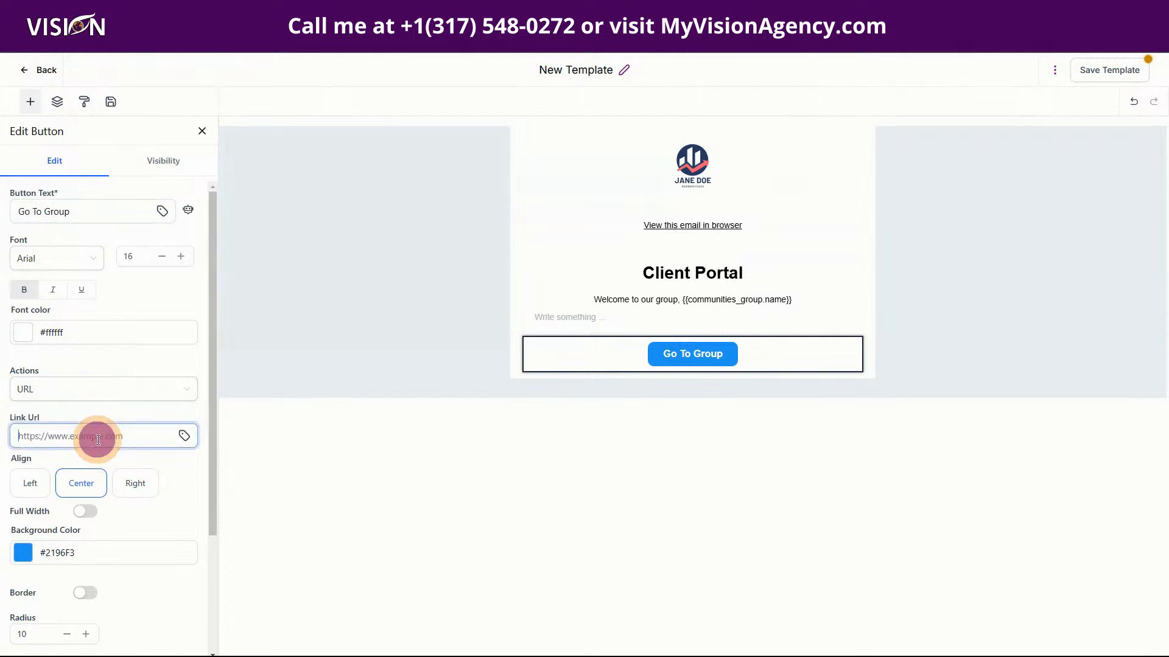
{"action": "scroll", "coordinate": [106, 454], "scroll_direction": "down", "scroll_amount": 2}
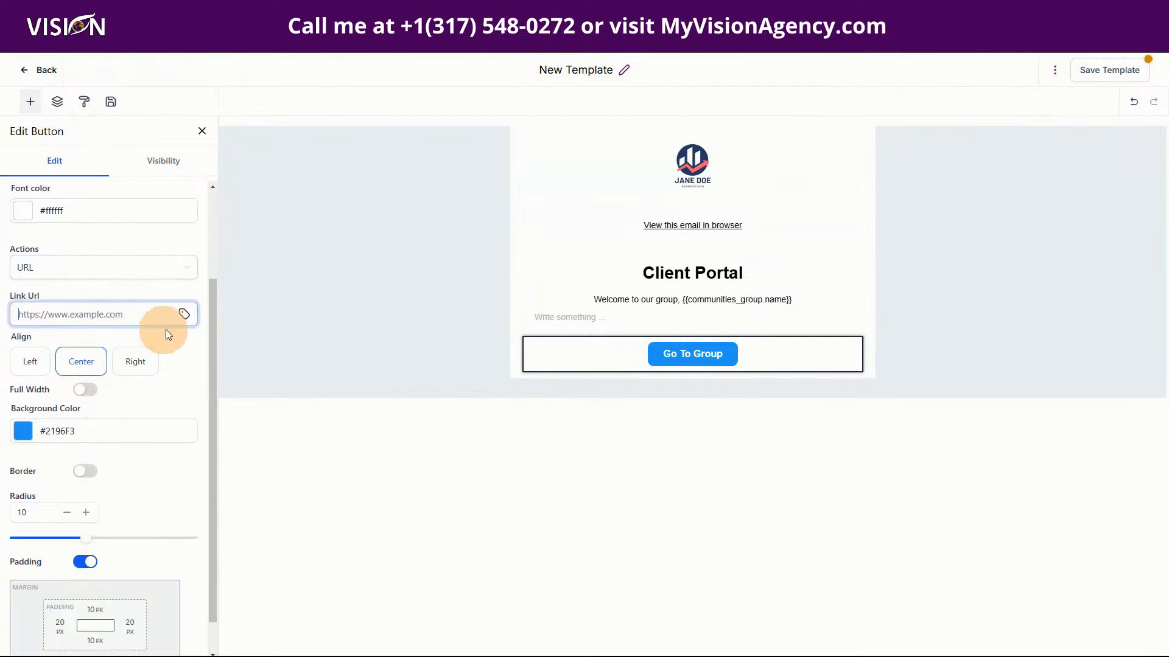
{"action": "left_click", "coordinate": [184, 317]}
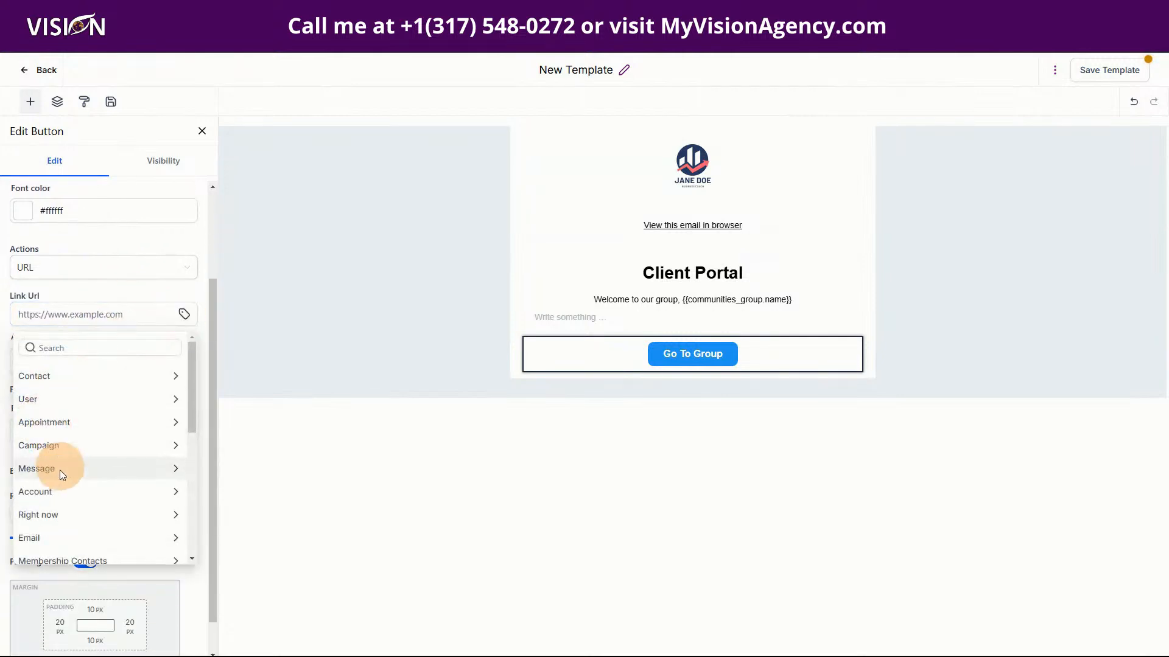
{"action": "scroll", "coordinate": [58, 457], "scroll_direction": "down", "scroll_amount": 3}
{"action": "scroll", "coordinate": [57, 447], "scroll_direction": "down", "scroll_amount": 2}
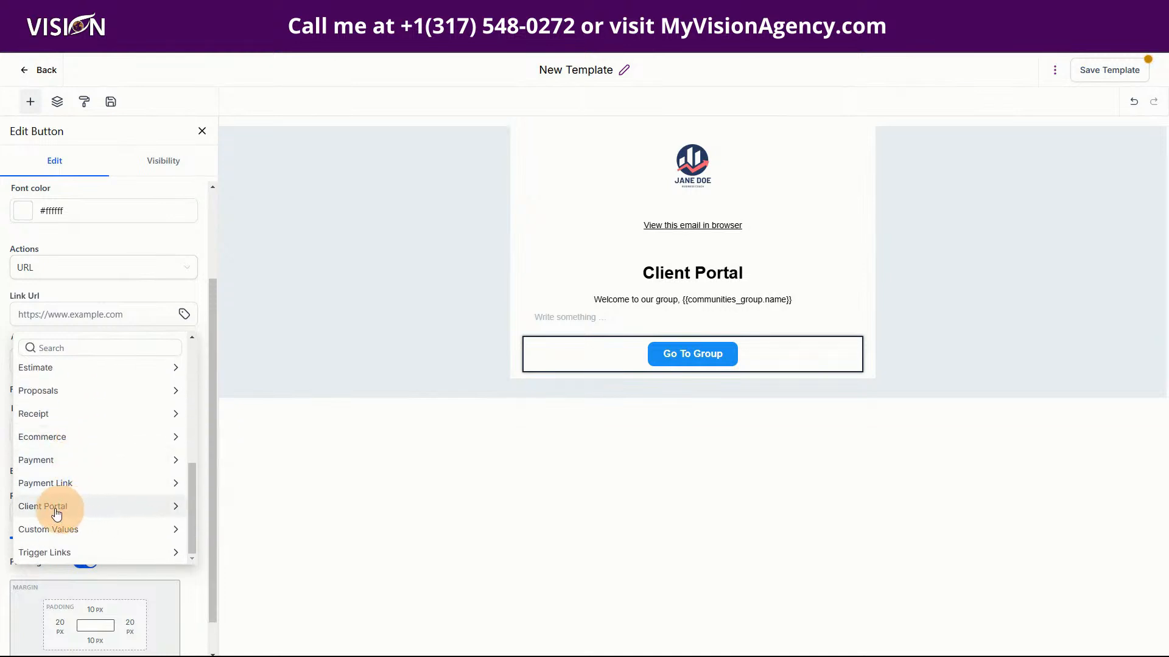
{"action": "left_click", "coordinate": [55, 508]}
{"action": "left_click", "coordinate": [61, 466]}
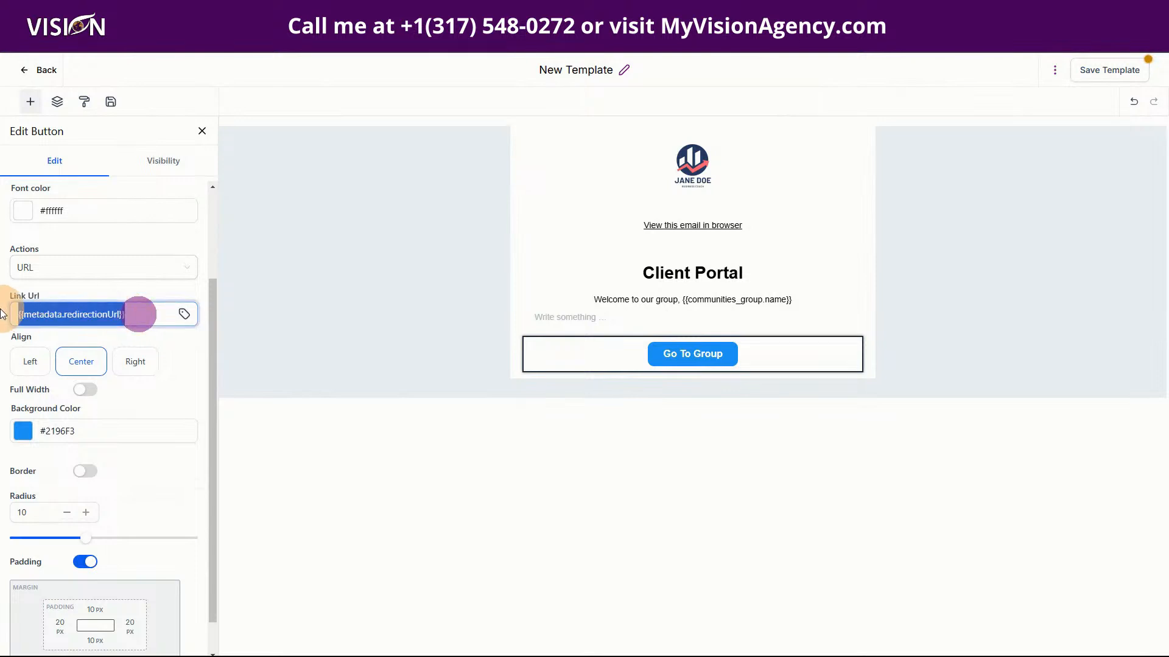
Add a Footer element directly below the "Go To Group" button.
{"action": "triple_click", "coordinate": [142, 313]}
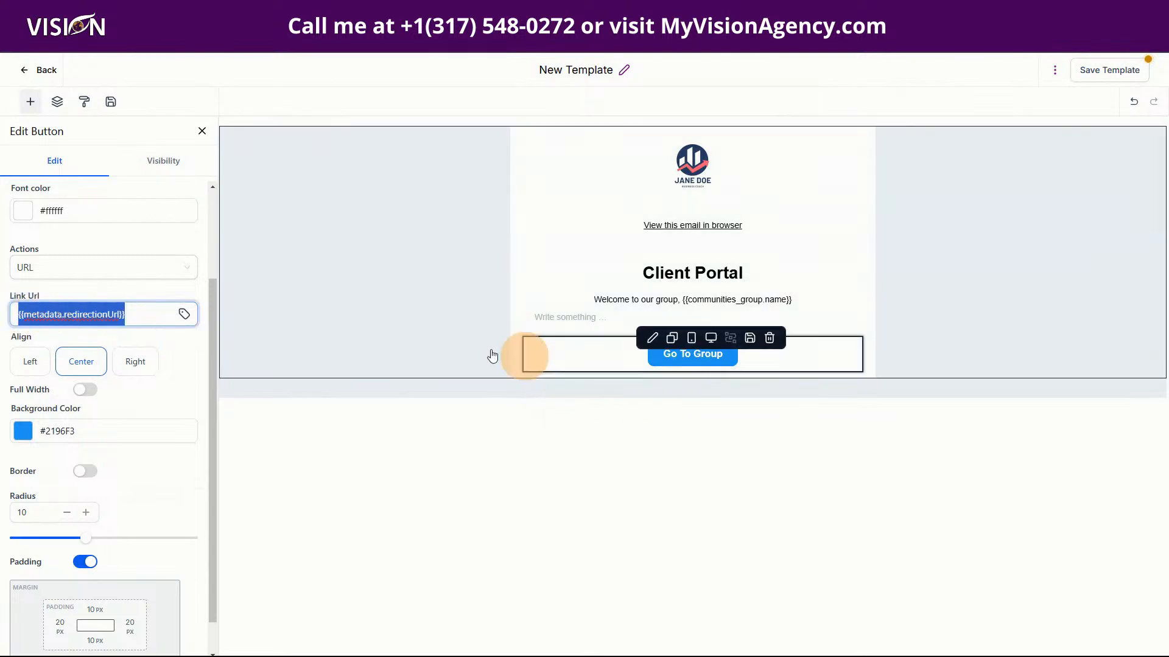
{"action": "left_click", "coordinate": [29, 101]}
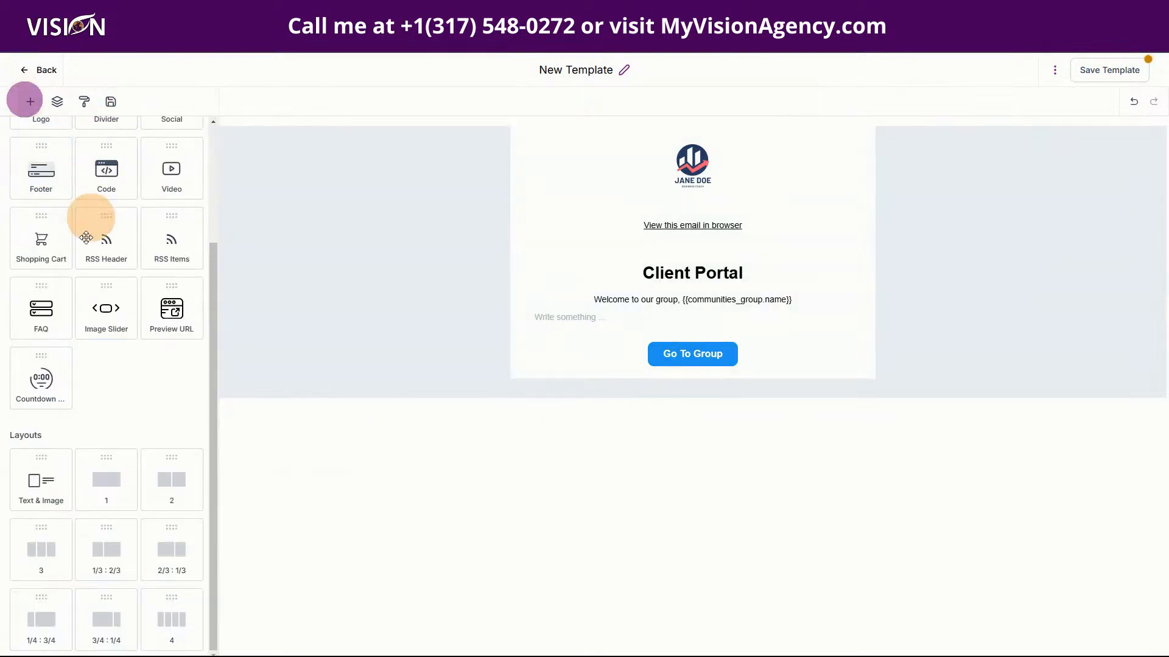
{"action": "scroll", "coordinate": [104, 408], "scroll_direction": "up", "scroll_amount": 3}
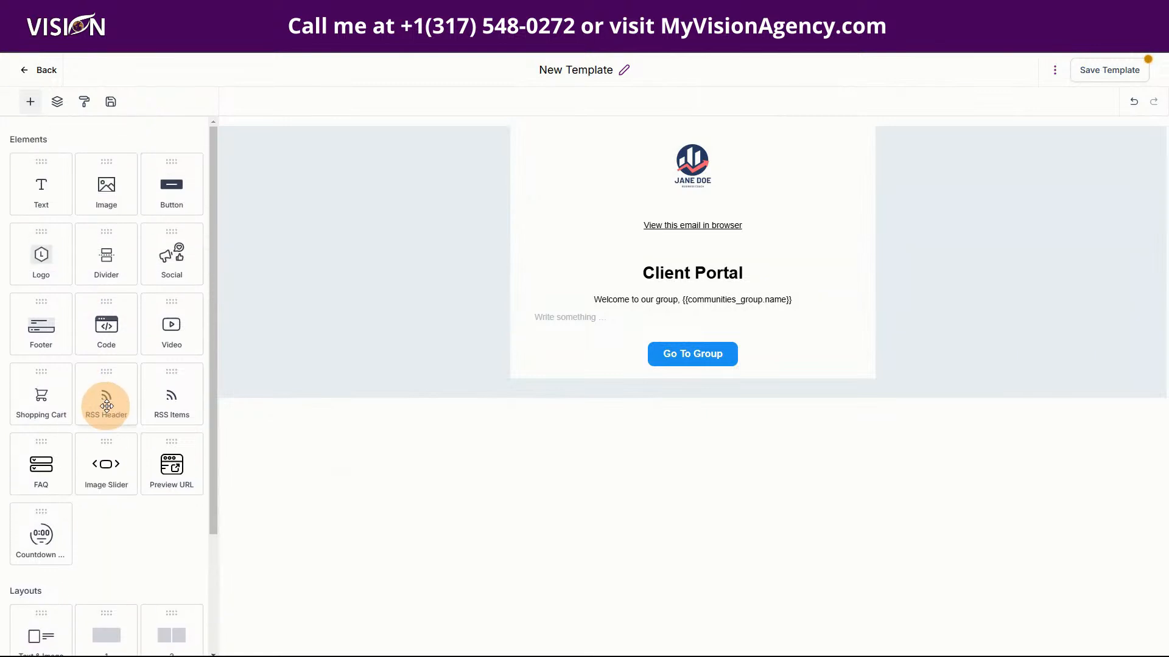
{"action": "scroll", "coordinate": [110, 369], "scroll_direction": "down", "scroll_amount": 3}
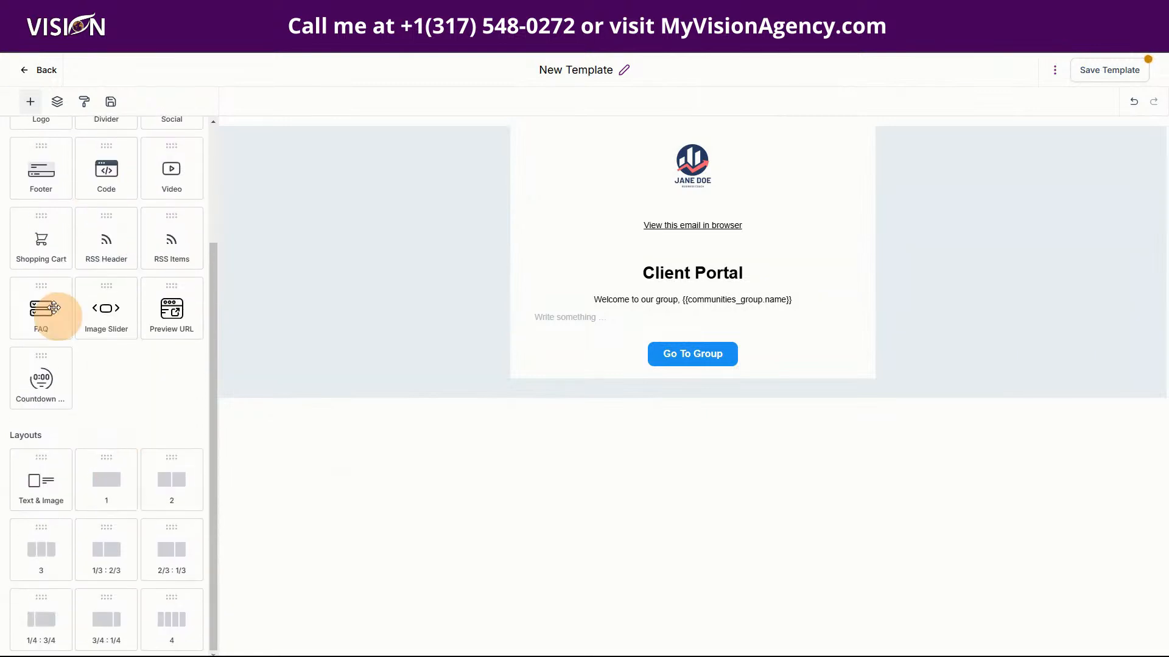
{"action": "left_click_drag", "start_coordinate": [28, 165], "coordinate": [650, 379]}
{"action": "left_click_drag", "start_coordinate": [35, 169], "coordinate": [706, 391]}
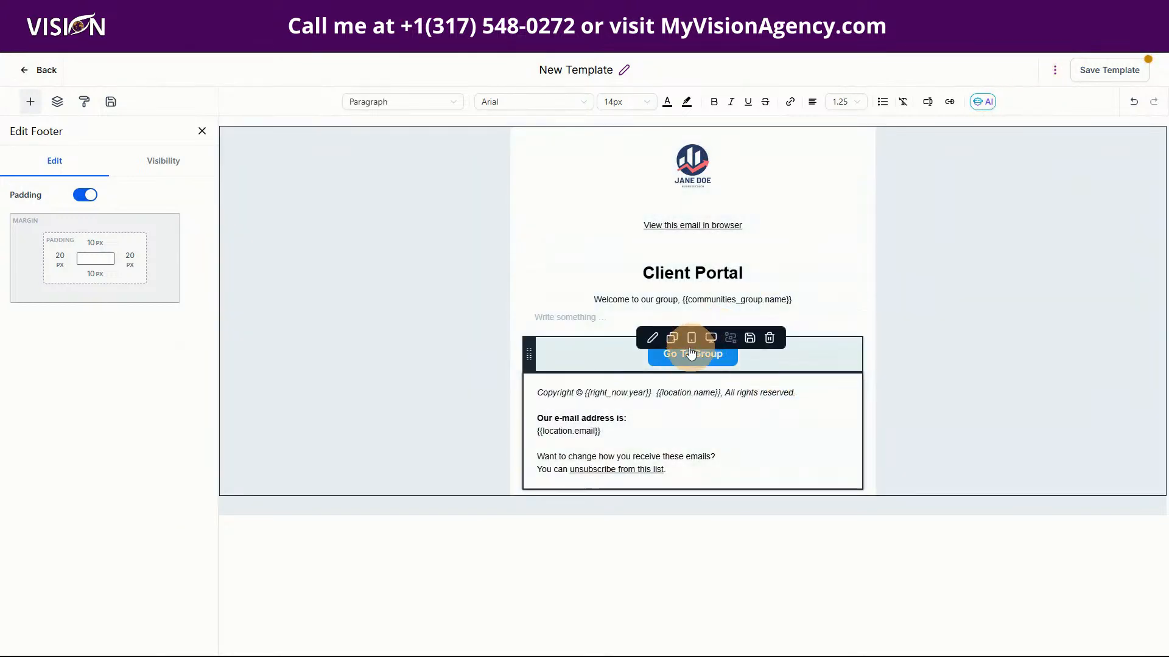
{"action": "left_click", "coordinate": [800, 304]}
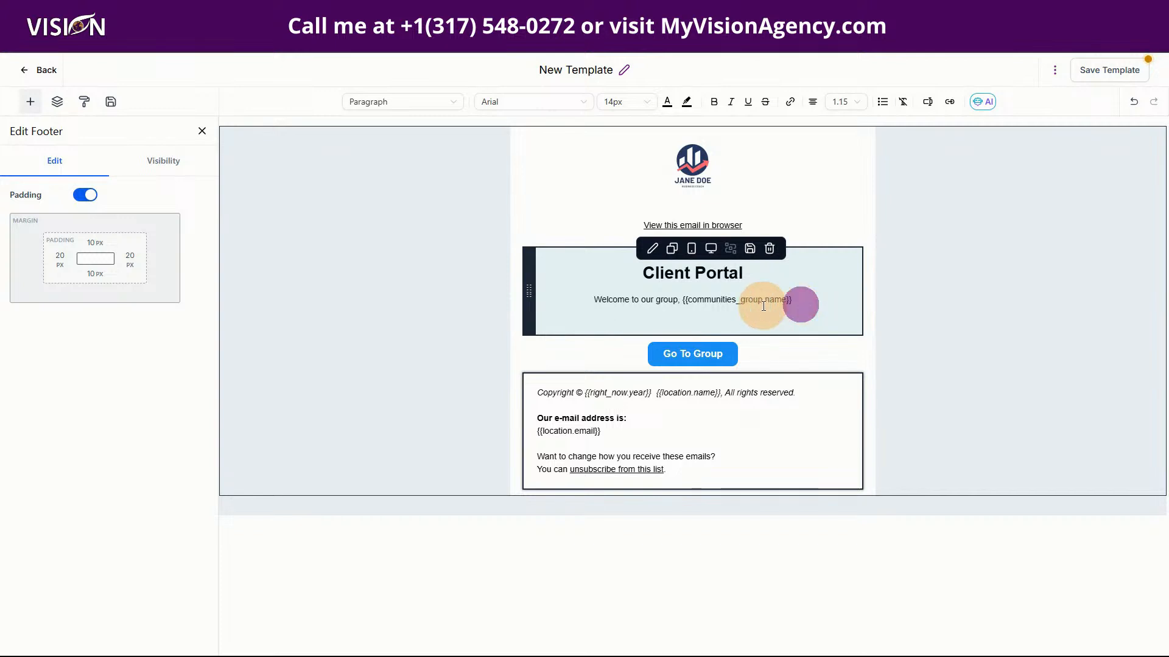
{"action": "left_click", "coordinate": [684, 306], "text": "shift"}
{"action": "left_click", "coordinate": [693, 367]}
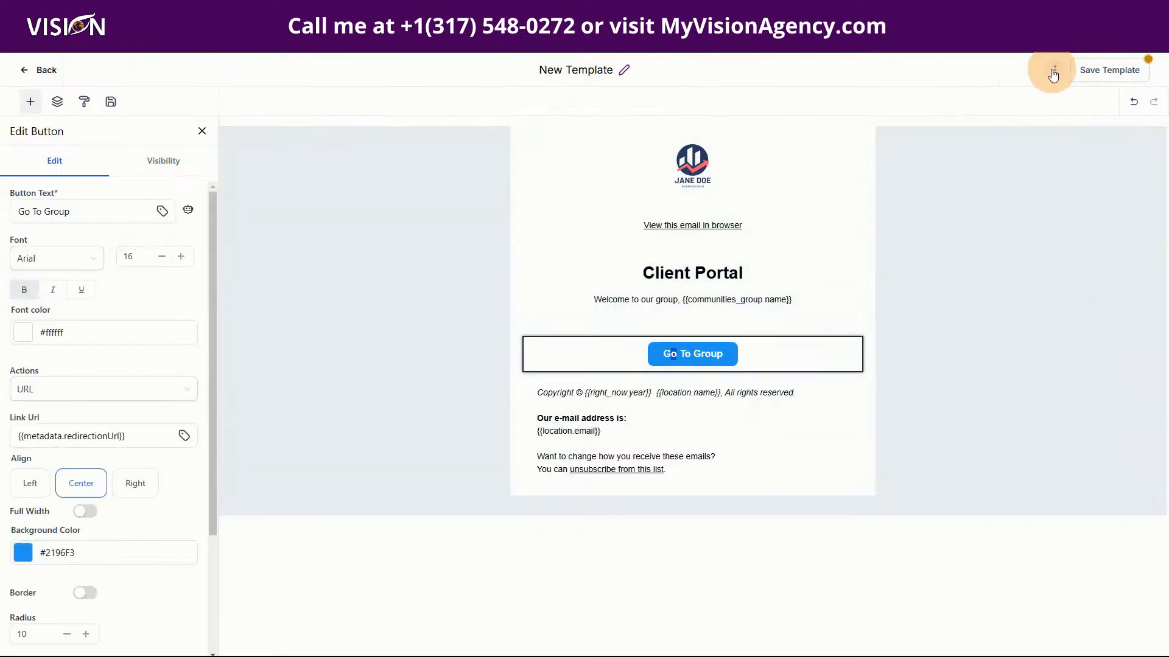
Open the template settings and fill in the From Name with the sender's full name.
{"action": "left_click", "coordinate": [1055, 74]}
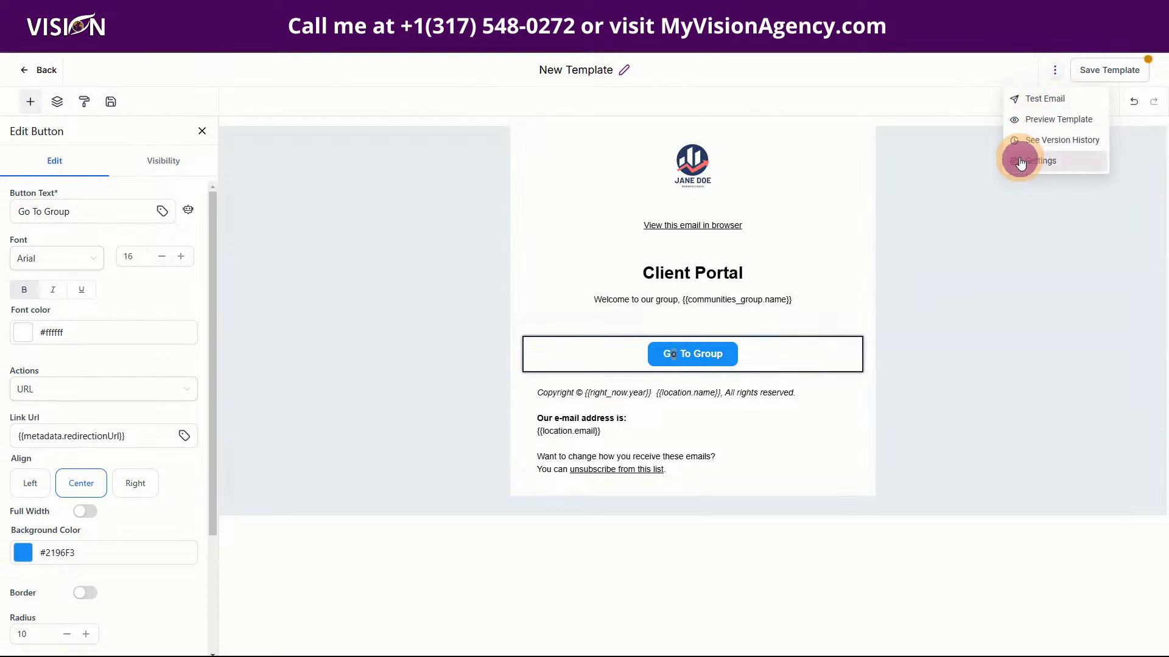
{"action": "left_click", "coordinate": [1015, 159]}
{"action": "left_click", "coordinate": [903, 166]}
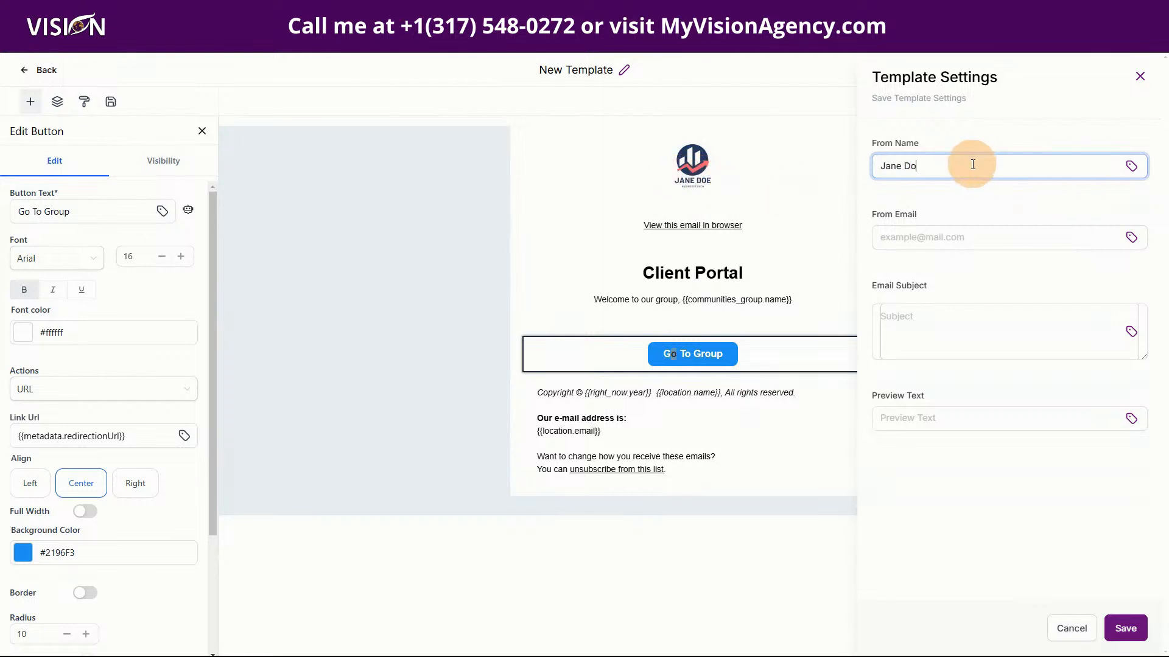
Set the template's From Email to the User custom value "Email".
{"action": "left_click", "coordinate": [953, 235]}
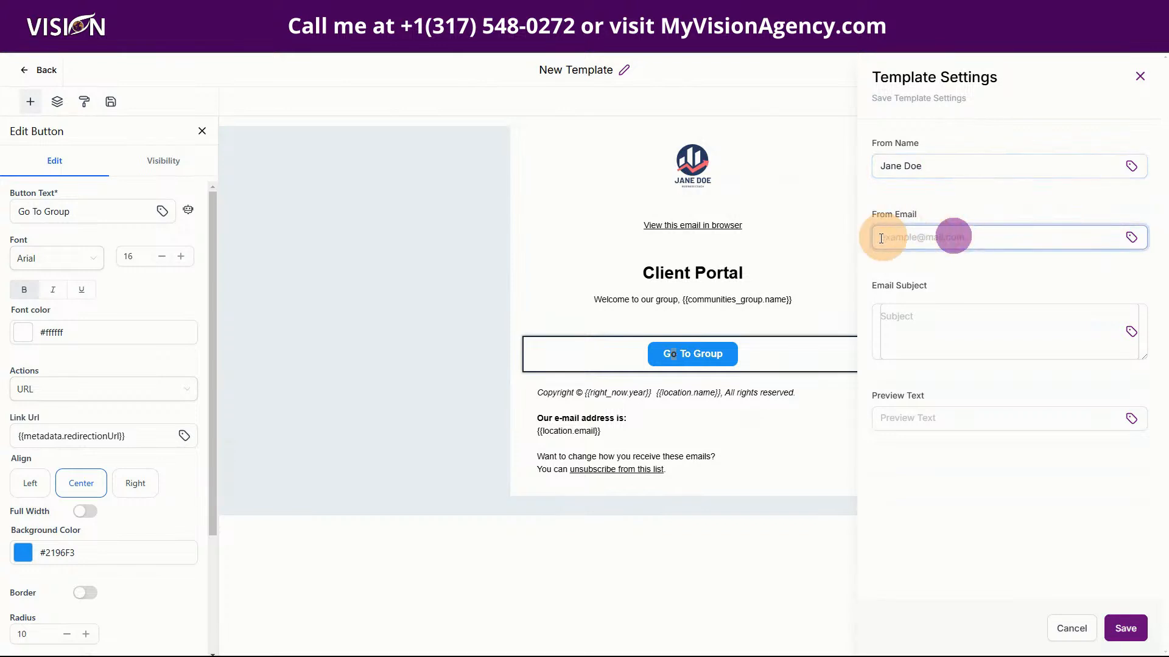
{"action": "left_click", "coordinate": [1131, 237]}
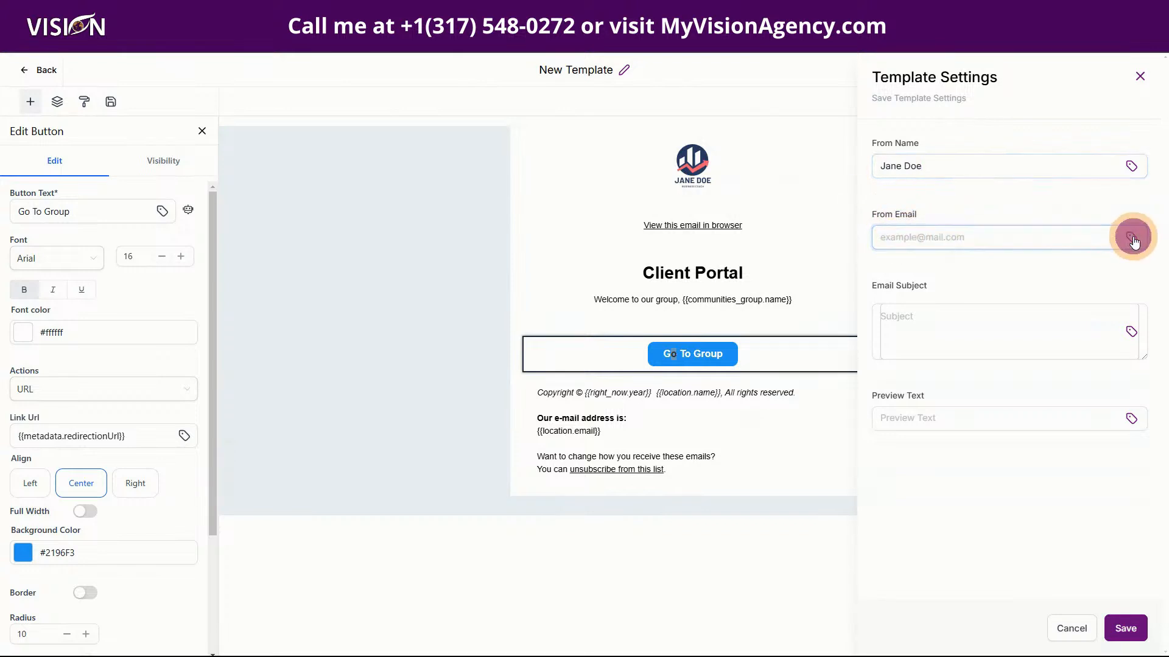
{"action": "left_click", "coordinate": [994, 316]}
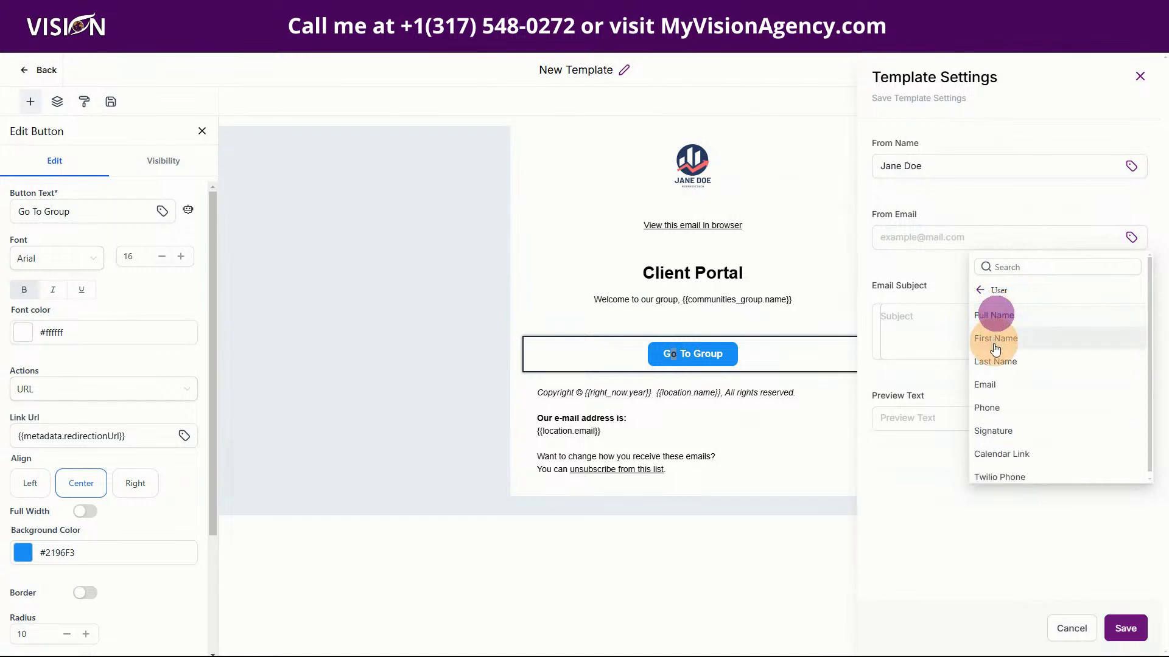
{"action": "left_click", "coordinate": [995, 384]}
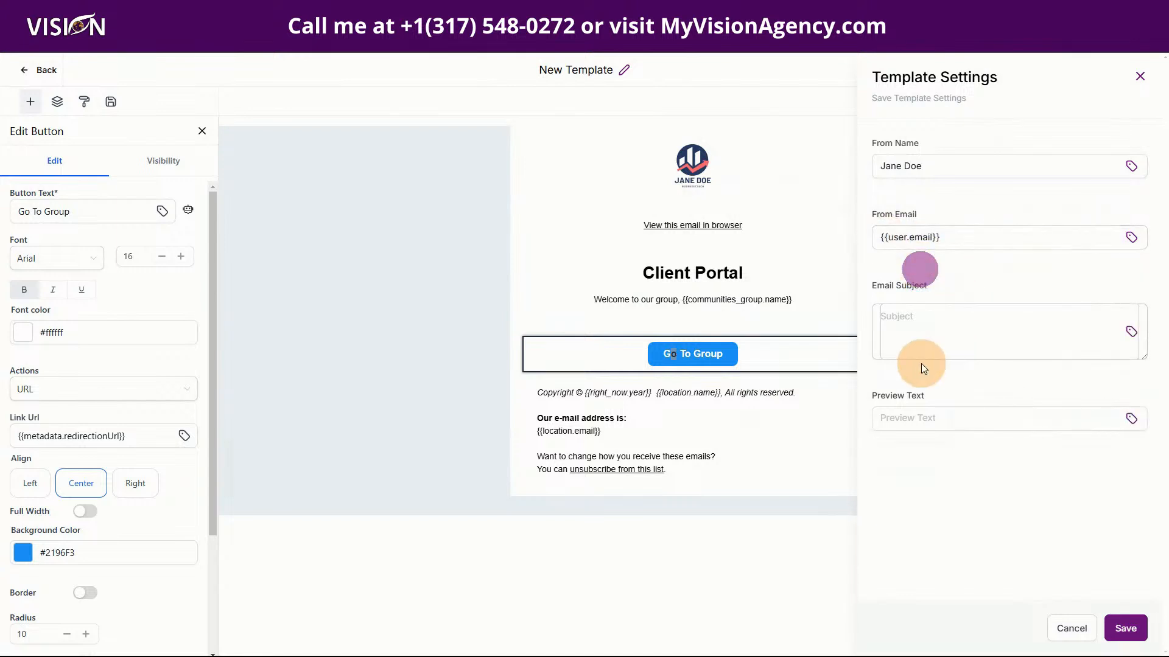
Look through the User and Account custom values available for the From Email without inserting any.
{"action": "left_click", "coordinate": [893, 317]}
{"action": "left_click", "coordinate": [1127, 237]}
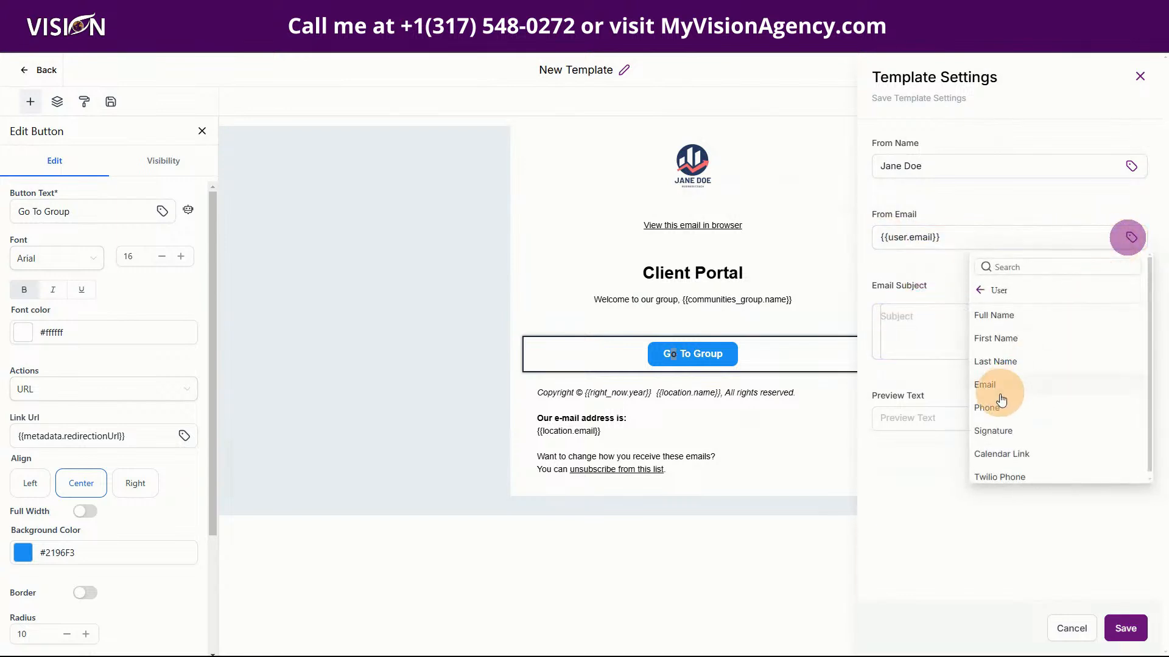
{"action": "left_click", "coordinate": [986, 299]}
{"action": "left_click", "coordinate": [992, 408]}
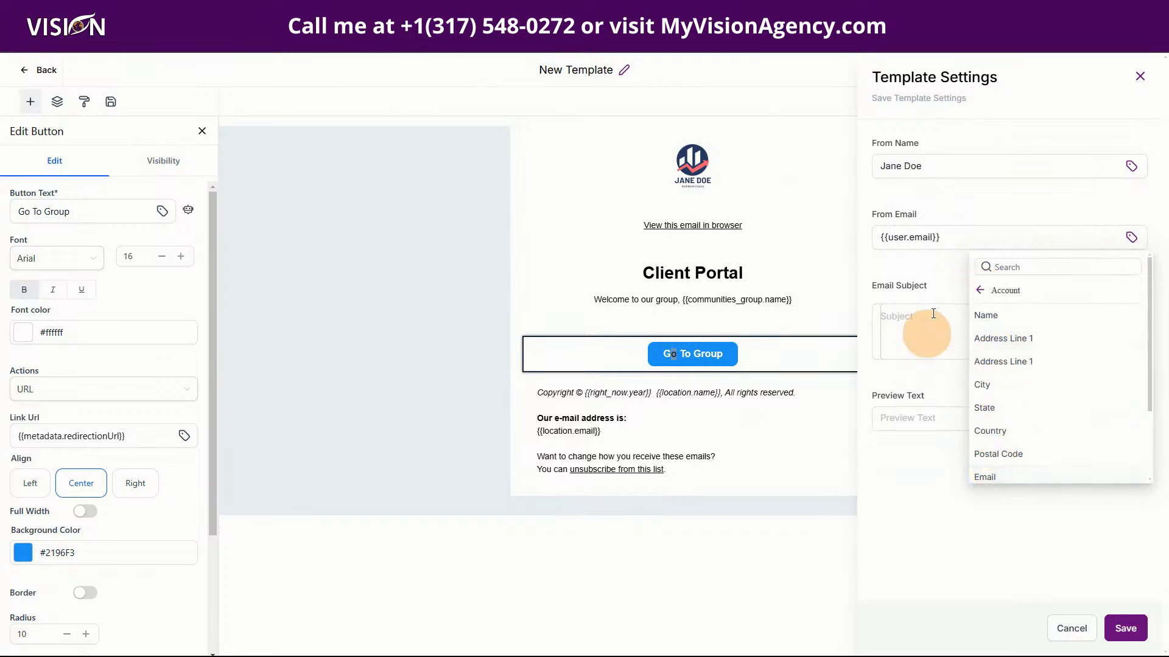
{"action": "left_click", "coordinate": [924, 279]}
Set the email subject to "Welcome {{contact.first_name}} to our group!" using the Contact custom value "First Name".
{"action": "left_click", "coordinate": [911, 321]}
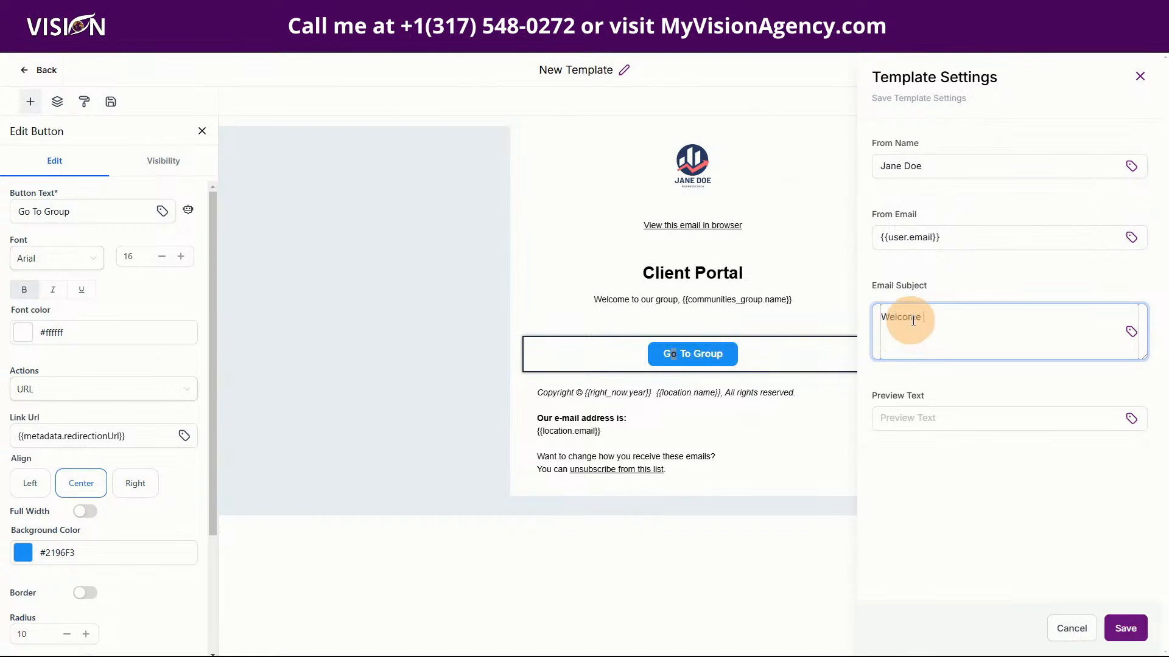
{"action": "left_click", "coordinate": [1131, 332]}
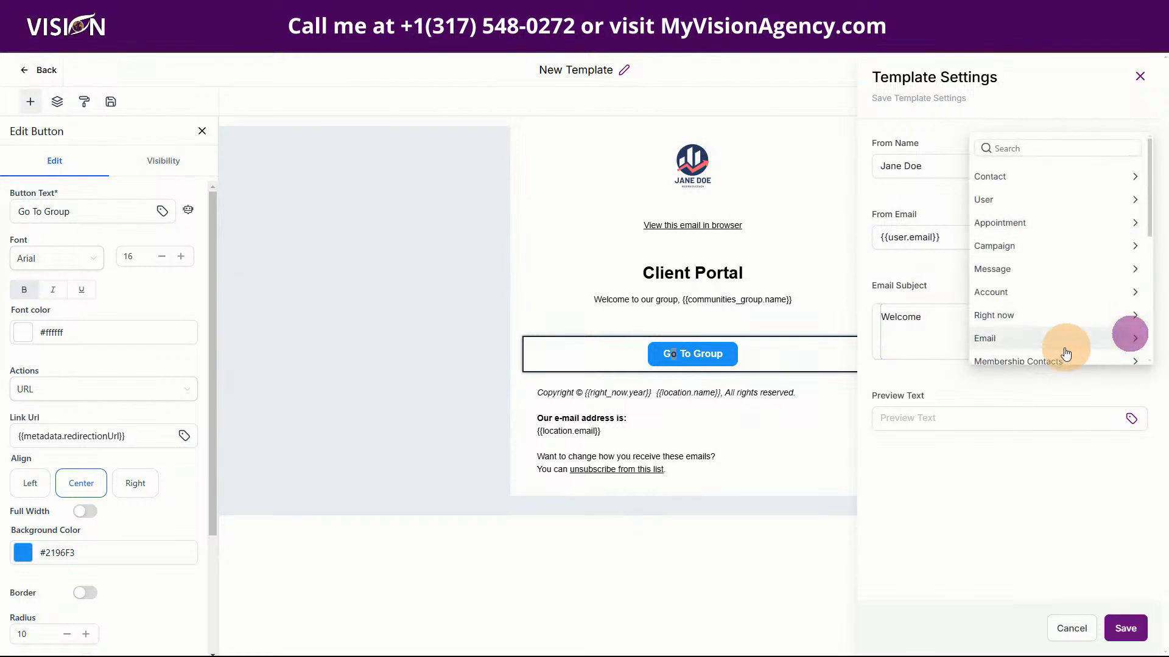
{"action": "left_click", "coordinate": [987, 177]}
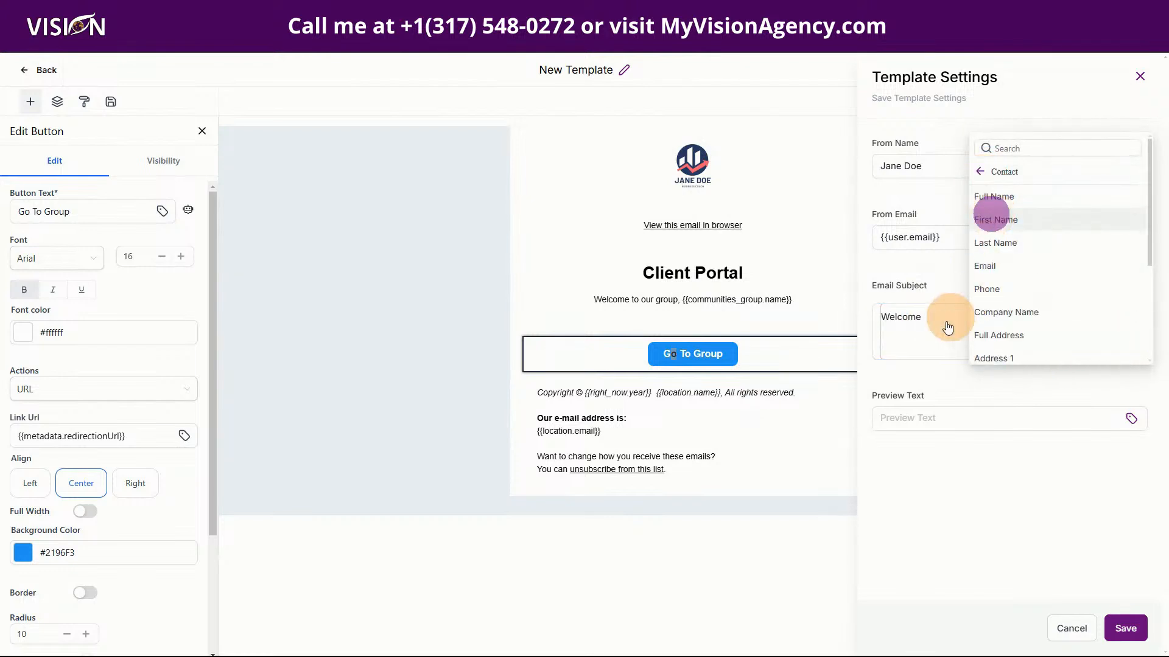
{"action": "left_click", "coordinate": [883, 321]}
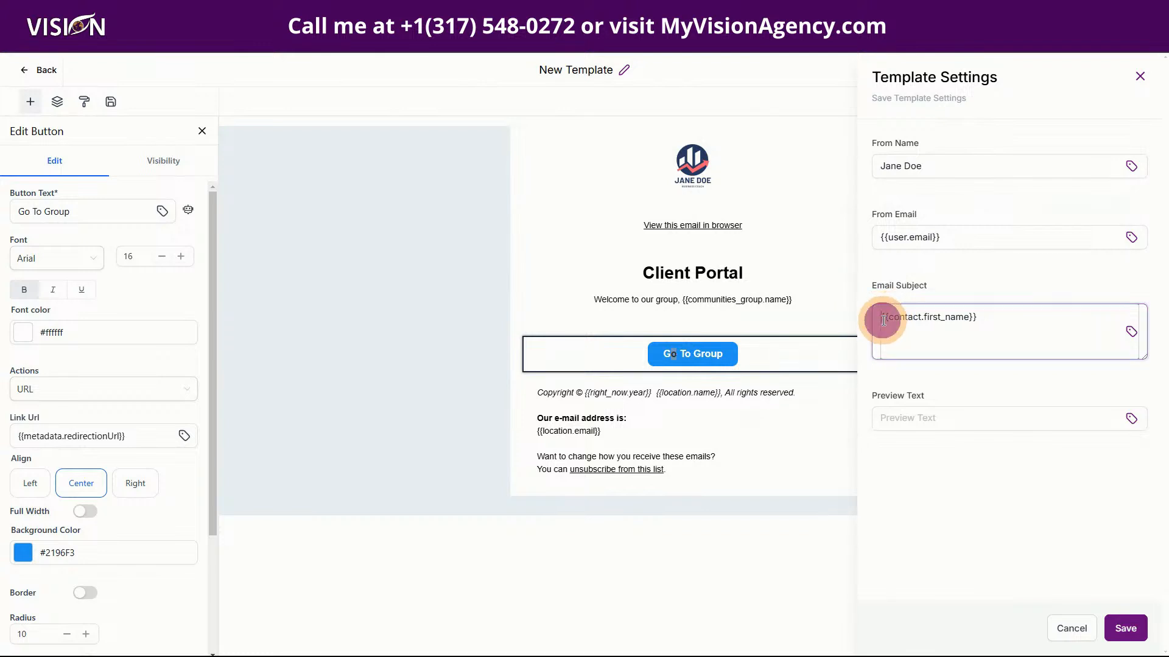
{"action": "type", "text": "Welcome"}
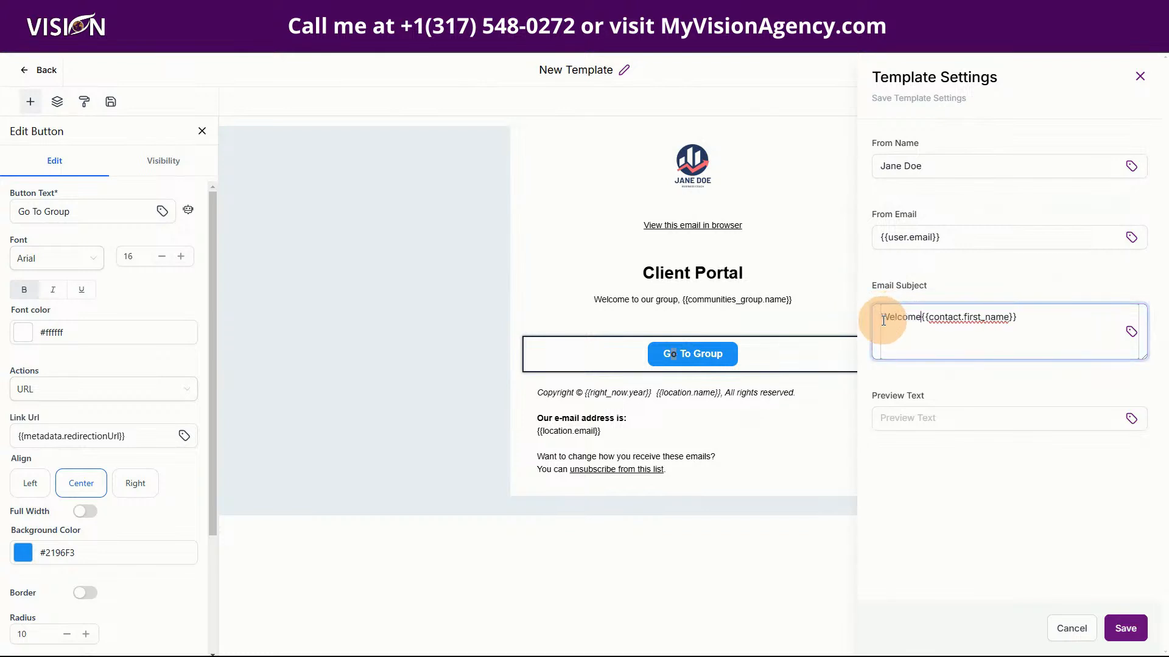
{"action": "left_click", "coordinate": [1033, 317]}
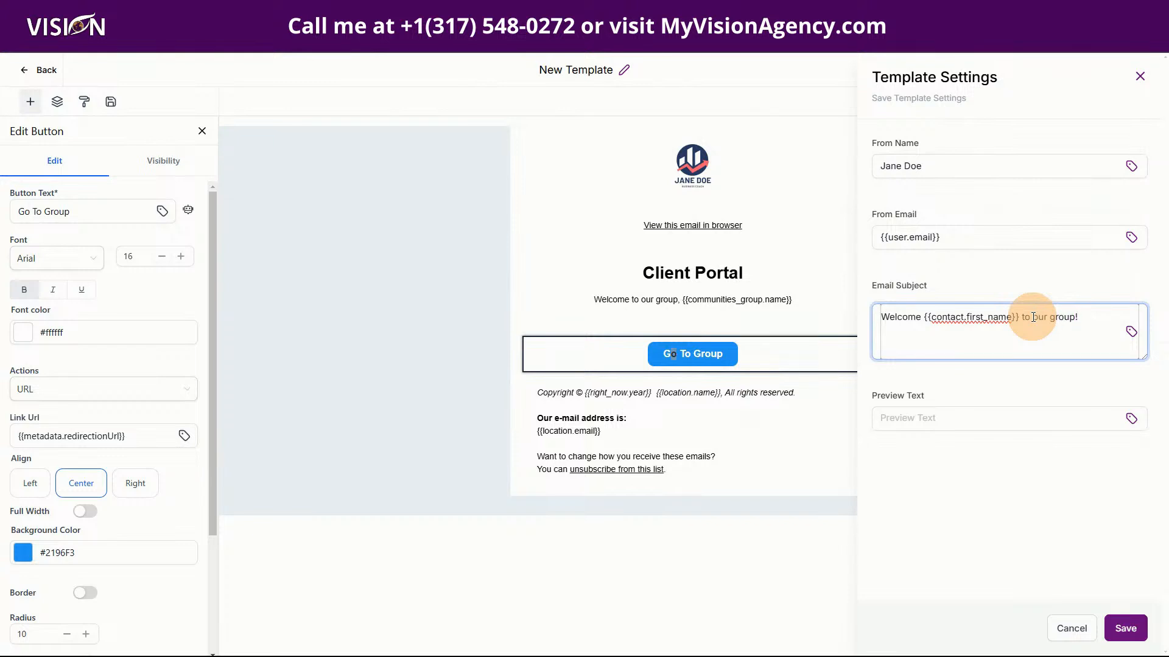
Set the preview text to "Here is access to our group...".
{"action": "left_click", "coordinate": [926, 421]}
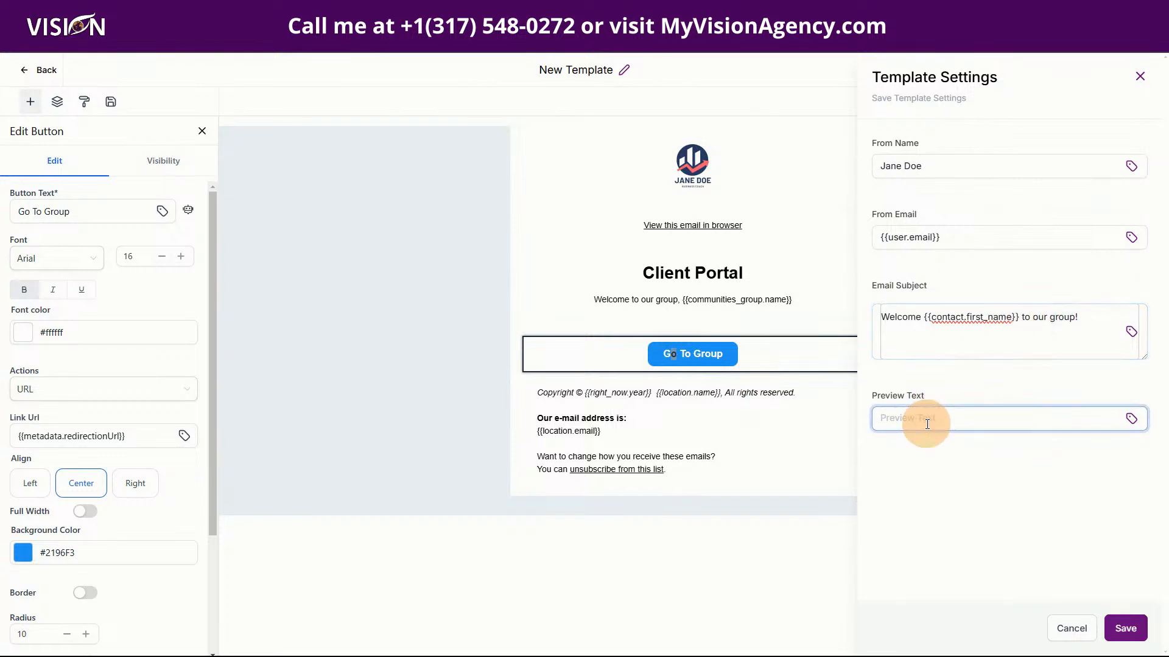
{"action": "type", "text": "Here is access to our group..."}
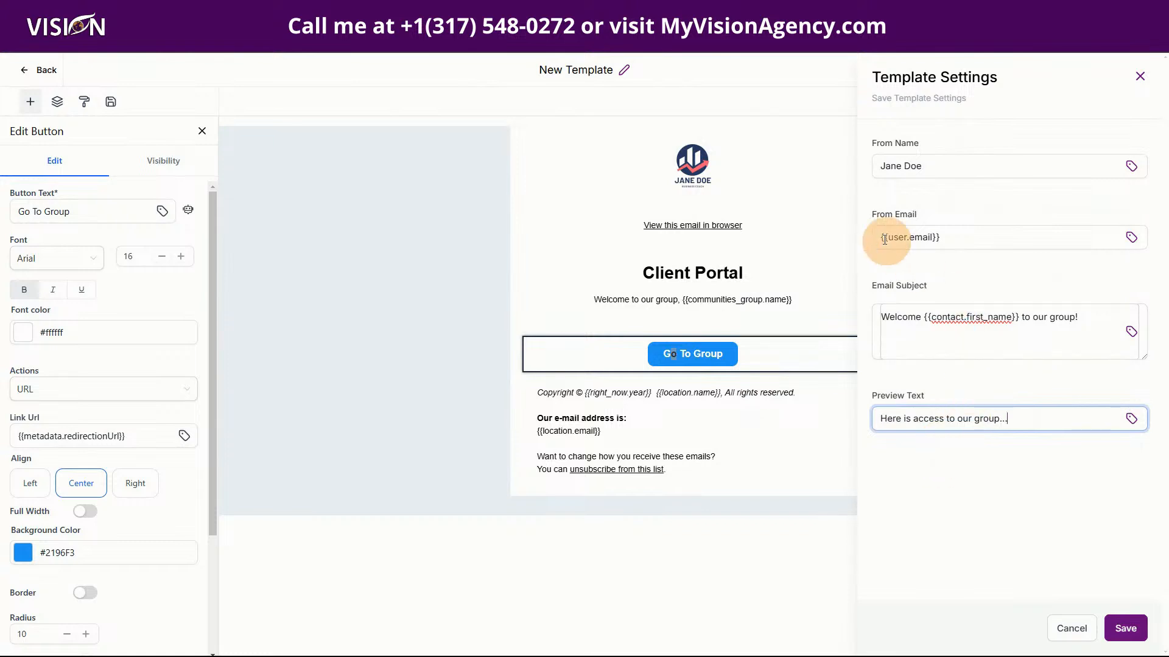
{"action": "left_click_drag", "start_coordinate": [1097, 319], "coordinate": [882, 318]}
{"action": "left_click_drag", "start_coordinate": [1012, 417], "coordinate": [851, 416]}
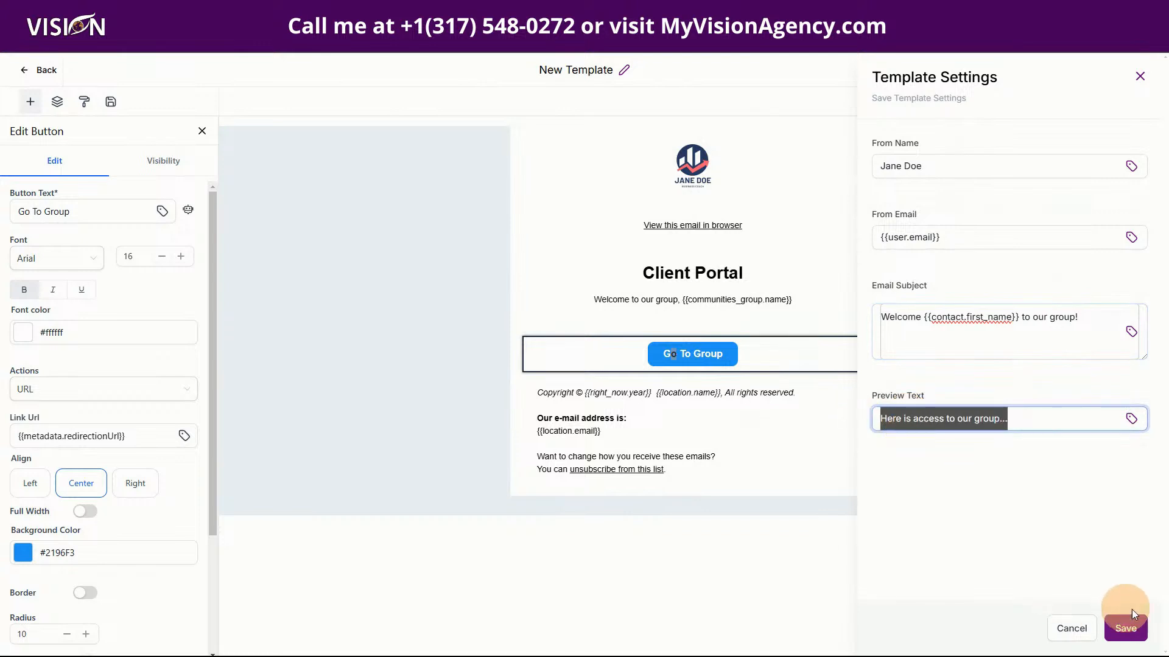
Save the template settings and the email template itself.
{"action": "left_click", "coordinate": [1125, 628]}
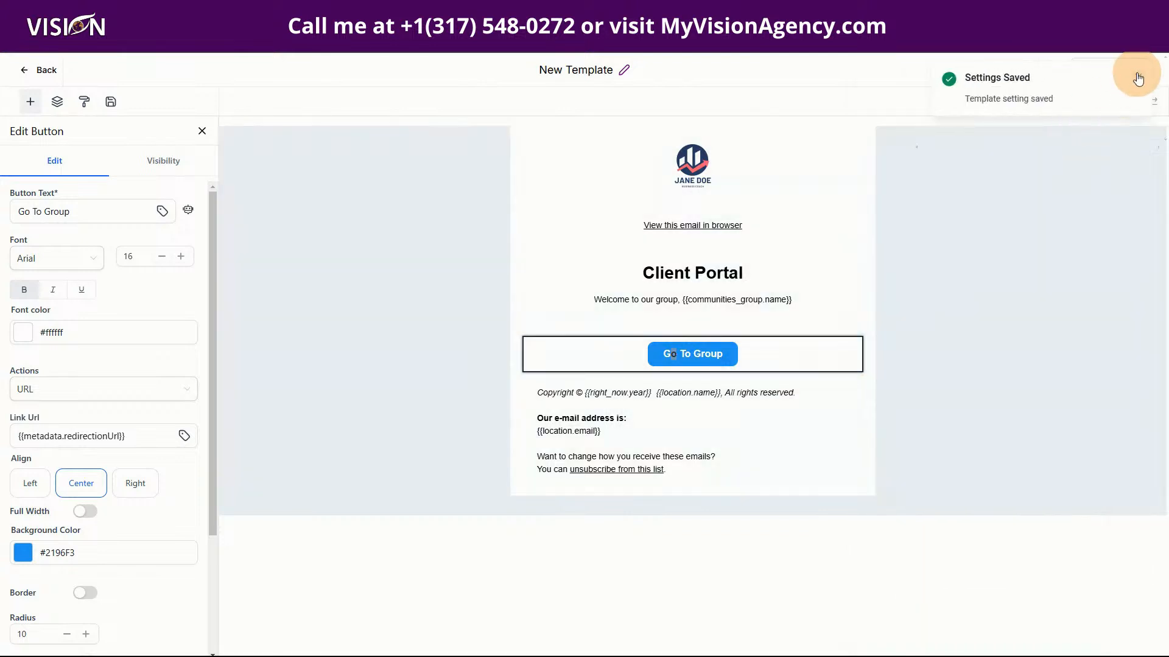
{"action": "left_click", "coordinate": [1138, 79]}
{"action": "left_click", "coordinate": [1109, 71]}
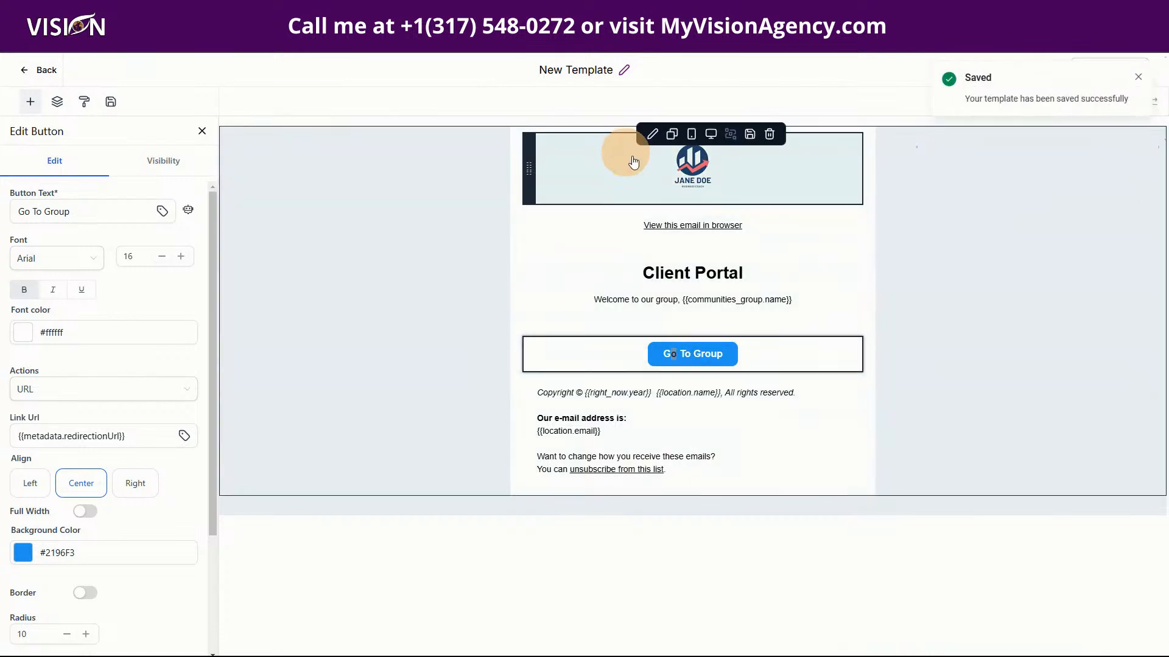
Rename the email template from its default title to "Joined the group" and save it again.
{"action": "left_click", "coordinate": [618, 71]}
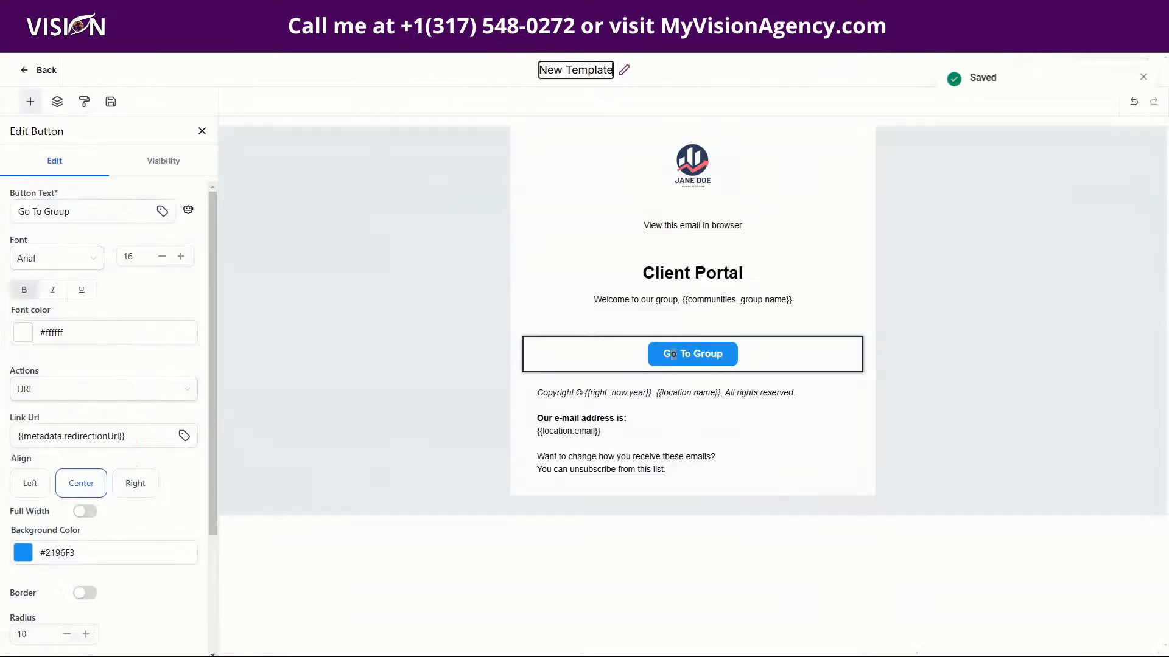
{"action": "left_click", "coordinate": [595, 71]}
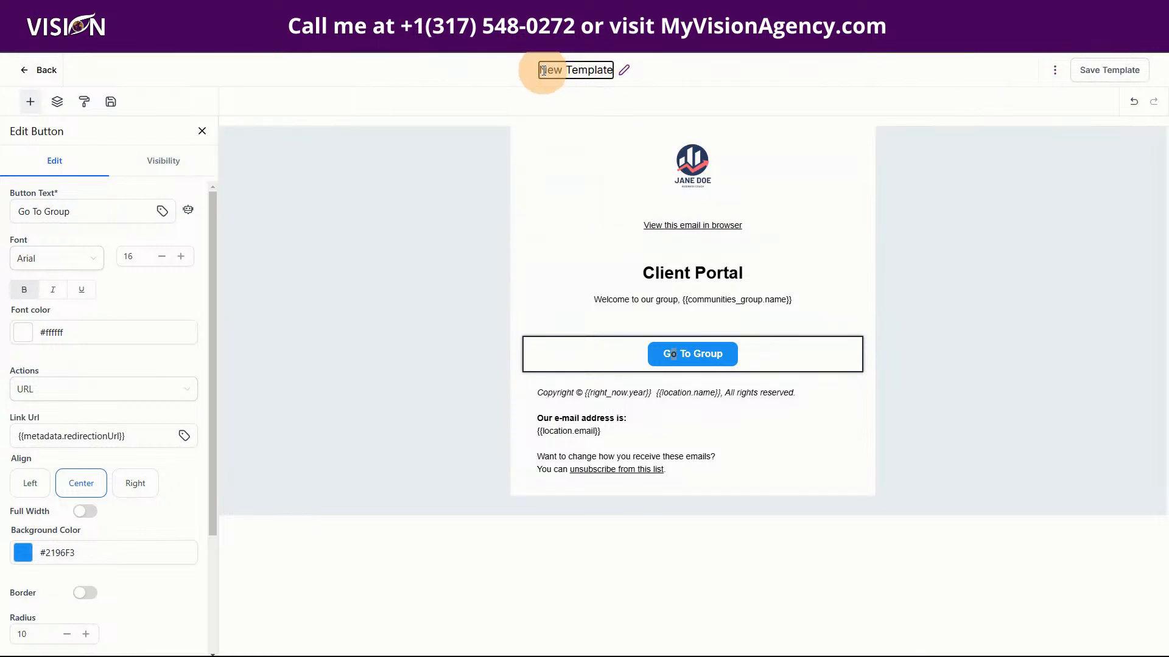
{"action": "left_click", "coordinate": [538, 70]}
{"action": "left_click_drag", "start_coordinate": [540, 64], "coordinate": [613, 71]}
{"action": "type", "text": "J"}
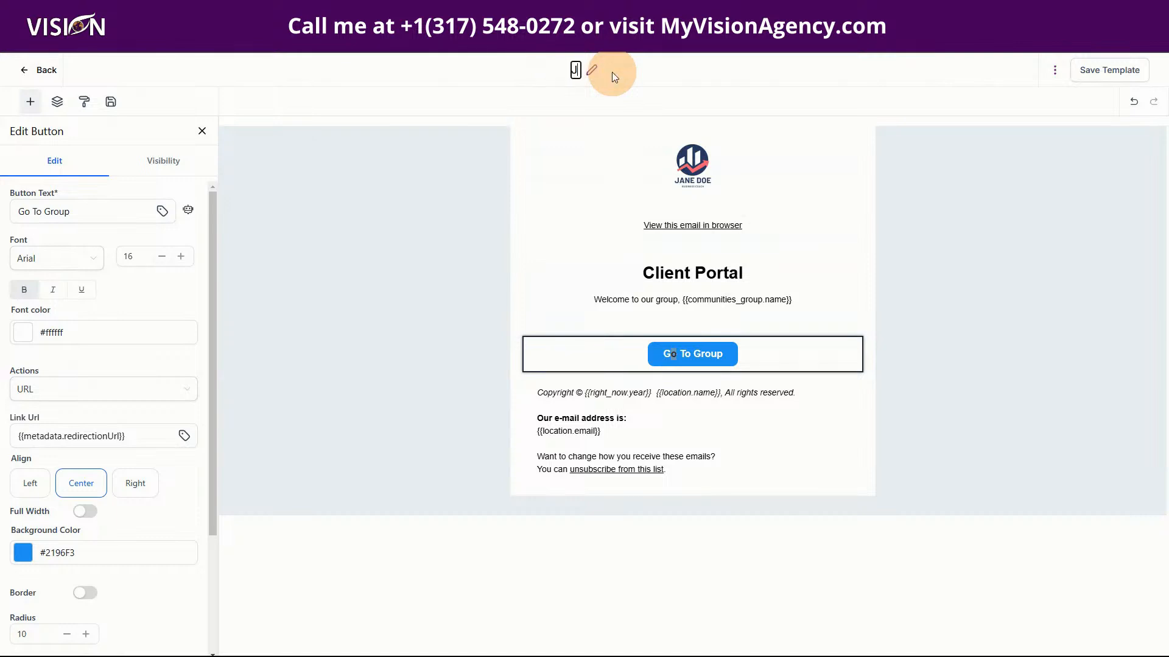
{"action": "type", "text": "oined the group"}
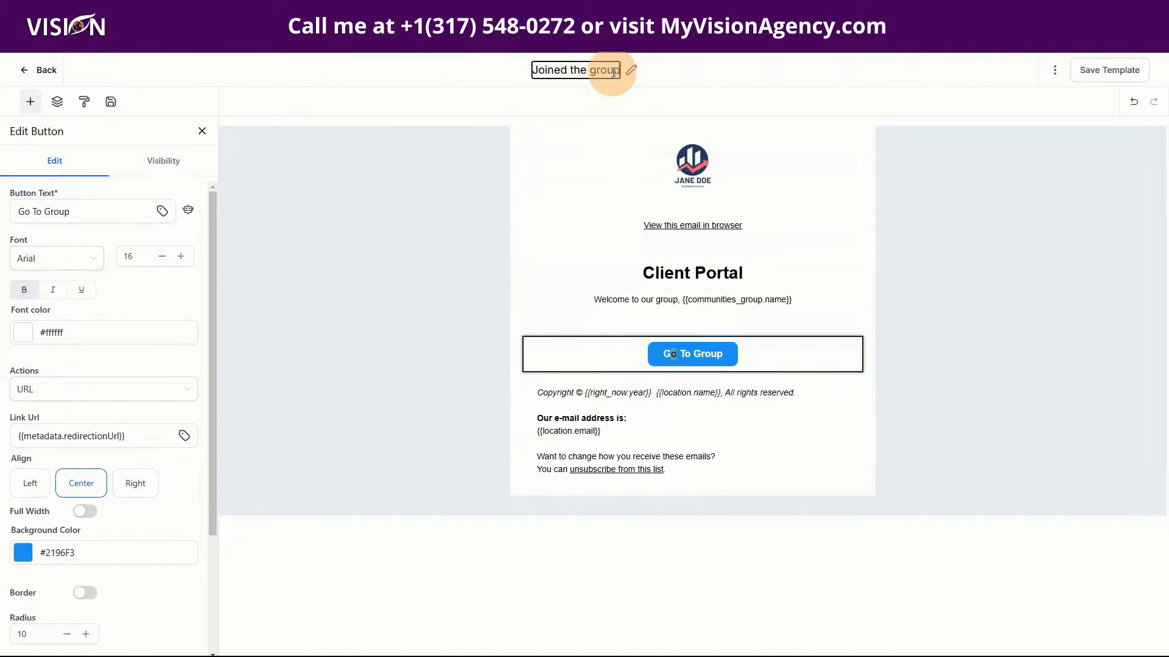
{"action": "left_click", "coordinate": [669, 72]}
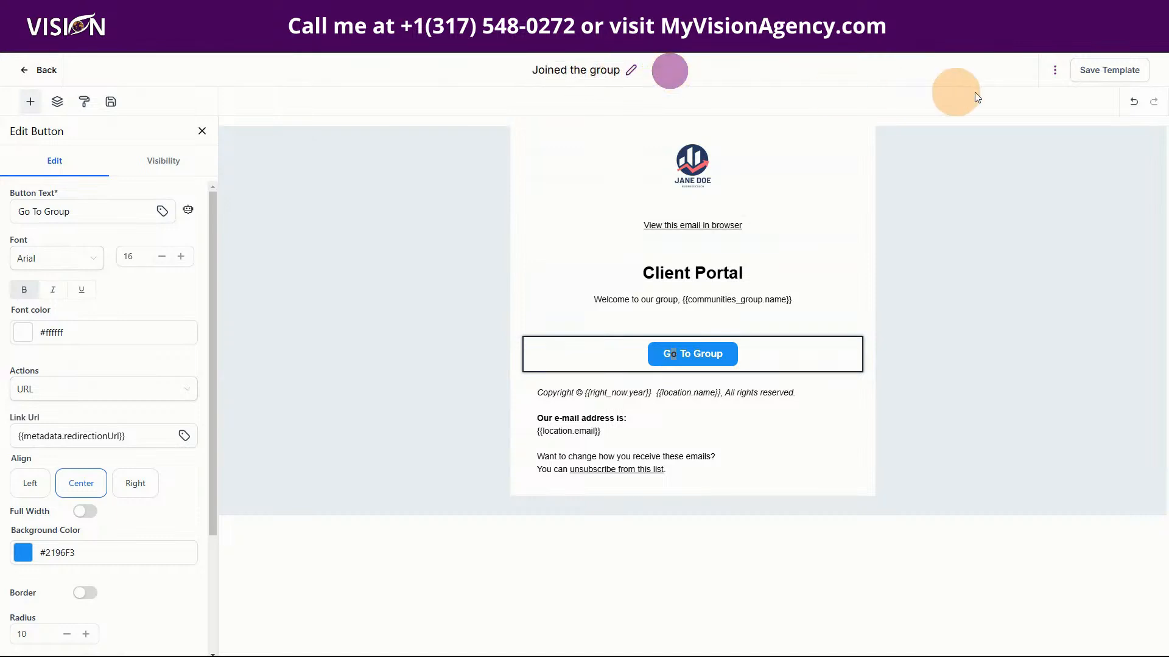
{"action": "left_click", "coordinate": [1097, 69]}
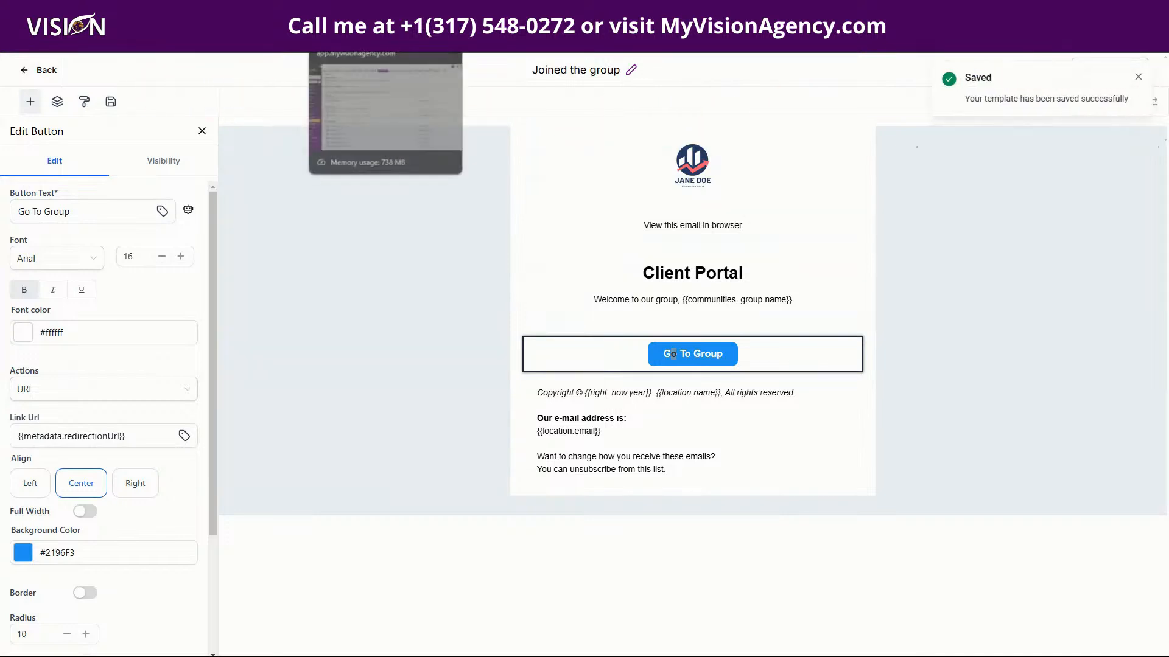
Leave the editor and return to the Client Portal folder of the email templates.
{"action": "left_click", "coordinate": [45, 70]}
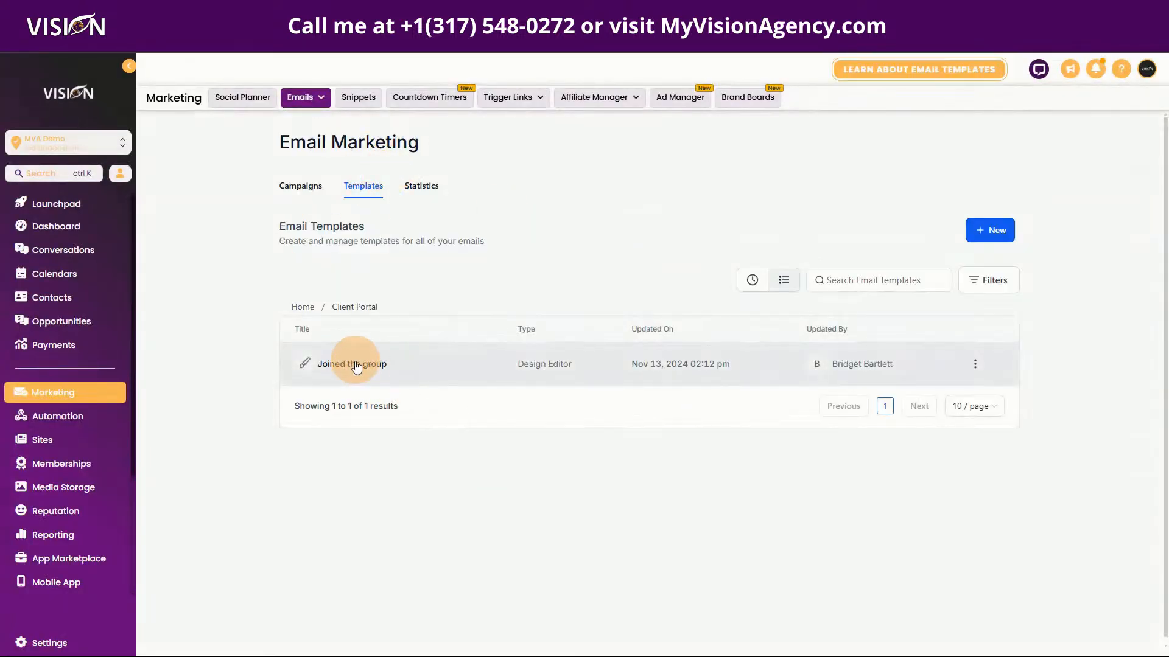
{"action": "left_click", "coordinate": [365, 313]}
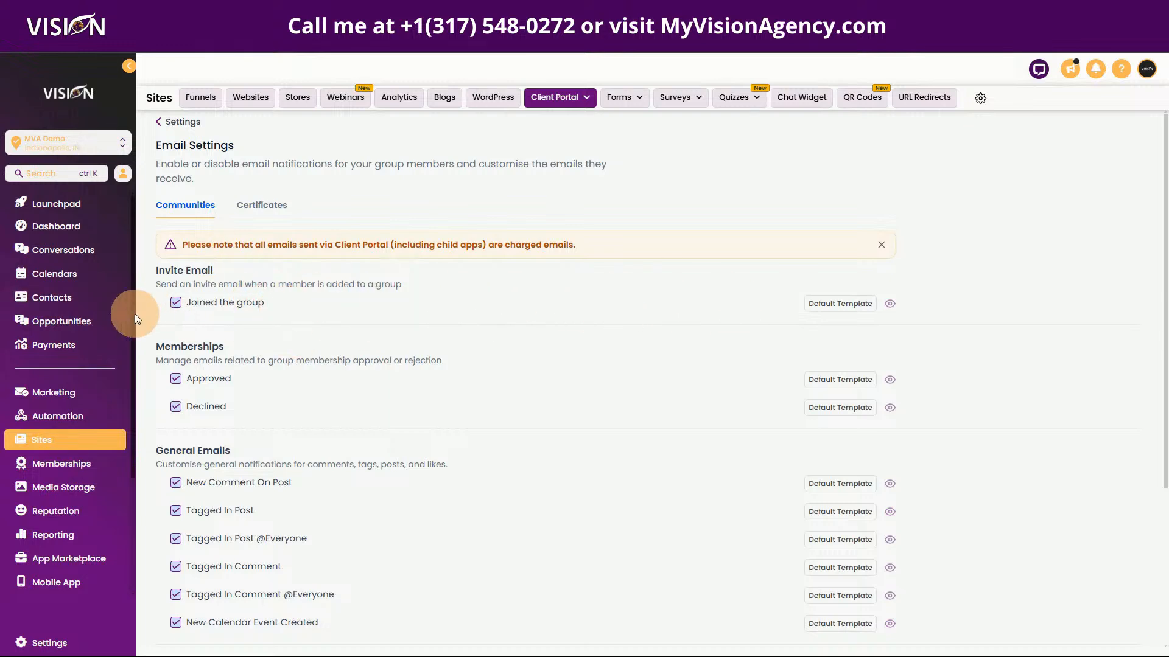
Assign the "Joined the group" template to the Joined the group invite email and save the choice.
{"action": "left_click", "coordinate": [841, 310]}
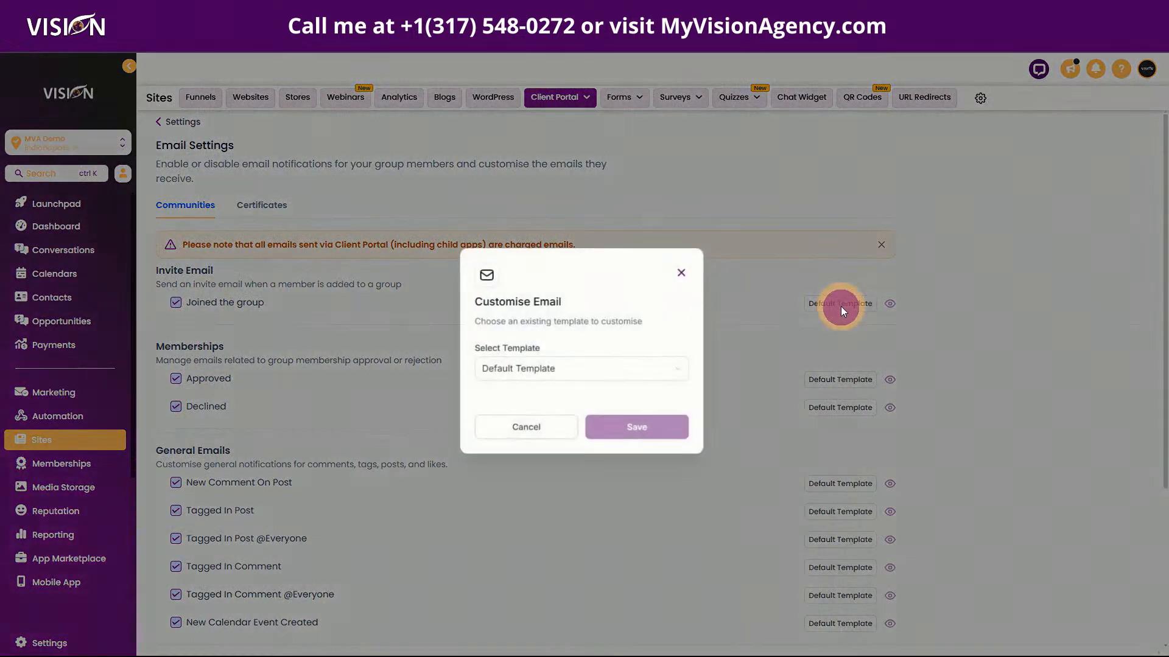
{"action": "left_click", "coordinate": [533, 369]}
{"action": "scroll", "coordinate": [542, 438], "scroll_direction": "down", "scroll_amount": 3}
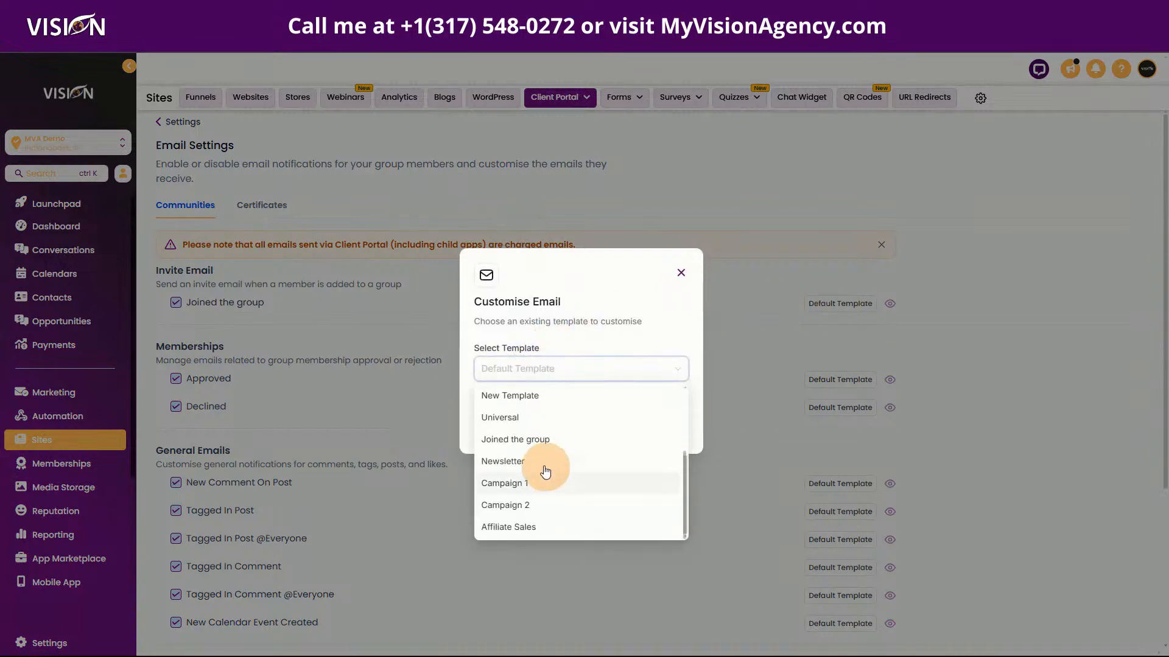
{"action": "scroll", "coordinate": [555, 508], "scroll_direction": "up", "scroll_amount": 1}
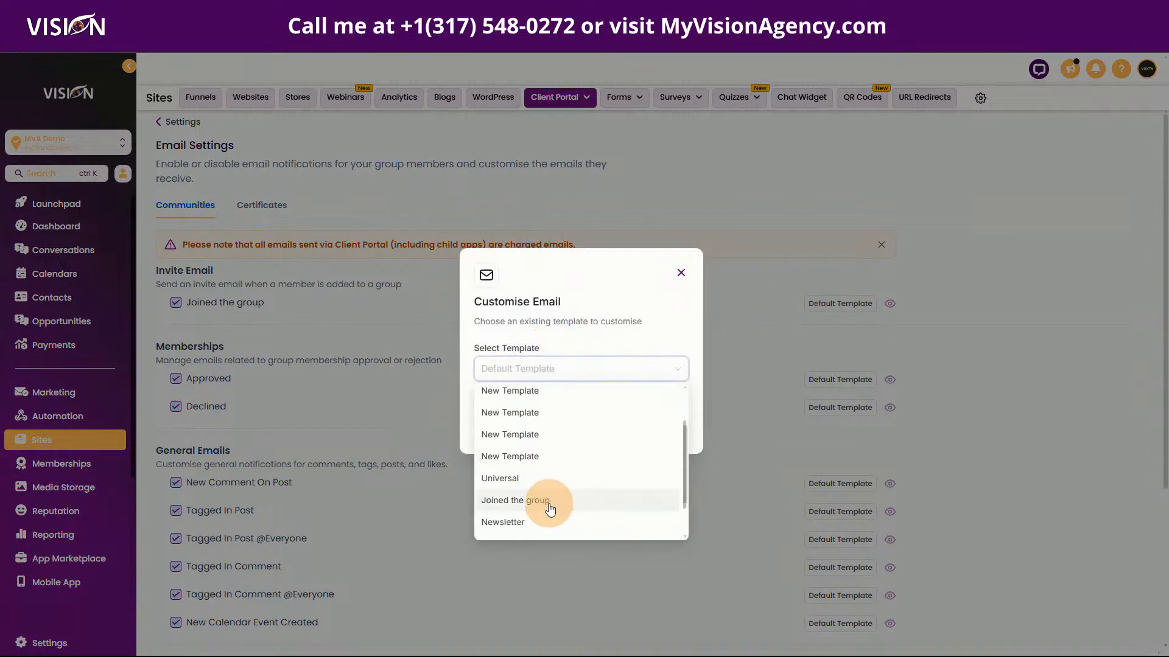
{"action": "left_click", "coordinate": [542, 498]}
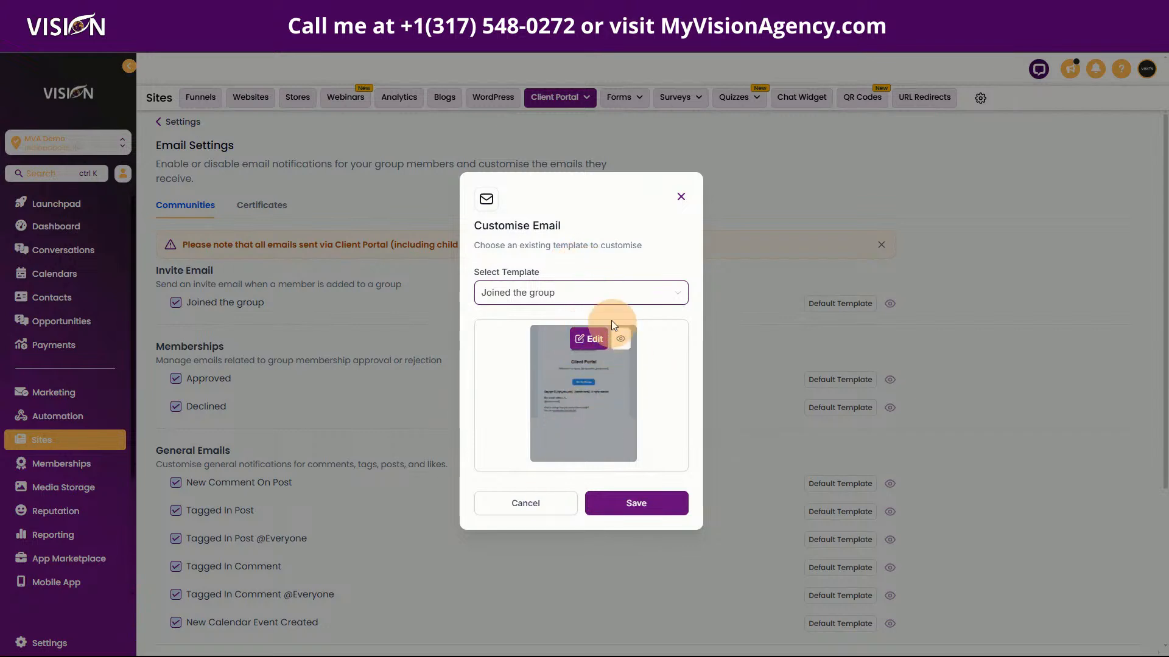
{"action": "left_click", "coordinate": [636, 505]}
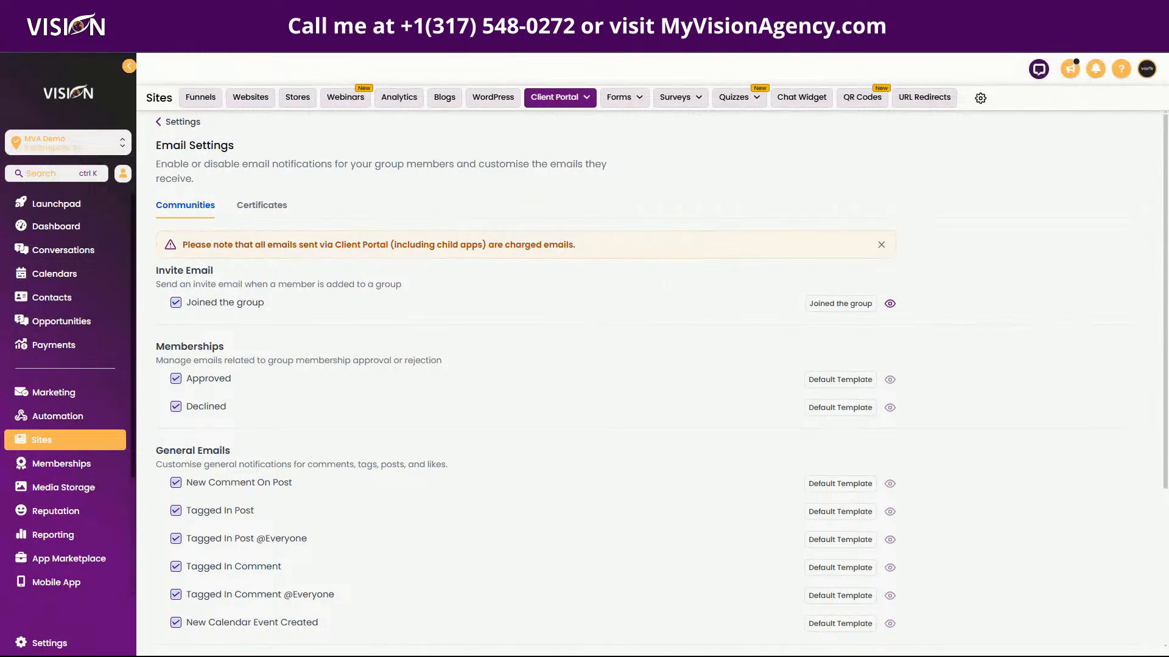
Switch to the email templates and clone the "Joined the group" template under the name "Member Approved".
{"action": "left_click", "coordinate": [456, 9]}
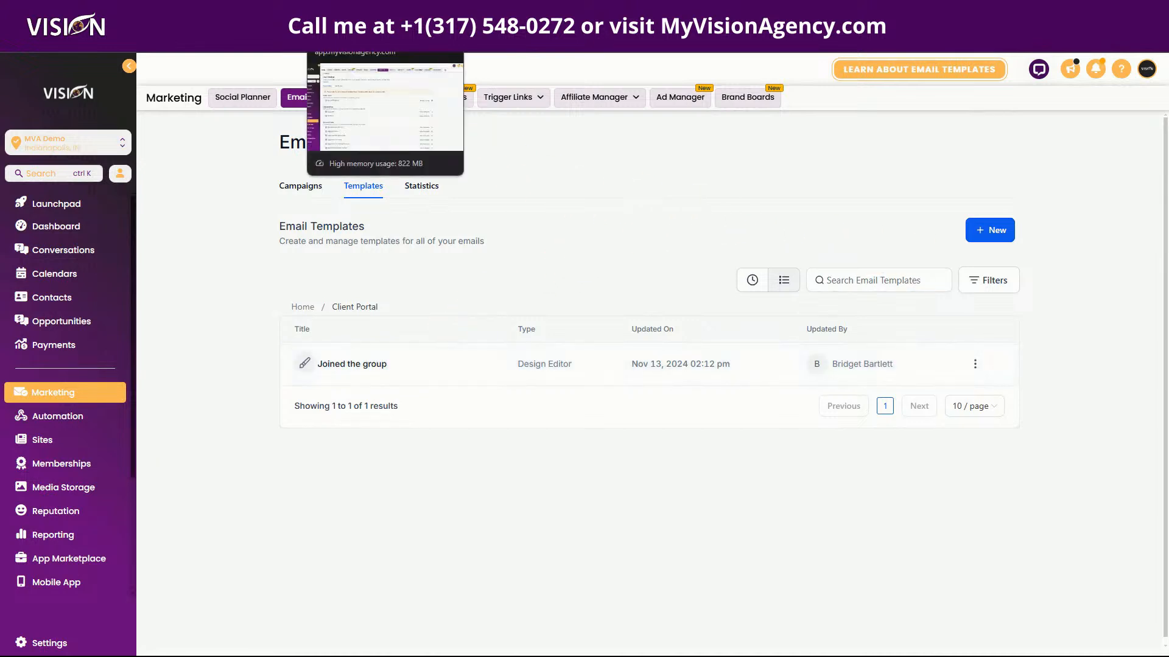
{"action": "left_click", "coordinate": [973, 369]}
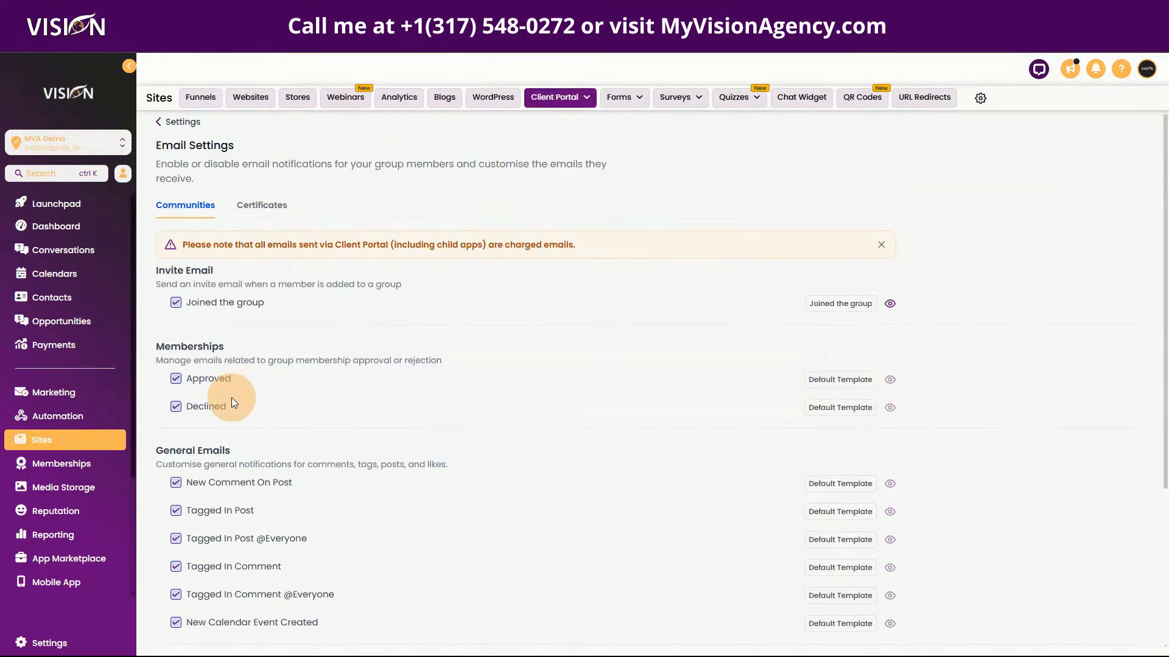
{"action": "left_click_drag", "start_coordinate": [162, 346], "coordinate": [268, 360]}
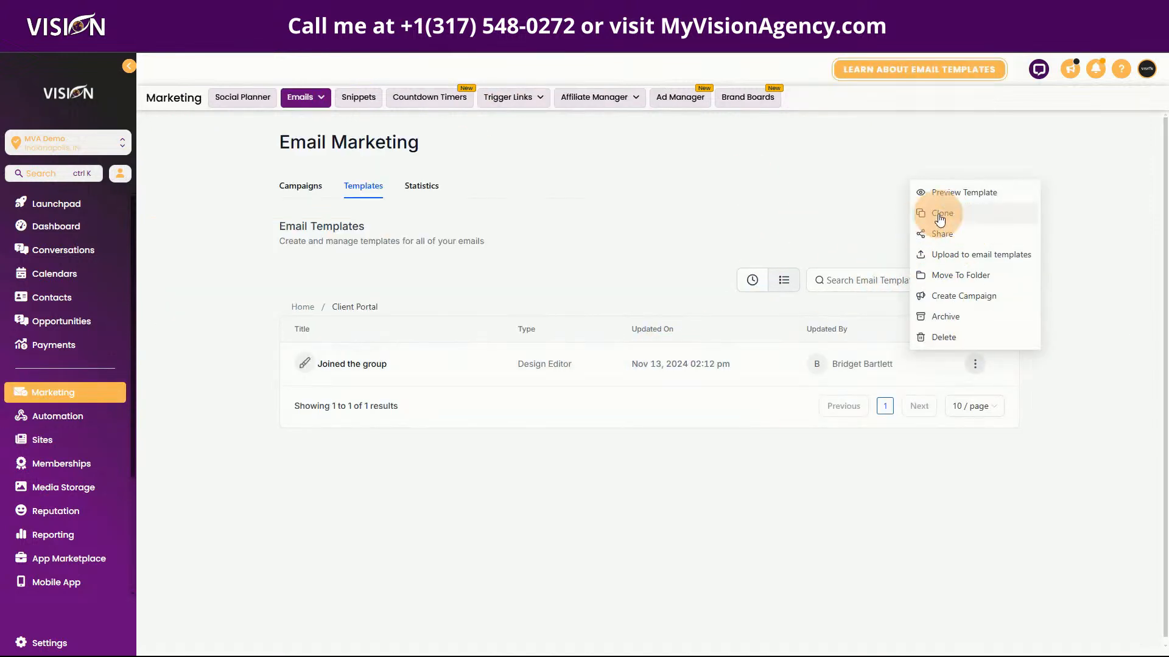
{"action": "left_click", "coordinate": [942, 214]}
{"action": "left_click_drag", "start_coordinate": [642, 381], "coordinate": [485, 378]}
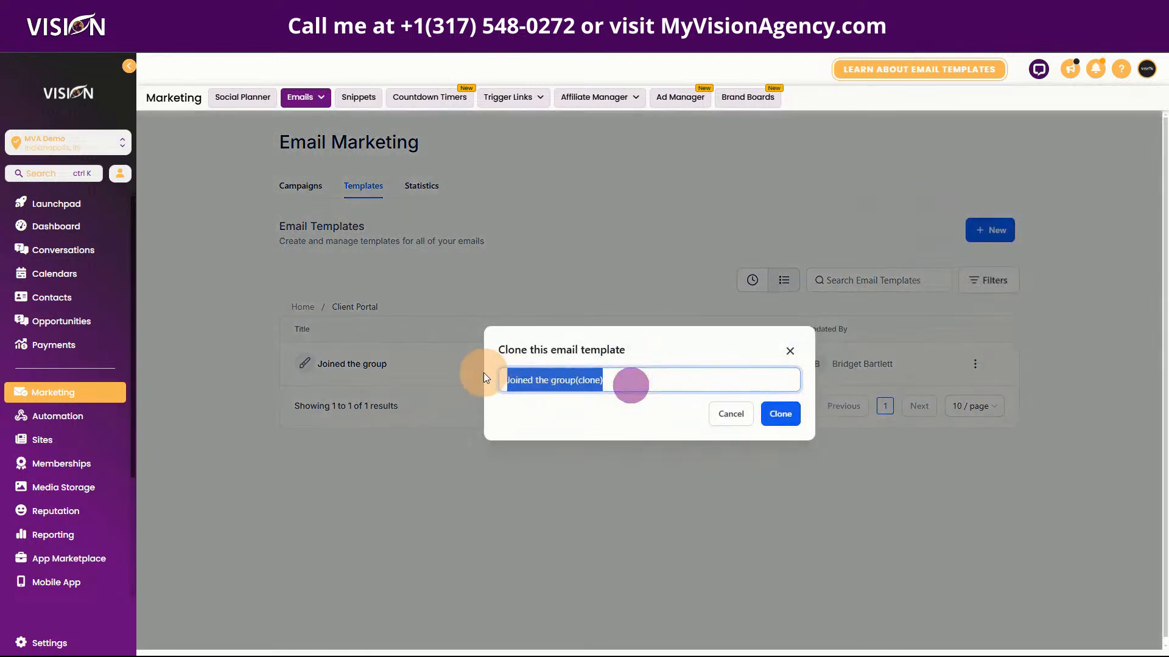
{"action": "type", "text": "Member"}
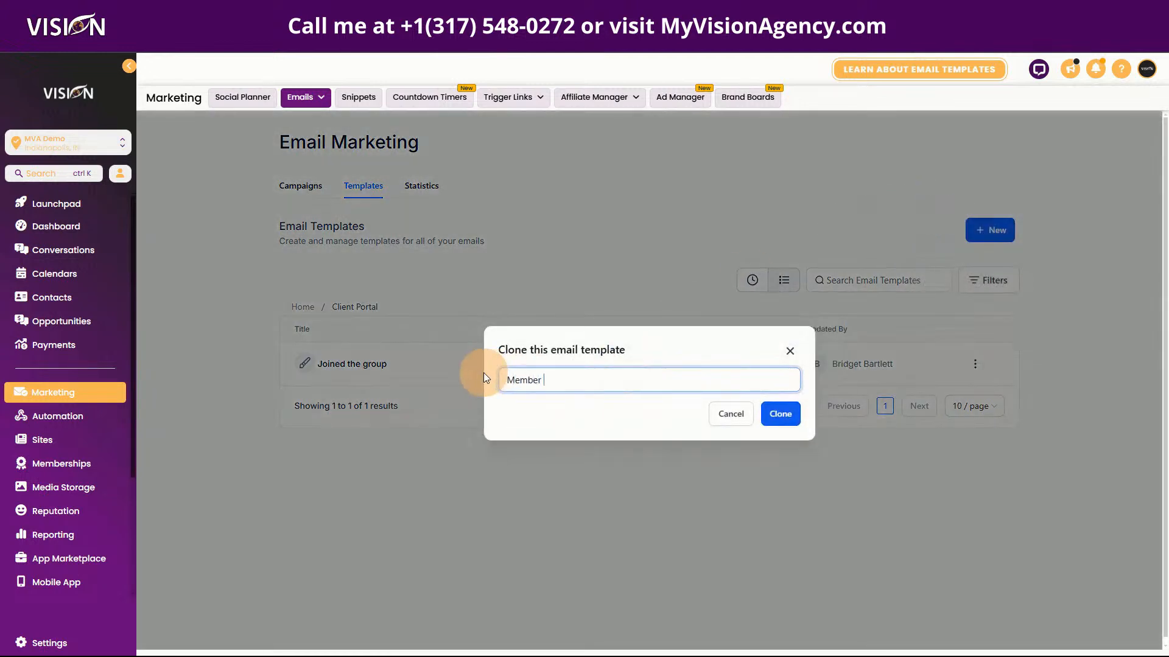
{"action": "type", "text": " Approved"}
{"action": "left_click", "coordinate": [780, 413]}
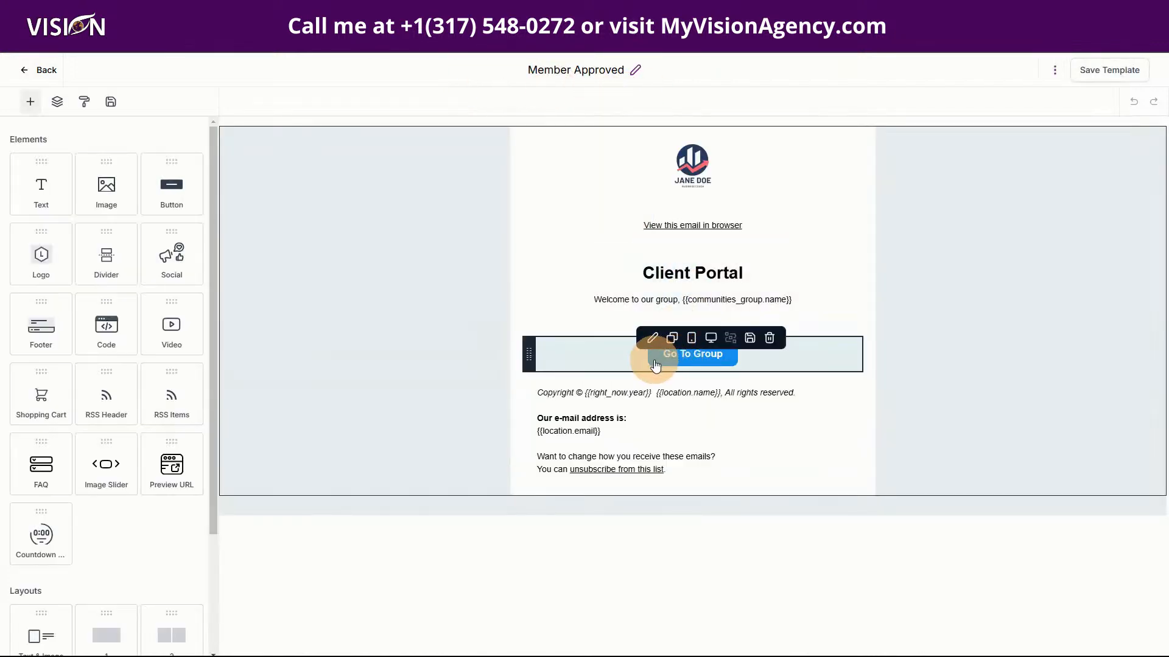
Check the Go To Group button's link and add "You have been approved." after the group name in the welcome text.
{"action": "left_click", "coordinate": [671, 362]}
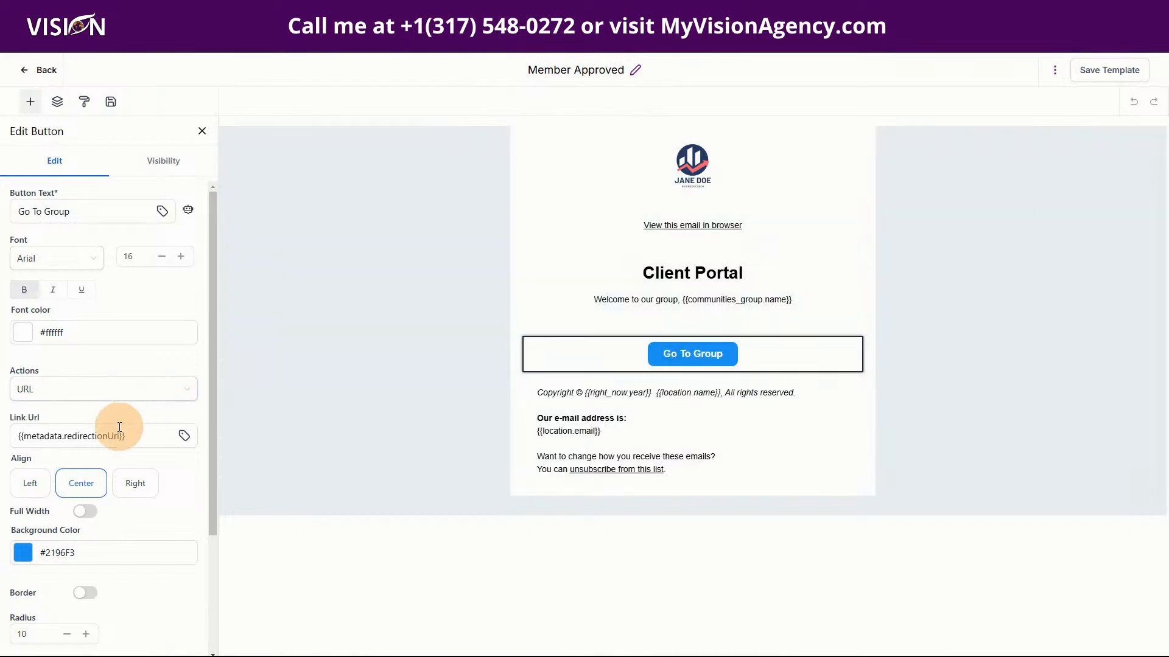
{"action": "left_click", "coordinate": [133, 437]}
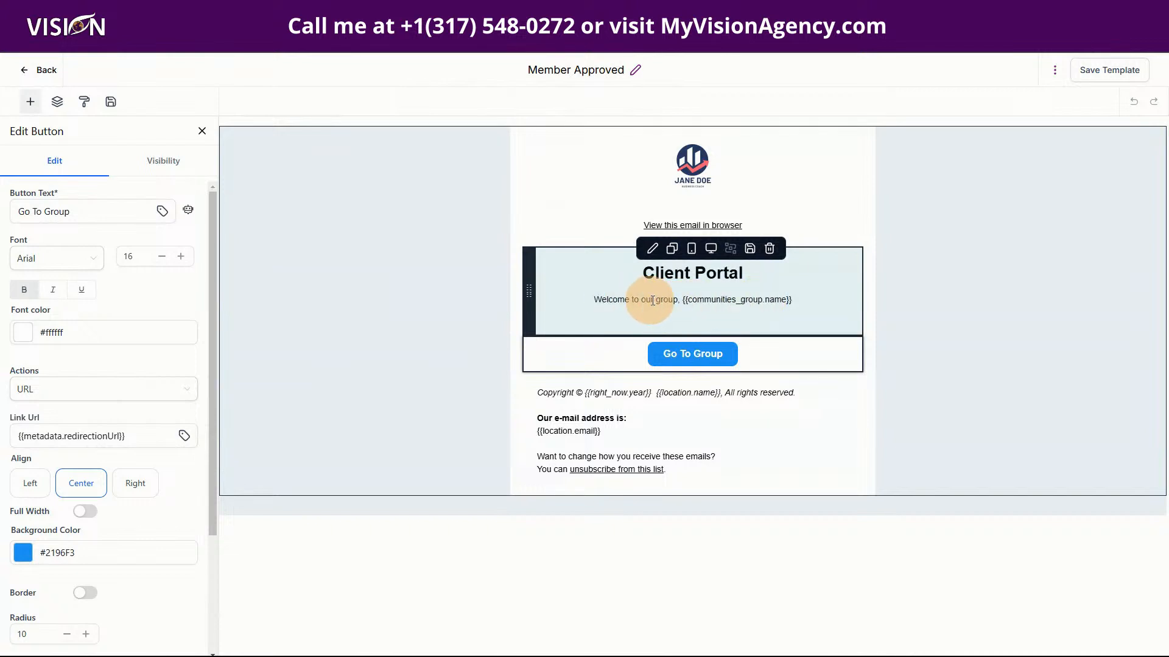
{"action": "left_click", "coordinate": [800, 302]}
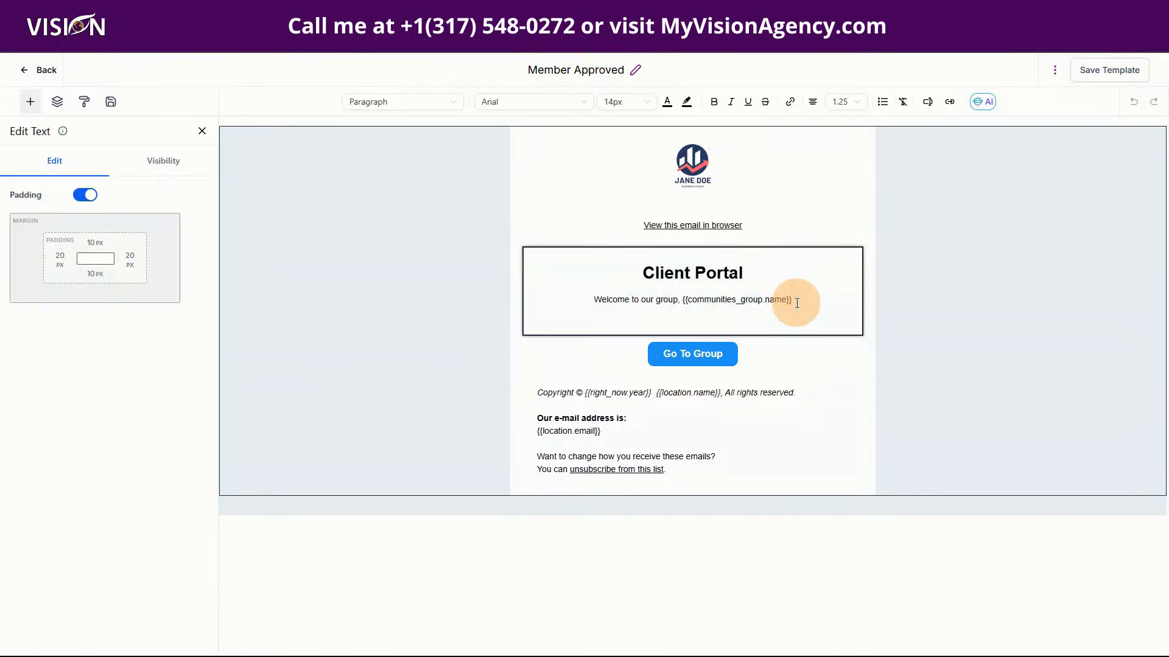
{"action": "type", "text": ". Yo have "}
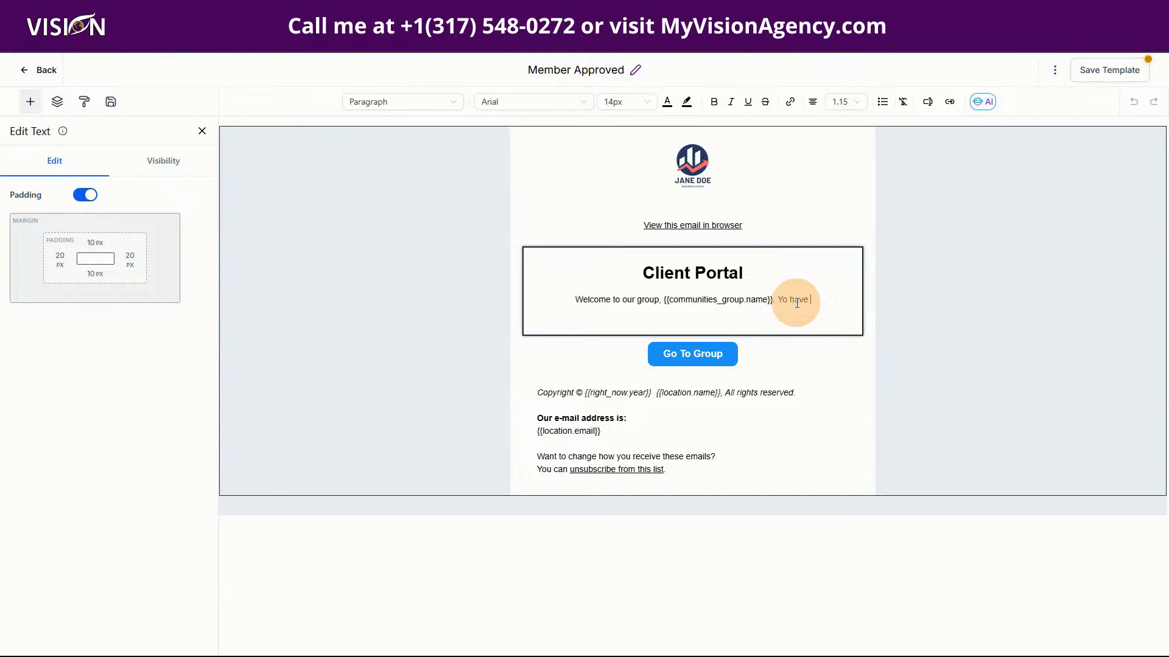
{"action": "type", "text": "been approv"}
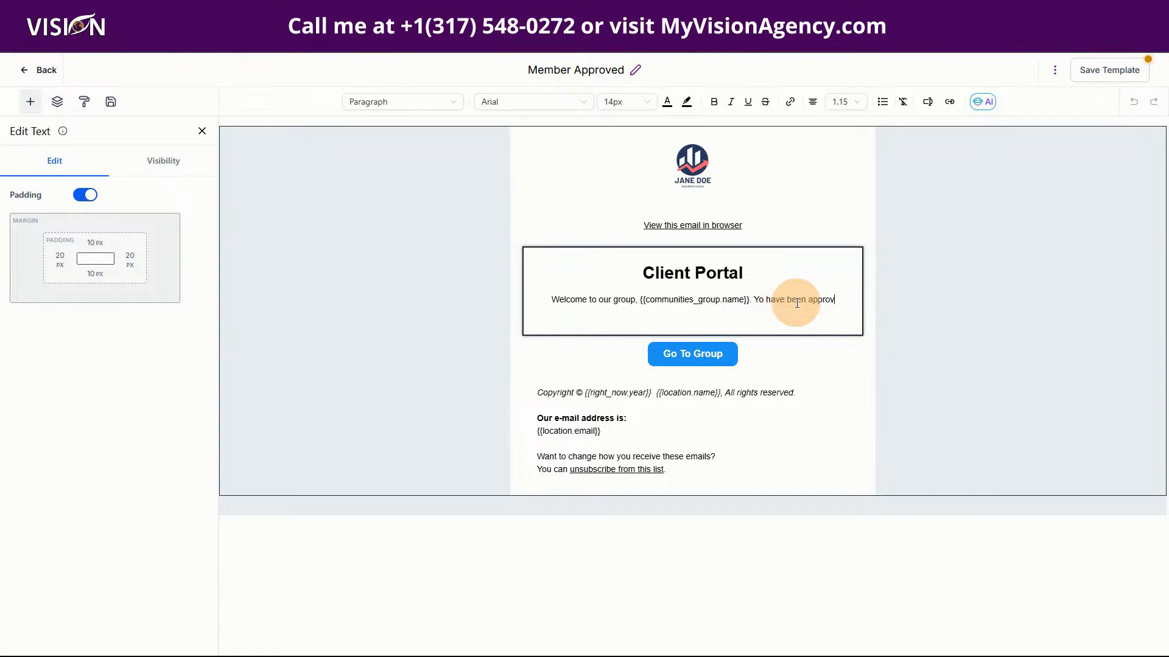
{"action": "type", "text": "ed."}
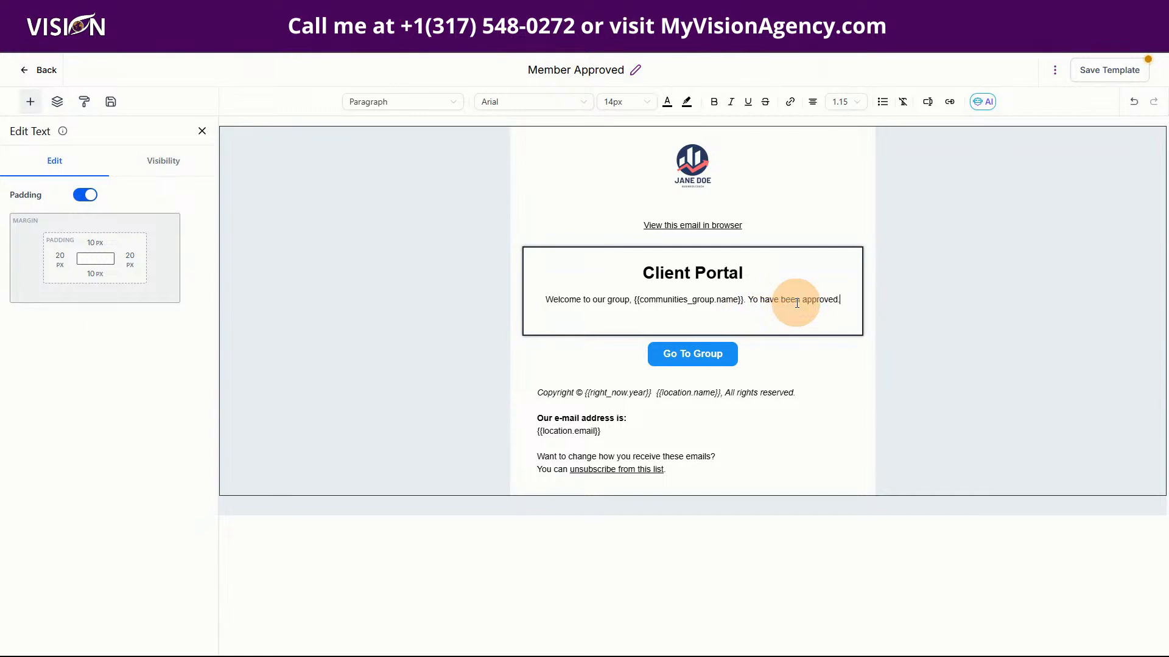
{"action": "left_click", "coordinate": [757, 299]}
{"action": "type", "text": "u"}
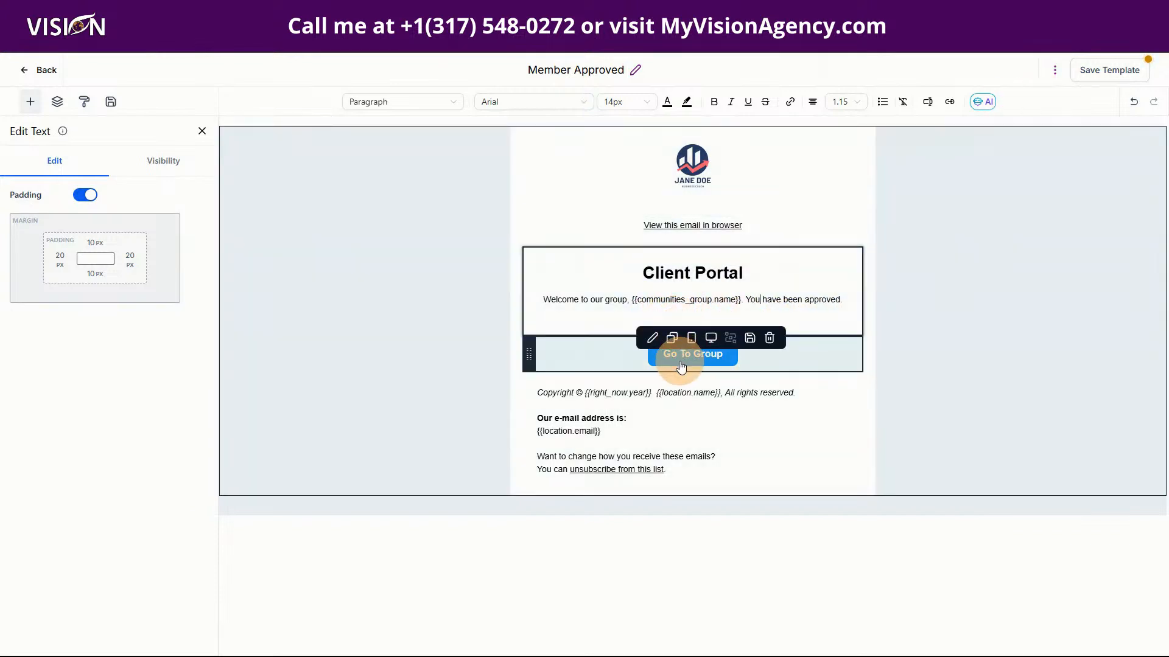
Recheck the Go To Group button's link URL and save the Member Approved template.
{"action": "left_click", "coordinate": [680, 364]}
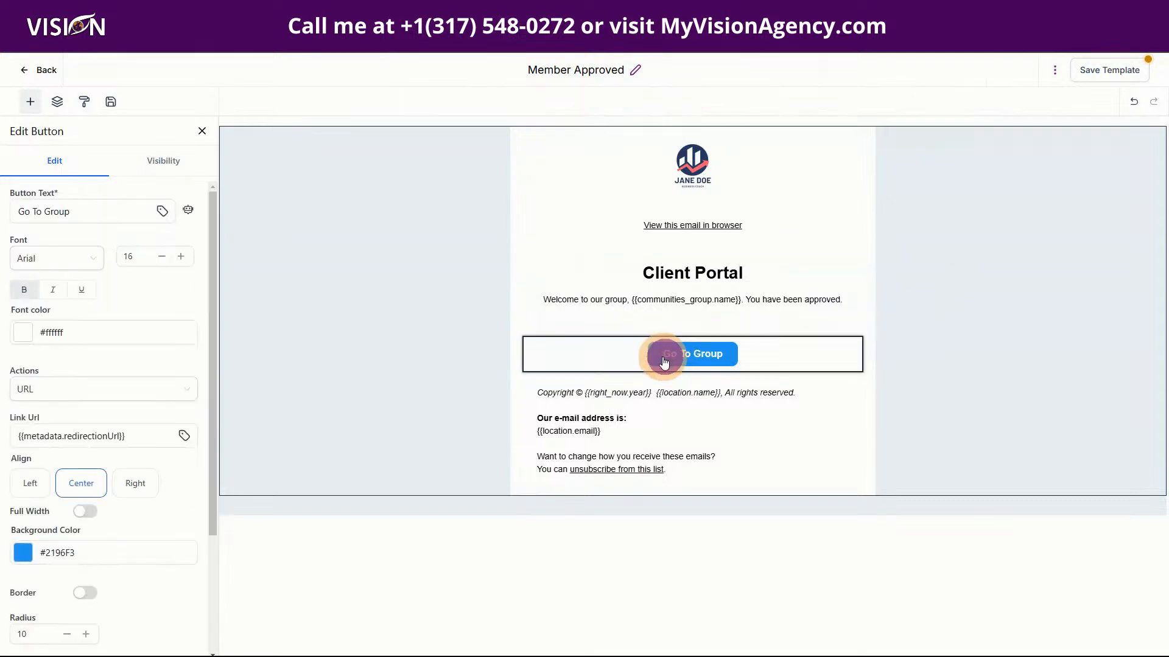
{"action": "left_click", "coordinate": [96, 444]}
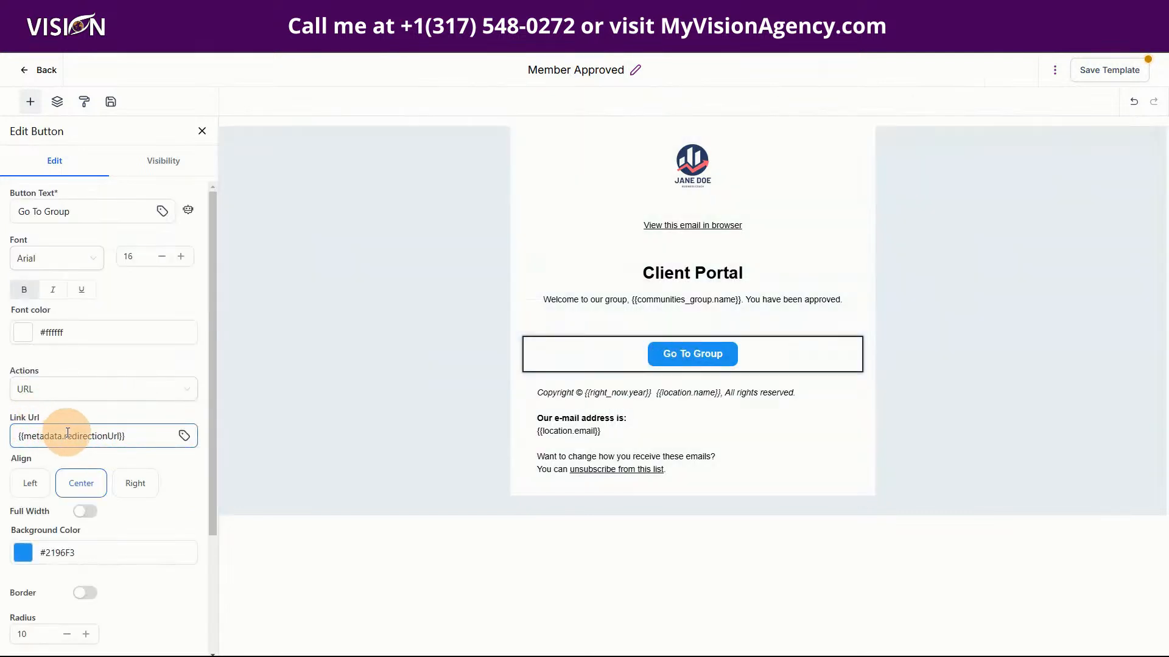
{"action": "left_click_drag", "start_coordinate": [135, 438], "coordinate": [18, 437]}
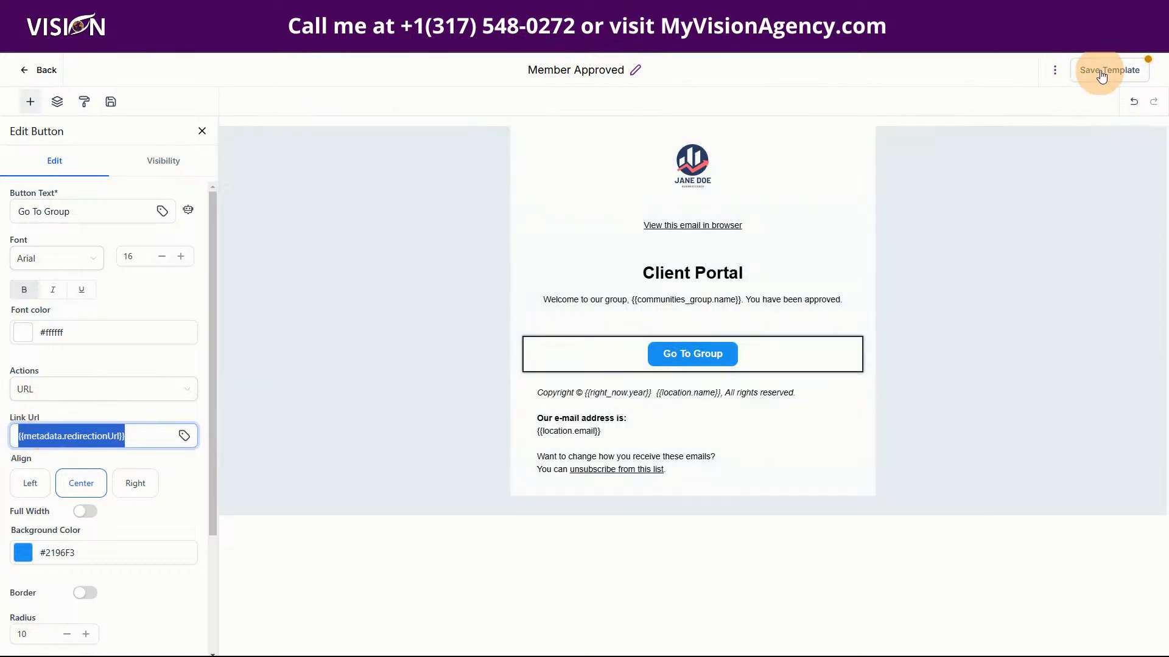
{"action": "left_click", "coordinate": [1105, 72]}
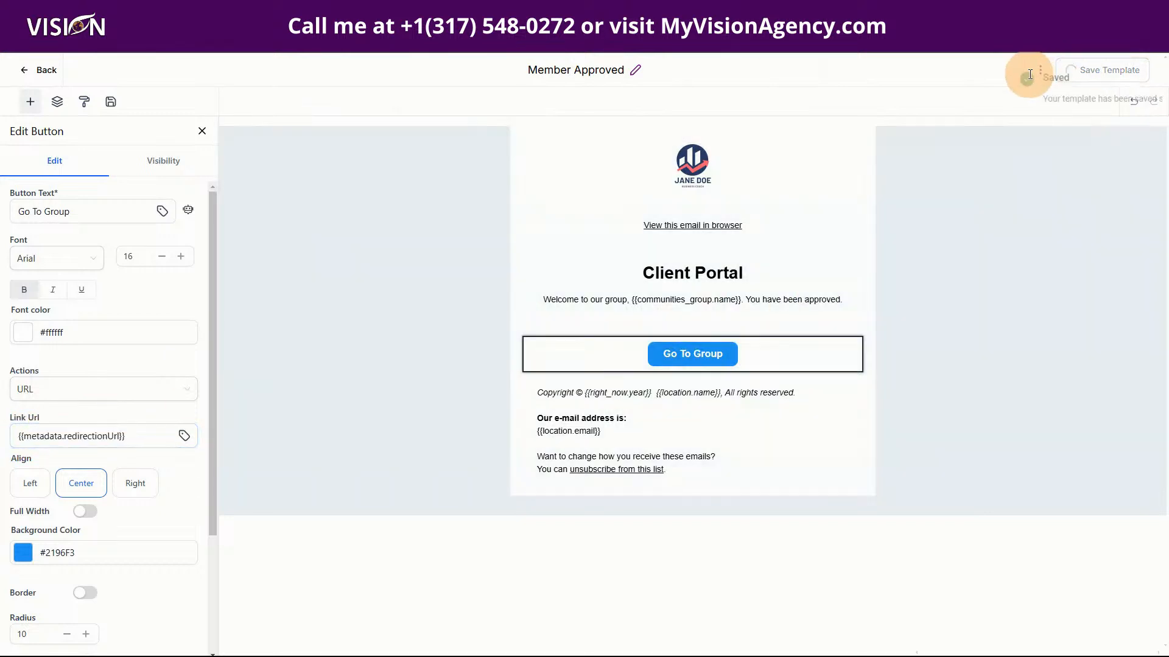
{"action": "left_click", "coordinate": [1137, 78]}
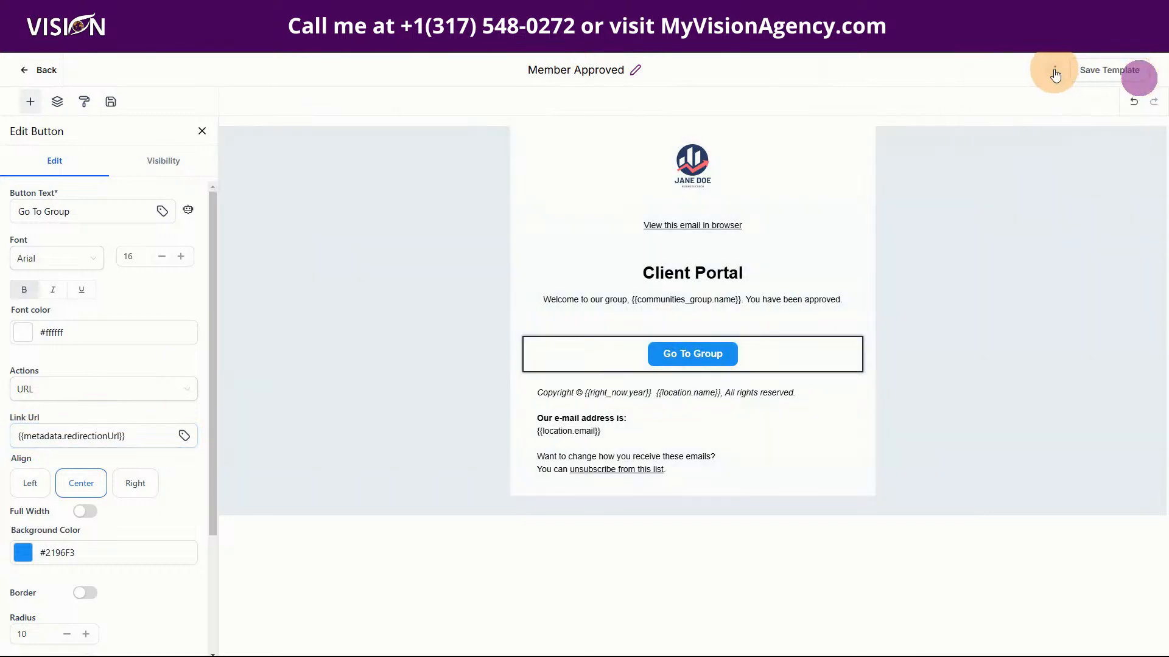
Review the sender, email subject and preview text in the template settings and save the settings.
{"action": "left_click", "coordinate": [1055, 70]}
{"action": "left_click", "coordinate": [1036, 158]}
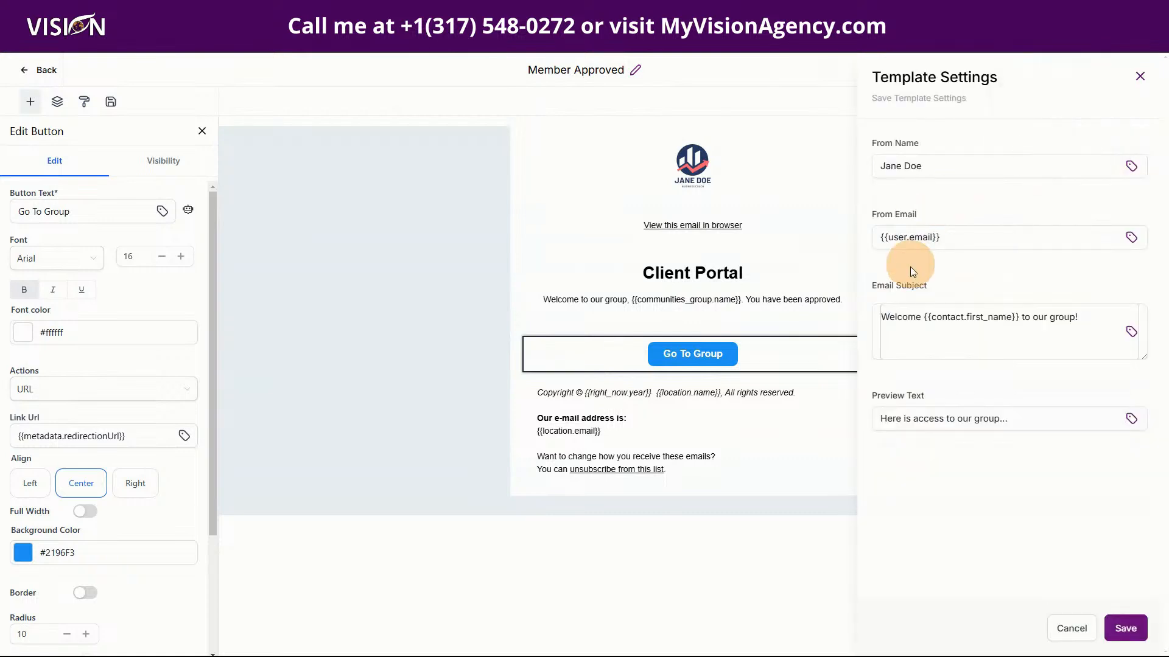
{"action": "left_click", "coordinate": [983, 316]}
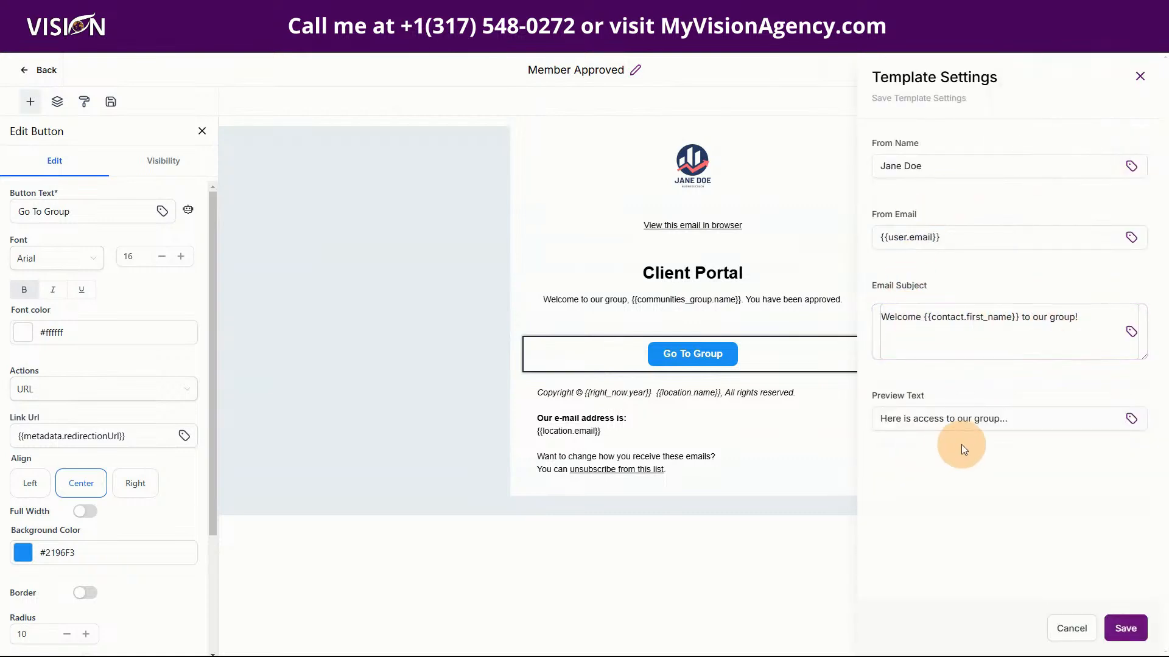
{"action": "left_click", "coordinate": [1000, 421]}
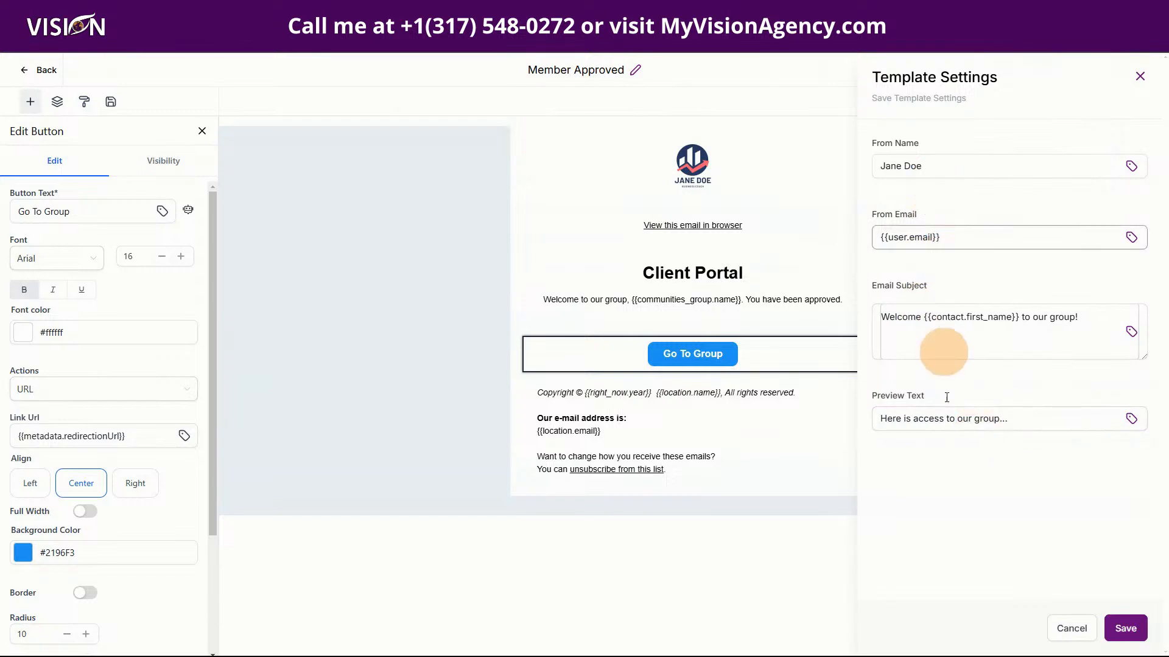
{"action": "left_click", "coordinate": [919, 317]}
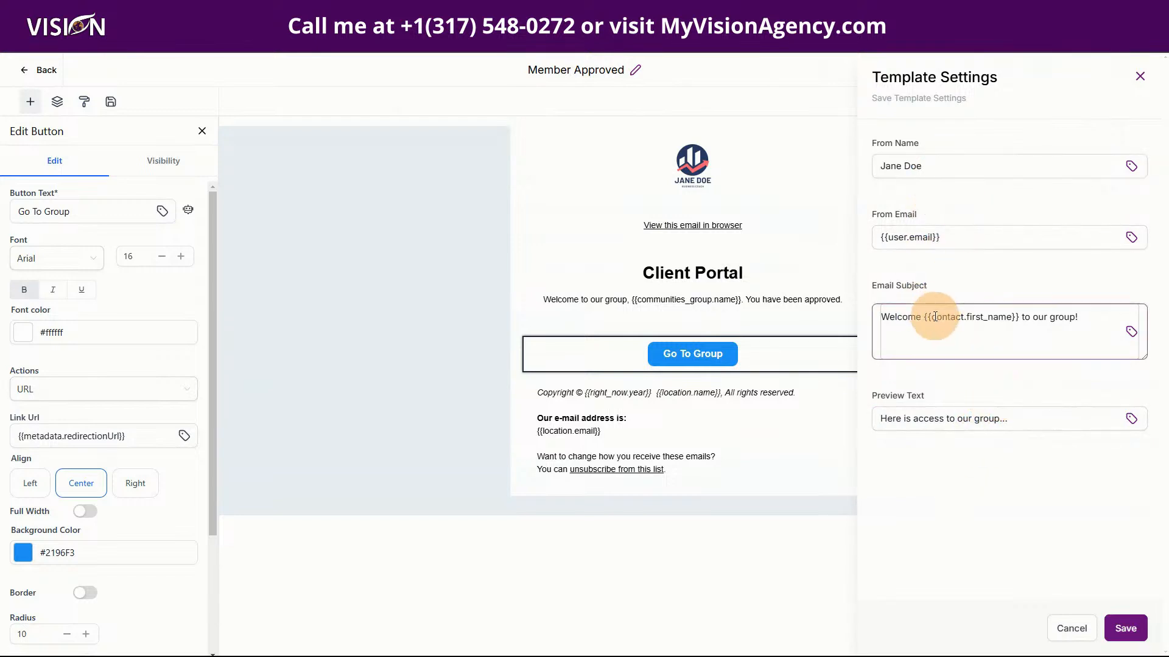
{"action": "left_click", "coordinate": [1082, 317]}
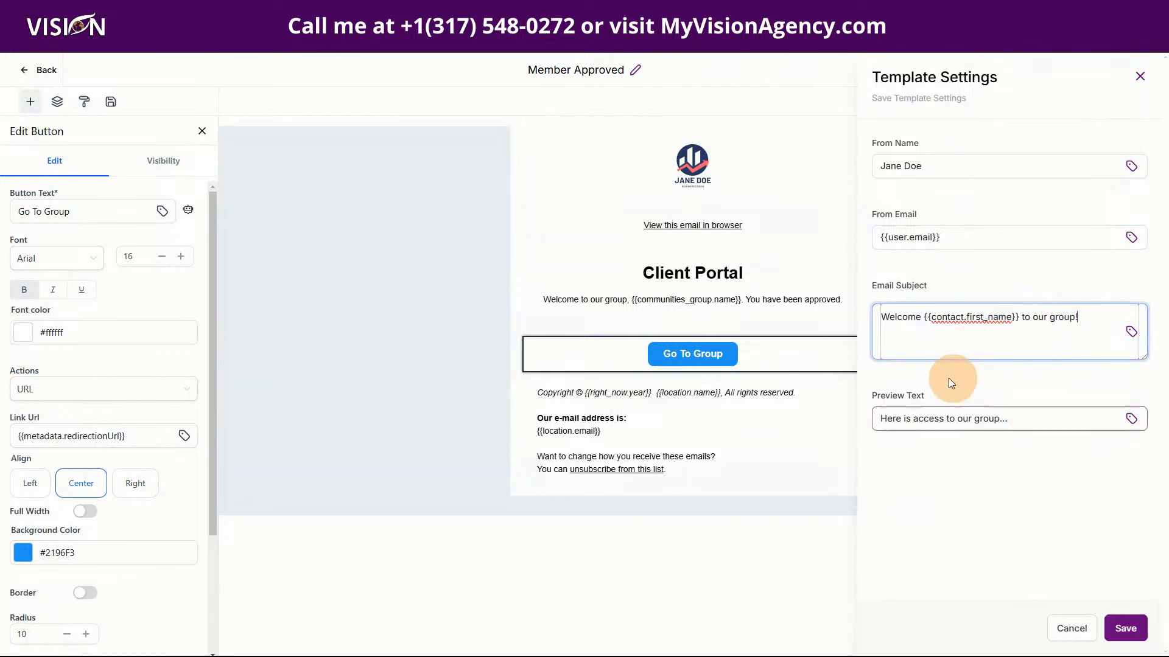
{"action": "left_click", "coordinate": [1127, 628]}
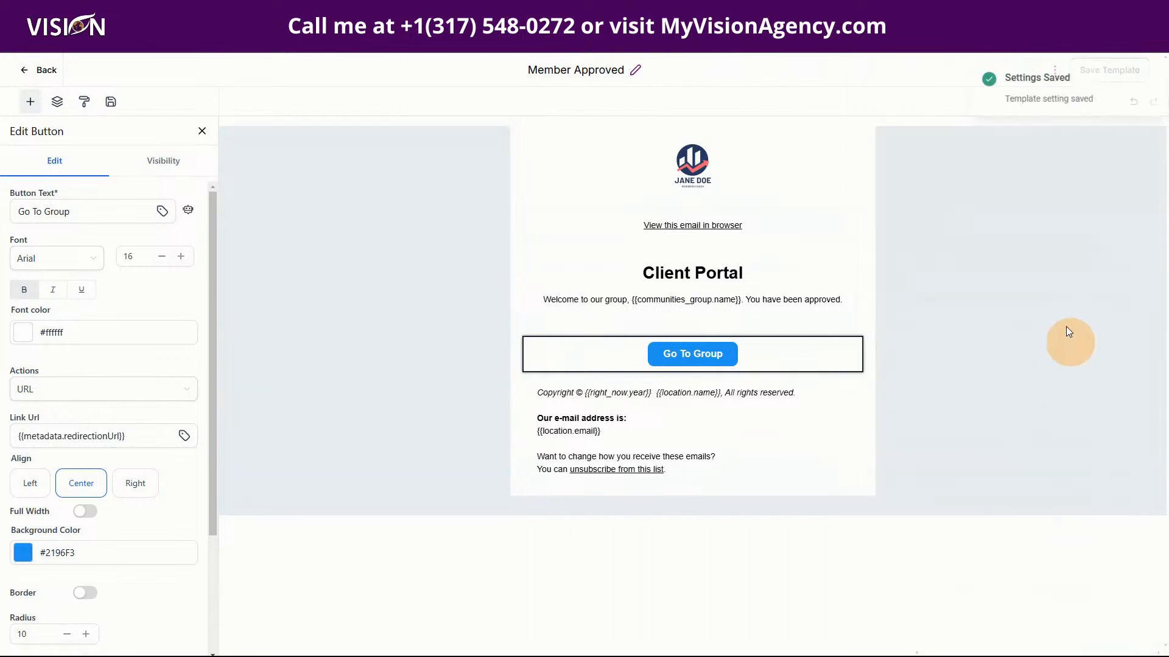
Save the Member Approved template again and return to the Client Portal template folder.
{"action": "left_click", "coordinate": [1123, 74]}
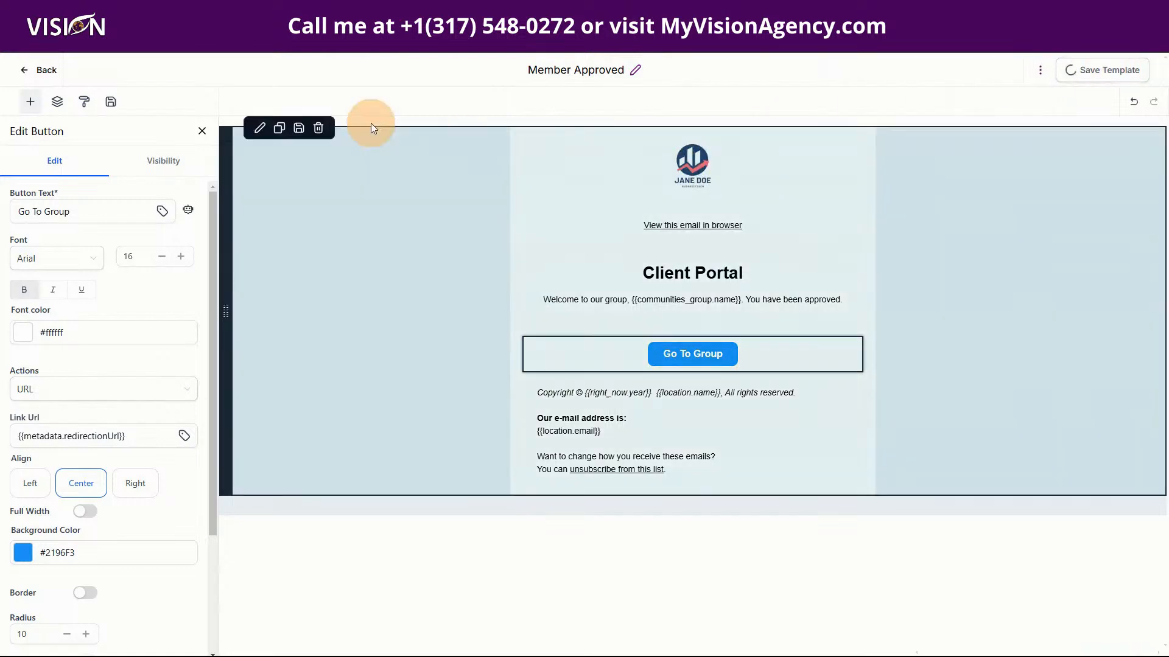
{"action": "left_click", "coordinate": [47, 72]}
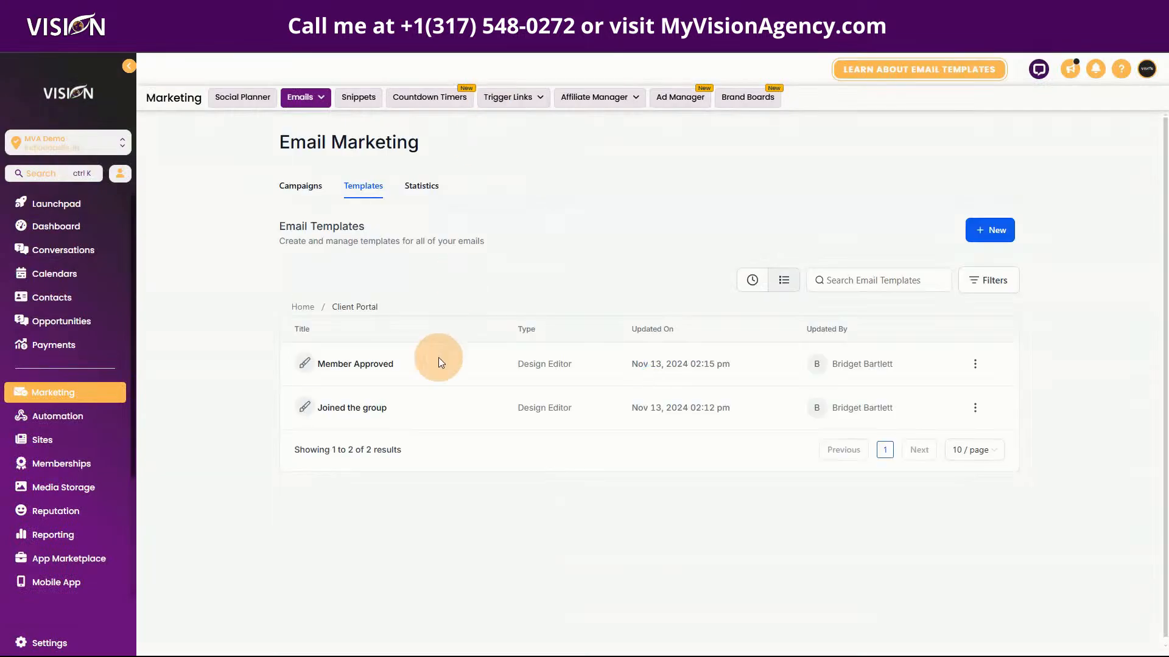
Clone the Member Approved template under the name Member Declined.
{"action": "left_click", "coordinate": [973, 365]}
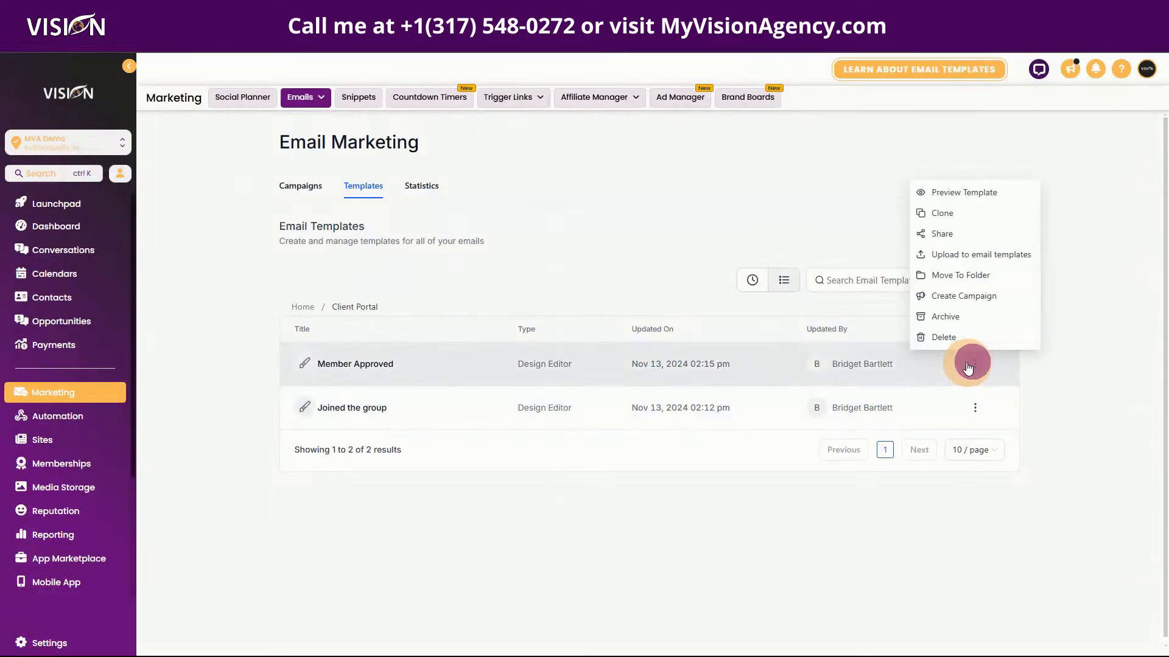
{"action": "left_click", "coordinate": [929, 213]}
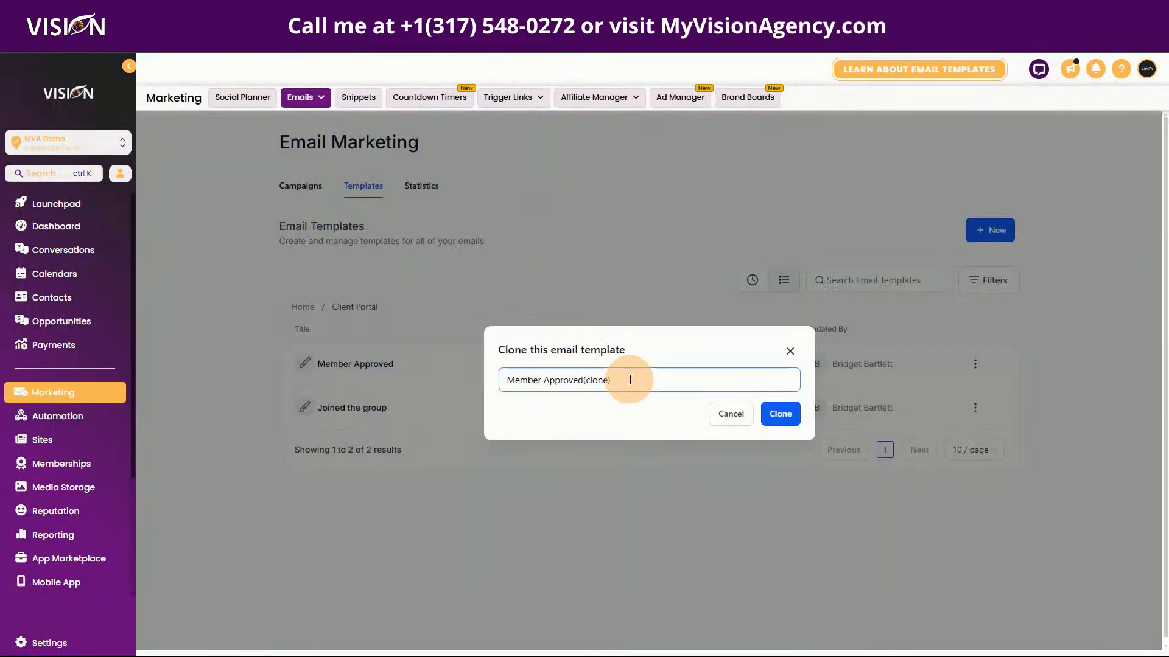
{"action": "left_click_drag", "start_coordinate": [627, 380], "coordinate": [548, 379]}
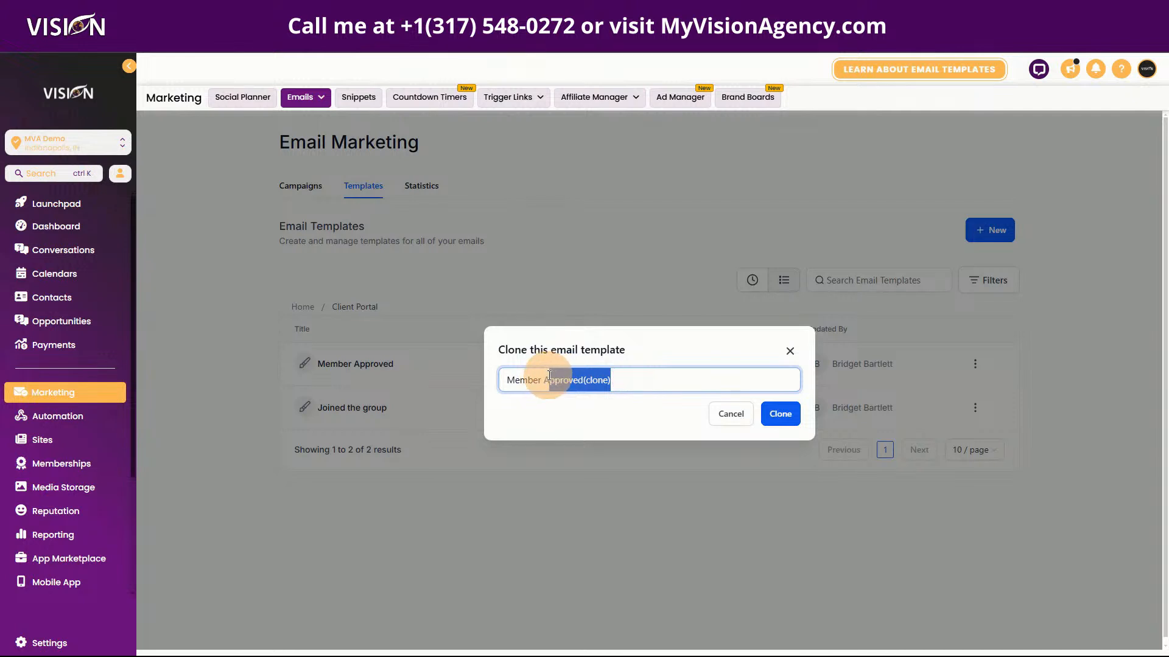
{"action": "type", "text": "AD"}
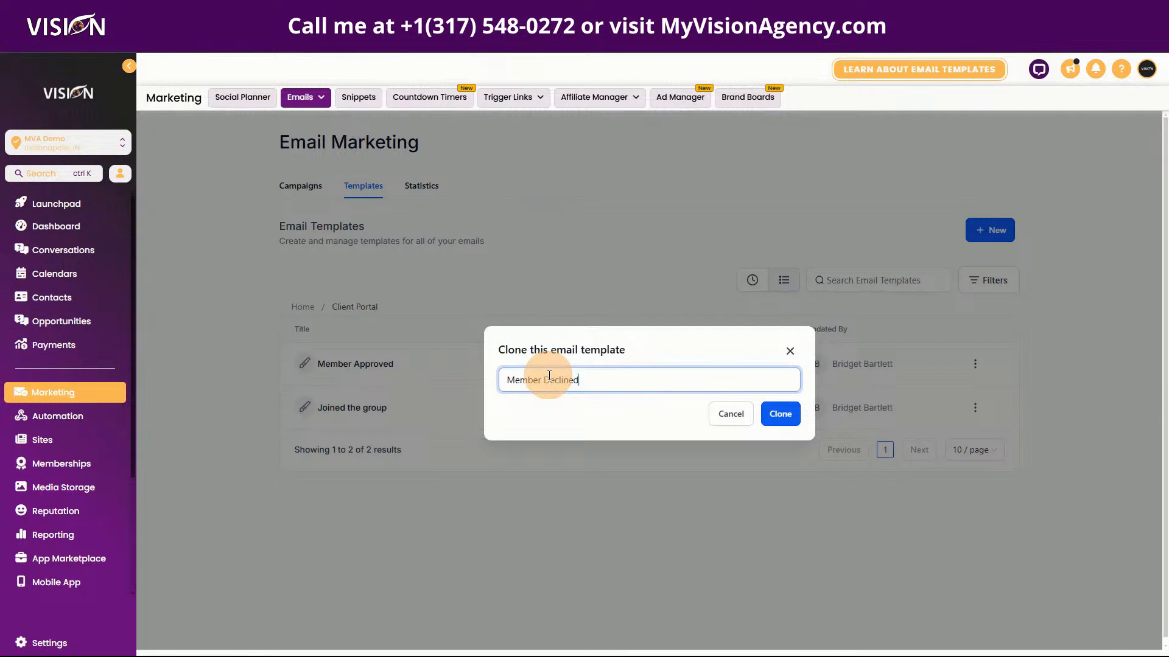
{"action": "left_click", "coordinate": [781, 414]}
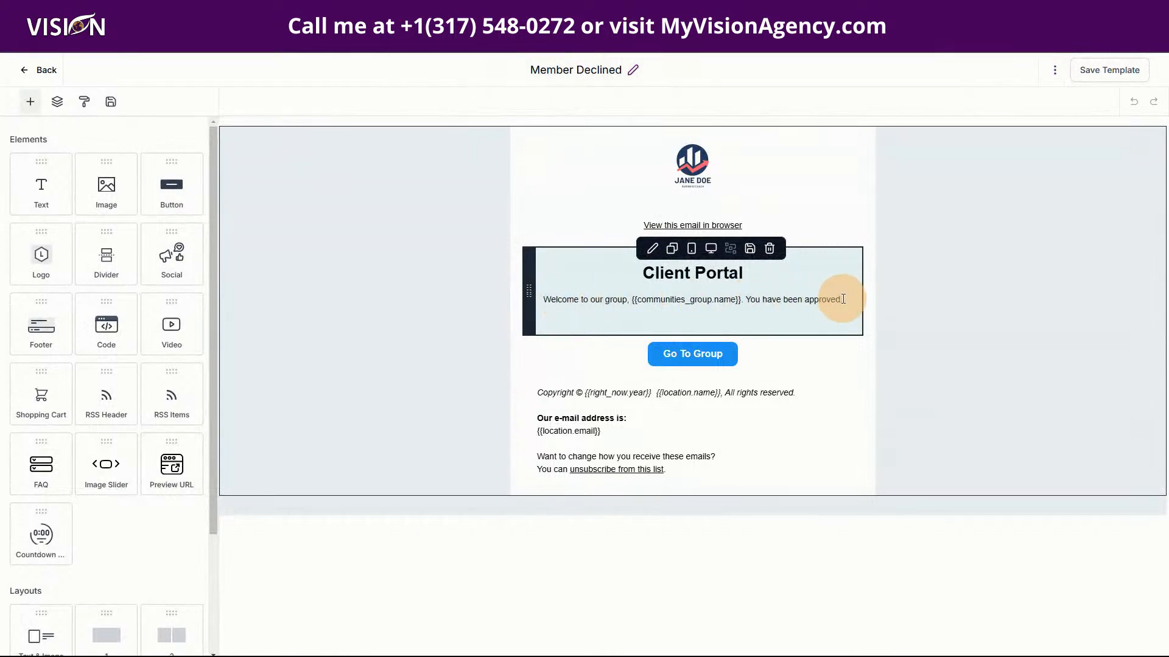
Replace "Welcome to our group," in the body text with "Hey there" followed by the contact's First Name custom value.
{"action": "left_click_drag", "start_coordinate": [843, 298], "coordinate": [747, 299]}
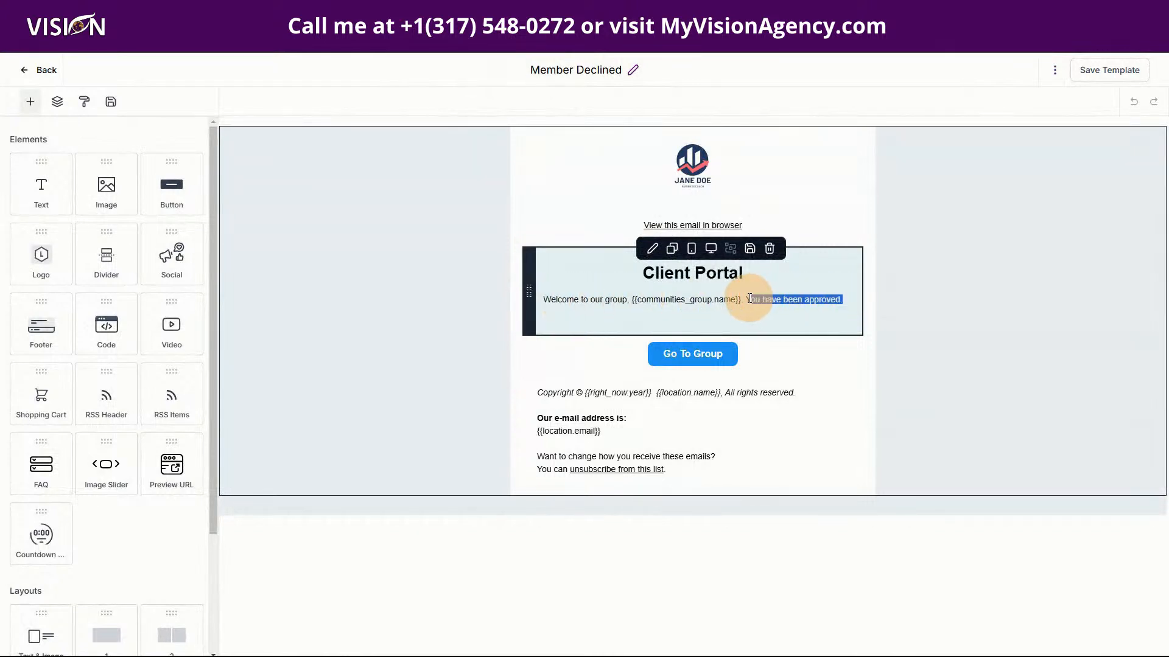
{"action": "left_click", "coordinate": [657, 295]}
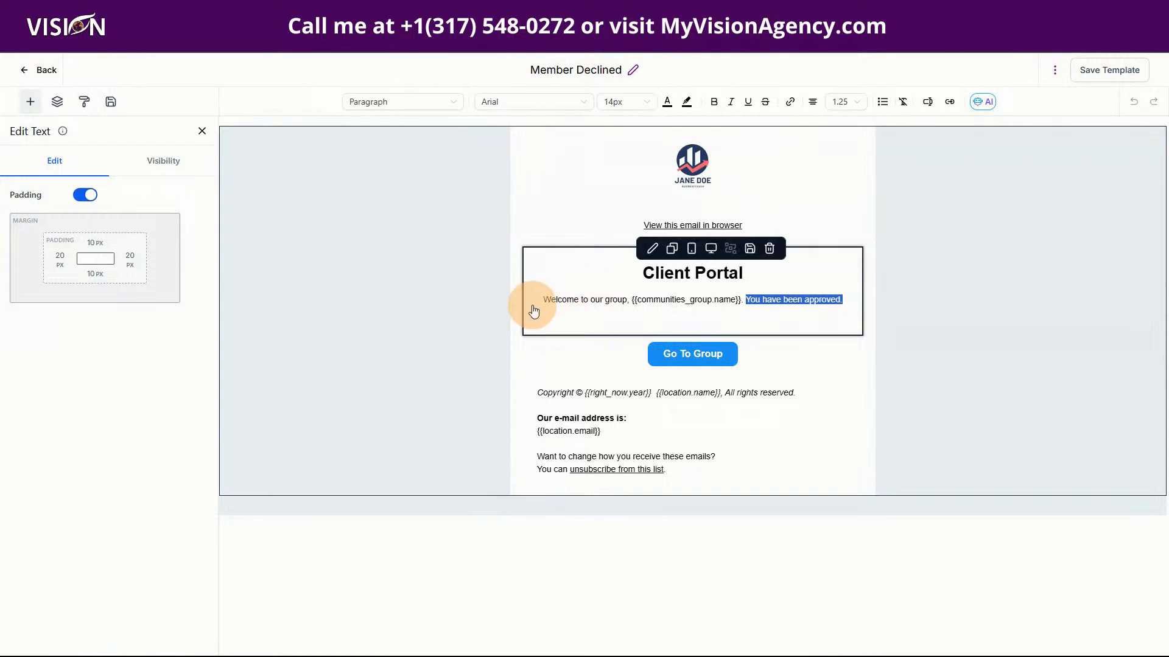
{"action": "left_click_drag", "start_coordinate": [629, 299], "coordinate": [544, 303]}
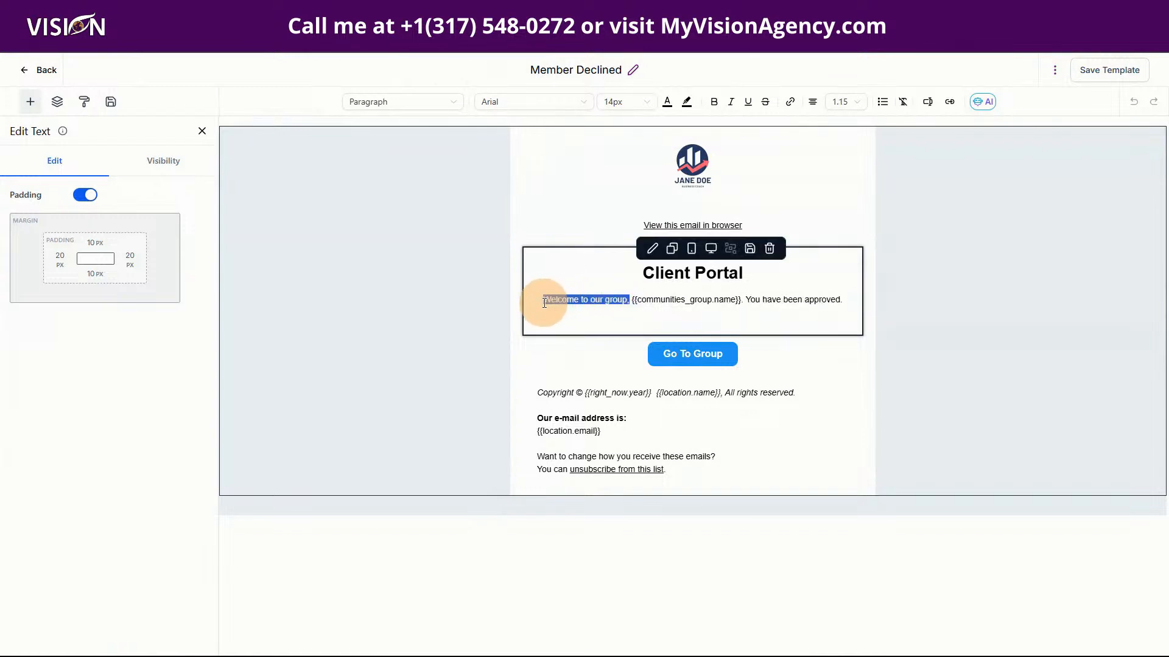
{"action": "type", "text": "Hey there"}
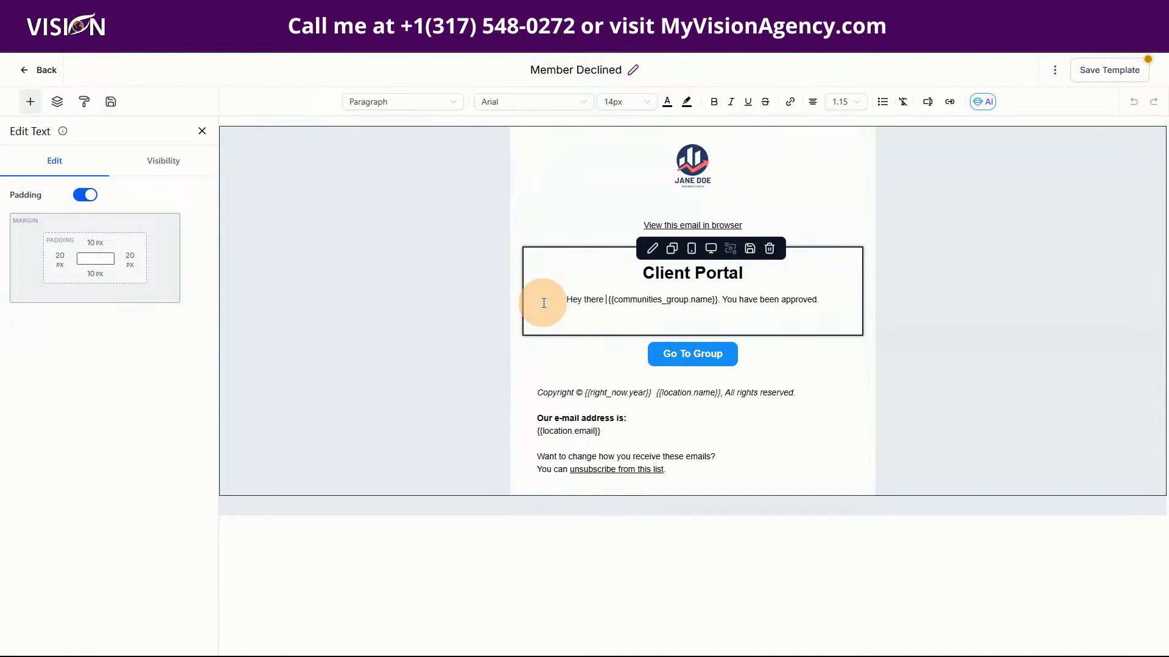
{"action": "left_click", "coordinate": [926, 100]}
{"action": "left_click", "coordinate": [875, 160]}
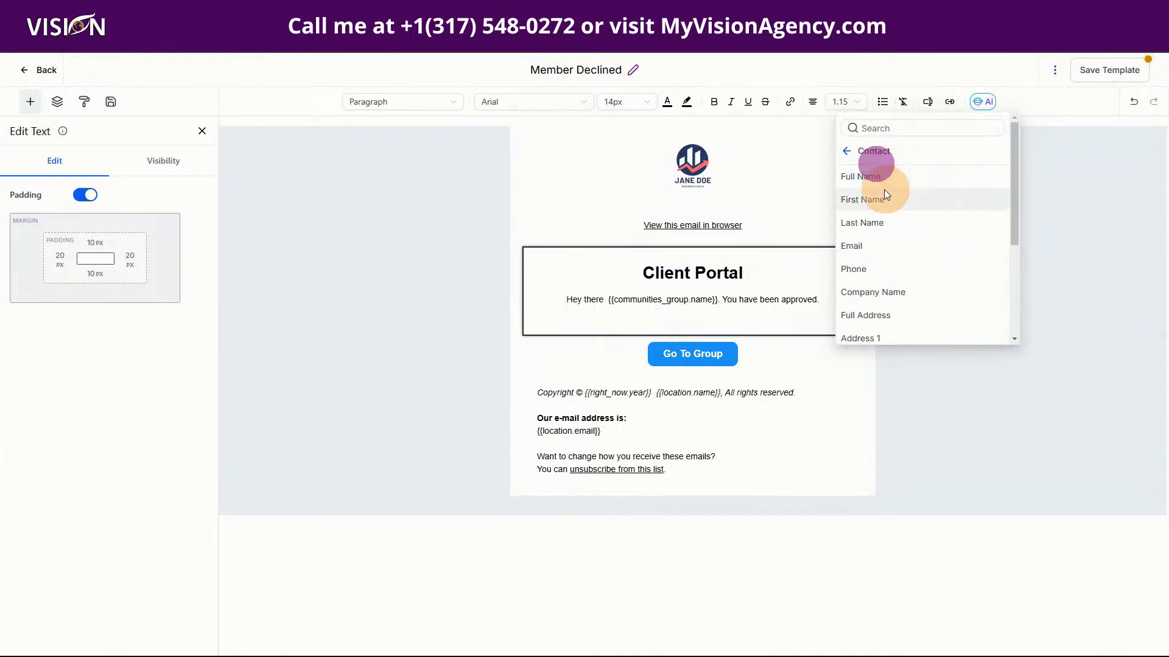
{"action": "left_click", "coordinate": [885, 196]}
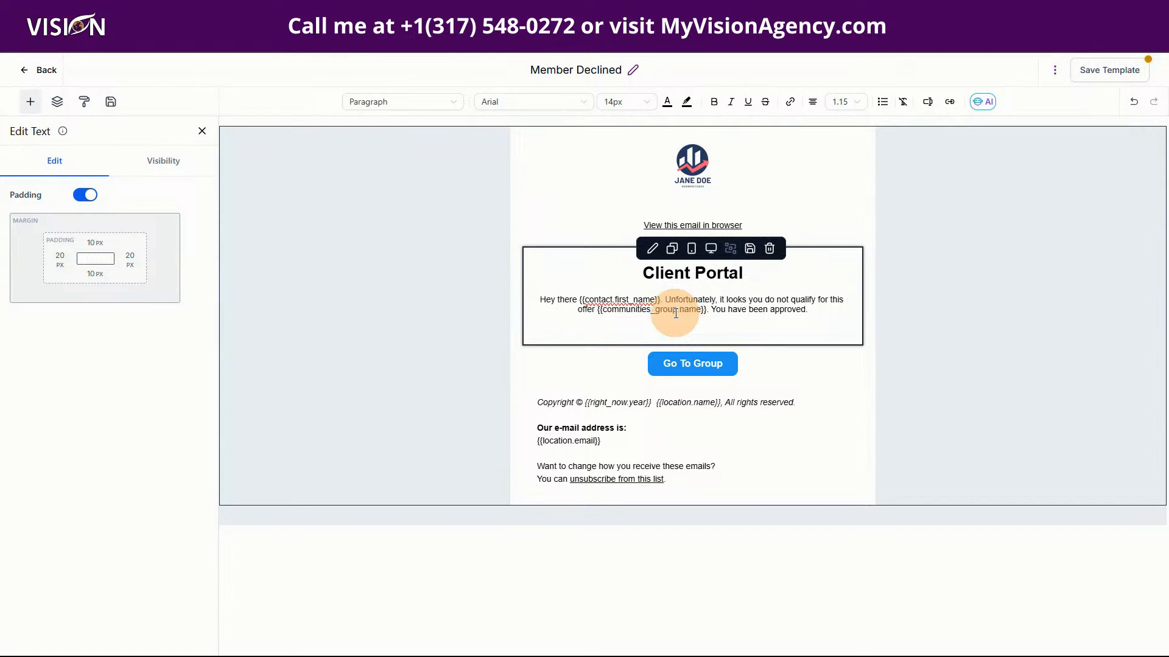
Continue the body with "Unfortunately, it looks you do not qualify for this offer." and delete the group-name field and approval sentence.
{"action": "type", "text": "."}
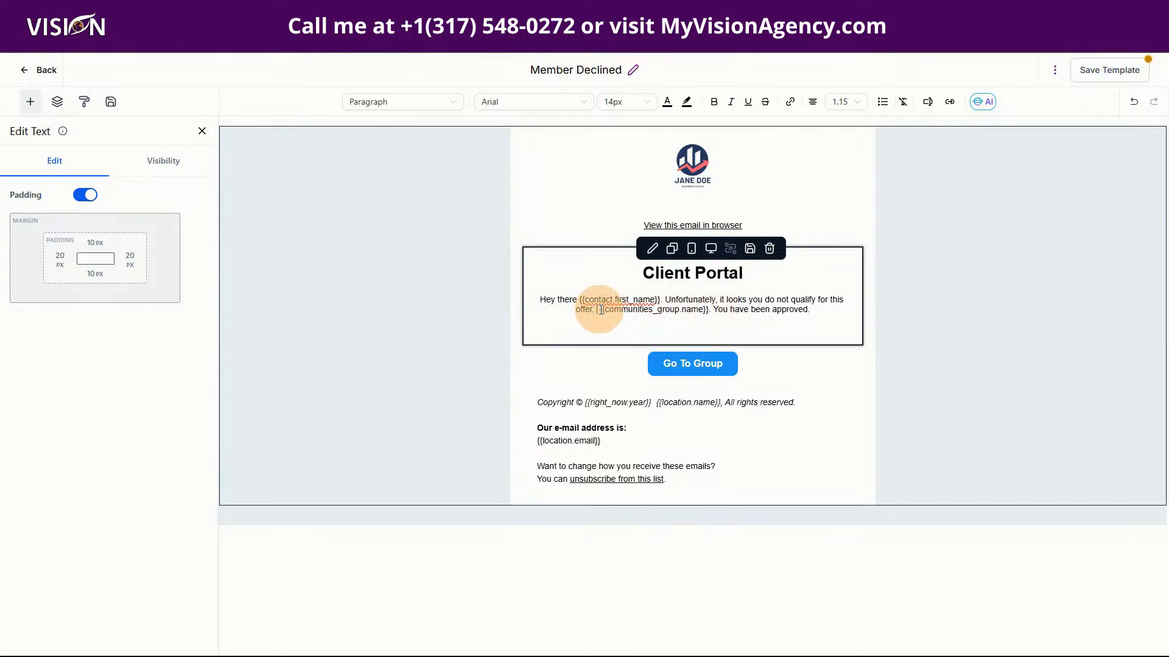
{"action": "left_click_drag", "start_coordinate": [600, 309], "coordinate": [826, 307]}
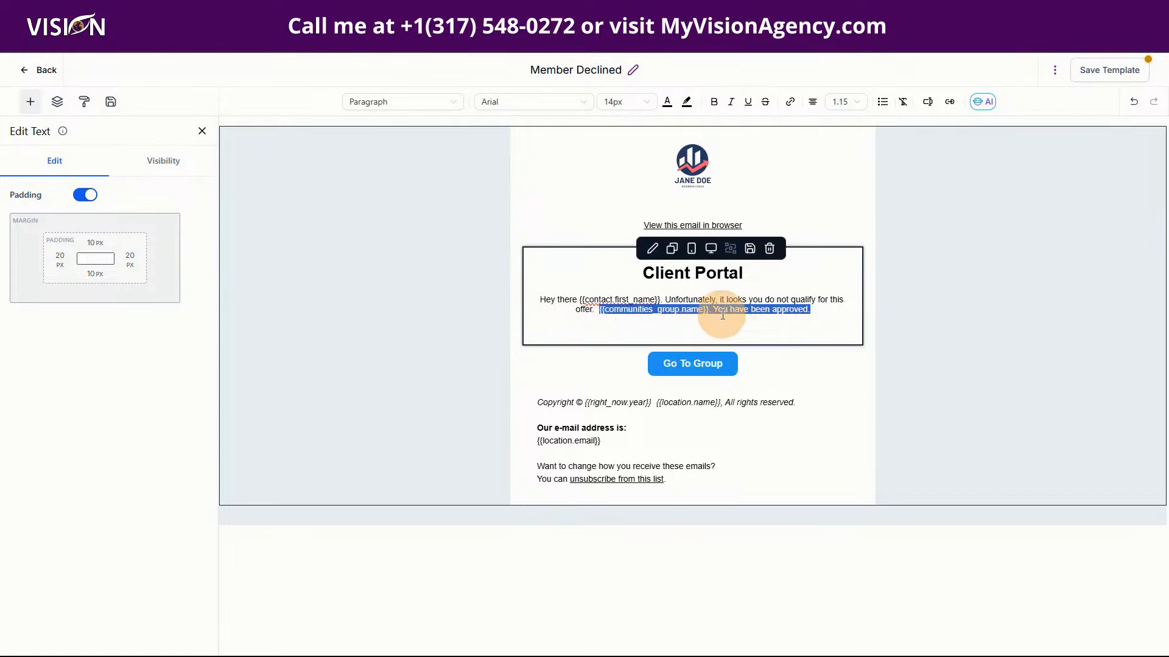
{"action": "key", "text": "BackSpace"}
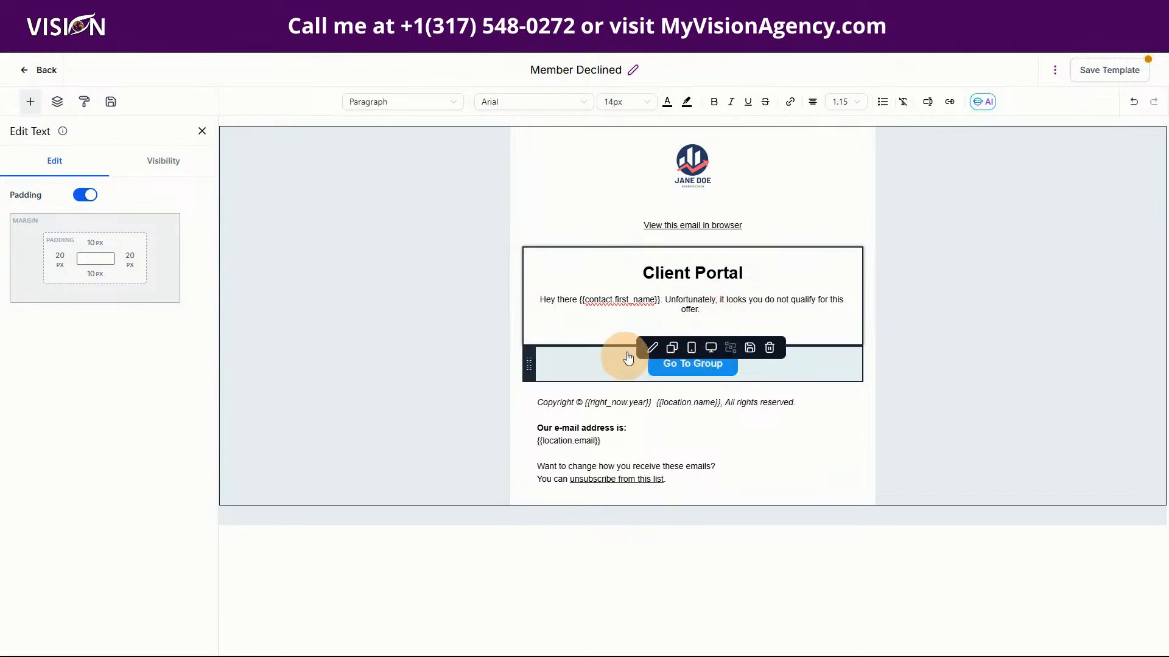
Change the Go To Group button's text to "Join Here".
{"action": "left_click", "coordinate": [660, 377]}
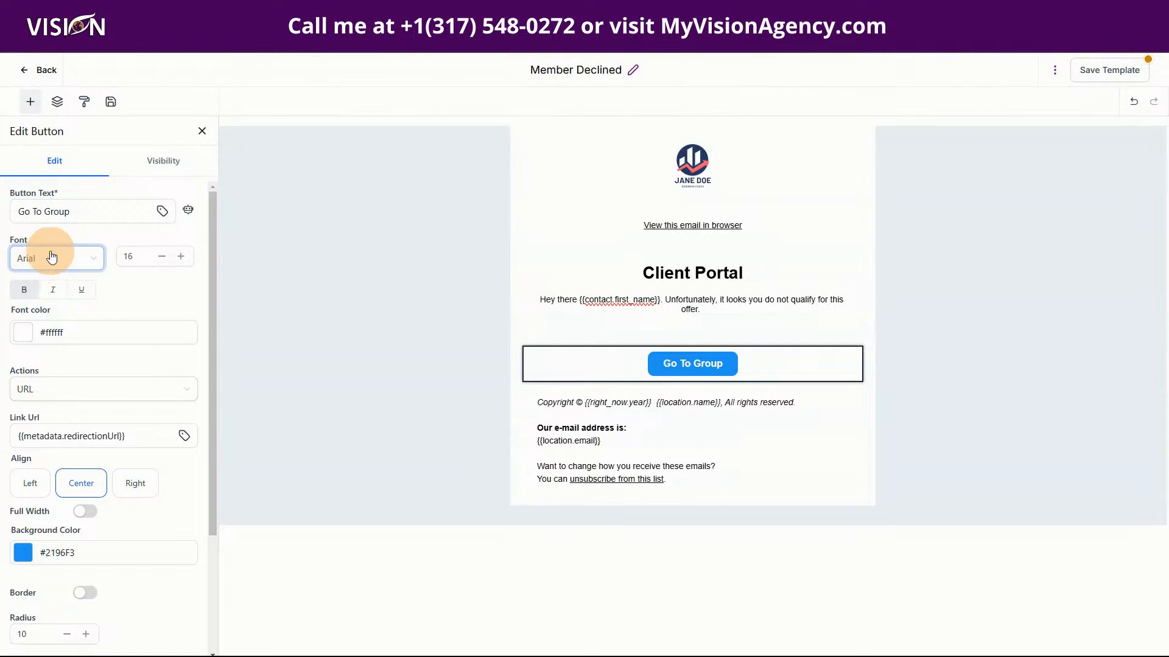
{"action": "left_click_drag", "start_coordinate": [87, 213], "coordinate": [3, 213]}
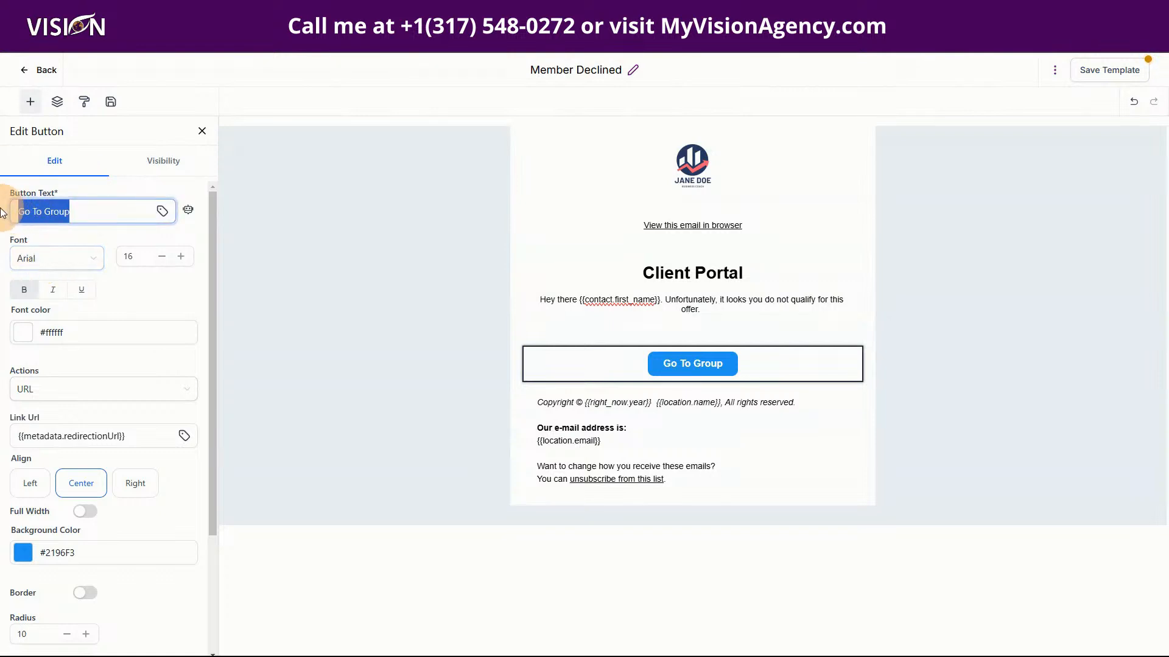
{"action": "type", "text": "Join "}
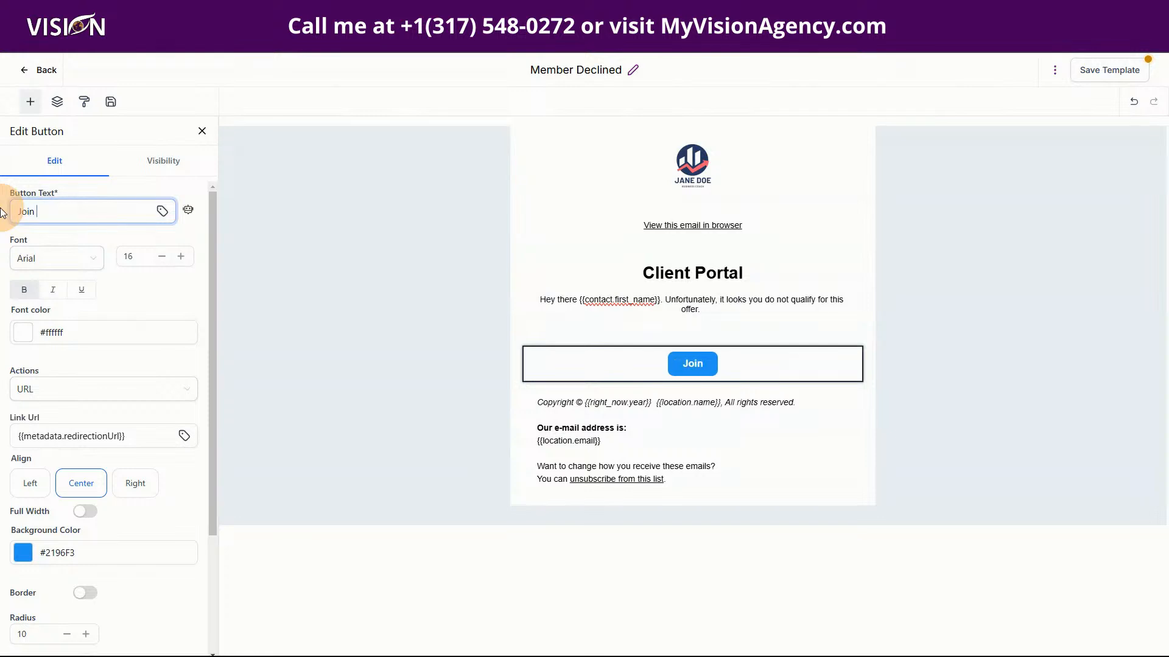
{"action": "type", "text": "Here"}
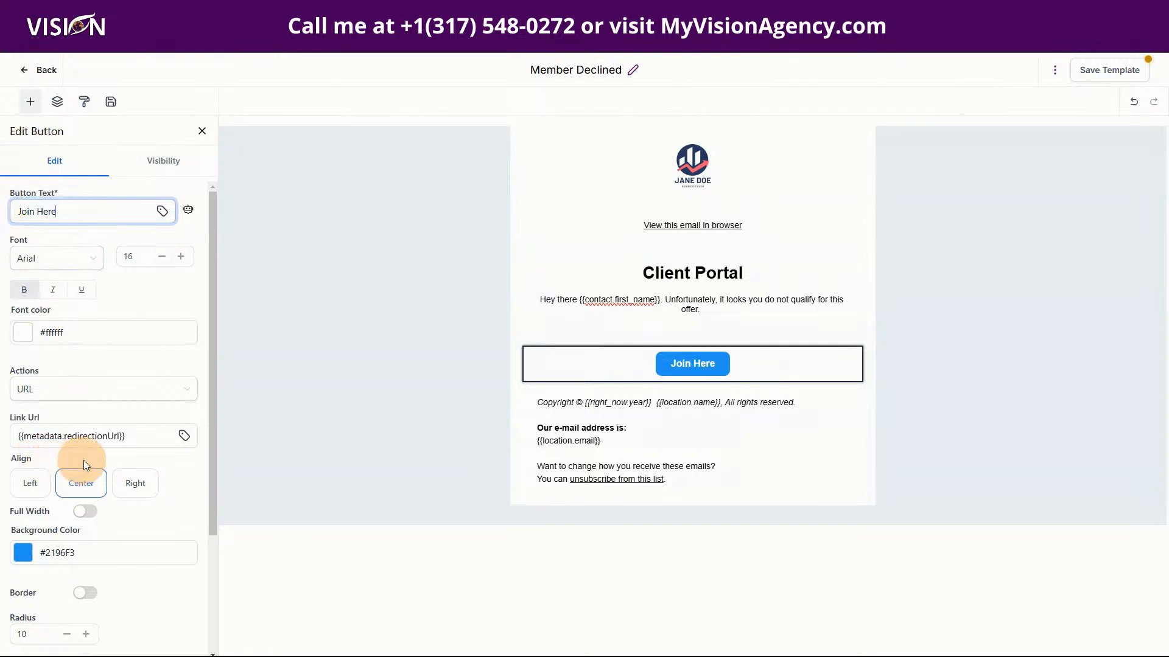
Replace the Join Here button's link URL with the "test" trigger link.
{"action": "left_click_drag", "start_coordinate": [125, 435], "coordinate": [2, 438]}
{"action": "key", "text": "BackSpace"}
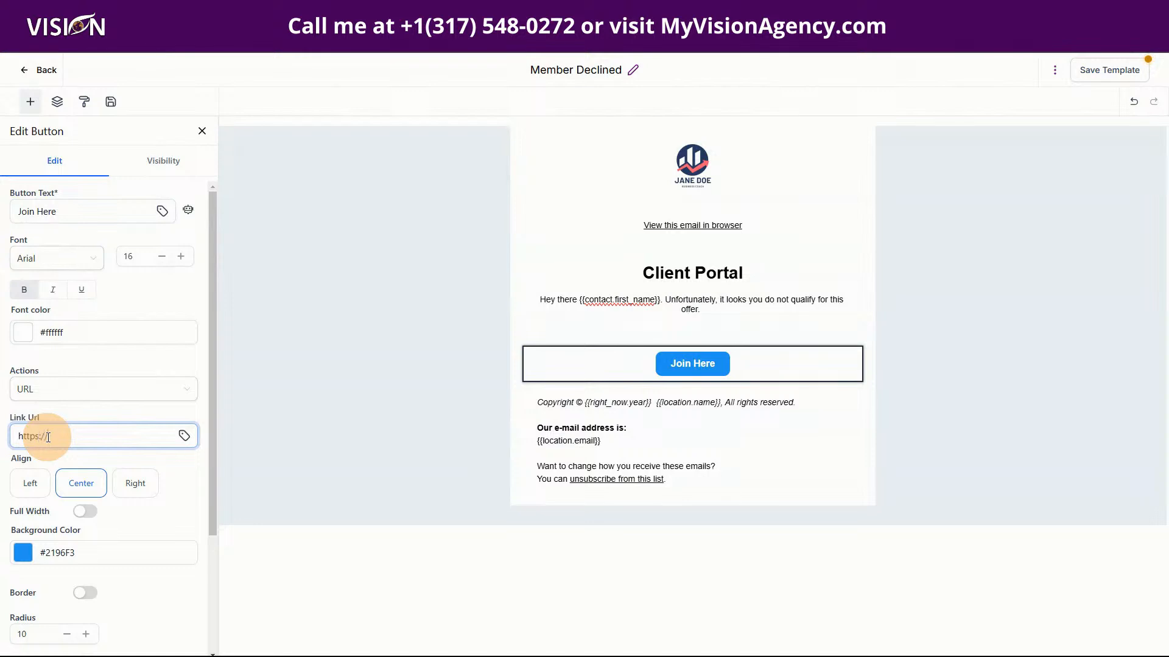
{"action": "left_click", "coordinate": [182, 436]}
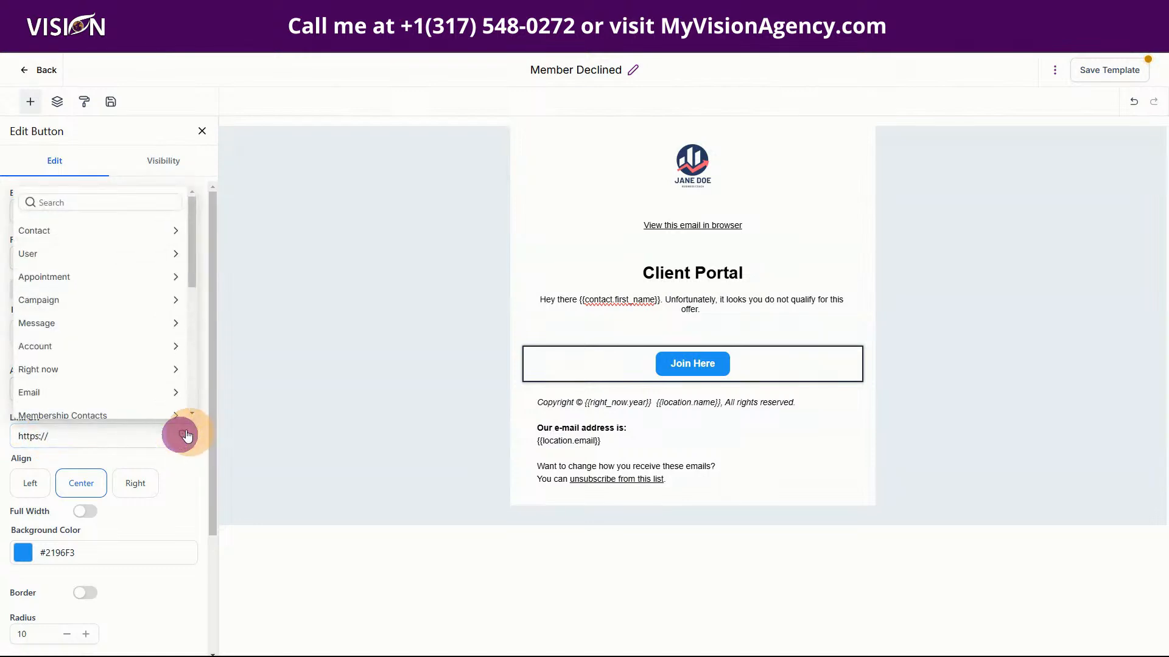
{"action": "scroll", "coordinate": [109, 311], "scroll_direction": "down", "scroll_amount": 5}
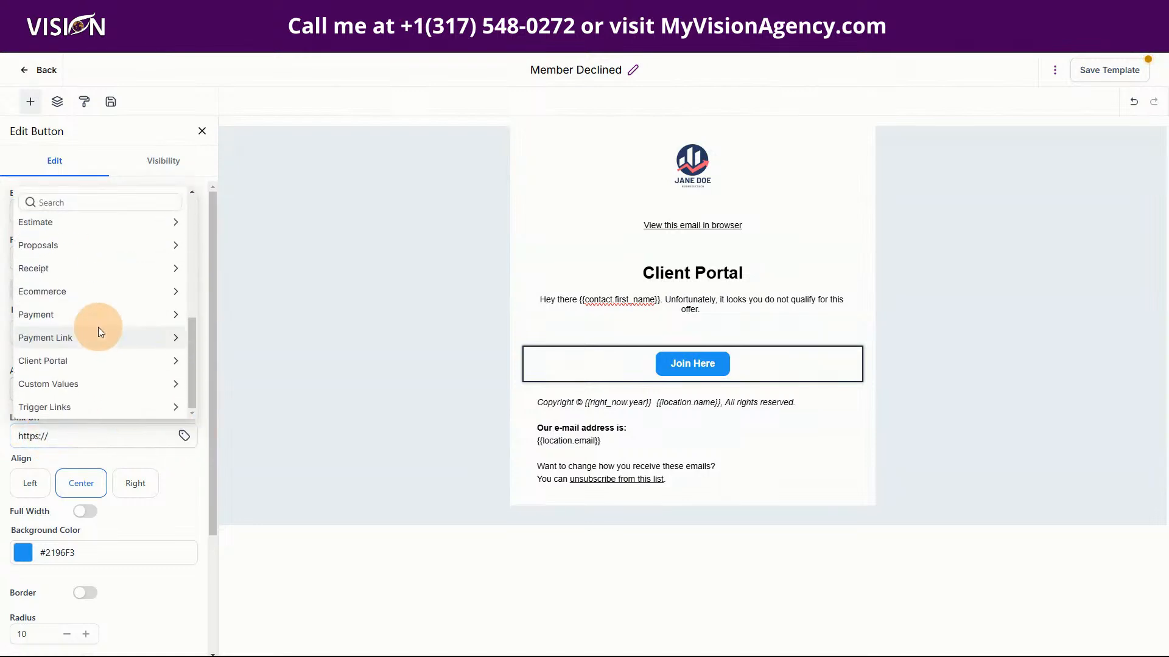
{"action": "left_click", "coordinate": [67, 404]}
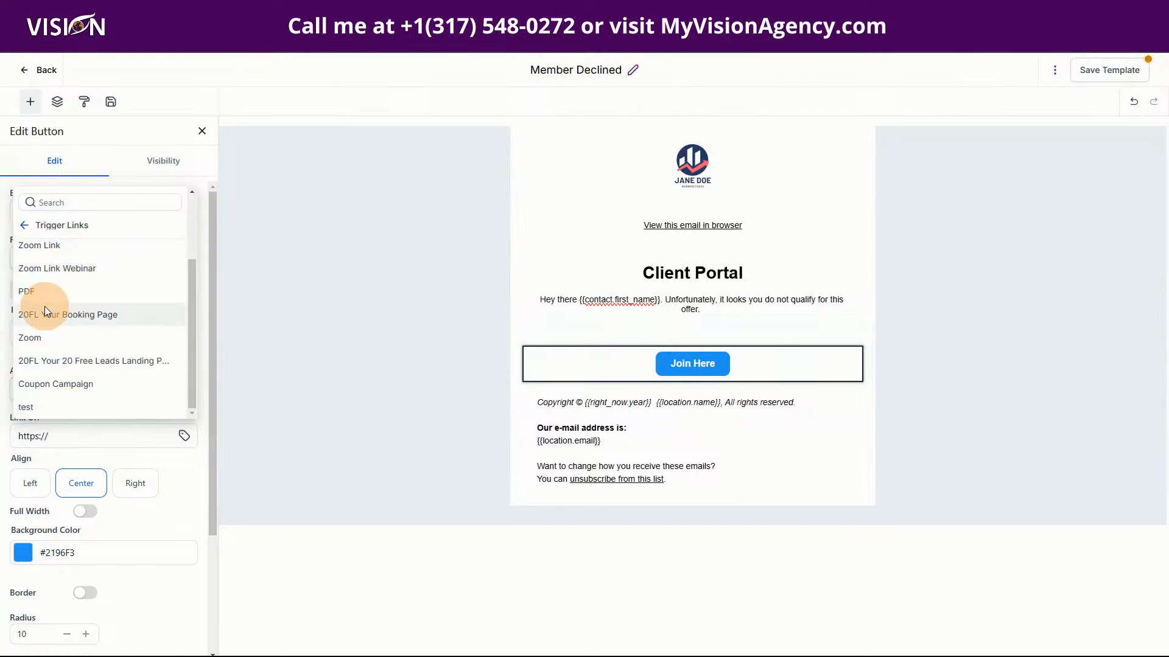
{"action": "scroll", "coordinate": [68, 281], "scroll_direction": "up", "scroll_amount": 2}
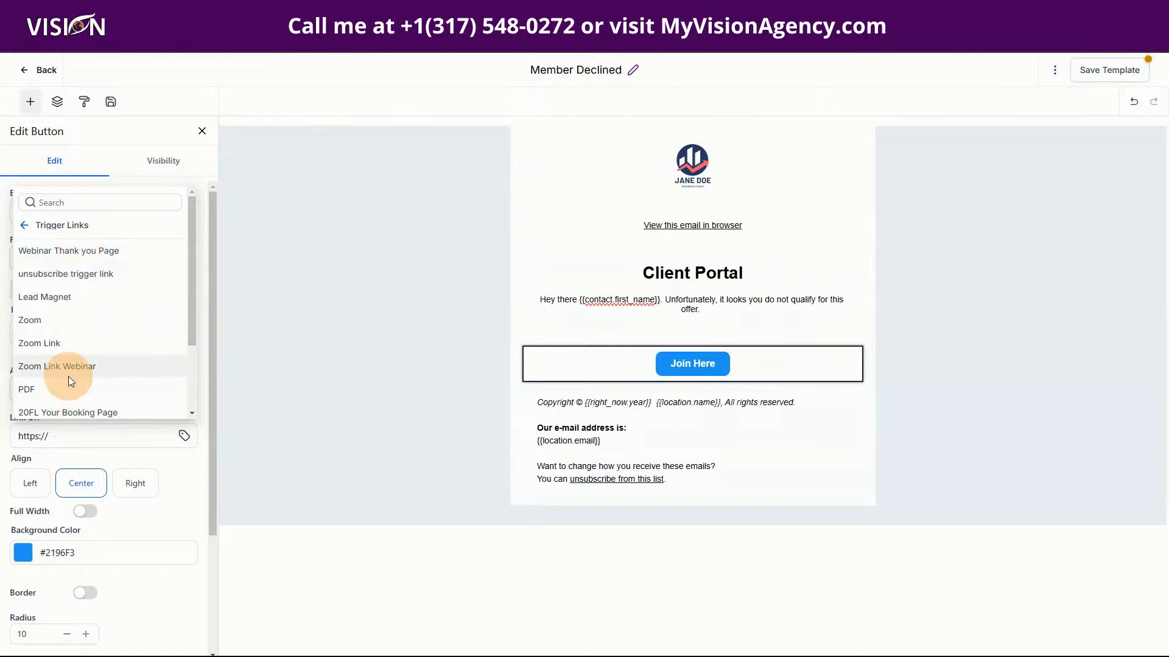
{"action": "scroll", "coordinate": [68, 376], "scroll_direction": "down", "scroll_amount": 2}
{"action": "left_click", "coordinate": [52, 405]}
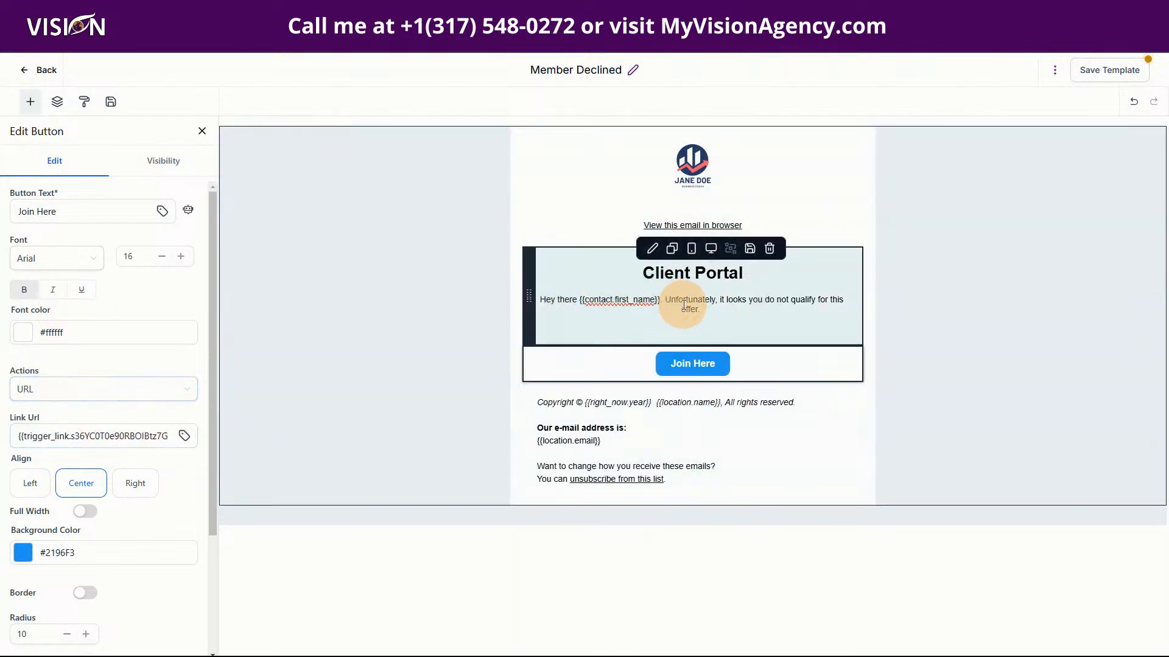
Save the Member Declined template and dismiss the notification.
{"action": "left_click", "coordinate": [726, 319]}
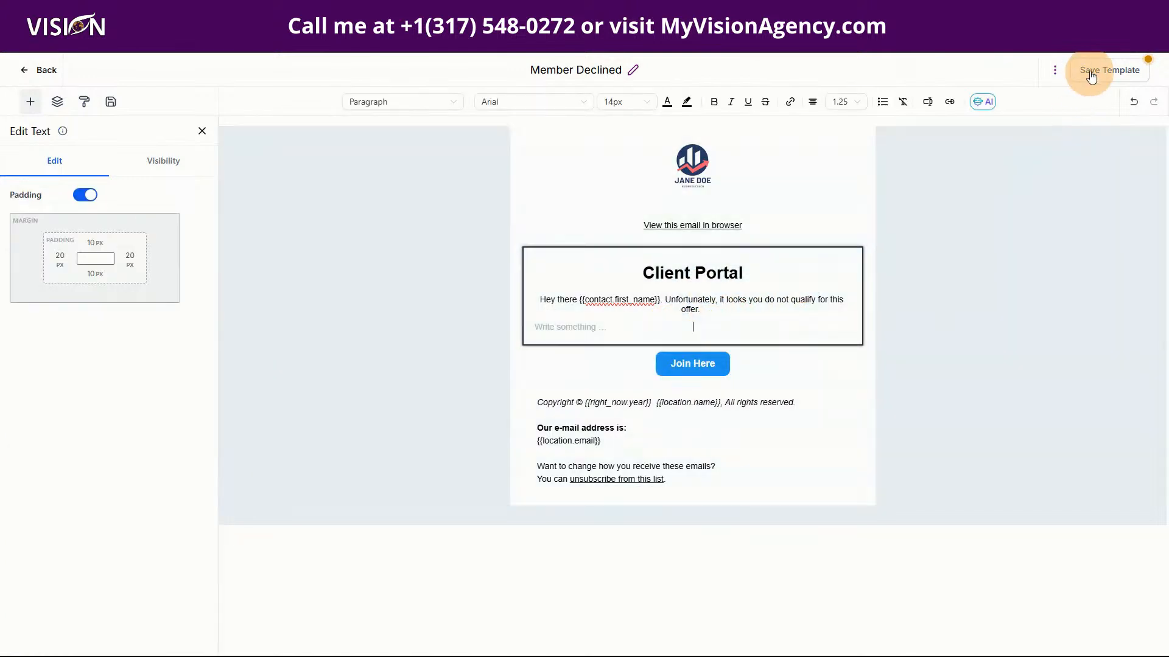
{"action": "left_click", "coordinate": [1091, 74]}
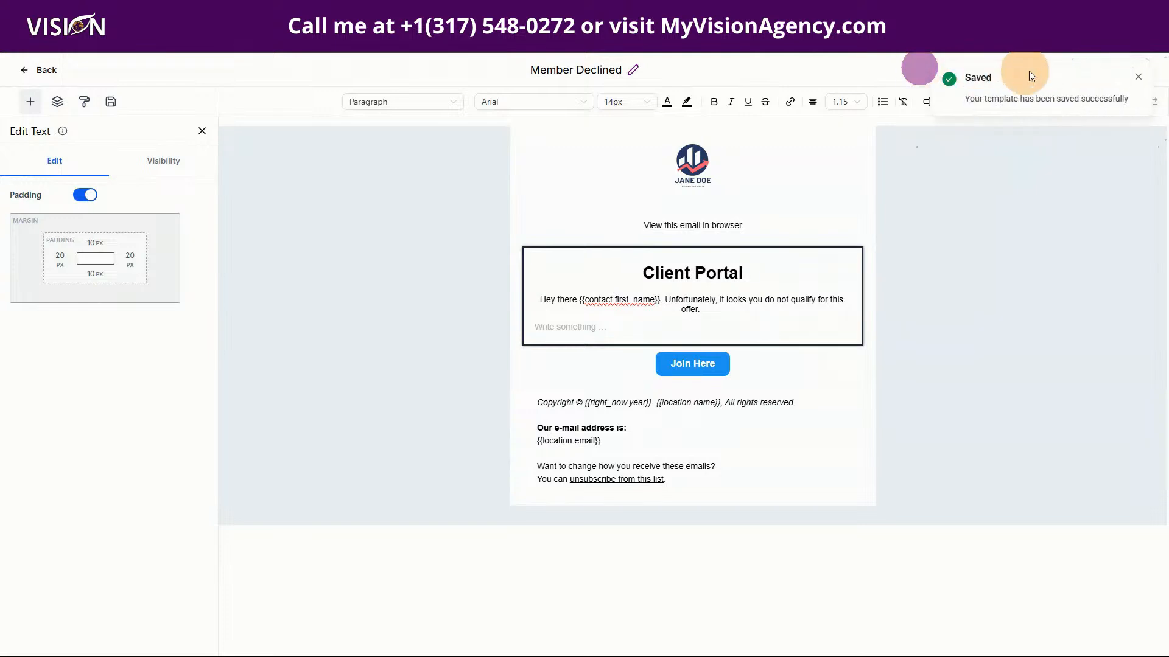
{"action": "left_click", "coordinate": [1138, 77]}
In the template settings, change the email subject to "Oops! Sorry {{contact.first_name}}...".
{"action": "left_click", "coordinate": [1056, 71]}
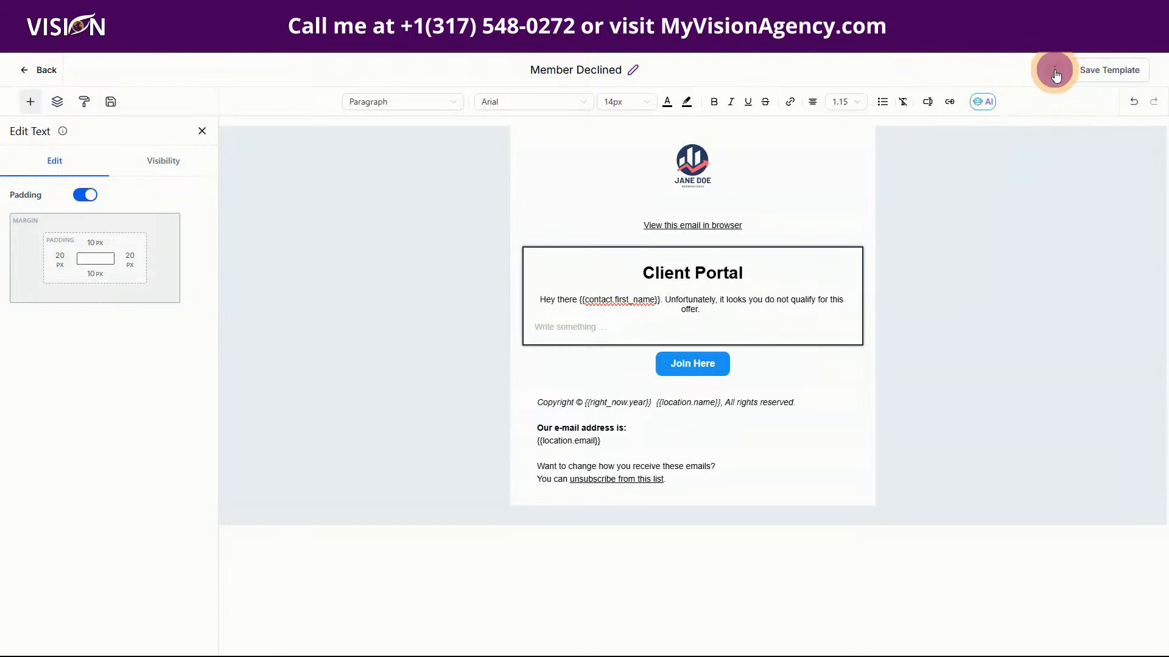
{"action": "left_click", "coordinate": [1028, 159]}
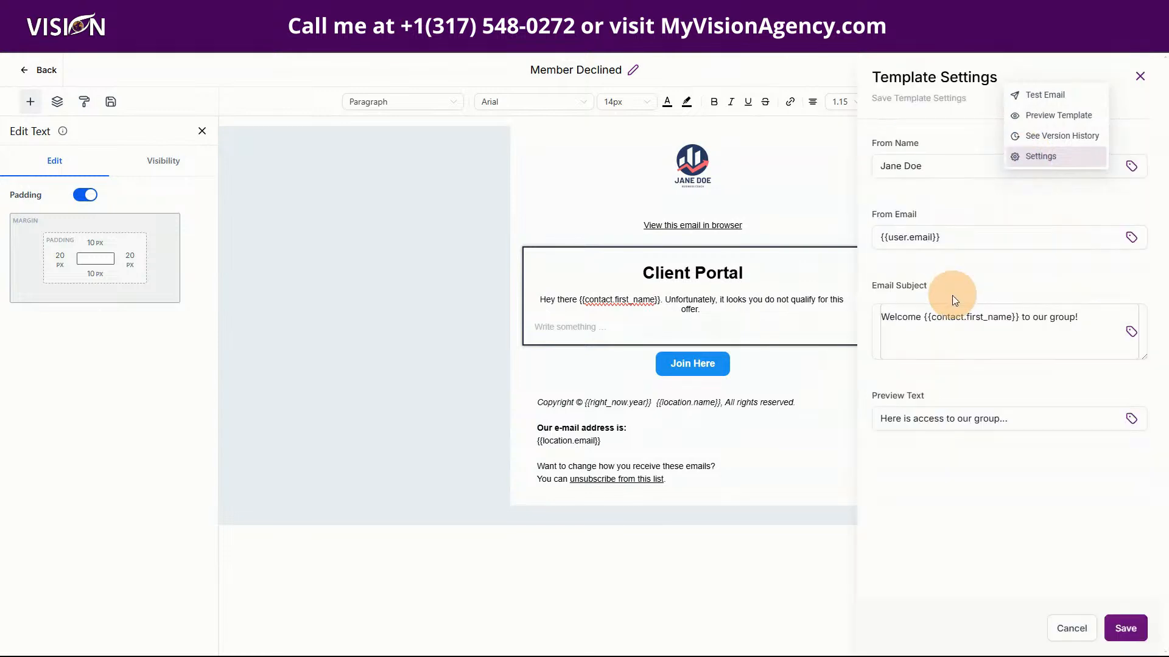
{"action": "left_click", "coordinate": [952, 298]}
{"action": "left_click", "coordinate": [1074, 315]}
{"action": "left_click_drag", "start_coordinate": [1074, 315], "coordinate": [1020, 320]}
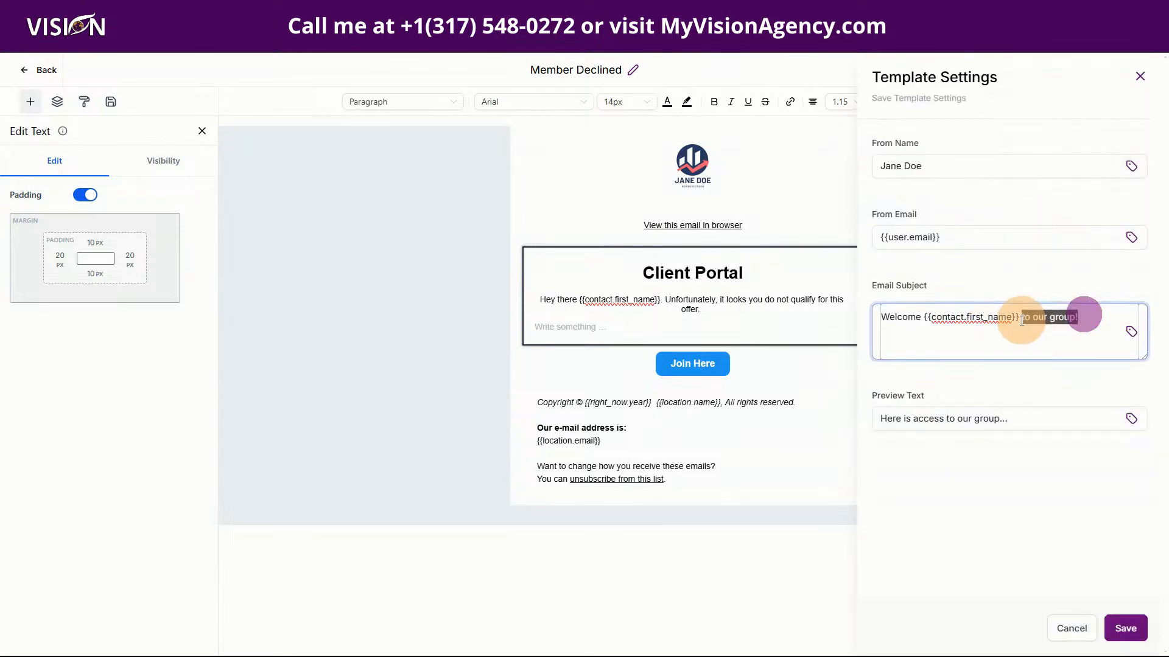
{"action": "left_click_drag", "start_coordinate": [920, 317], "coordinate": [877, 321]}
{"action": "type", "text": "O"}
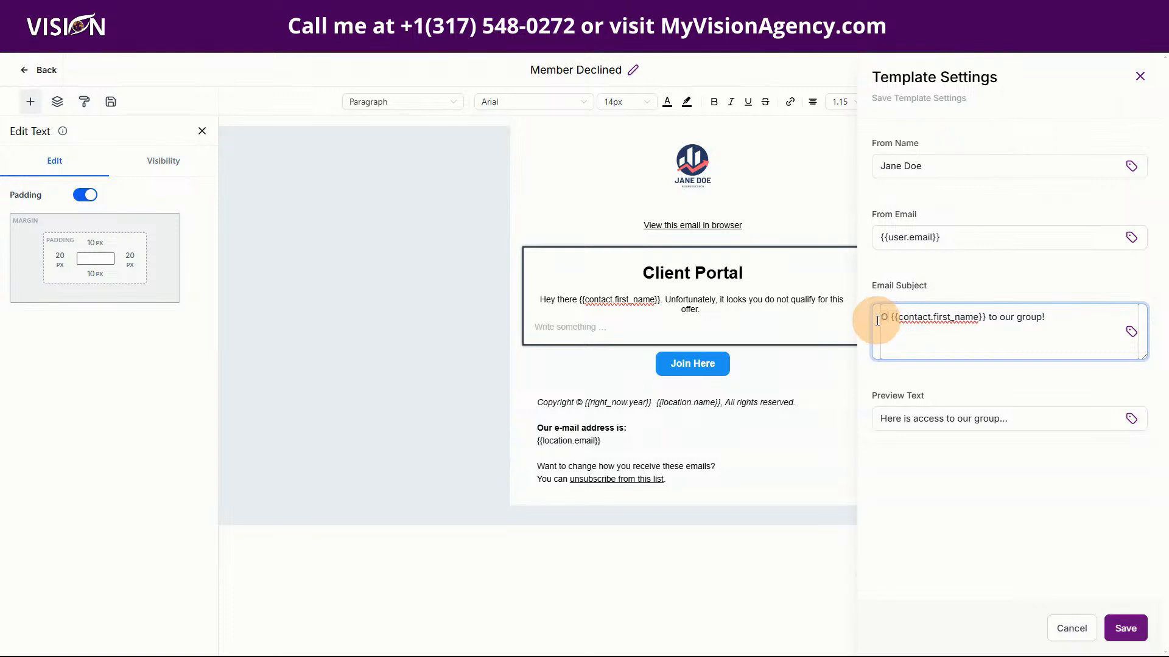
{"action": "type", "text": "ops"}
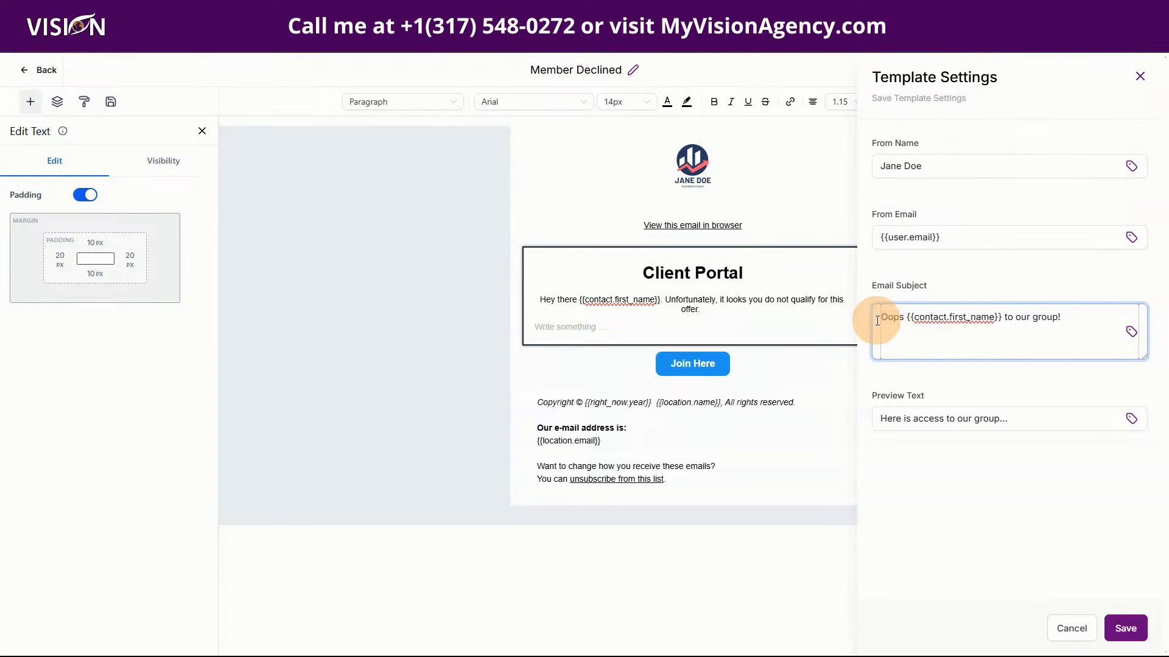
{"action": "type", "text": "! Sorry"}
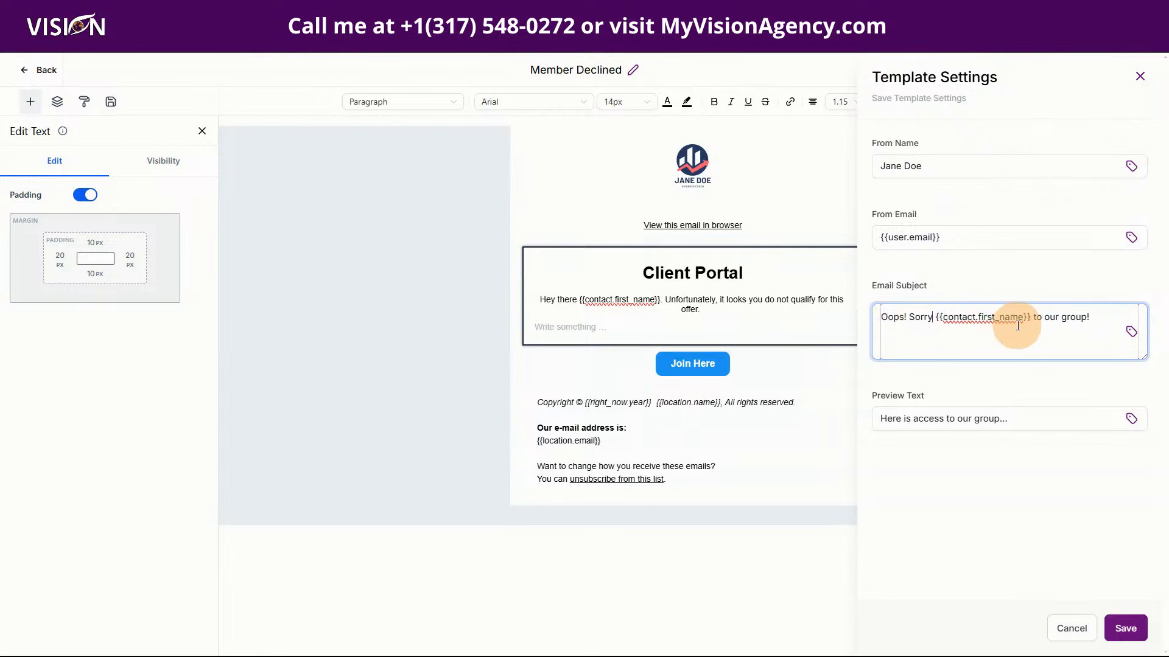
{"action": "key", "text": "BackSpace"}
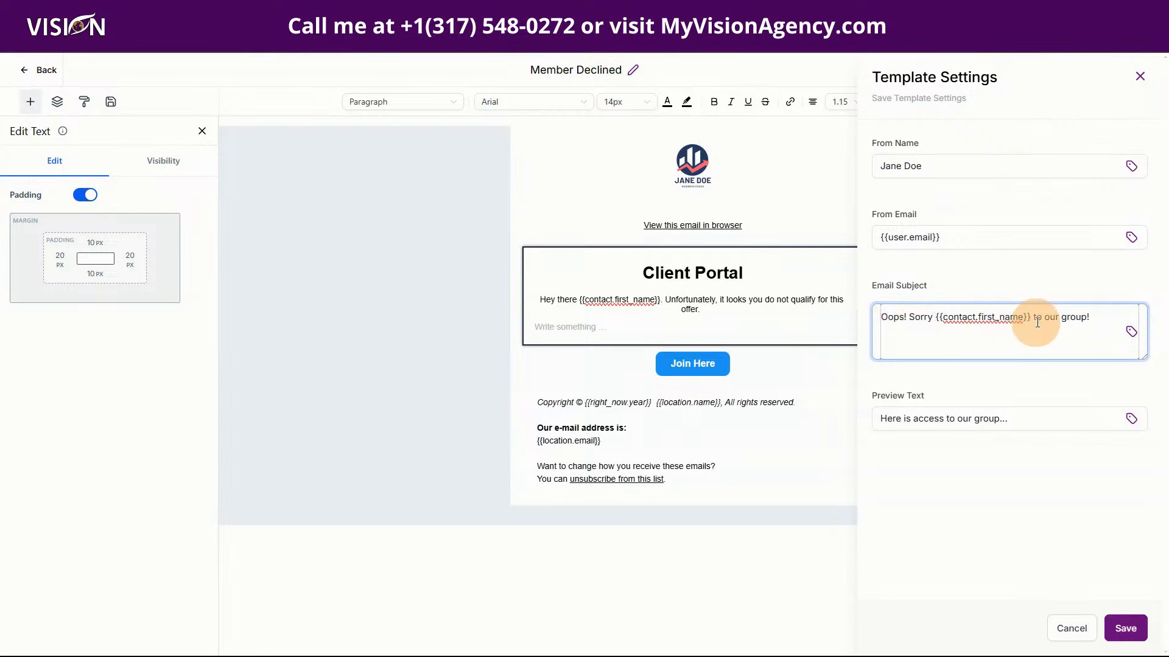
{"action": "left_click", "coordinate": [1033, 322]}
{"action": "left_click_drag", "start_coordinate": [1033, 322], "coordinate": [1109, 321]}
{"action": "key", "text": "BackSpace"}
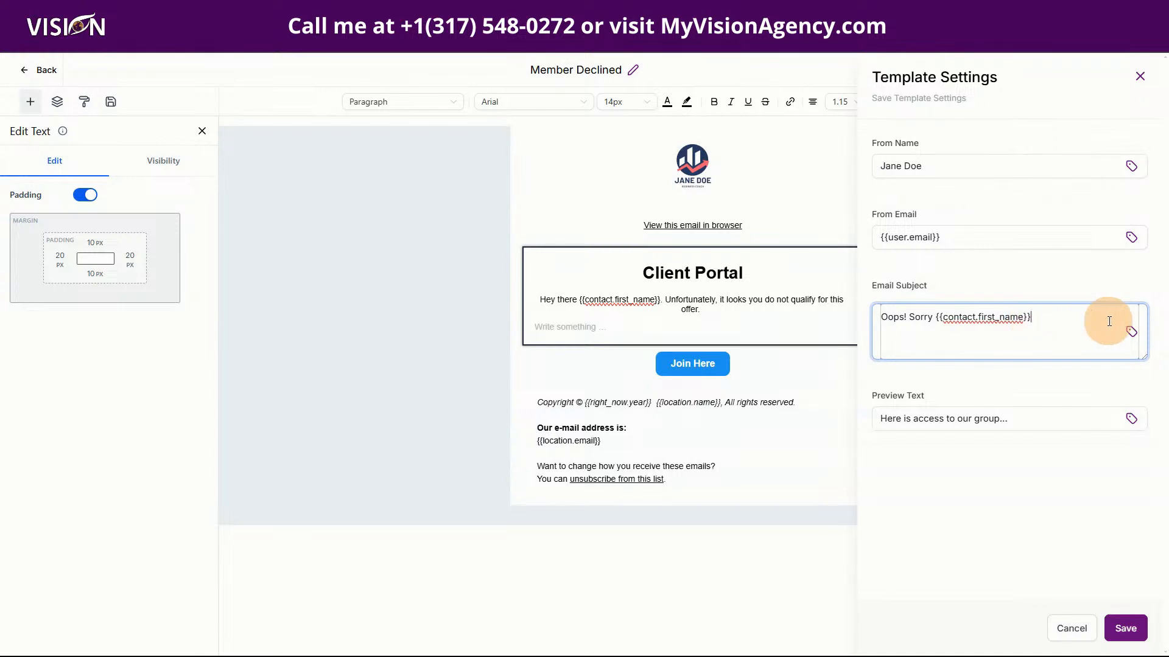
Replace the Member Declined template's preview text with "It looks like there was an issue...".
{"action": "left_click_drag", "start_coordinate": [1017, 418], "coordinate": [871, 422]}
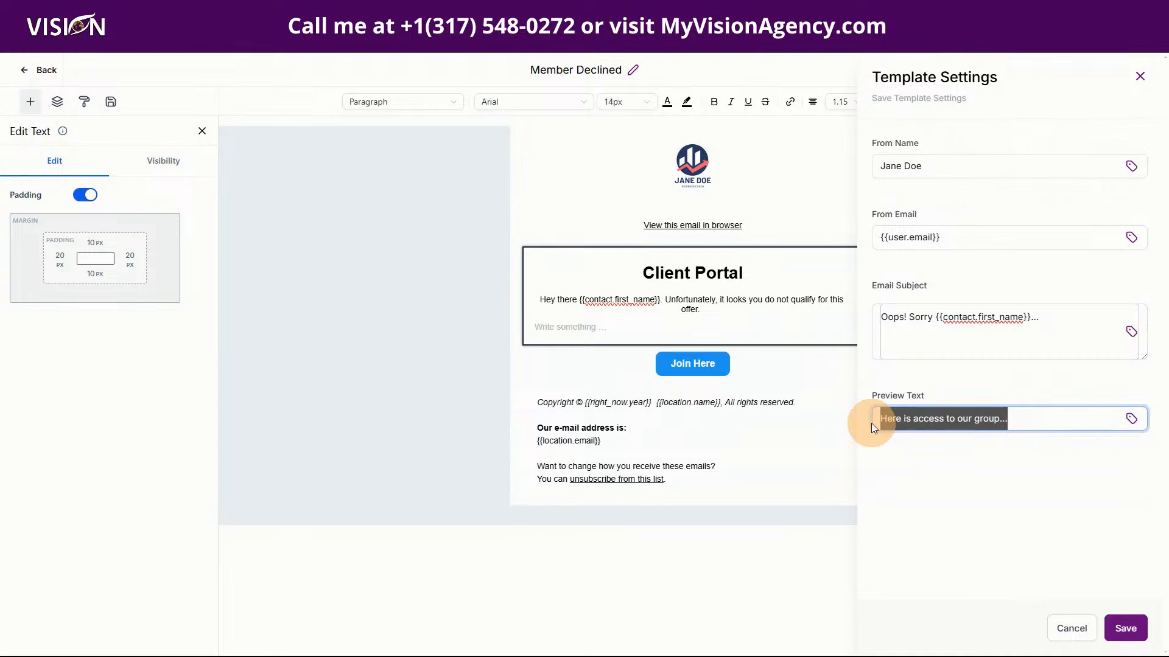
{"action": "type", "text": "It looks like "}
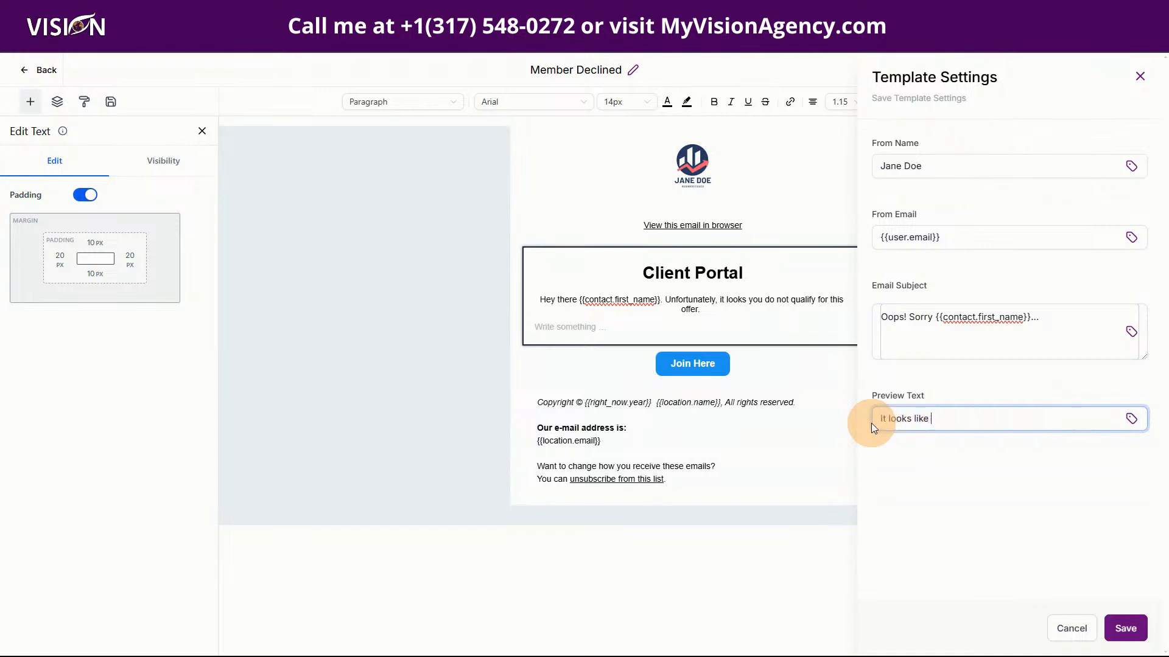
{"action": "type", "text": "there was an issue...."}
{"action": "key", "text": "BackSpace"}
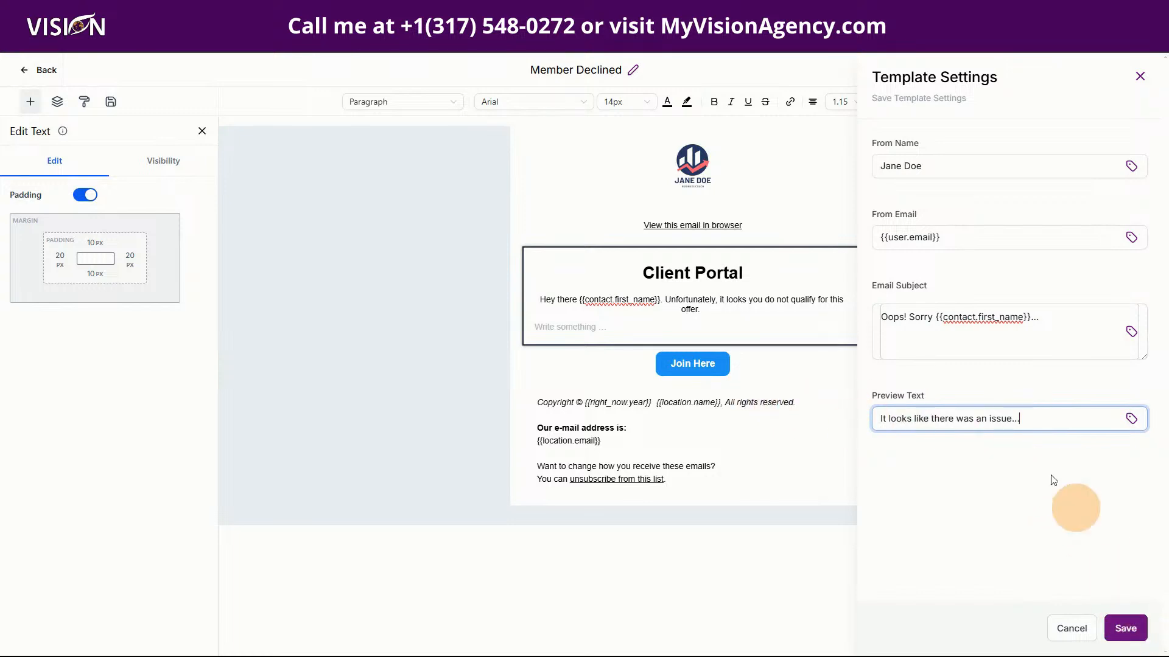
Save the template settings and the Member Declined template, then leave the template editor.
{"action": "left_click", "coordinate": [1120, 630]}
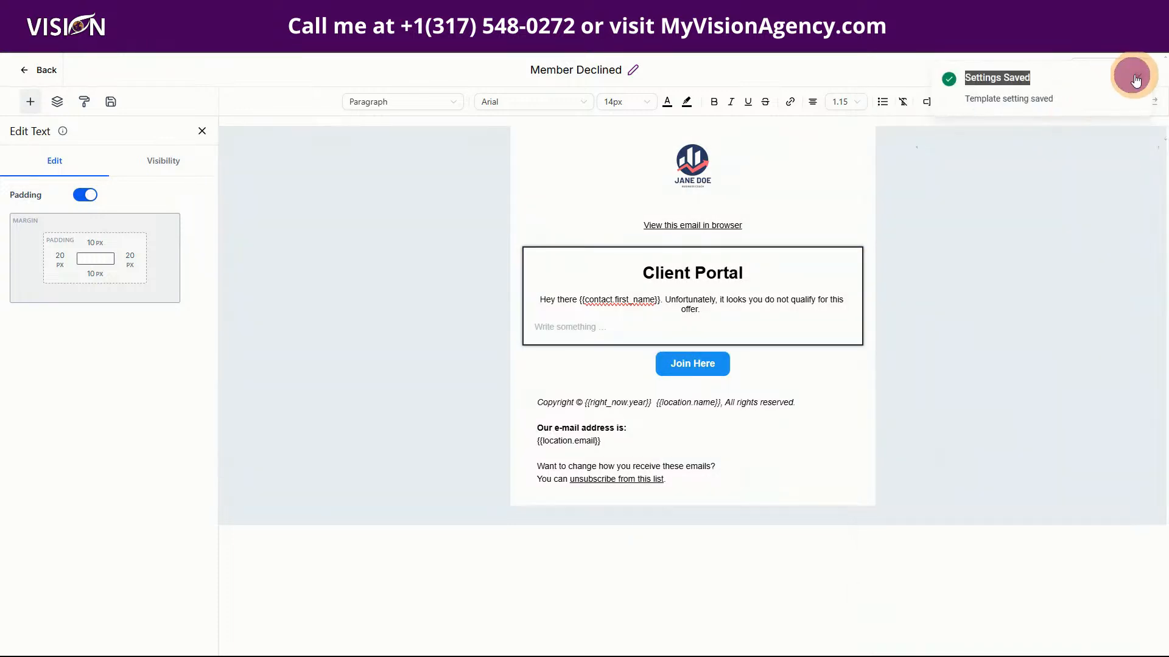
{"action": "left_click", "coordinate": [1111, 68]}
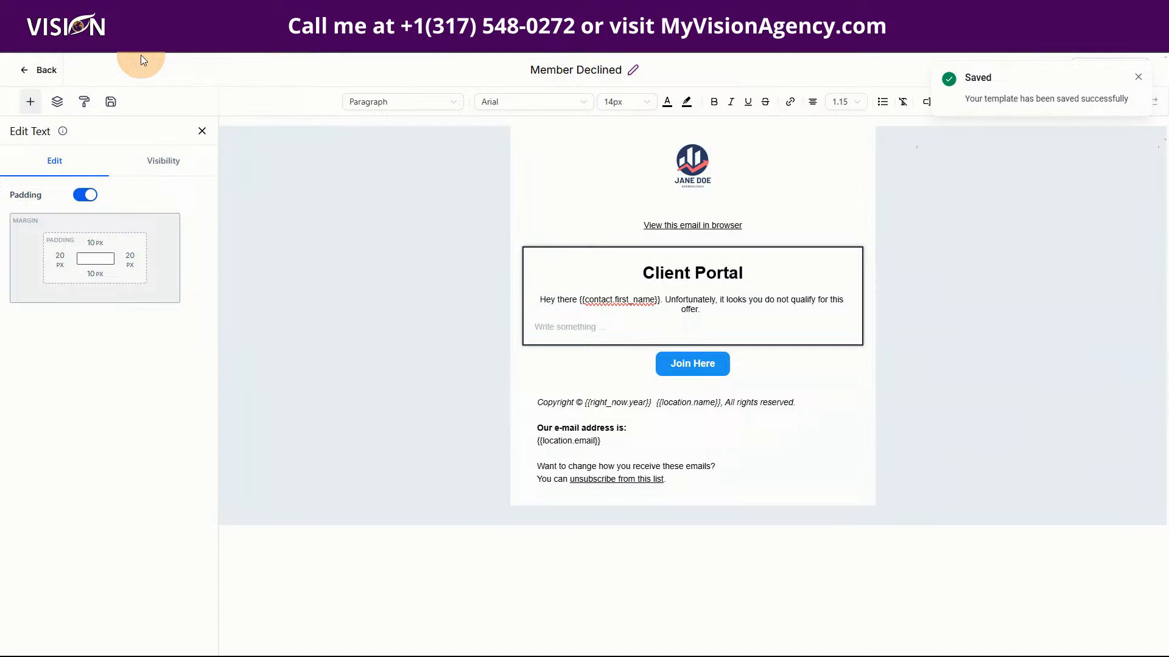
{"action": "left_click", "coordinate": [46, 70]}
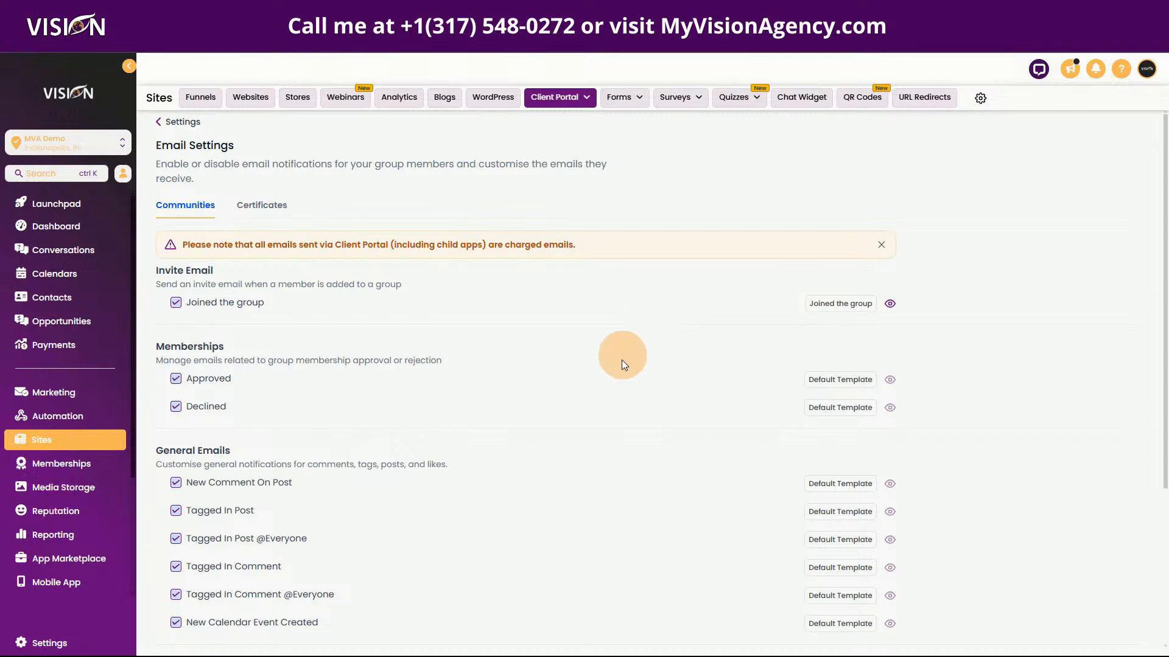
In the client portal's community email settings, assign the Member Approved template to the Approved membership email and save.
{"action": "left_click", "coordinate": [828, 379]}
{"action": "left_click", "coordinate": [536, 368]}
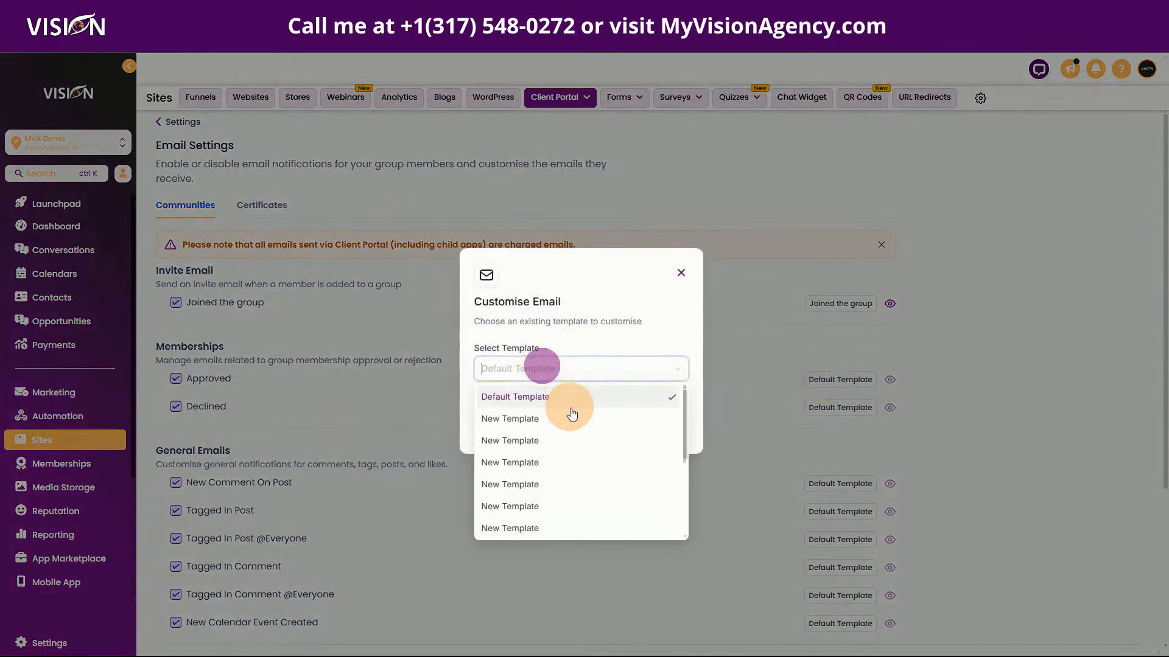
{"action": "scroll", "coordinate": [566, 450], "scroll_direction": "down", "scroll_amount": 5}
{"action": "left_click", "coordinate": [555, 505]}
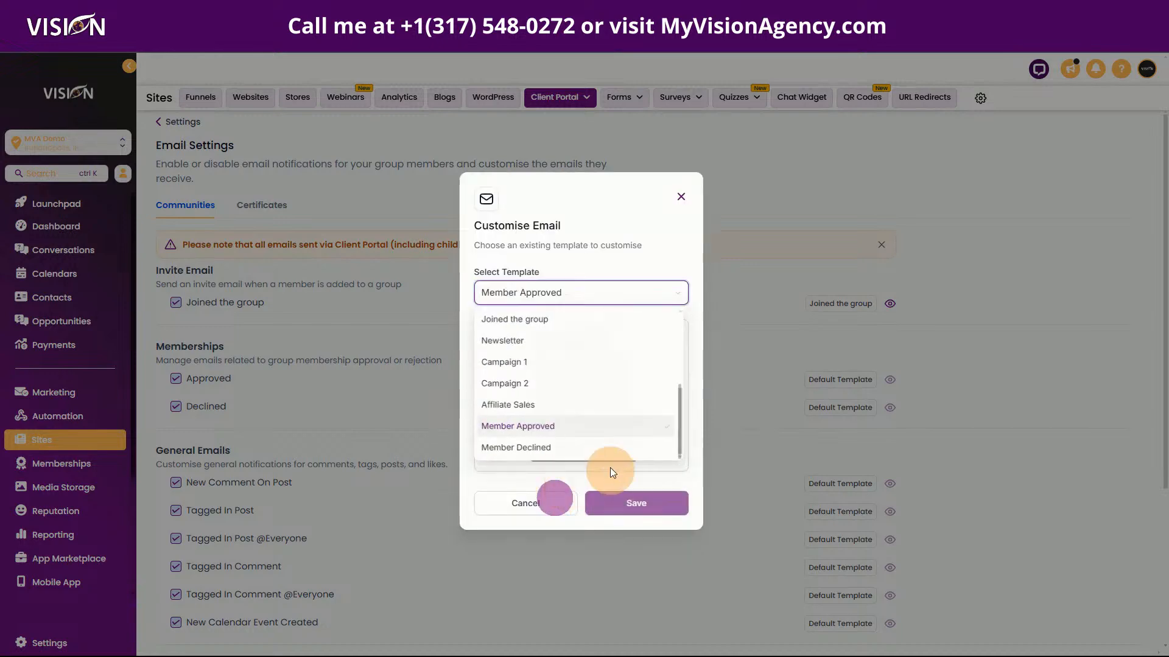
{"action": "left_click", "coordinate": [637, 500]}
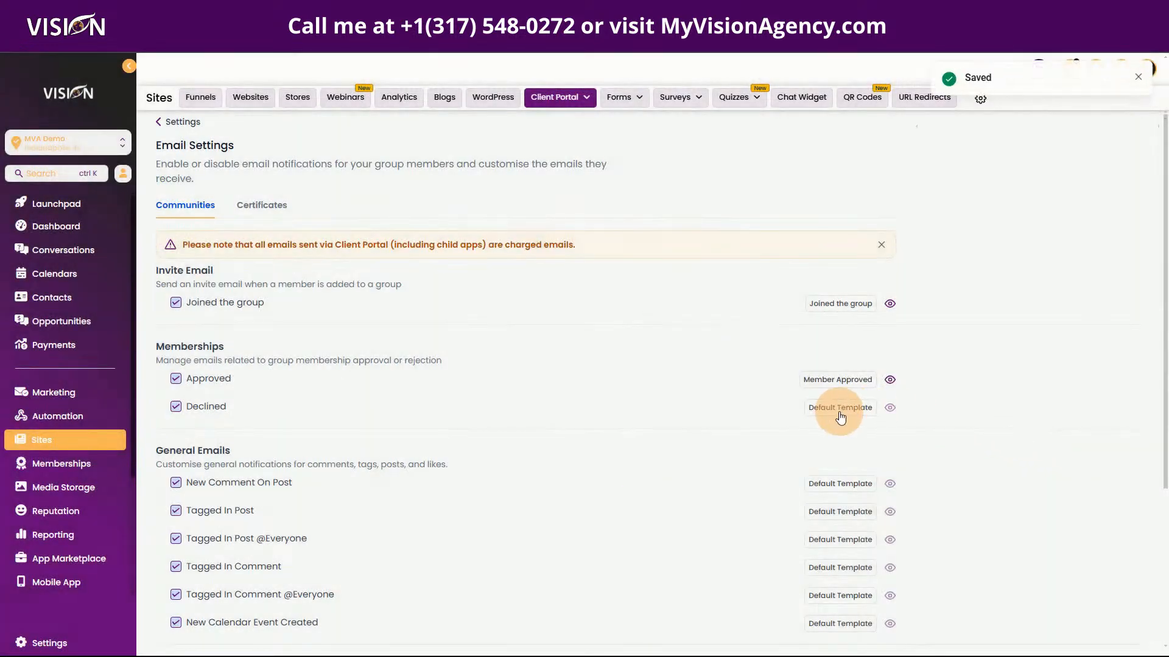
Assign the Member Declined template to the Declined membership email and save.
{"action": "left_click", "coordinate": [834, 410]}
{"action": "left_click", "coordinate": [555, 367]}
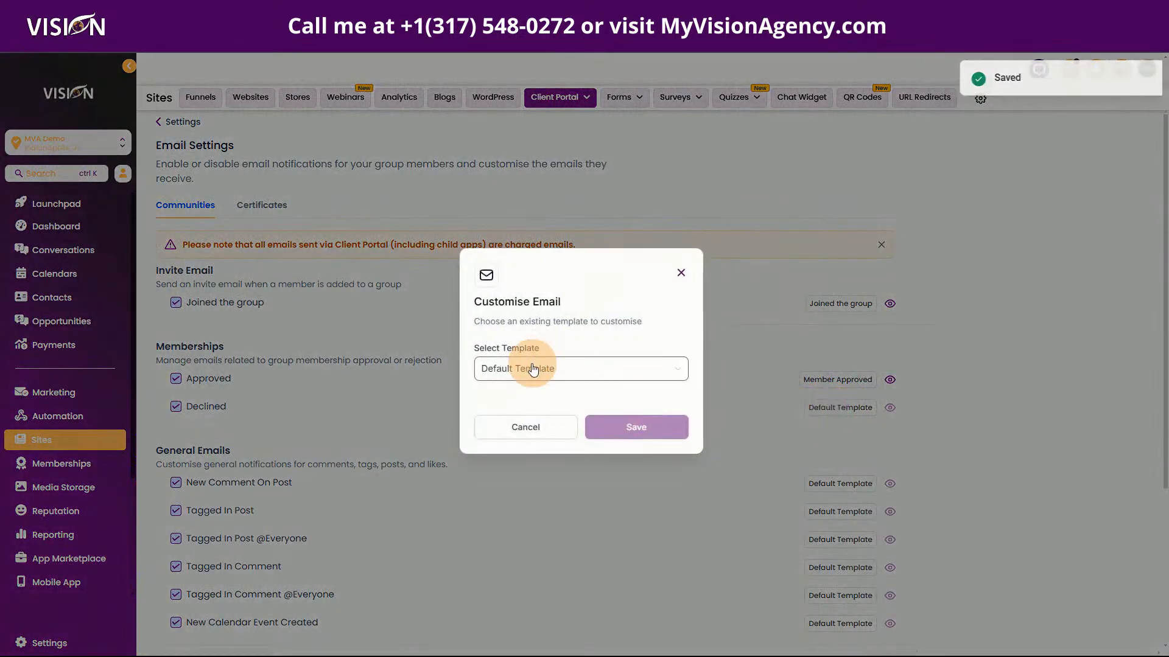
{"action": "scroll", "coordinate": [563, 475], "scroll_direction": "down", "scroll_amount": 5}
{"action": "left_click", "coordinate": [541, 526]}
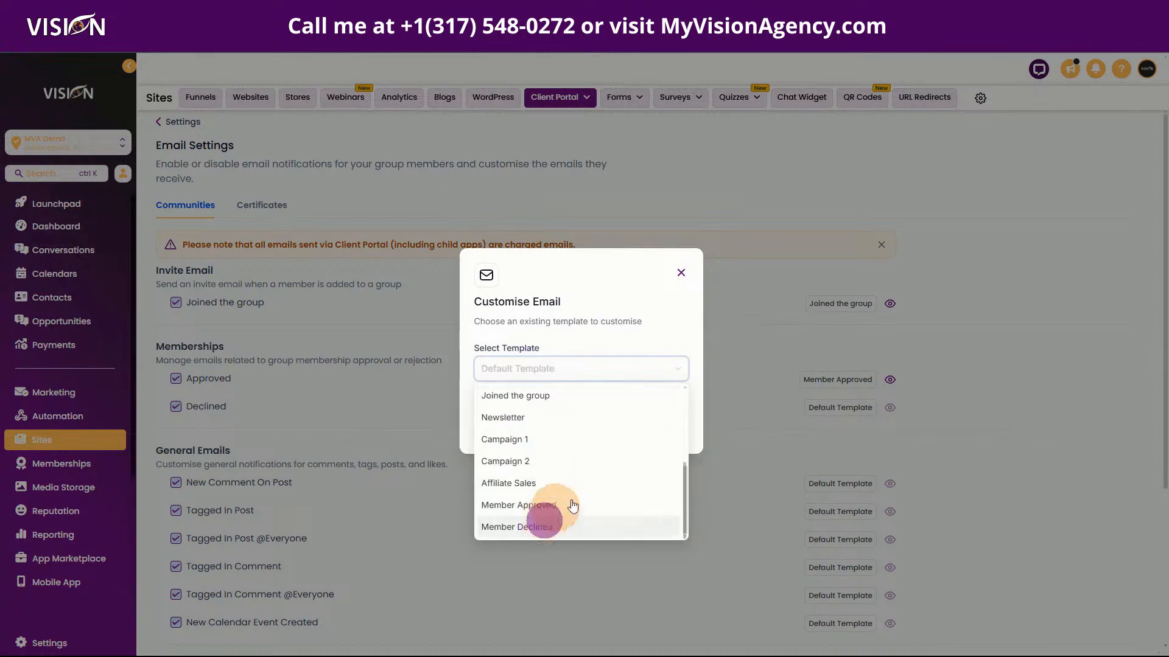
{"action": "left_click", "coordinate": [648, 496]}
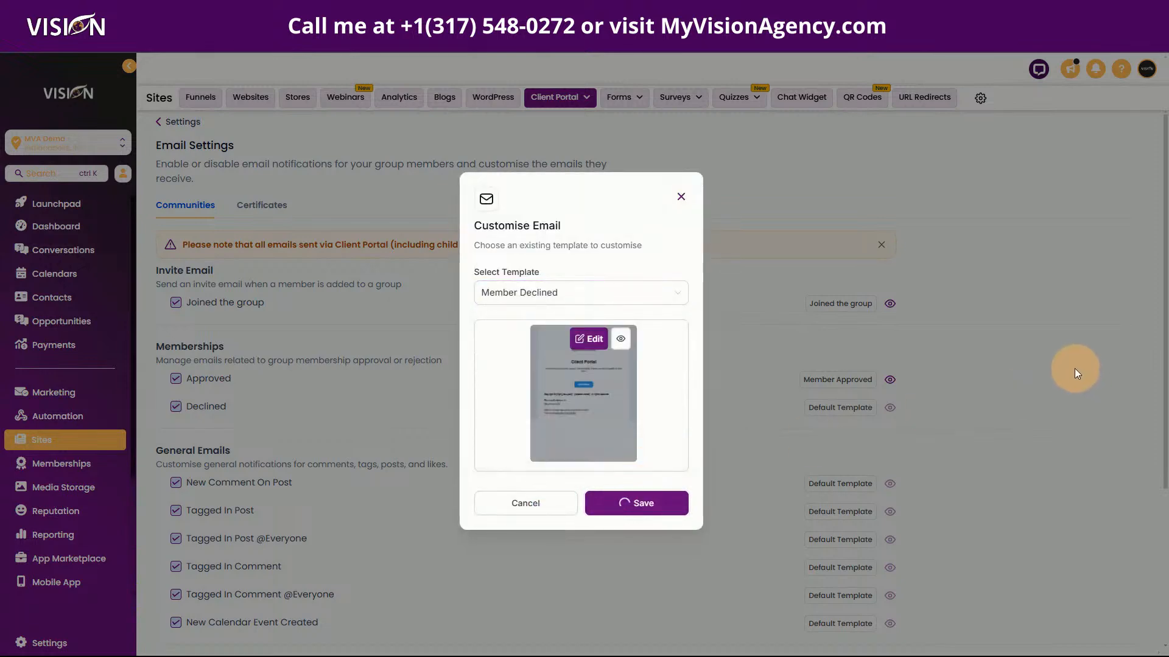
{"action": "scroll", "coordinate": [596, 457], "scroll_direction": "down", "scroll_amount": 3}
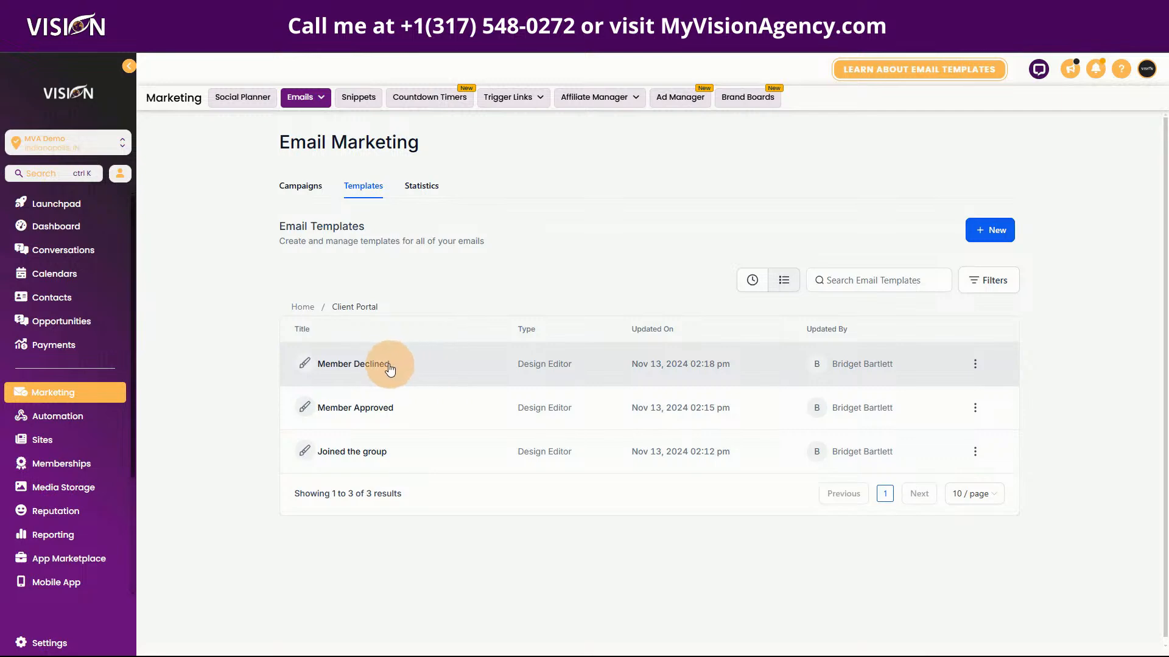
Clone the "Joined the group" email template in the Client Portal folder as "New Comment post".
{"action": "left_click", "coordinate": [975, 453]}
{"action": "left_click", "coordinate": [943, 301]}
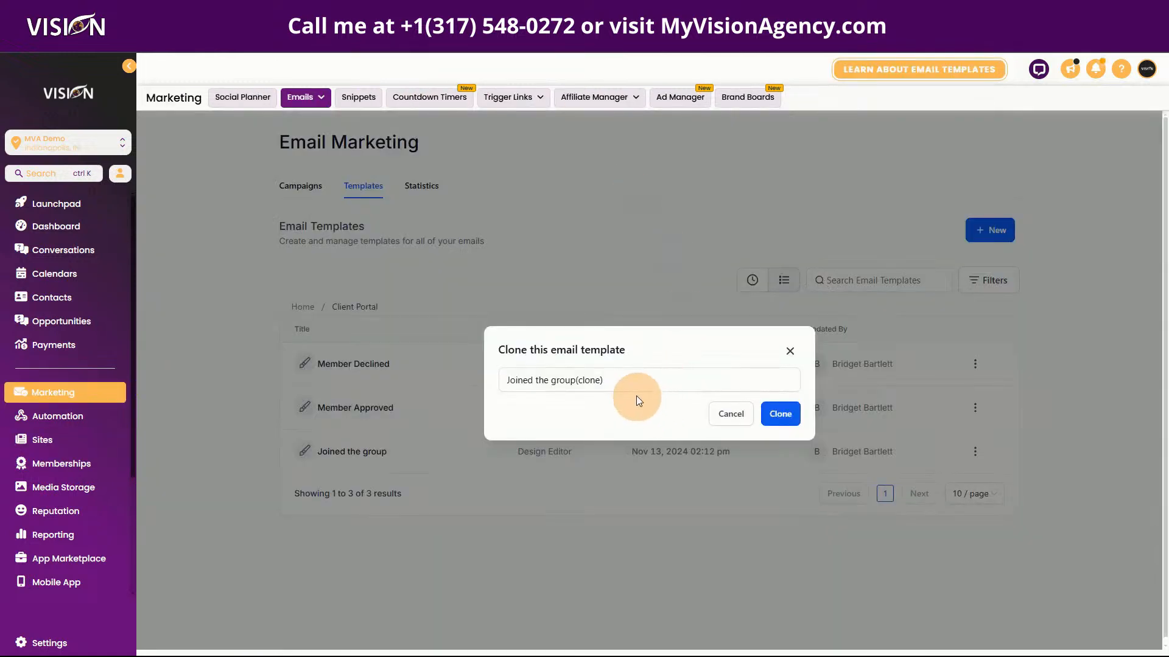
{"action": "left_click_drag", "start_coordinate": [621, 379], "coordinate": [487, 375]}
{"action": "type", "text": "New COmme"}
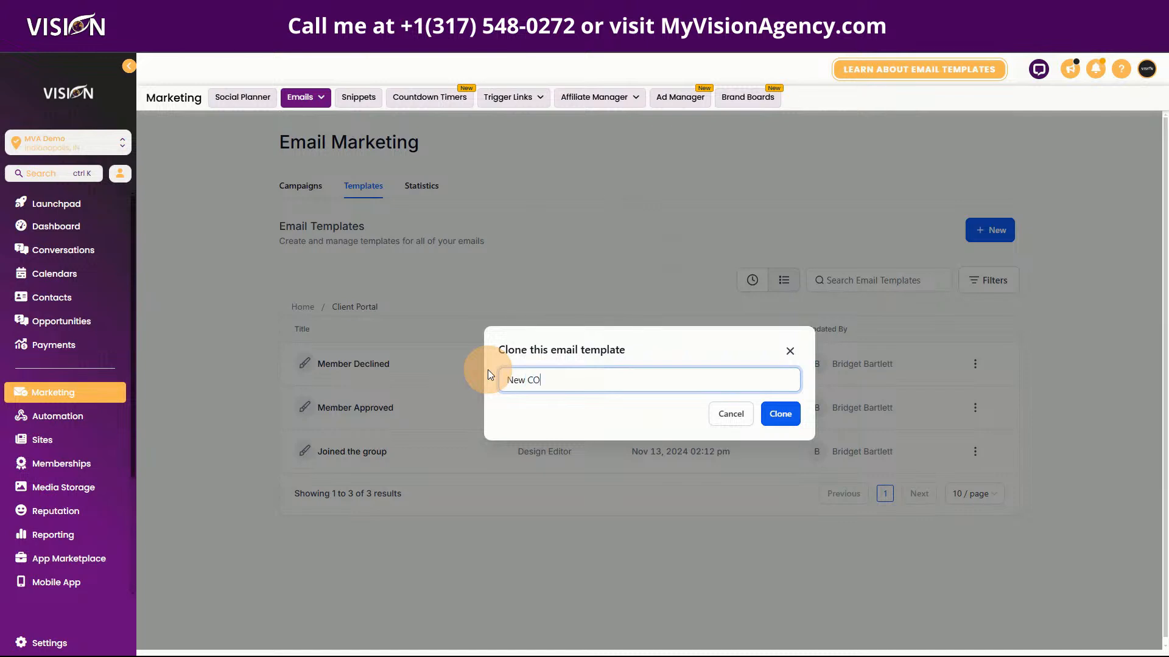
{"action": "key", "text": "BackSpace"}
{"action": "key", "text": "BackSpace"}
{"action": "key", "text": "BackSpace"}
{"action": "key", "text": "BackSpace"}
{"action": "type", "text": "ommne"}
{"action": "type", "text": " tin"}
{"action": "key", "text": "BackSpace"}
{"action": "key", "text": "BackSpace"}
{"action": "key", "text": "BackSpace"}
{"action": "key", "text": "BackSpace"}
{"action": "type", "text": "nt post"}
{"action": "left_click", "coordinate": [559, 380]}
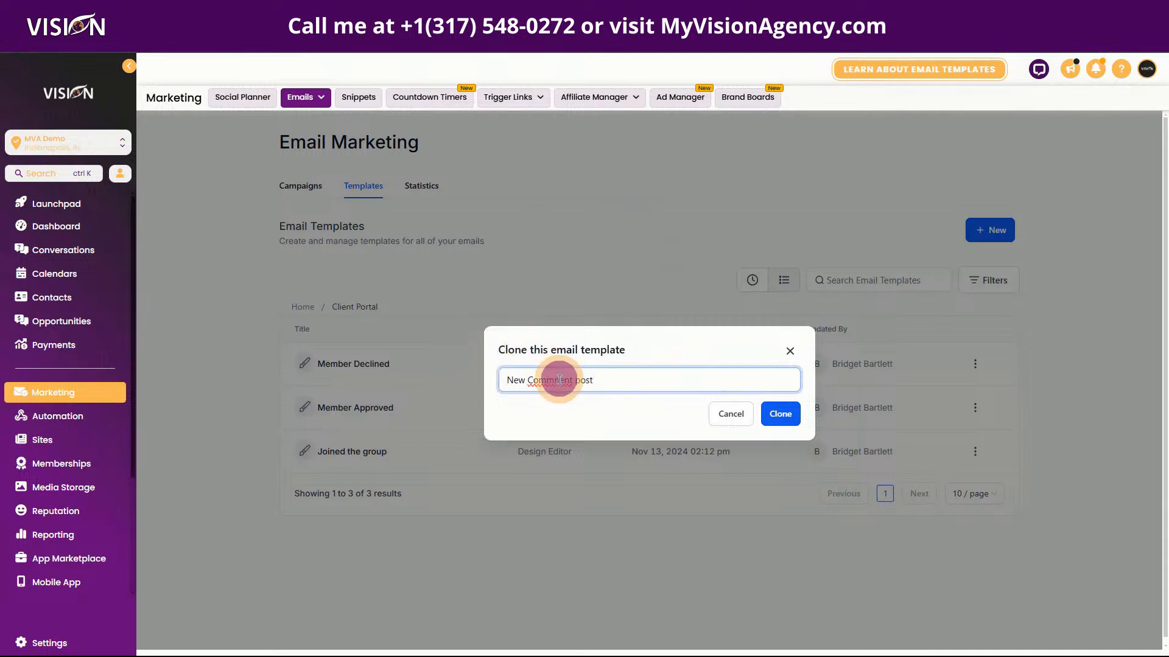
{"action": "key", "text": "BackSpace"}
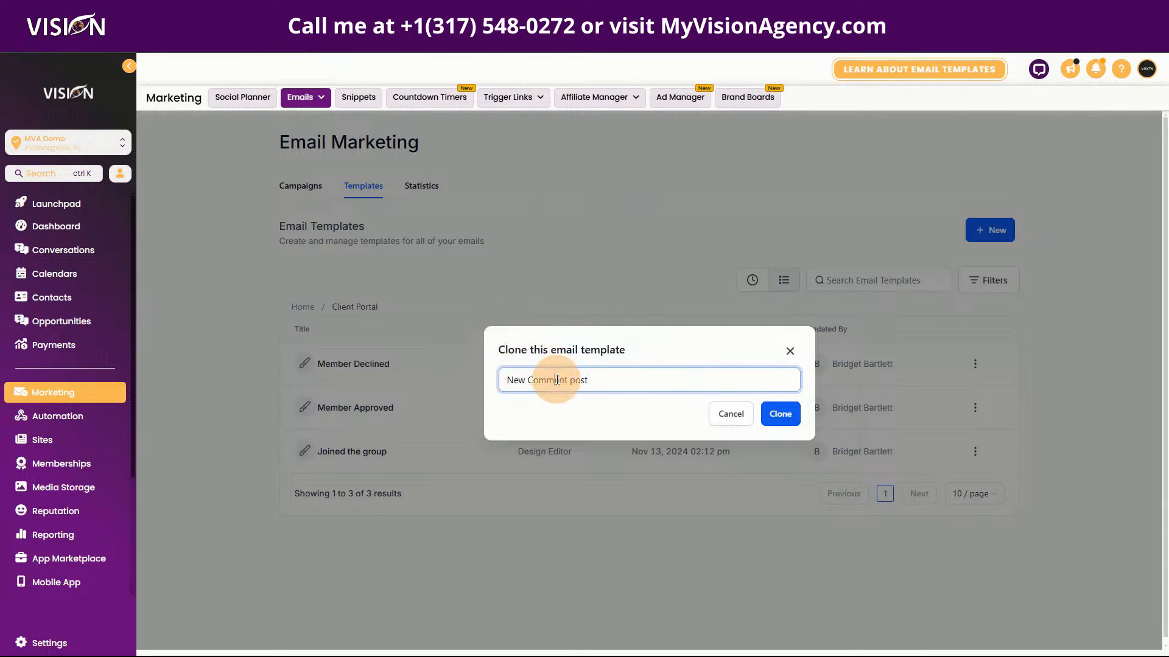
{"action": "left_click", "coordinate": [780, 414]}
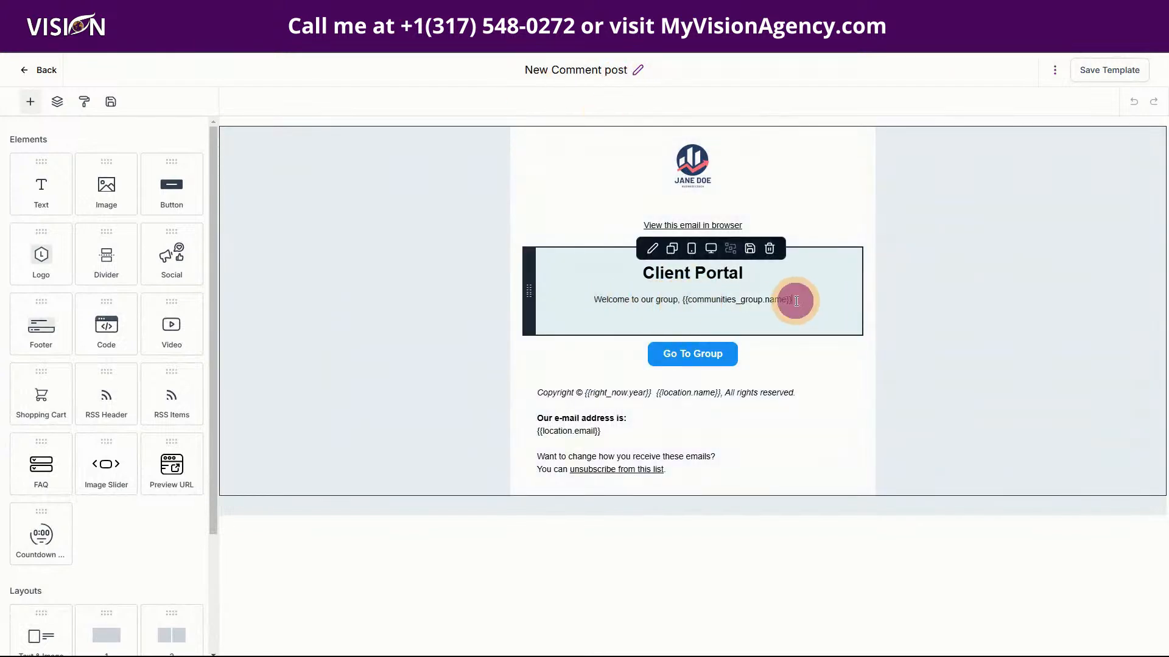
Replace the welcome sentence under the Client Portal heading with "It looks like you have a new comment on your post".
{"action": "left_click_drag", "start_coordinate": [791, 300], "coordinate": [594, 297]}
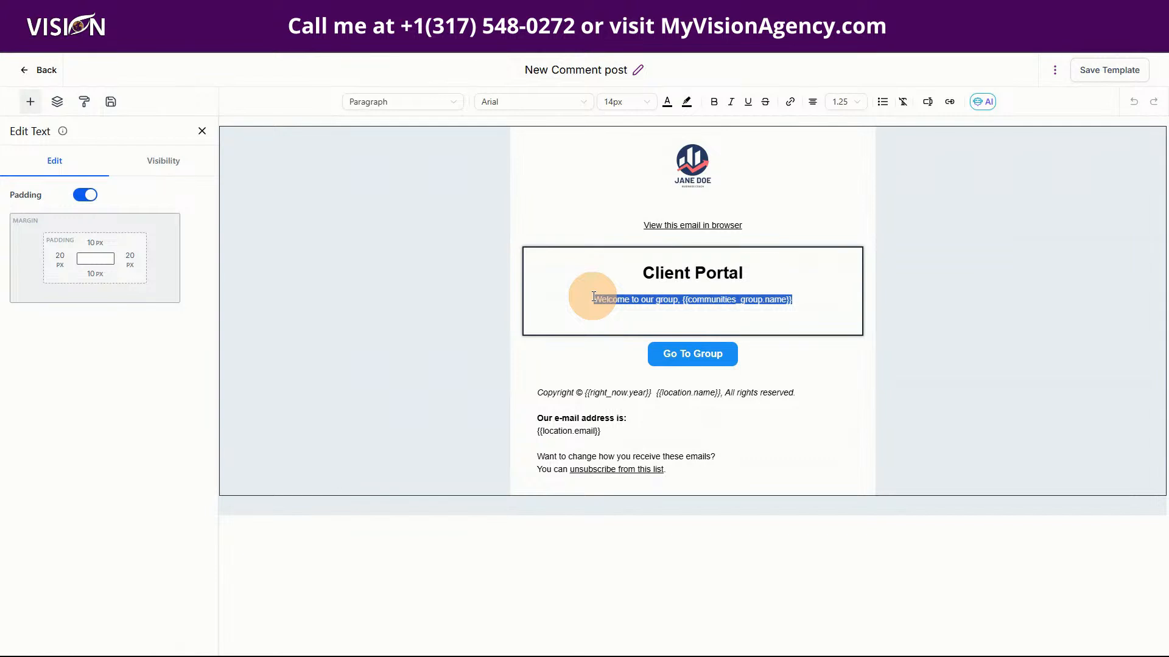
{"action": "type", "text": "It"}
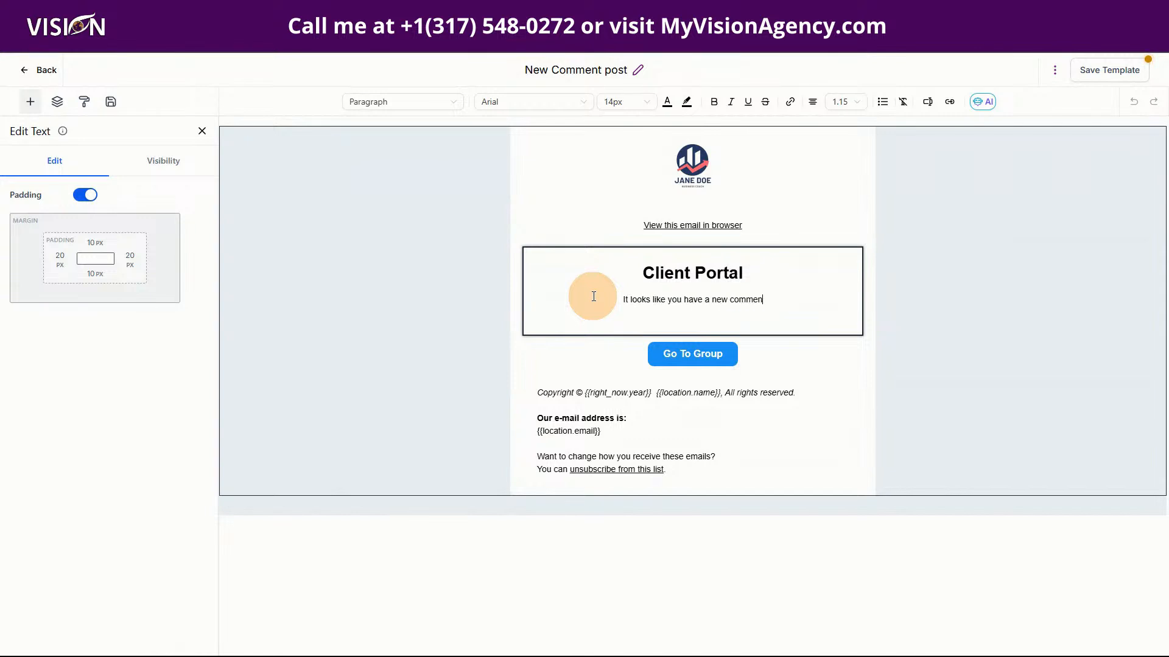
{"action": "type", "text": "your post"}
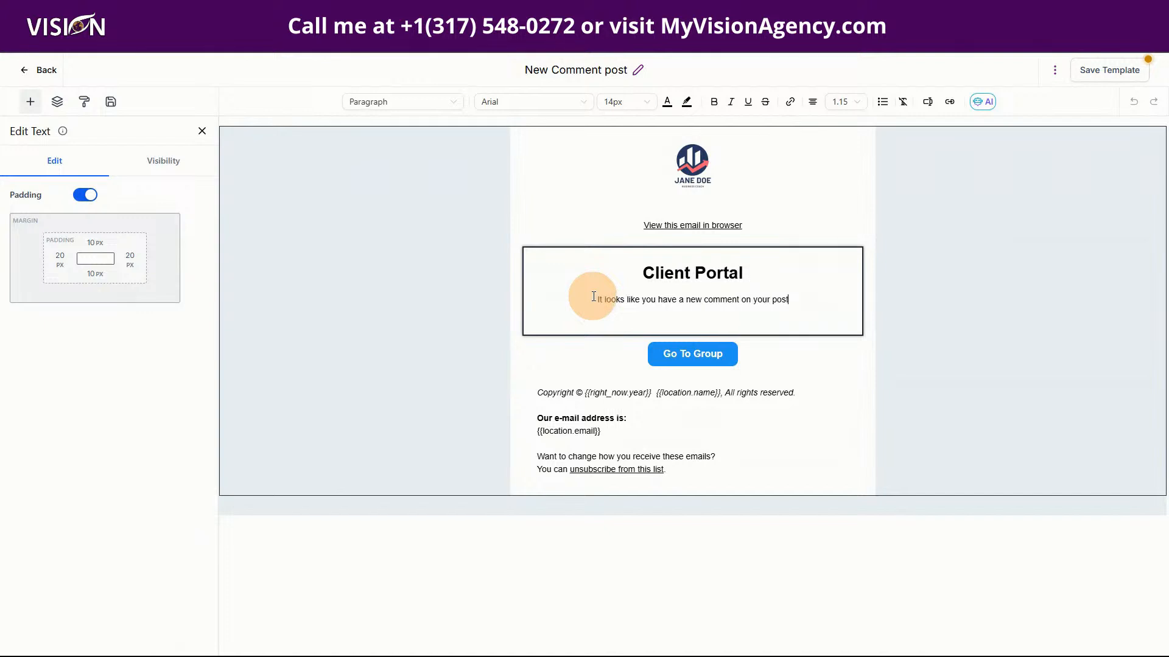
Change the Go To Group button's text to "Go To Post", keeping its redirection link URL.
{"action": "left_click", "coordinate": [648, 363]}
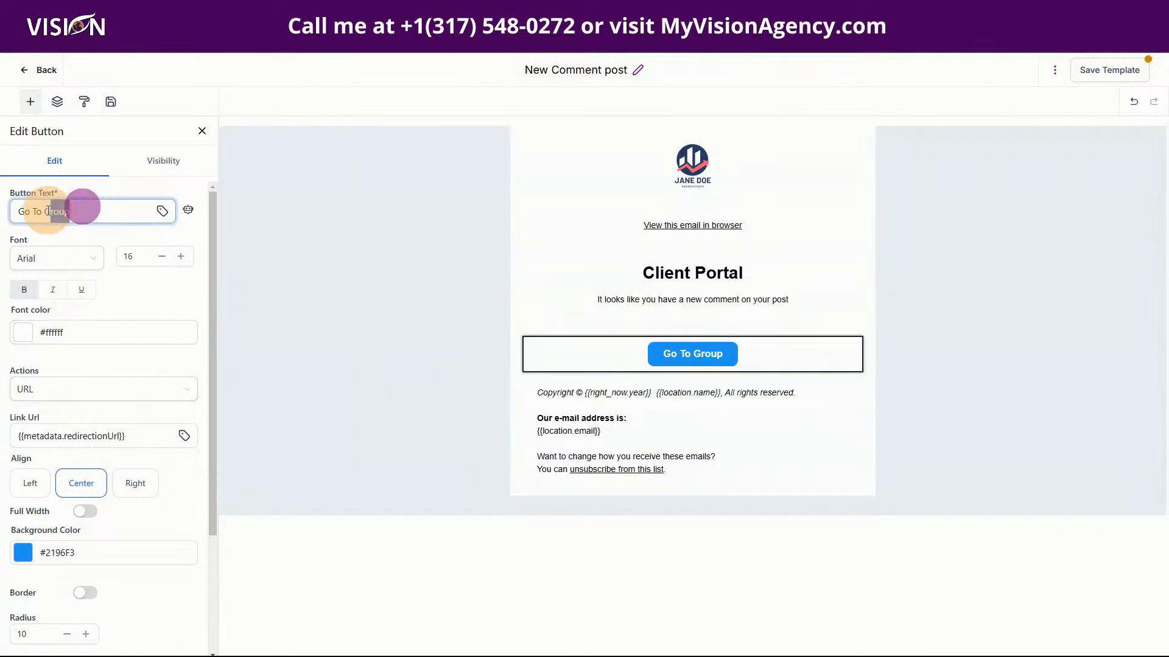
{"action": "left_click_drag", "start_coordinate": [71, 212], "coordinate": [45, 210]}
{"action": "type", "text": "Post"}
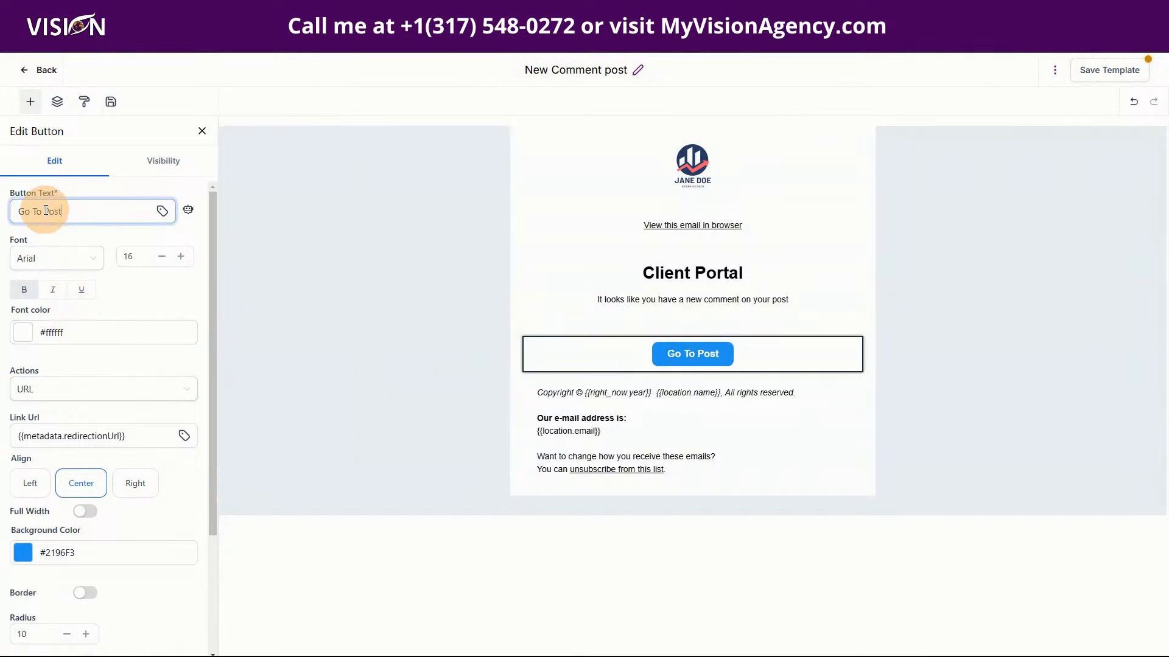
{"action": "left_click_drag", "start_coordinate": [122, 436], "coordinate": [2, 431]}
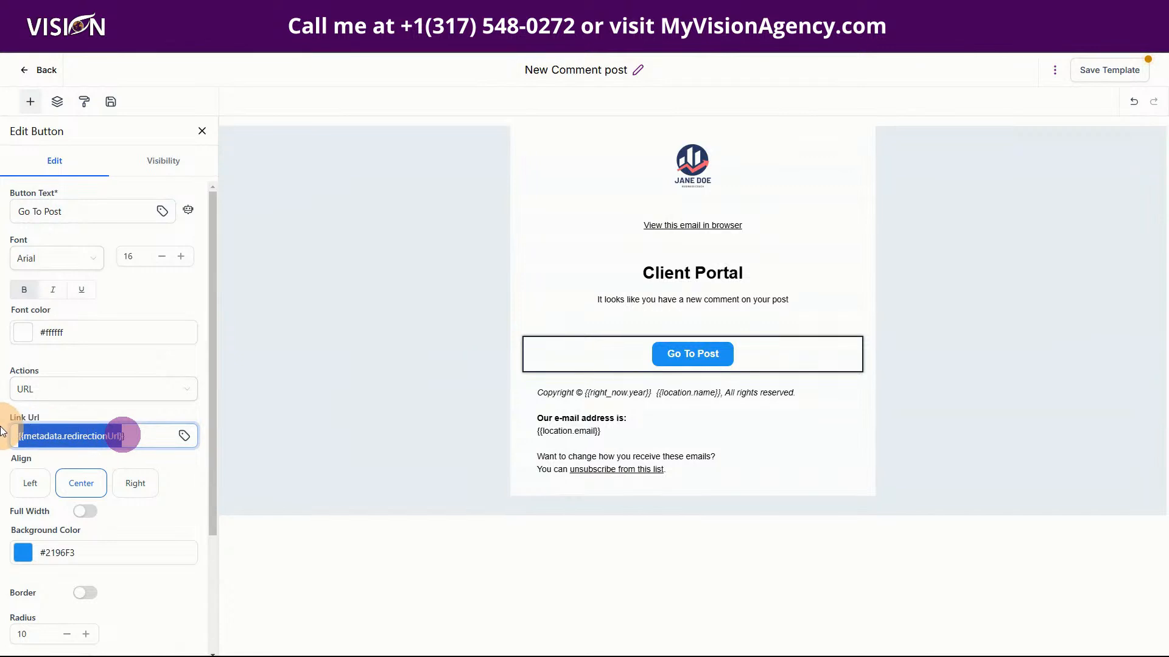
{"action": "left_click_drag", "start_coordinate": [135, 436], "coordinate": [1, 429]}
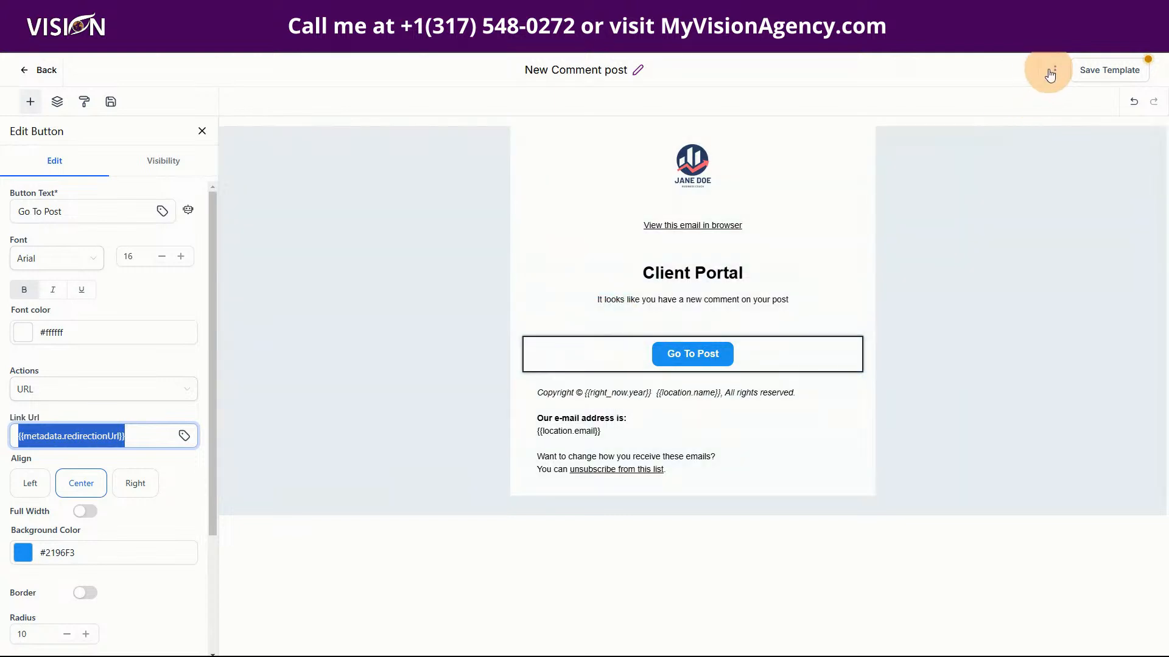
In the template settings, change the email subject to "{{contact.first_name}} you have a new comment ...".
{"action": "left_click", "coordinate": [1055, 70]}
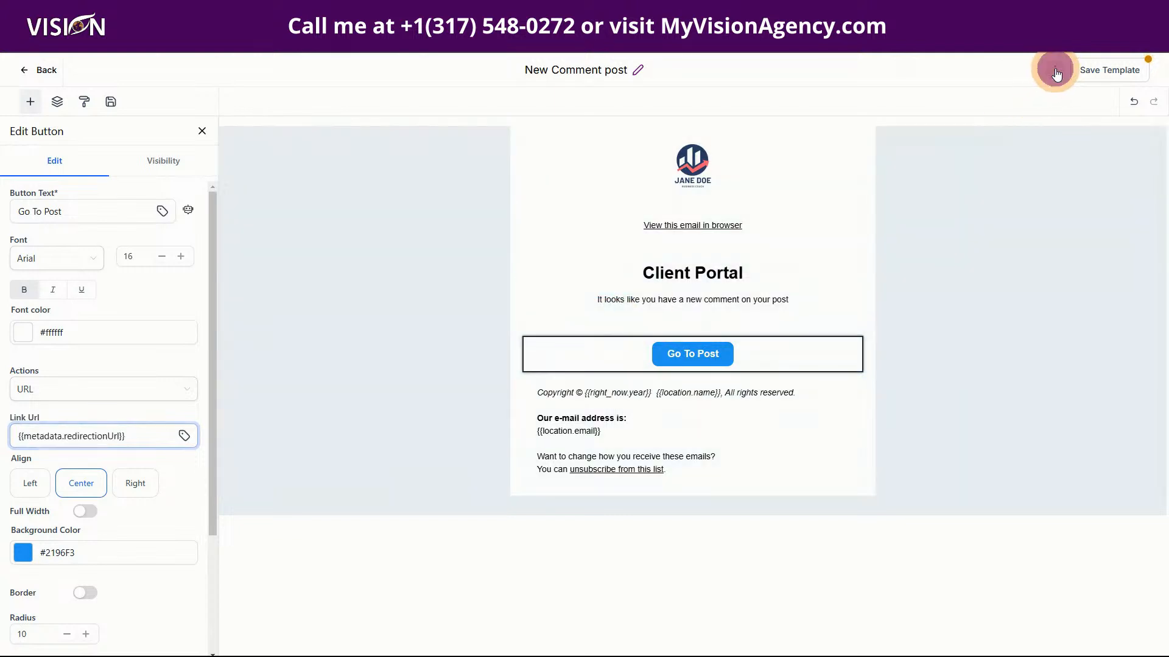
{"action": "left_click", "coordinate": [1033, 157]}
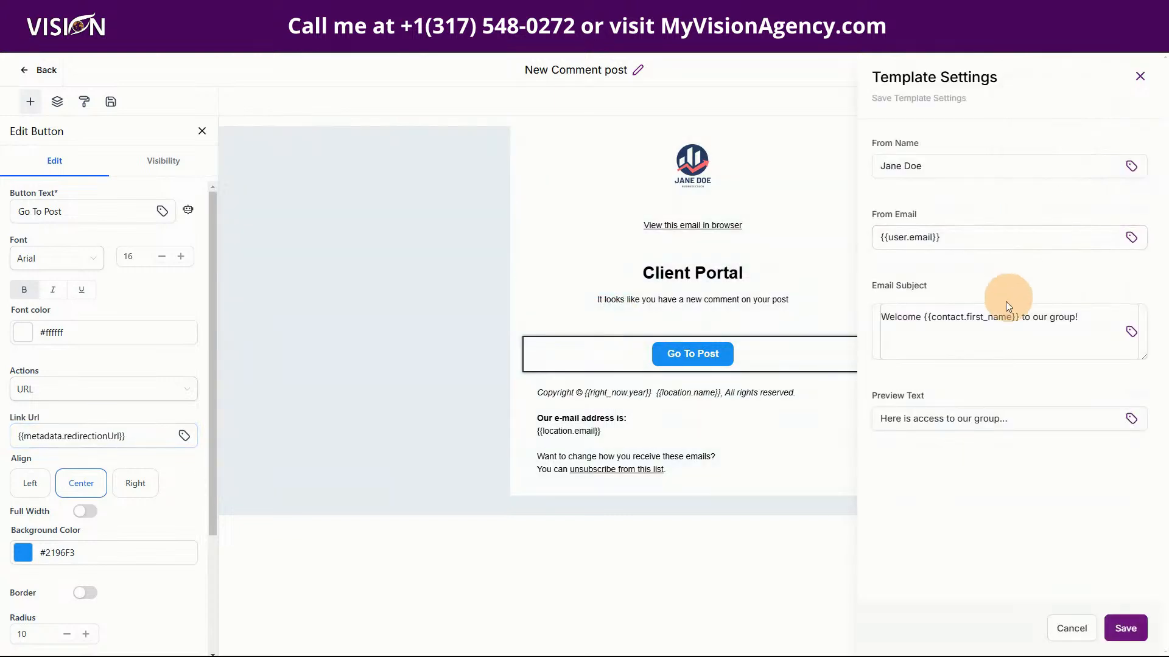
{"action": "left_click", "coordinate": [923, 316]}
{"action": "key", "text": "BackSpace"}
{"action": "key", "text": "BackSpace"}
{"action": "key", "text": "BackSpace"}
{"action": "key", "text": "BackSpace"}
{"action": "key", "text": "BackSpace"}
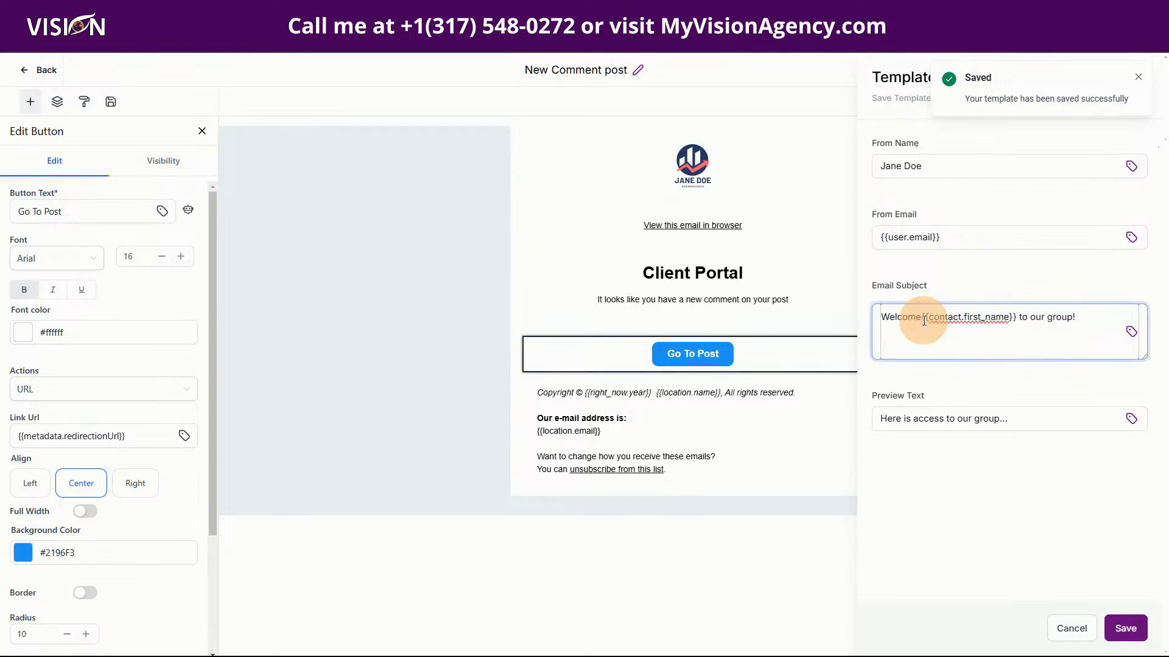
{"action": "key", "text": "BackSpace"}
{"action": "key", "text": "BackSpace"}
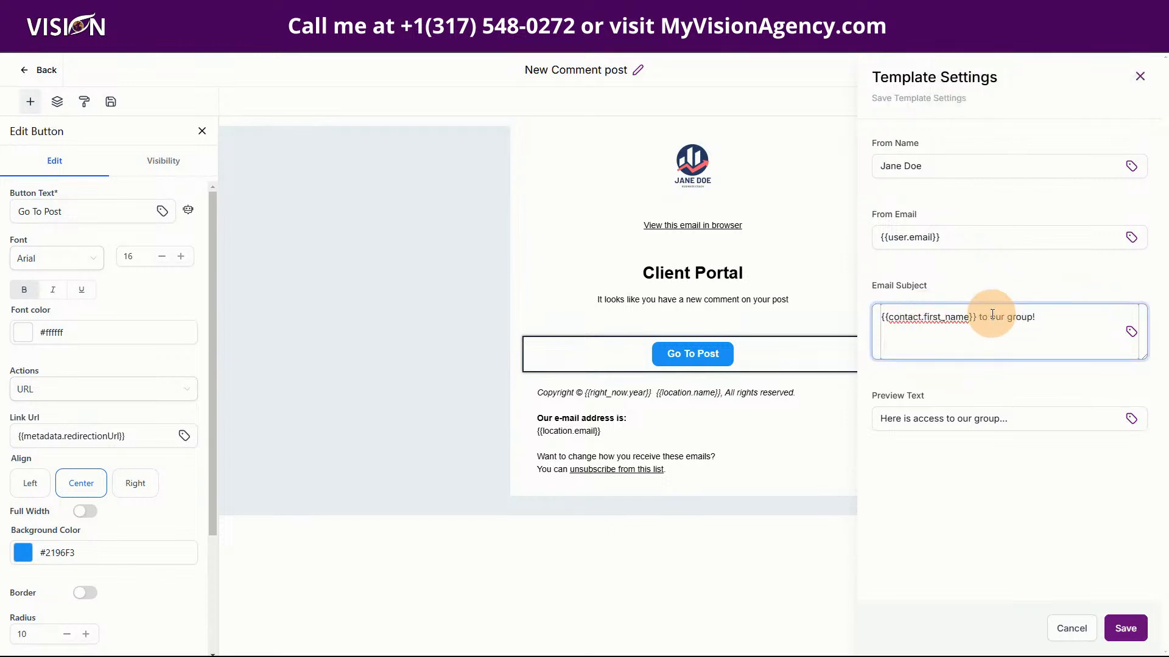
{"action": "left_click_drag", "start_coordinate": [981, 318], "coordinate": [1075, 322]}
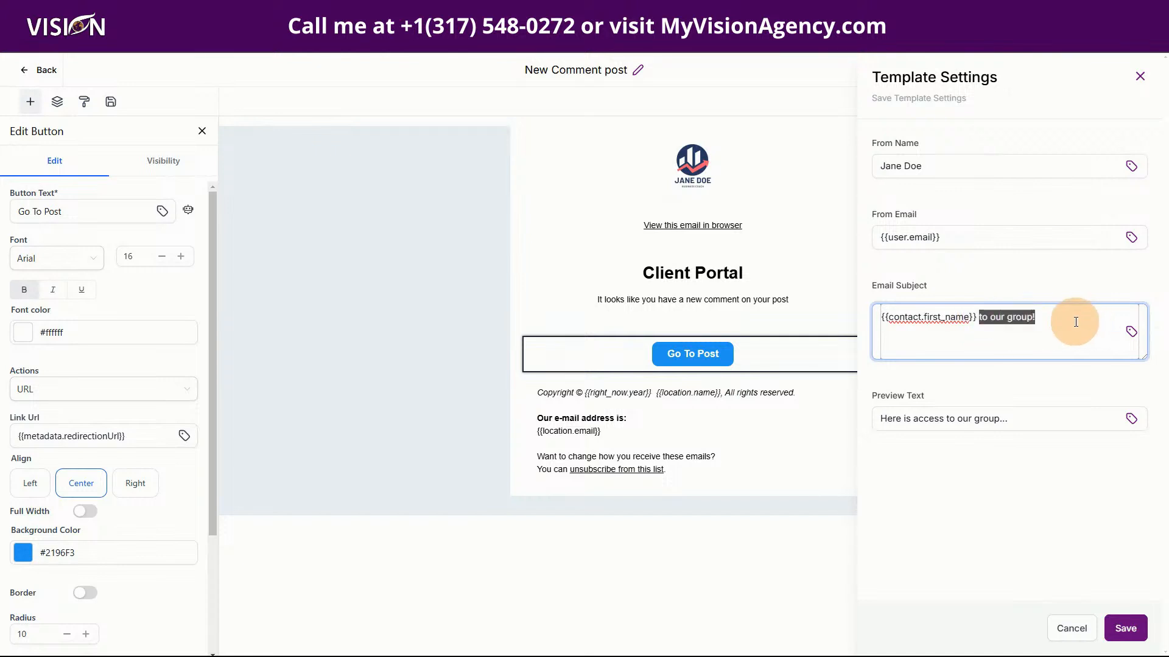
{"action": "type", "text": "you"}
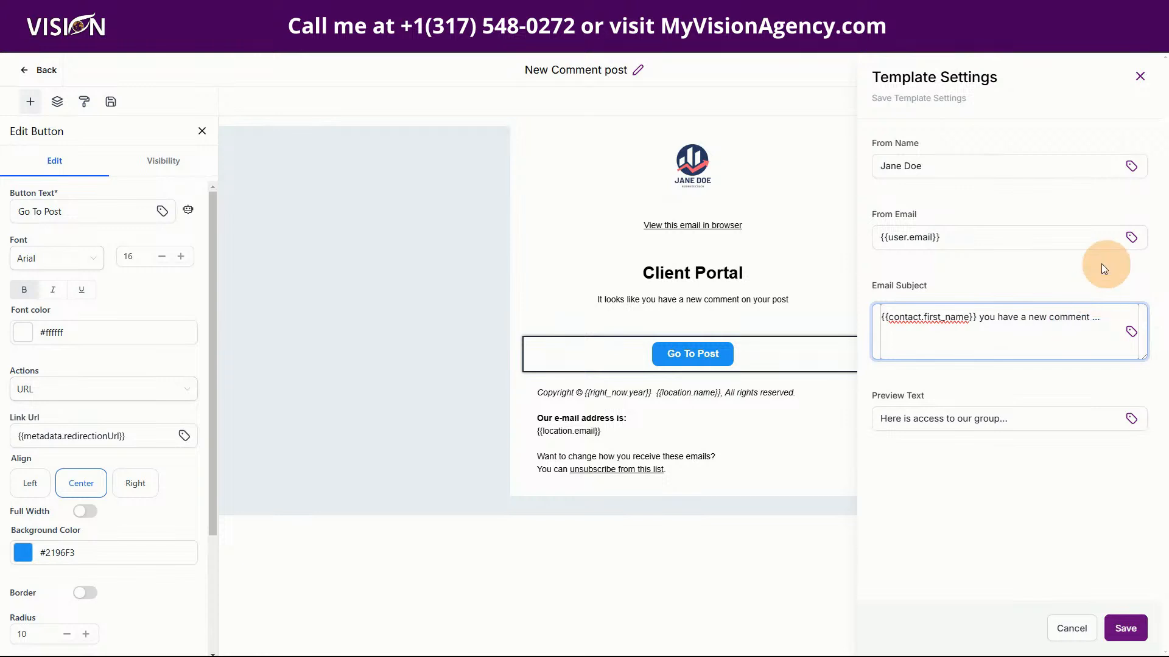
Replace the New Comment post template's preview text with "Check out this comment on your post..".
{"action": "left_click_drag", "start_coordinate": [1033, 417], "coordinate": [876, 418]}
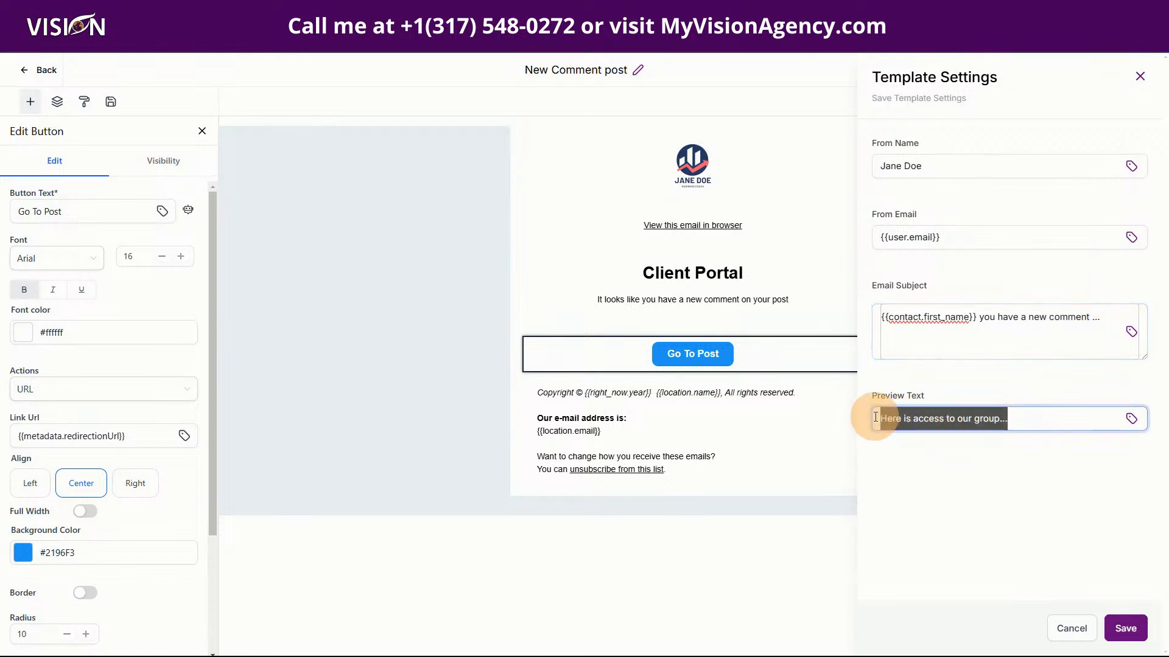
{"action": "type", "text": "Check"}
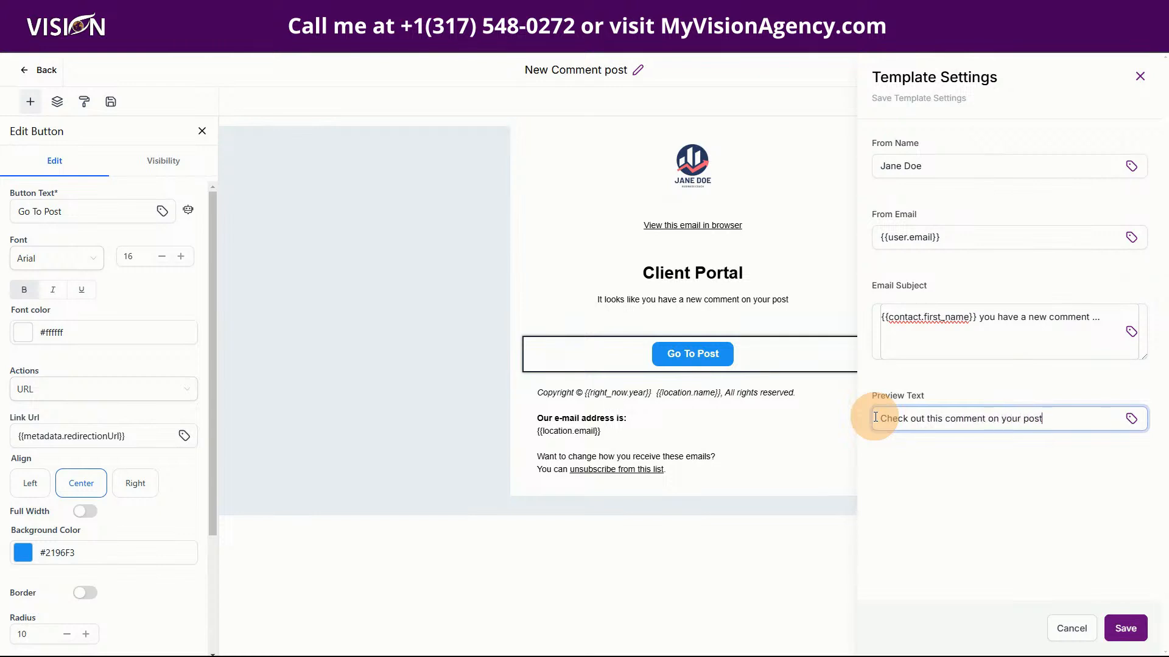
{"action": "type", "text": ".."}
Save the template settings, dismiss the notification, and save the New Comment post template.
{"action": "left_click", "coordinate": [1121, 630]}
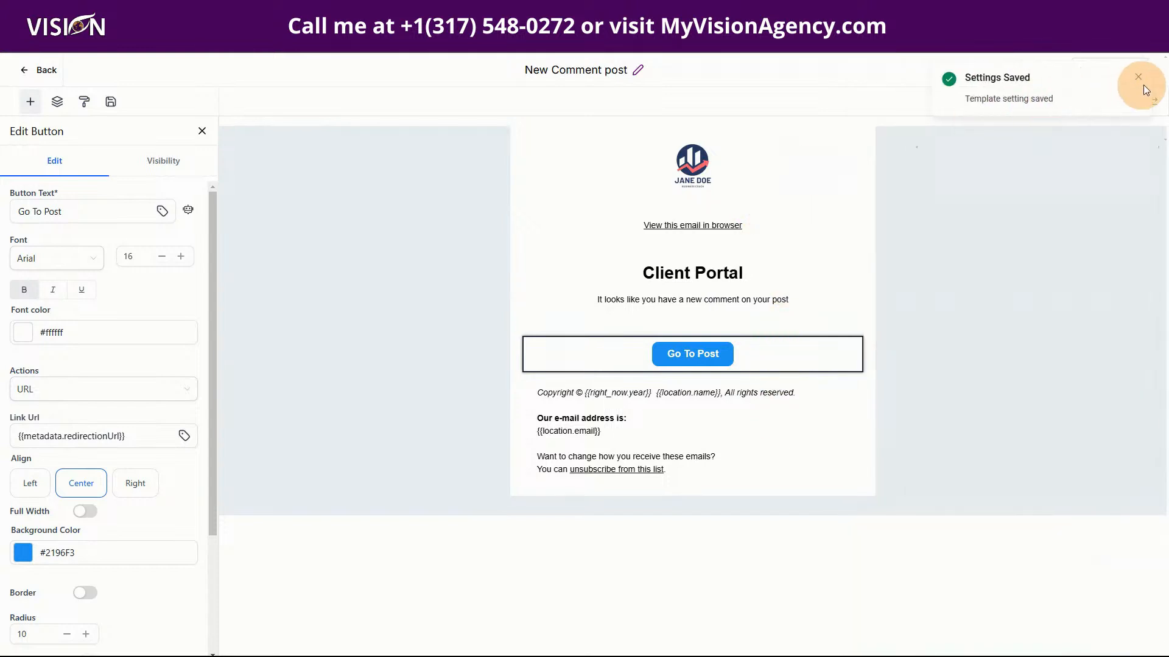
{"action": "left_click", "coordinate": [1138, 77]}
{"action": "left_click", "coordinate": [1109, 69]}
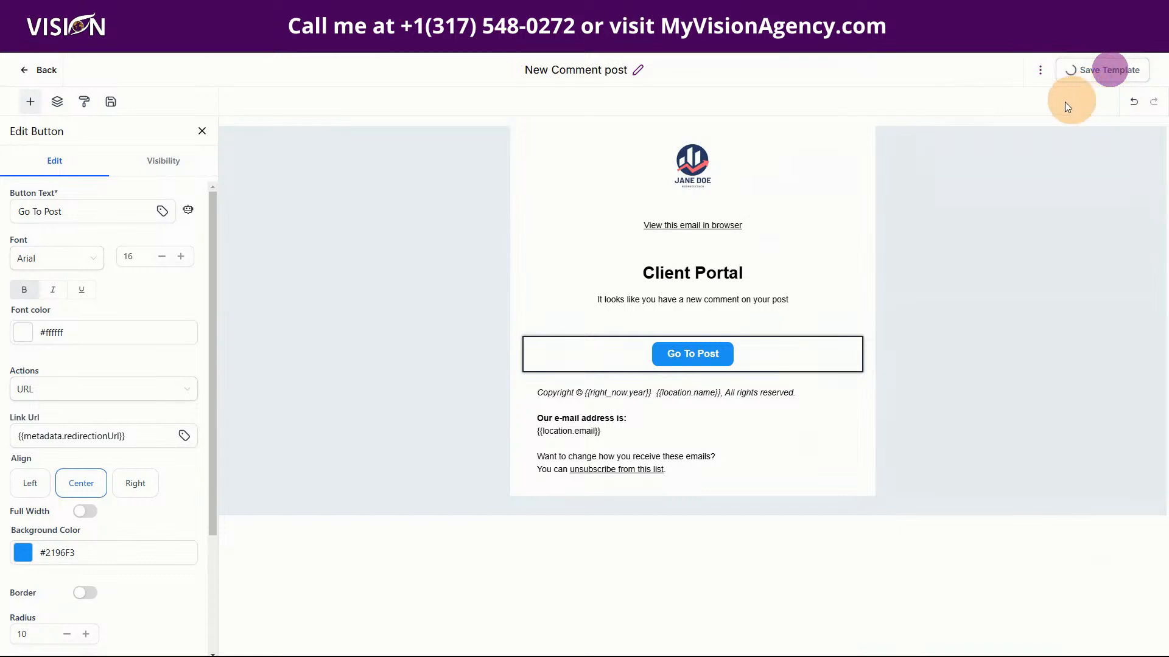
Leave the template editor and reload the client portal's community email settings.
{"action": "left_click", "coordinate": [47, 73]}
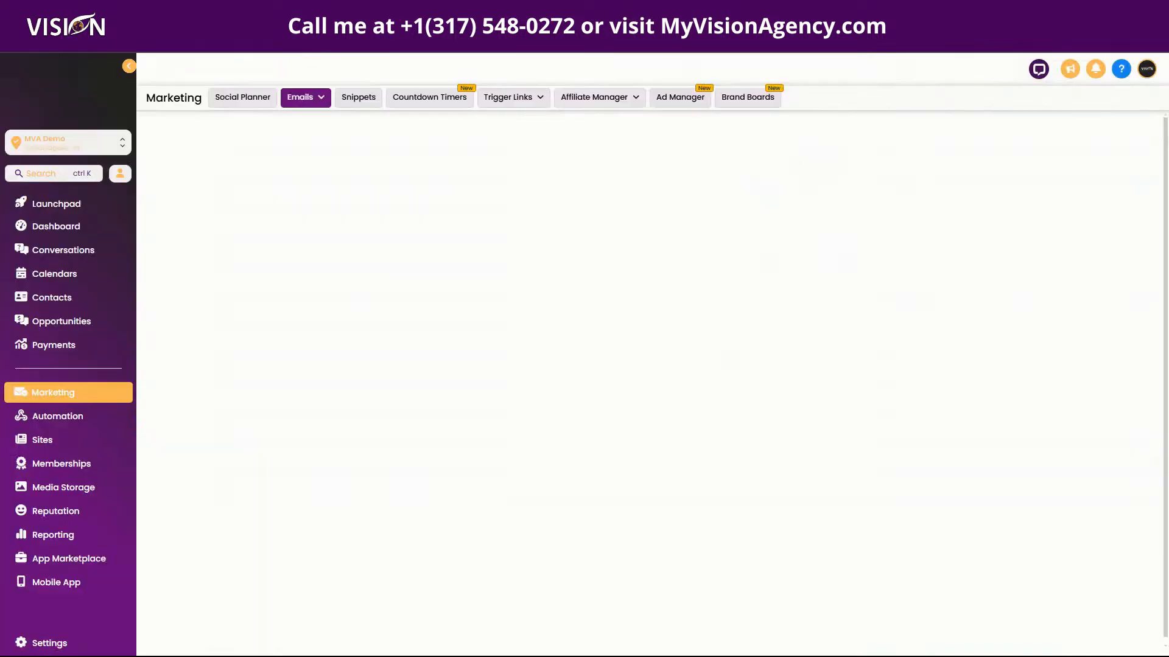
{"action": "left_click", "coordinate": [353, 11]}
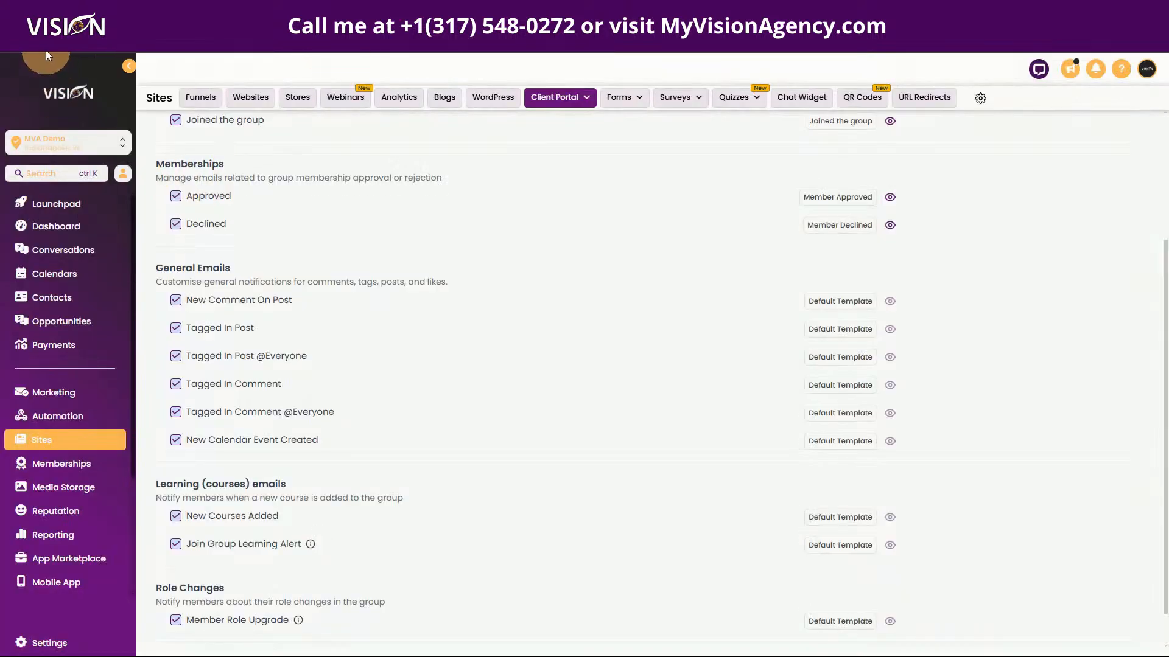
{"action": "key", "text": "F5"}
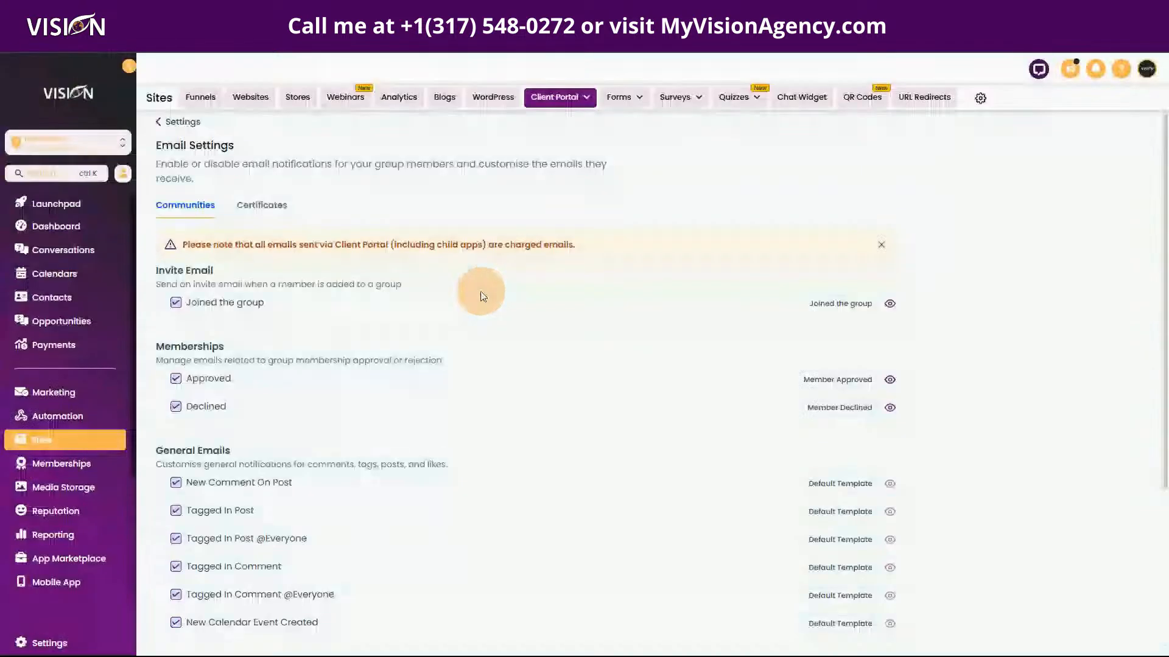
Assign the New Comment post template to the New Comment On Post notification and save the choice.
{"action": "scroll", "coordinate": [627, 426], "scroll_direction": "down", "scroll_amount": 3}
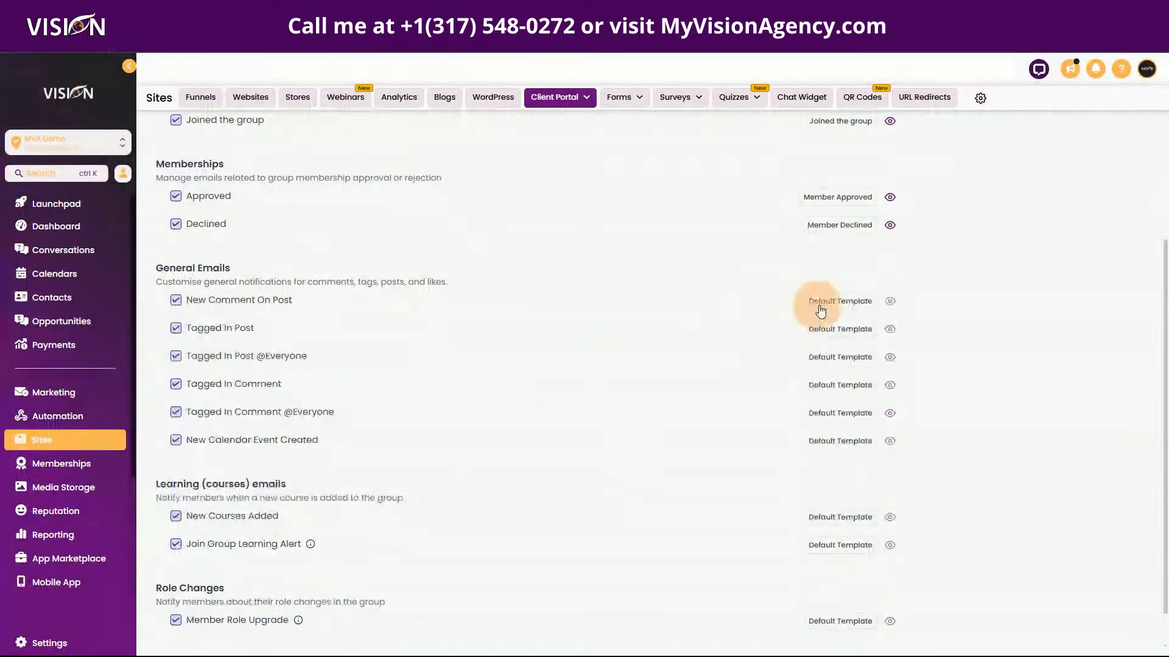
{"action": "left_click", "coordinate": [819, 309]}
{"action": "left_click", "coordinate": [560, 373]}
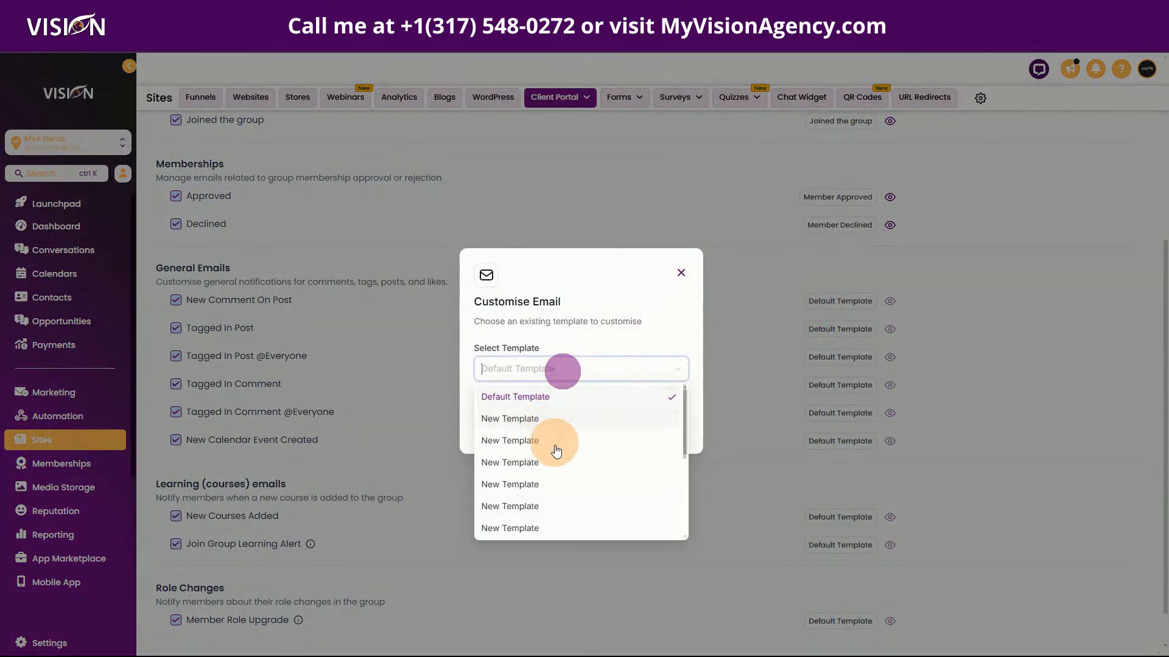
{"action": "scroll", "coordinate": [552, 469], "scroll_direction": "down", "scroll_amount": 5}
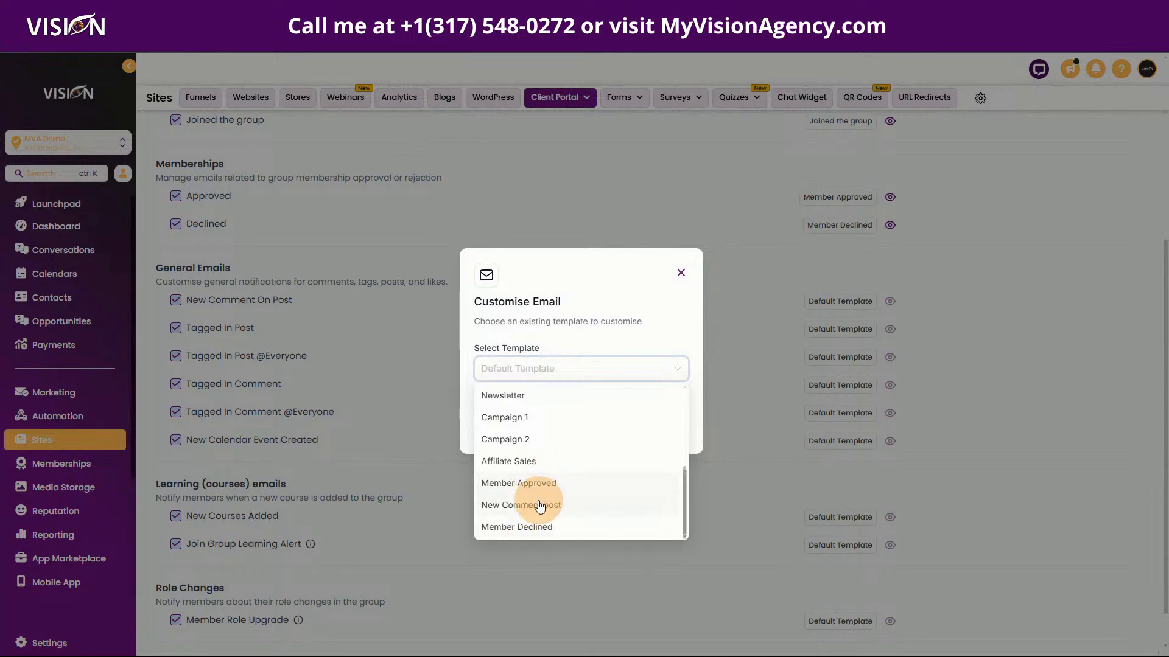
{"action": "left_click", "coordinate": [539, 506]}
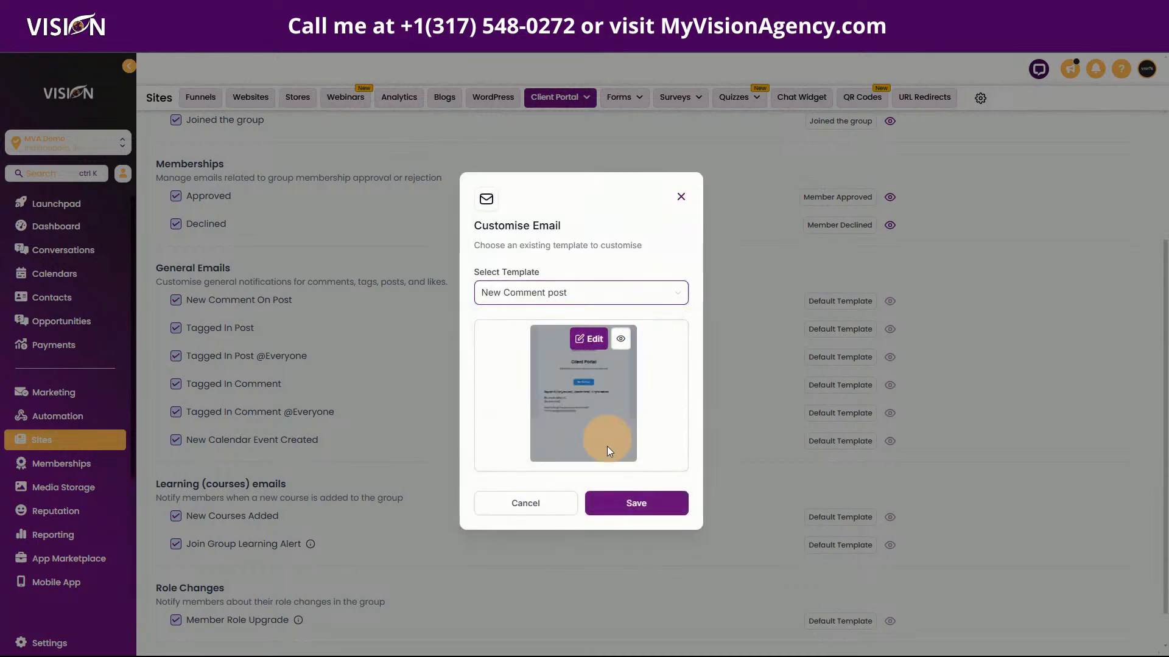
{"action": "left_click", "coordinate": [637, 505]}
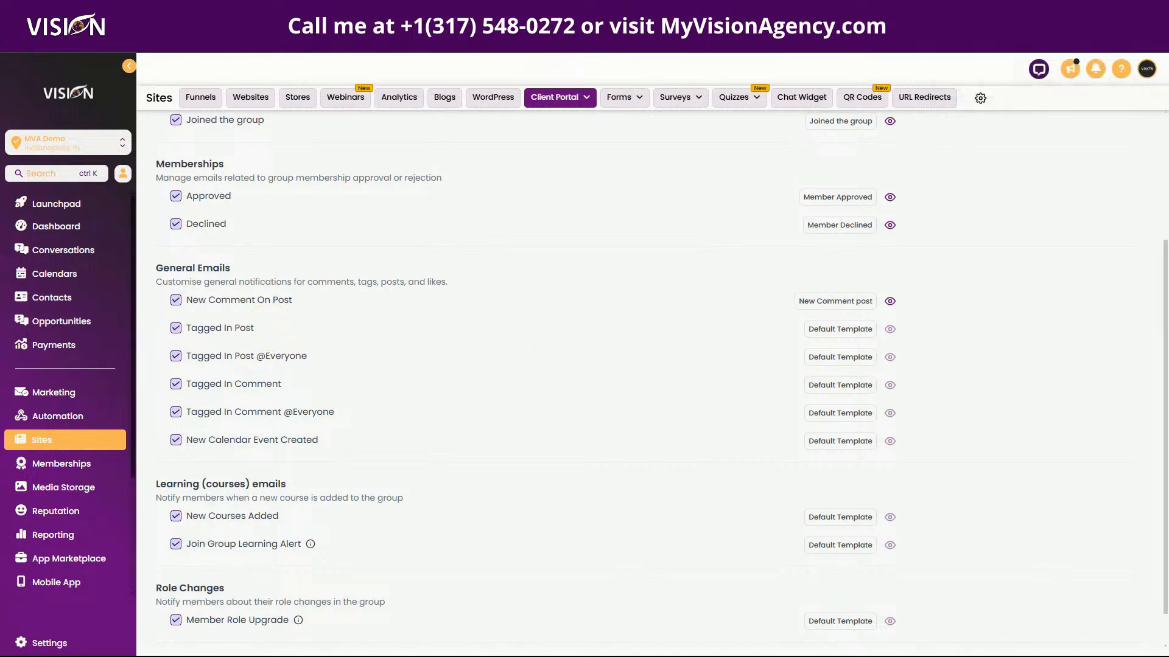
Return to the email templates and clone the New Comment post template as "Tagged on post".
{"action": "left_click", "coordinate": [517, 11]}
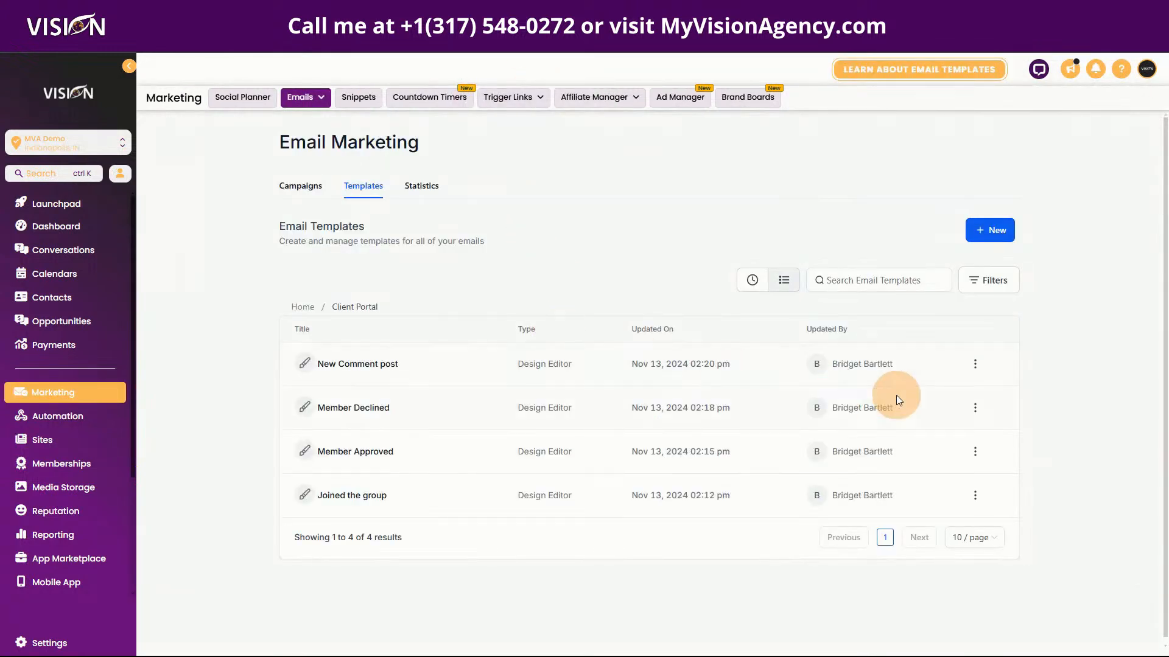
{"action": "left_click", "coordinate": [974, 364]}
{"action": "left_click", "coordinate": [952, 214]}
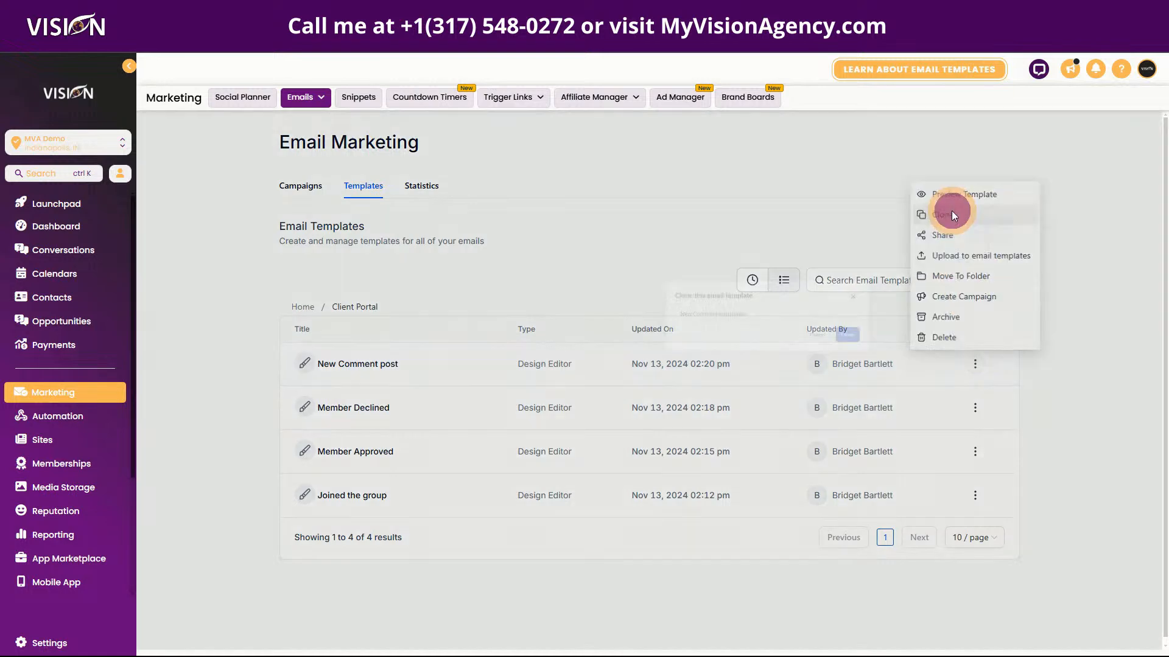
{"action": "left_click_drag", "start_coordinate": [639, 381], "coordinate": [493, 378]}
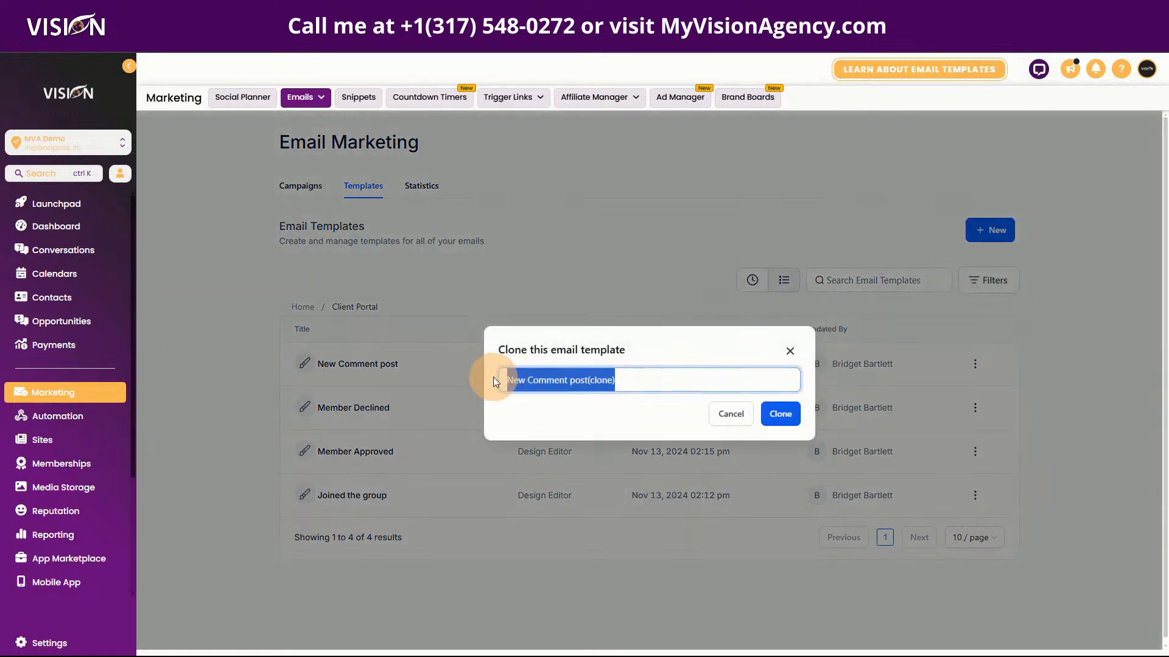
{"action": "key", "text": "BackSpace"}
{"action": "type", "text": "Tagged o"}
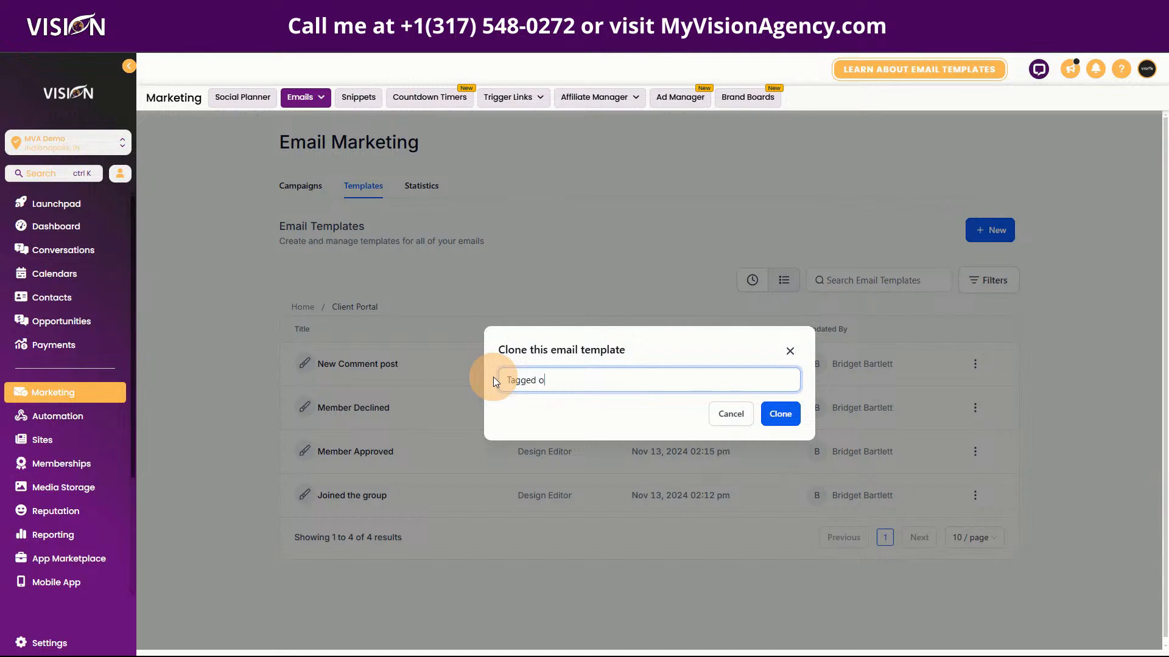
{"action": "type", "text": "n post"}
{"action": "left_click", "coordinate": [781, 409]}
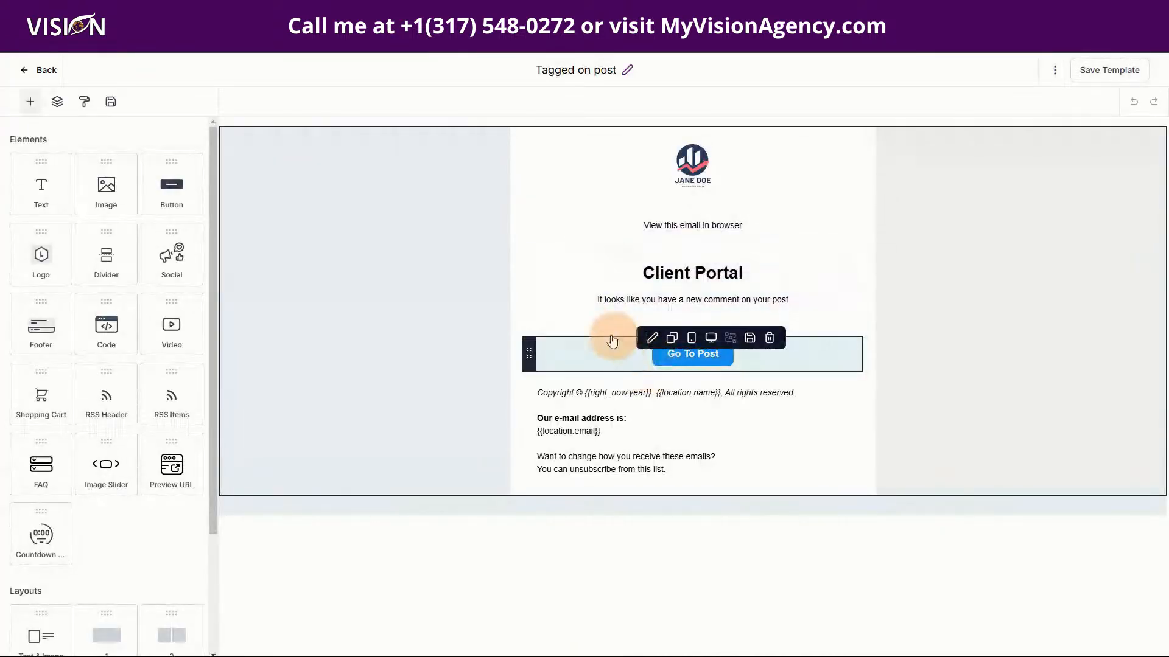
Reword the sentence under the Client Portal heading to "It looks like you have been tagged in a post".
{"action": "left_click_drag", "start_coordinate": [795, 299], "coordinate": [680, 300]}
{"action": "type", "text": "b"}
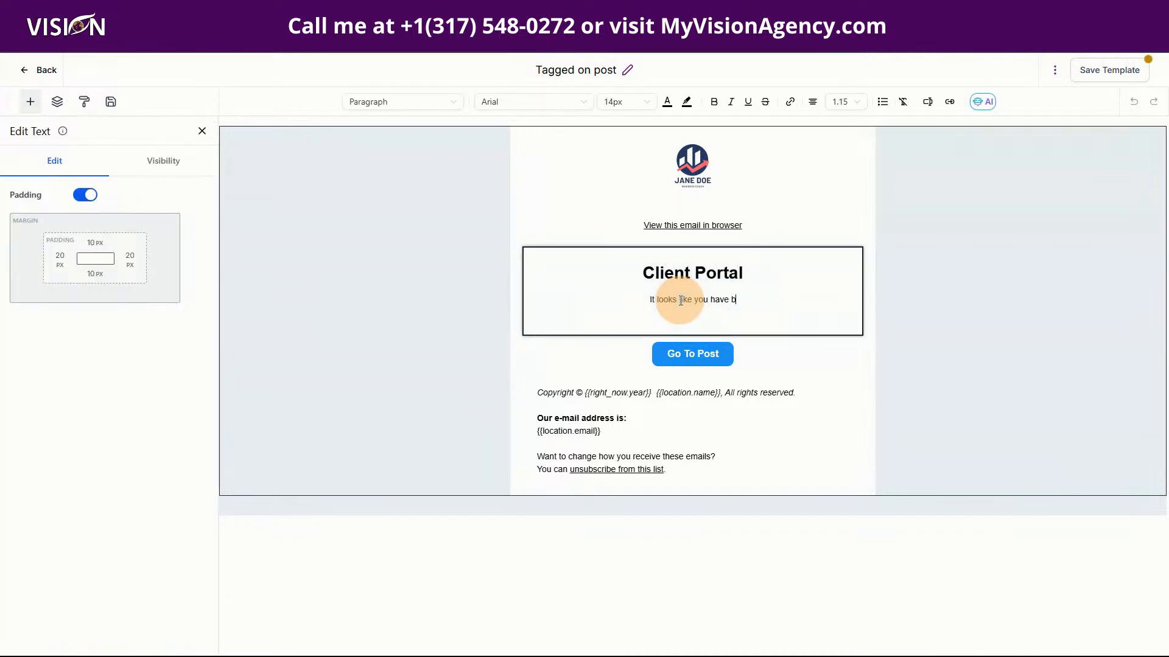
{"action": "type", "text": "een tagged in a post"}
Insert the client portal communities' Post Author Name custom value on a new line below the sentence.
{"action": "key", "text": "Return"}
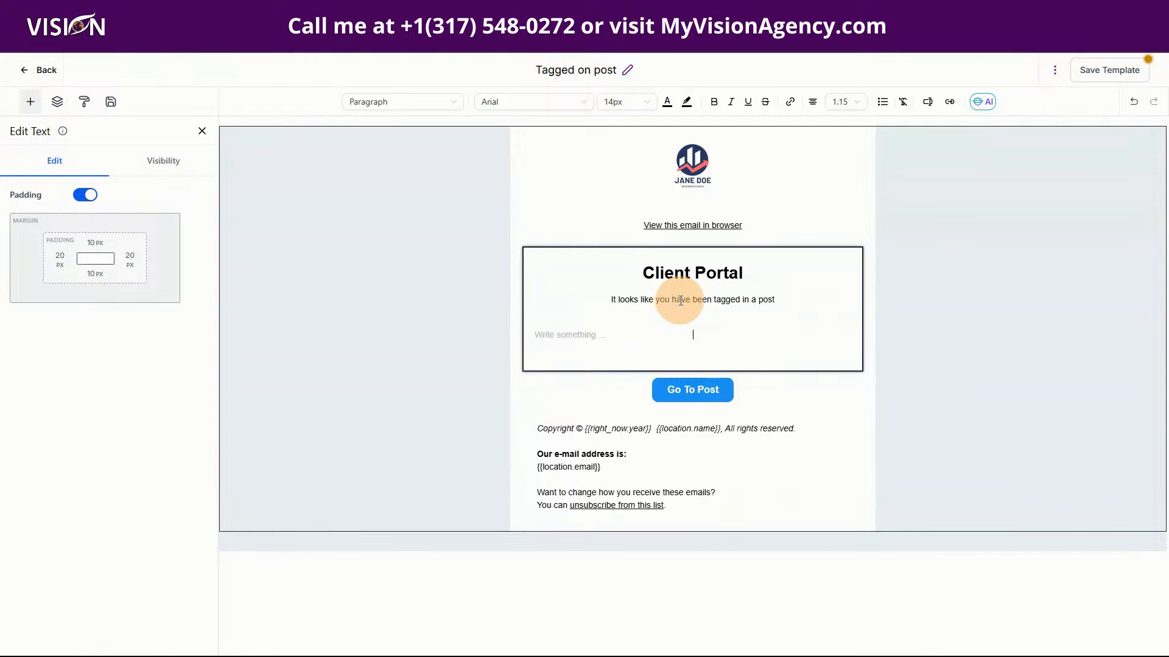
{"action": "left_click", "coordinate": [927, 104]}
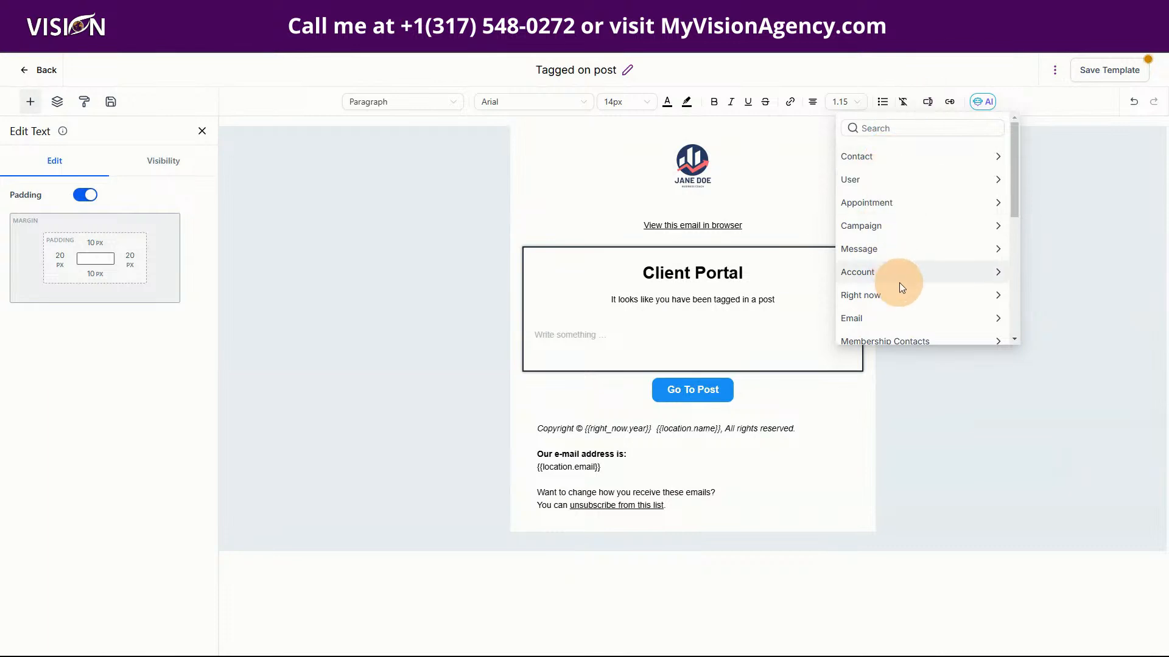
{"action": "scroll", "coordinate": [906, 292], "scroll_direction": "down", "scroll_amount": 3}
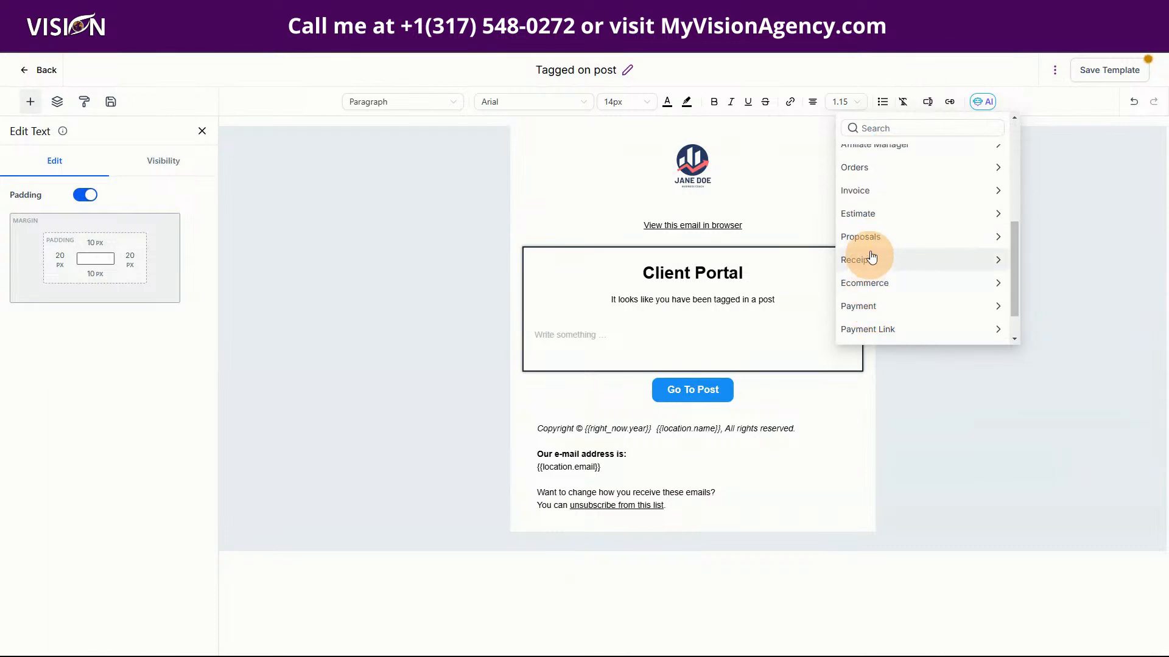
{"action": "scroll", "coordinate": [920, 292], "scroll_direction": "down", "scroll_amount": 2}
{"action": "left_click", "coordinate": [892, 306]}
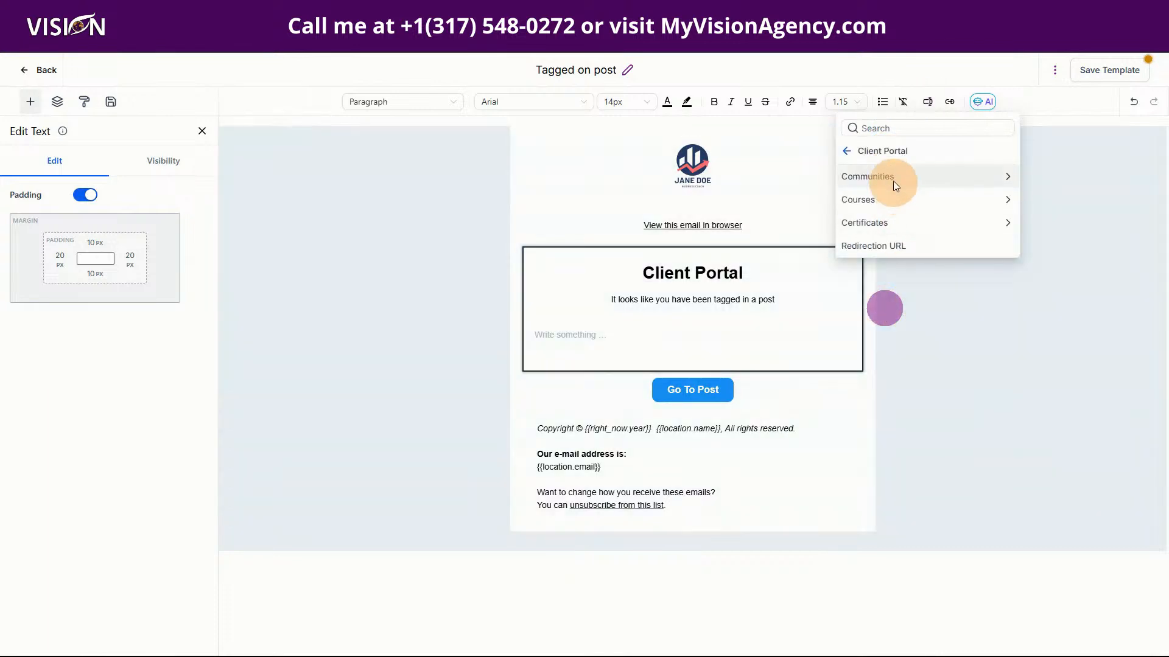
{"action": "left_click", "coordinate": [888, 175]}
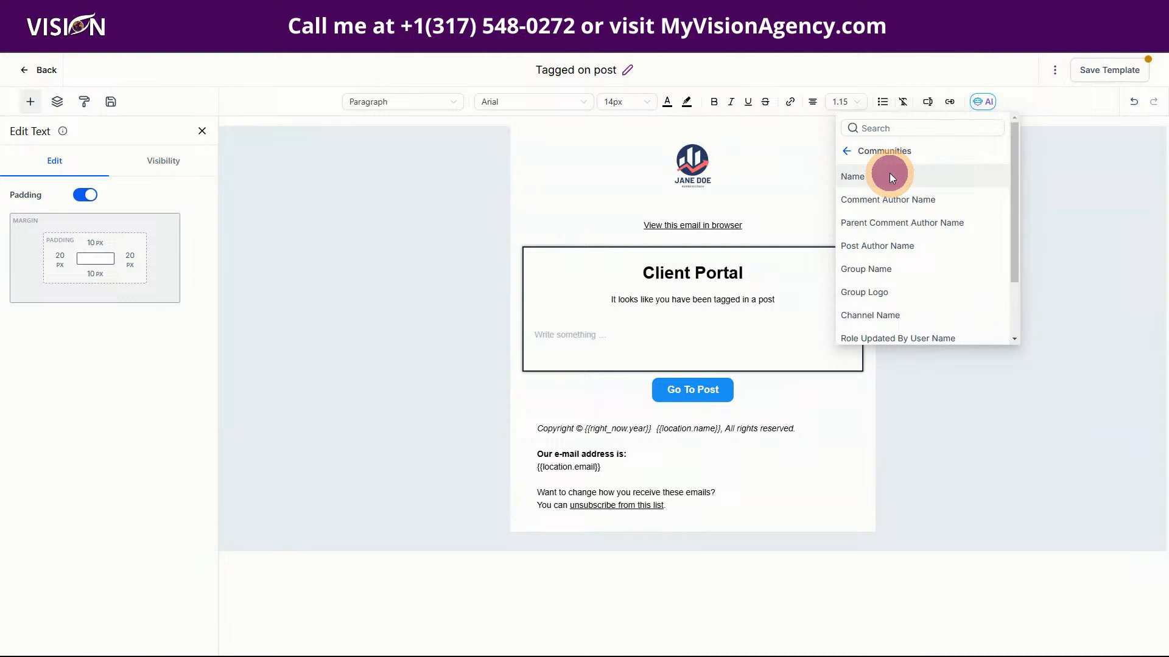
{"action": "left_click", "coordinate": [877, 250]}
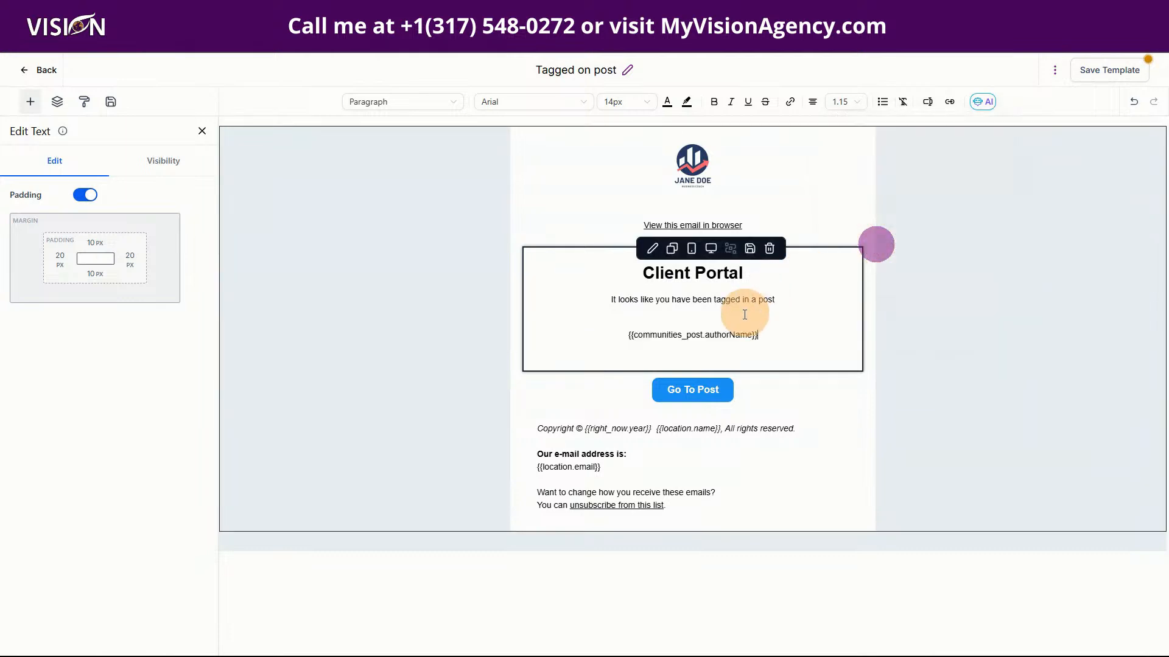
Append "created by" to the sentence and join the {{communities_post.authorName}} value to it, keeping both opening braces.
{"action": "left_click", "coordinate": [797, 298]}
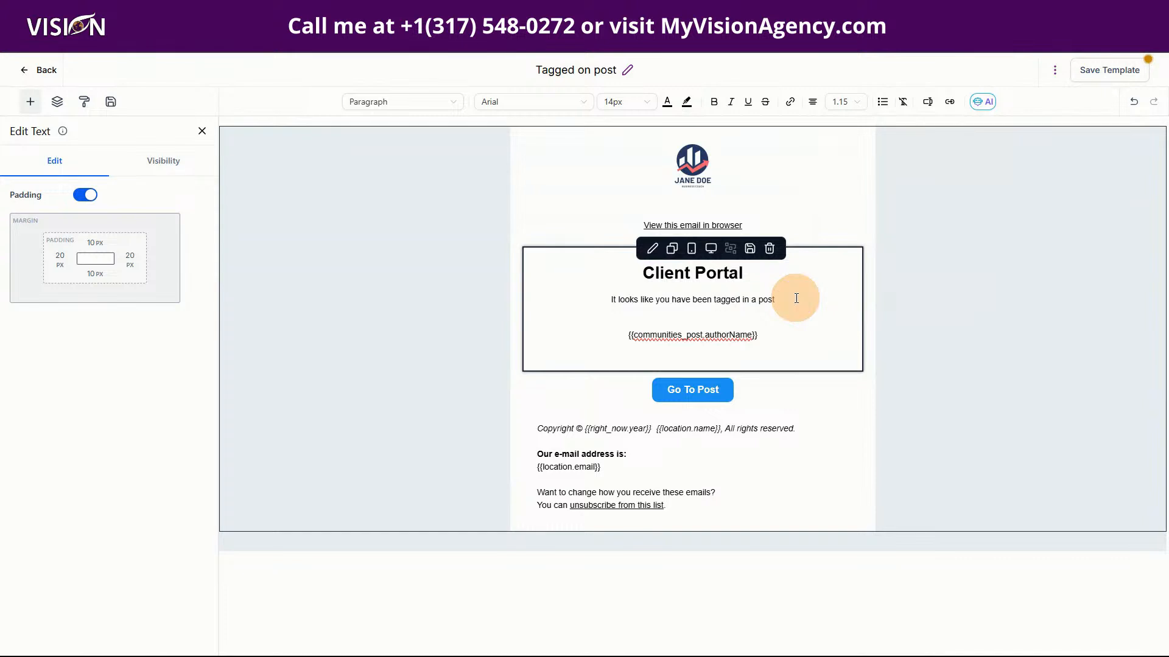
{"action": "type", "text": "created by"}
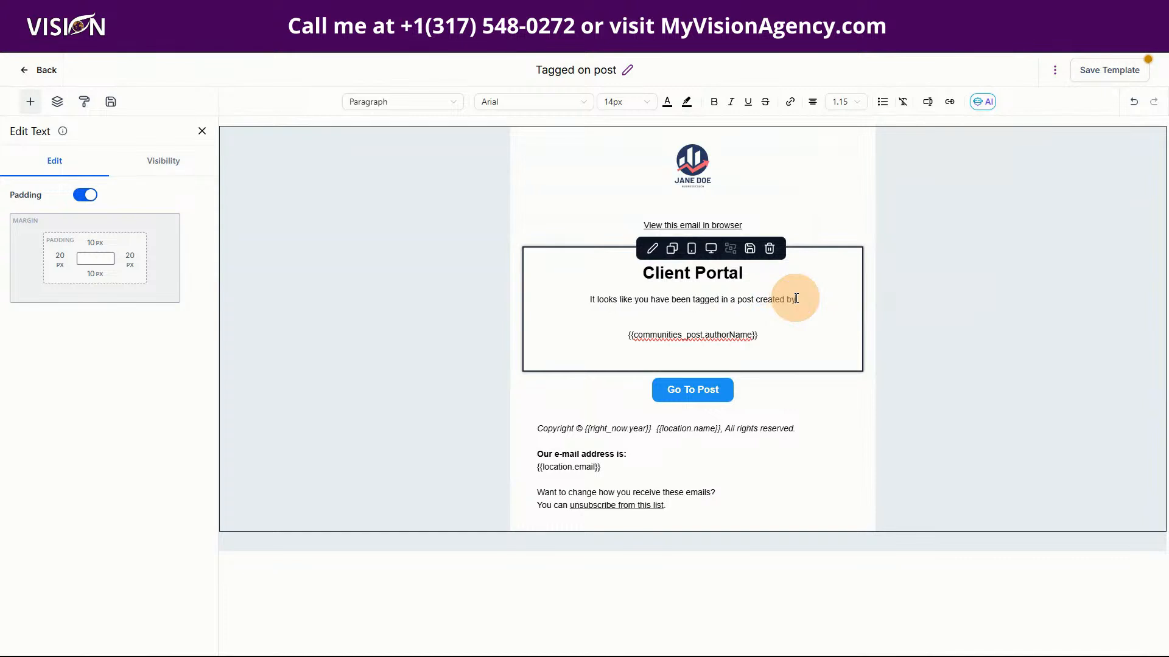
{"action": "key", "text": "Delete"}
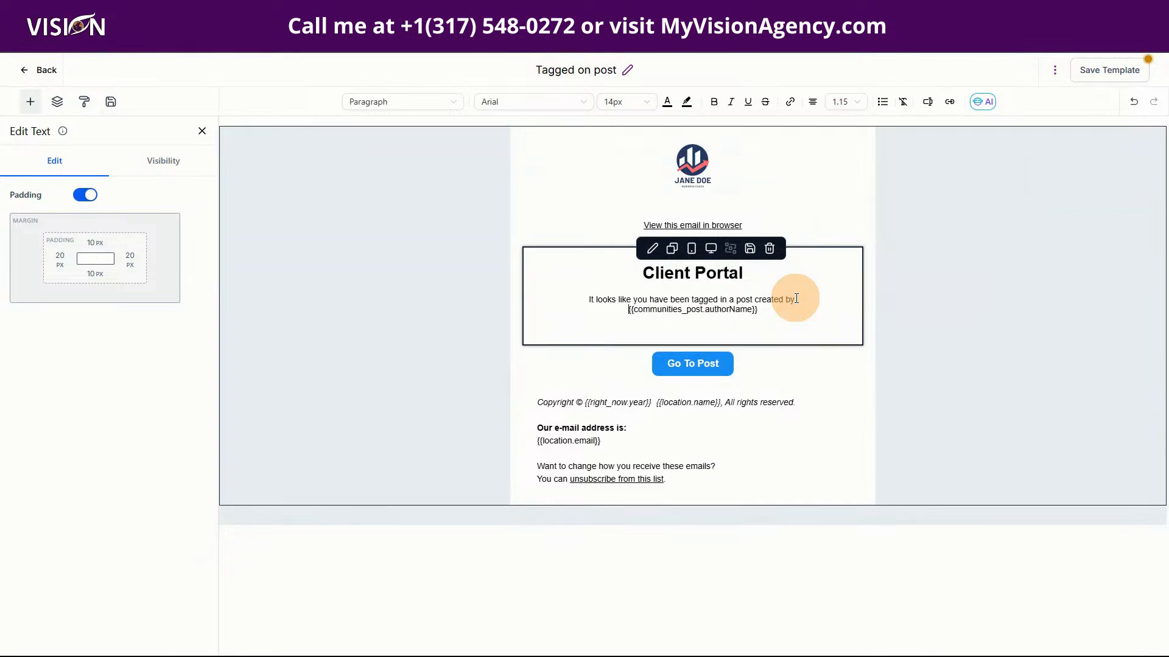
{"action": "key", "text": "Delete"}
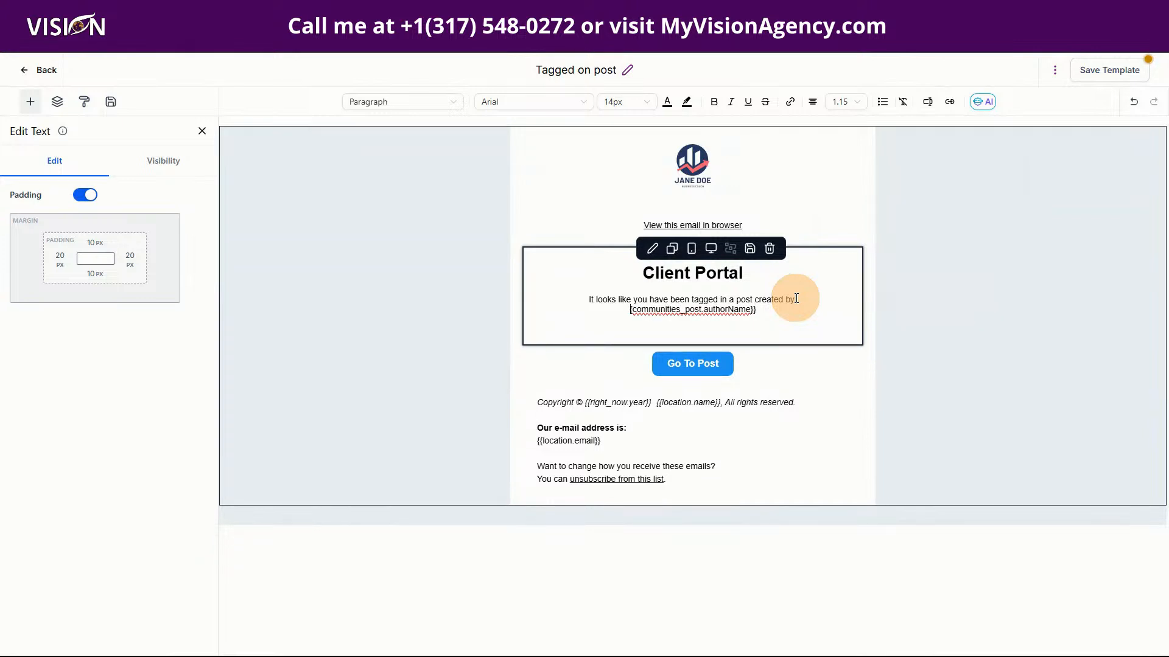
{"action": "left_click", "coordinate": [769, 313]}
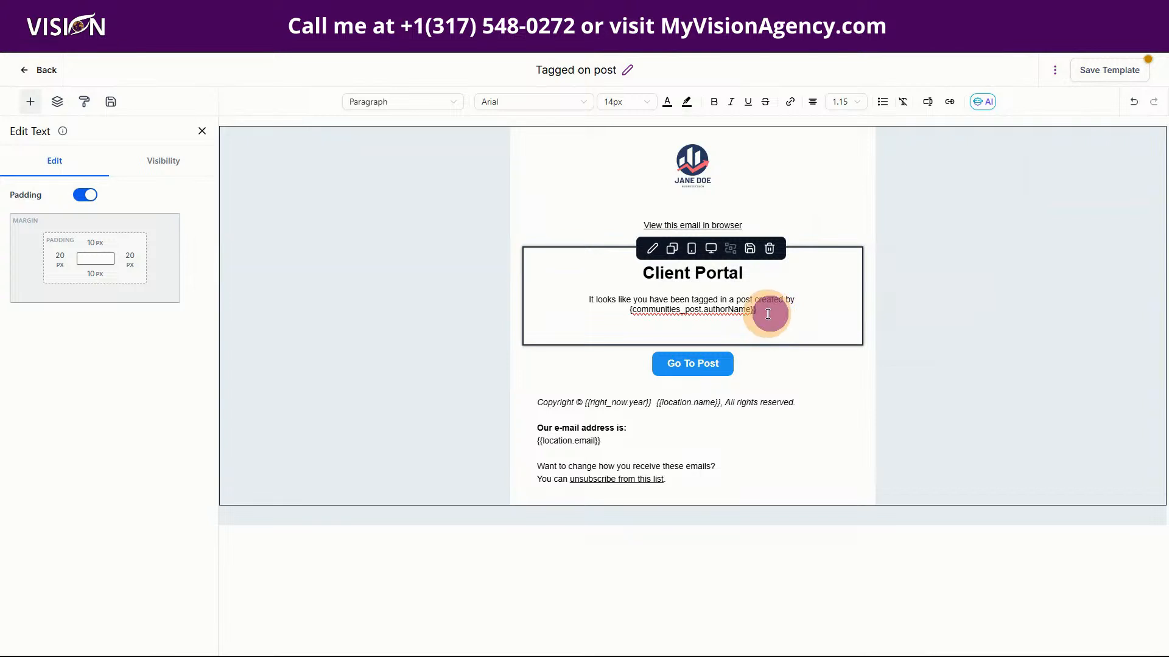
{"action": "left_click", "coordinate": [630, 312]}
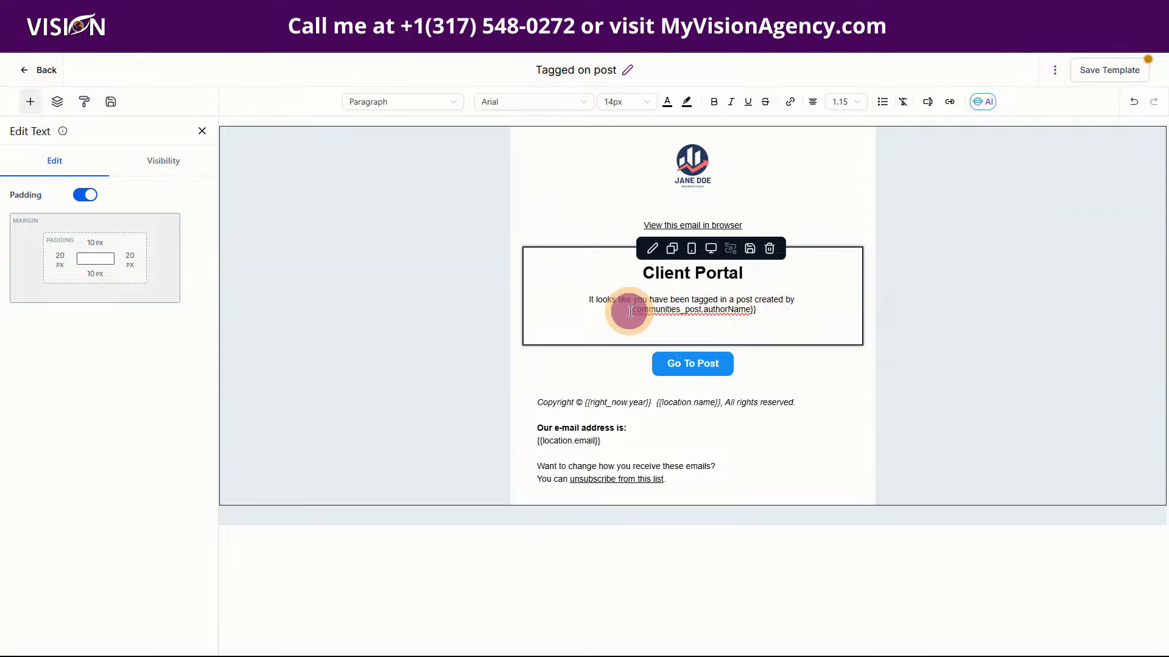
{"action": "type", "text": "{"}
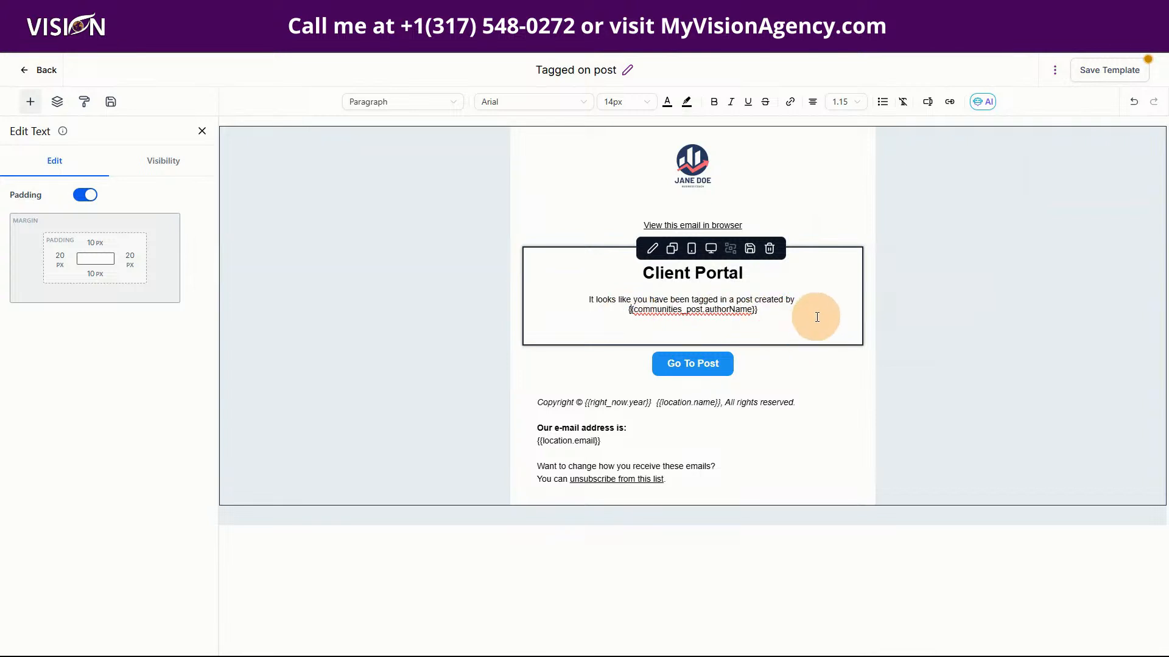
{"action": "left_click", "coordinate": [790, 315]}
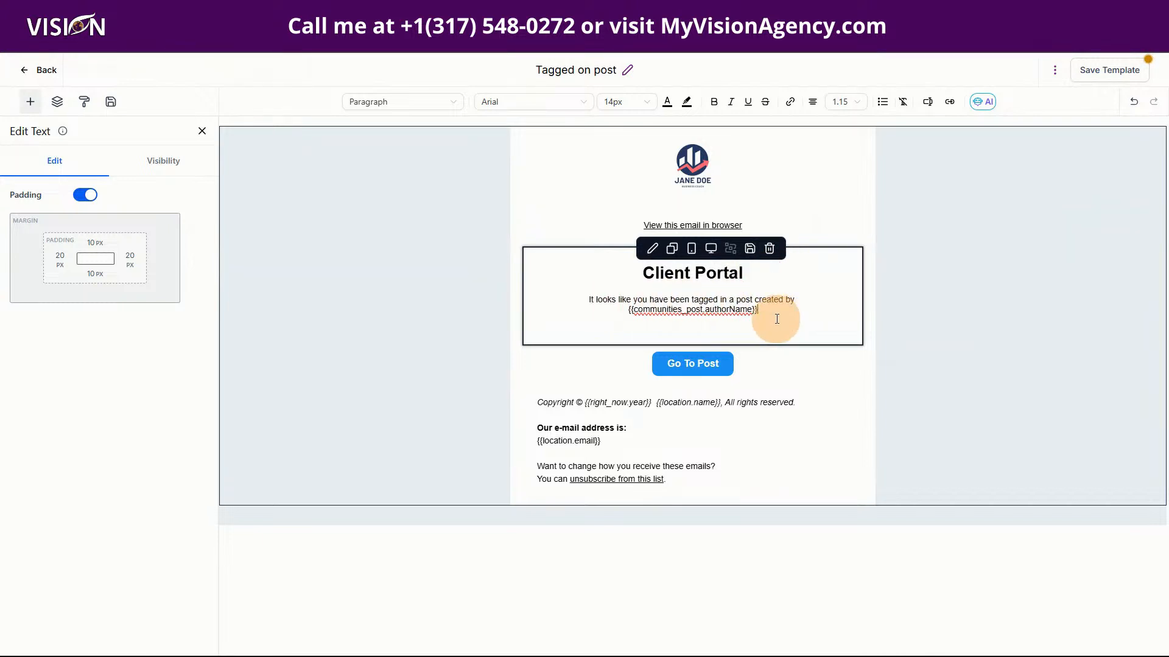
{"action": "key", "text": "Return"}
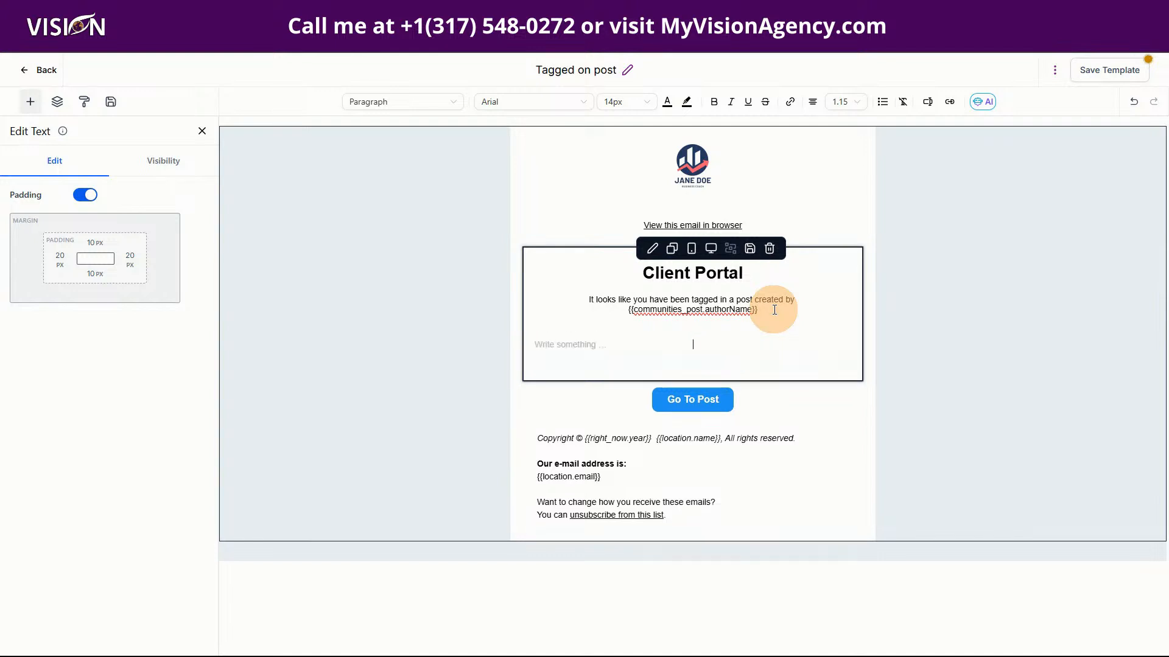
{"action": "left_click", "coordinate": [927, 101]}
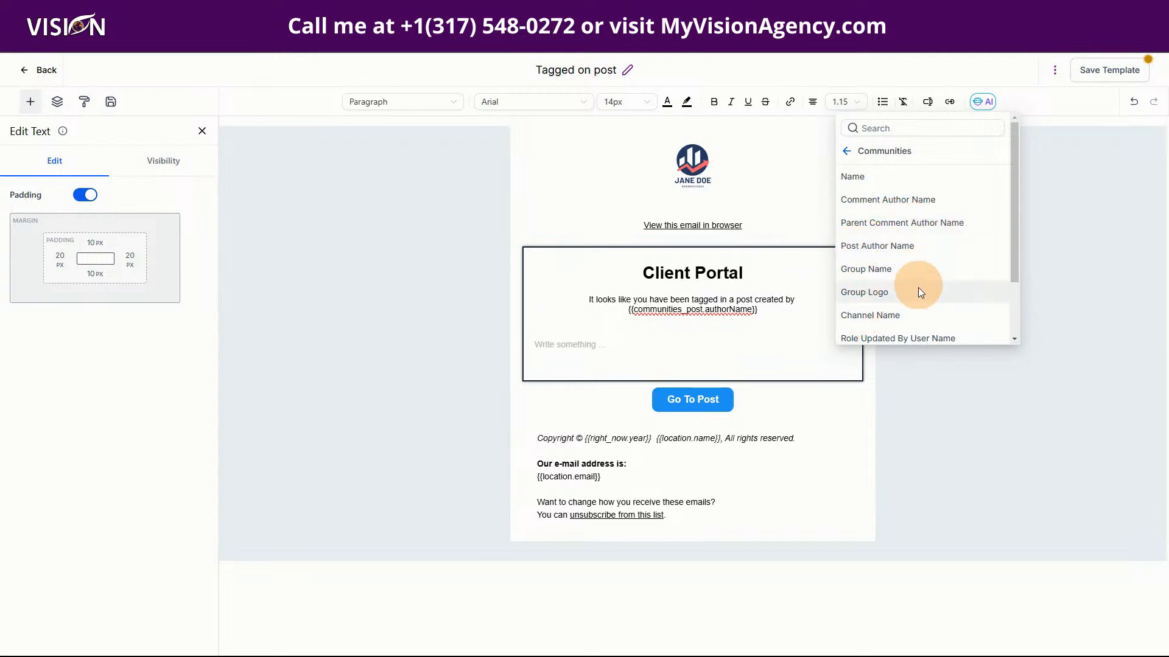
{"action": "scroll", "coordinate": [917, 297], "scroll_direction": "down", "scroll_amount": 1}
{"action": "scroll", "coordinate": [885, 304], "scroll_direction": "up", "scroll_amount": 1}
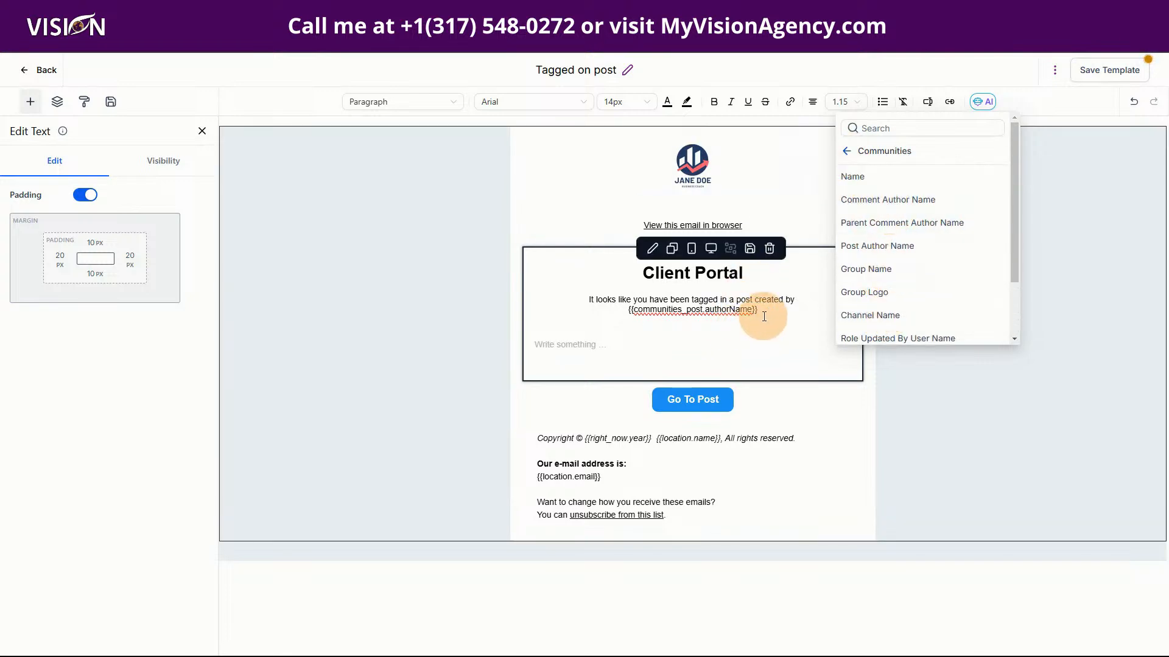
{"action": "left_click", "coordinate": [693, 334]}
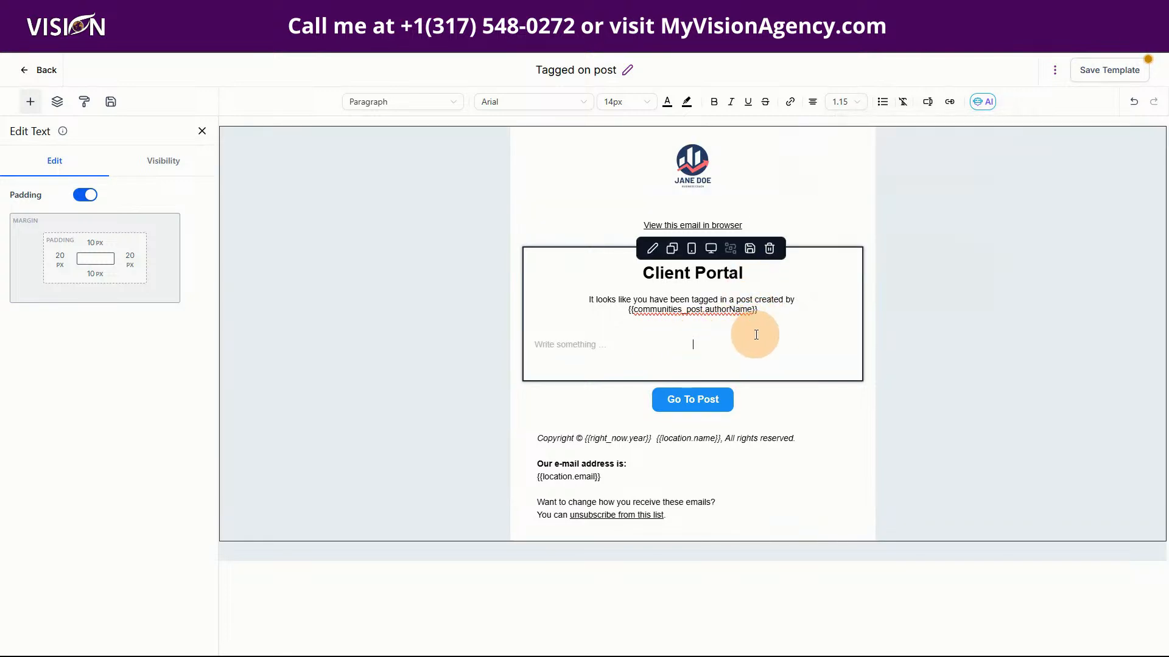
{"action": "key", "text": "BackSpace"}
{"action": "key", "text": "BackSpace"}
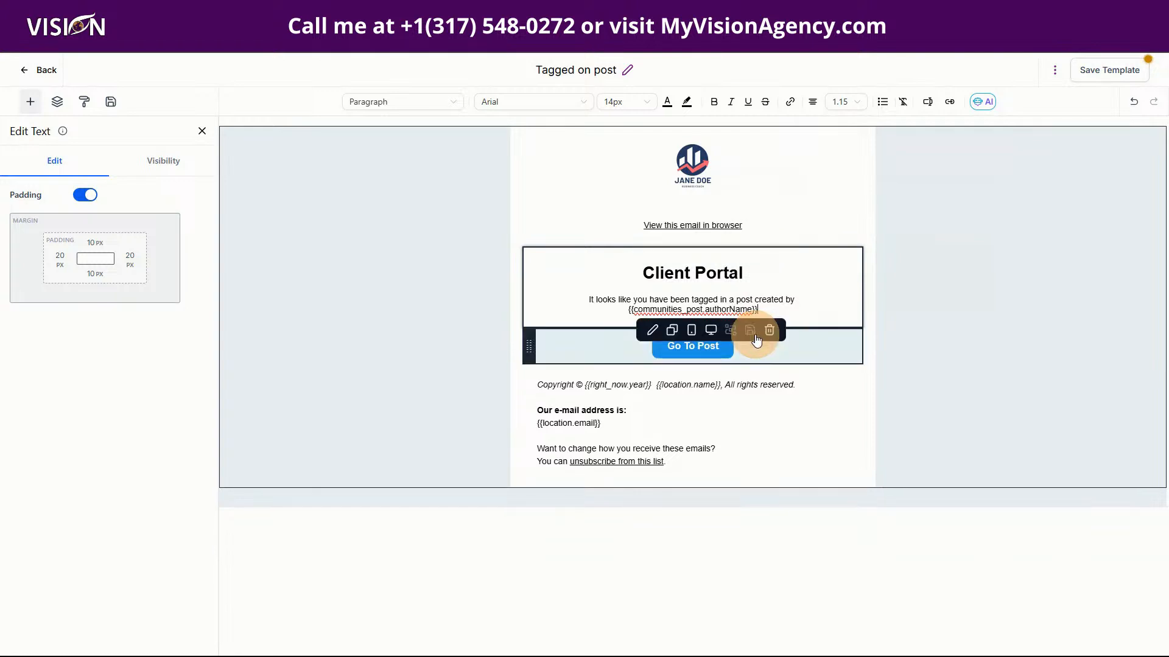
Check the link URL of the Go To Post button.
{"action": "left_click", "coordinate": [641, 360]}
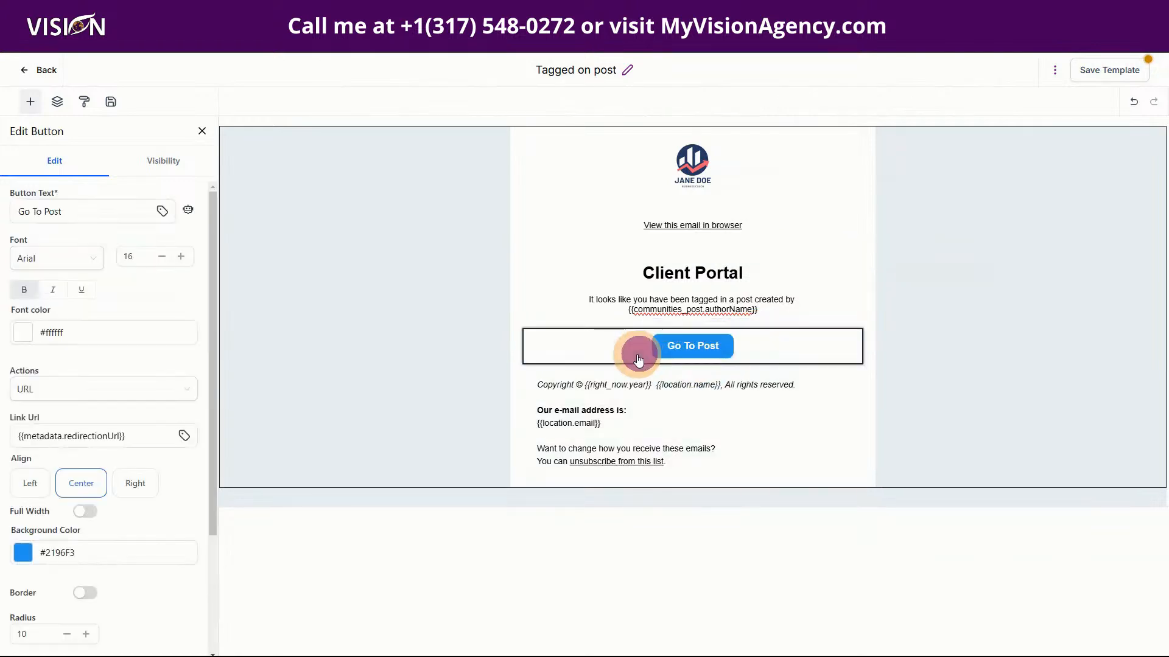
{"action": "left_click_drag", "start_coordinate": [103, 436], "coordinate": [13, 436]}
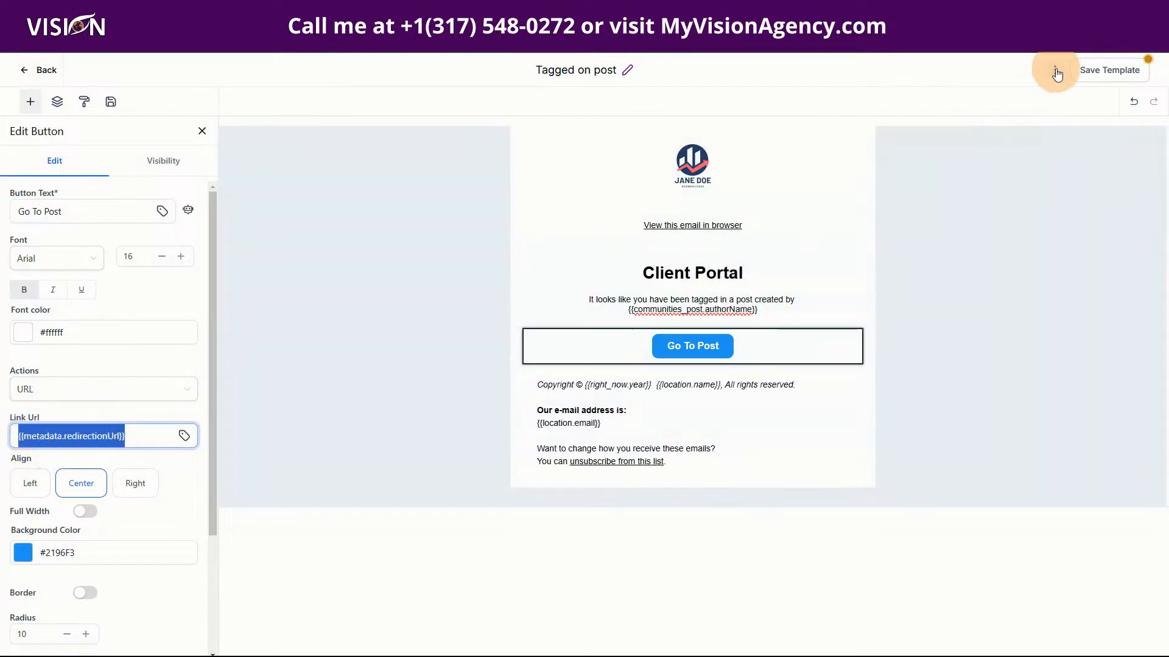
Review and save the template's sender, subject and preview text settings, and save the "Tagged on post" template.
{"action": "left_click", "coordinate": [1056, 71]}
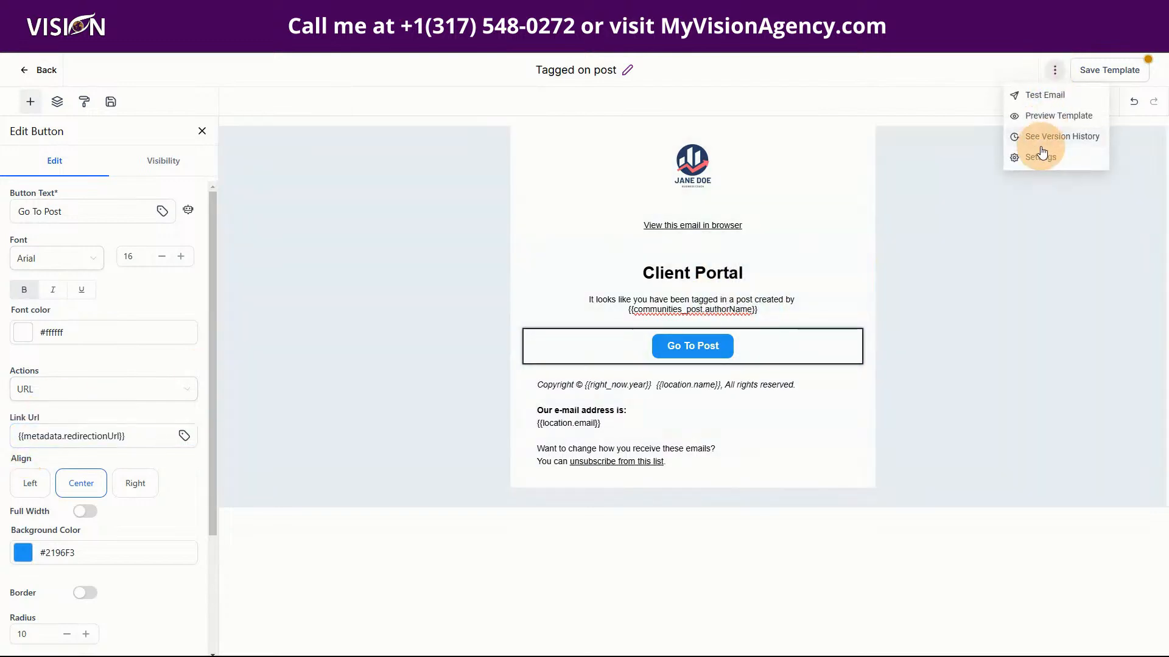
{"action": "left_click", "coordinate": [1035, 155]}
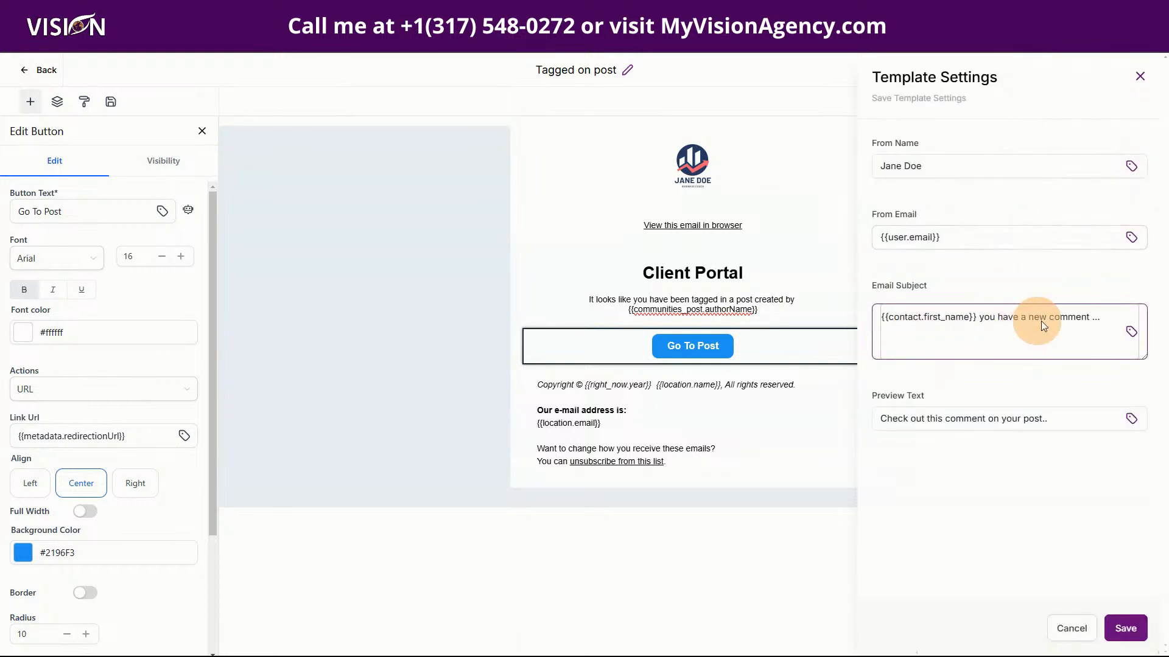
{"action": "left_click", "coordinate": [1029, 425]}
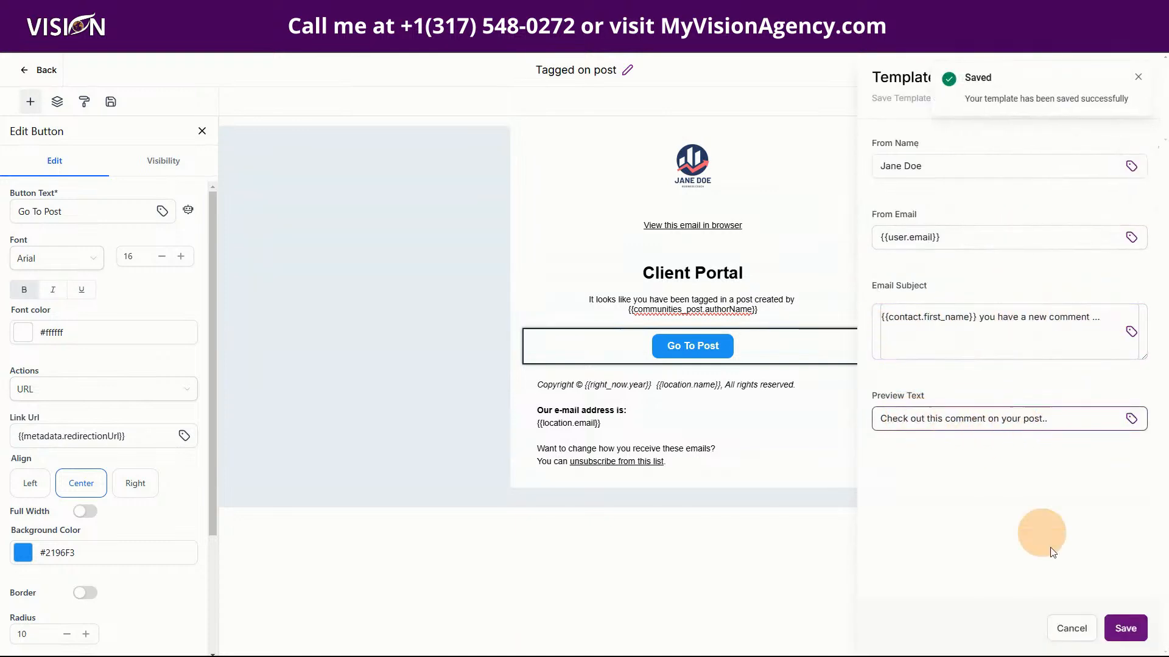
{"action": "left_click", "coordinate": [1126, 628]}
{"action": "left_click", "coordinate": [1140, 77]}
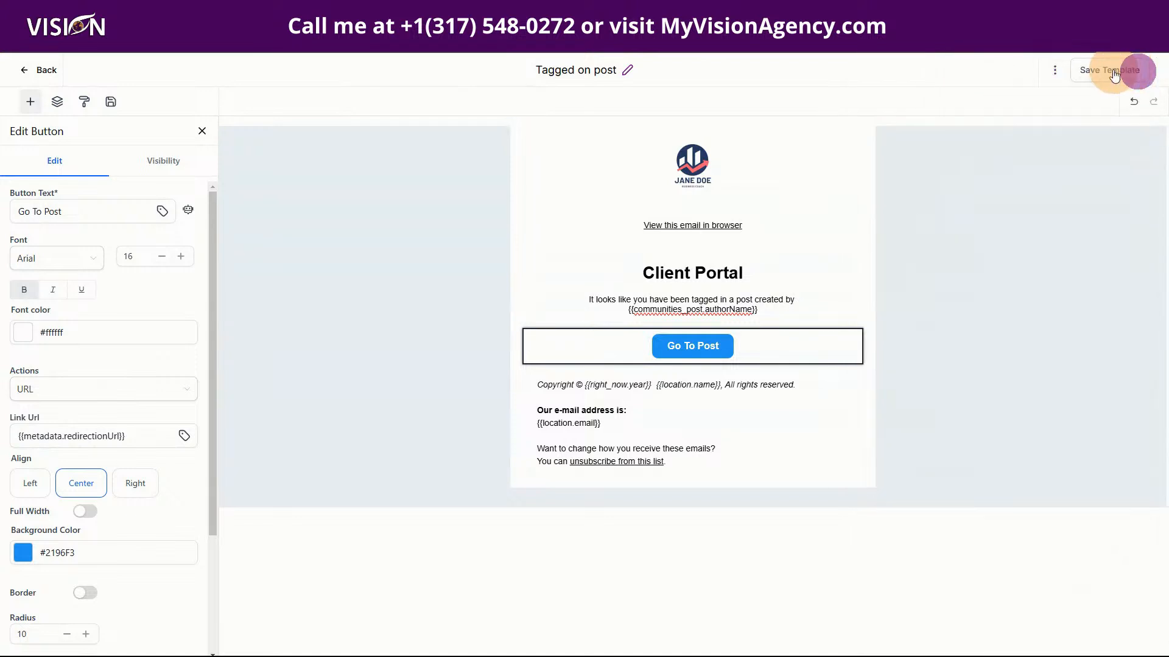
{"action": "left_click", "coordinate": [1113, 70]}
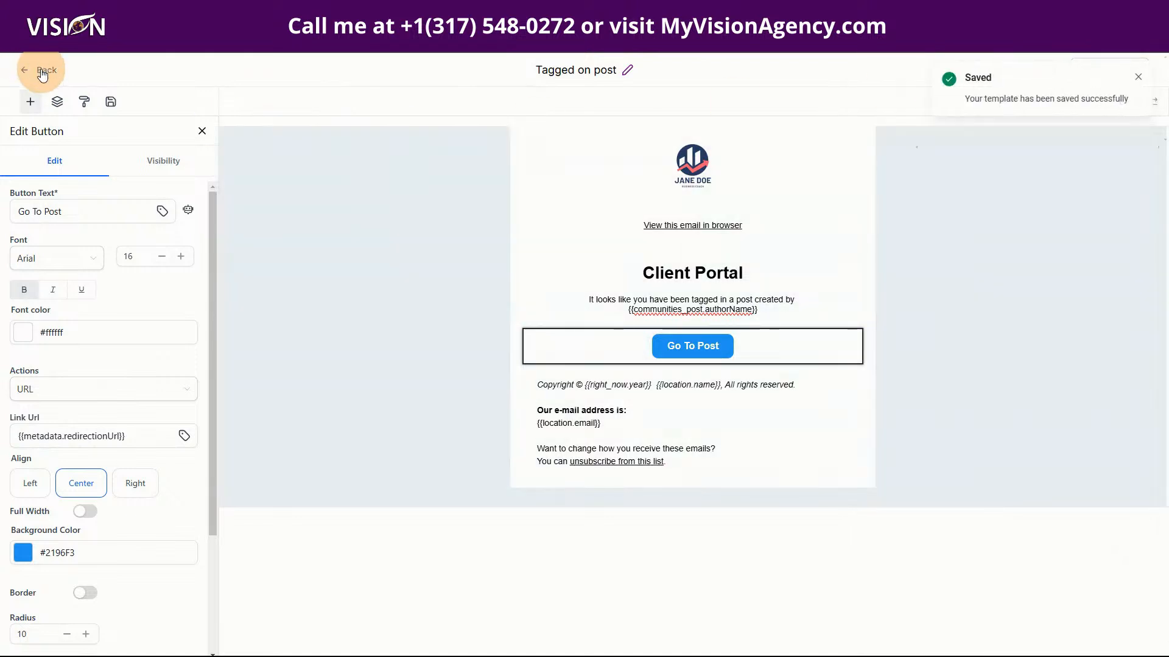
{"action": "left_click", "coordinate": [42, 71]}
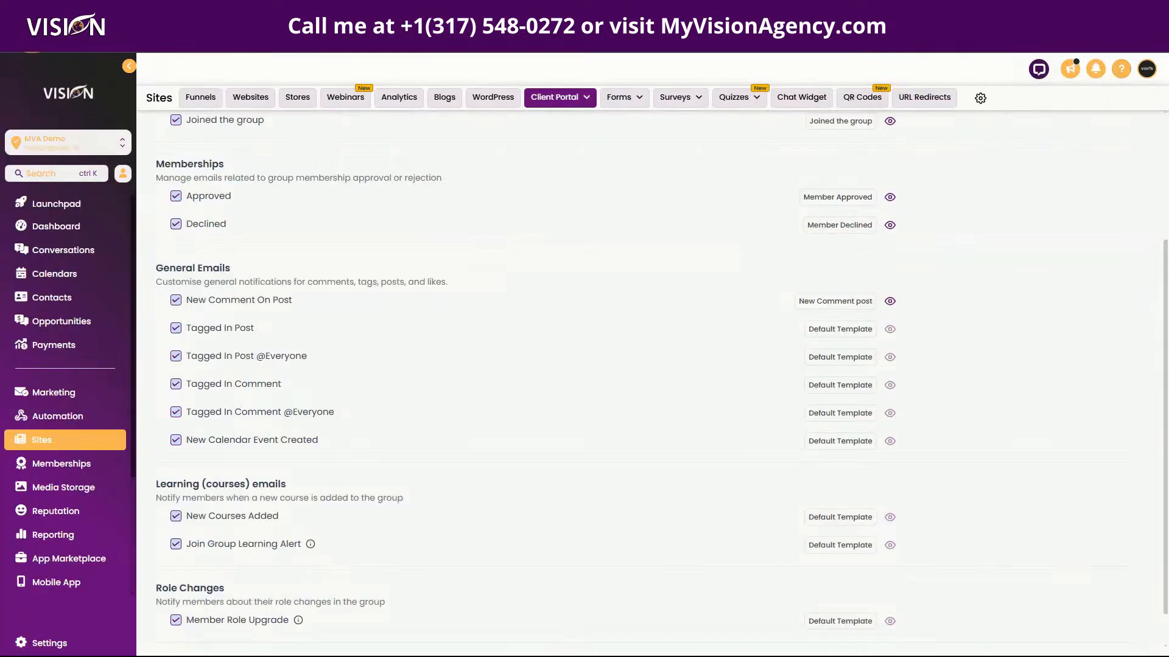
{"action": "left_click", "coordinate": [55, 37]}
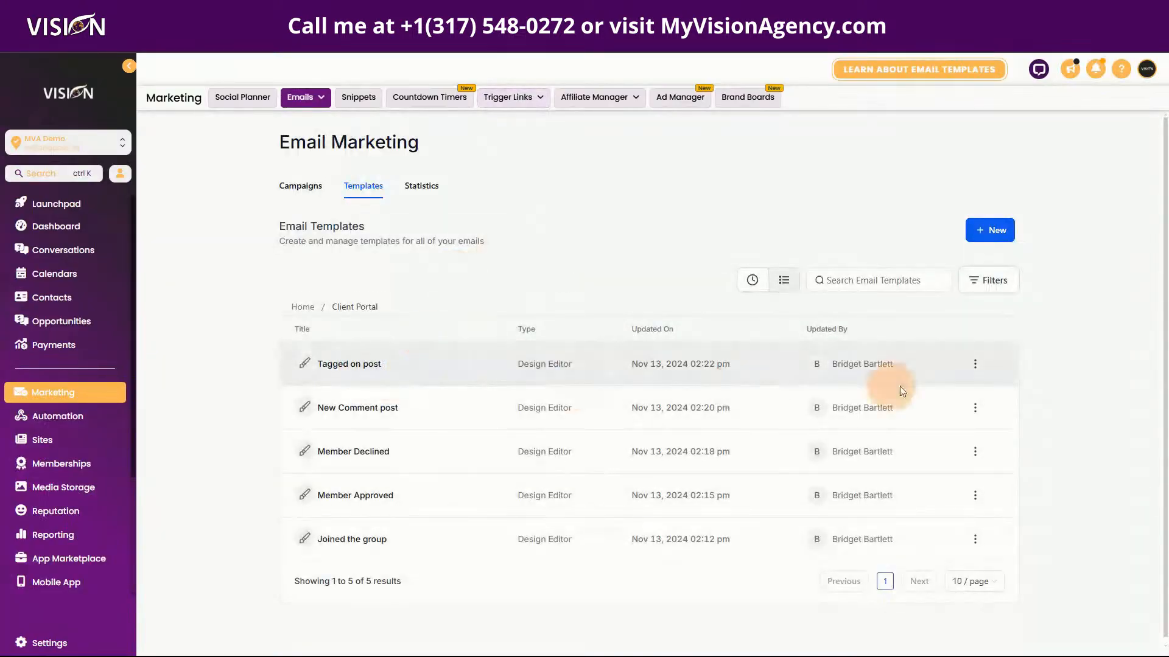
{"action": "left_click", "coordinate": [975, 364]}
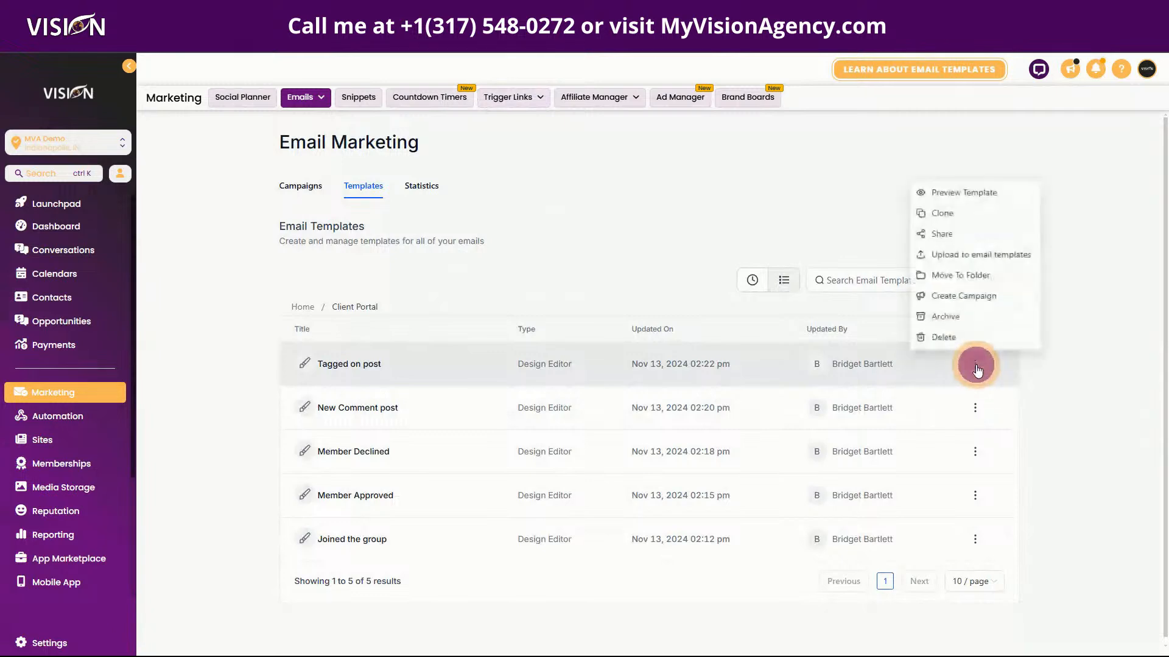
{"action": "left_click", "coordinate": [942, 213]}
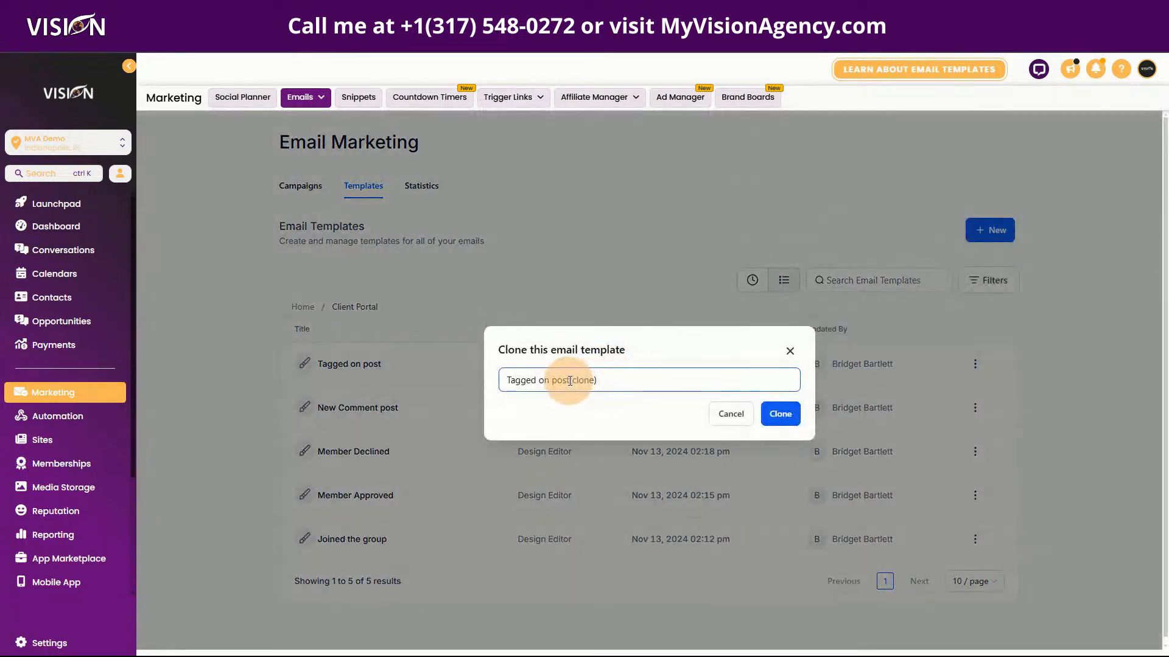
{"action": "left_click_drag", "start_coordinate": [570, 383], "coordinate": [646, 386]}
{"action": "key", "text": "BackSpace"}
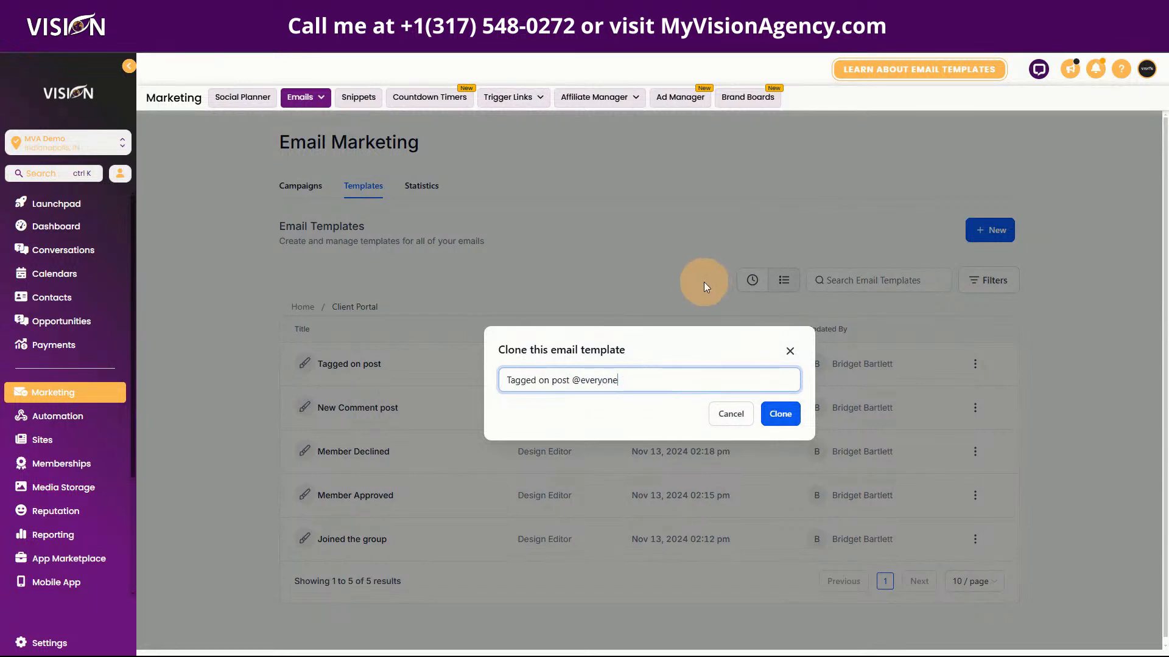
{"action": "left_click", "coordinate": [774, 414]}
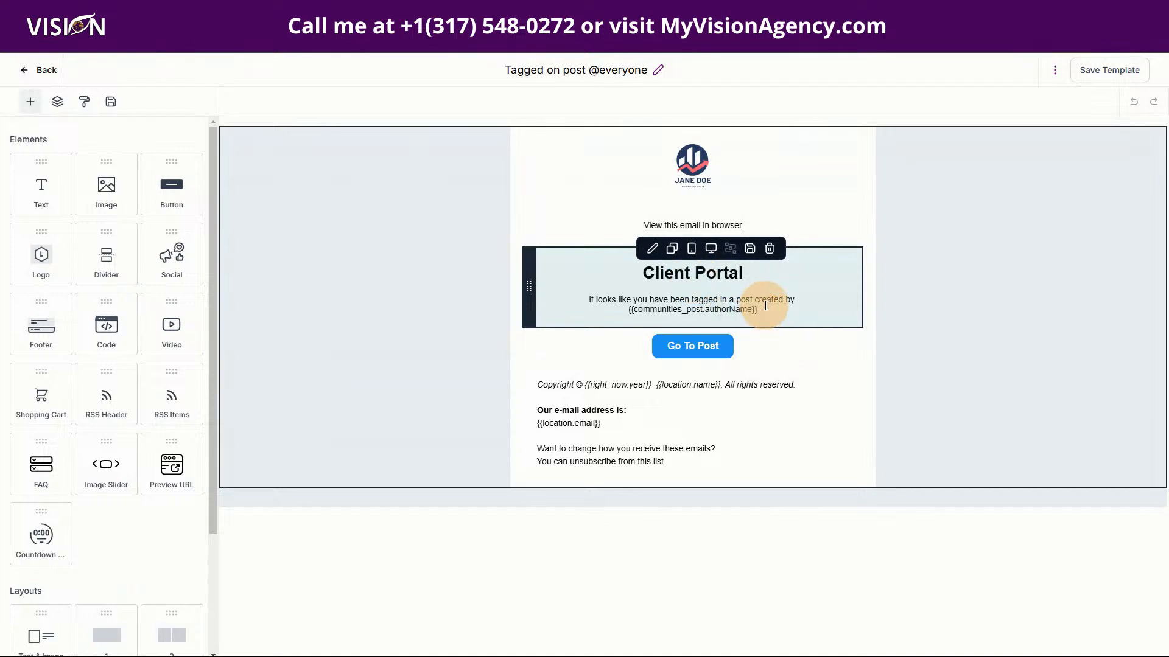
Shorten the sentence under the Client Portal heading to "It looks like you have been tagged in a post", removing the author mention.
{"action": "left_click", "coordinate": [762, 311]}
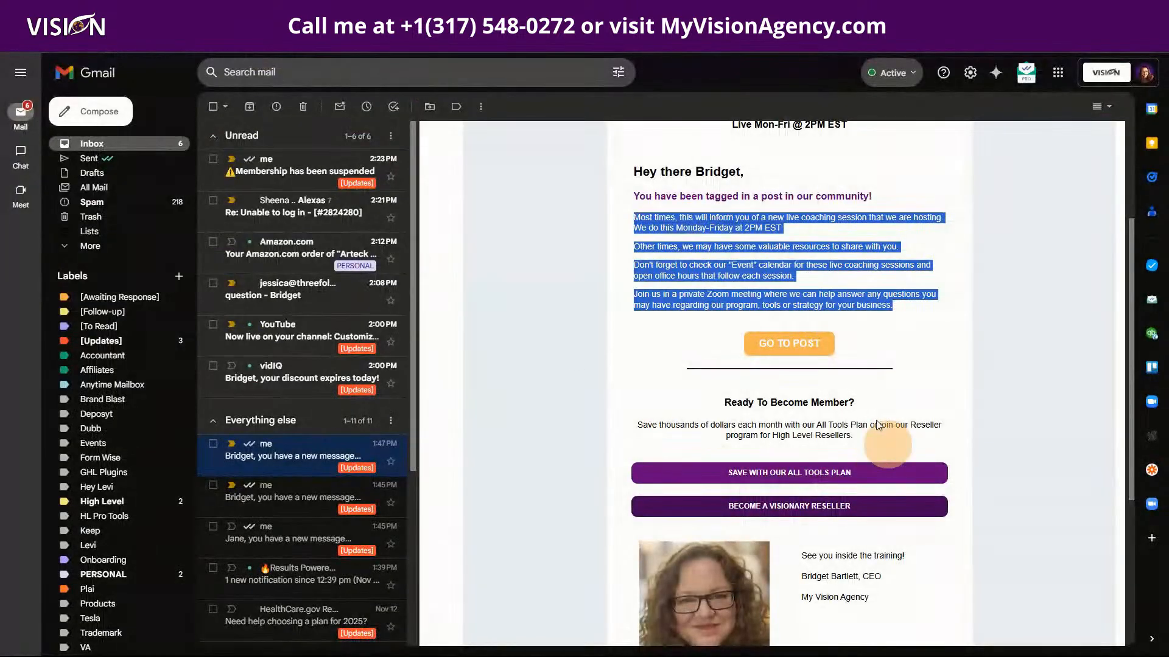
{"action": "left_click", "coordinate": [645, 268]}
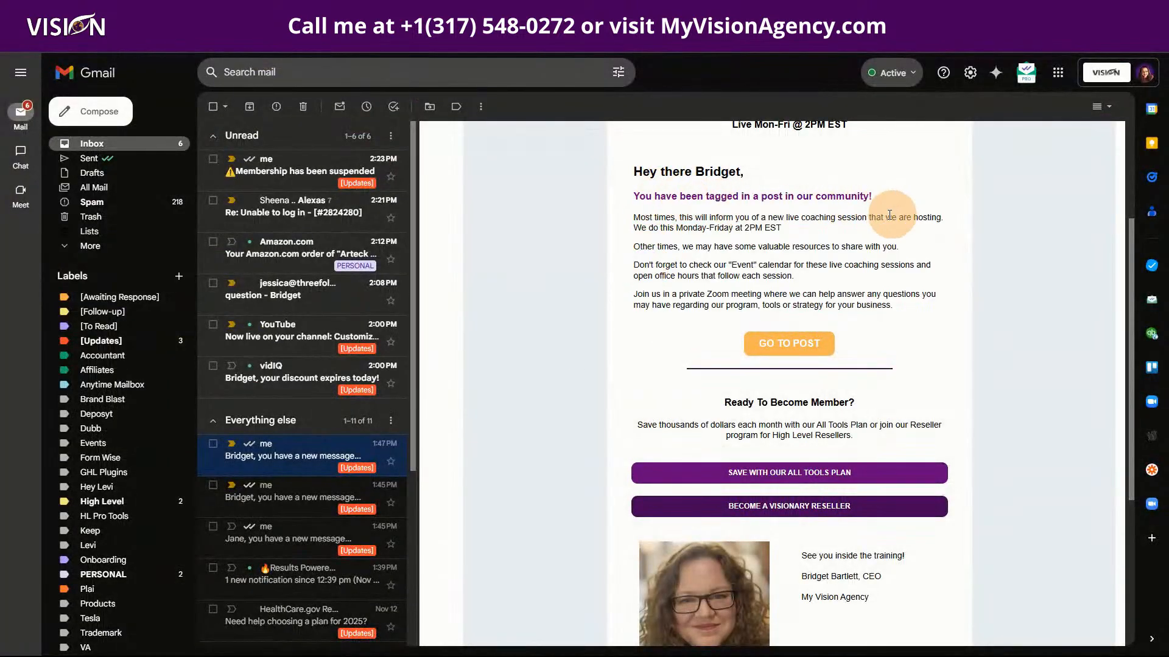
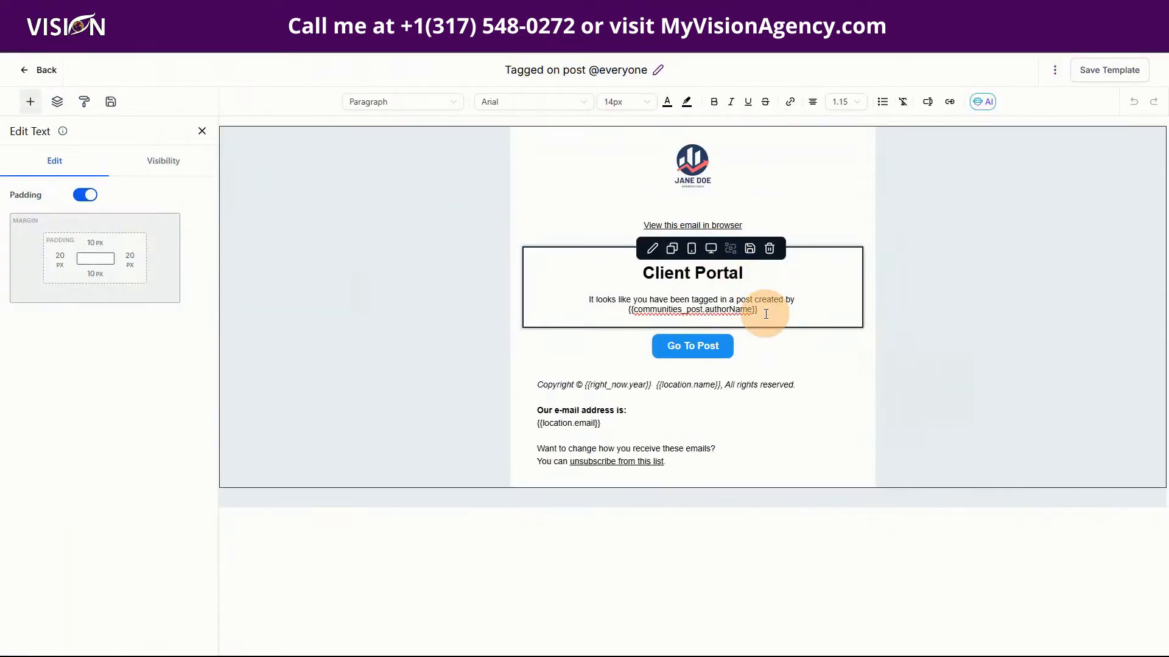
{"action": "left_click_drag", "start_coordinate": [761, 311], "coordinate": [630, 311]}
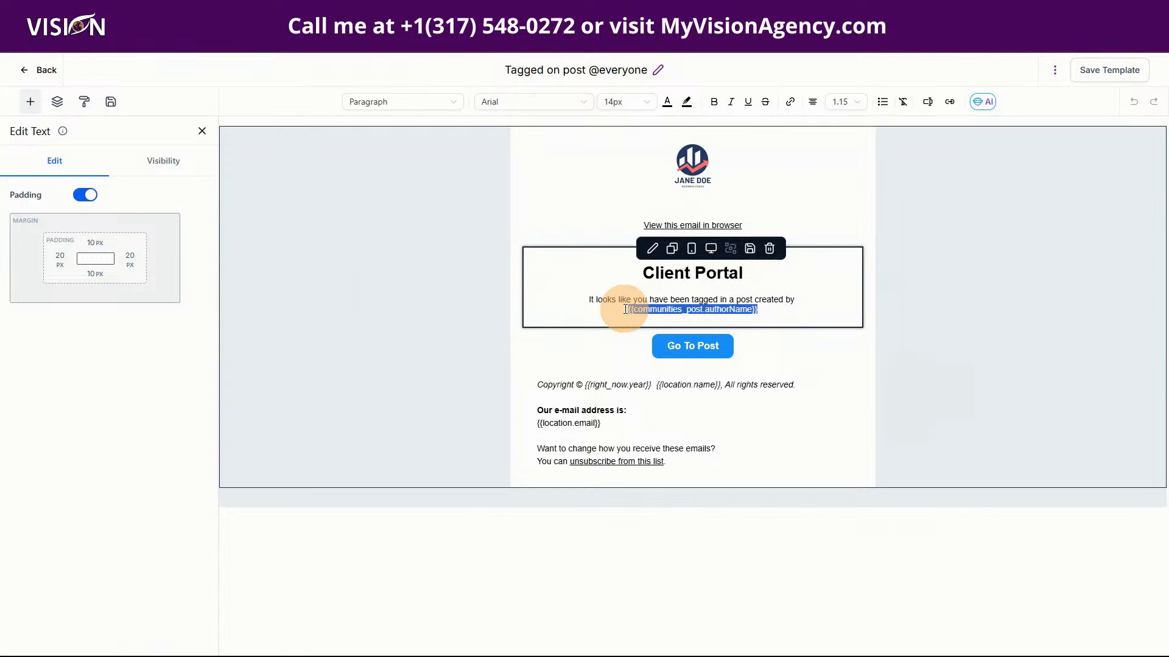
{"action": "key", "text": "BackSpace"}
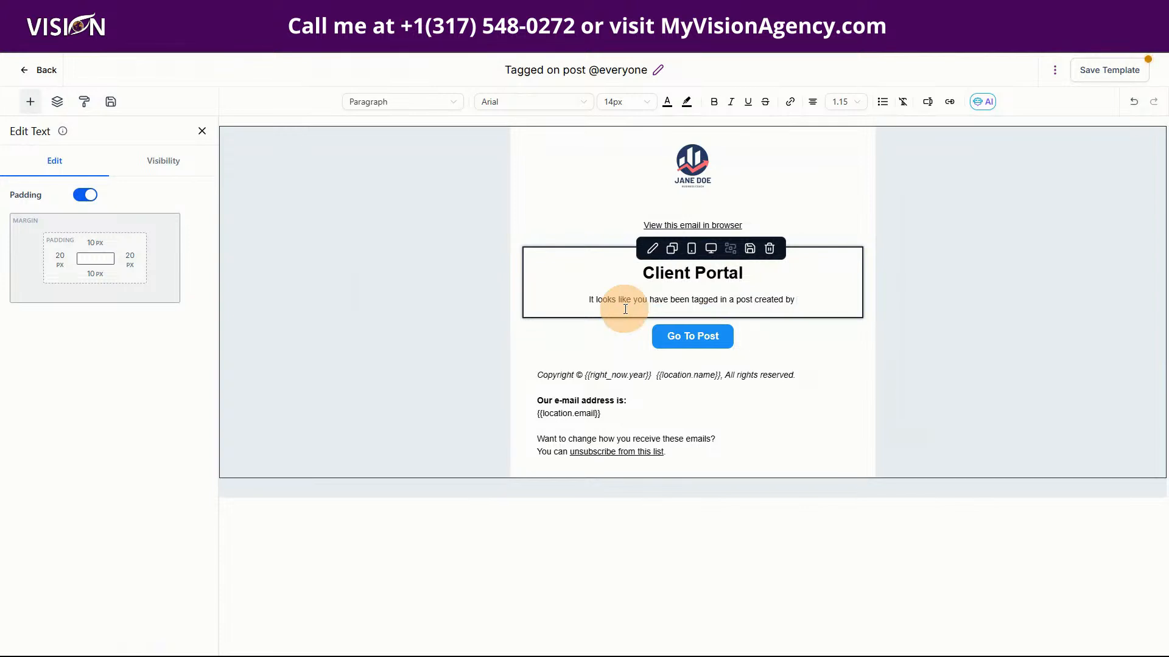
{"action": "key", "text": "BackSpace"}
{"action": "key", "text": "BackSpace"}
{"action": "key", "text": "BackSpace"}
{"action": "key", "text": "BackSpace"}
{"action": "key", "text": "BackSpace"}
{"action": "key", "text": "BackSpace"}
{"action": "key", "text": "BackSpace"}
{"action": "key", "text": "BackSpace"}
{"action": "key", "text": "BackSpace"}
{"action": "key", "text": "BackSpace"}
{"action": "key", "text": "BackSpace"}
{"action": "key", "text": "BackSpace"}
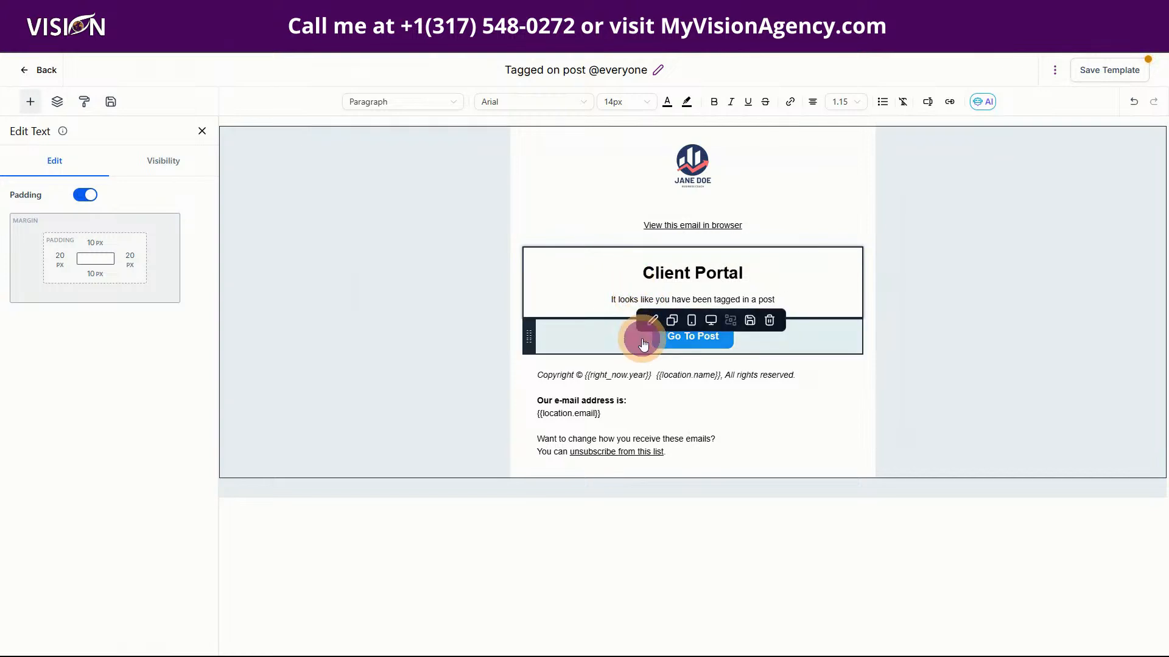
Check the Go To Post button's link settings and save the template.
{"action": "left_click", "coordinate": [636, 336]}
{"action": "left_click", "coordinate": [704, 344]}
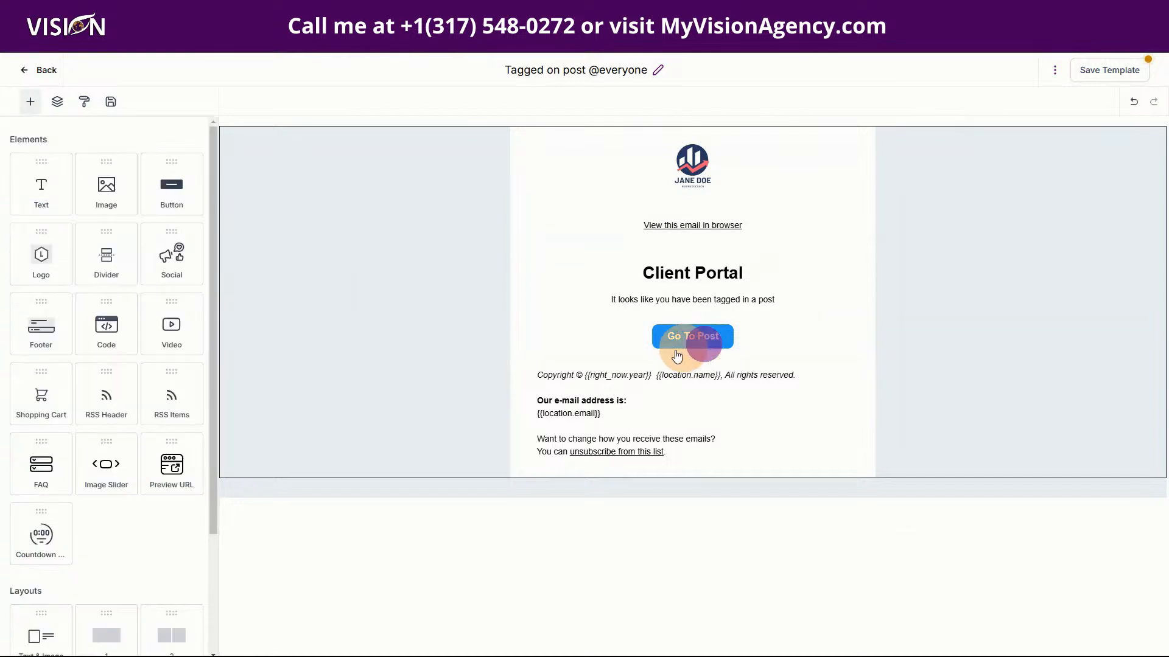
{"action": "left_click", "coordinate": [621, 344]}
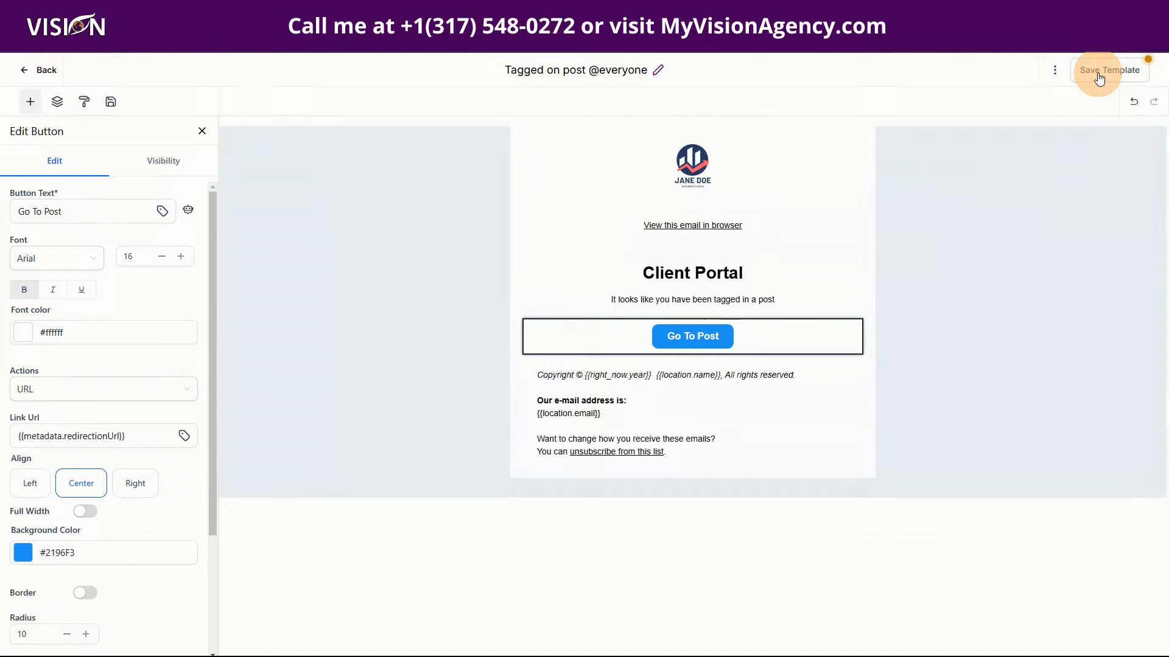
{"action": "left_click", "coordinate": [1096, 71]}
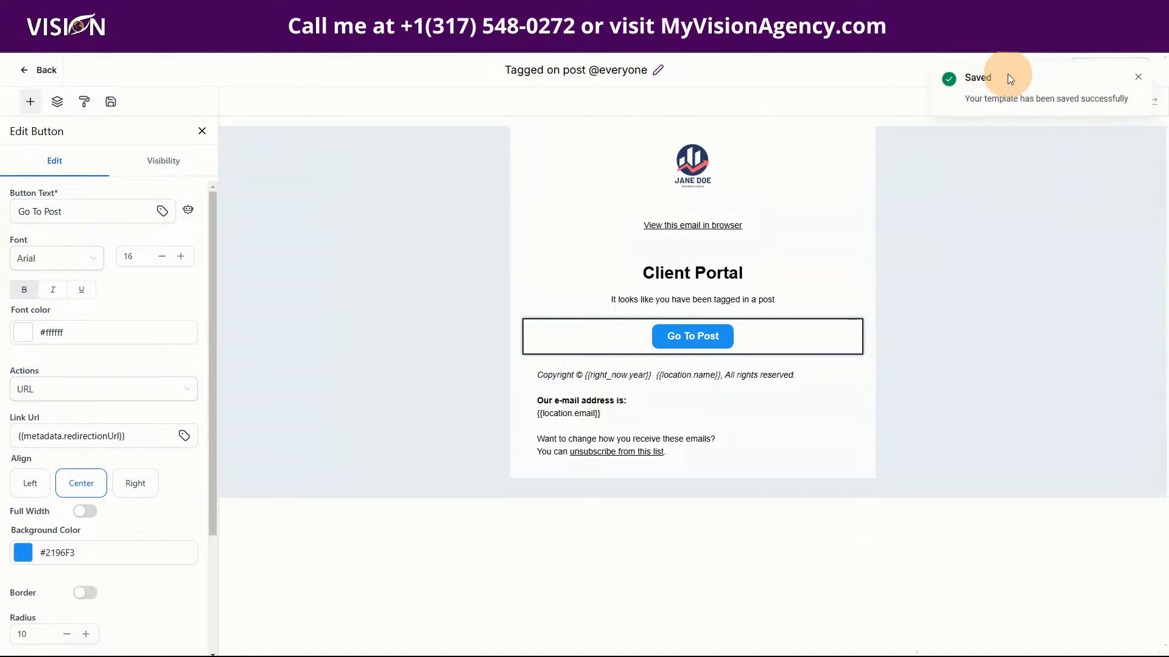
{"action": "left_click", "coordinate": [1137, 80]}
In the template settings, set the email subject to "{{contact.first_name}} you have been tagged in a post".
{"action": "left_click", "coordinate": [1060, 74]}
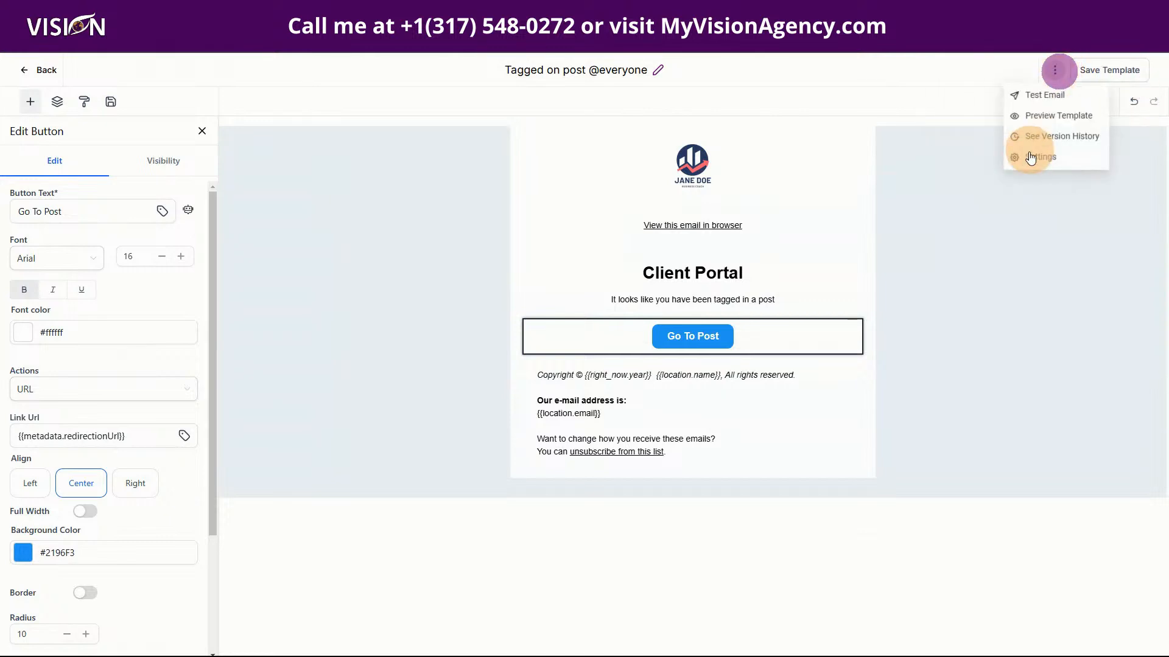
{"action": "left_click", "coordinate": [1025, 157]}
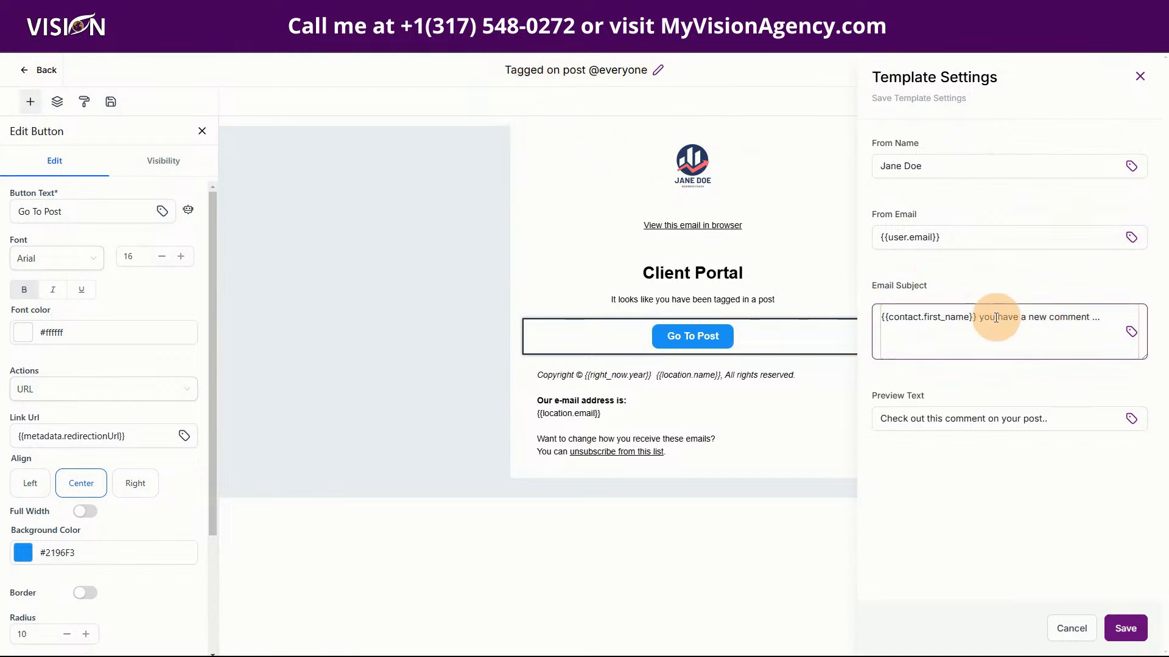
{"action": "left_click_drag", "start_coordinate": [1019, 317], "coordinate": [1098, 313]}
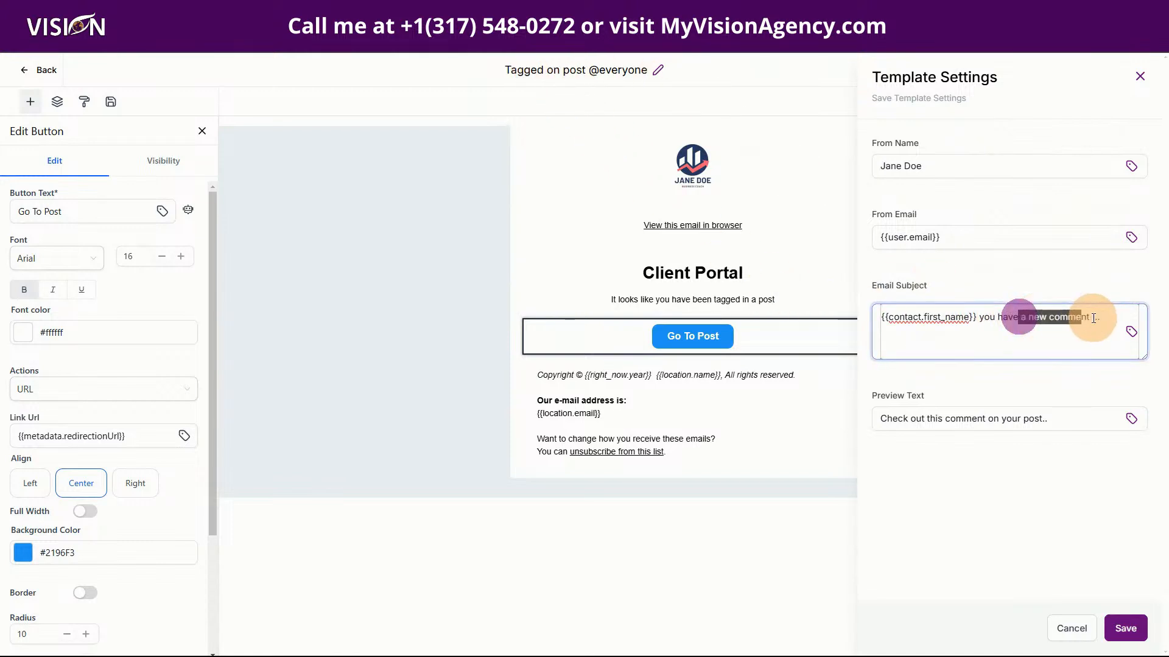
{"action": "type", "text": "been tagged in"}
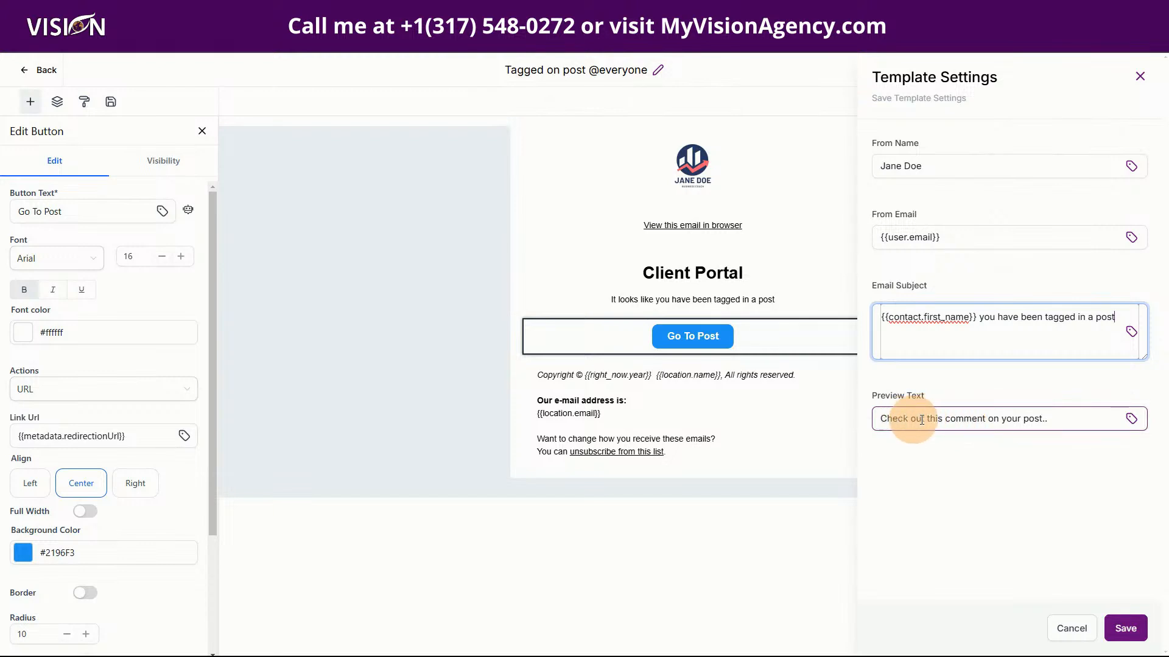
Set the preview text to "Check out this post you were tagged in..." and save both the settings and the template.
{"action": "left_click", "coordinate": [991, 418]}
{"action": "left_click_drag", "start_coordinate": [1070, 419], "coordinate": [868, 418]}
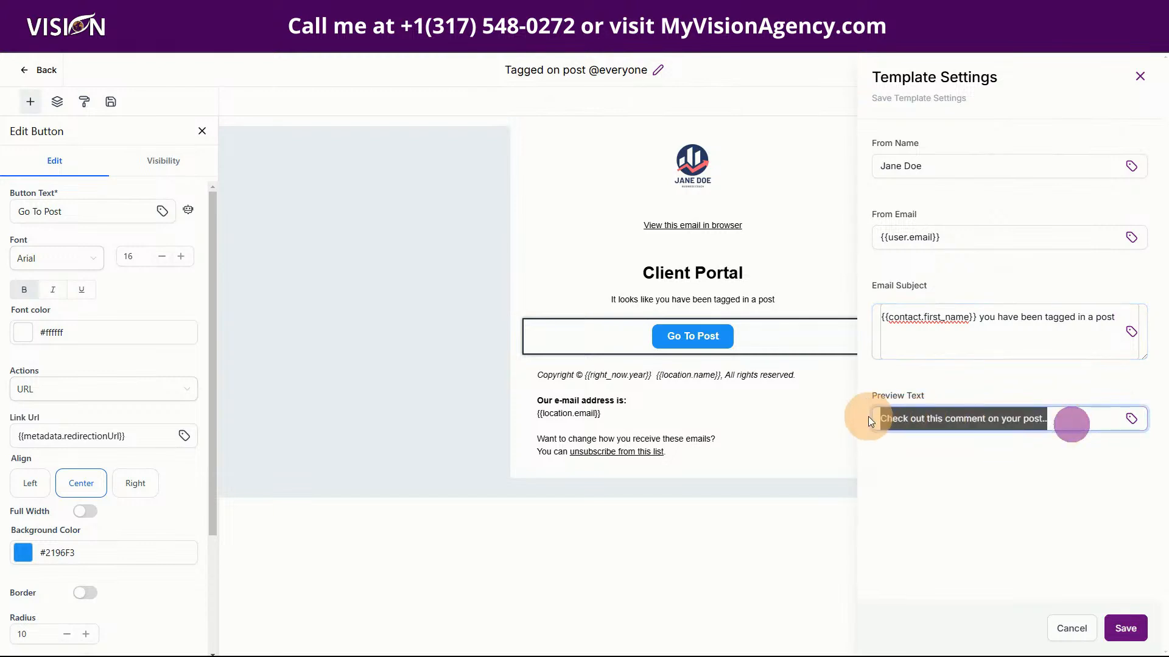
{"action": "type", "text": "Chec"}
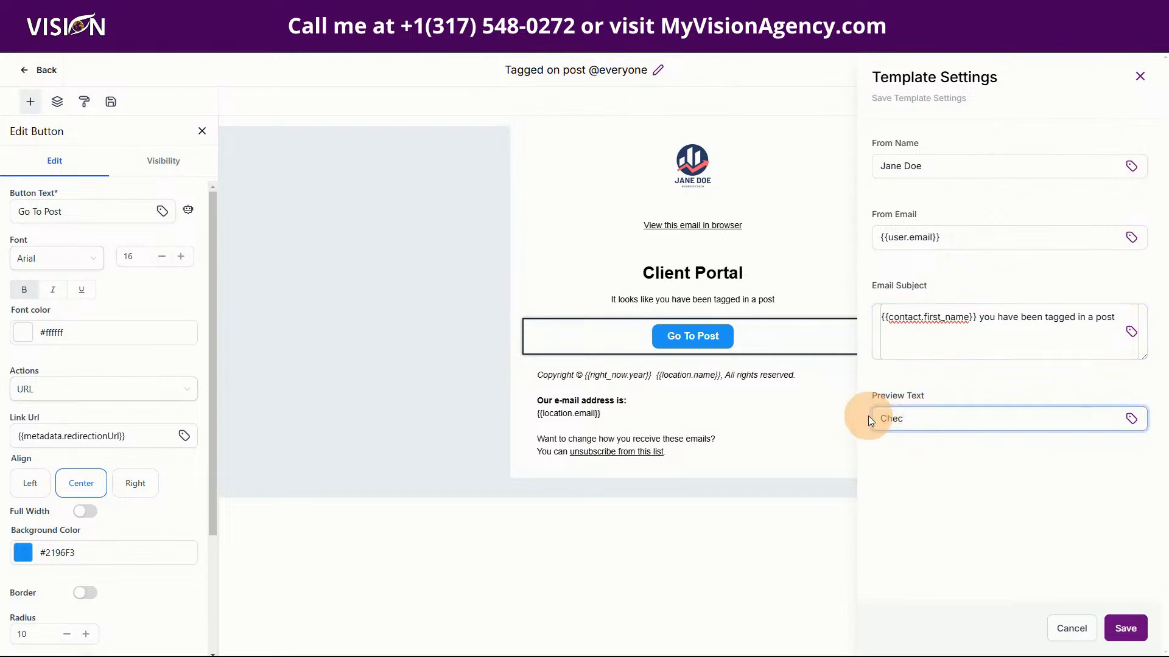
{"action": "type", "text": "k out this post you were ta"}
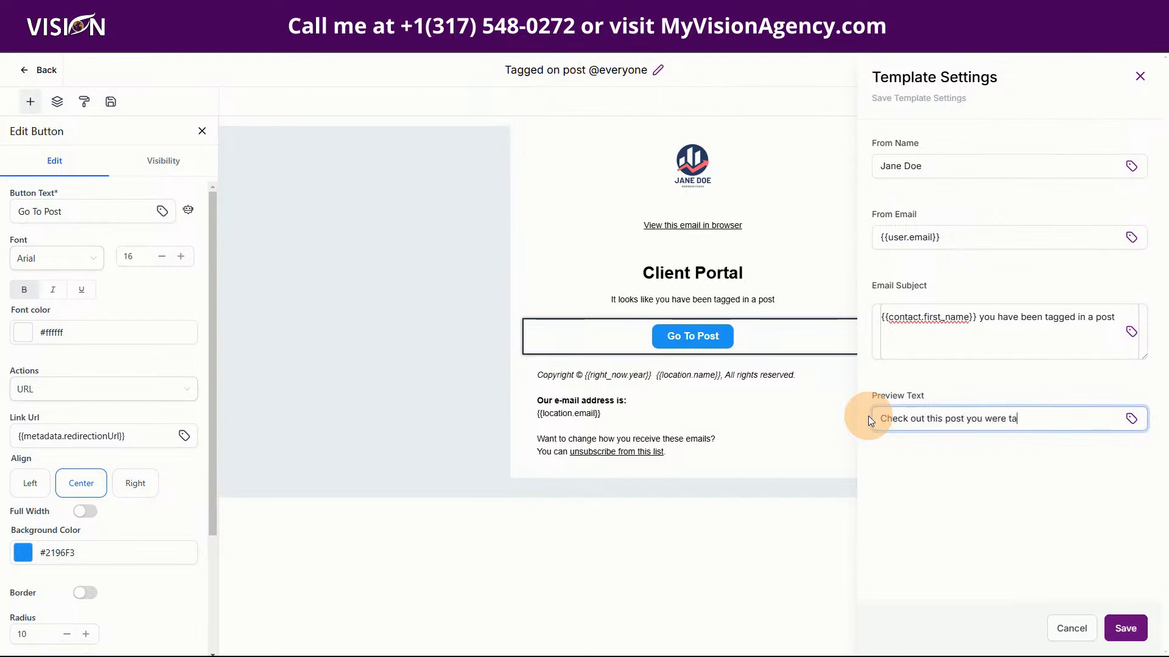
{"action": "type", "text": "gged in..."}
{"action": "left_click", "coordinate": [1122, 639]}
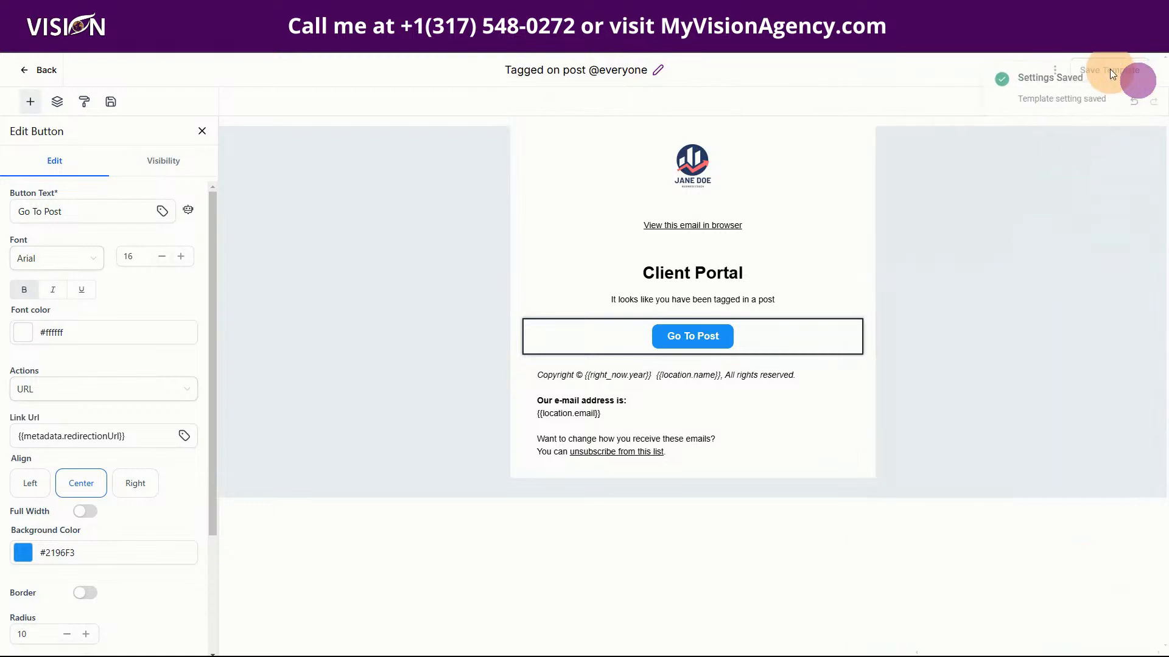
{"action": "left_click", "coordinate": [1109, 69]}
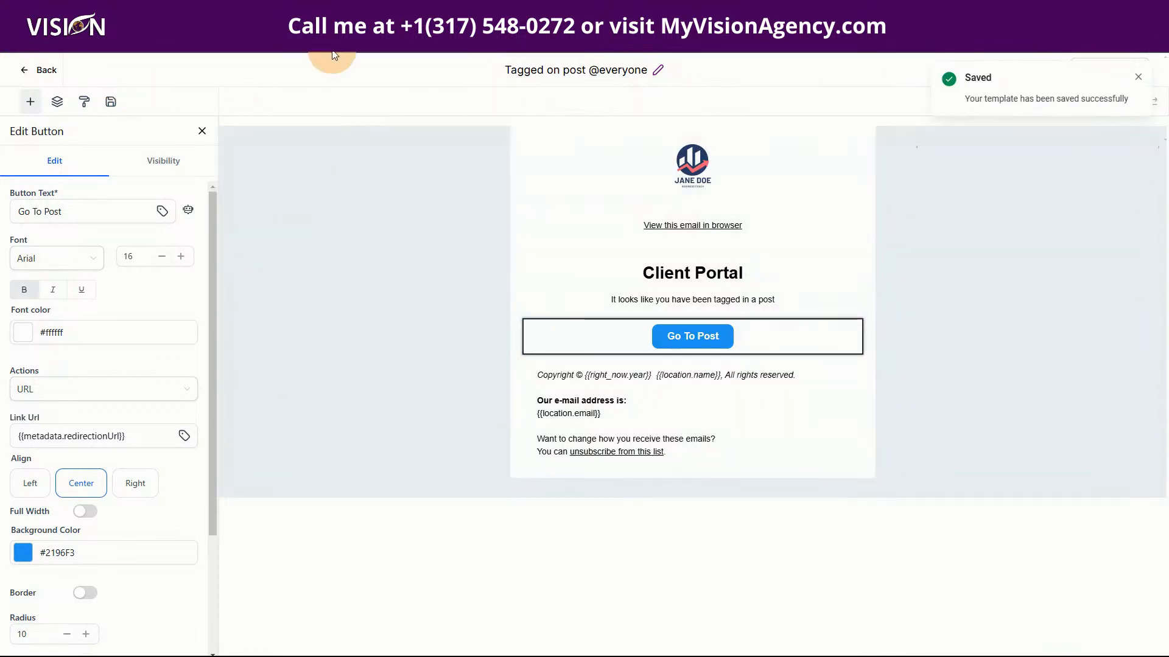
Leave the template editor and reload the Client Portal email settings page.
{"action": "left_click", "coordinate": [328, 18]}
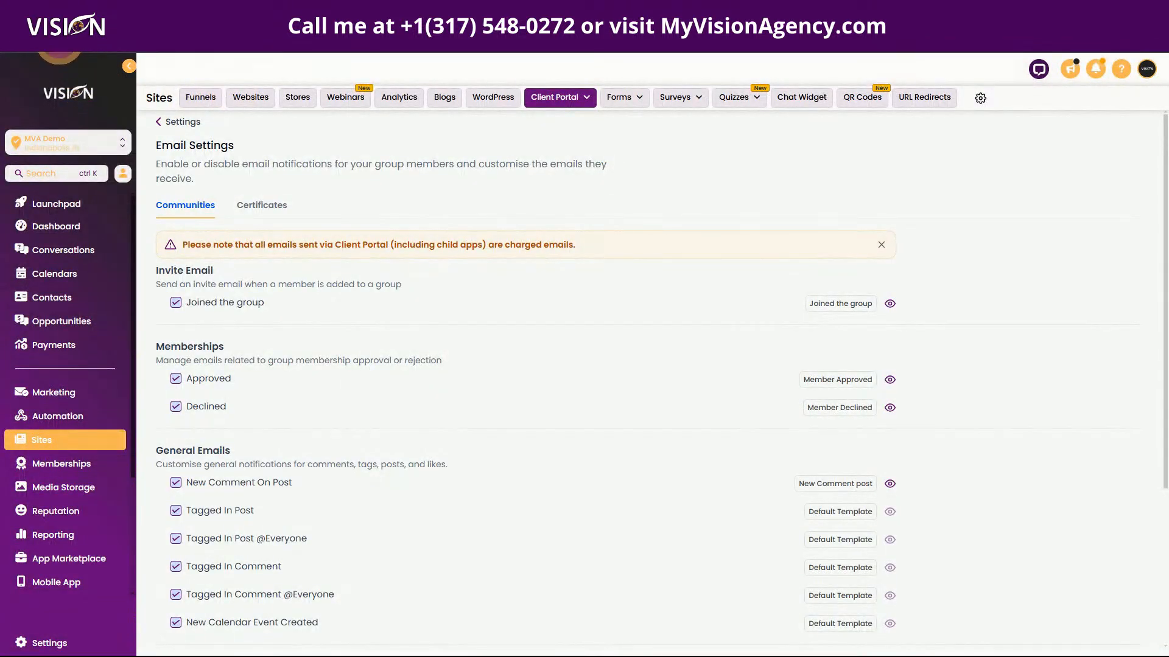
{"action": "left_click", "coordinate": [59, 44]}
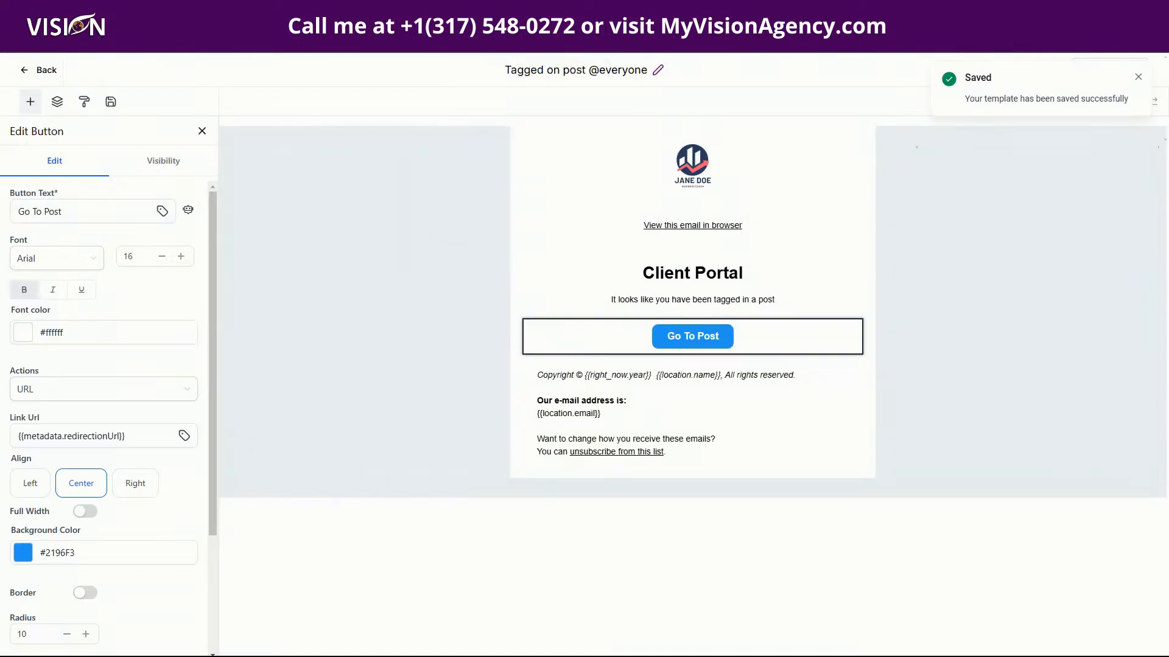
{"action": "left_click", "coordinate": [55, 73]}
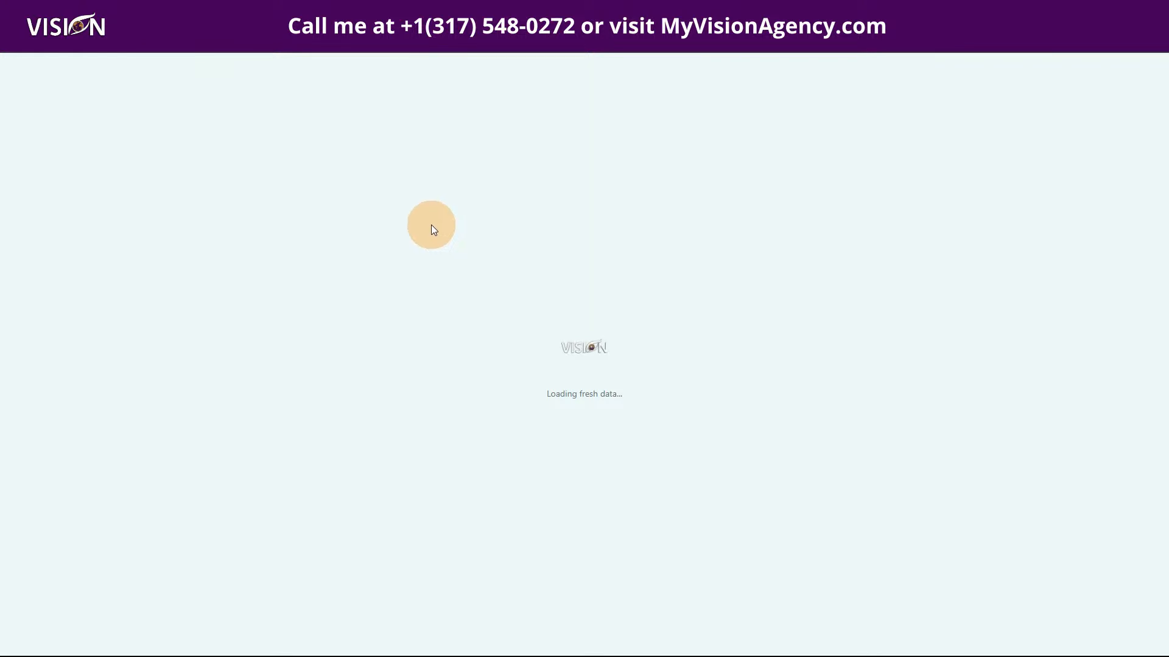
Assign the "Tagged on post" template to the Tagged In Post email under General Emails and save.
{"action": "scroll", "coordinate": [487, 460], "scroll_direction": "down", "scroll_amount": 3}
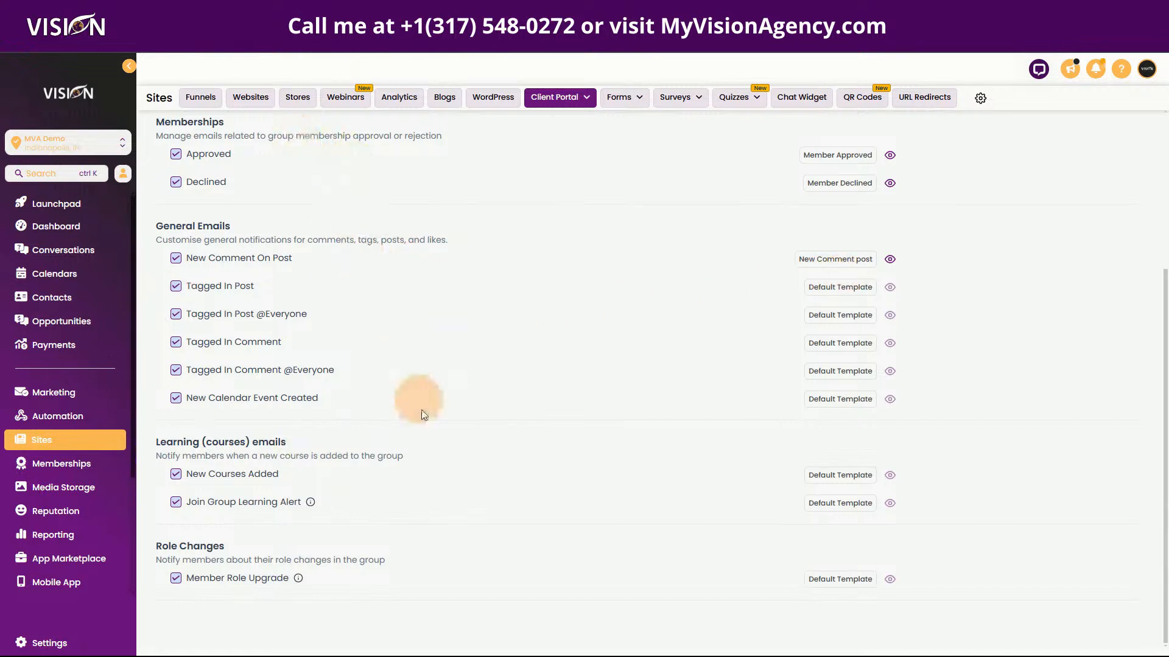
{"action": "scroll", "coordinate": [417, 396], "scroll_direction": "up", "scroll_amount": 4}
{"action": "scroll", "coordinate": [535, 396], "scroll_direction": "down", "scroll_amount": 3}
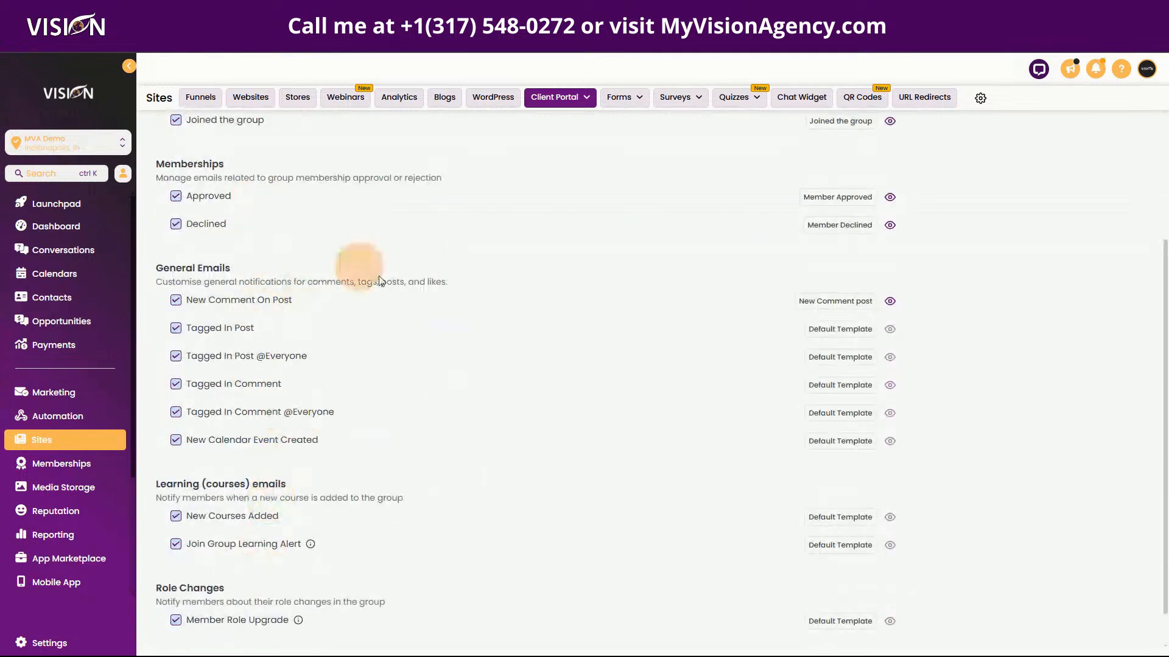
{"action": "left_click", "coordinate": [843, 329]}
{"action": "left_click", "coordinate": [543, 370]}
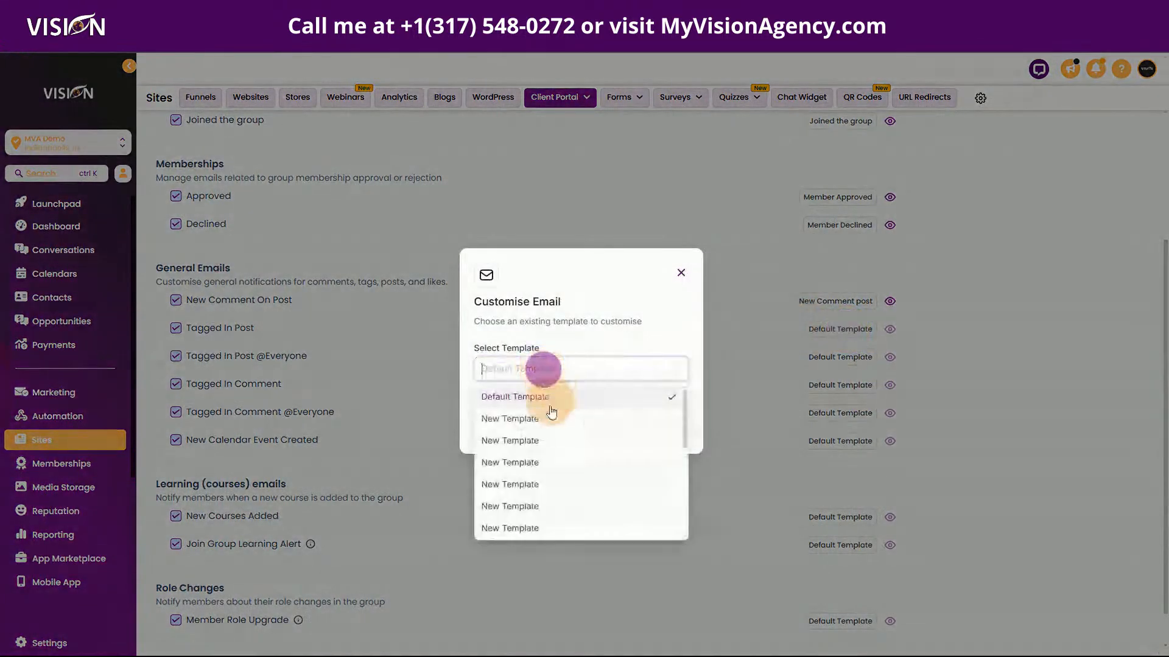
{"action": "scroll", "coordinate": [557, 487], "scroll_direction": "down", "scroll_amount": 5}
{"action": "left_click", "coordinate": [551, 510]}
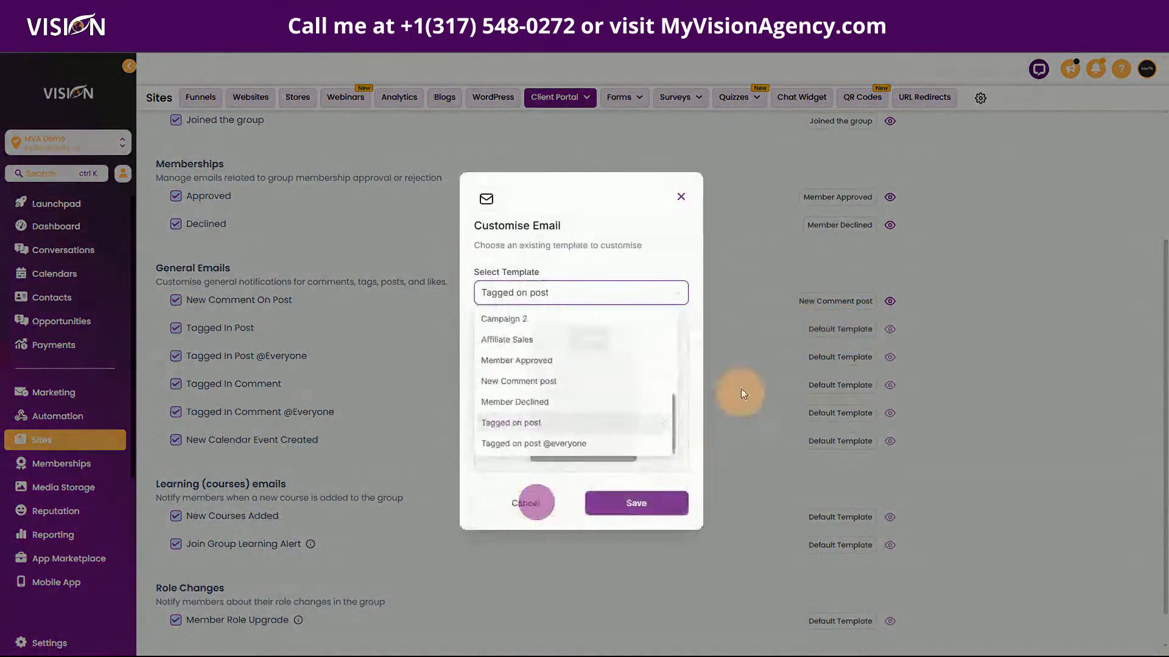
{"action": "left_click", "coordinate": [636, 512]}
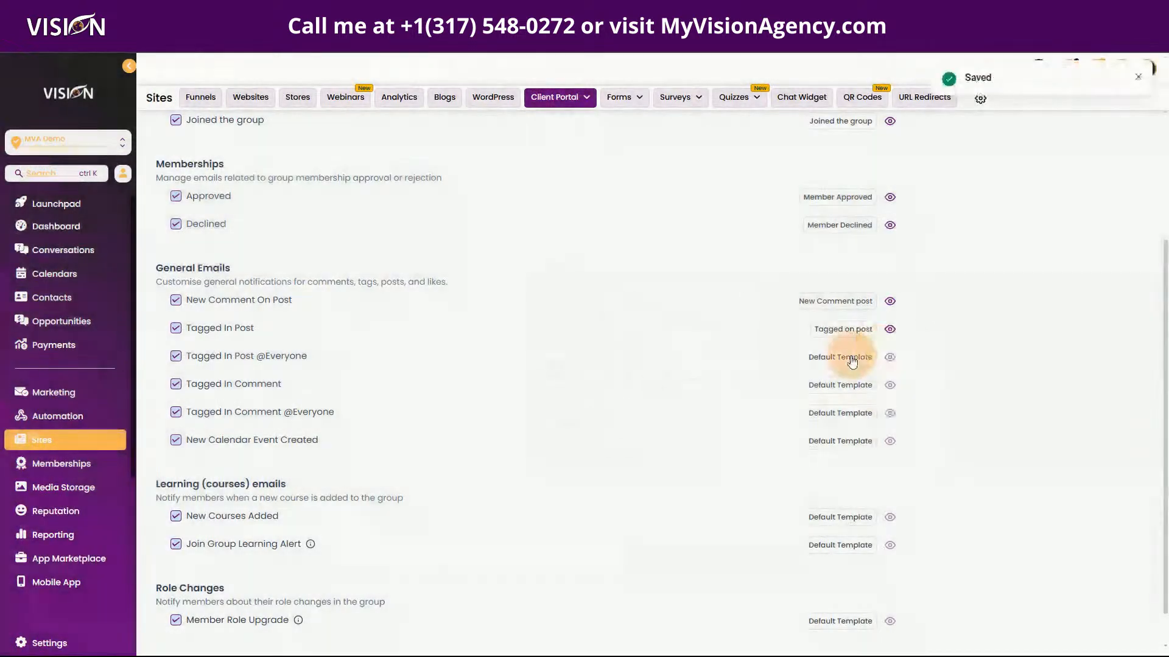
{"action": "left_click", "coordinate": [852, 357]}
{"action": "left_click", "coordinate": [535, 367]}
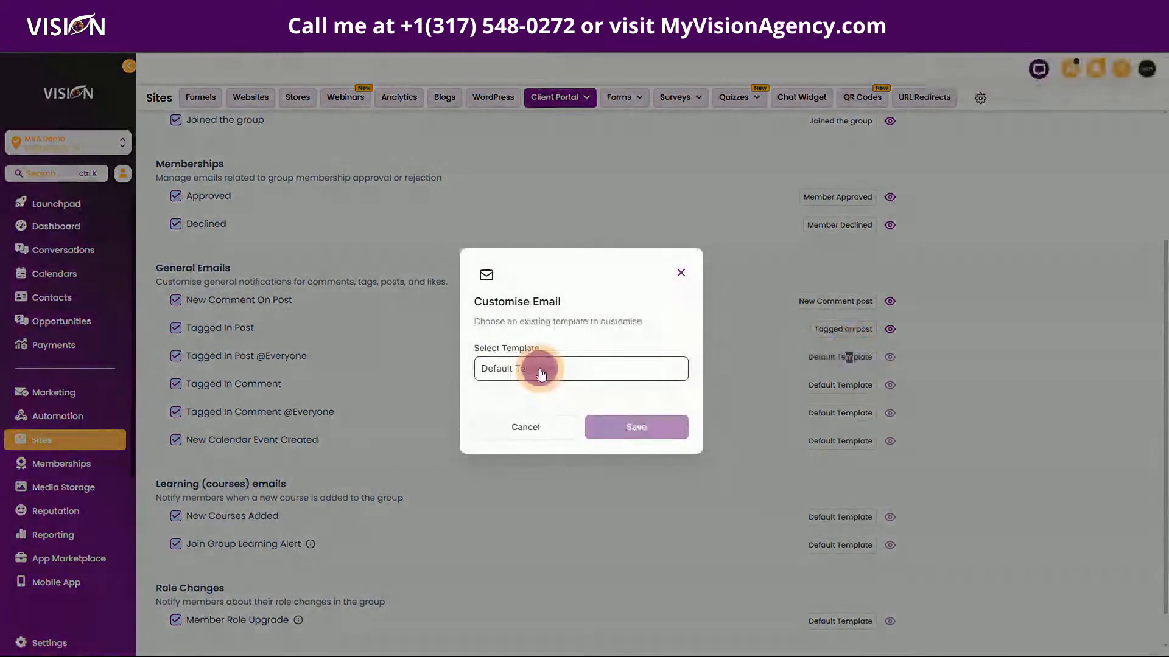
{"action": "scroll", "coordinate": [520, 463], "scroll_direction": "down", "scroll_amount": 5}
{"action": "left_click", "coordinate": [579, 533]}
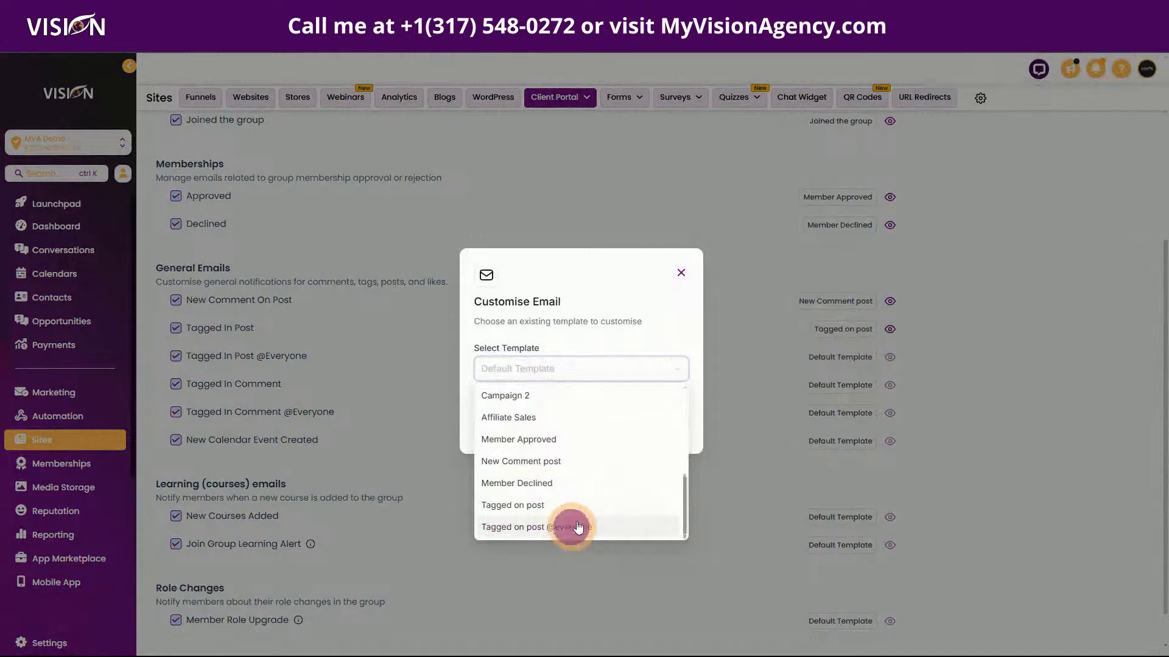
{"action": "left_click", "coordinate": [656, 503]}
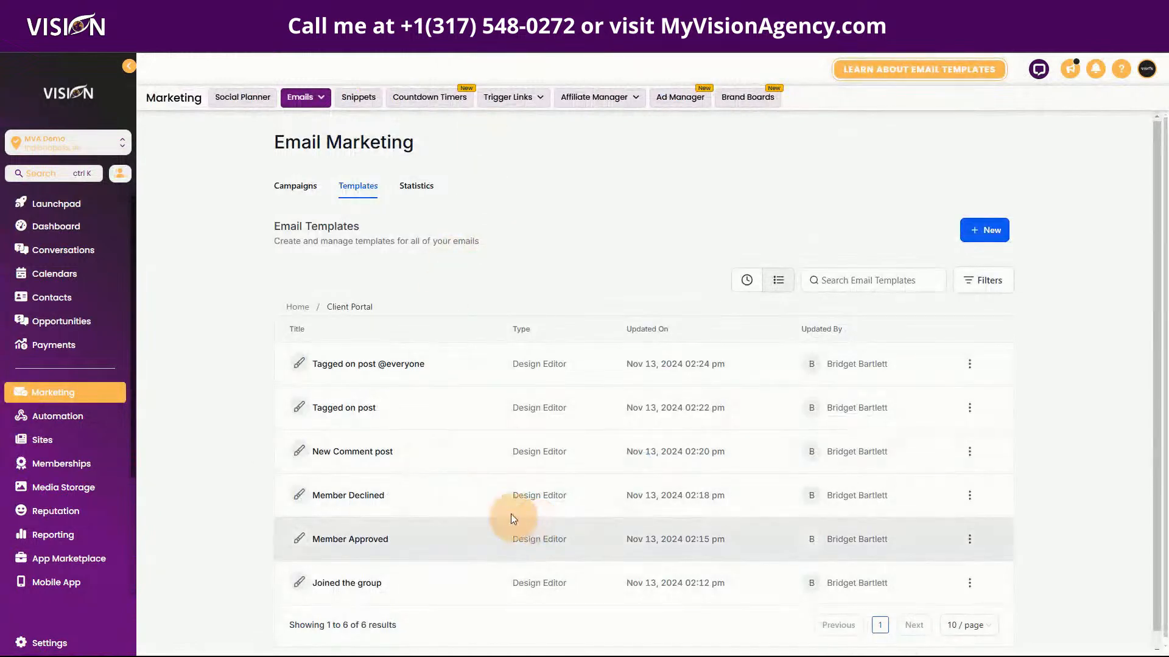
{"action": "left_click", "coordinate": [970, 364]}
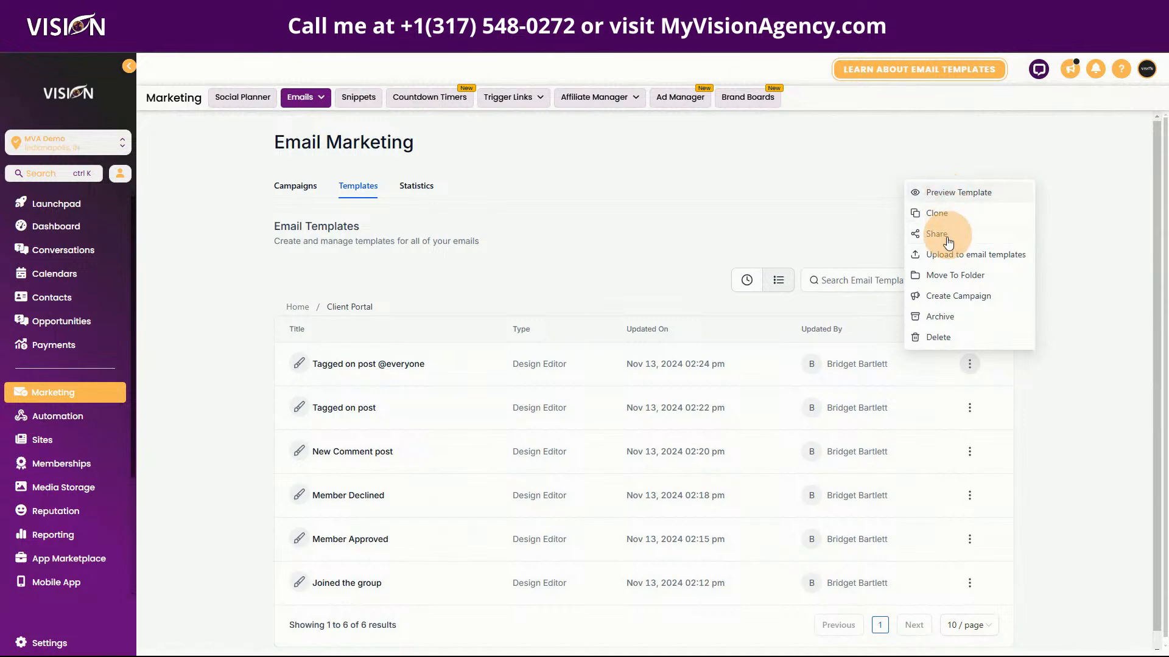
{"action": "left_click", "coordinate": [932, 214]}
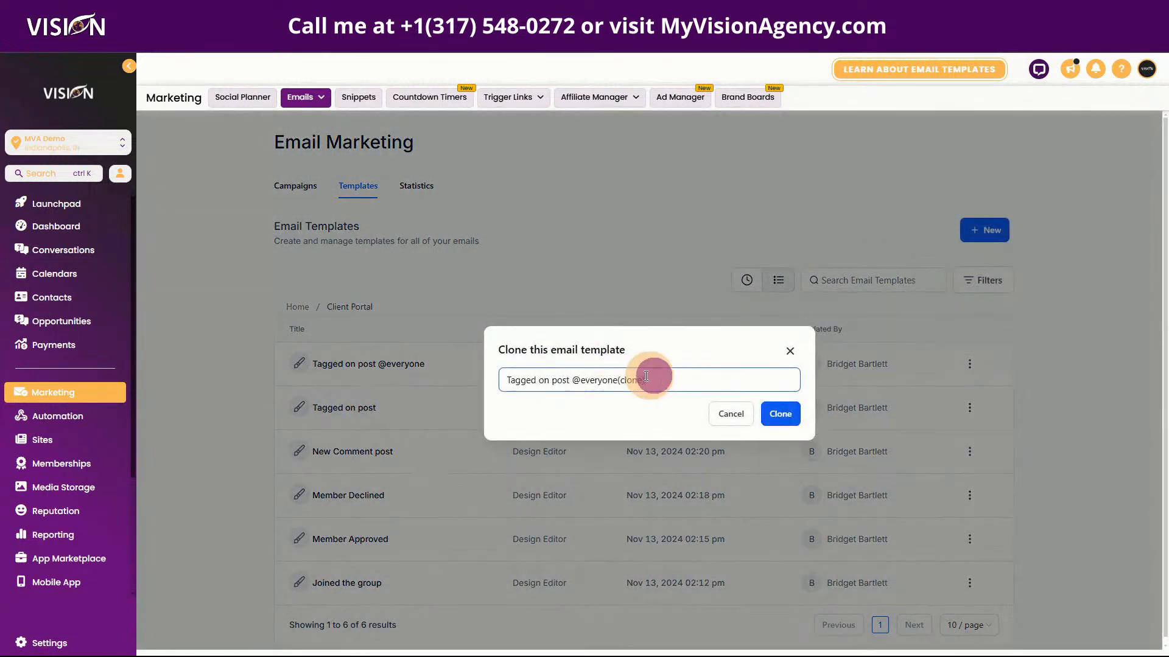
{"action": "mouse_move", "coordinate": [647, 380]}
{"action": "left_mouse_down"}
{"action": "mouse_move", "coordinate": [487, 381]}
{"action": "mouse_move", "coordinate": [545, 385]}
{"action": "left_mouse_up"}
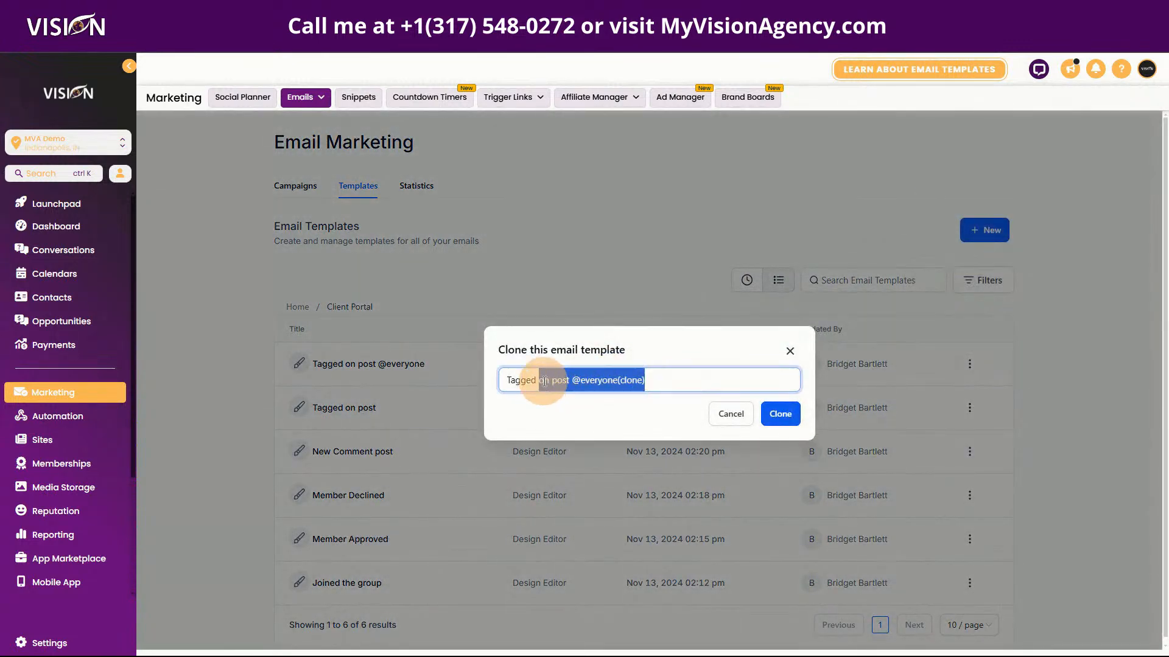
{"action": "type", "text": "in a comme"}
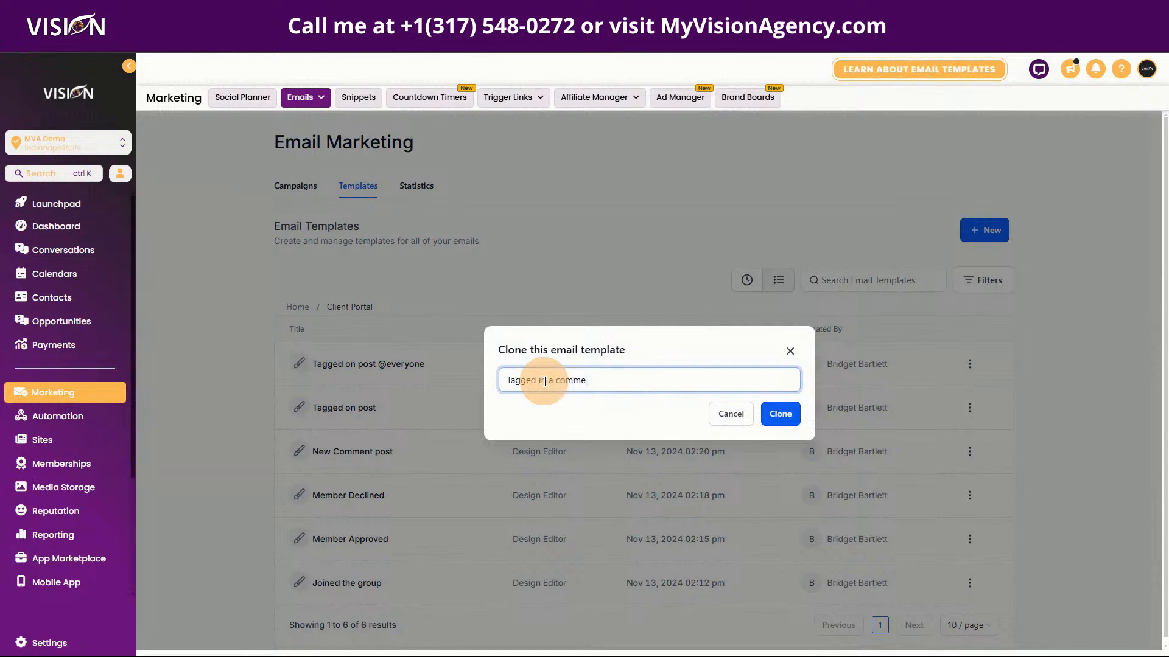
{"action": "type", "text": "nt"}
{"action": "left_click", "coordinate": [780, 413]}
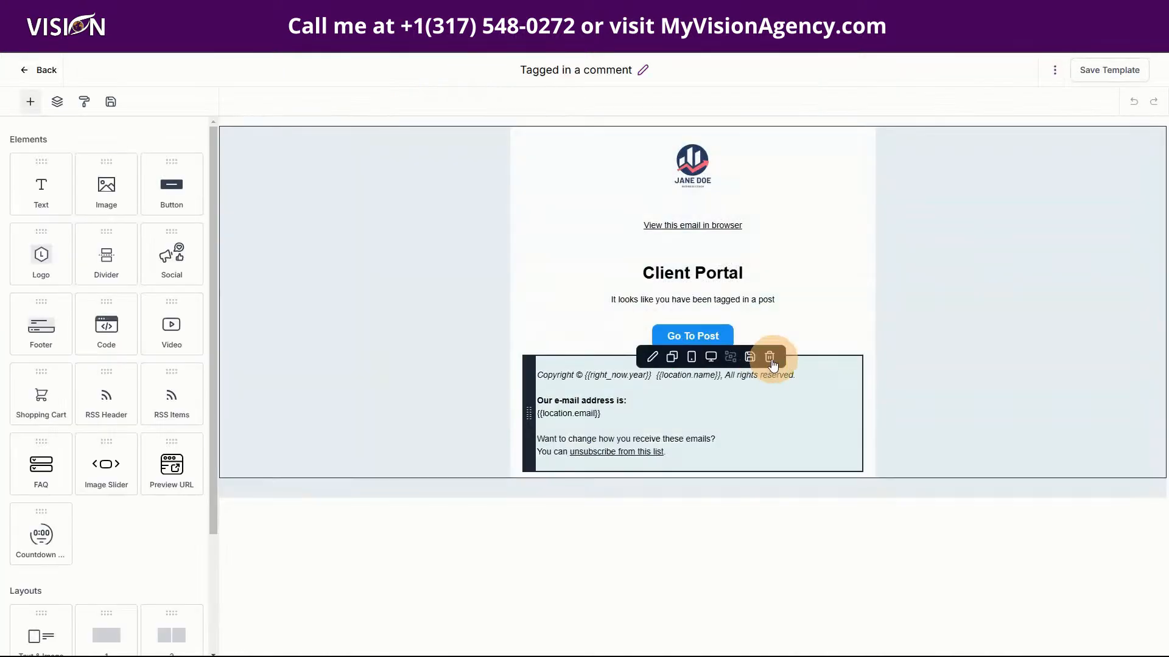
Change the body line to "It looks like you have been tagged in a comment" and save the template.
{"action": "left_click", "coordinate": [651, 342]}
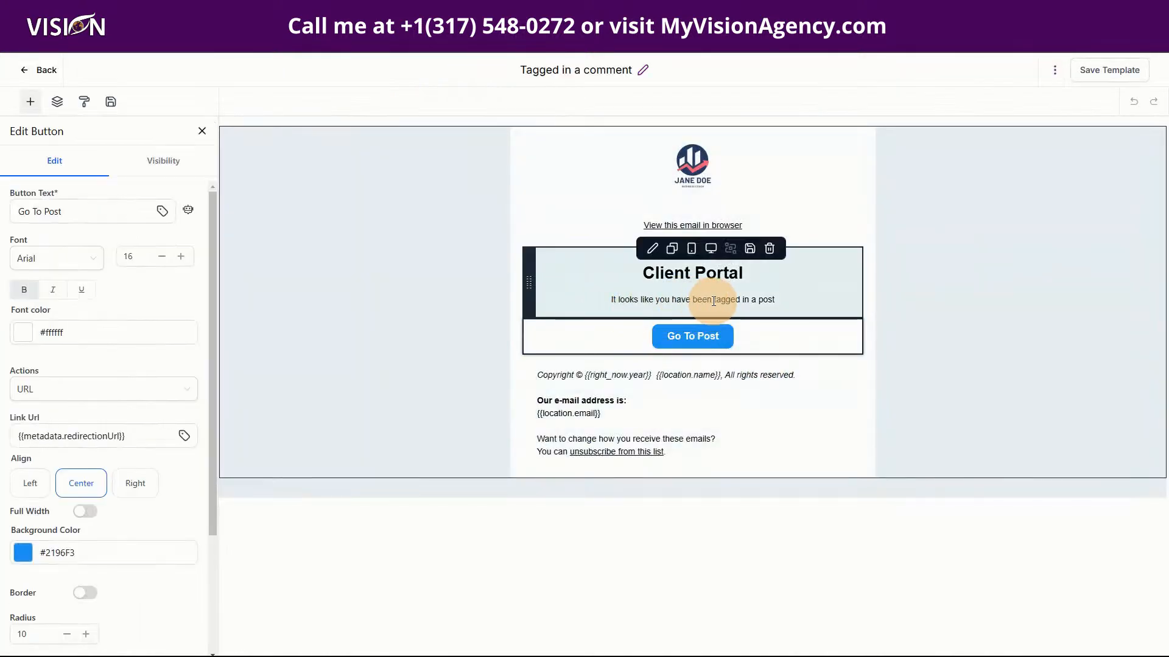
{"action": "left_click", "coordinate": [759, 299]}
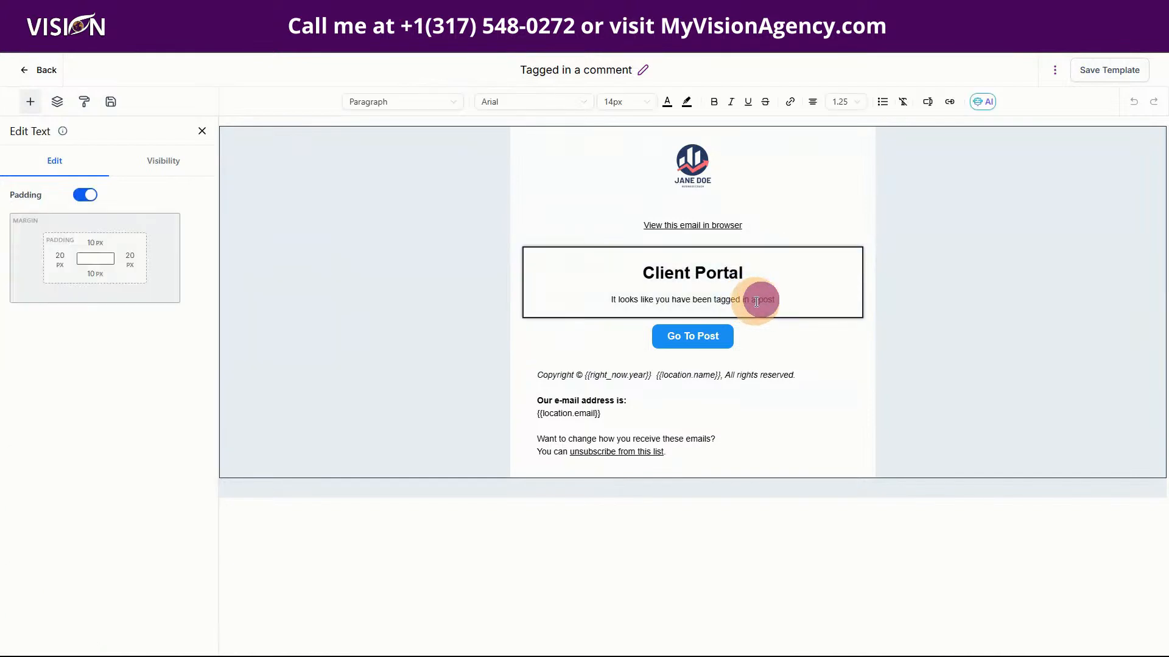
{"action": "left_click_drag", "start_coordinate": [755, 301], "coordinate": [806, 303]}
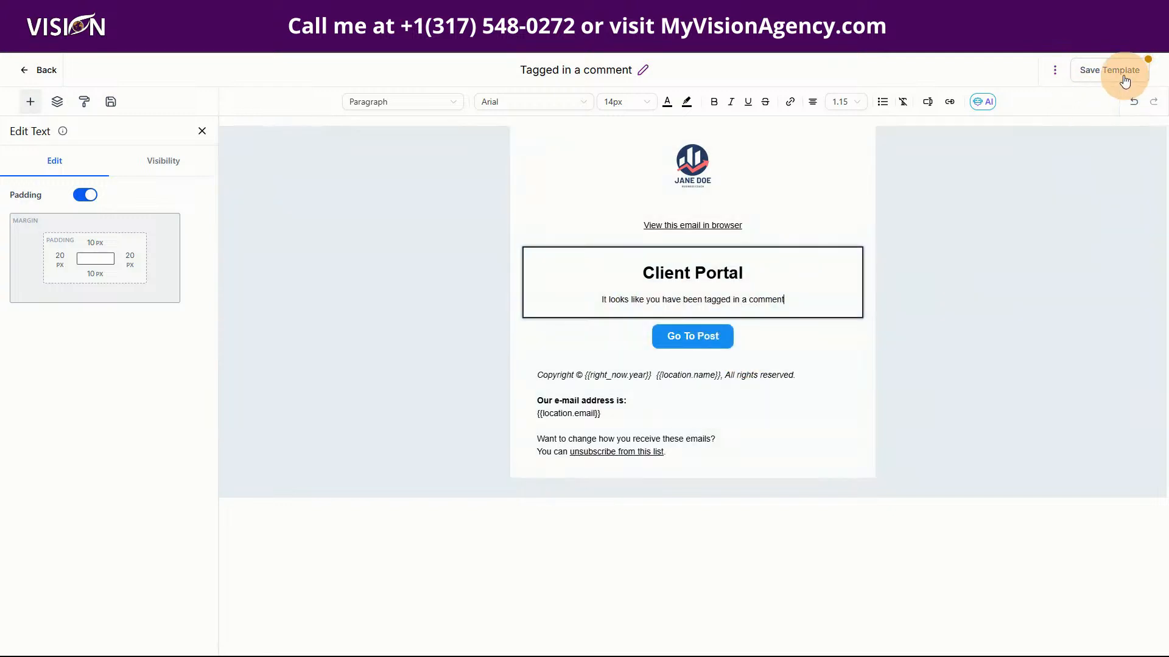
{"action": "left_click", "coordinate": [1106, 69]}
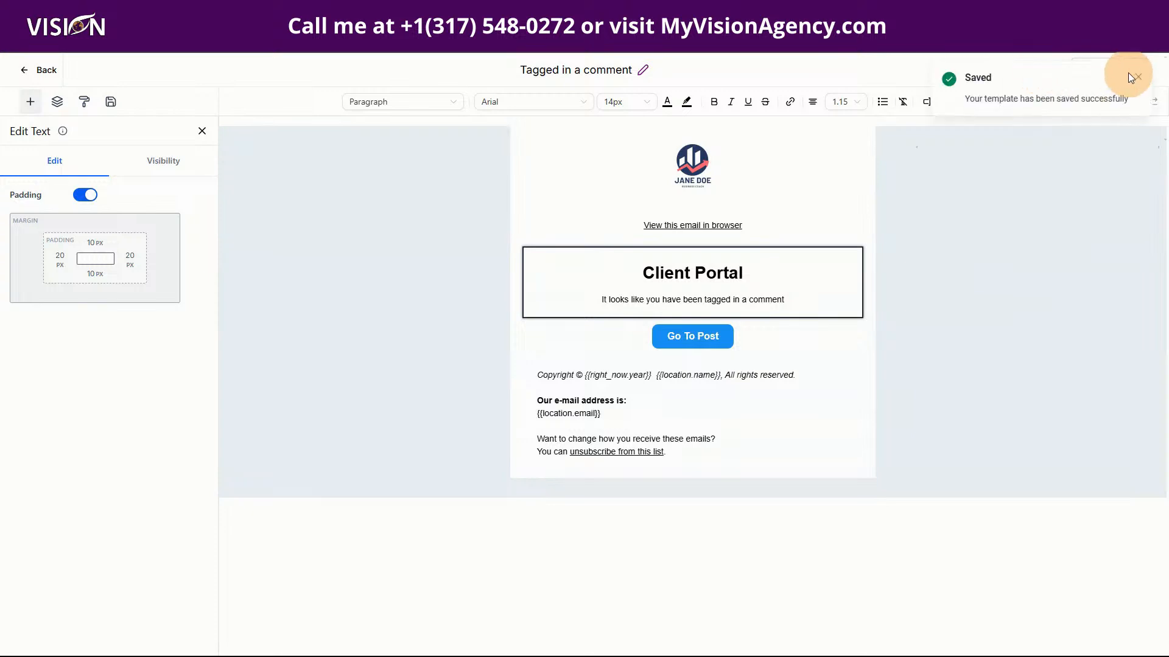
{"action": "left_click", "coordinate": [1137, 76]}
Set the email subject to "{{contact.first_name}} you have been tagged in a comment" and save both the settings and the template.
{"action": "left_click", "coordinate": [1054, 68]}
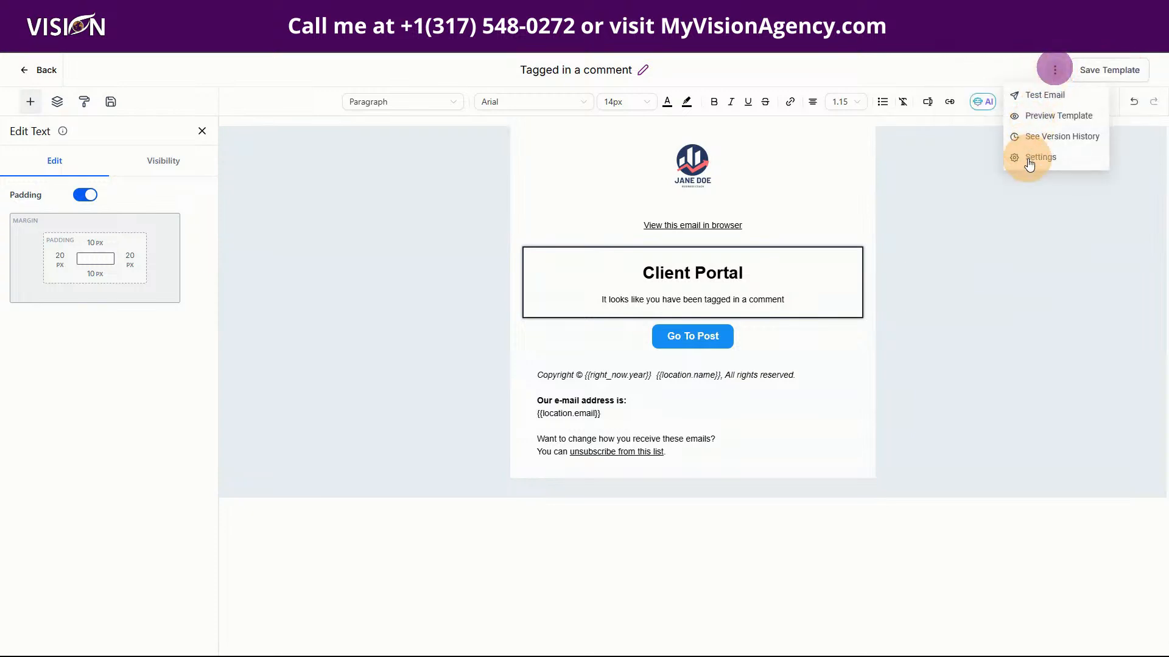
{"action": "left_click", "coordinate": [1027, 157]}
{"action": "left_click", "coordinate": [941, 316]}
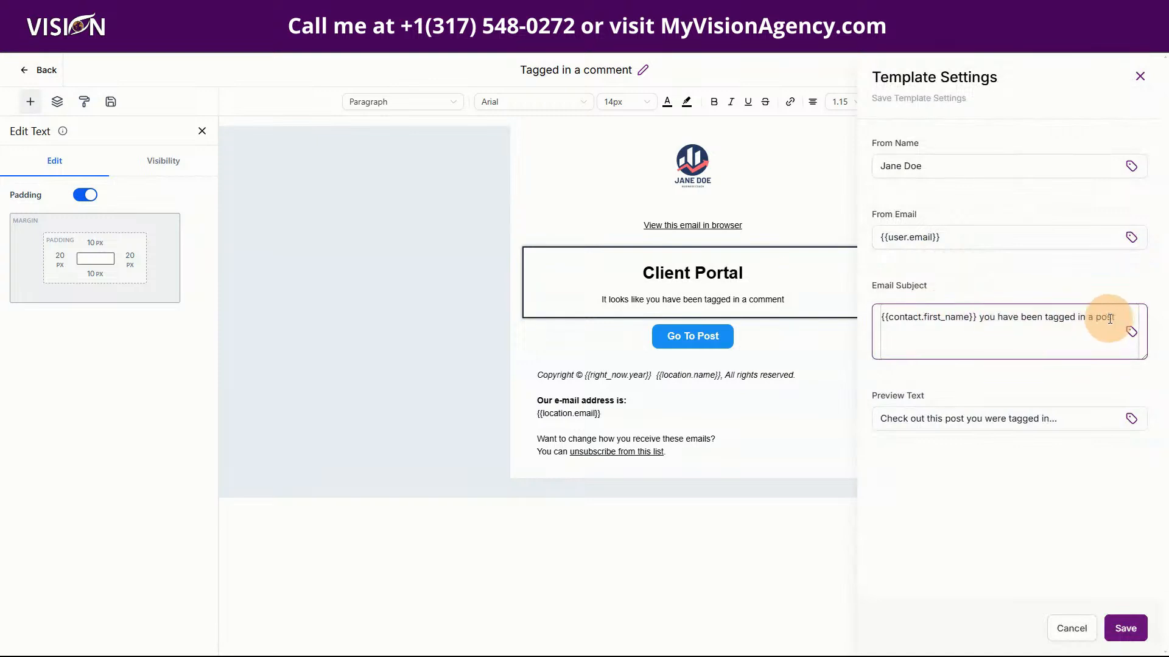
{"action": "left_click_drag", "start_coordinate": [1116, 319], "coordinate": [1098, 317]}
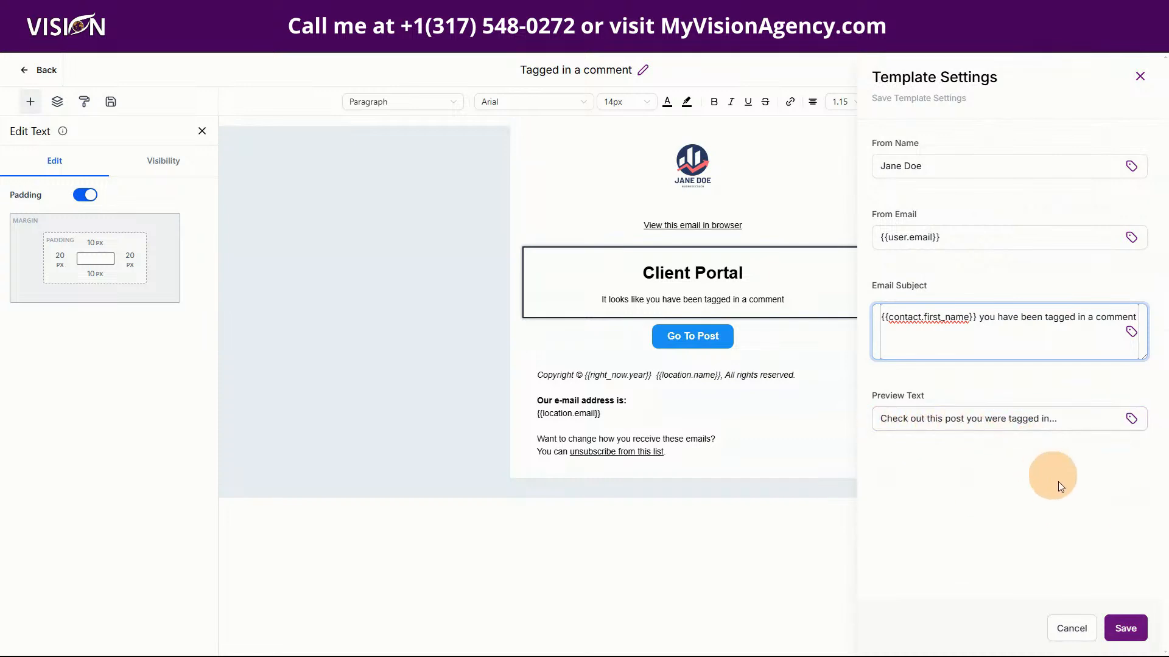
{"action": "left_click", "coordinate": [1125, 628]}
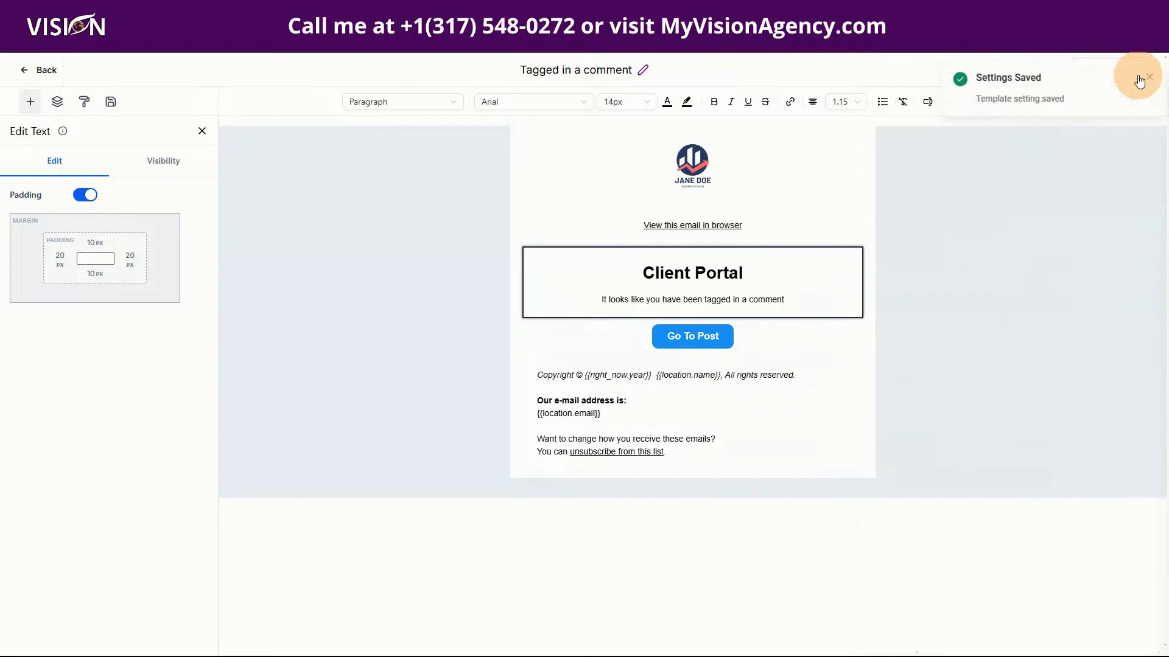
{"action": "left_click", "coordinate": [1139, 81]}
{"action": "left_click", "coordinate": [1109, 71]}
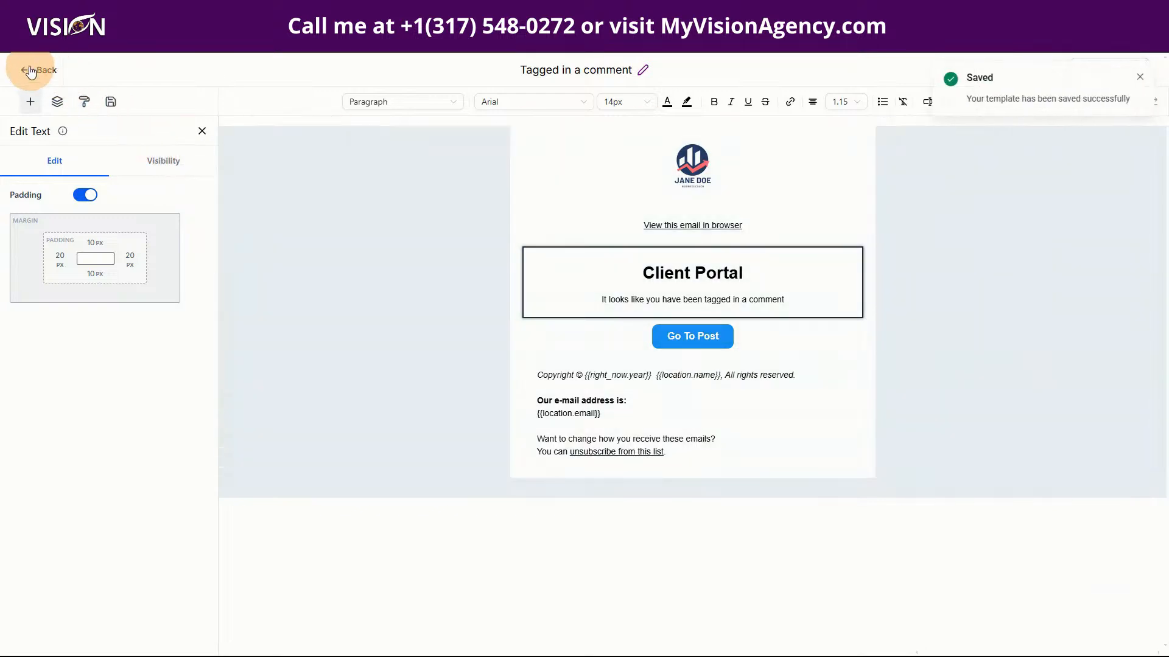
{"action": "left_click", "coordinate": [29, 70]}
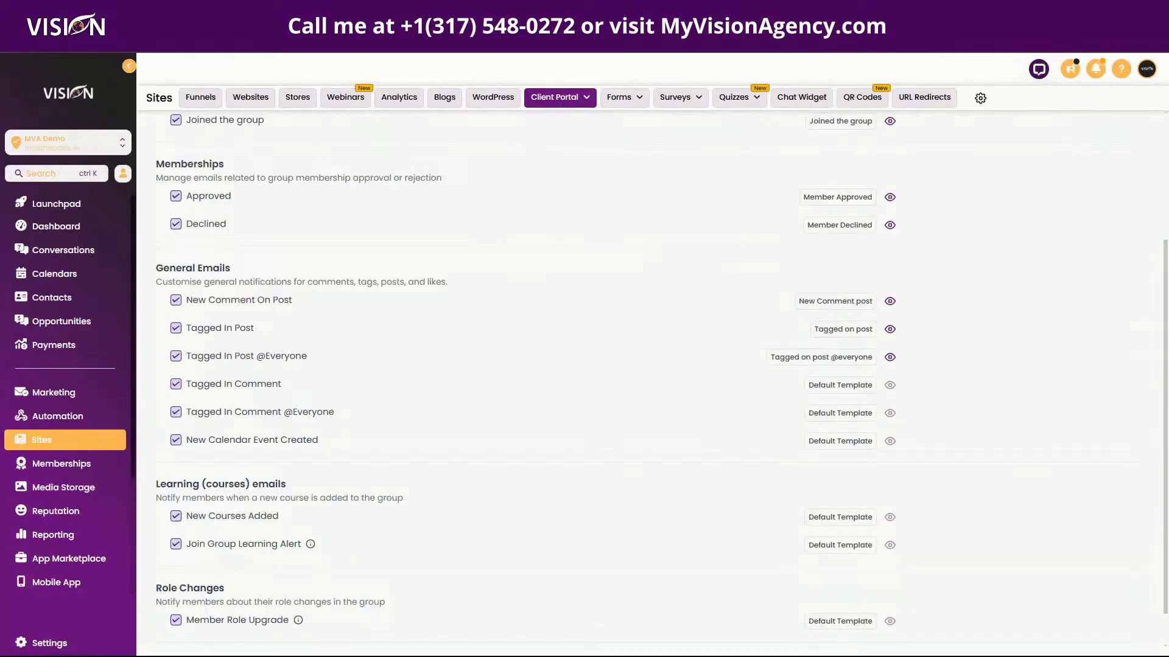
{"action": "left_click", "coordinate": [109, 193]}
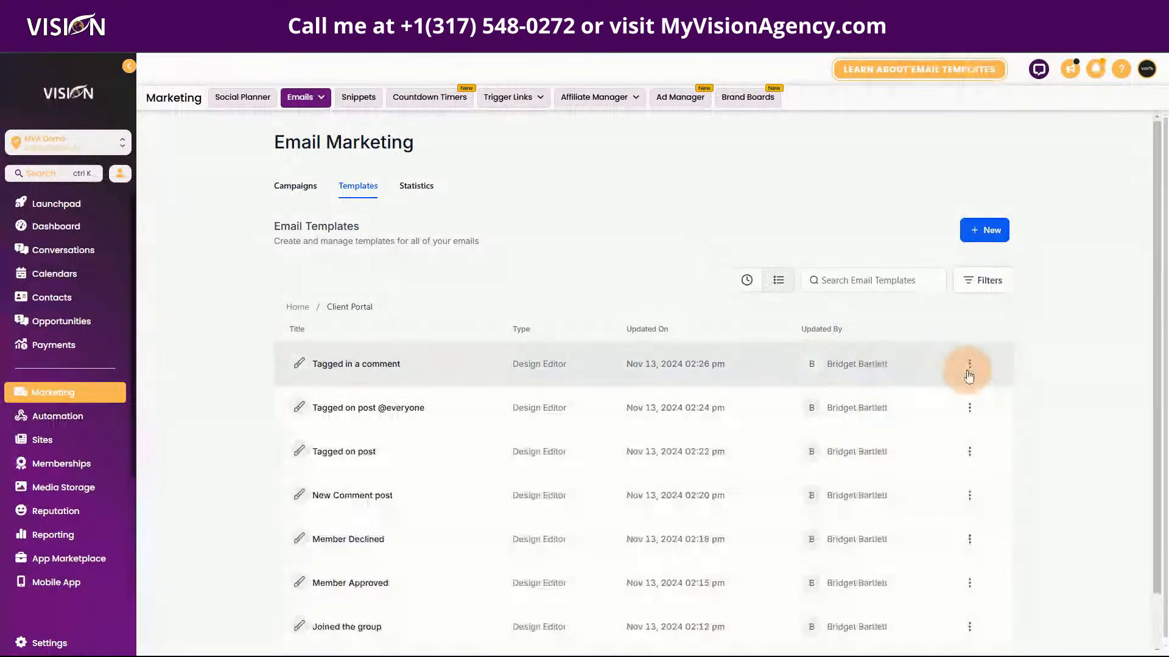
{"action": "left_click", "coordinate": [969, 366]}
{"action": "left_click", "coordinate": [925, 218]}
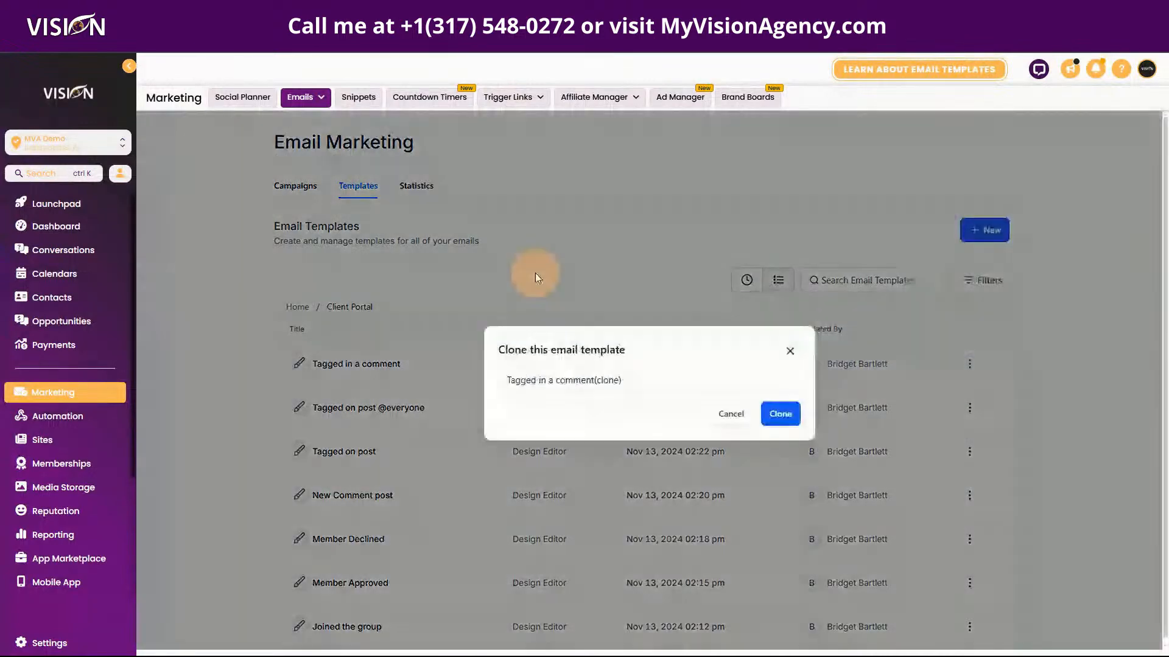
{"action": "mouse_move", "coordinate": [645, 383]}
{"action": "left_mouse_down"}
{"action": "mouse_move", "coordinate": [514, 381]}
{"action": "mouse_move", "coordinate": [611, 382]}
{"action": "mouse_move", "coordinate": [597, 384]}
{"action": "left_mouse_up"}
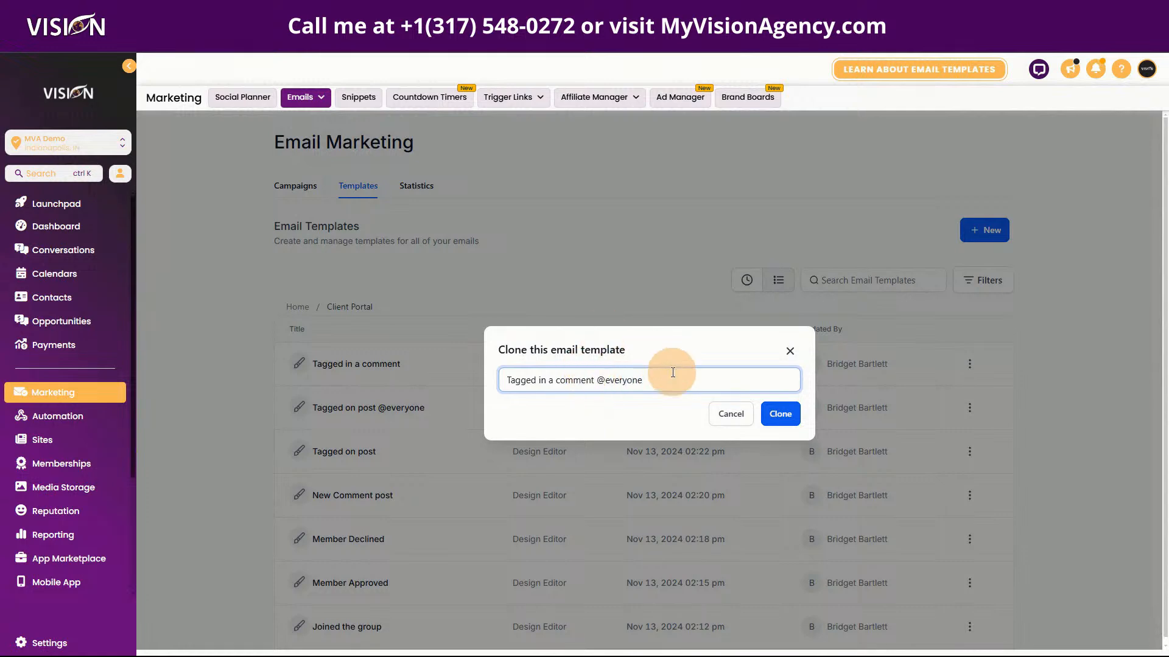
{"action": "left_click", "coordinate": [778, 415]}
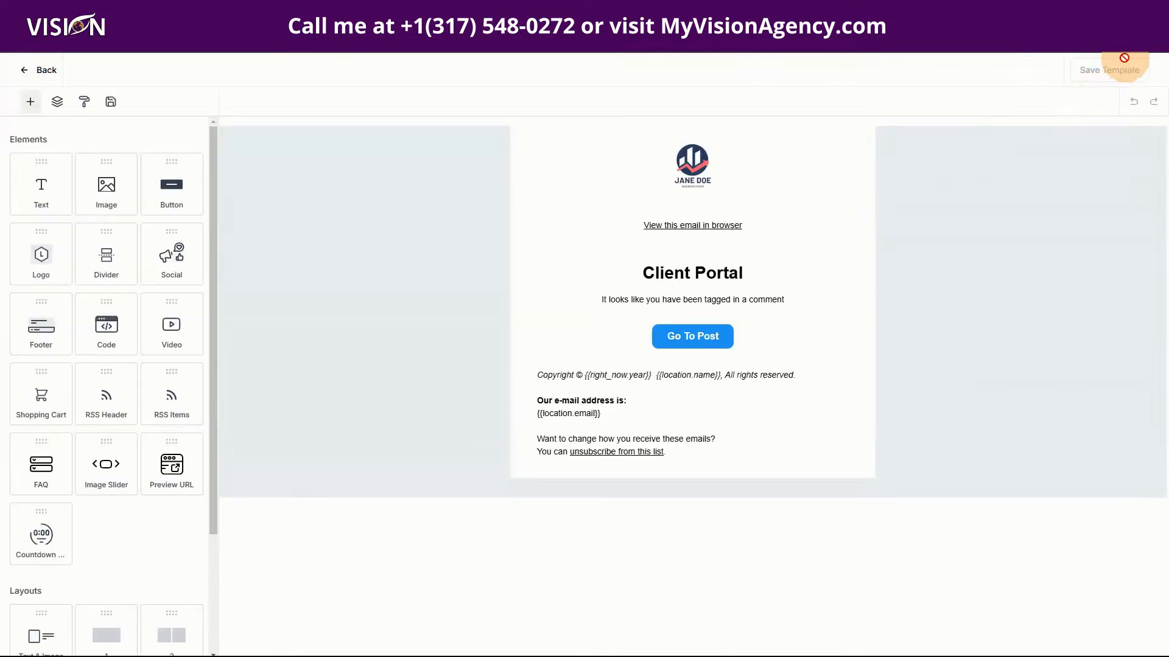
{"action": "left_click", "coordinate": [1099, 70]}
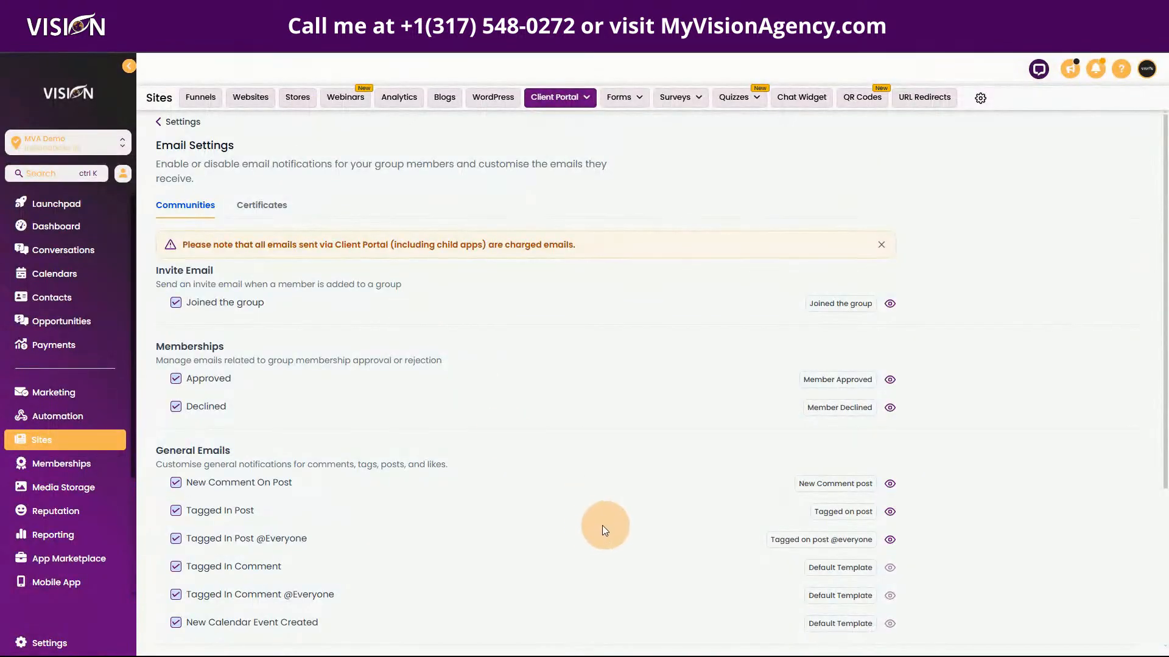
In the Client Portal email settings, assign the "Tagged in a comment" template to the Tagged In Comment email and save.
{"action": "scroll", "coordinate": [602, 530], "scroll_direction": "down", "scroll_amount": 4}
{"action": "left_click", "coordinate": [832, 344]}
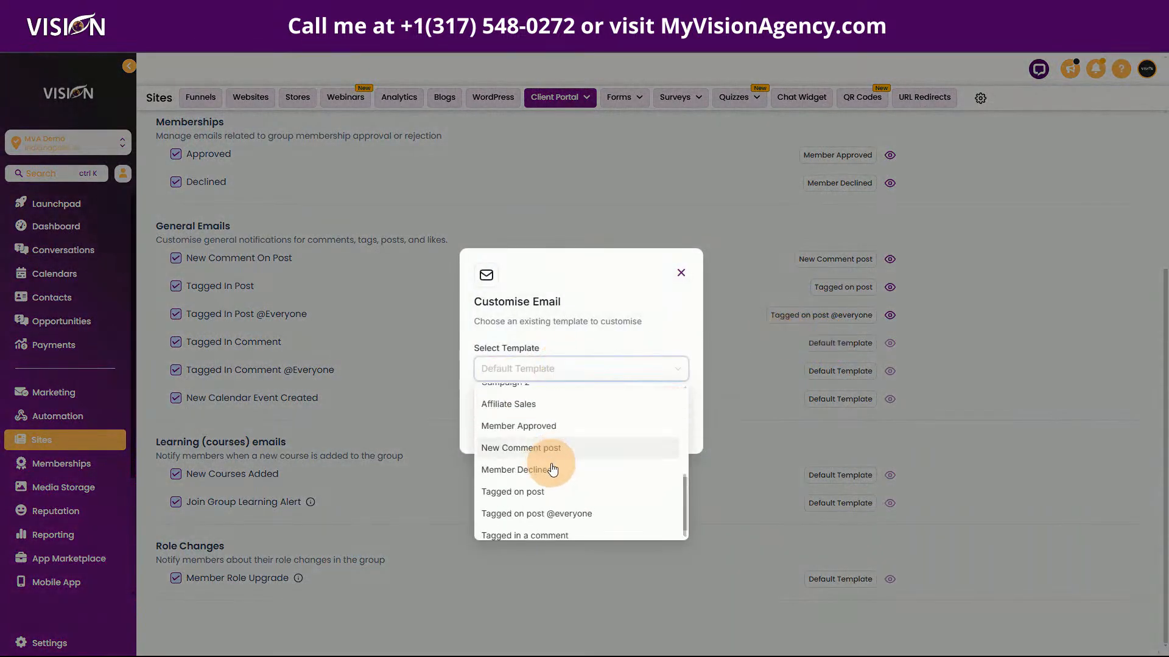
{"action": "left_click", "coordinate": [554, 524]}
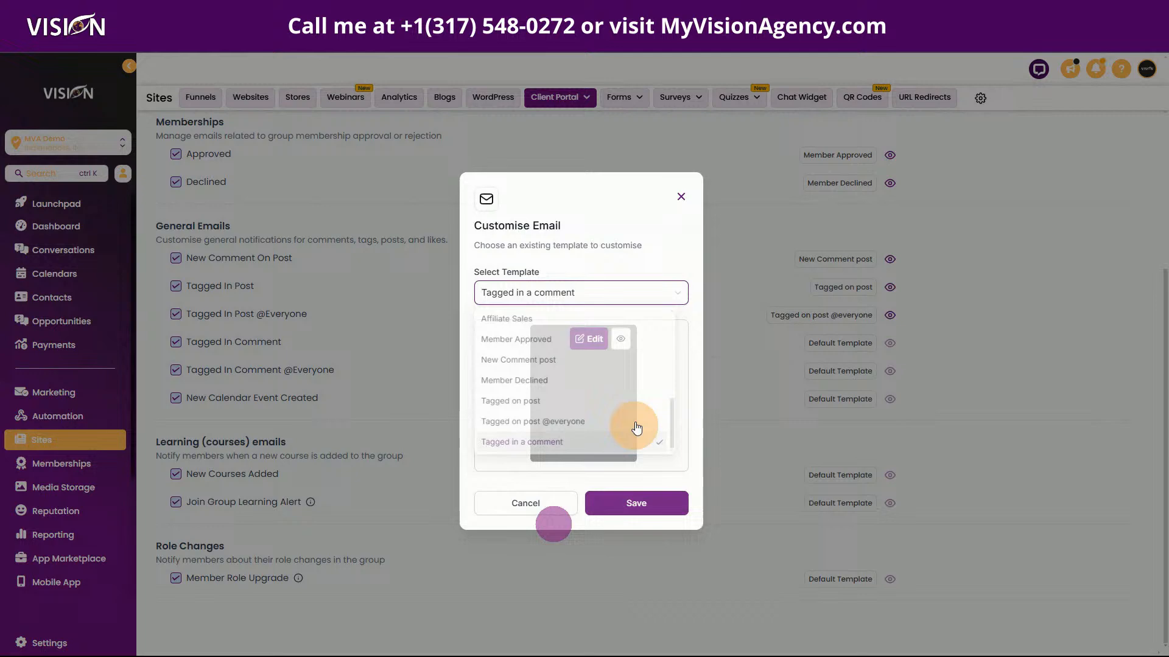
{"action": "left_click", "coordinate": [645, 504]}
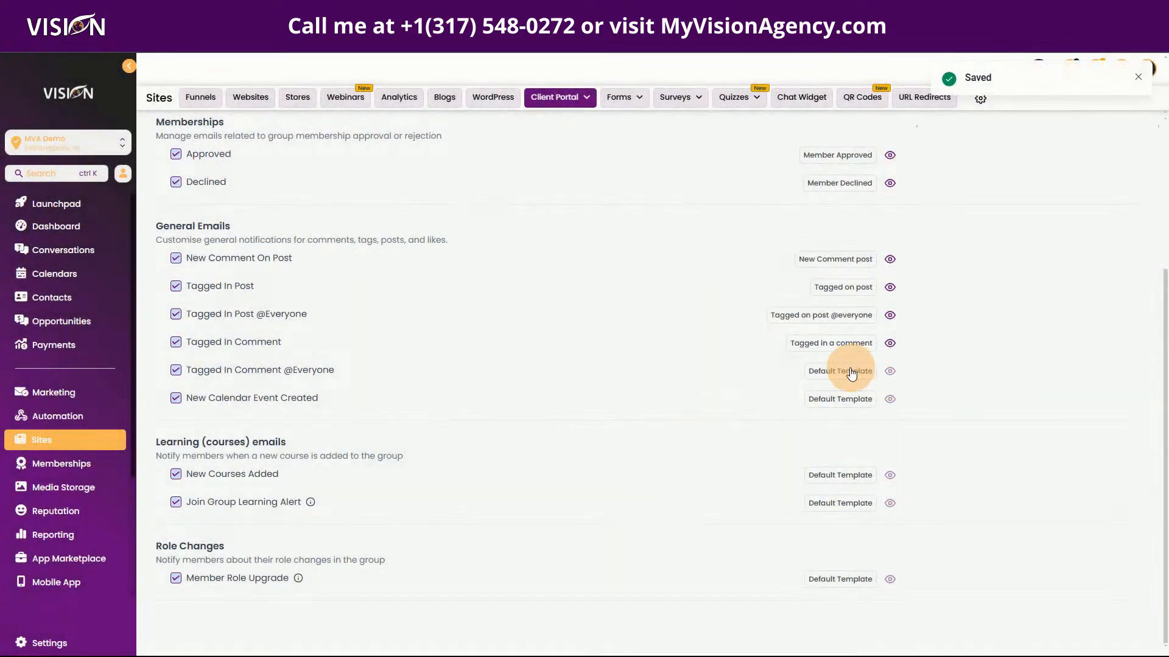
{"action": "left_click", "coordinate": [851, 373]}
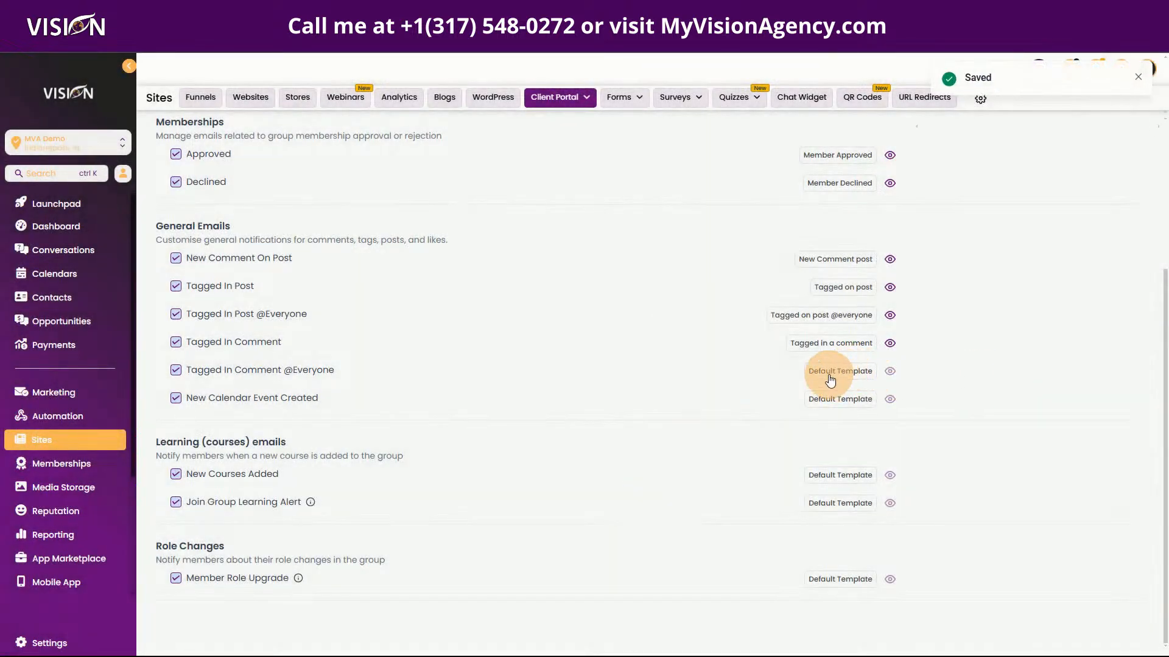
{"action": "left_click", "coordinate": [529, 379]}
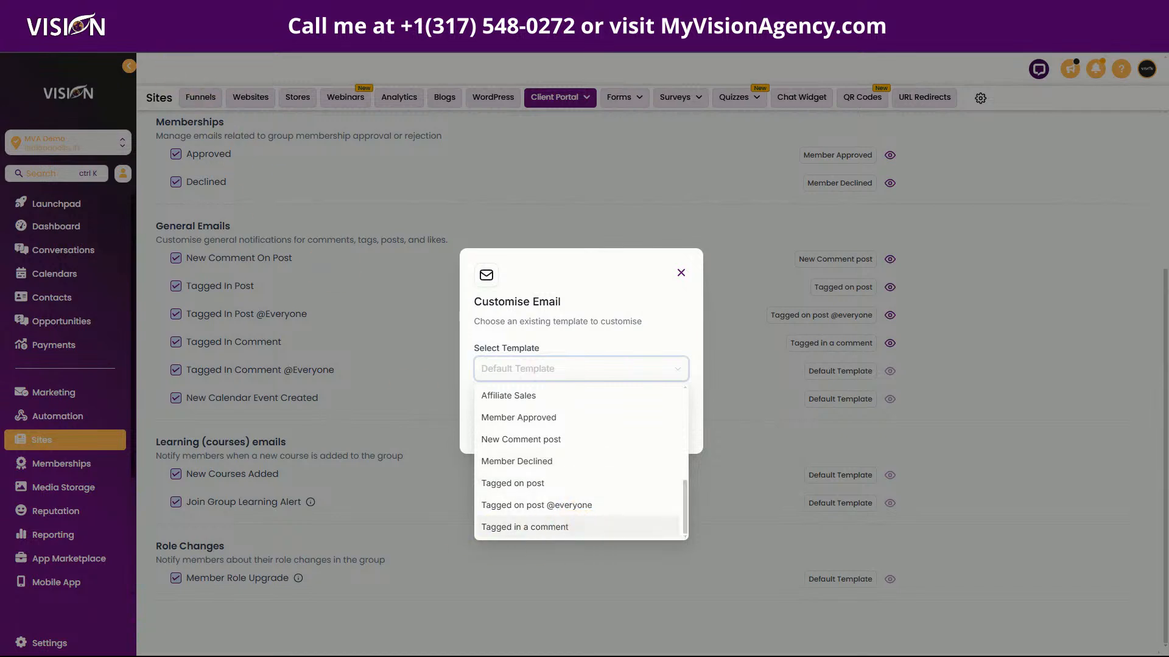
{"action": "left_click", "coordinate": [193, 89]}
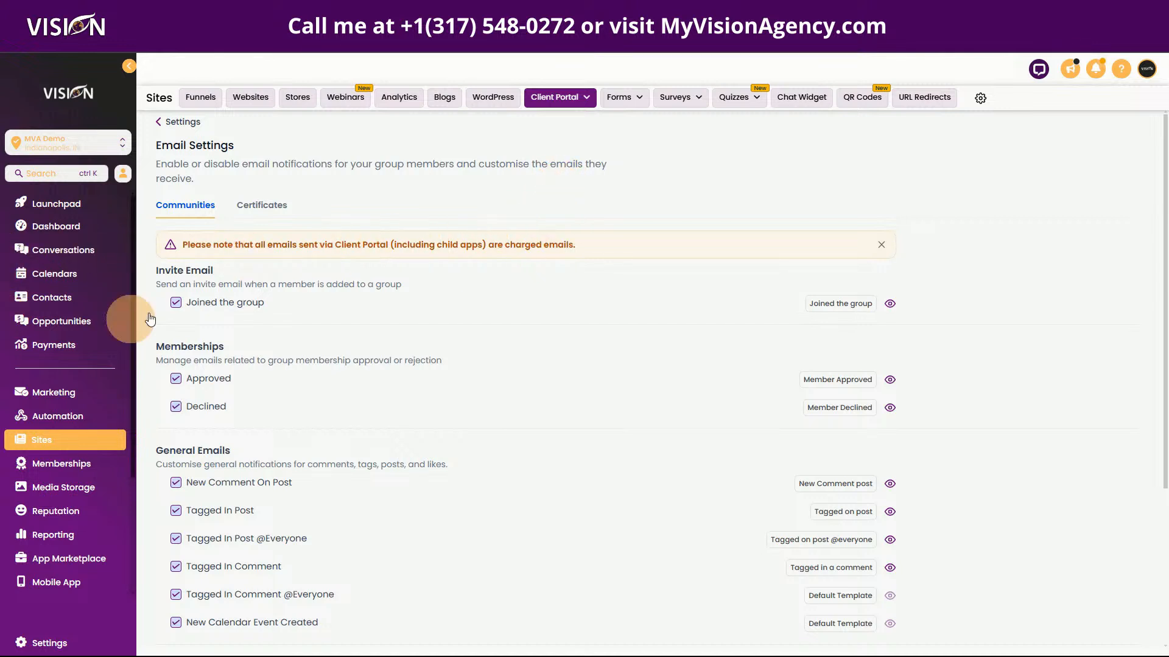
{"action": "scroll", "coordinate": [557, 444], "scroll_direction": "down", "scroll_amount": 4}
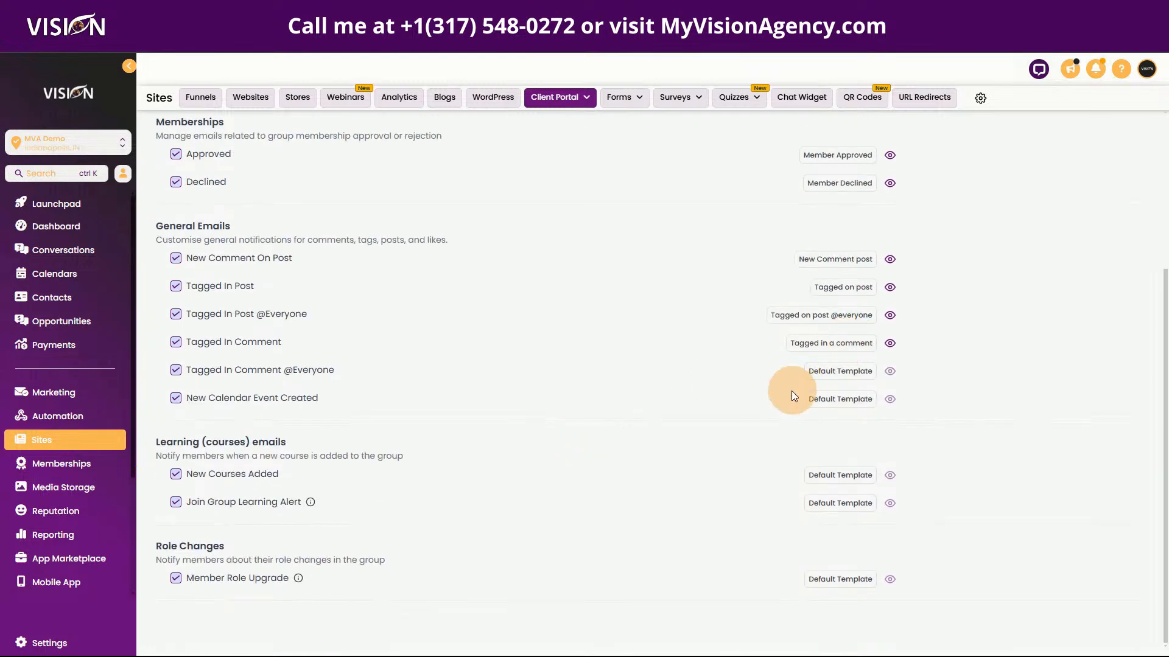
{"action": "left_click", "coordinate": [825, 371]}
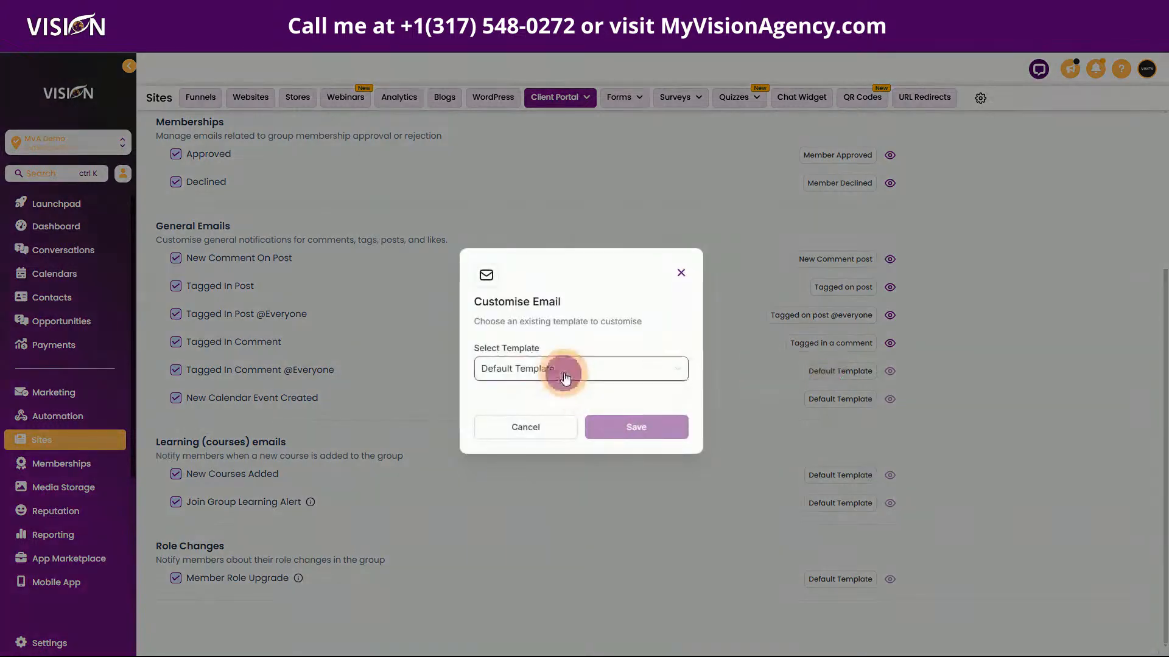
{"action": "left_click", "coordinate": [567, 374]}
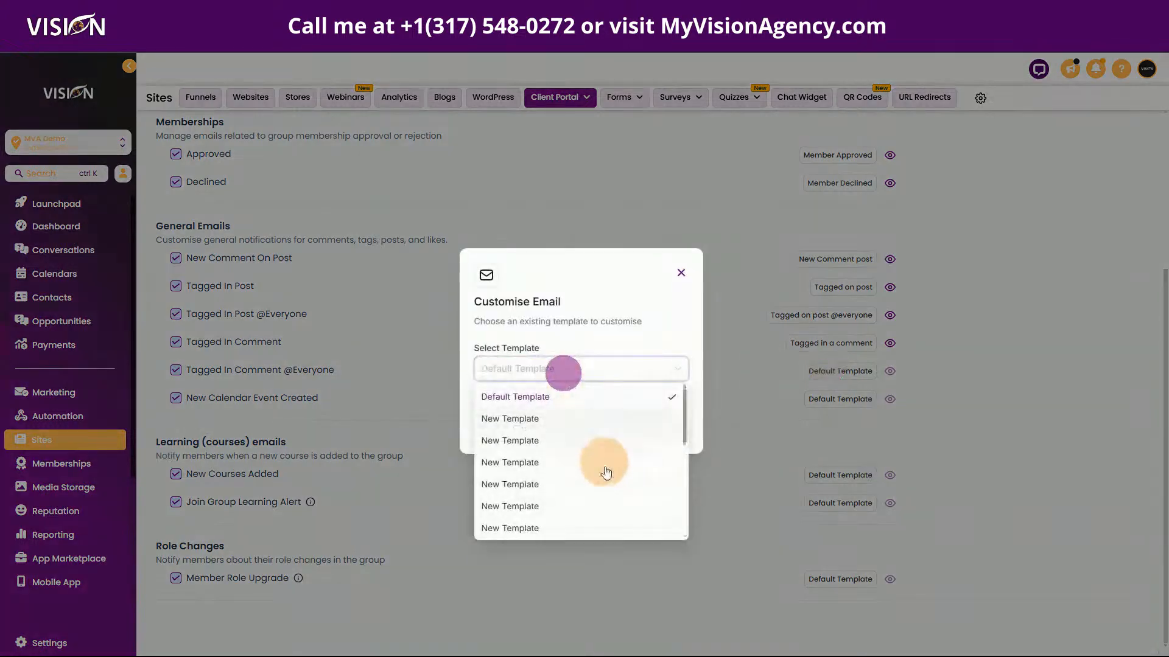
{"action": "scroll", "coordinate": [606, 474], "scroll_direction": "down", "scroll_amount": 3}
{"action": "left_click", "coordinate": [590, 527]}
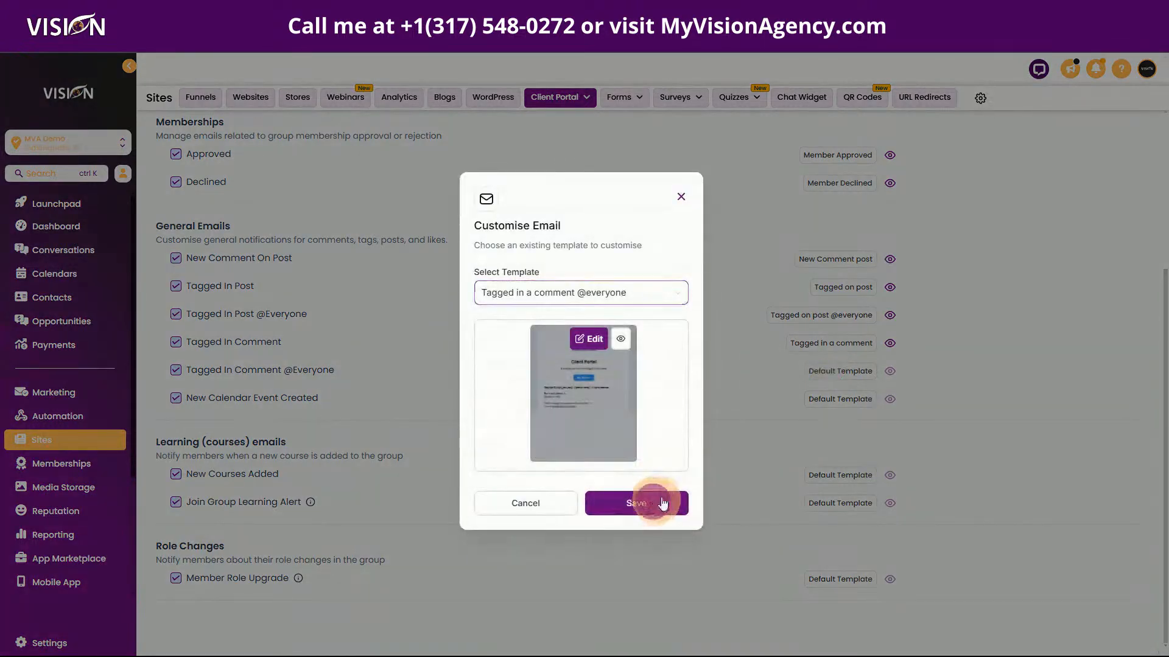
{"action": "left_click", "coordinate": [655, 499]}
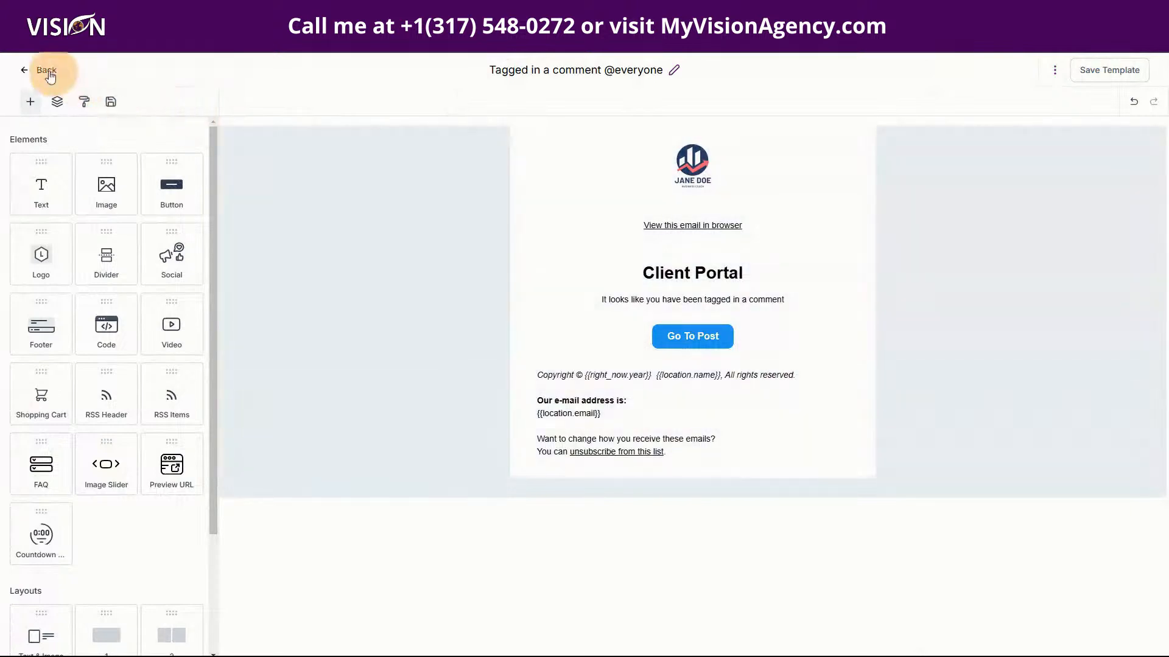
{"action": "left_click", "coordinate": [47, 71]}
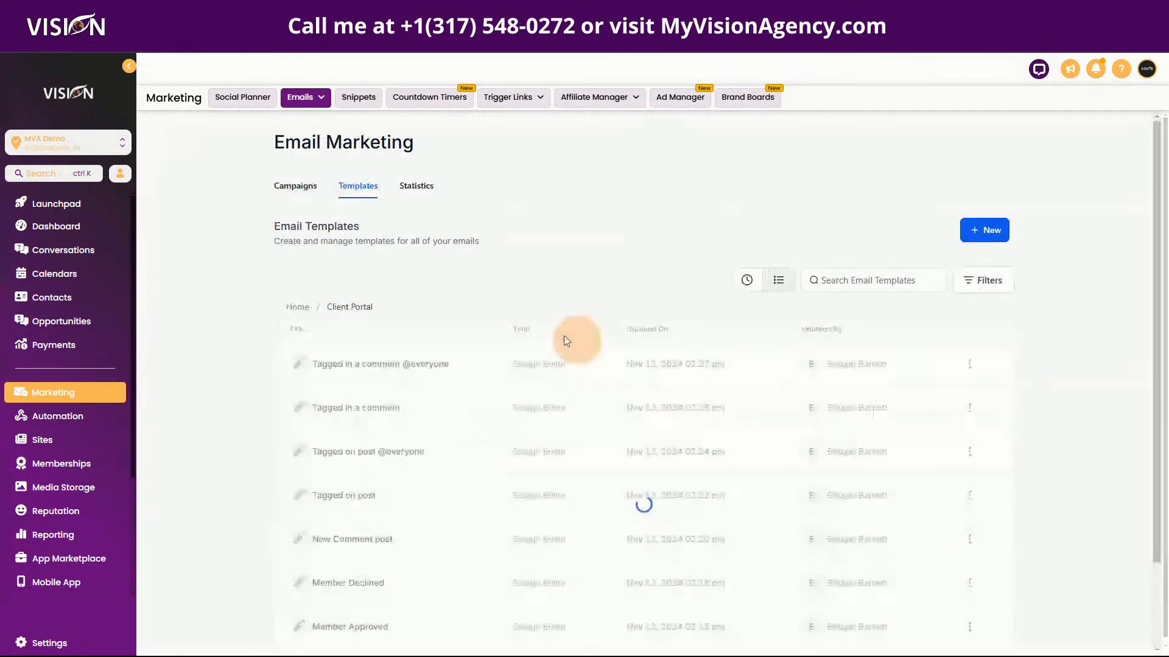
{"action": "left_click", "coordinate": [969, 363]}
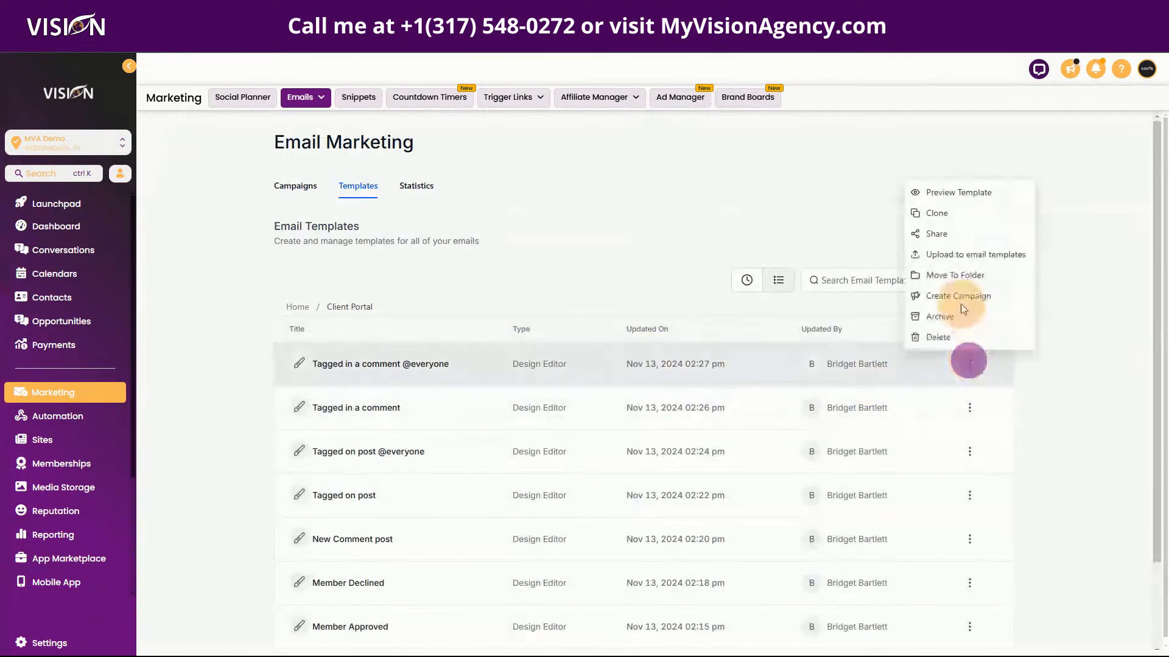
{"action": "left_click", "coordinate": [936, 213]}
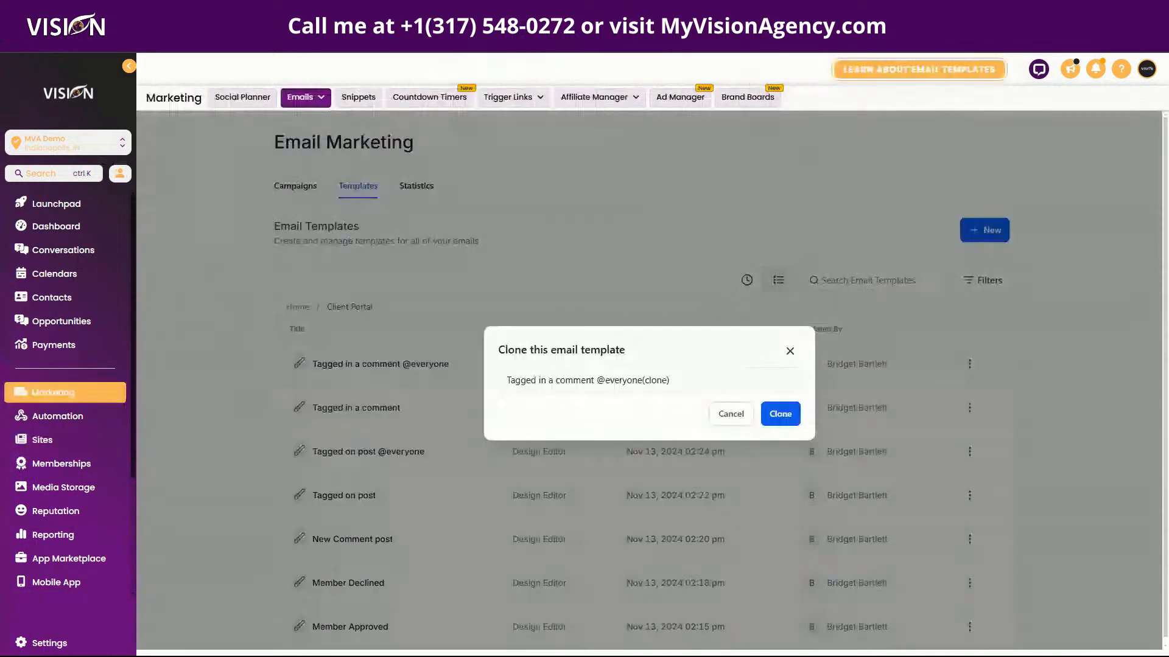
{"action": "left_click_drag", "start_coordinate": [684, 381], "coordinate": [497, 379]}
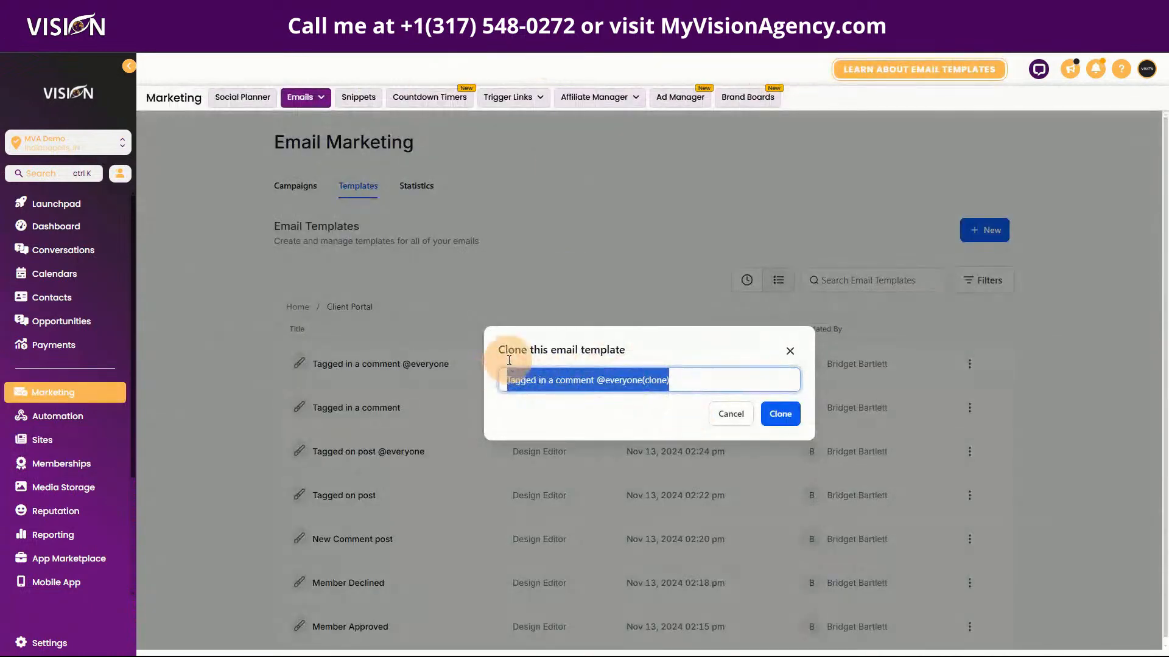
{"action": "type", "text": "New Calendar"}
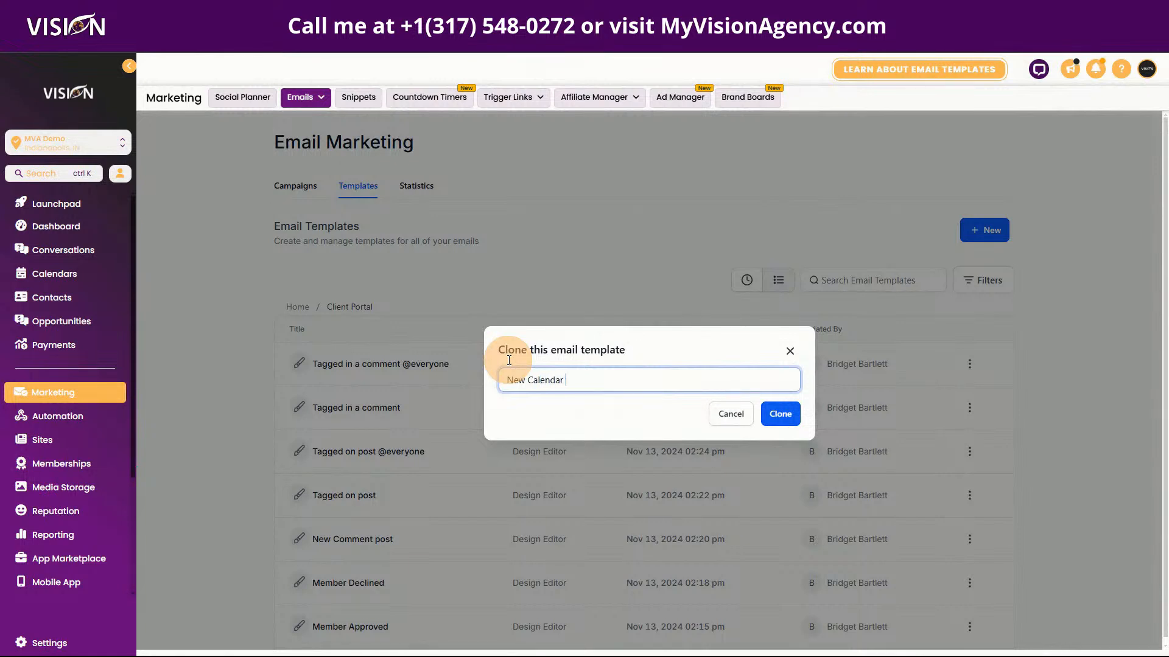
{"action": "type", "text": " Event Created"}
{"action": "left_click", "coordinate": [781, 415]}
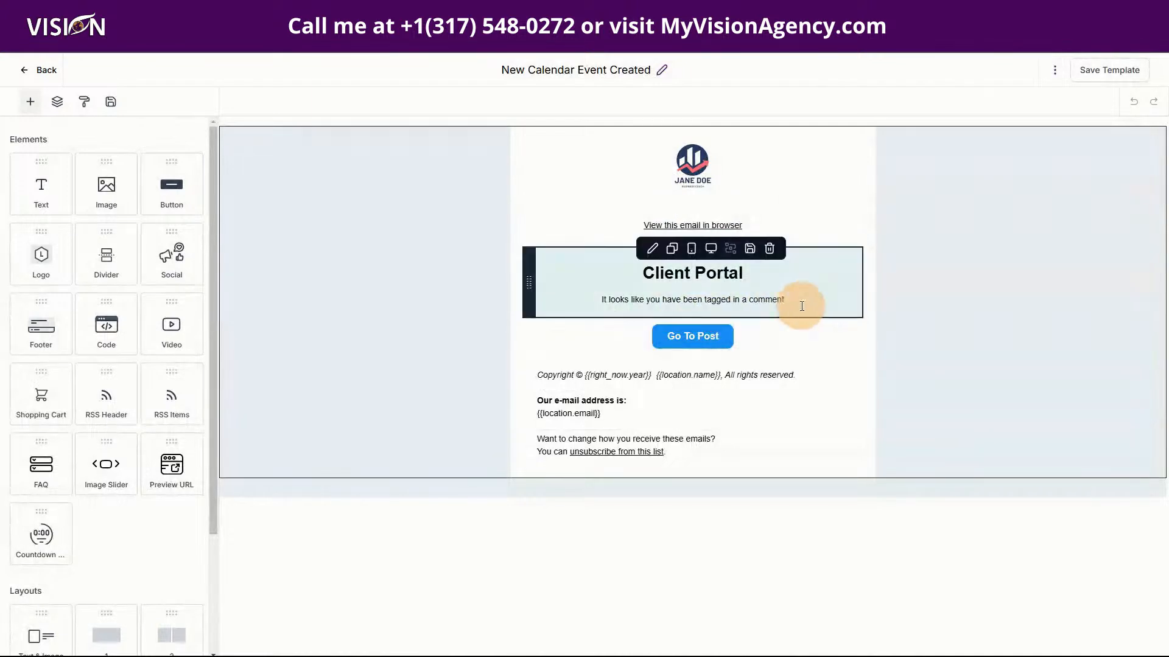
Replace the sentence under the Client Portal heading with "We have added a new event to our calendar." plus bold "Event Name:" and "Event Date:" lines.
{"action": "left_click_drag", "start_coordinate": [801, 301], "coordinate": [605, 300]}
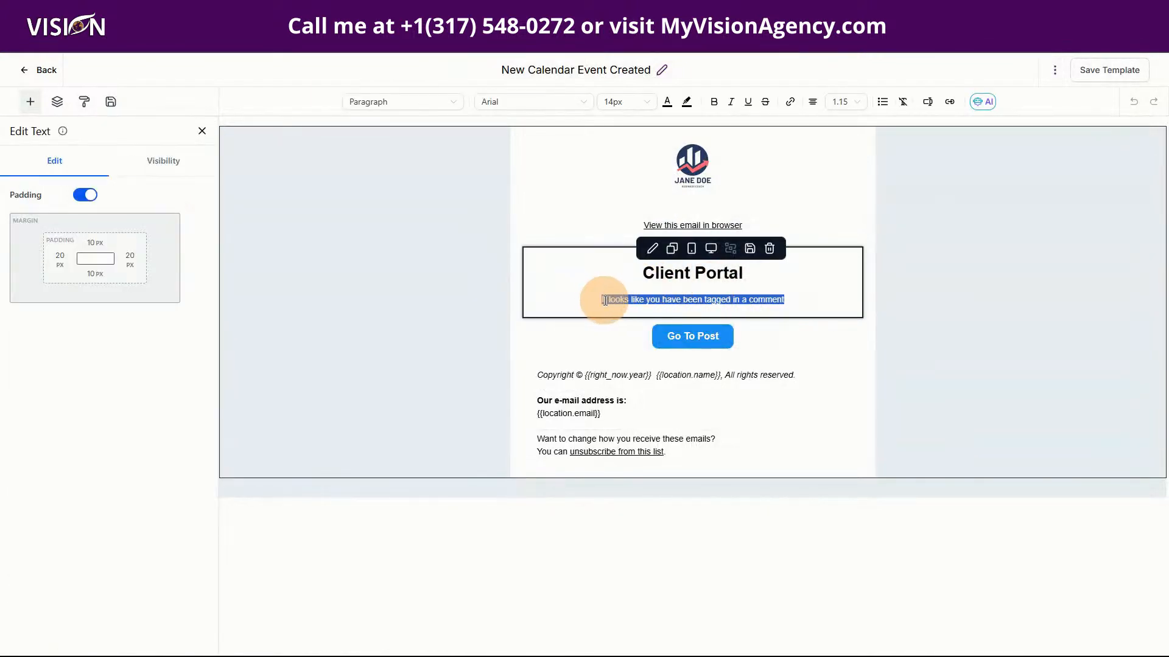
{"action": "type", "text": "We hae addfe"}
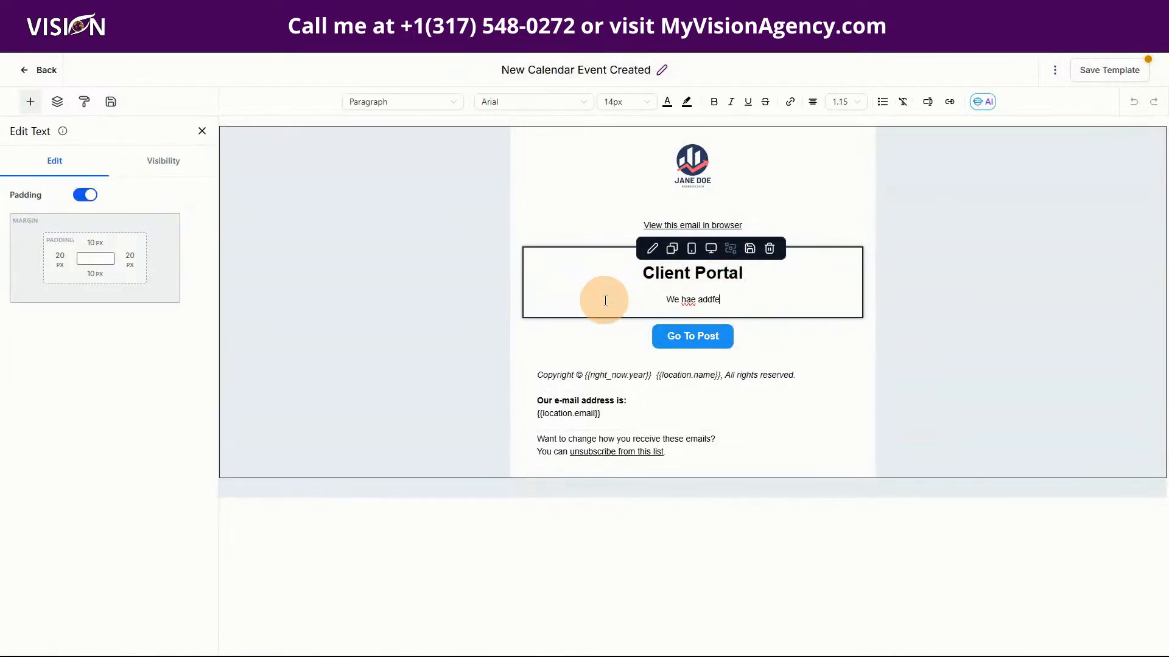
{"action": "type", "text": "d anew event to our"}
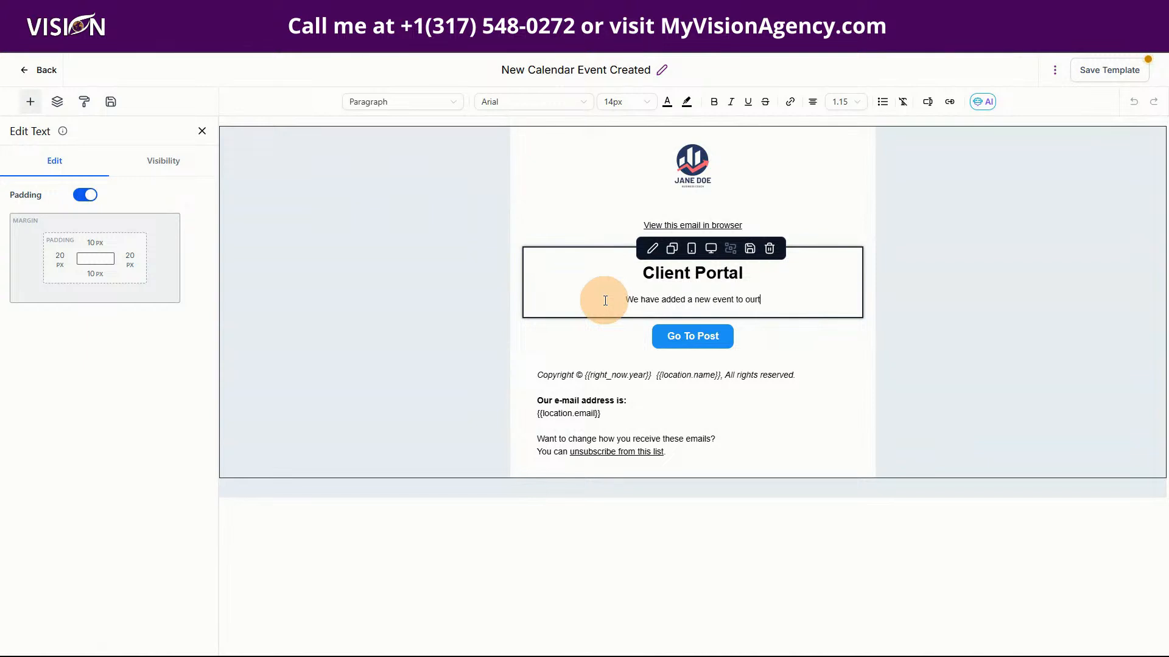
{"action": "type", "text": " calendar."}
{"action": "key", "text": "Return"}
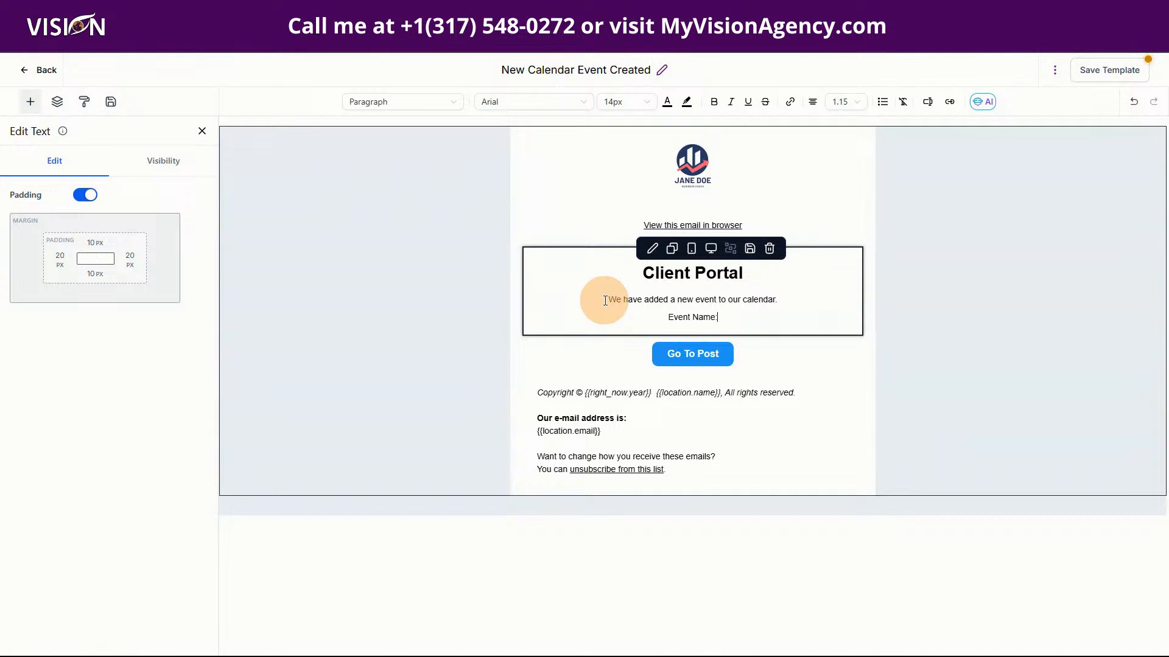
{"action": "key", "text": "Return"}
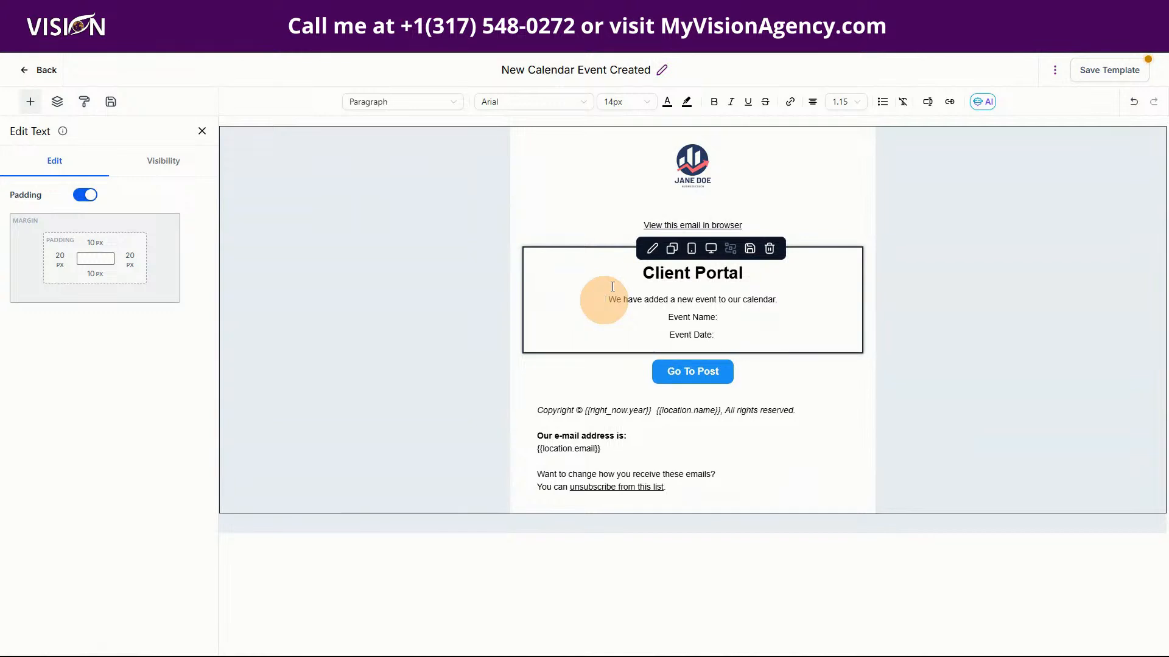
{"action": "left_click_drag", "start_coordinate": [669, 320], "coordinate": [720, 335]}
{"action": "left_click", "coordinate": [714, 102]}
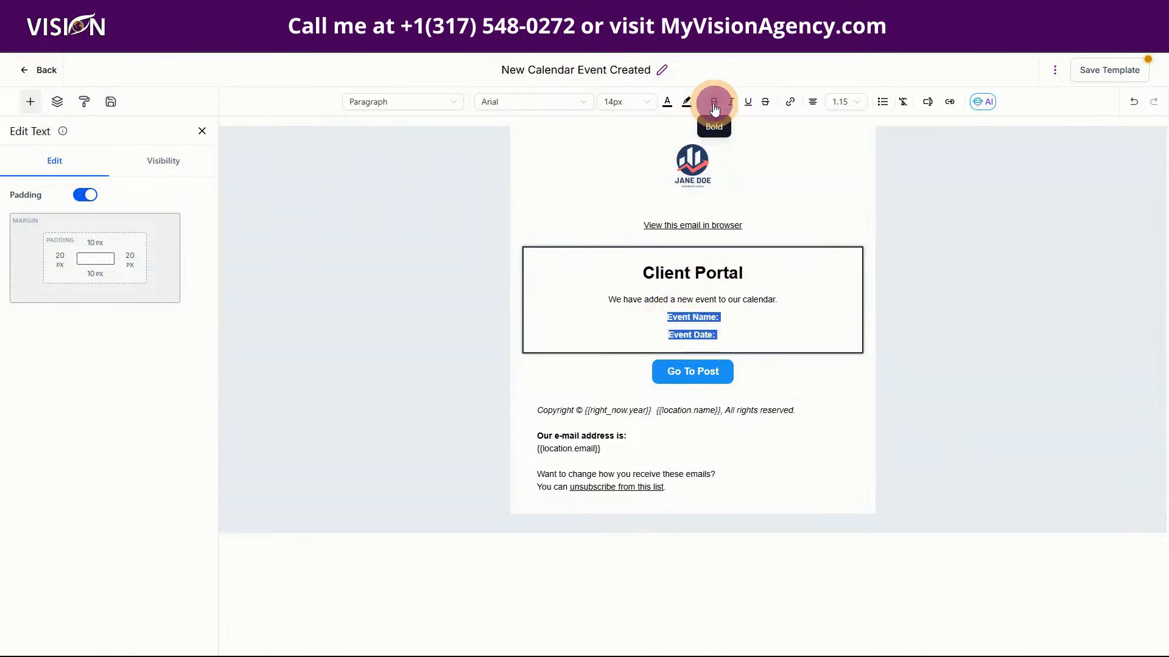
Insert the Client Portal communities custom value Calendar Event Title in non-bold text after "Event Name:".
{"action": "left_click", "coordinate": [743, 316]}
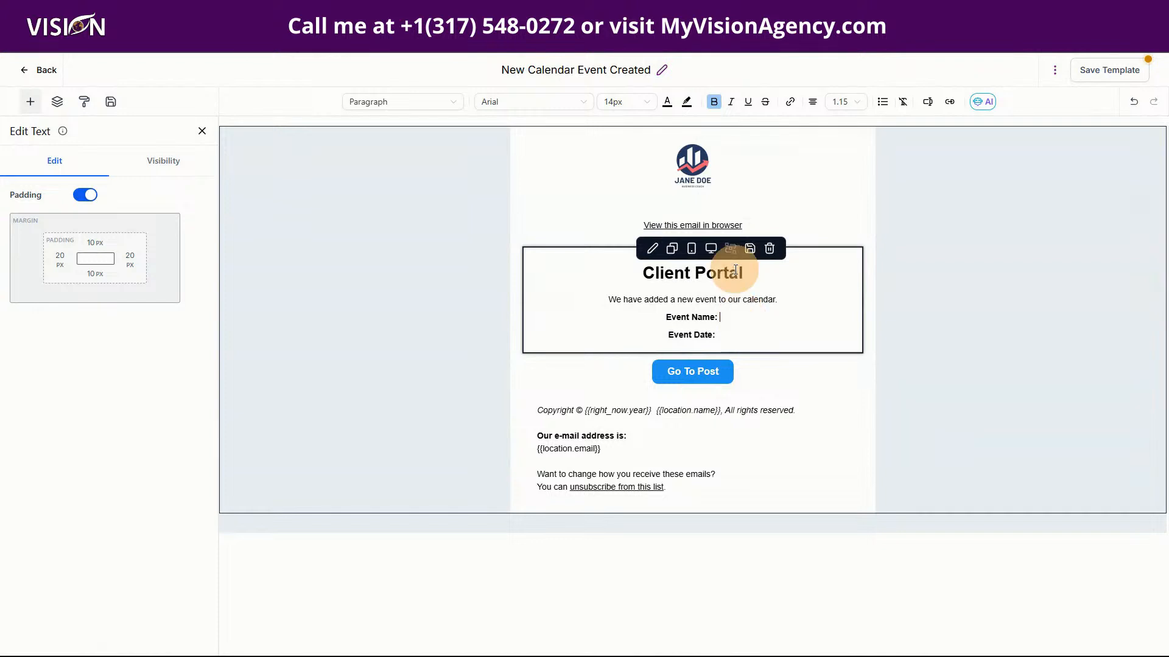
{"action": "left_click", "coordinate": [714, 101]}
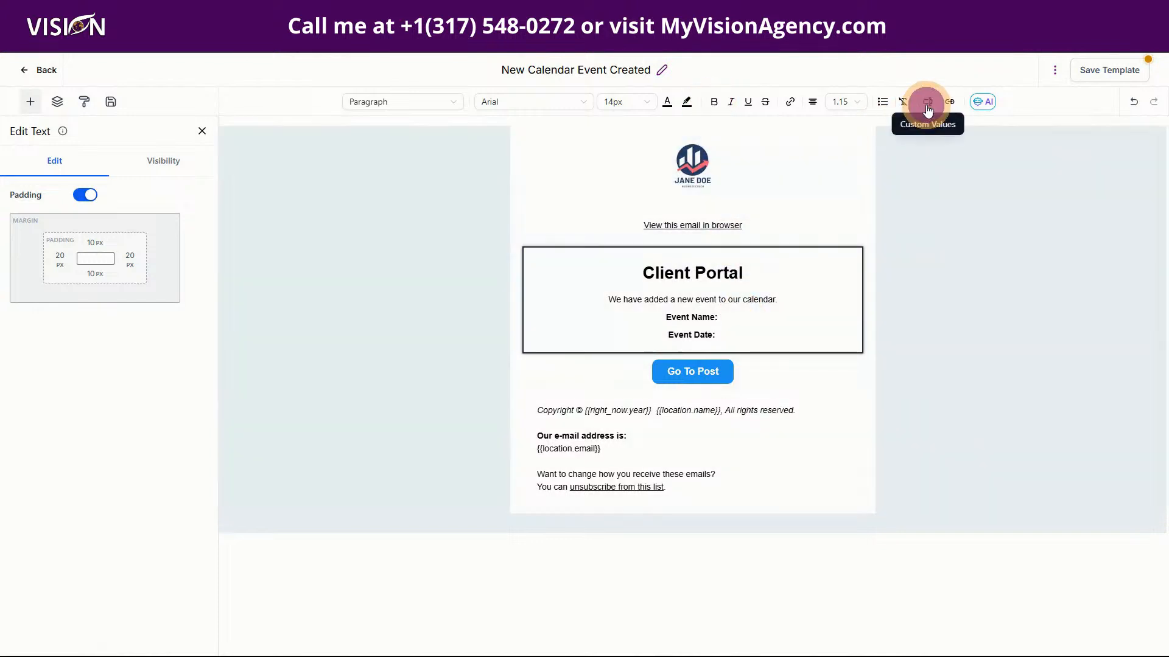
{"action": "left_click", "coordinate": [927, 102]}
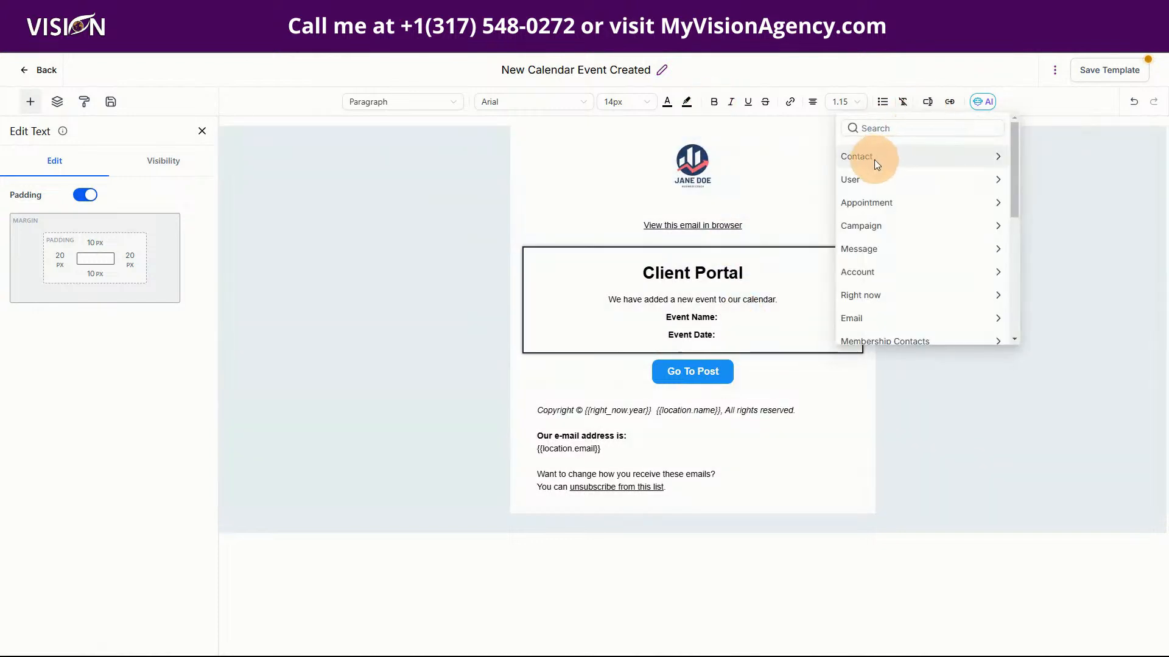
{"action": "scroll", "coordinate": [909, 275], "scroll_direction": "down", "scroll_amount": 5}
{"action": "left_click", "coordinate": [909, 310]}
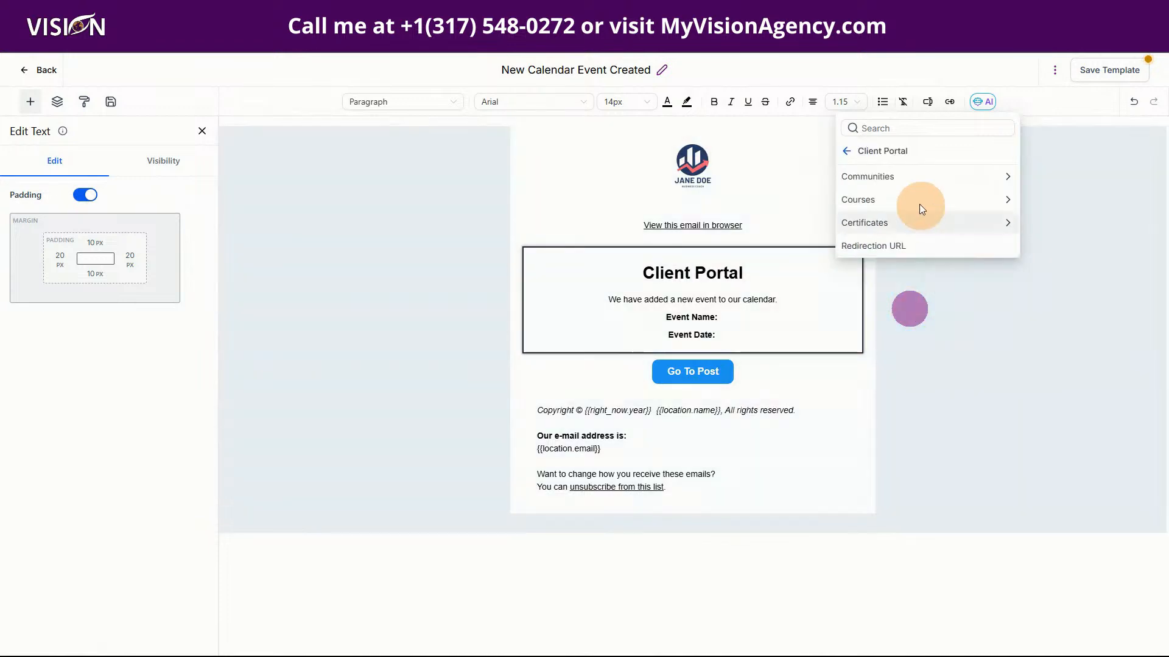
{"action": "left_click", "coordinate": [895, 176]}
{"action": "scroll", "coordinate": [910, 283], "scroll_direction": "down", "scroll_amount": 2}
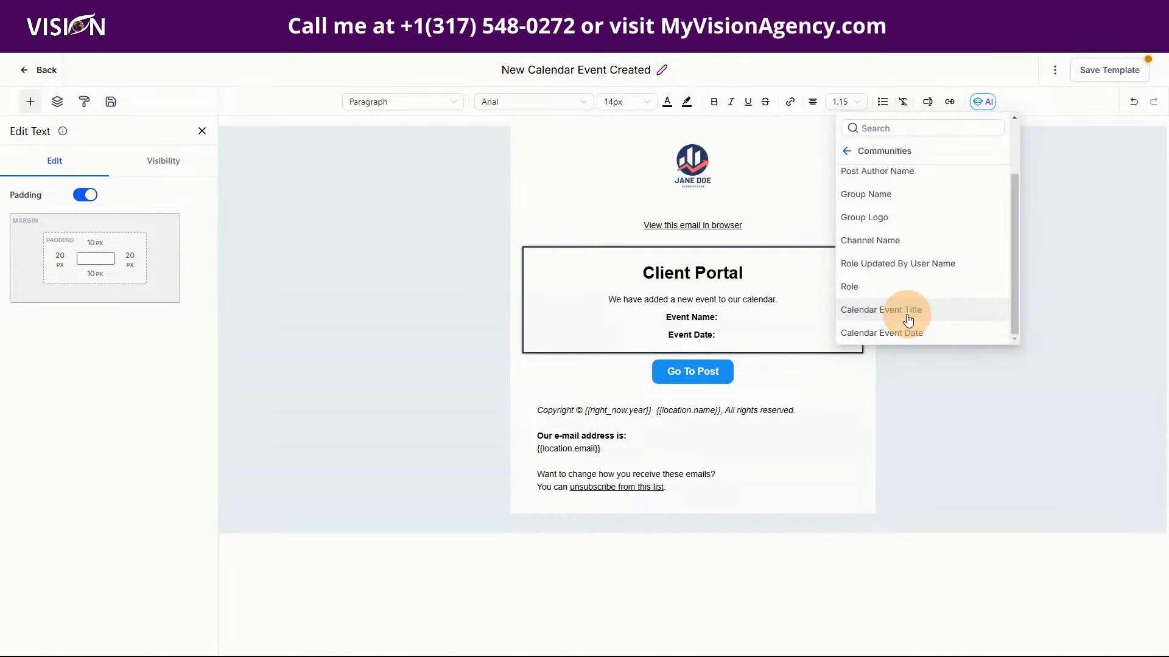
{"action": "left_click", "coordinate": [913, 312]}
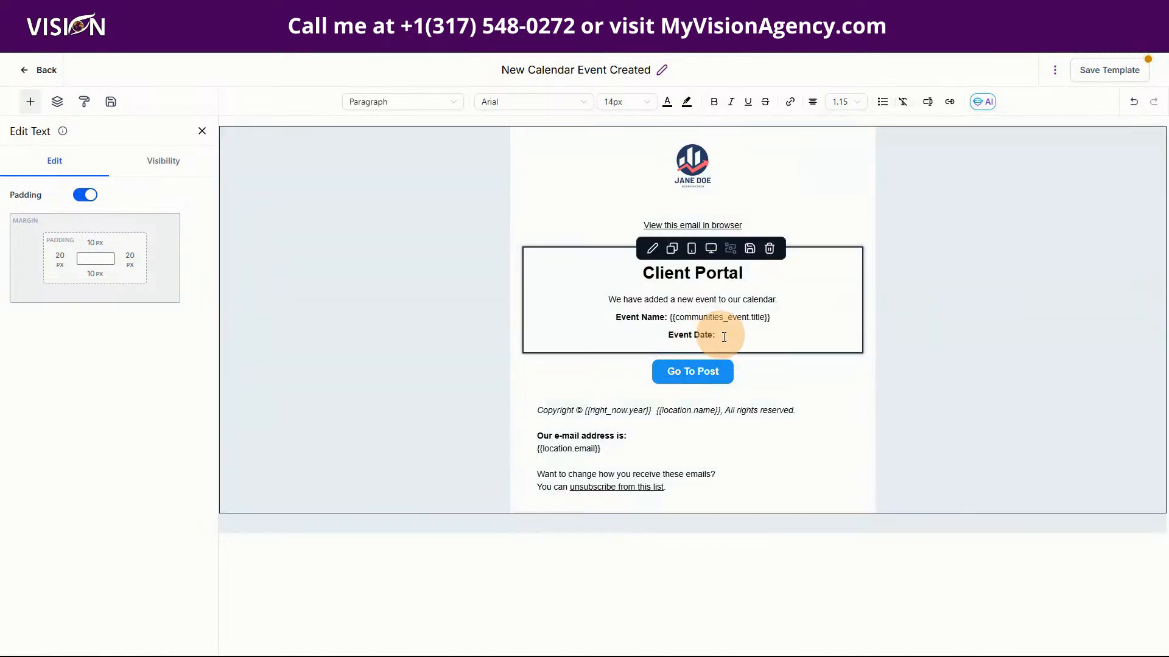
Insert the communities custom value Calendar Event Date in non-bold text after "Event Date:".
{"action": "left_click", "coordinate": [725, 335]}
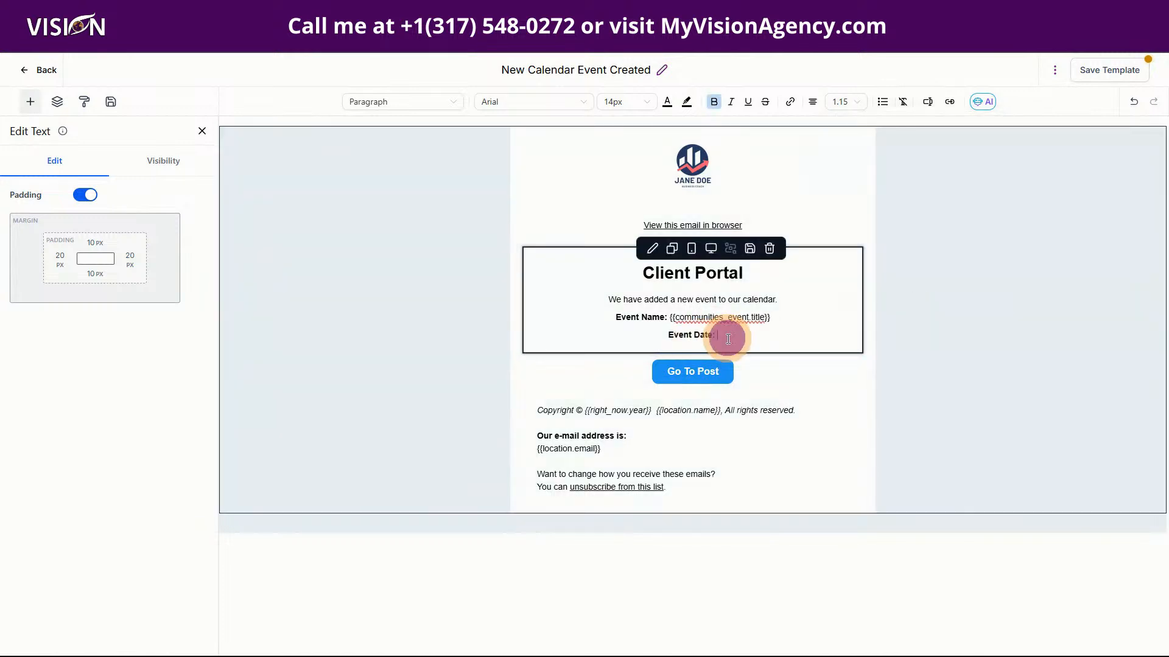
{"action": "left_click", "coordinate": [714, 102]}
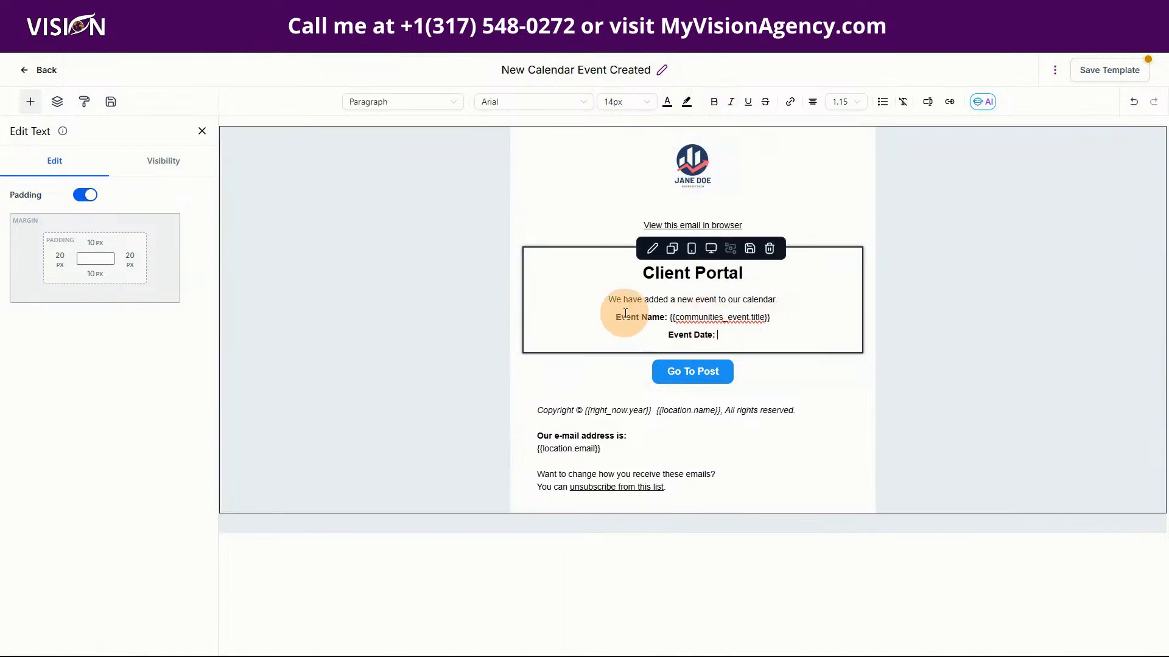
{"action": "left_click", "coordinate": [927, 102]}
{"action": "scroll", "coordinate": [901, 267], "scroll_direction": "down", "scroll_amount": 2}
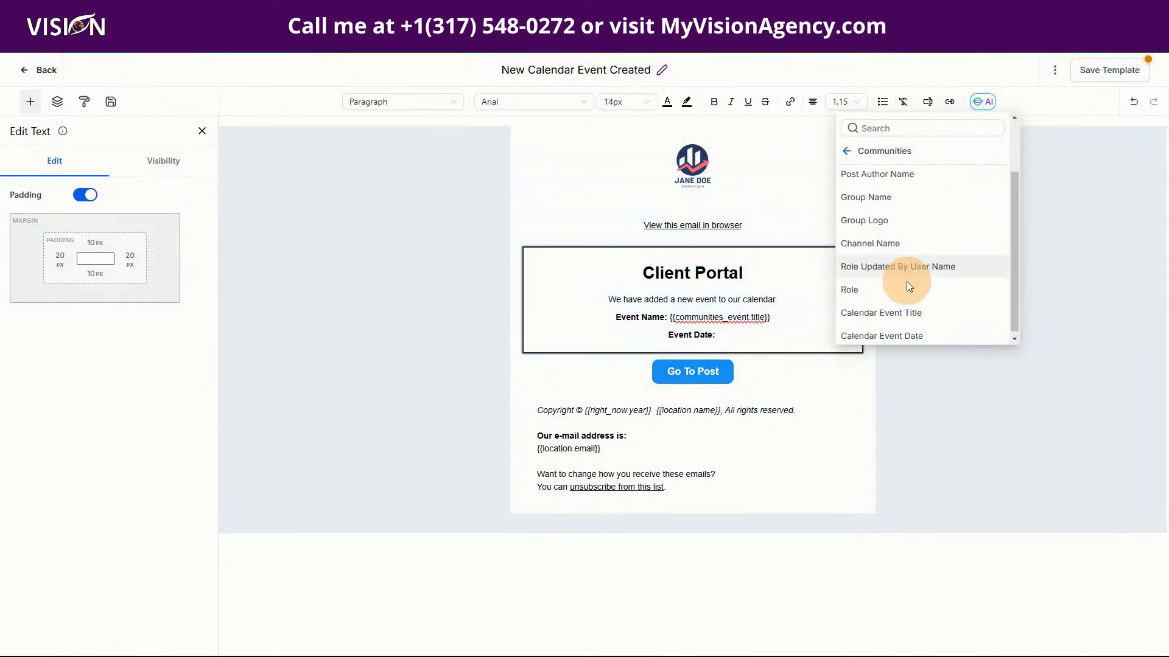
{"action": "left_click", "coordinate": [913, 333]}
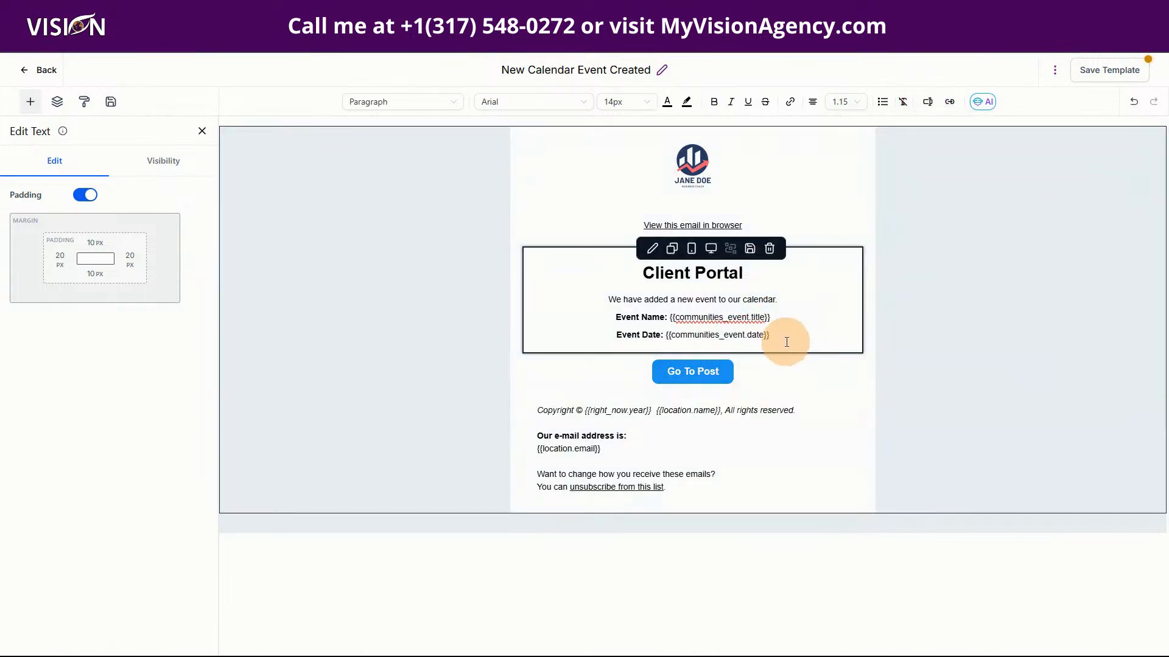
Change the text of the email's "Go To Post" button to "Go To Event".
{"action": "left_click", "coordinate": [694, 371]}
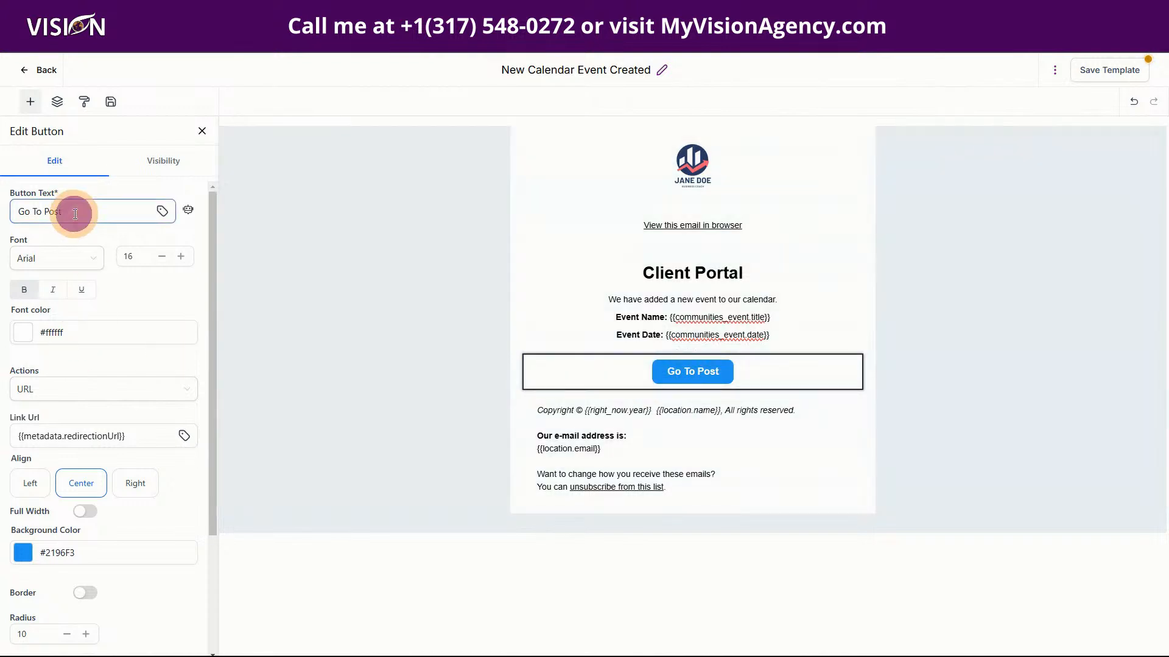
{"action": "left_click_drag", "start_coordinate": [74, 213], "coordinate": [47, 213]}
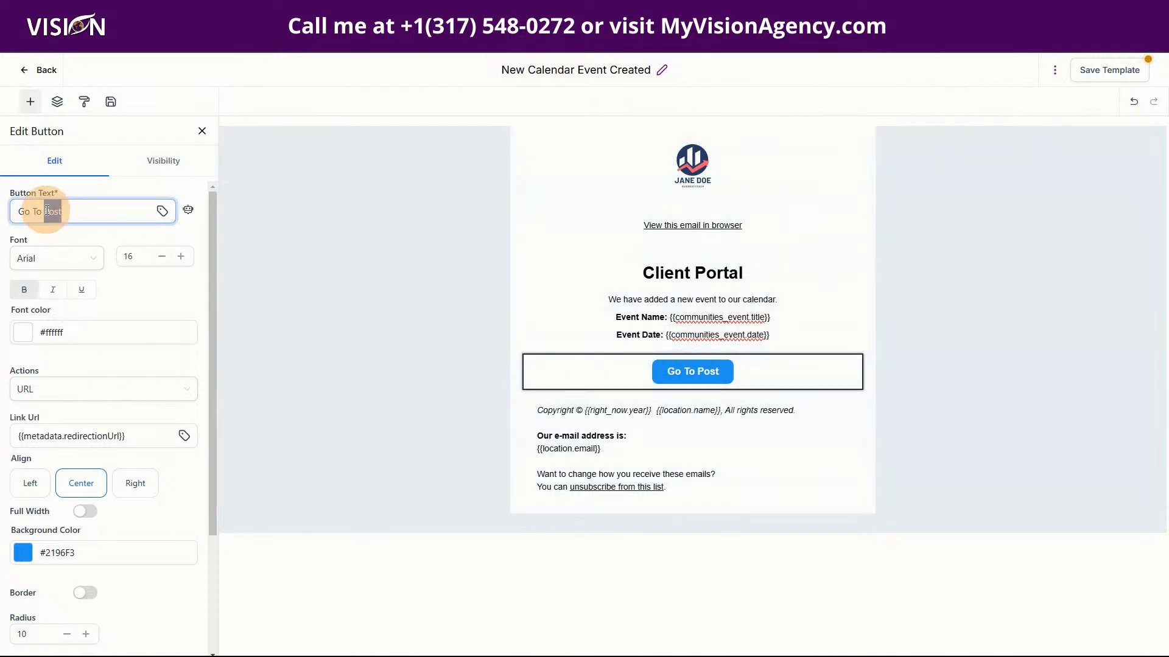
{"action": "type", "text": "Event"}
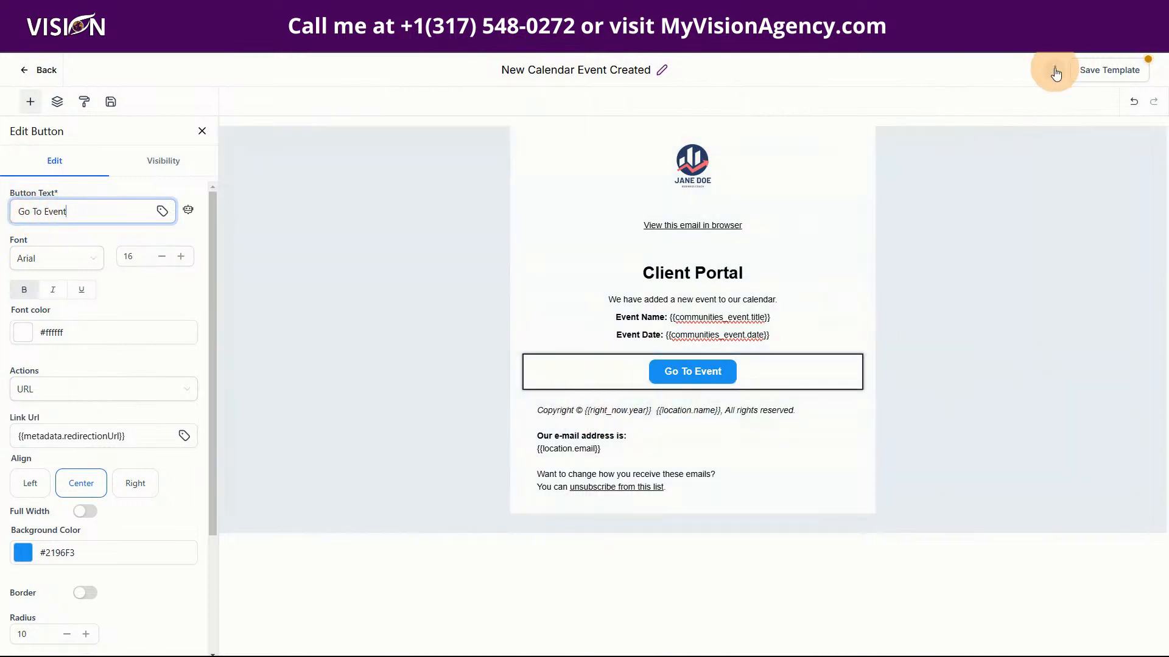
In the template settings, set the subject to "{{contact.first_name}} we added a new event" and the preview text to "Check out this new event we just added...", and save.
{"action": "left_click", "coordinate": [1055, 70]}
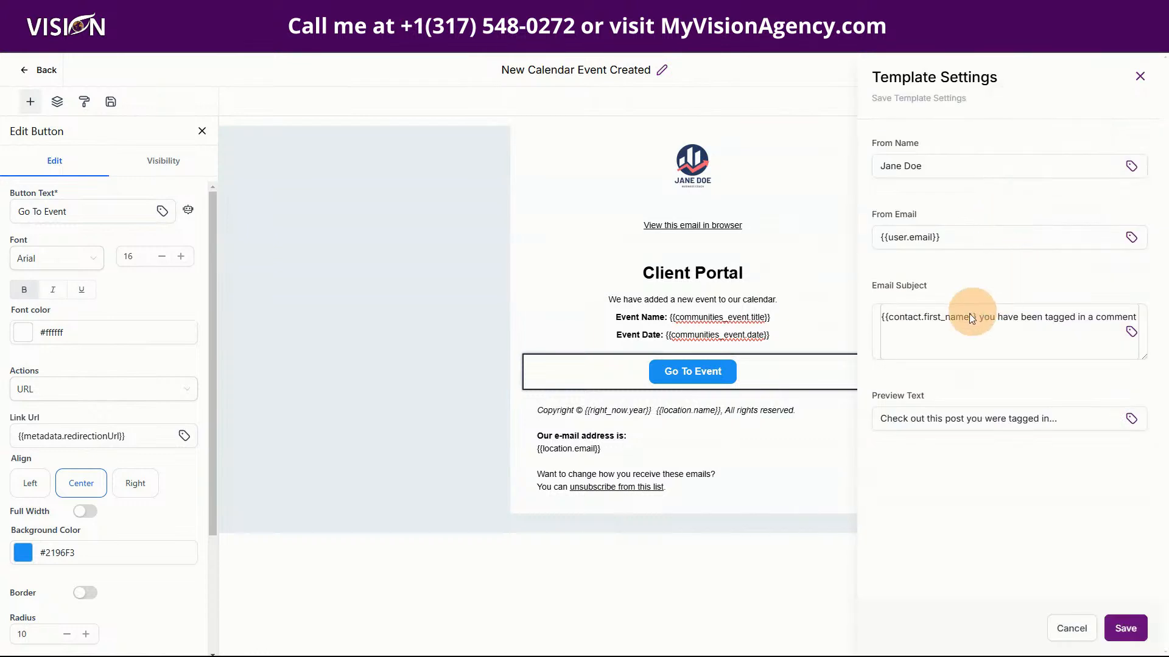
{"action": "left_click", "coordinate": [980, 315]}
{"action": "left_click_drag", "start_coordinate": [980, 315], "coordinate": [1144, 317]}
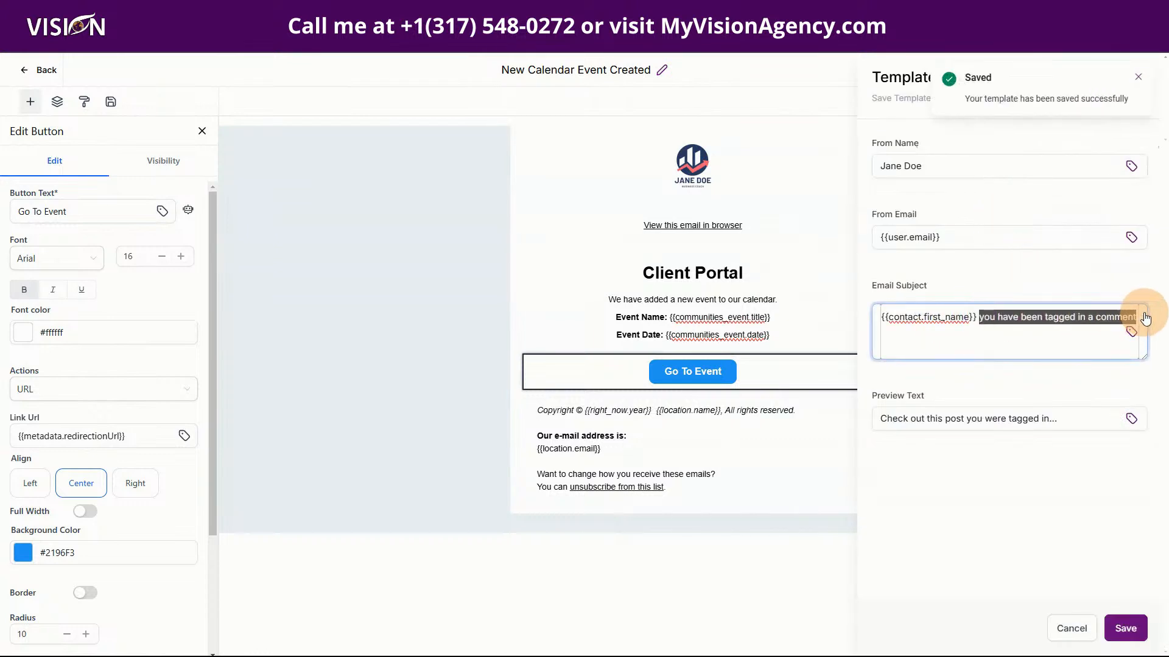
{"action": "type", "text": "we add"}
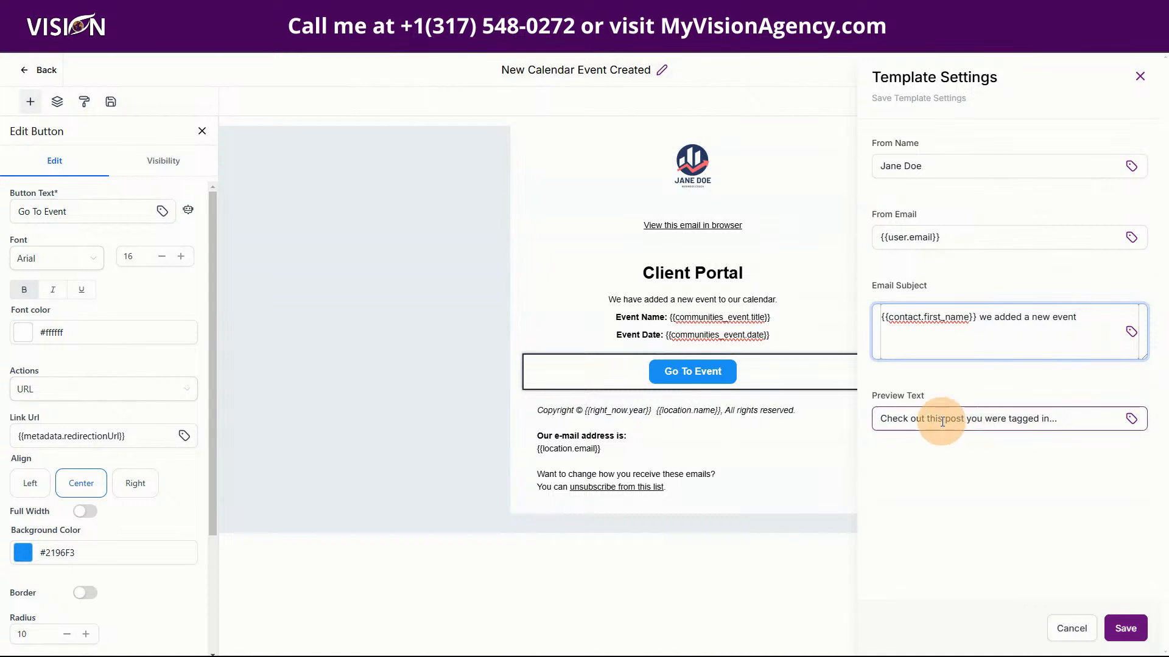
{"action": "left_click_drag", "start_coordinate": [944, 420], "coordinate": [1078, 418]}
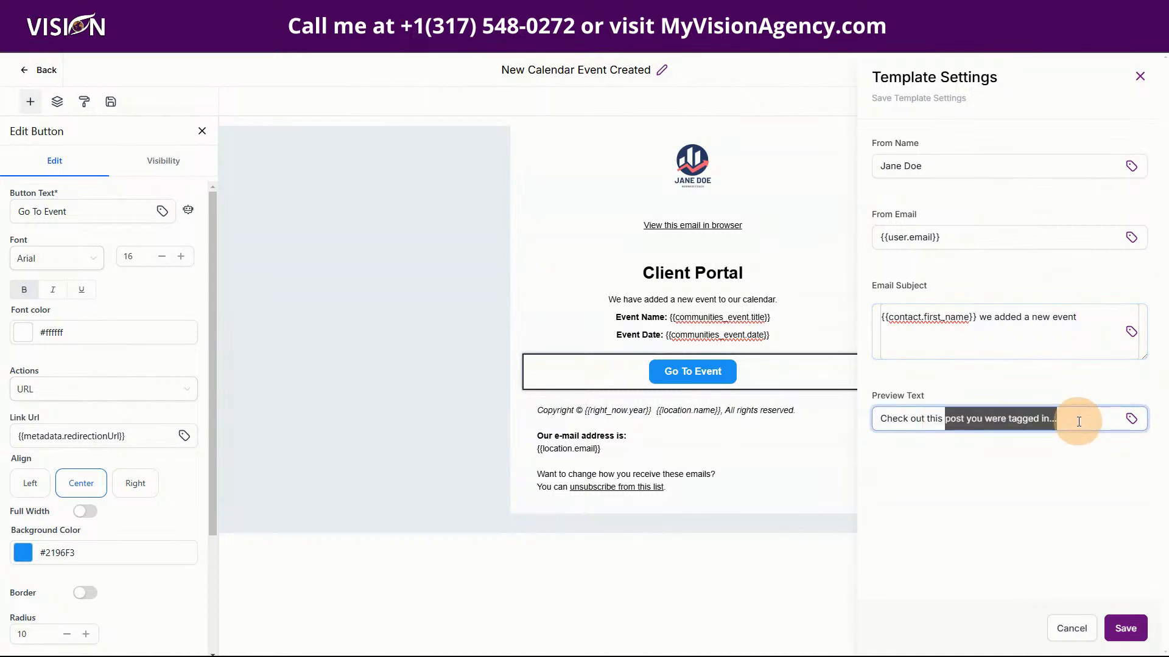
{"action": "type", "text": "new event we ju"}
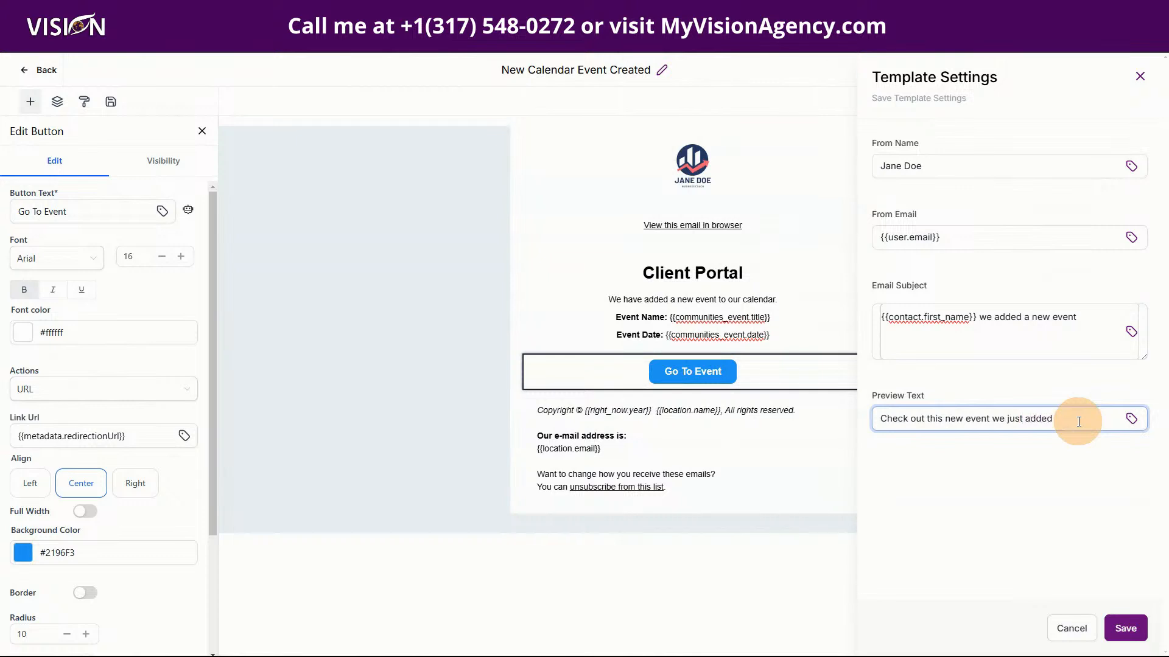
{"action": "type", "text": "st added..."}
{"action": "left_click", "coordinate": [1123, 628]}
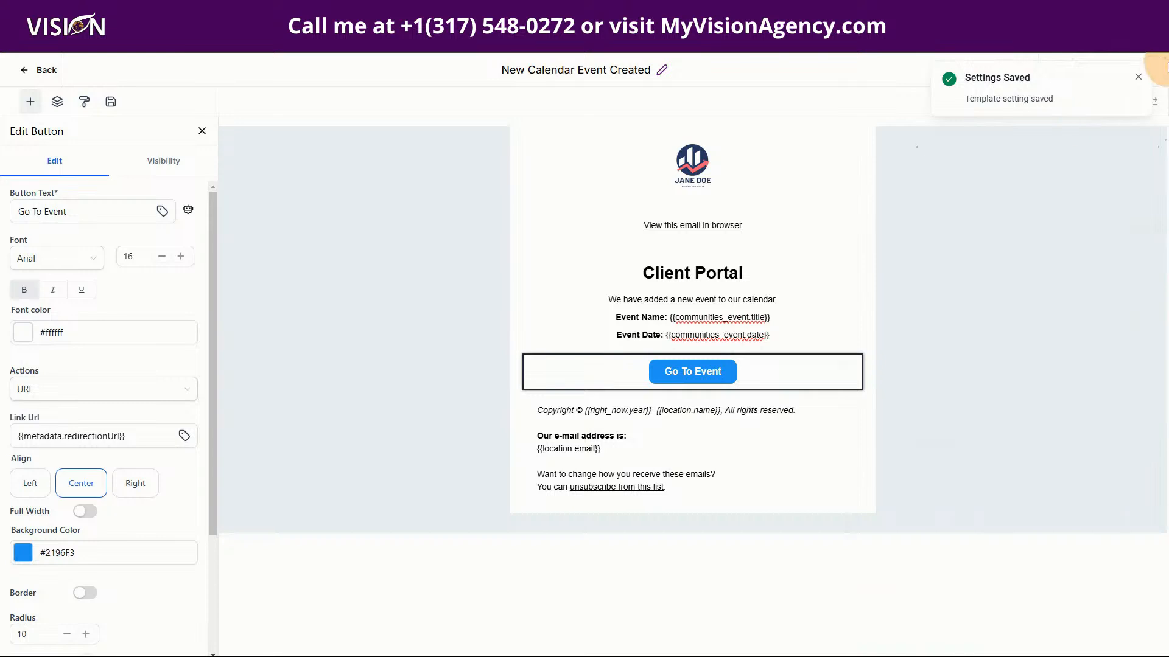
Save the New Calendar Event Created email template and switch to the Client Portal email settings.
{"action": "left_click", "coordinate": [1138, 76]}
{"action": "left_click", "coordinate": [1111, 69]}
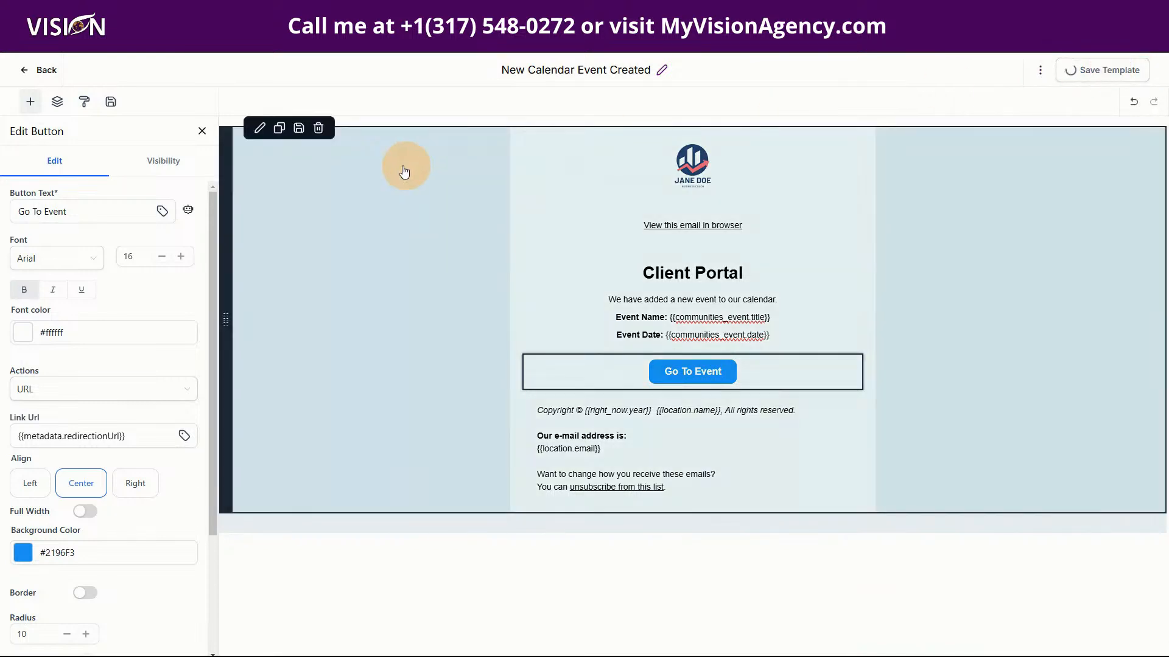
{"action": "left_click", "coordinate": [23, 69]}
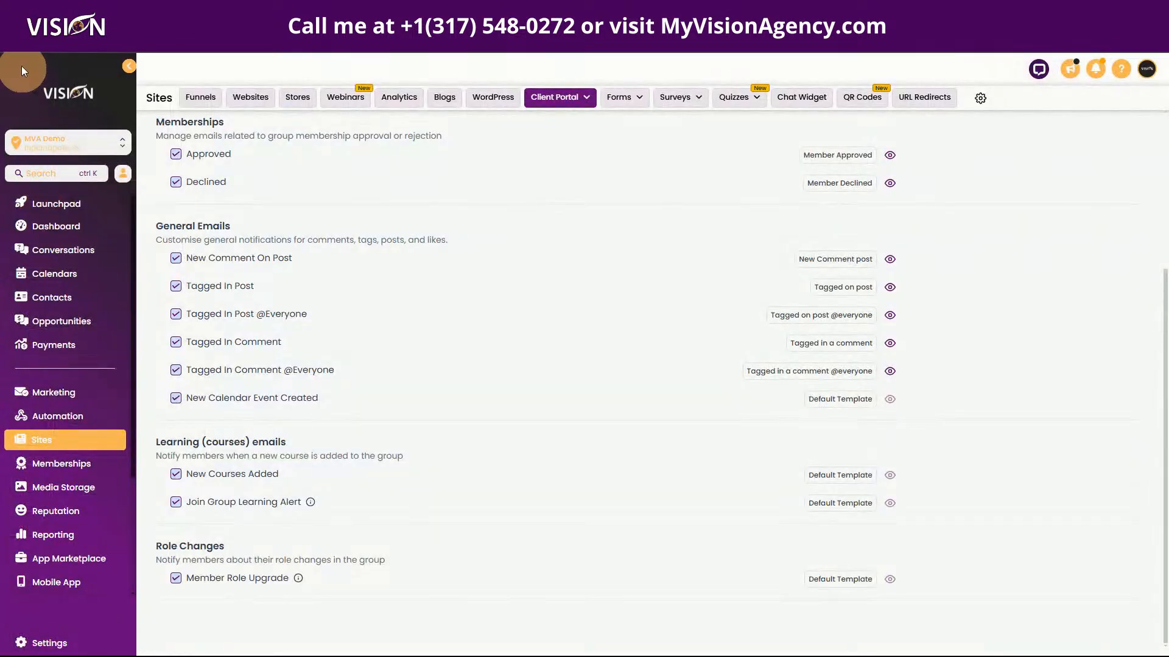
{"action": "left_click", "coordinate": [59, 34]}
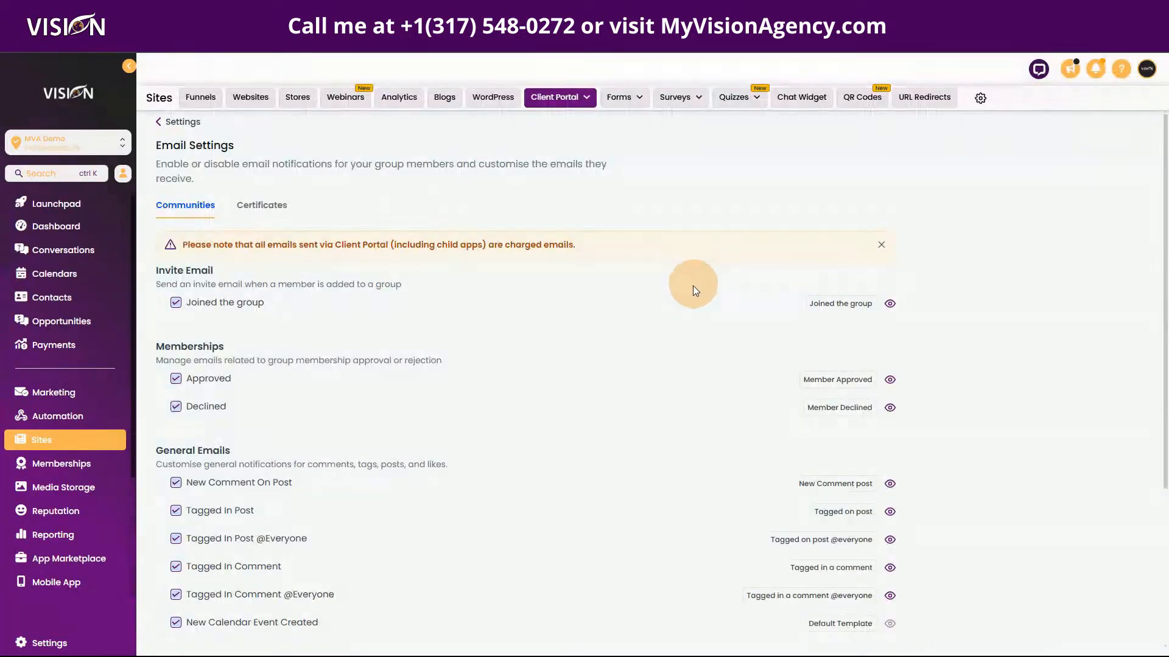
Assign the New Calendar Event Created template to the New Calendar Event Created notification under General Emails and save.
{"action": "scroll", "coordinate": [645, 487], "scroll_direction": "down", "scroll_amount": 4}
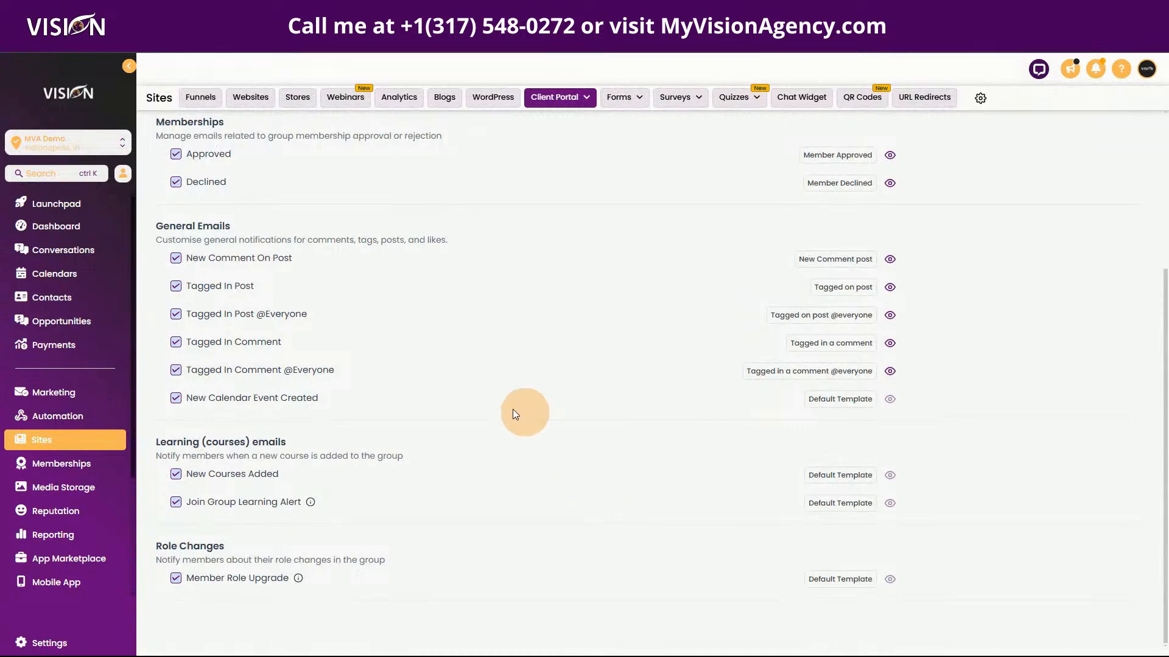
{"action": "left_click", "coordinate": [822, 406]}
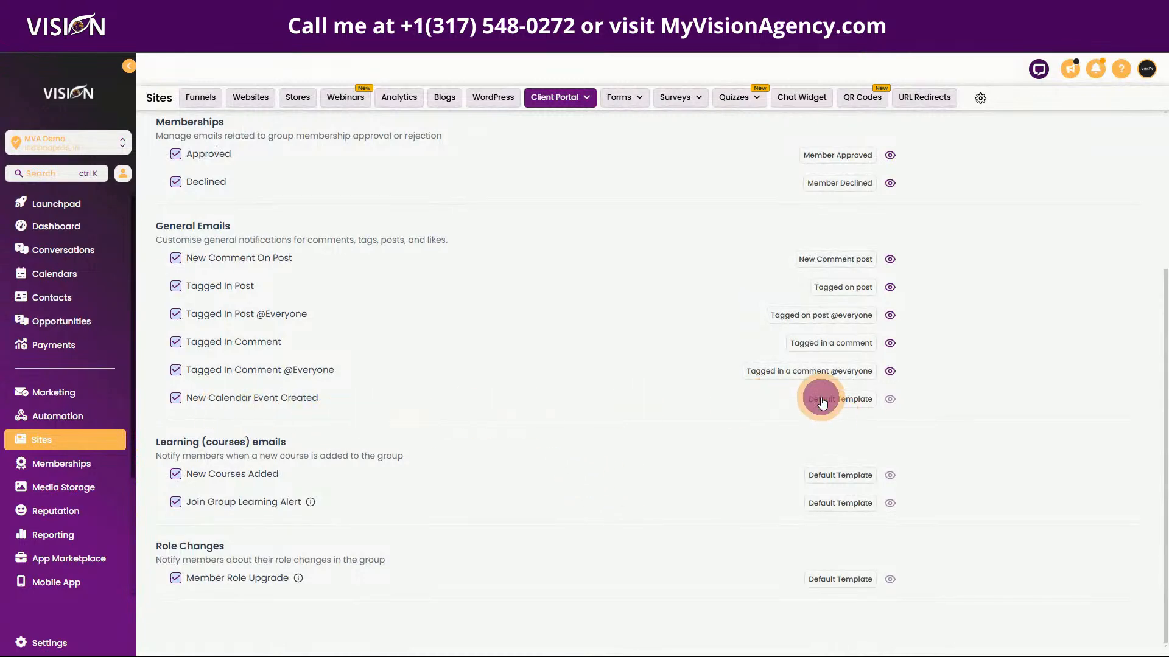
{"action": "left_click", "coordinate": [565, 368]}
{"action": "scroll", "coordinate": [597, 426], "scroll_direction": "down", "scroll_amount": 3}
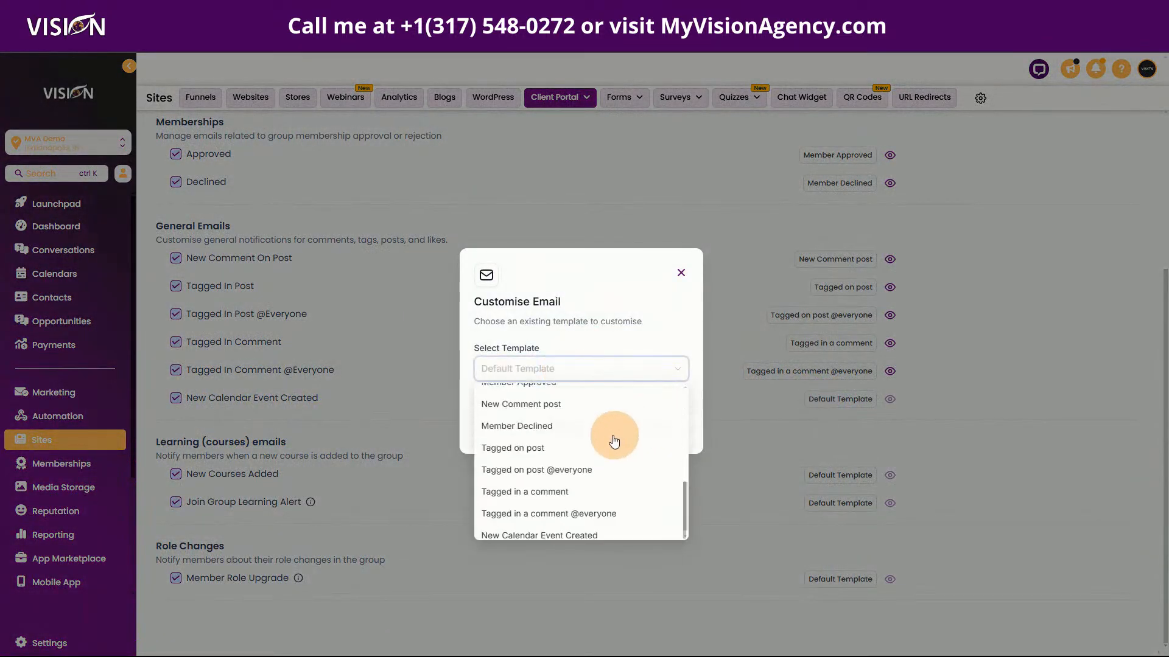
{"action": "left_click", "coordinate": [573, 524]}
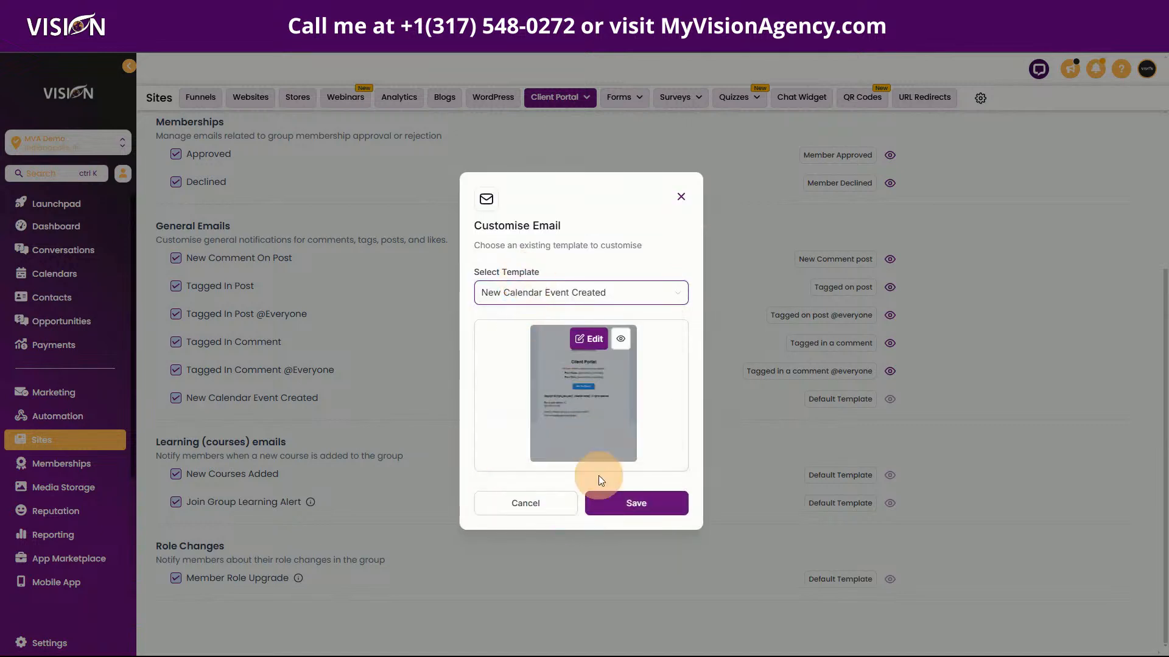
{"action": "left_click", "coordinate": [633, 504]}
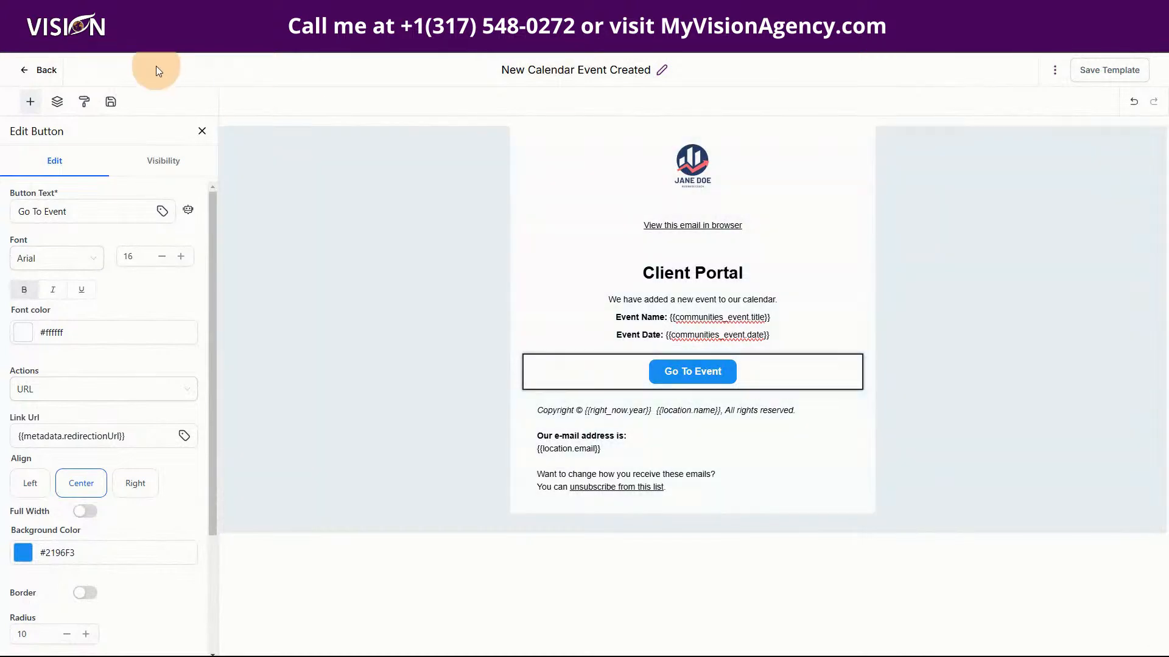
Return to the email template list and clone the New Calendar Event Created template as "New Courses added".
{"action": "left_click", "coordinate": [39, 70]}
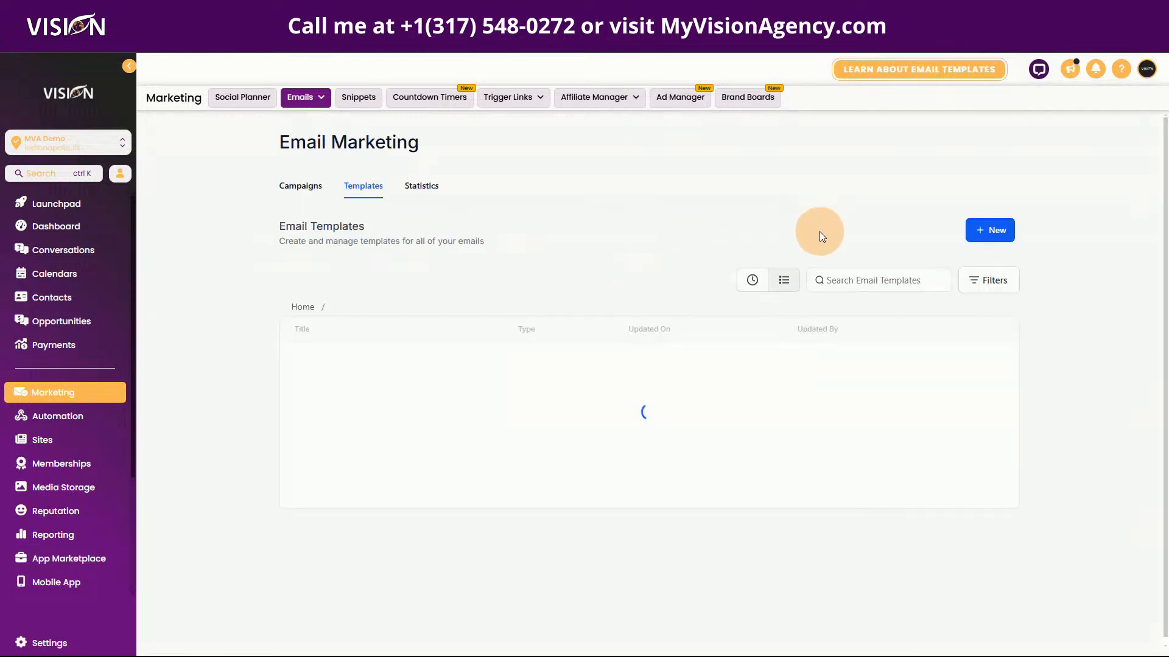
{"action": "left_click", "coordinate": [970, 366]}
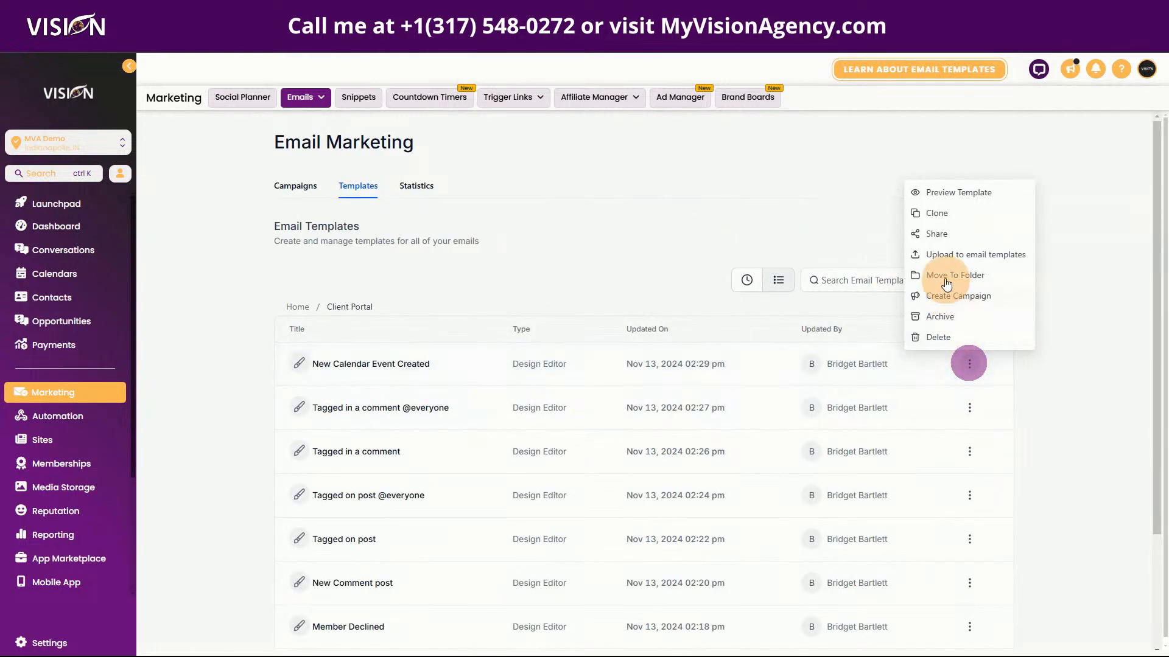
{"action": "left_click", "coordinate": [935, 212]}
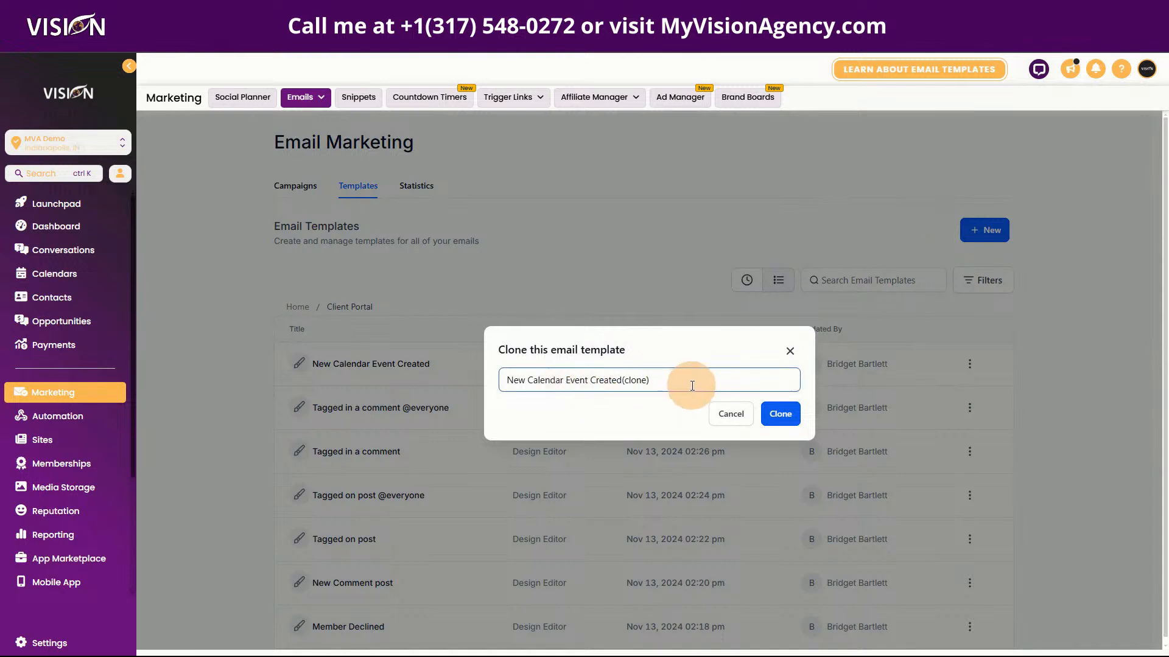
{"action": "left_click_drag", "start_coordinate": [692, 382], "coordinate": [534, 381]}
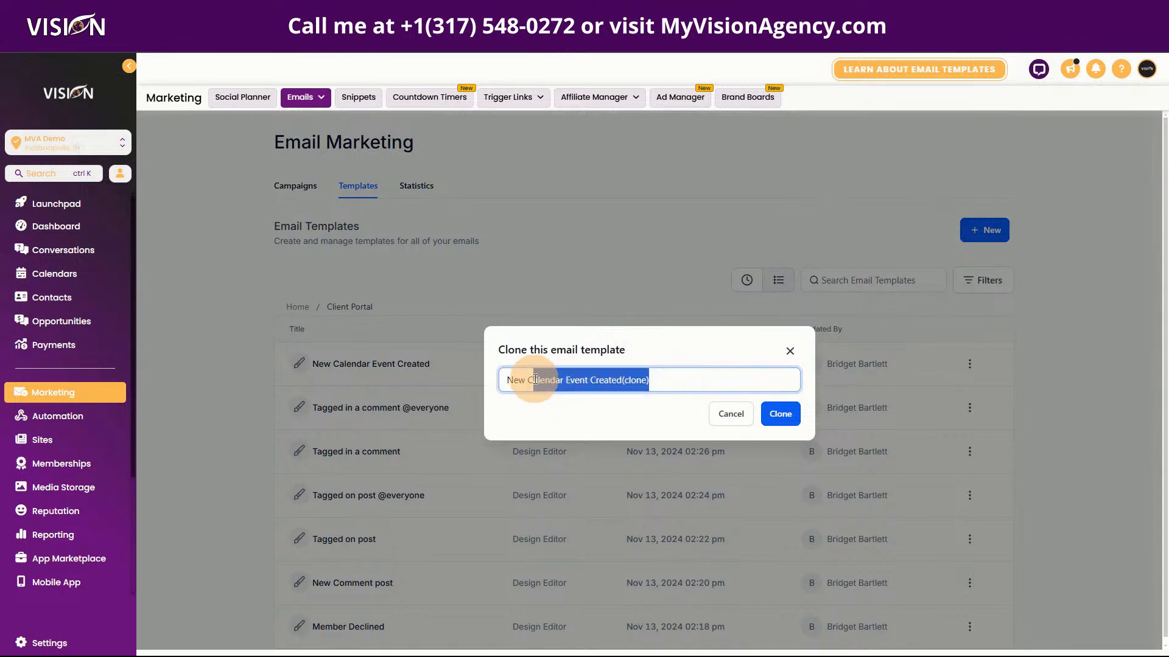
{"action": "type", "text": "oursde adde"}
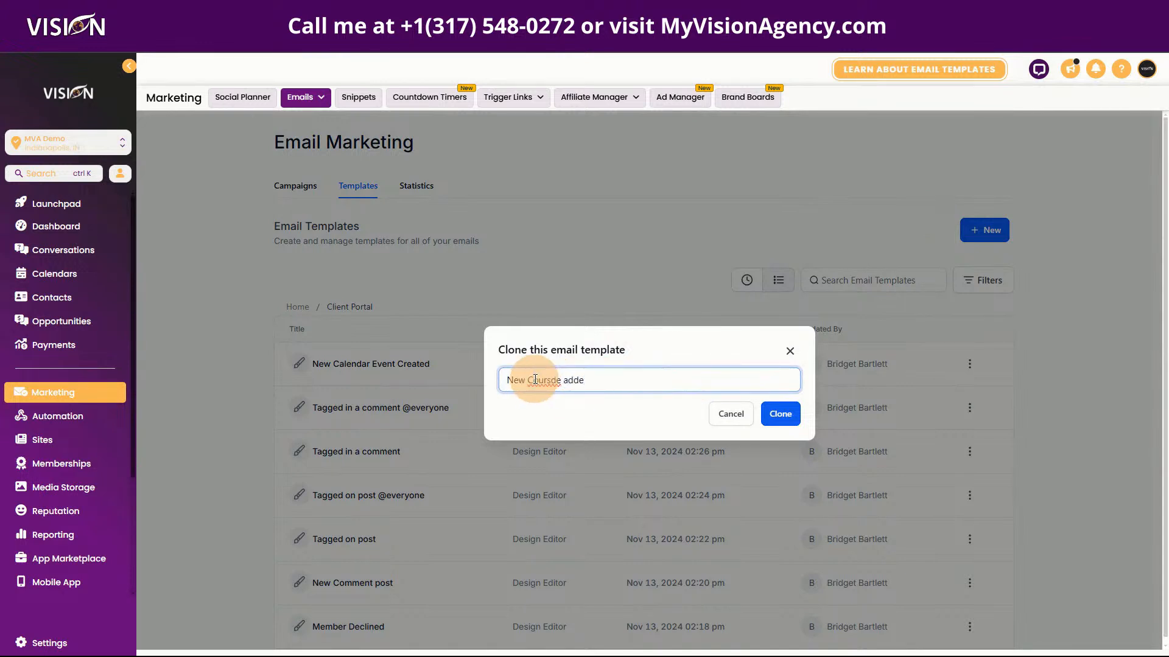
{"action": "type", "text": "d"}
{"action": "left_click", "coordinate": [553, 378]}
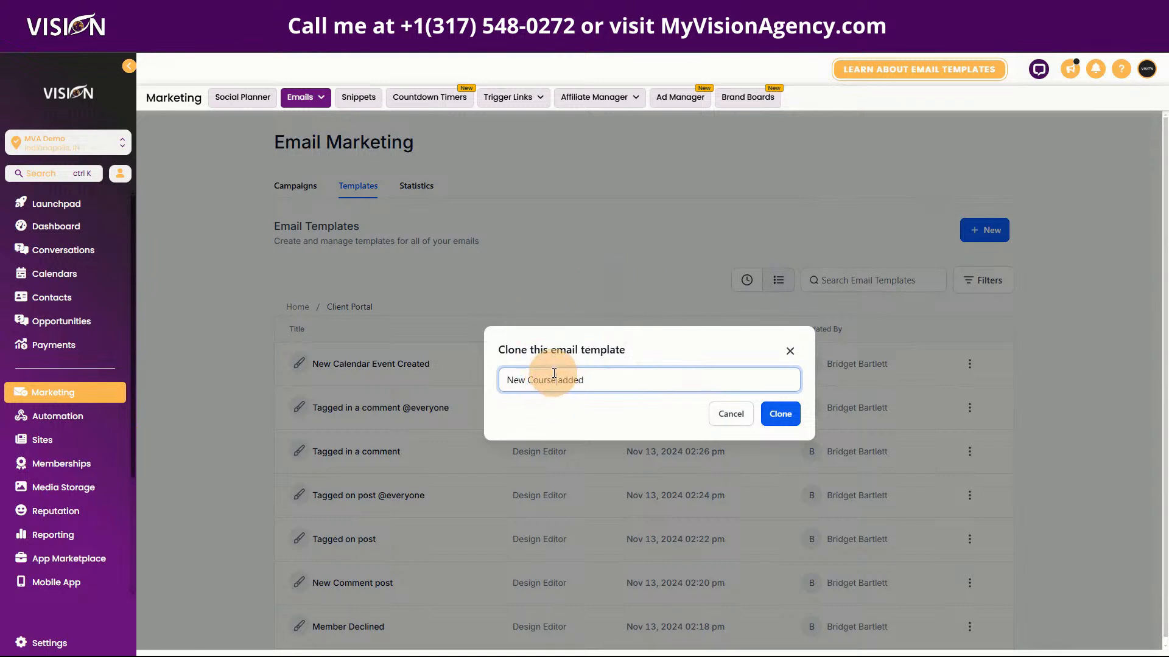
{"action": "type", "text": "s"}
{"action": "left_click", "coordinate": [779, 414]}
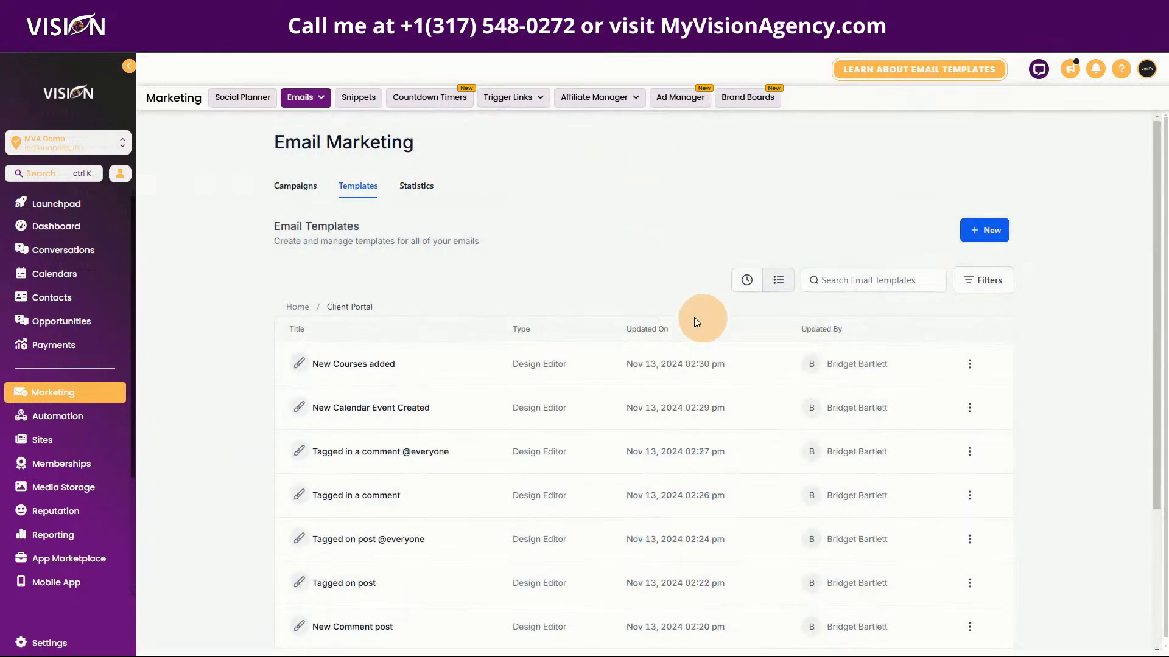
Open the New Courses added template and replace the event text under the heading with "We have added a new course to our community".
{"action": "left_click", "coordinate": [353, 365]}
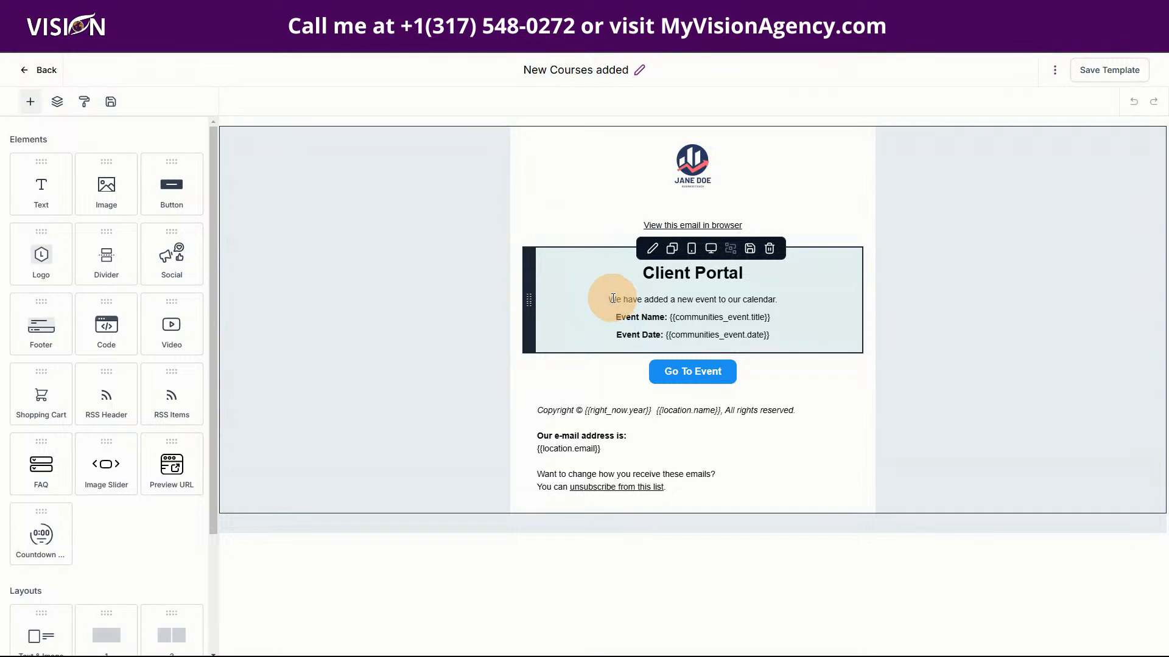
{"action": "left_click_drag", "start_coordinate": [613, 299], "coordinate": [791, 341]}
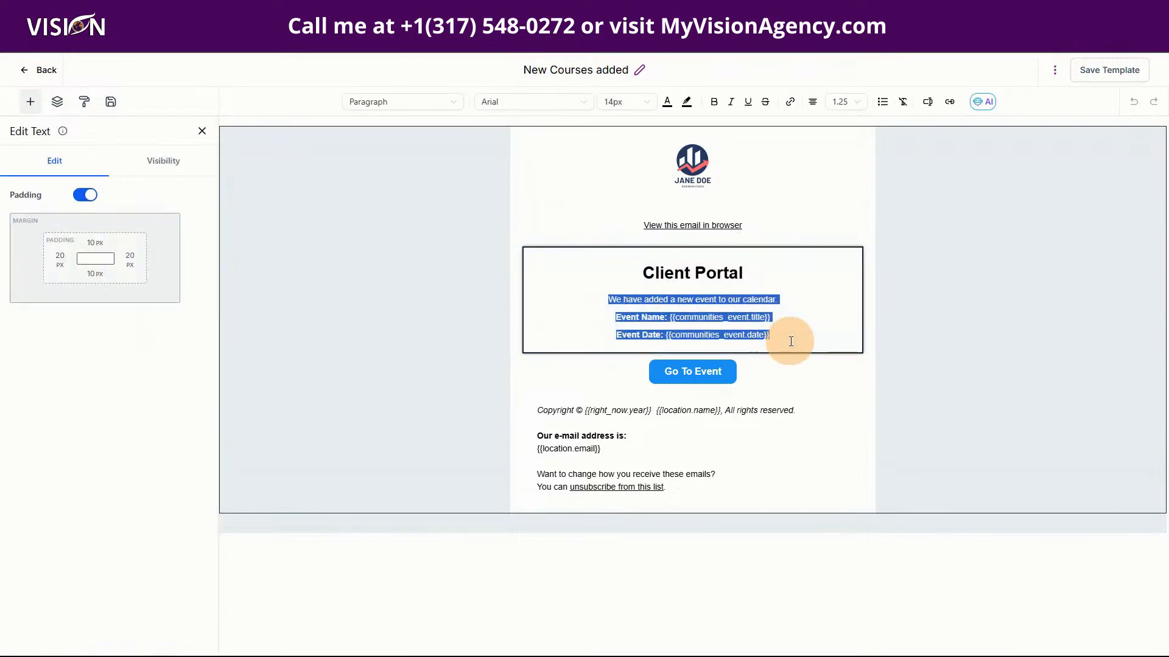
{"action": "type", "text": "We"}
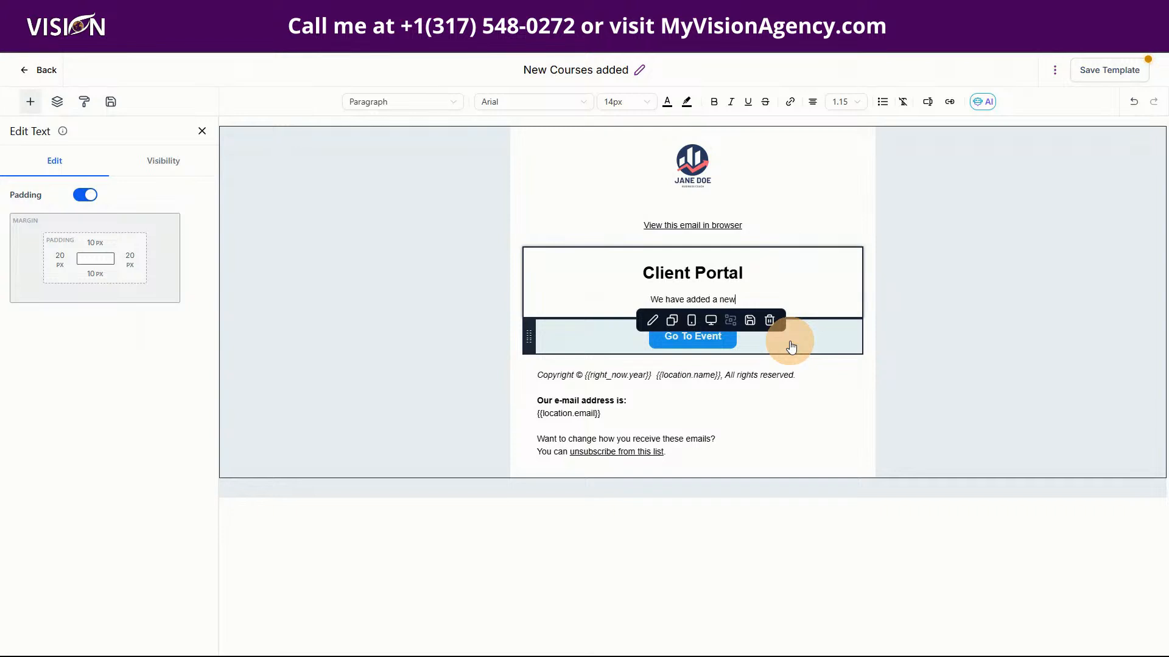
{"action": "type", "text": "have added a new course to our community"}
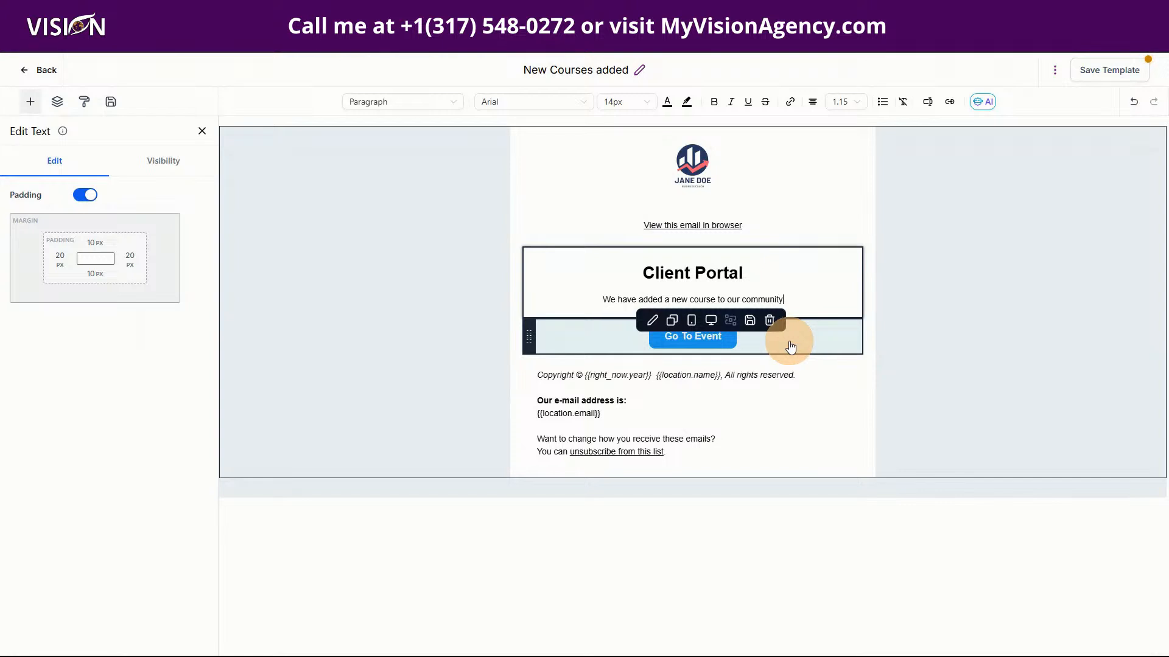
{"action": "key", "text": "Return"}
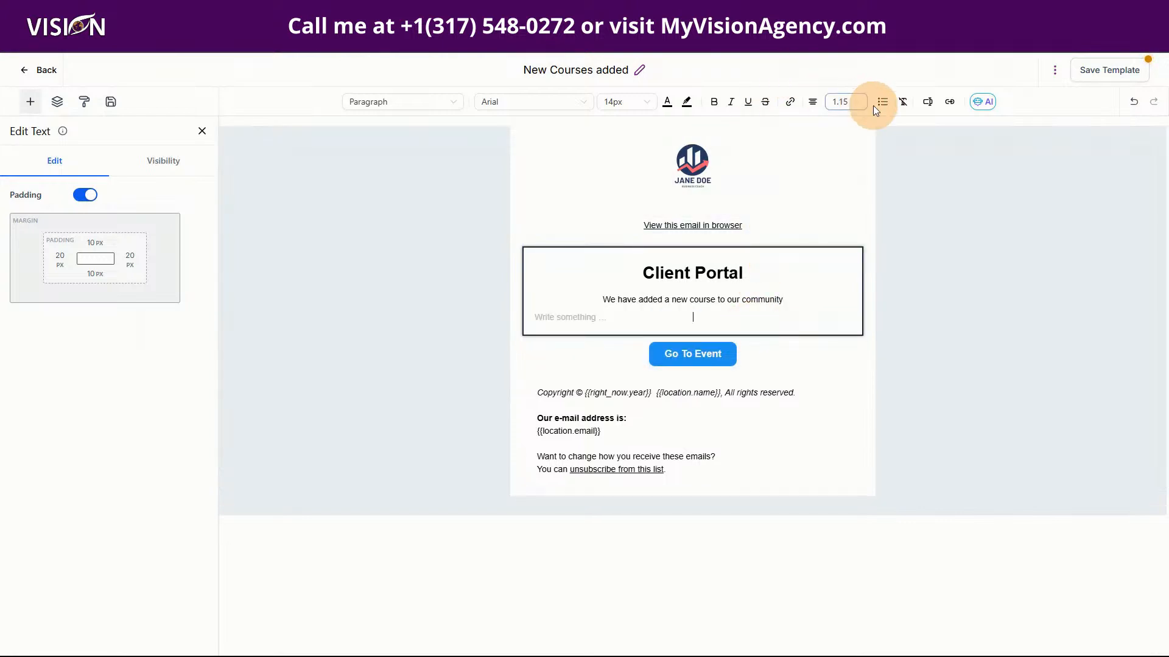
Look through the Client Portal Courses custom values that can be inserted in the email text.
{"action": "left_click", "coordinate": [927, 102]}
{"action": "scroll", "coordinate": [925, 292], "scroll_direction": "down", "scroll_amount": 3}
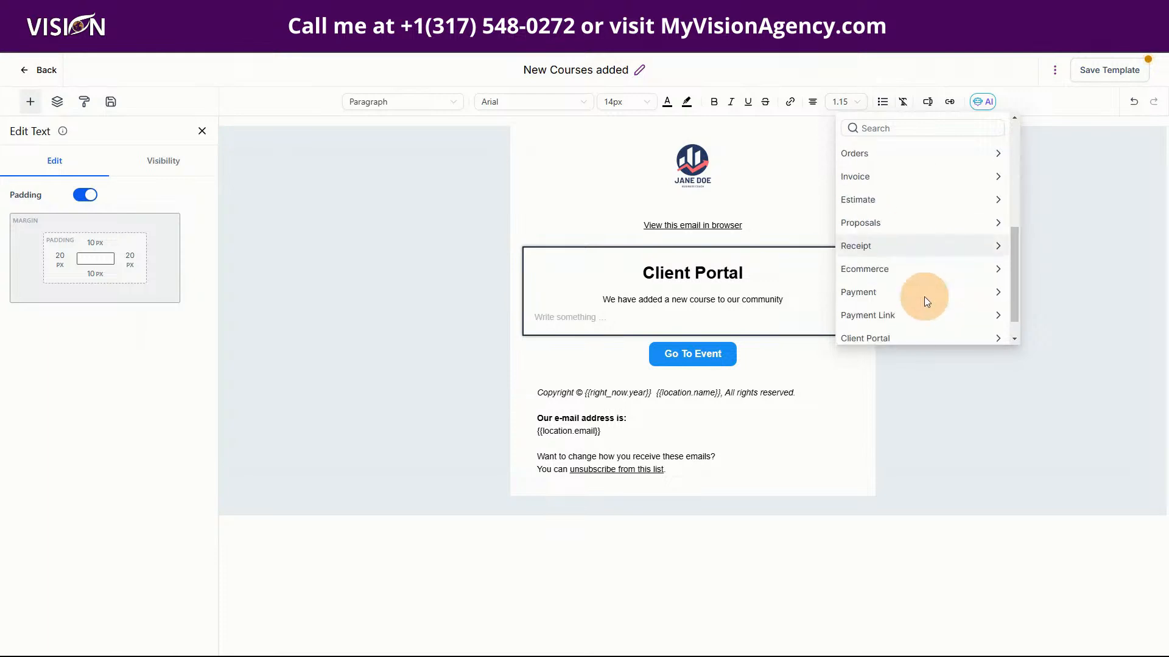
{"action": "scroll", "coordinate": [925, 301], "scroll_direction": "down", "scroll_amount": 1}
{"action": "left_click", "coordinate": [916, 310]}
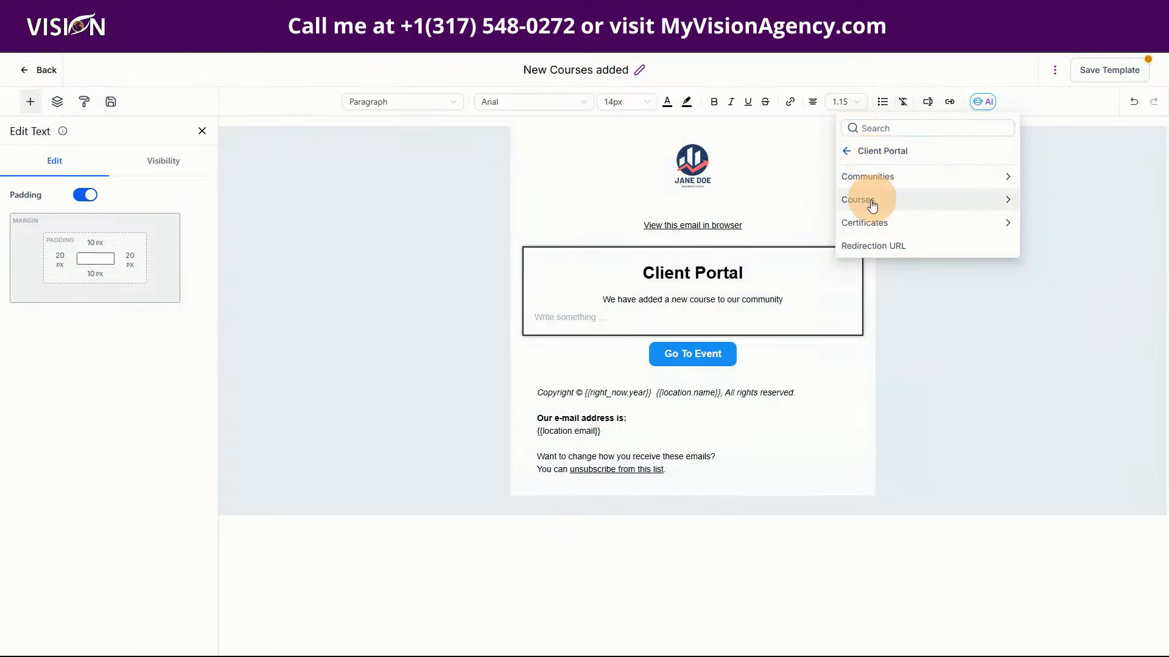
{"action": "left_click", "coordinate": [870, 202]}
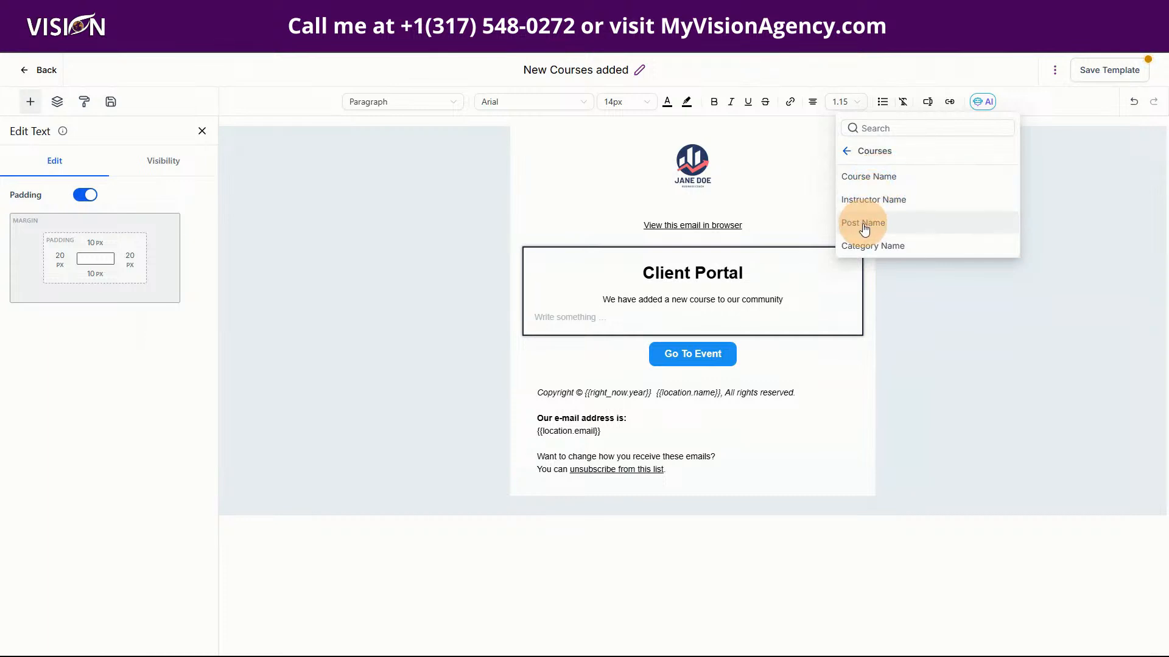
Add the lines "Course name:" and "Course Category:" below the sentence about the new course.
{"action": "left_click", "coordinate": [788, 300]}
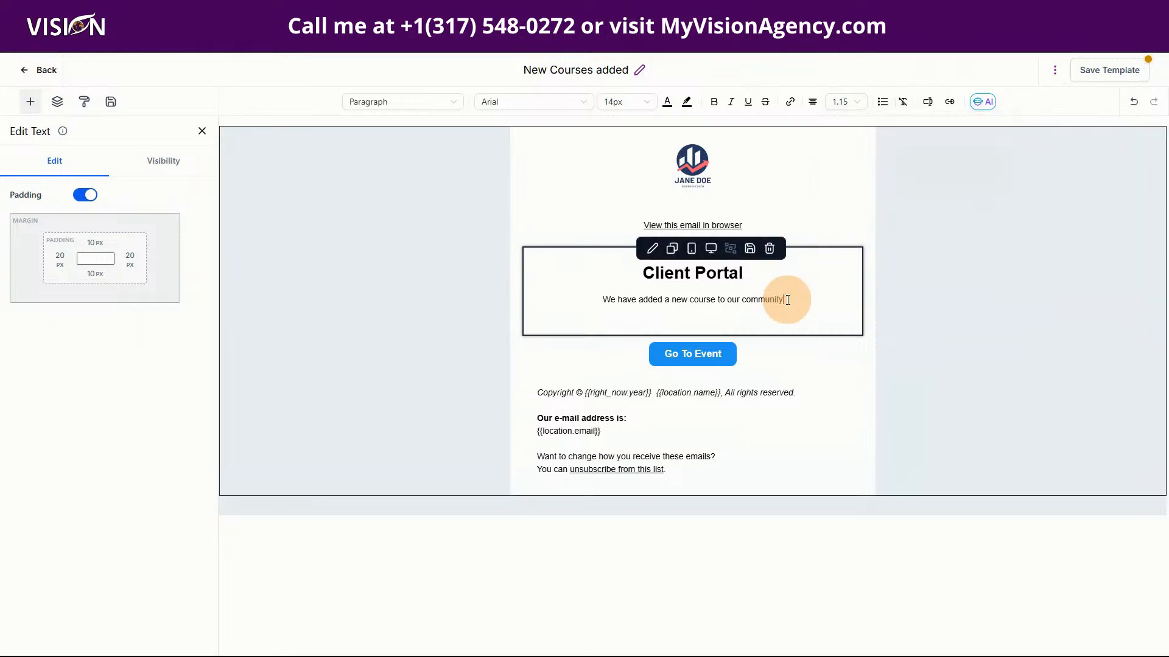
{"action": "key", "text": "Return"}
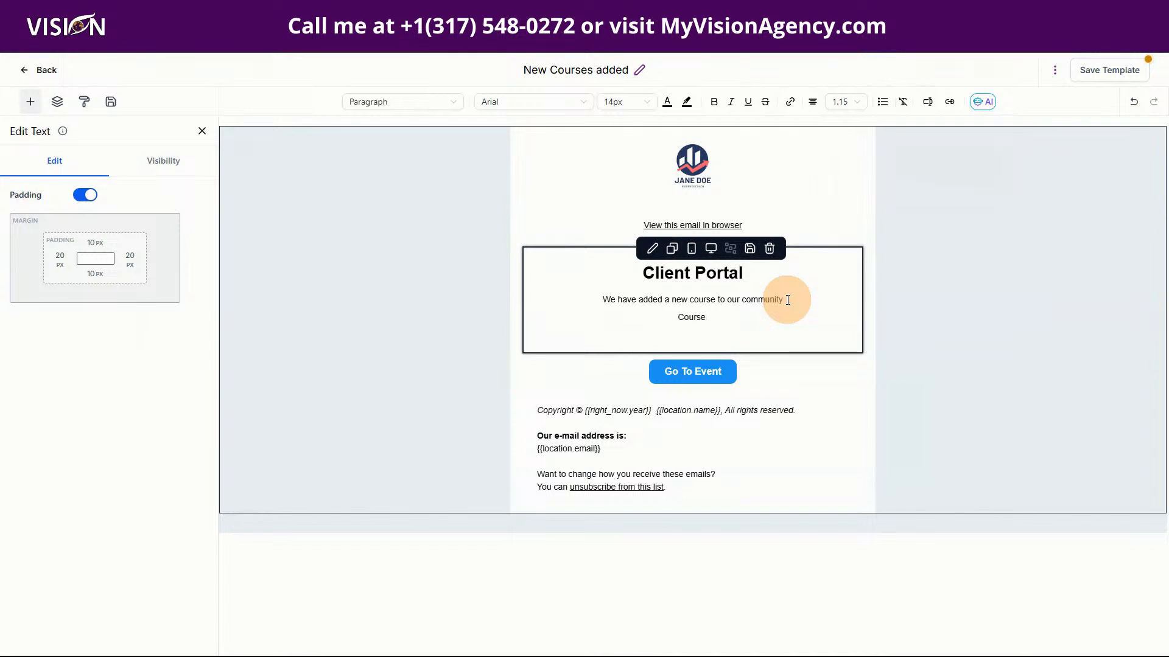
{"action": "type", "text": "Course name:"}
{"action": "key", "text": "Return"}
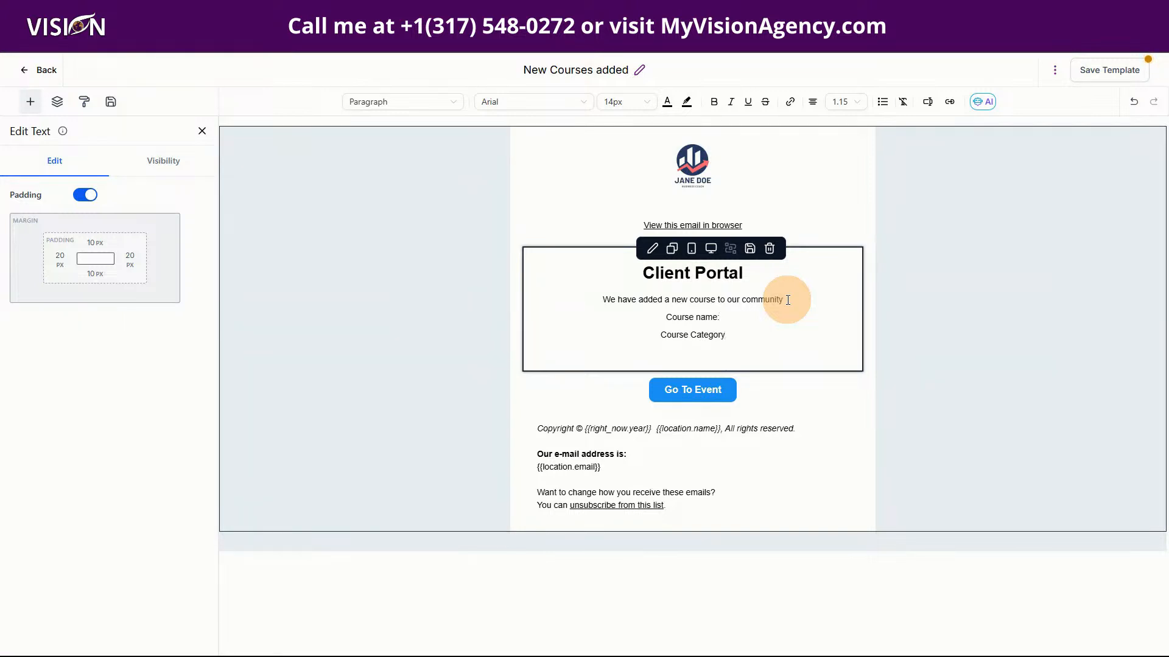
{"action": "type", "text": "Course Category:"}
{"action": "key", "text": "Return"}
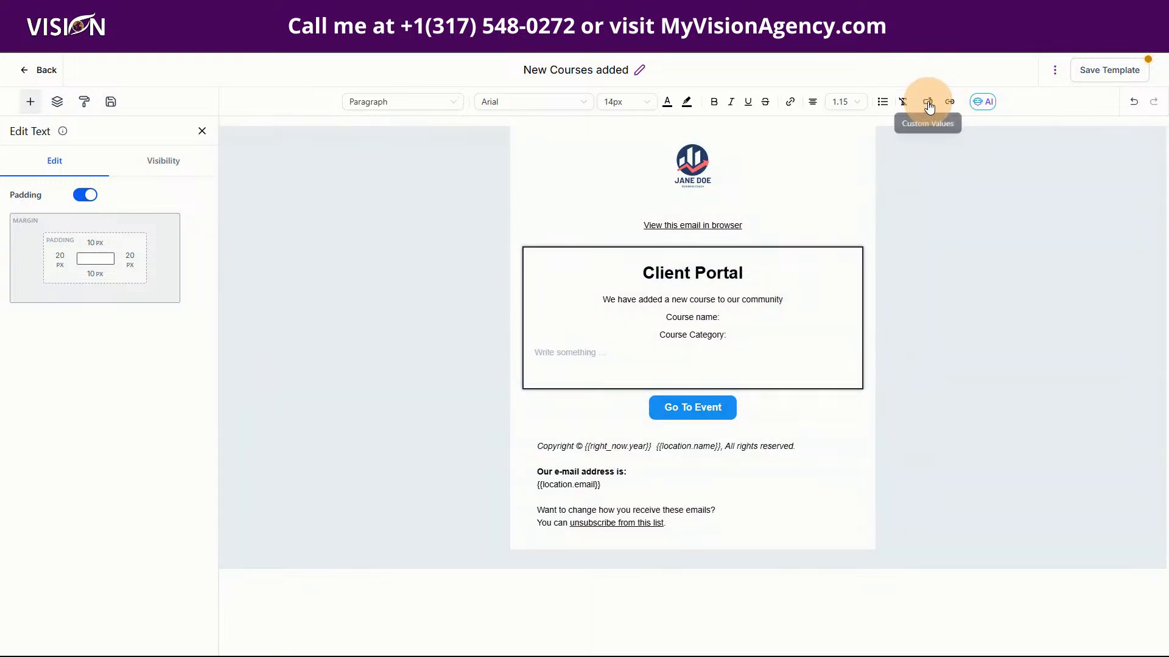
Review the Client Portal Courses custom values to decide which further course detail to add to the email.
{"action": "left_click", "coordinate": [927, 102]}
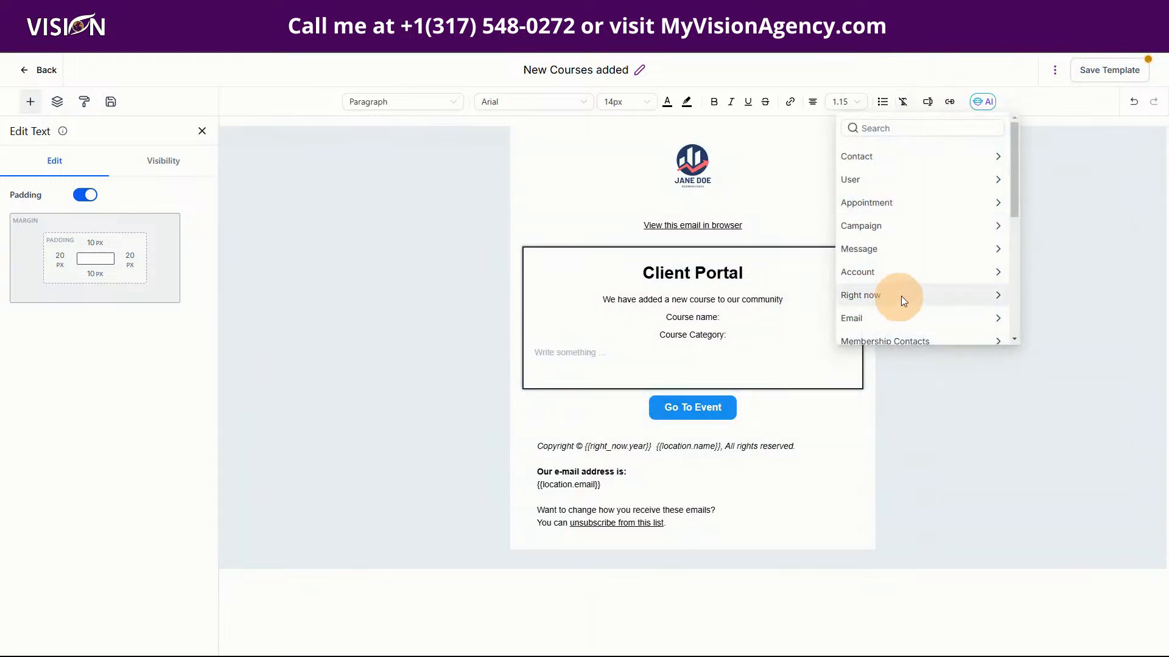
{"action": "scroll", "coordinate": [901, 298], "scroll_direction": "down", "scroll_amount": 5}
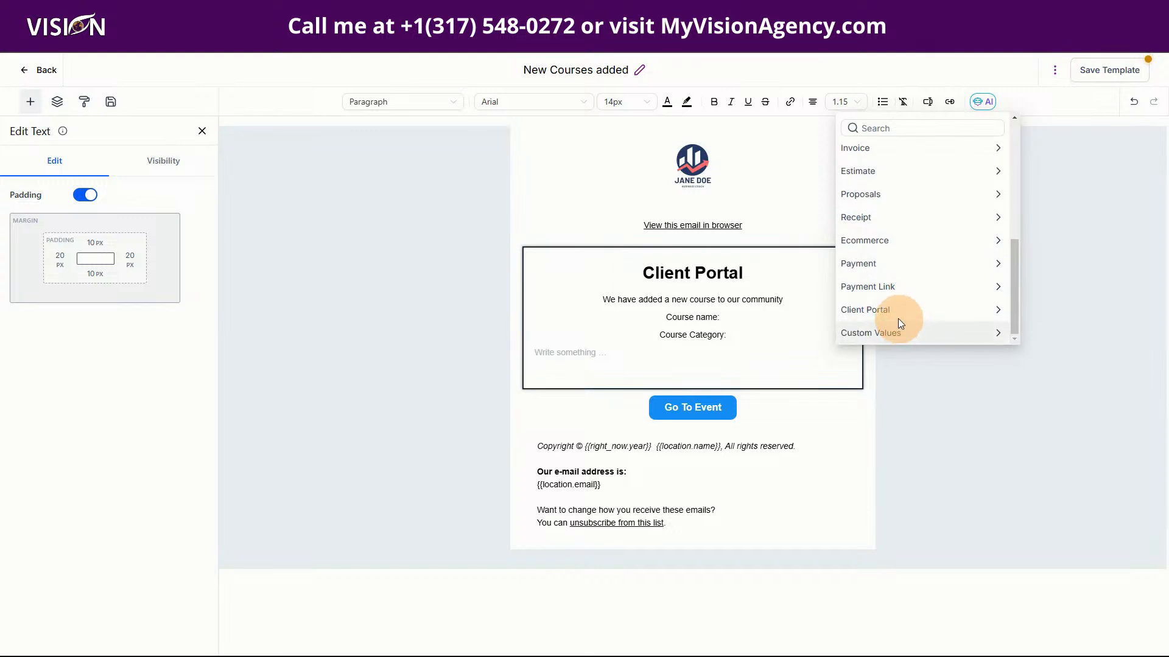
{"action": "left_click", "coordinate": [889, 309]}
{"action": "left_click", "coordinate": [872, 199]}
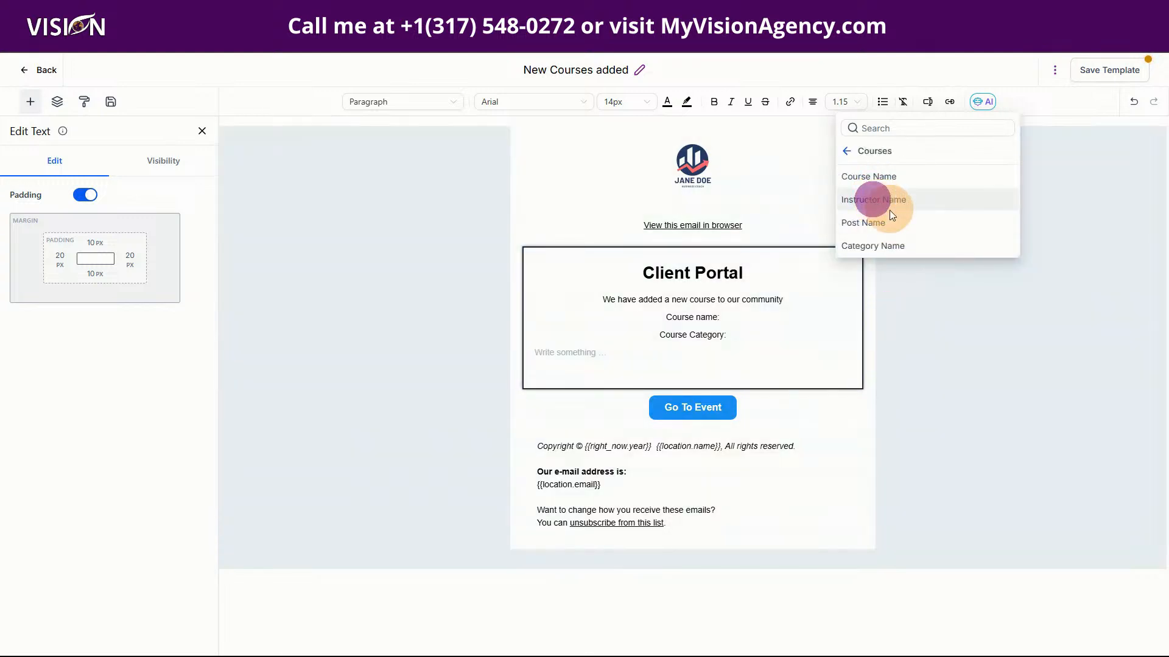
{"action": "left_click", "coordinate": [702, 353]}
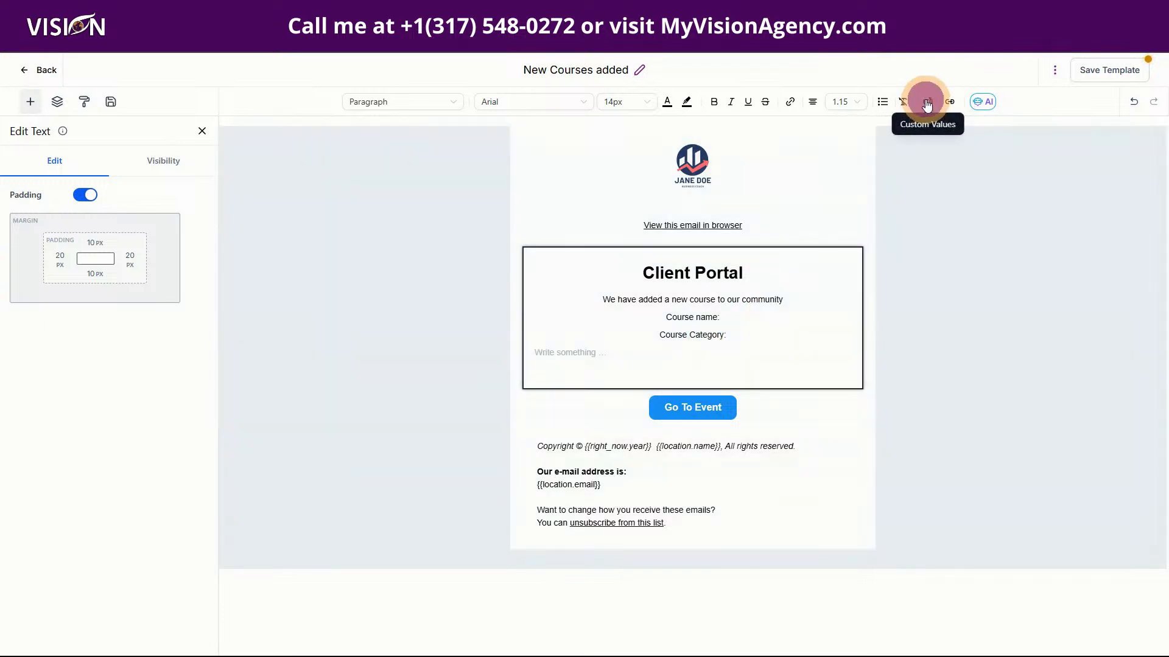
{"action": "left_click", "coordinate": [927, 101]}
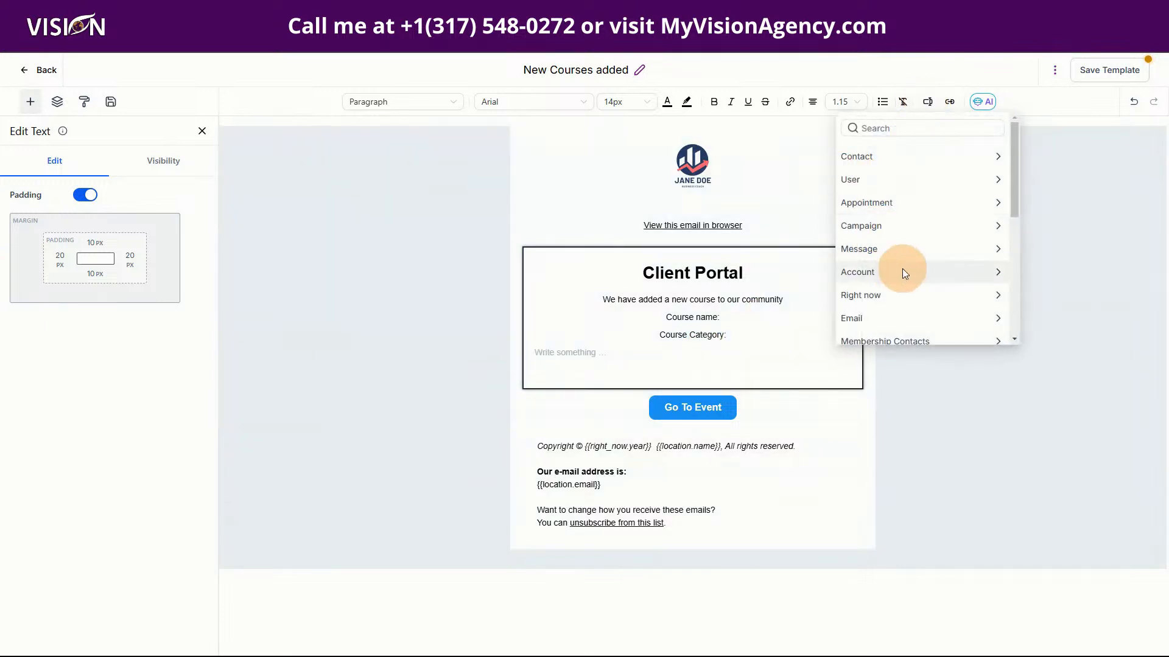
{"action": "scroll", "coordinate": [897, 272], "scroll_direction": "down", "scroll_amount": 5}
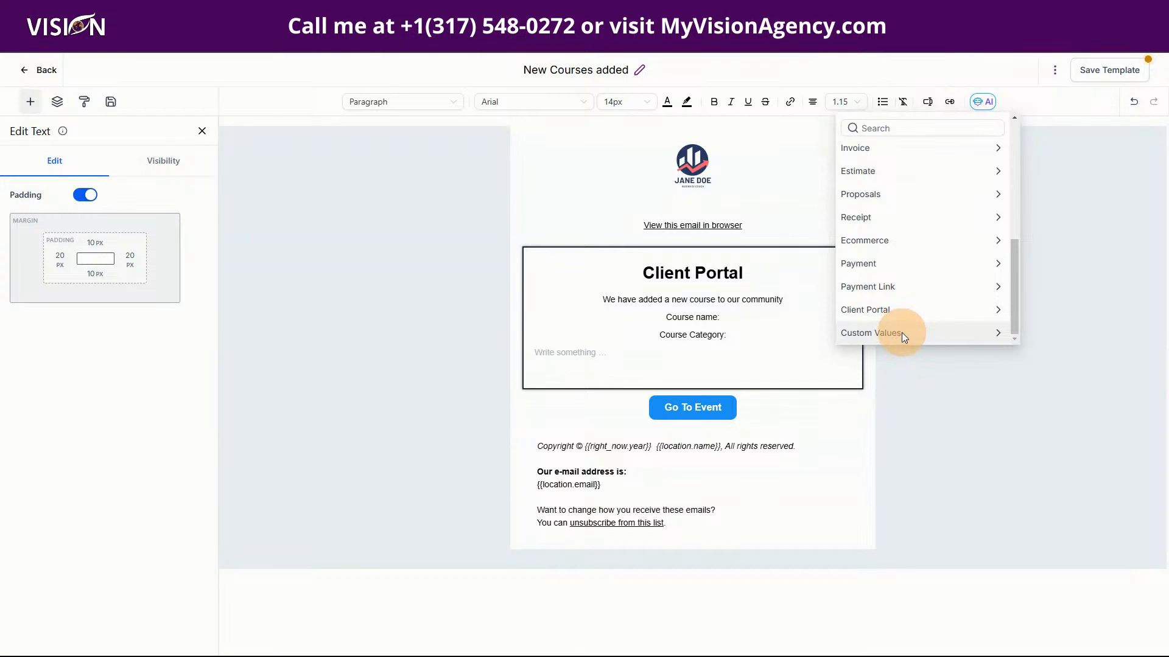
{"action": "scroll", "coordinate": [892, 279], "scroll_direction": "up", "scroll_amount": 3}
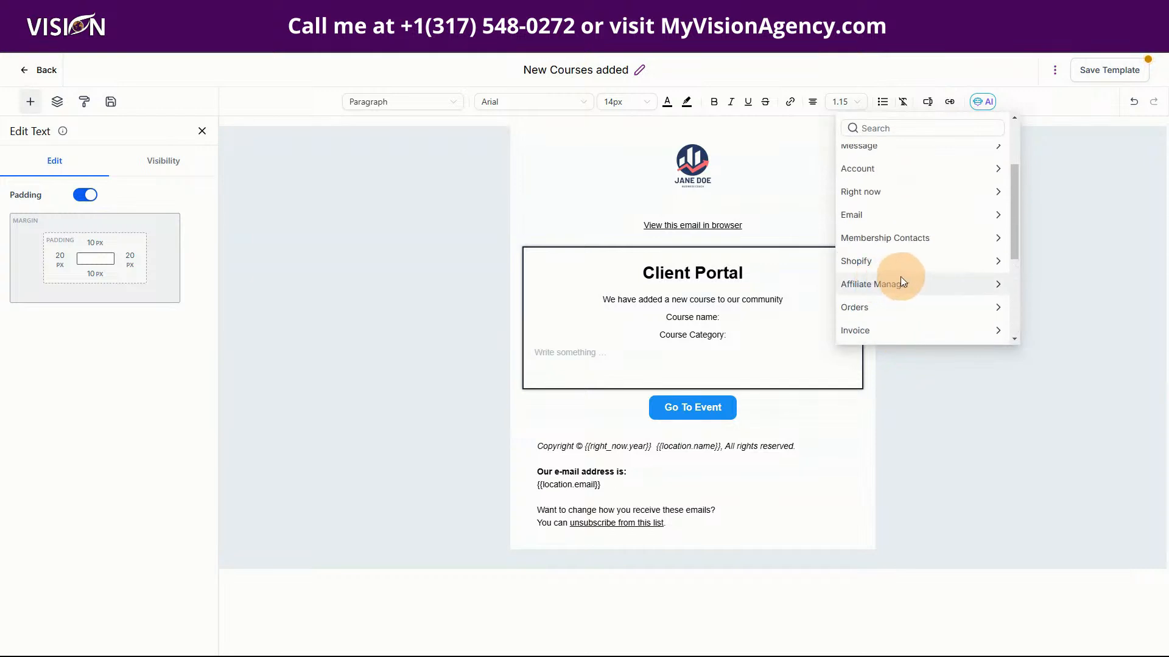
{"action": "scroll", "coordinate": [899, 283], "scroll_direction": "down", "scroll_amount": 3}
{"action": "left_click", "coordinate": [884, 309]}
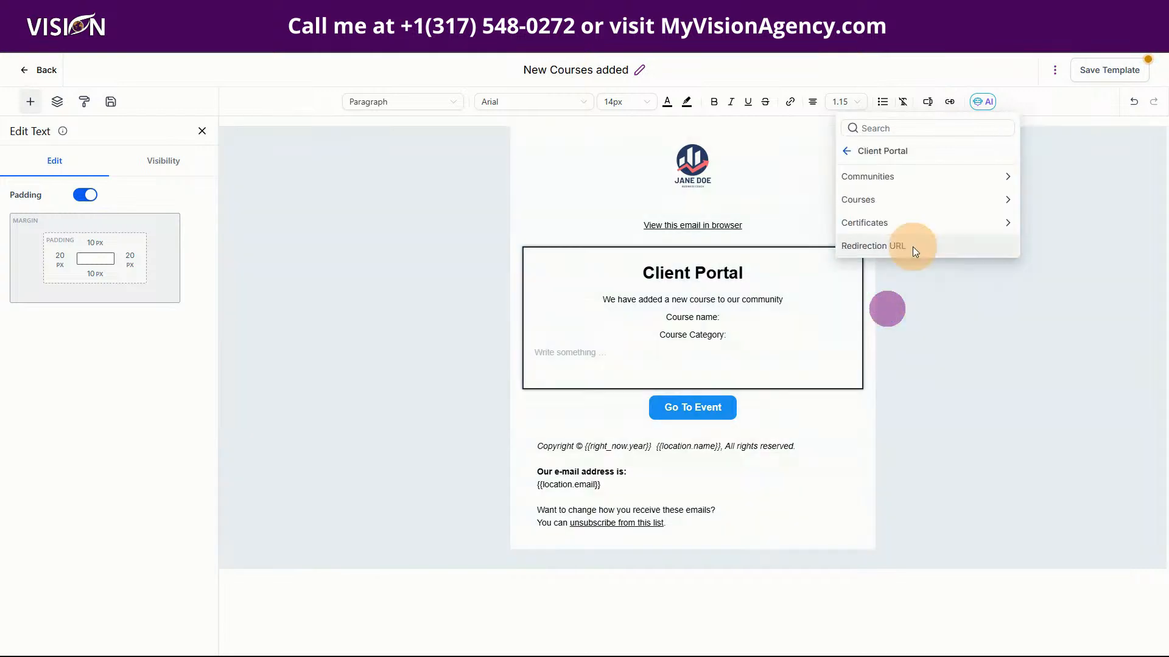
{"action": "left_click", "coordinate": [880, 201]}
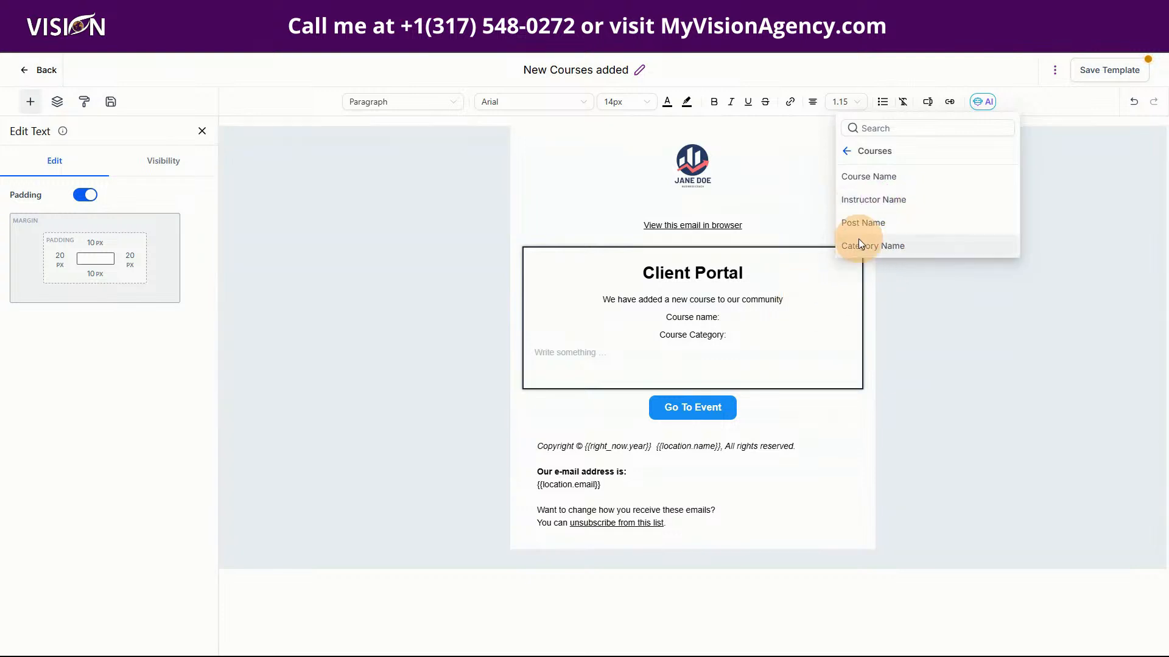
Add the line "Instructor Name:" below the course category and make the three course detail labels bold.
{"action": "left_click", "coordinate": [724, 345]}
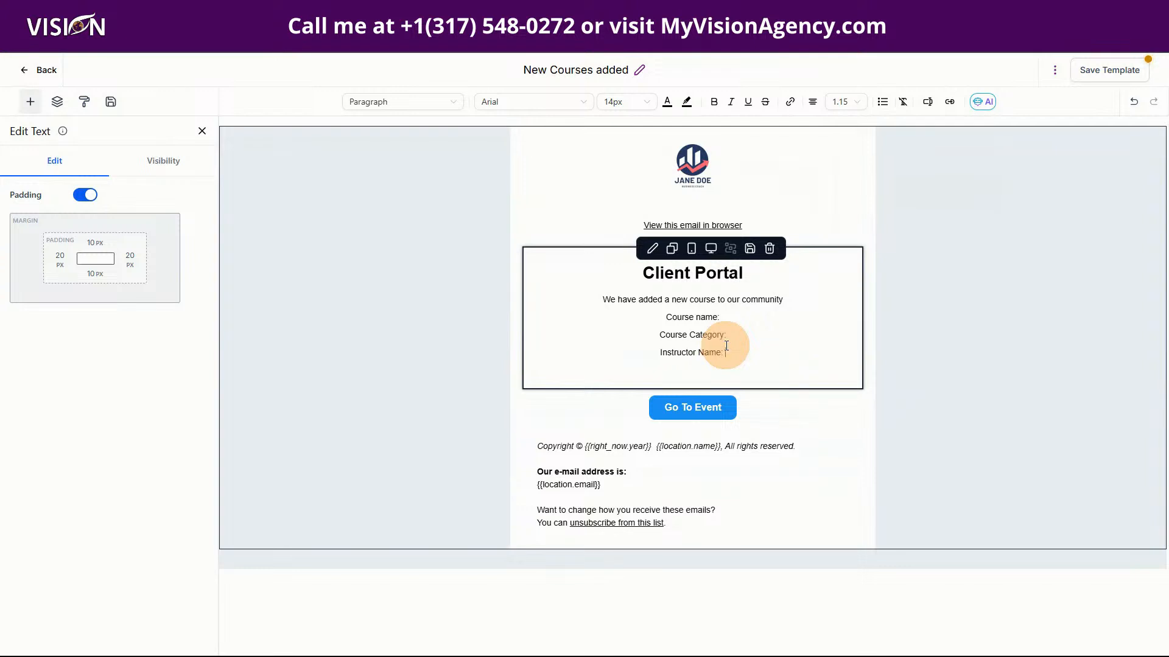
{"action": "left_click", "coordinate": [757, 152]}
{"action": "left_click", "coordinate": [764, 357]}
{"action": "left_click", "coordinate": [731, 317]}
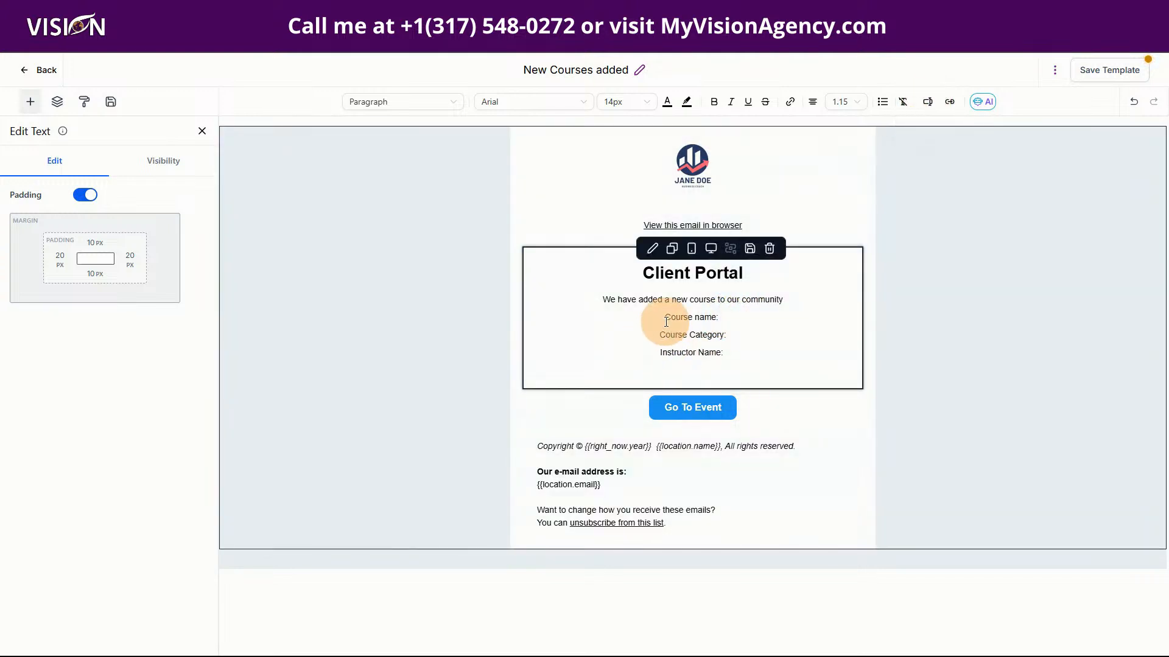
{"action": "left_click_drag", "start_coordinate": [666, 321], "coordinate": [740, 359]}
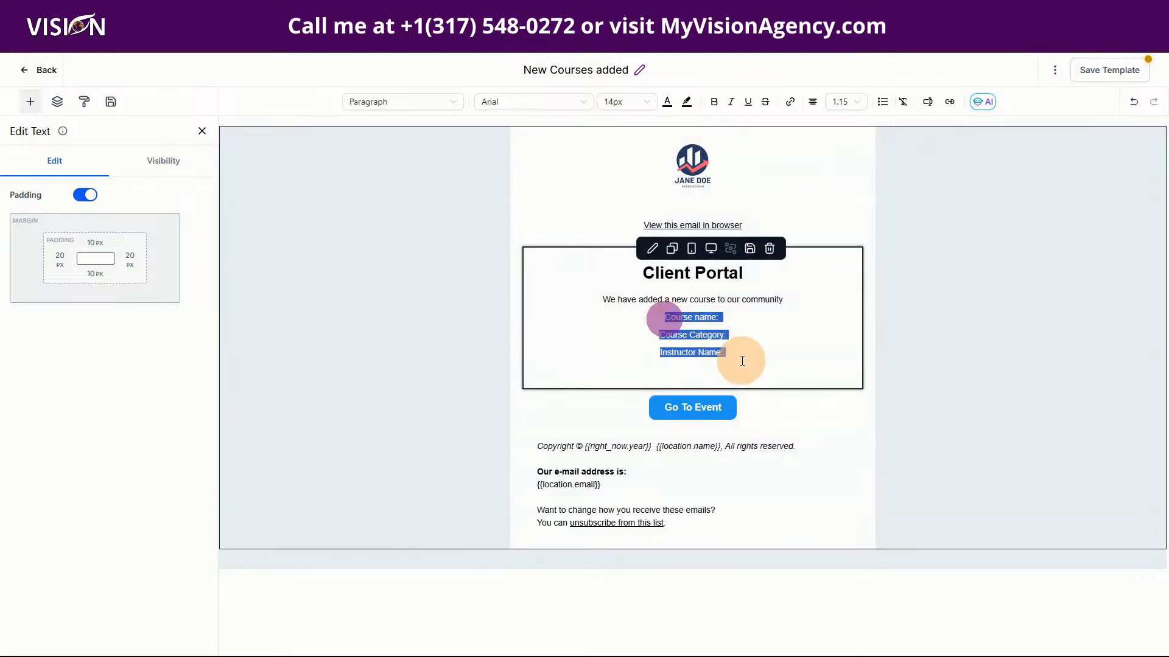
{"action": "left_click", "coordinate": [714, 104]}
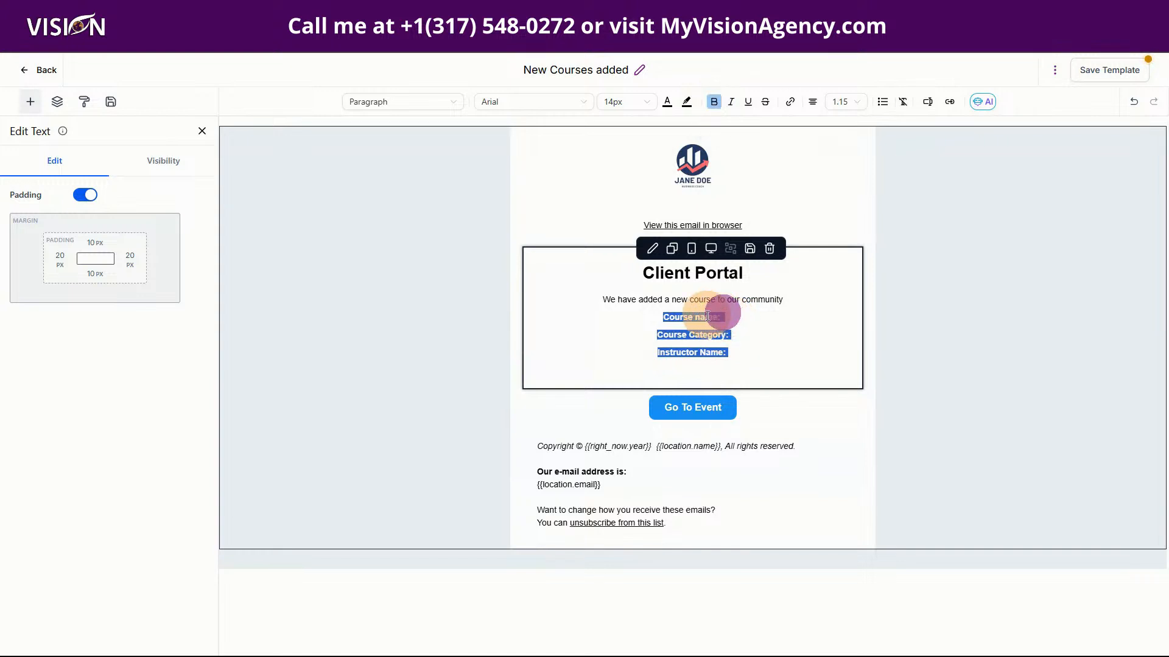
Insert the Client Portal Course Name custom value in regular weight after the "Course name:" label.
{"action": "left_click", "coordinate": [708, 317]}
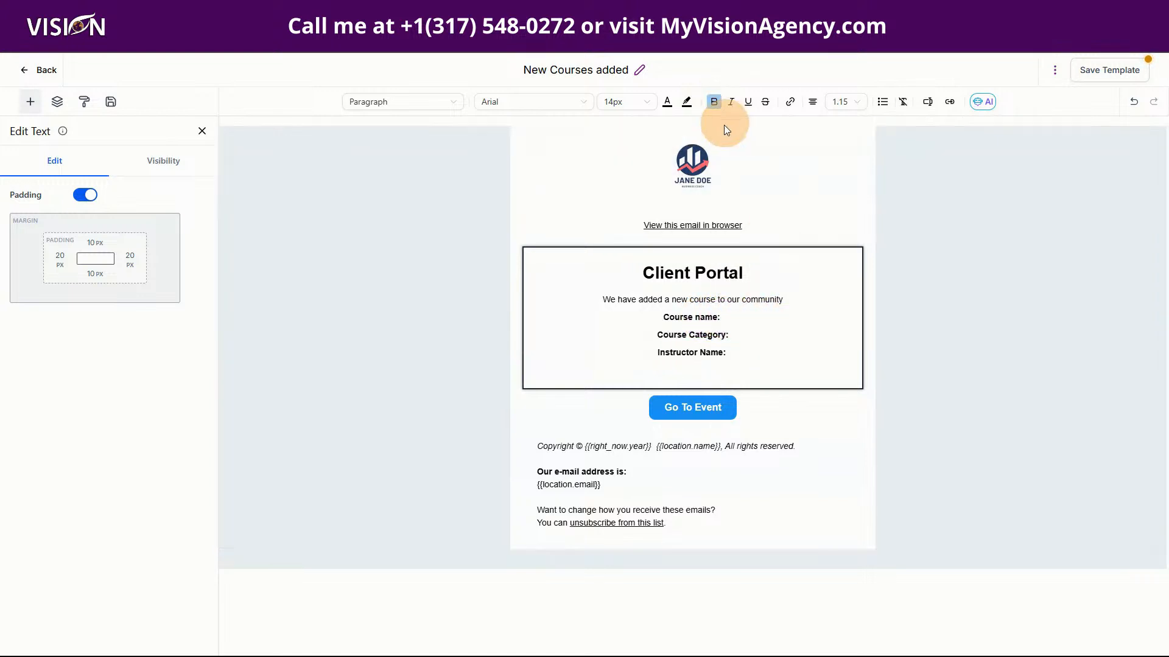
{"action": "left_click", "coordinate": [715, 106]}
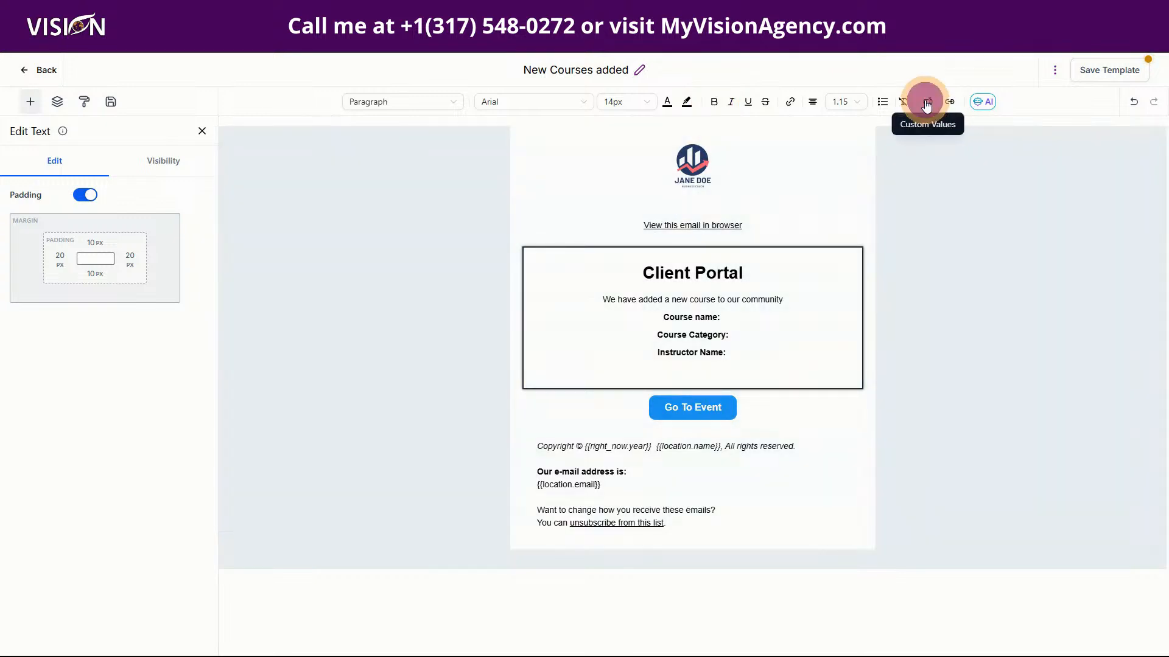
{"action": "left_click", "coordinate": [927, 102]}
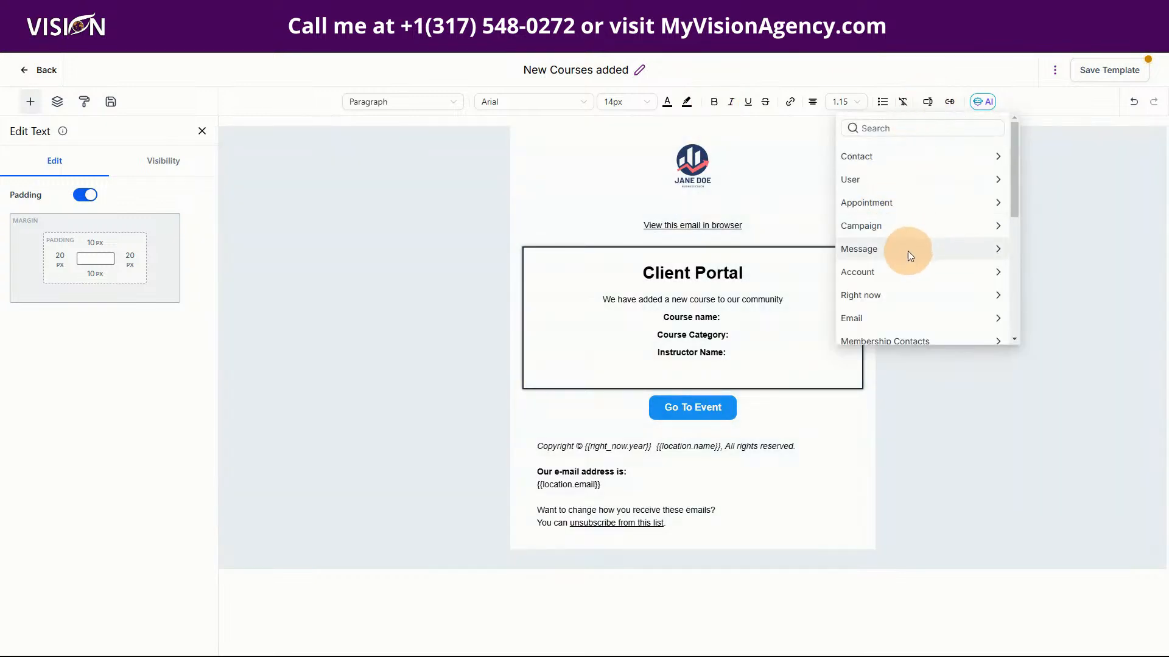
{"action": "scroll", "coordinate": [904, 254], "scroll_direction": "down", "scroll_amount": 5}
{"action": "left_click", "coordinate": [893, 306]}
{"action": "left_click", "coordinate": [910, 195]}
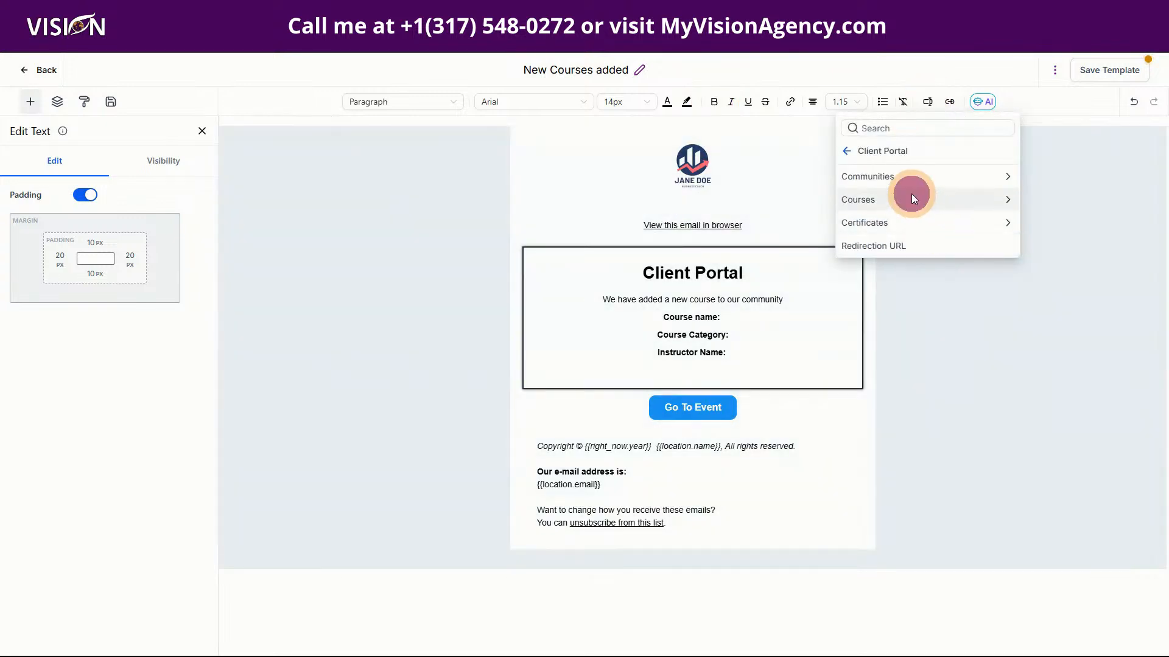
{"action": "left_click", "coordinate": [898, 176]}
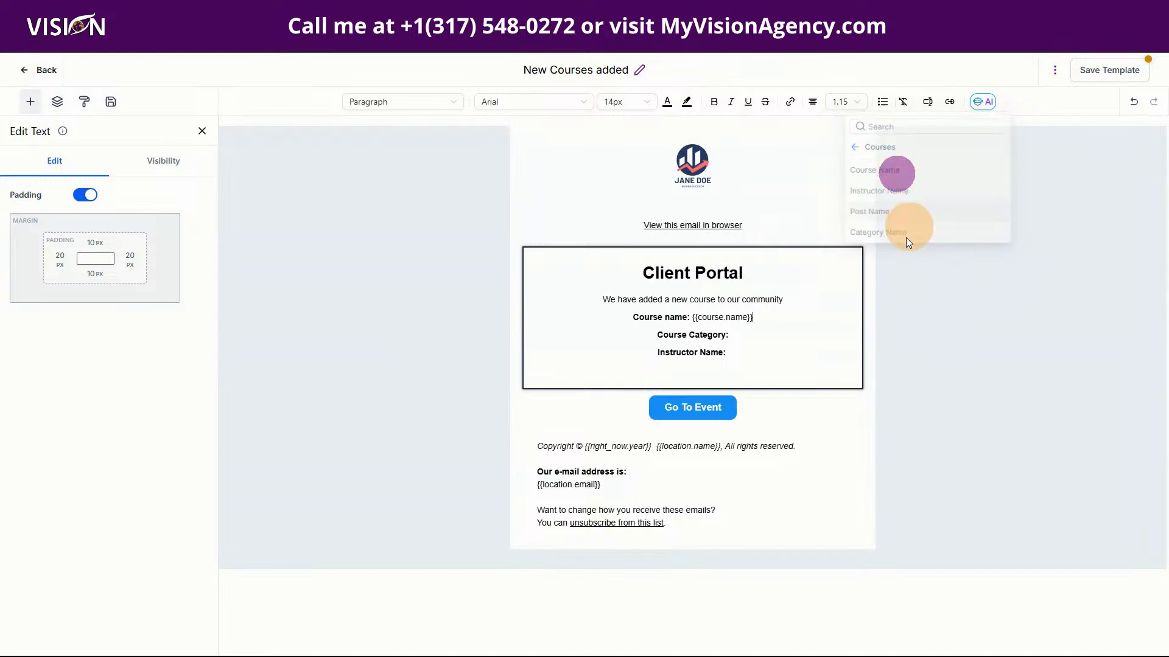
Insert the course Category Name custom value in regular weight after the "Course Category:" label.
{"action": "left_click", "coordinate": [743, 334]}
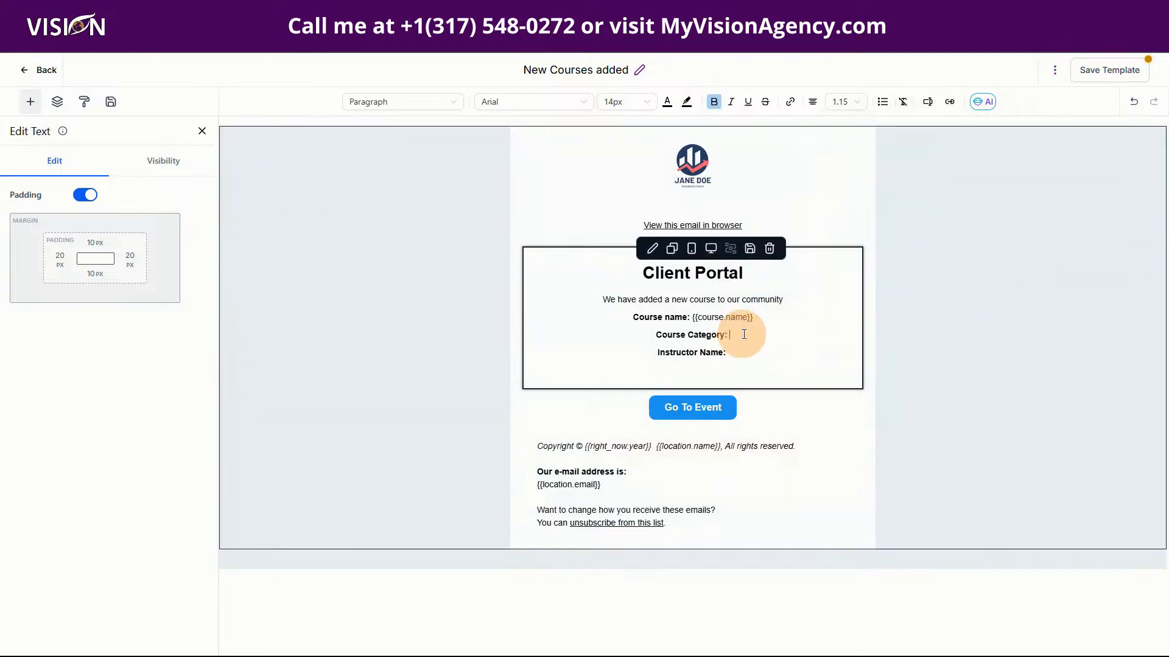
{"action": "triple_click", "coordinate": [727, 330]}
{"action": "left_click_drag", "start_coordinate": [753, 317], "coordinate": [694, 317]}
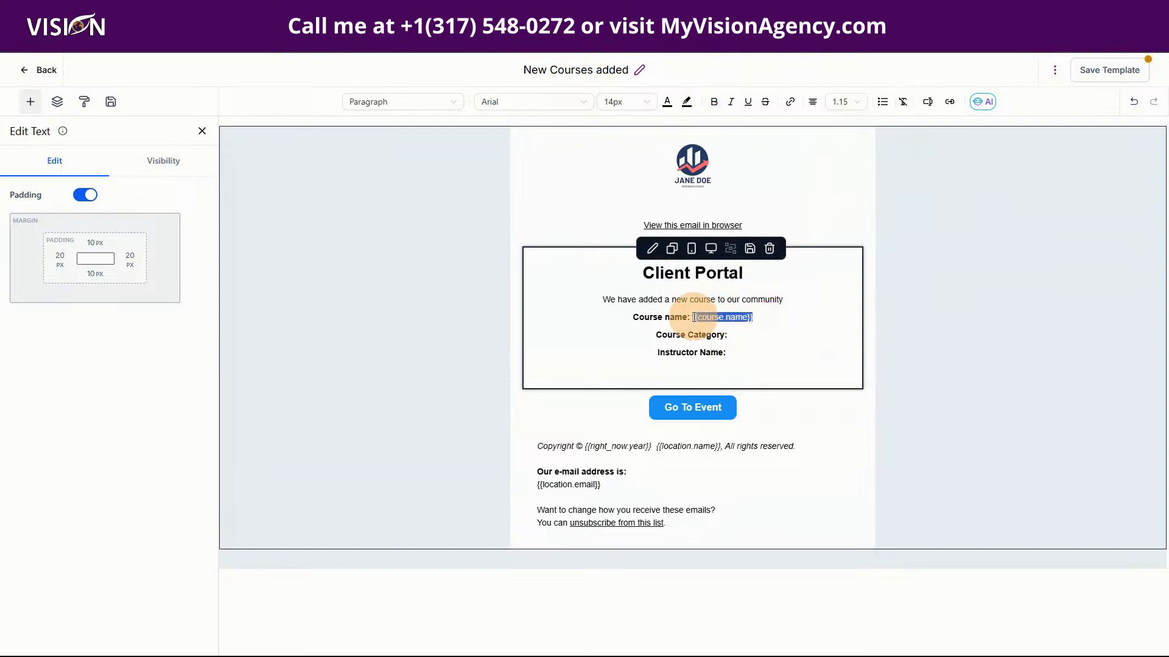
{"action": "left_click", "coordinate": [743, 338]}
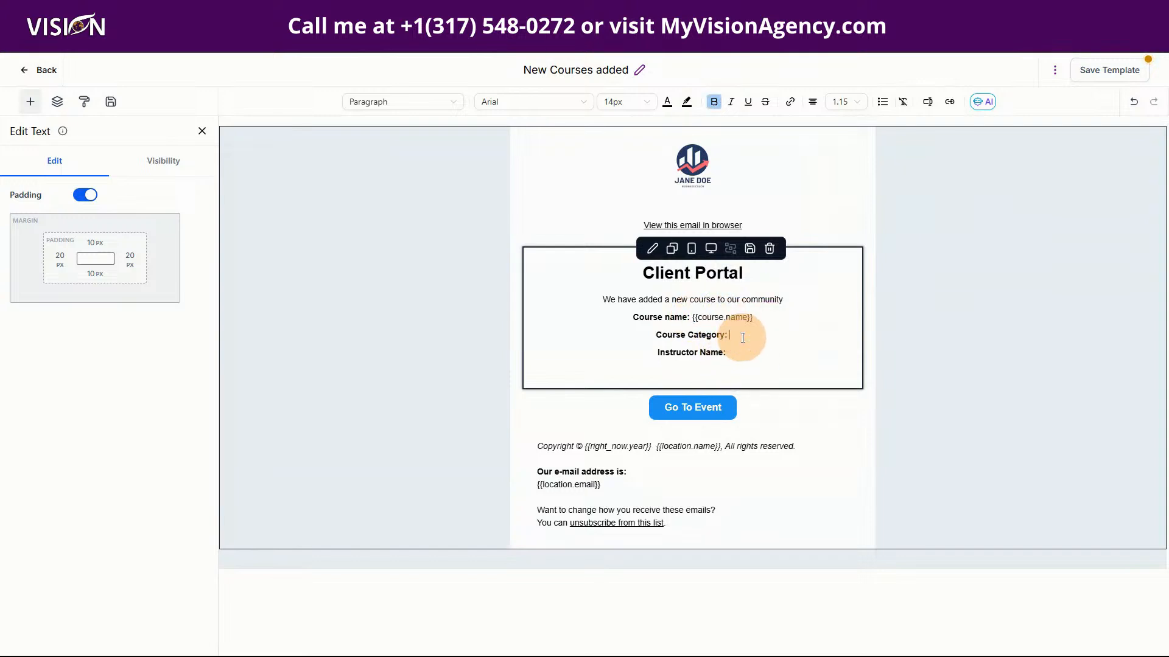
{"action": "left_click", "coordinate": [713, 101]}
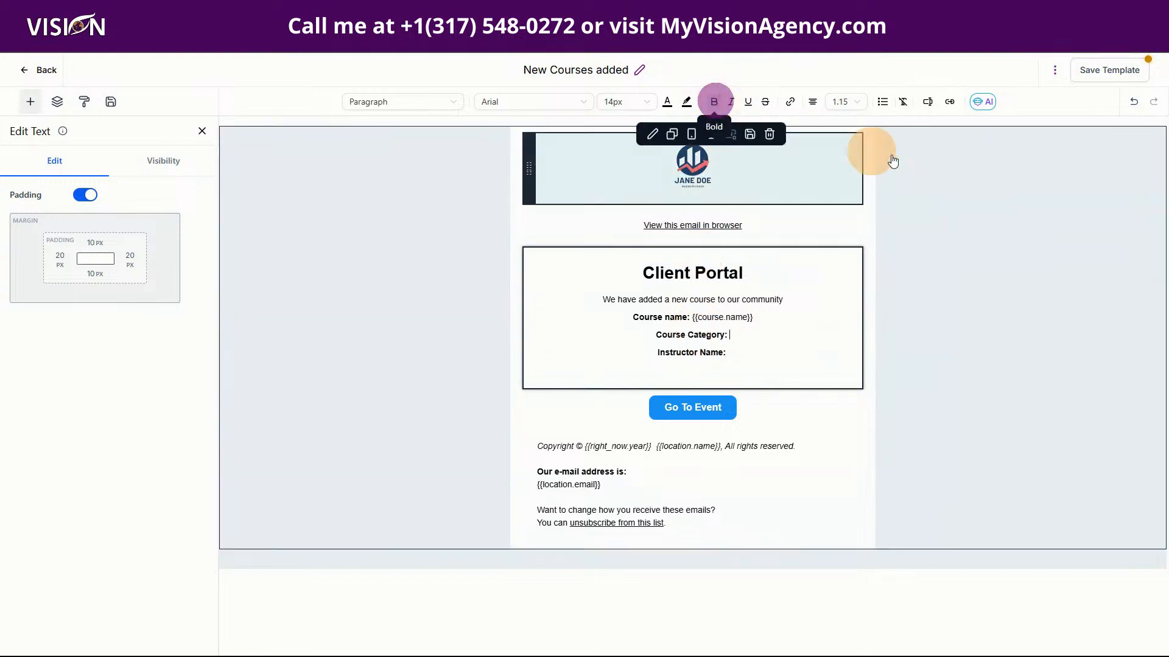
{"action": "left_click", "coordinate": [927, 104]}
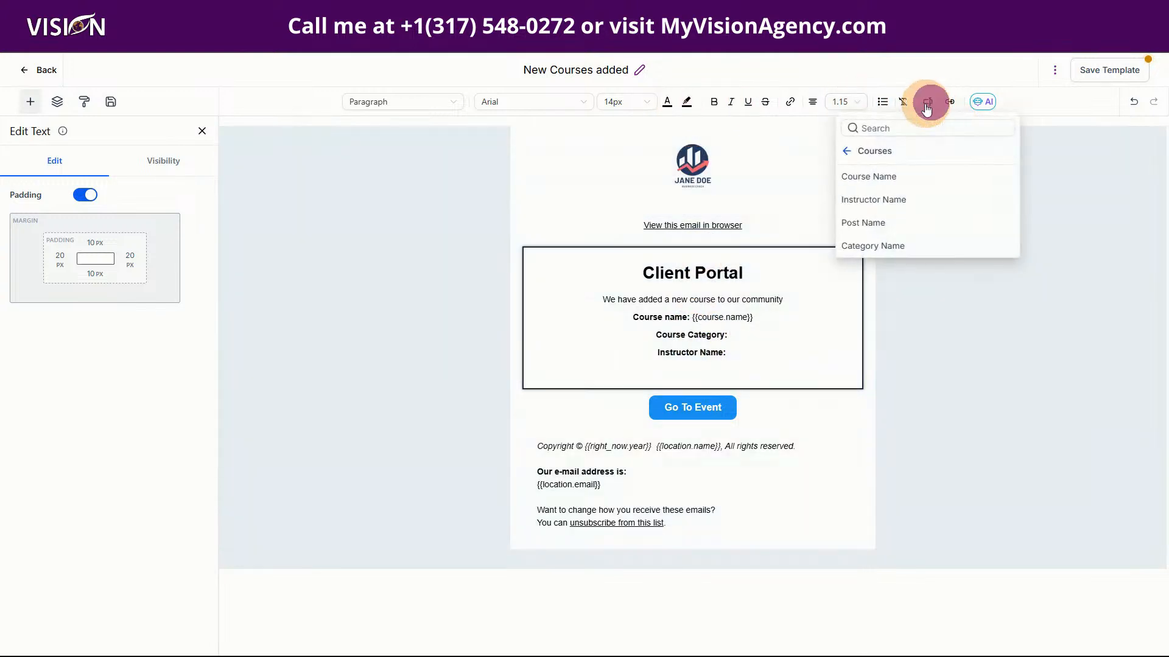
{"action": "left_click", "coordinate": [874, 246]}
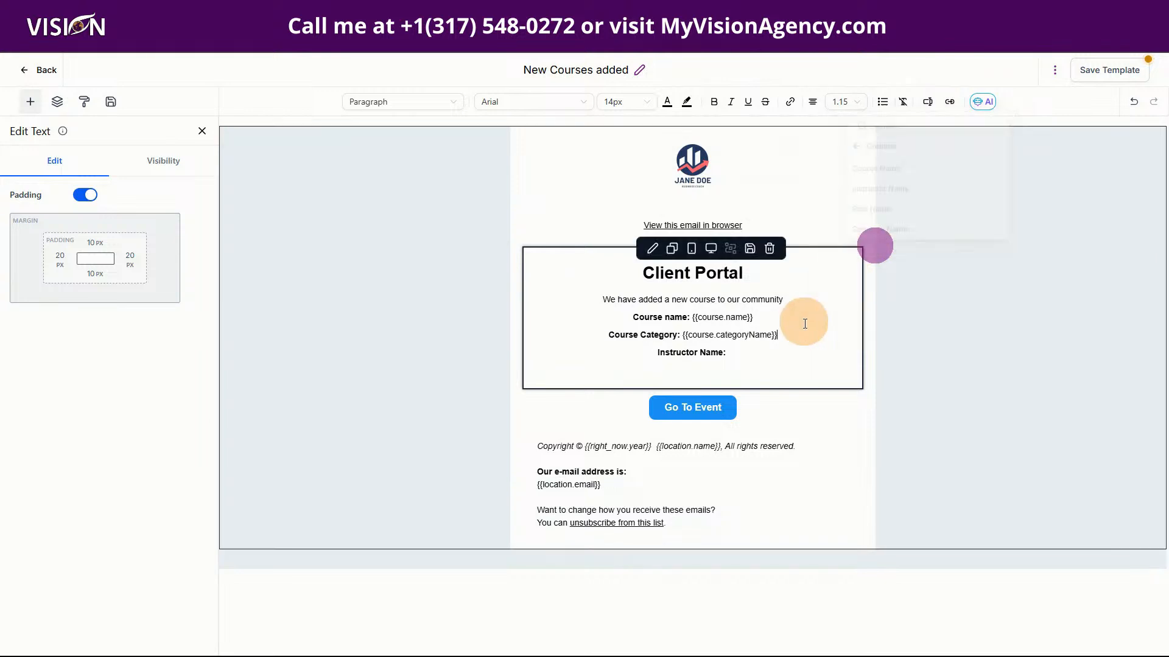
Insert the course Instructor Name custom value in regular weight after the "Instructor Name:" label.
{"action": "left_click", "coordinate": [746, 351]}
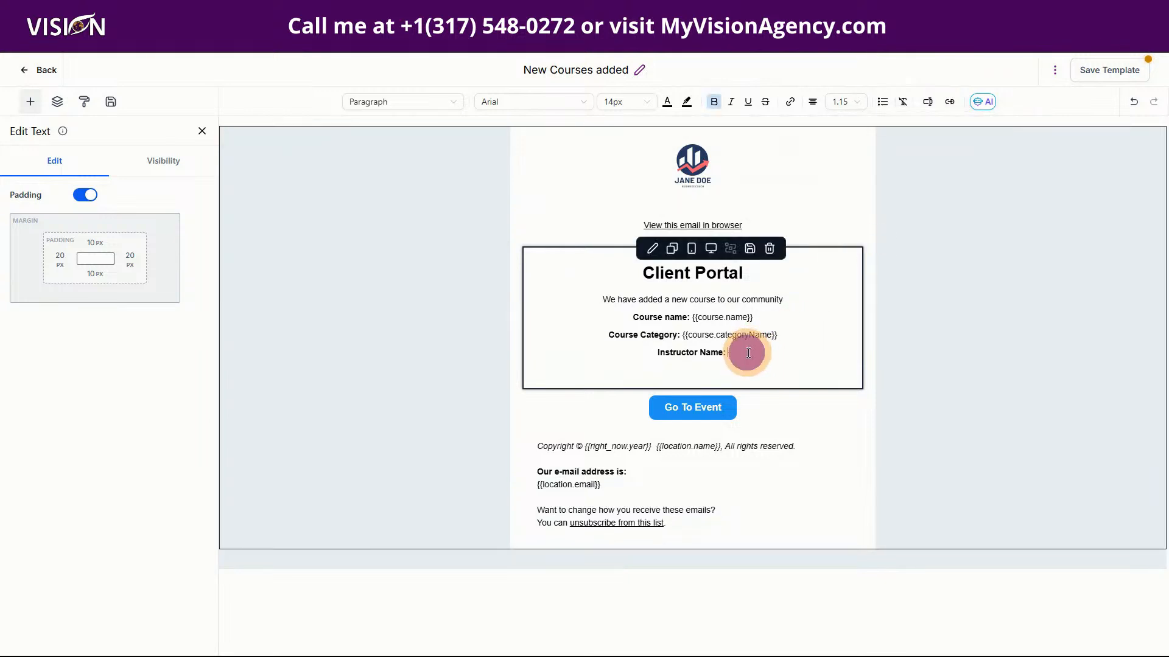
{"action": "left_click", "coordinate": [714, 102]}
{"action": "left_click", "coordinate": [930, 102]}
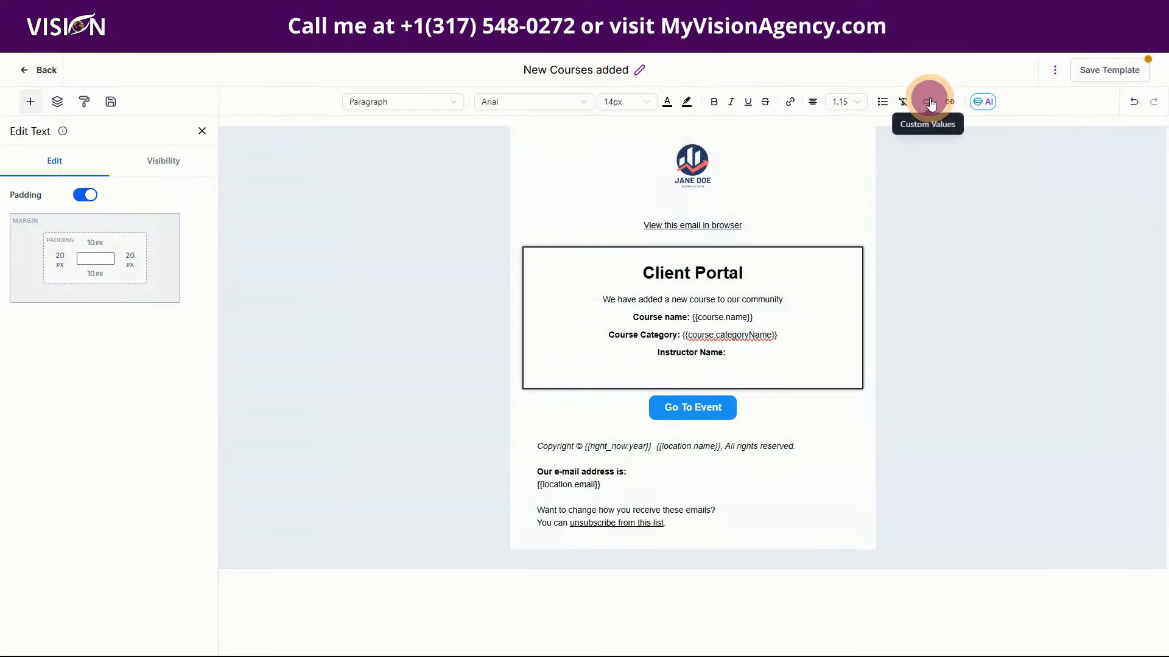
{"action": "left_click", "coordinate": [877, 198]}
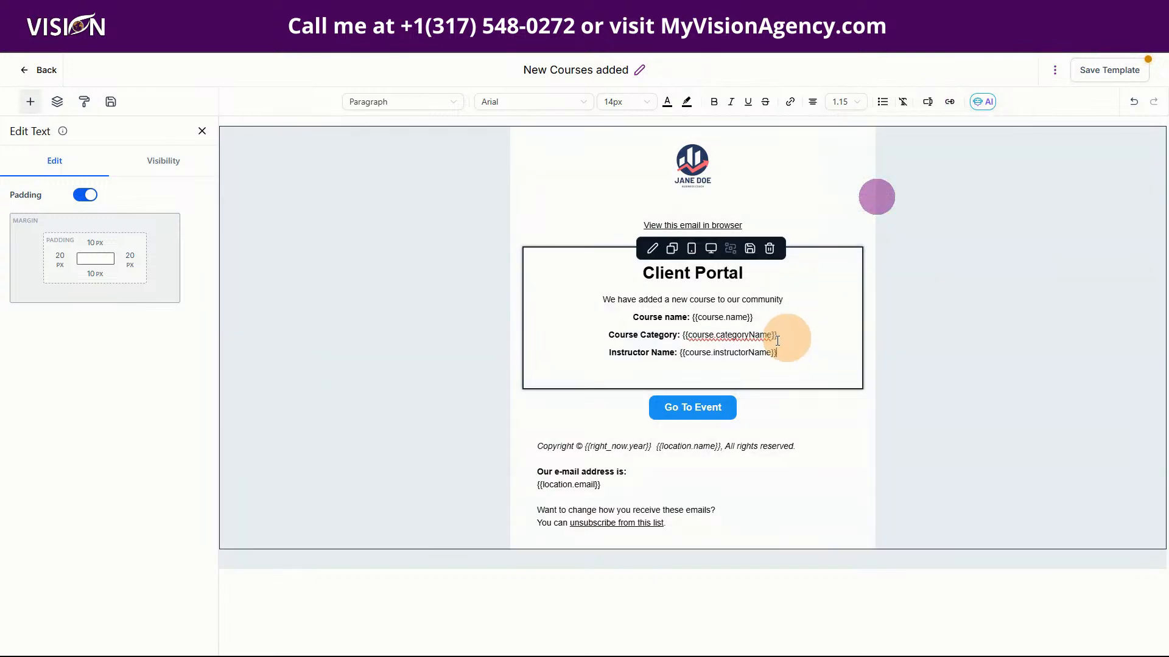
Change the email button's text to "Go To Course" and save the template.
{"action": "left_click", "coordinate": [639, 413]}
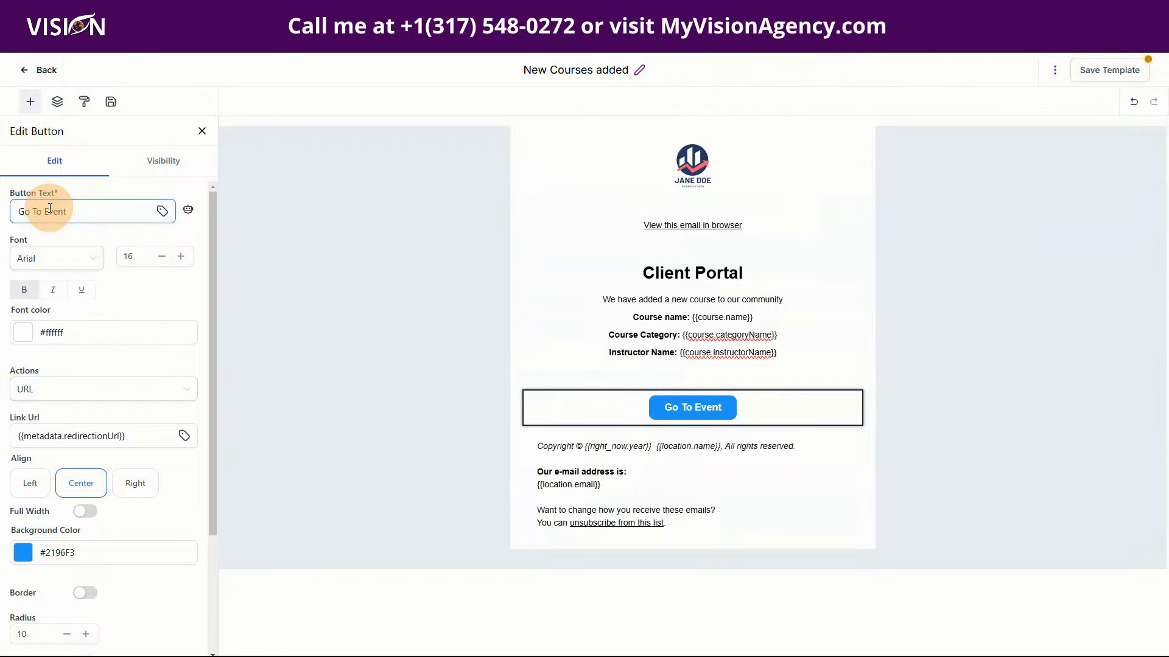
{"action": "left_click_drag", "start_coordinate": [47, 211], "coordinate": [92, 210]}
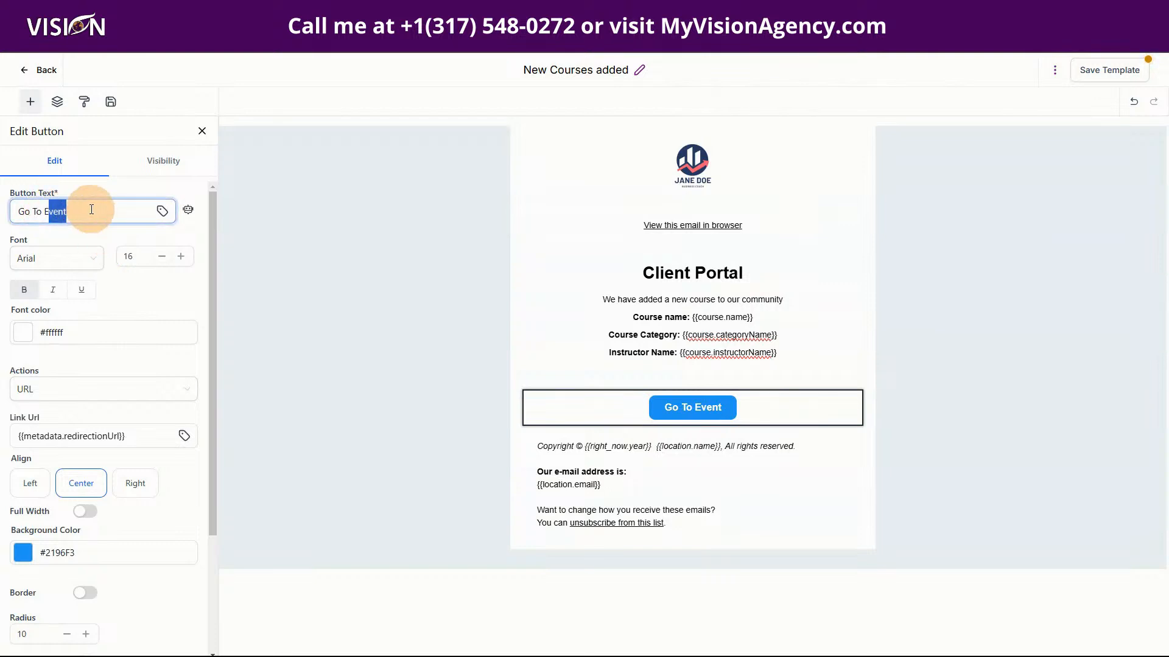
{"action": "type", "text": "Course"}
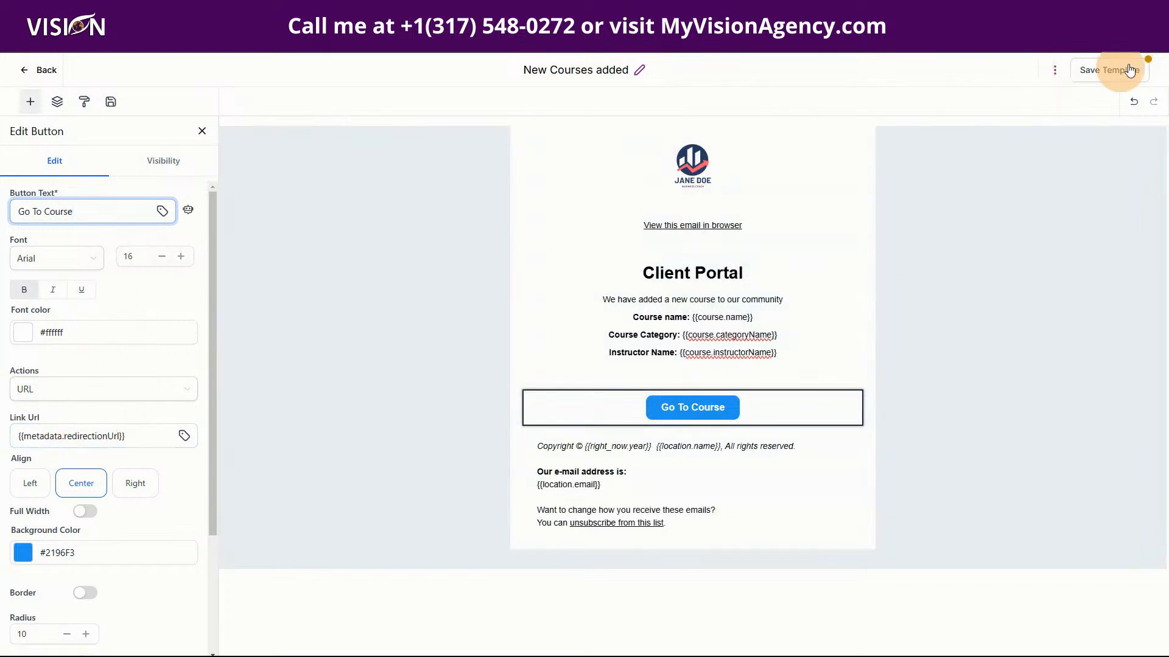
{"action": "left_click", "coordinate": [1124, 72]}
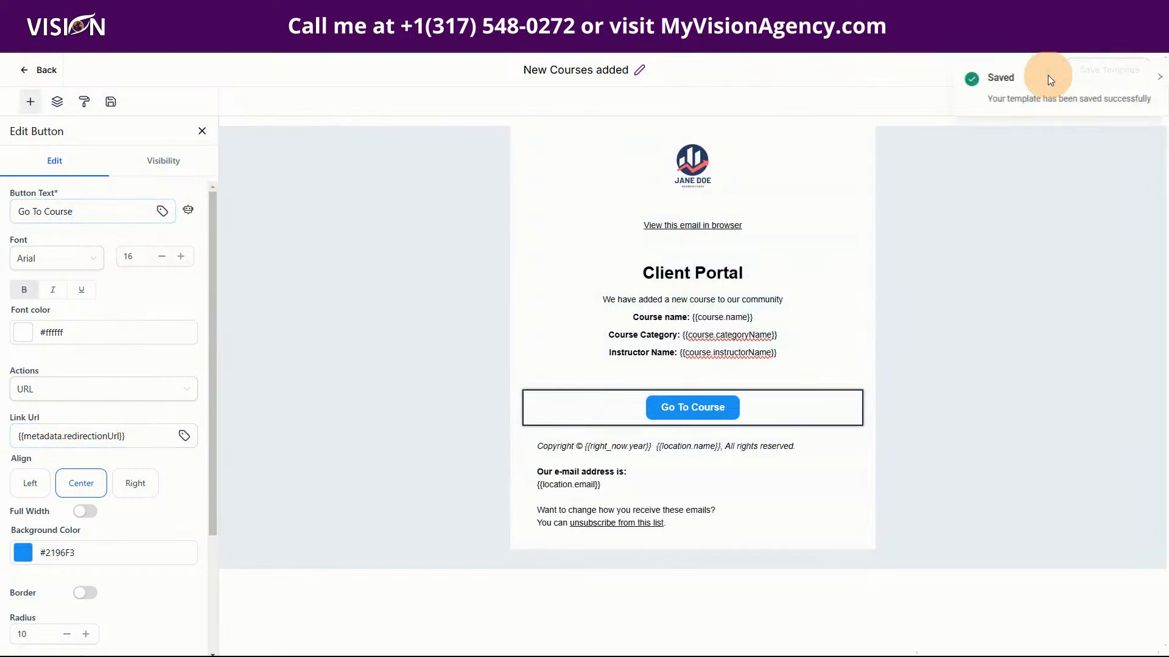
{"action": "left_click", "coordinate": [1137, 77]}
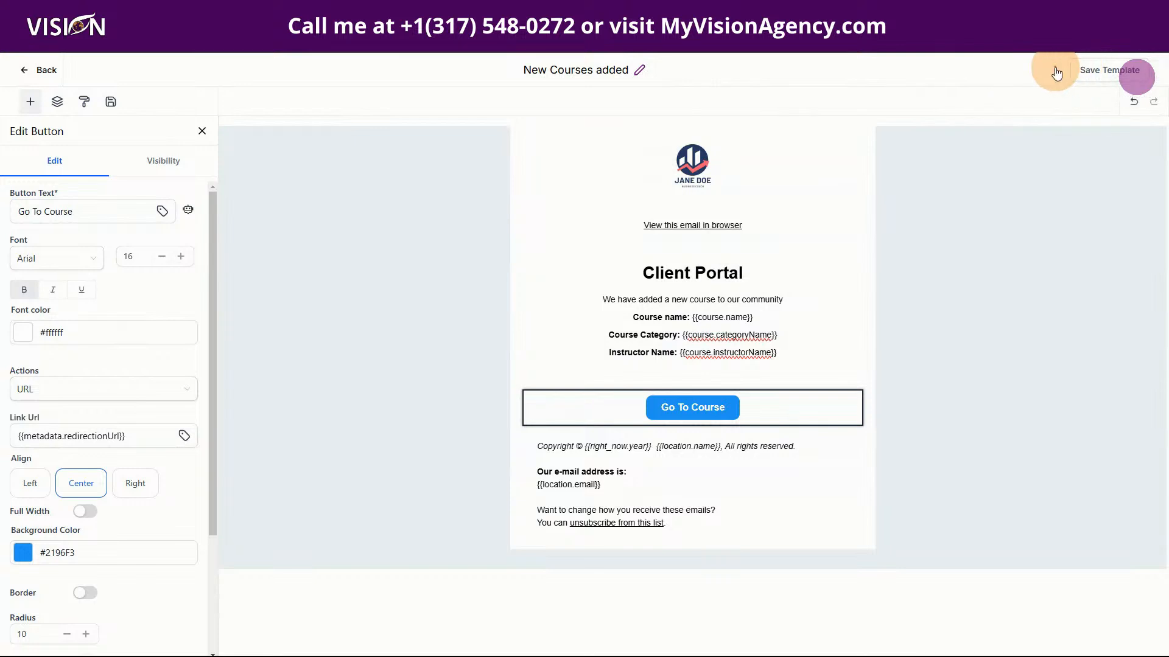
Open the template settings and change the email subject to "{{contact.first_name}} we added a new course".
{"action": "left_click", "coordinate": [1055, 70]}
{"action": "left_click", "coordinate": [1039, 156]}
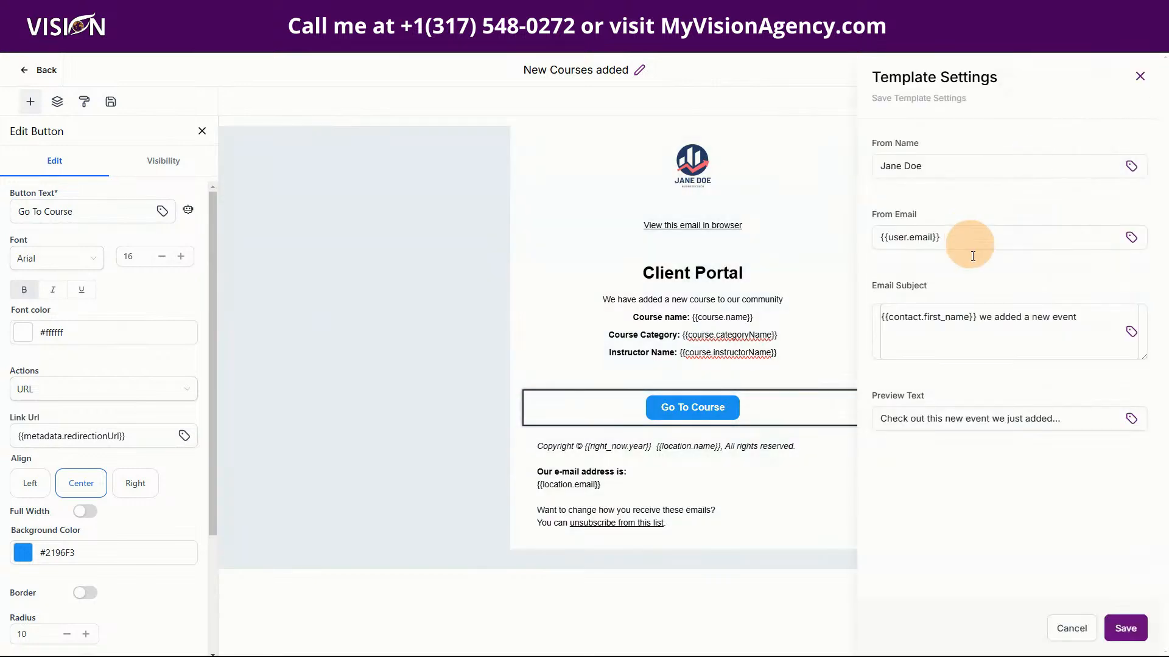
{"action": "left_click", "coordinate": [977, 319]}
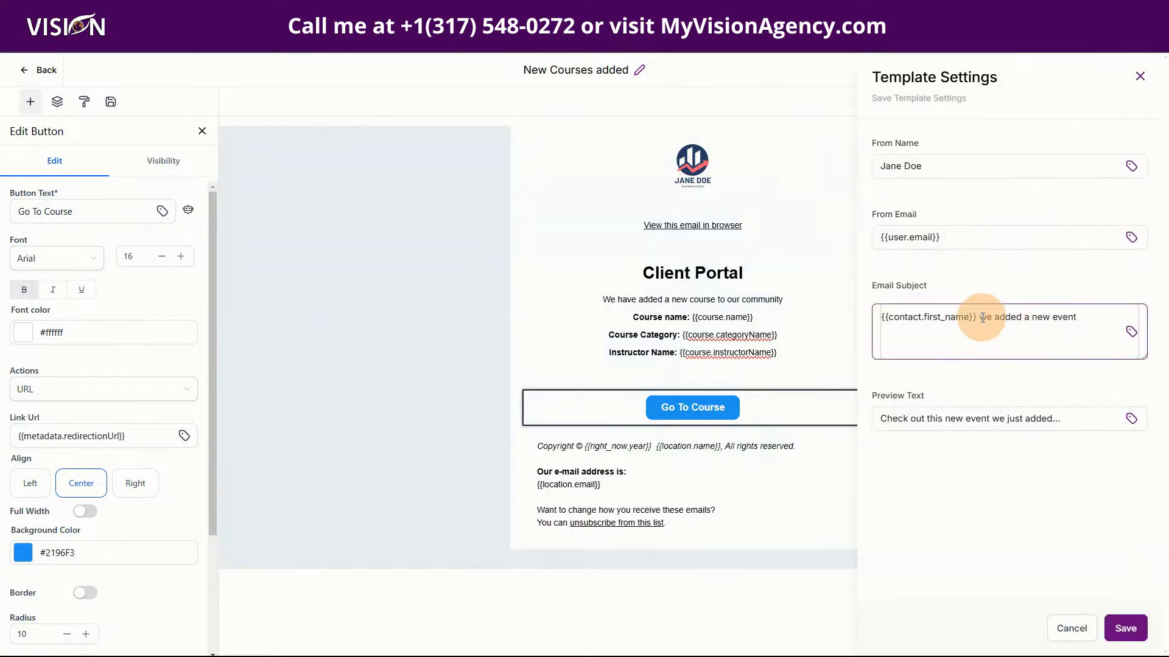
{"action": "double_click", "coordinate": [1061, 317]}
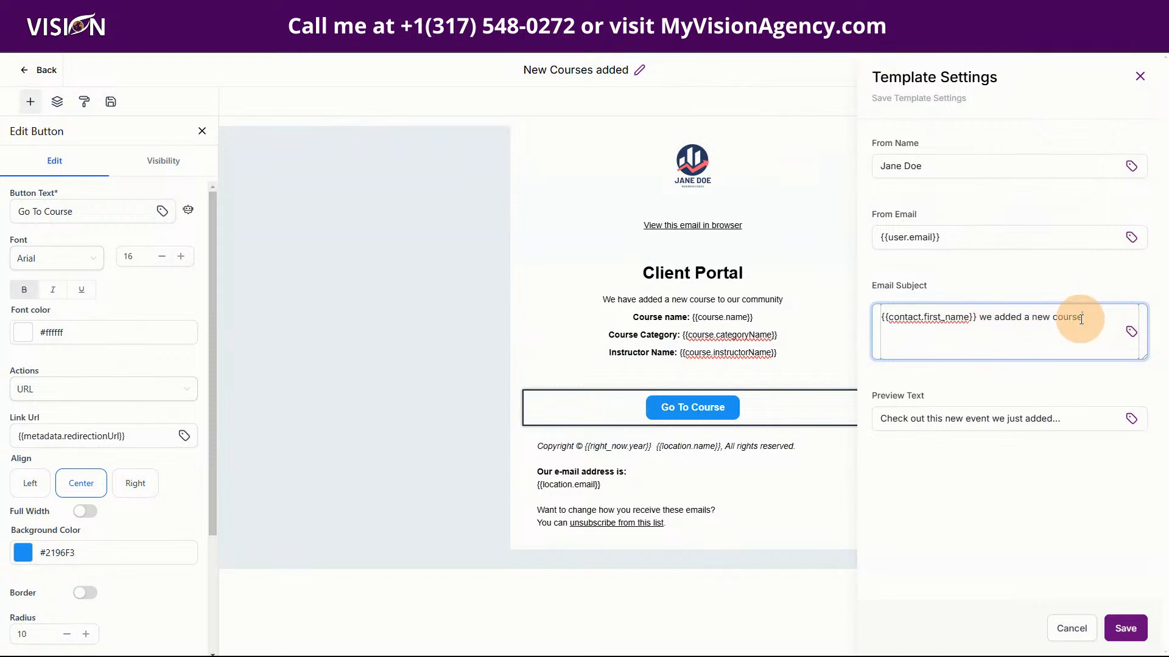
Replace the email subject with the course Name custom value followed by "has been added to our group!".
{"action": "left_click", "coordinate": [1133, 332]}
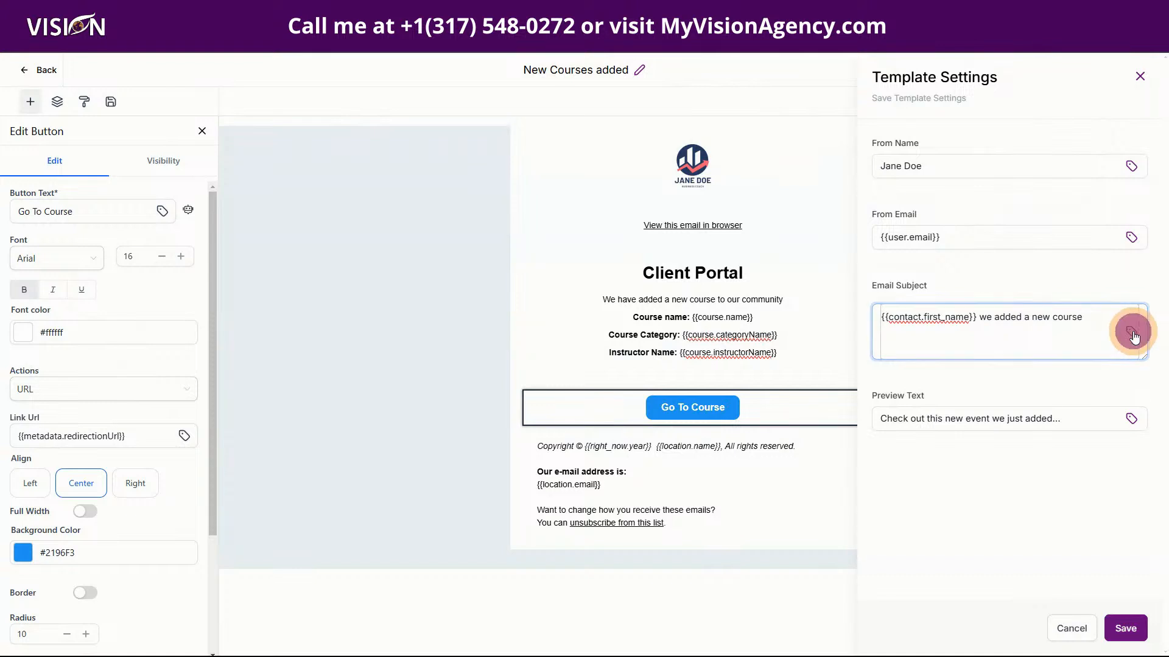
{"action": "scroll", "coordinate": [1089, 315], "scroll_direction": "down", "scroll_amount": 5}
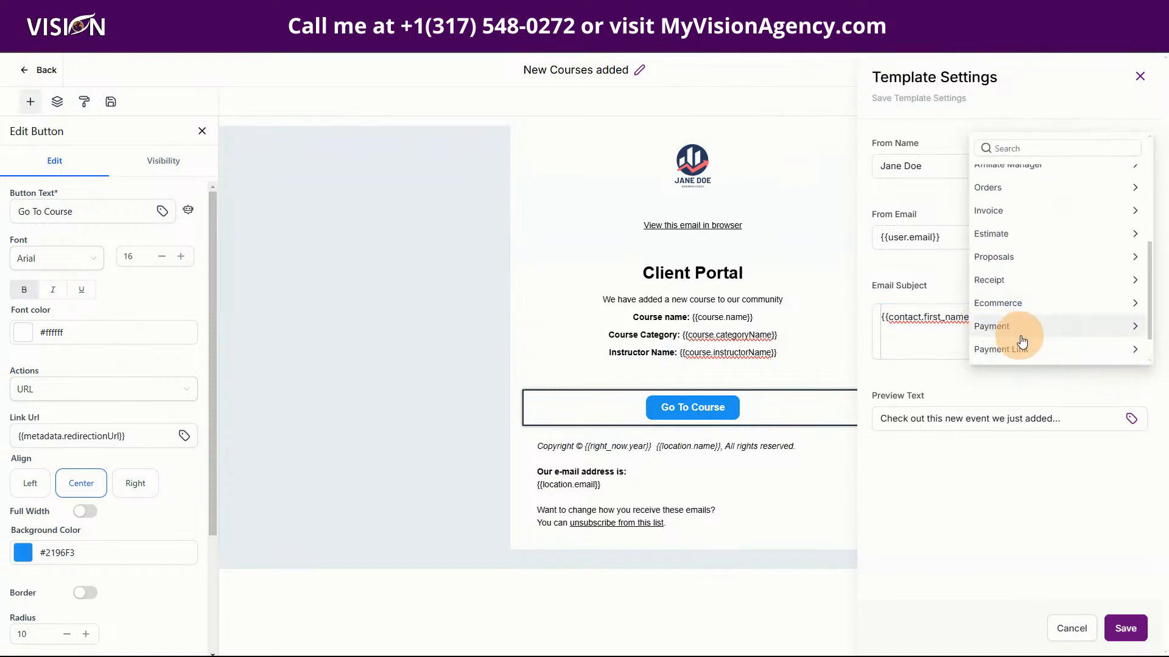
{"action": "scroll", "coordinate": [1023, 341], "scroll_direction": "down", "scroll_amount": 2}
{"action": "left_click", "coordinate": [994, 323]}
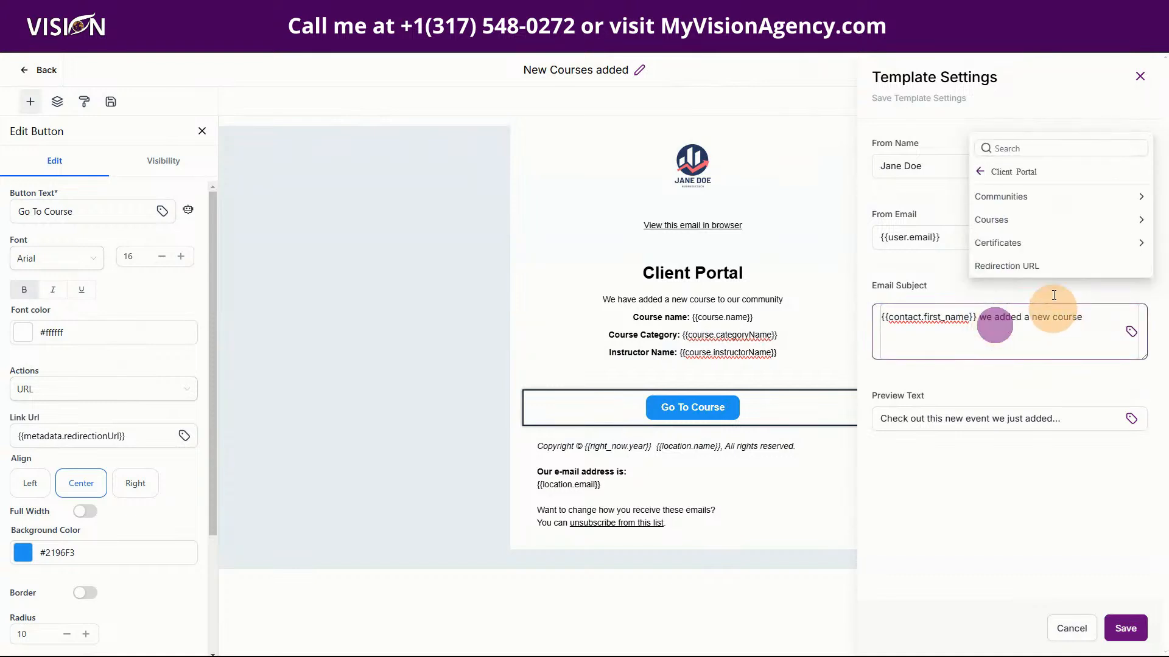
{"action": "left_click", "coordinate": [1017, 222]}
{"action": "left_click", "coordinate": [1005, 193]}
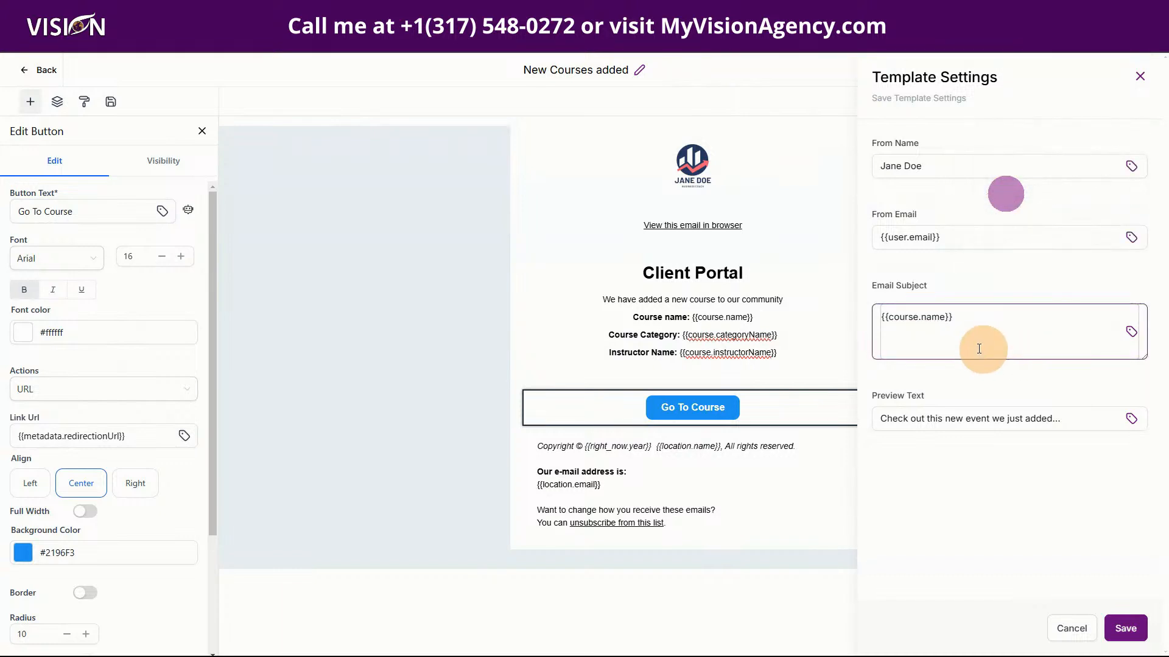
{"action": "left_click", "coordinate": [981, 321]}
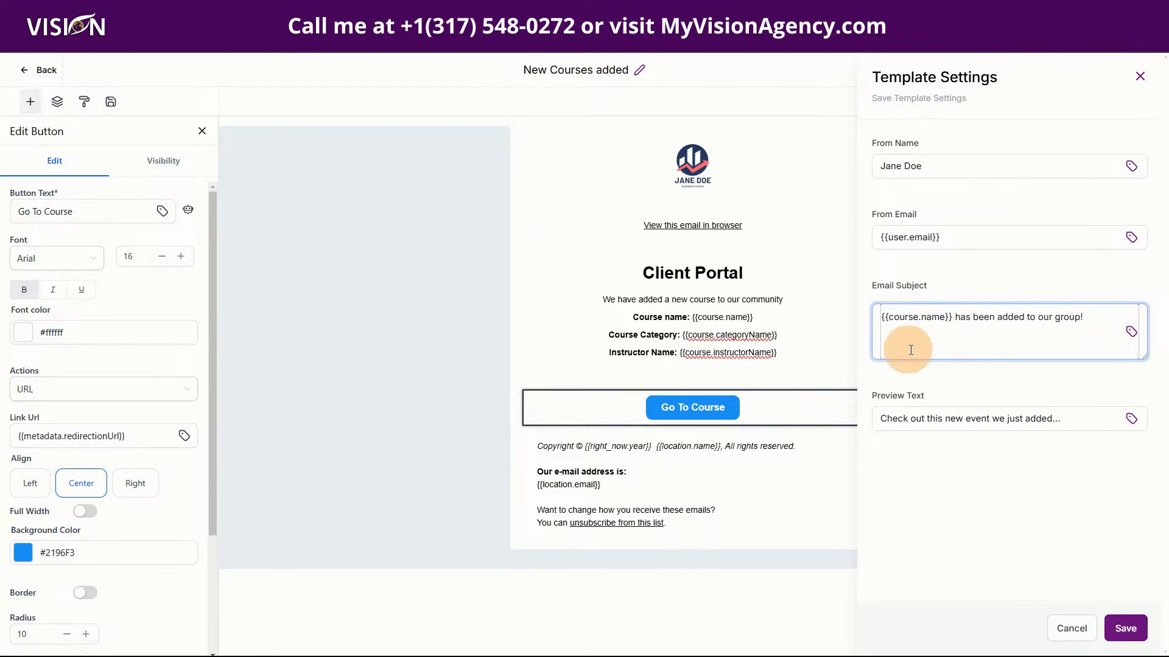
Enclose the {{course.name}} placeholder in the email subject in double quotation marks.
{"action": "left_click", "coordinate": [953, 319]}
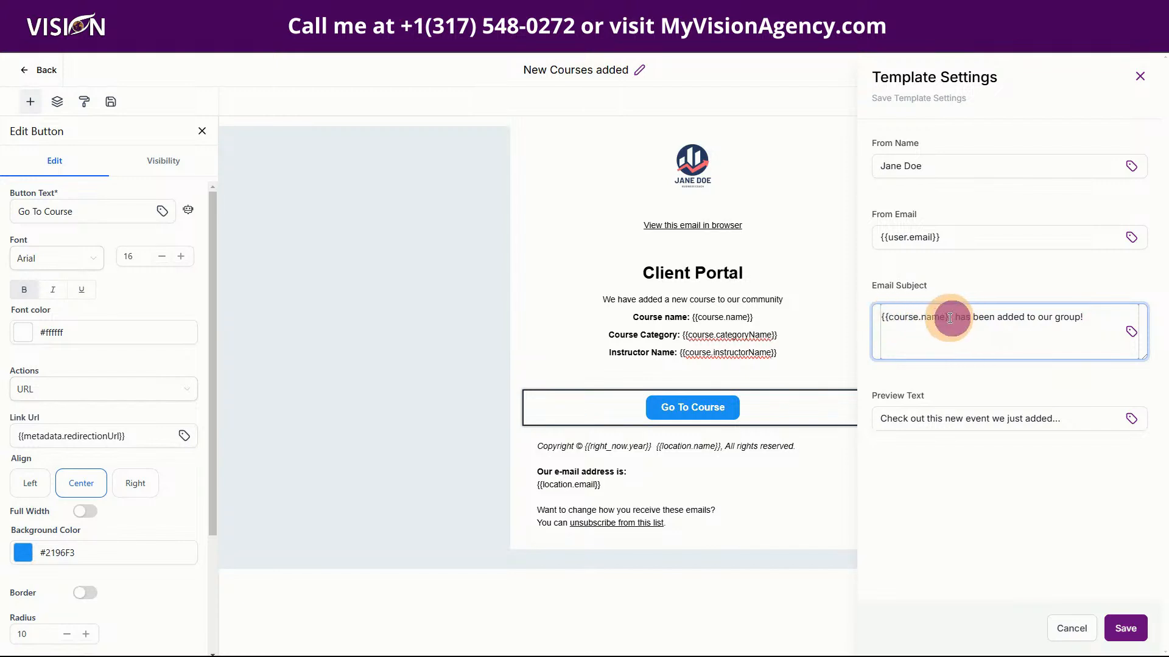
{"action": "type", "text": "\""}
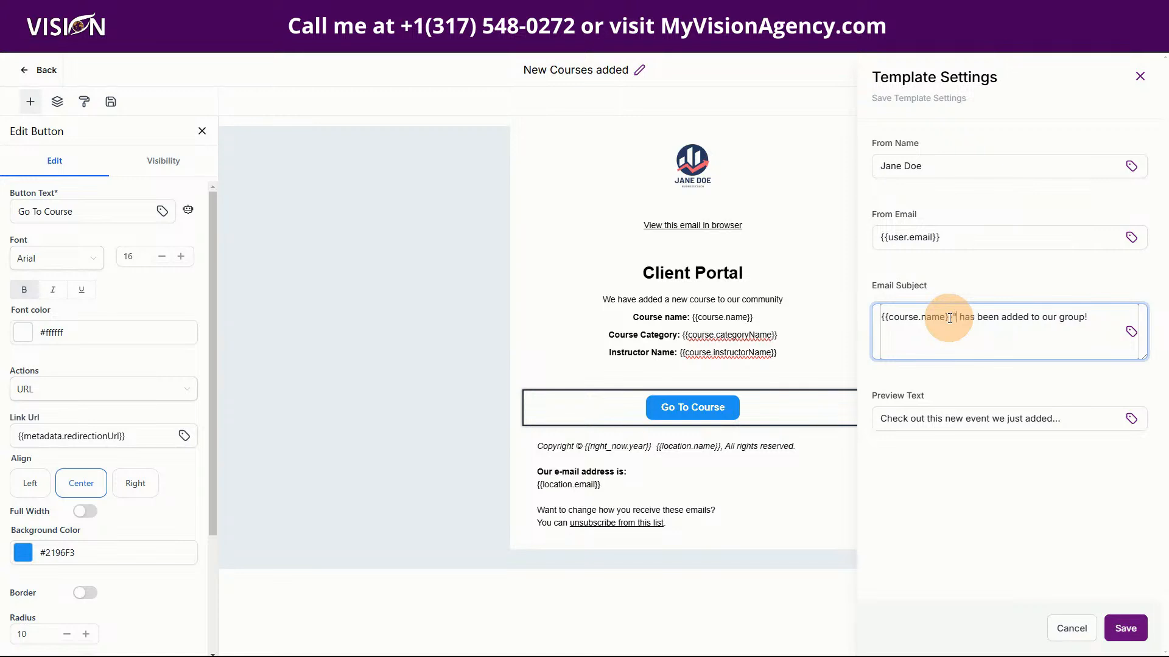
{"action": "left_click", "coordinate": [875, 319]}
{"action": "type", "text": "\""}
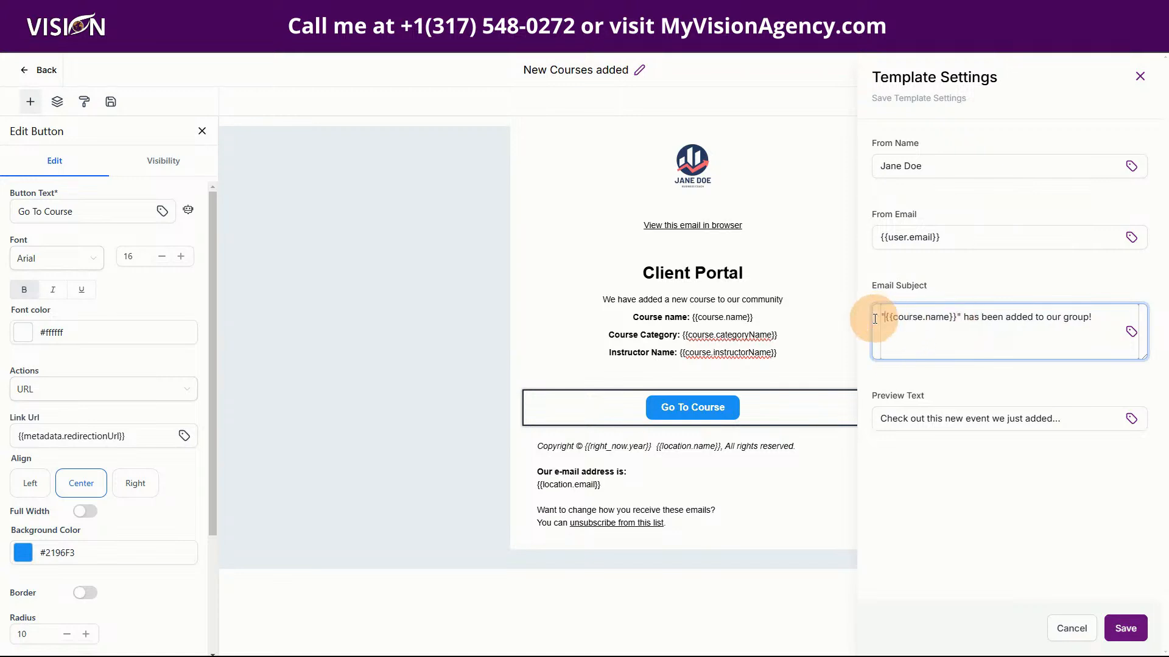
Change "event" to "course" in the preview text, then save the template settings and the template.
{"action": "left_click", "coordinate": [959, 415]}
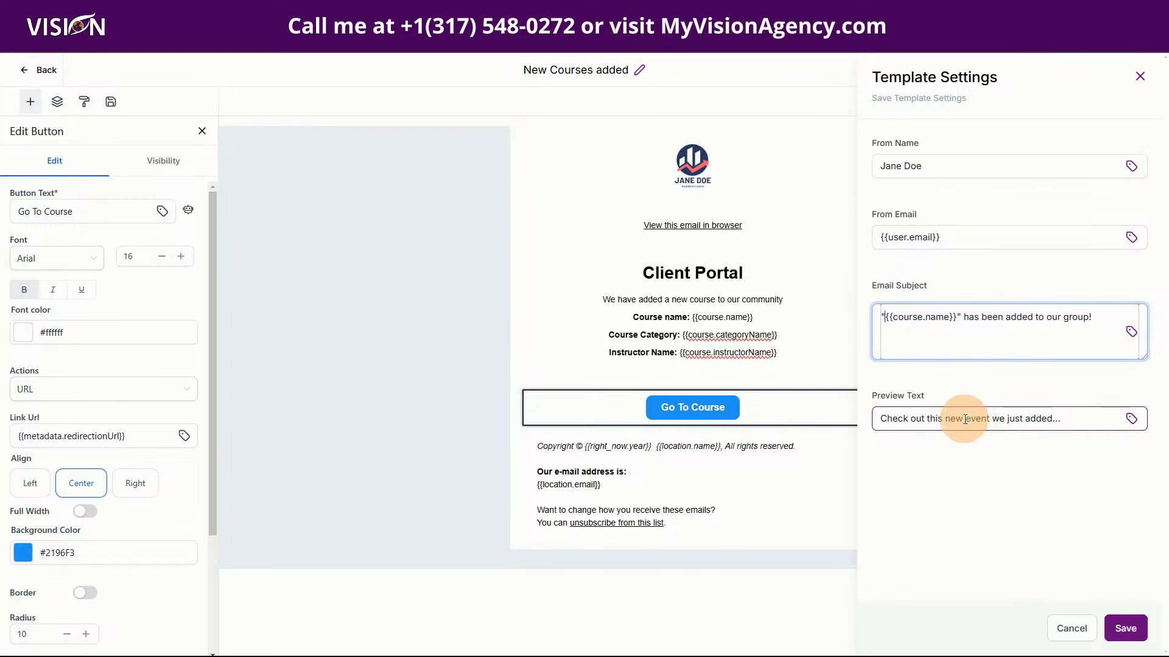
{"action": "double_click", "coordinate": [977, 419]}
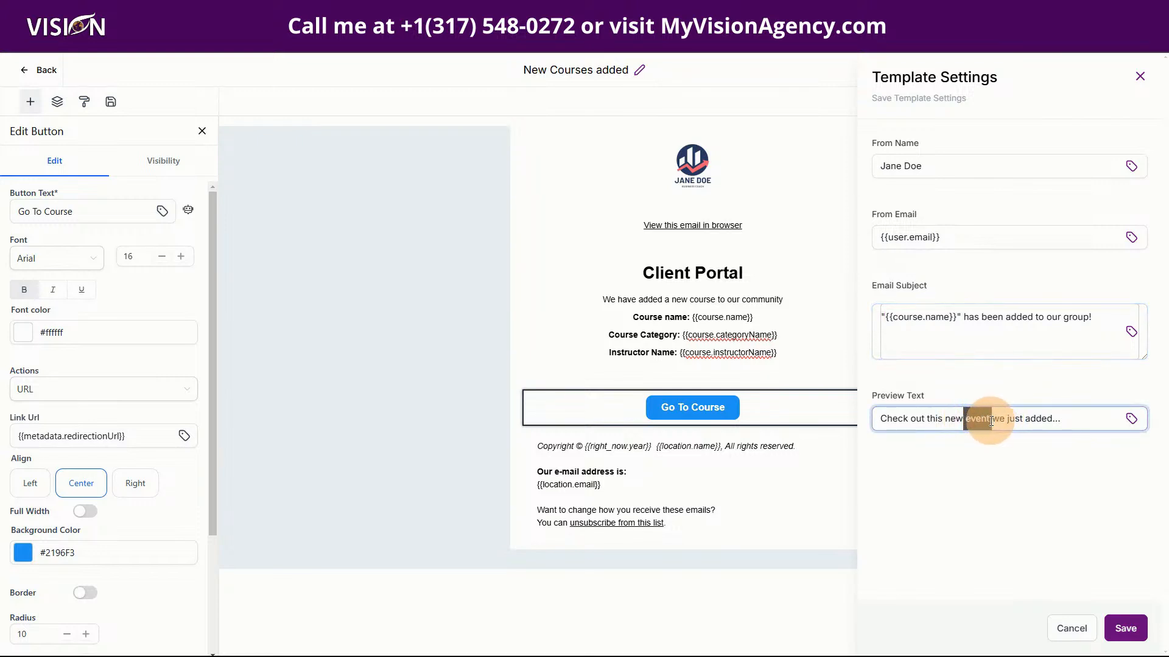
{"action": "type", "text": "course"}
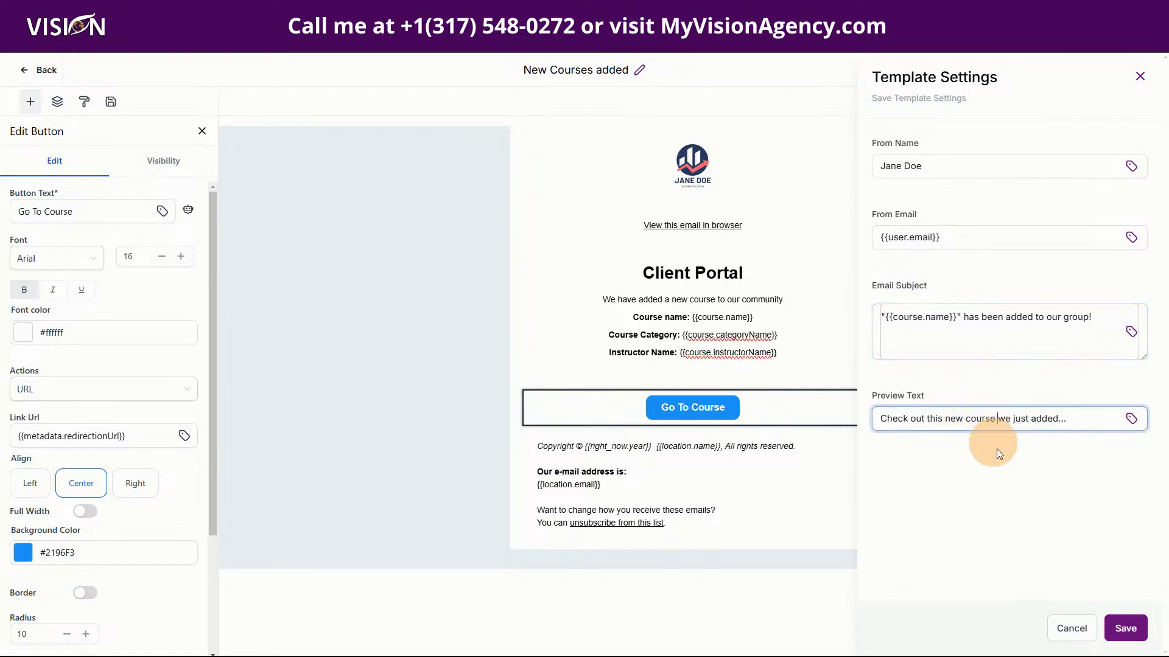
{"action": "left_click", "coordinate": [1125, 628]}
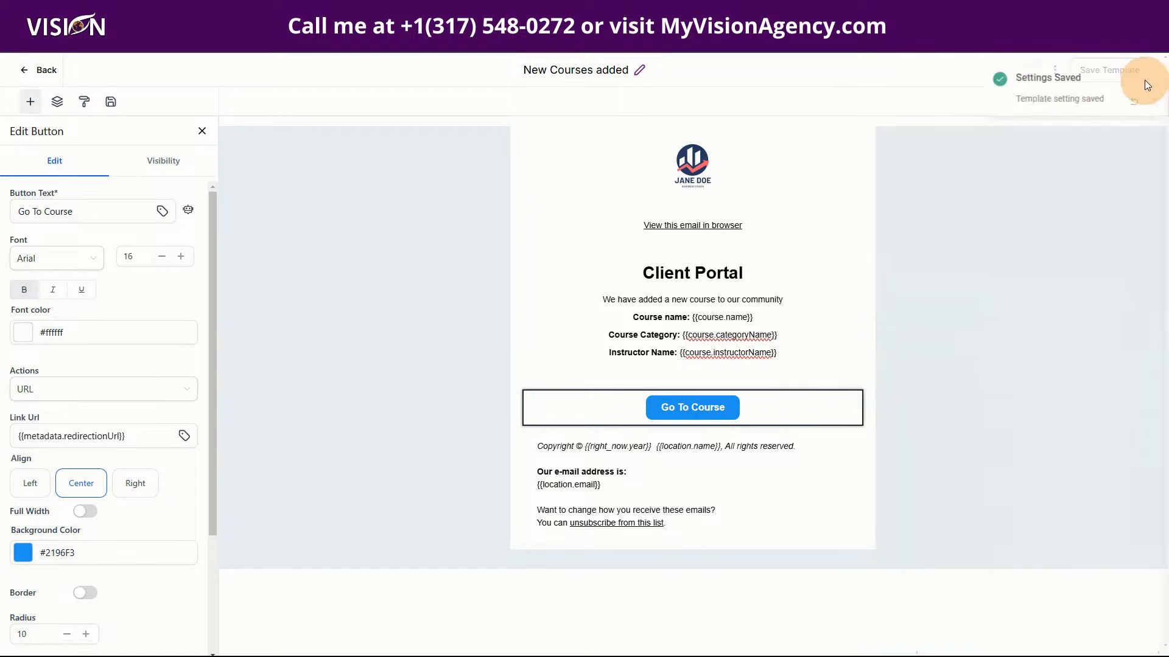
{"action": "left_click", "coordinate": [1142, 76]}
{"action": "left_click", "coordinate": [1109, 70]}
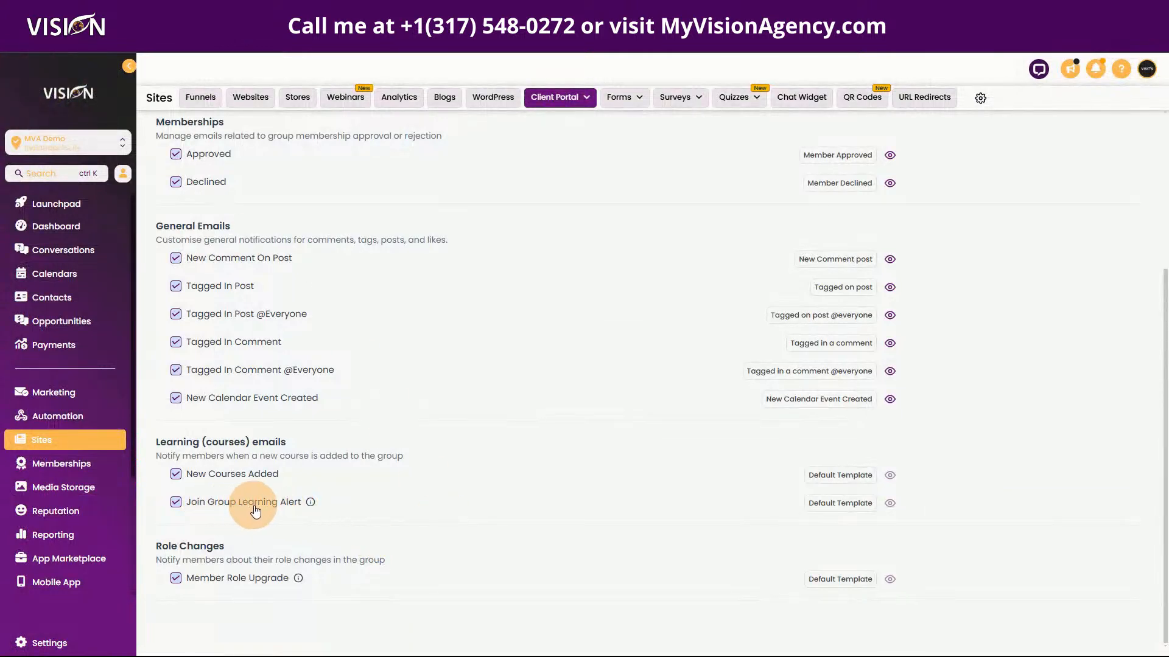
In the Client Portal email settings, open the template choices for the New Courses Added notification and browse them for its custom template.
{"action": "mouse_move", "coordinate": [311, 507]}
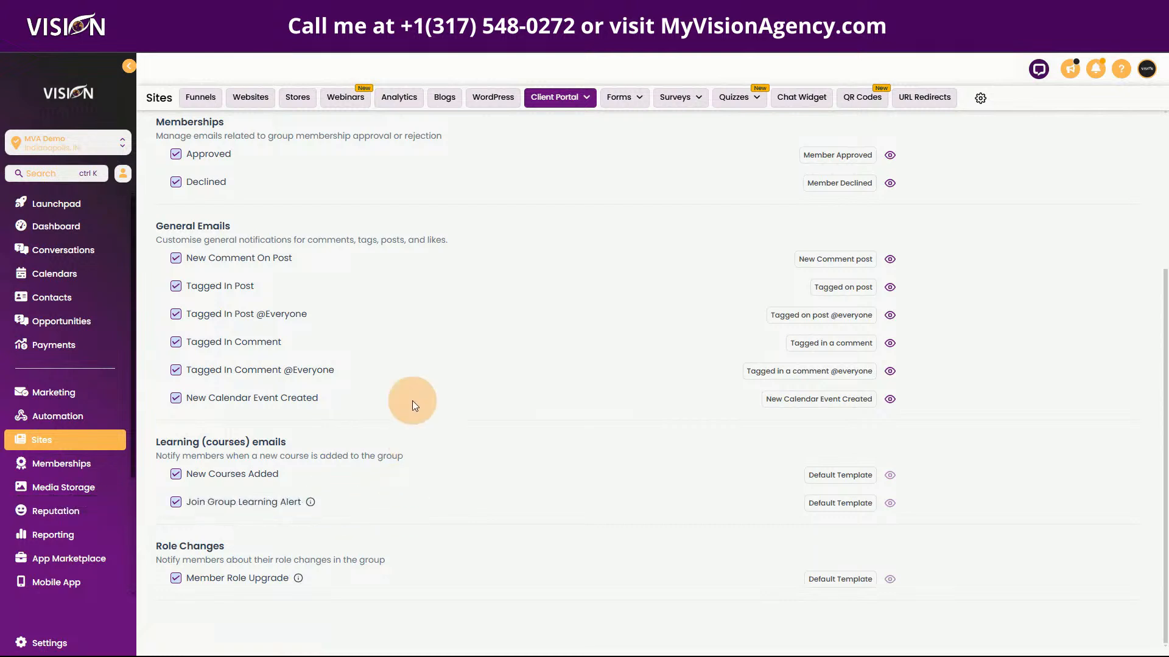
{"action": "scroll", "coordinate": [405, 403], "scroll_direction": "up", "scroll_amount": 3}
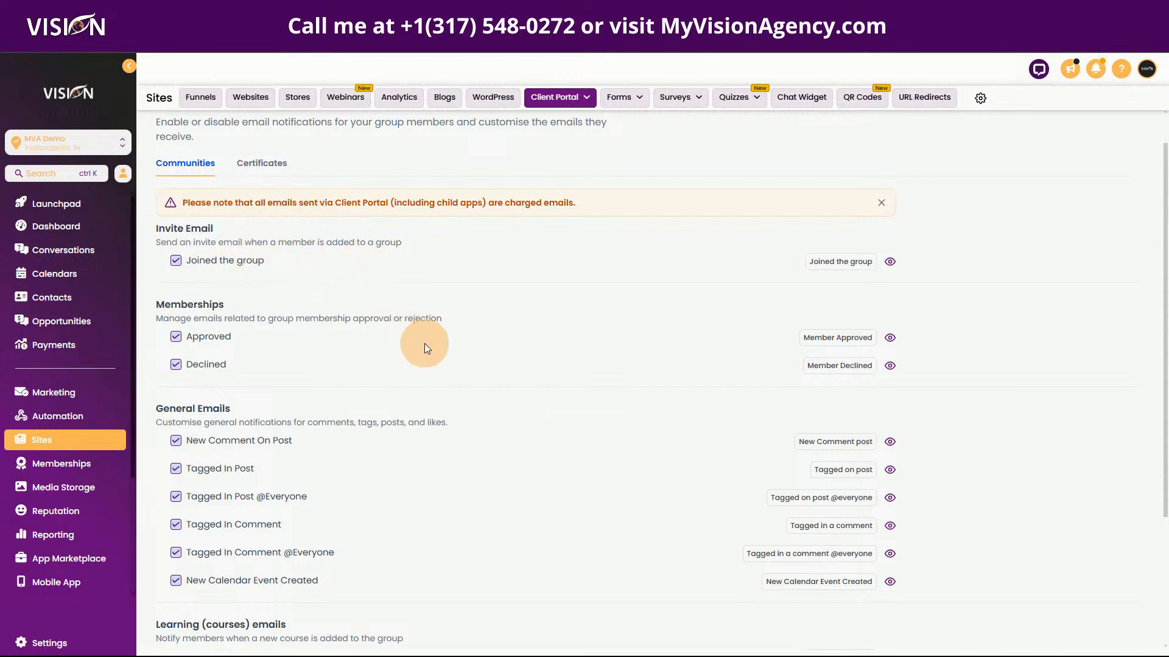
{"action": "scroll", "coordinate": [481, 467], "scroll_direction": "down", "scroll_amount": 3}
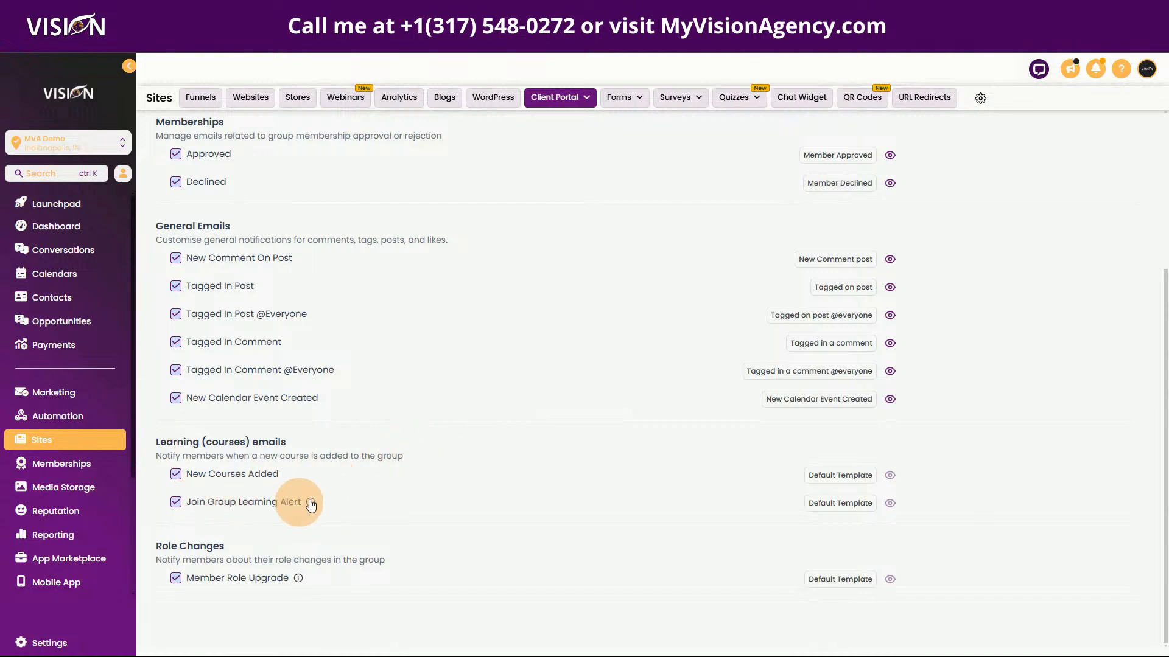
{"action": "scroll", "coordinate": [469, 483], "scroll_direction": "up", "scroll_amount": 3}
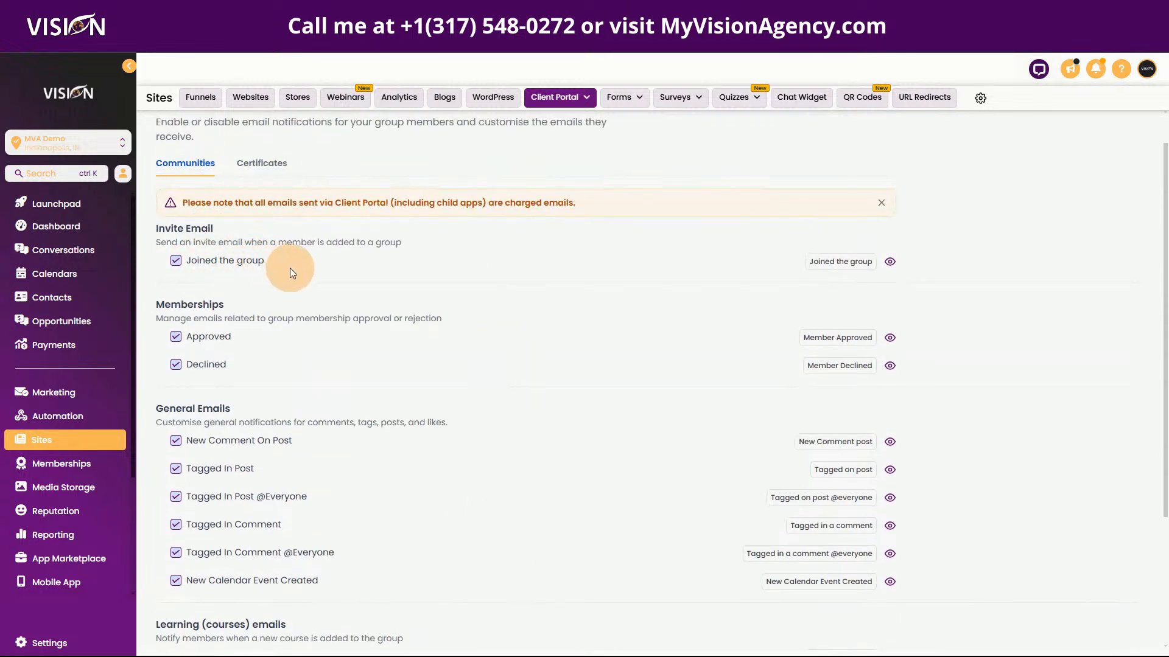
{"action": "scroll", "coordinate": [460, 417], "scroll_direction": "down", "scroll_amount": 3}
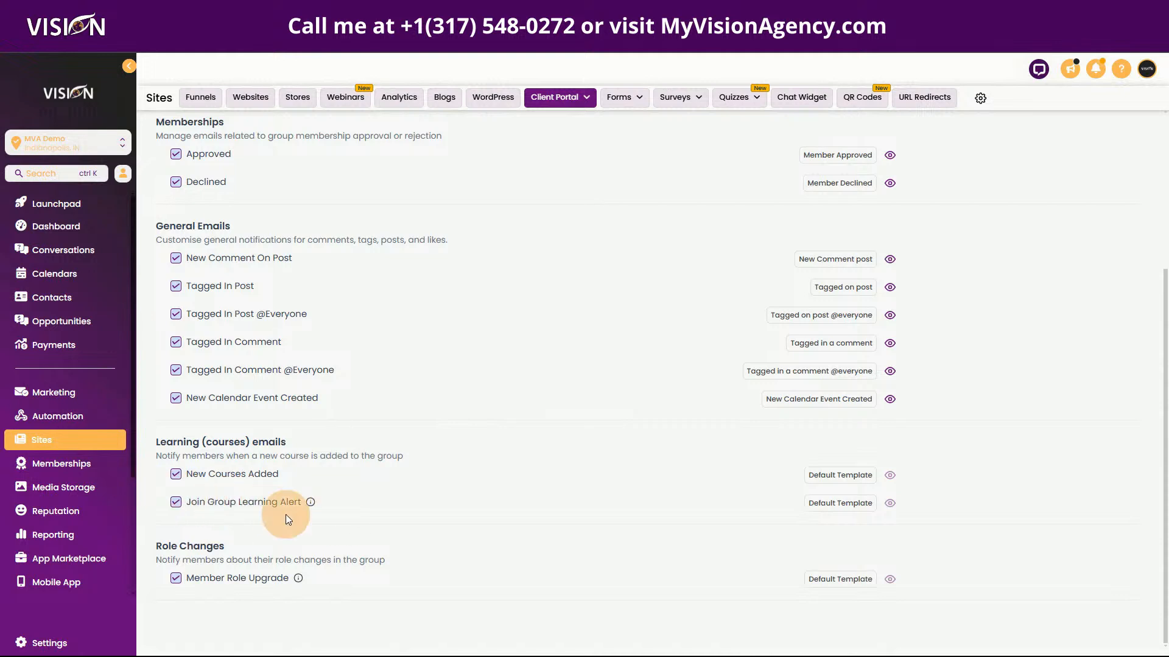
{"action": "left_click", "coordinate": [853, 476]}
{"action": "left_click", "coordinate": [535, 367]}
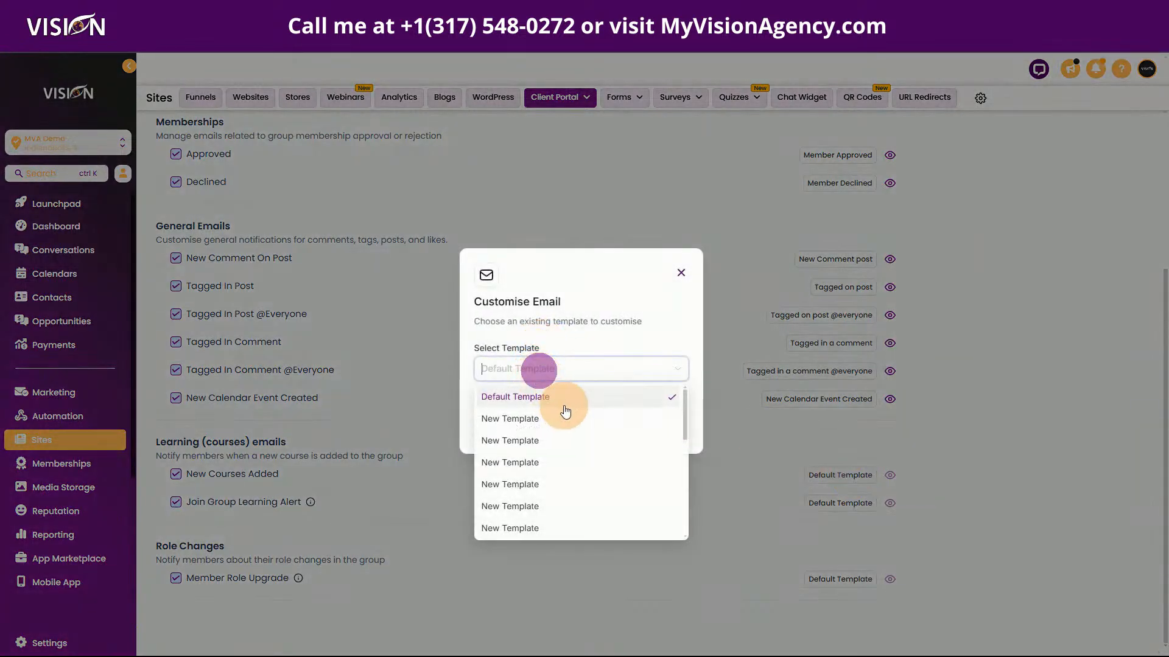
{"action": "scroll", "coordinate": [584, 516], "scroll_direction": "down", "scroll_amount": 3}
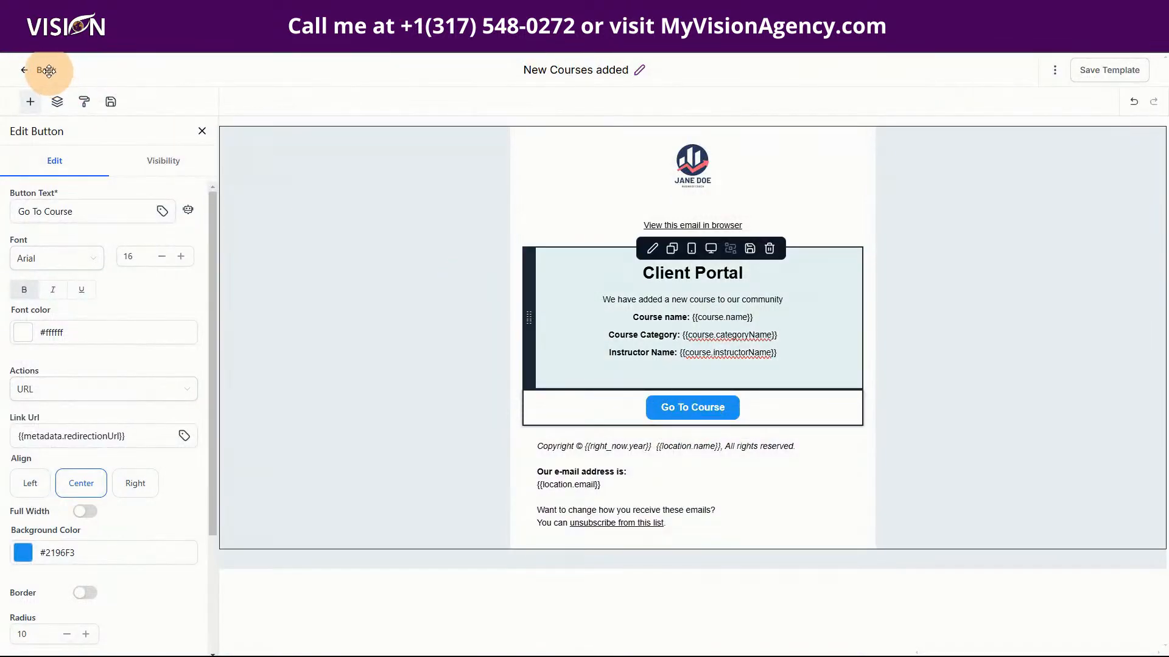
Return to the email templates and clone the "New Courses added" template as "Join Group Learning Alert".
{"action": "left_click", "coordinate": [48, 70]}
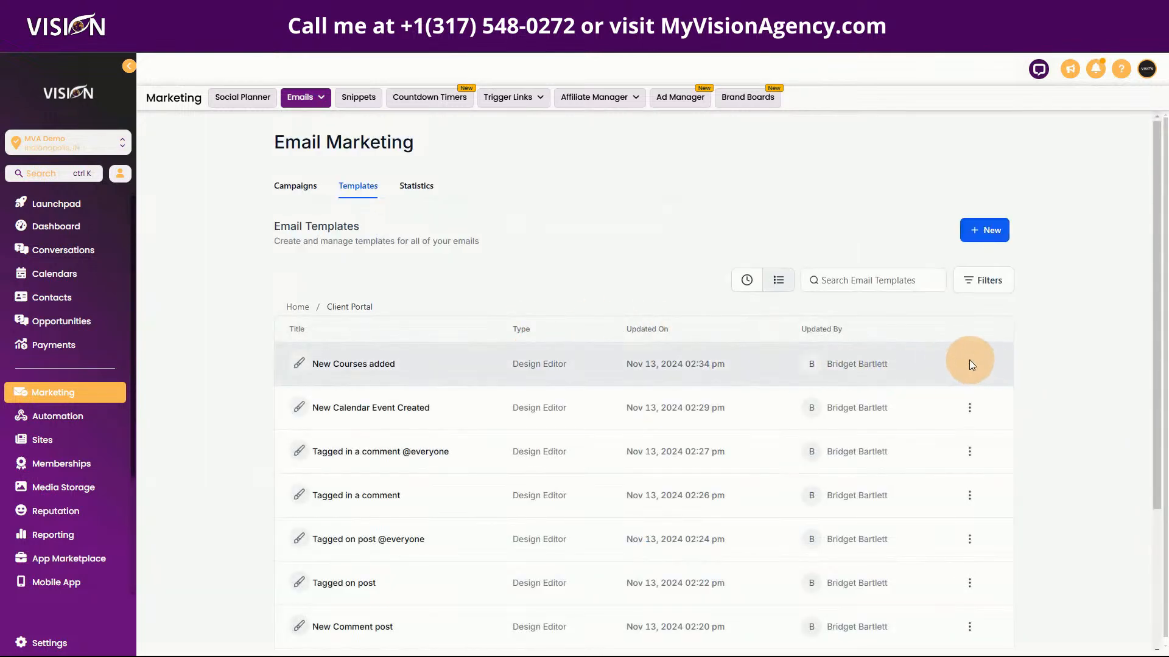
{"action": "left_click", "coordinate": [971, 365]}
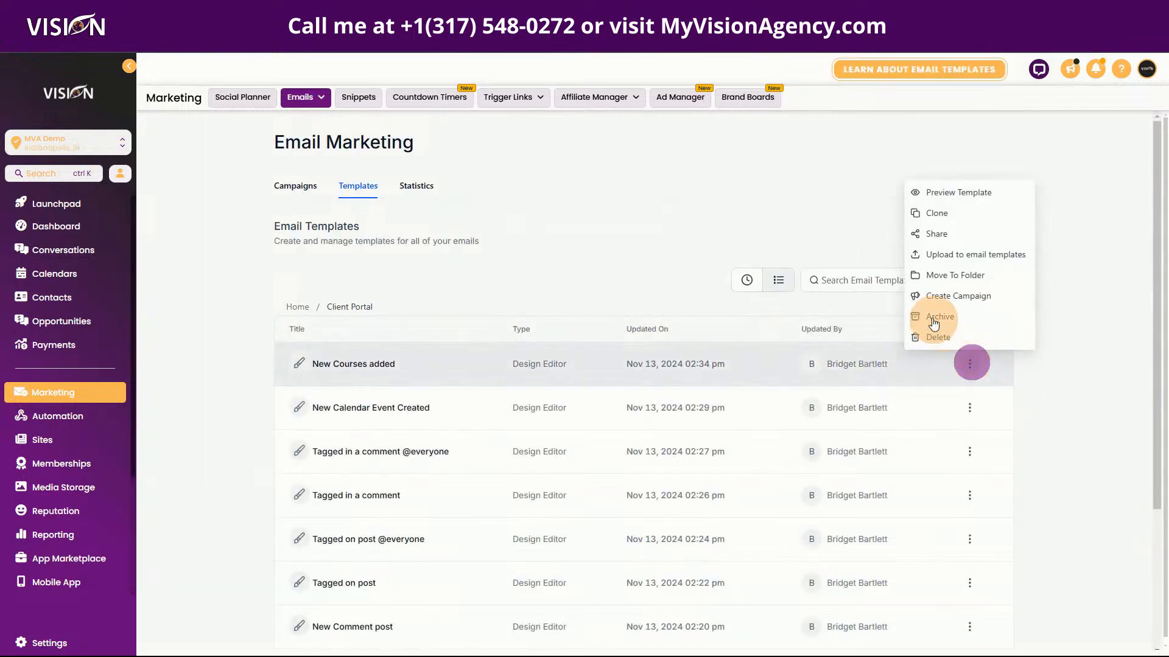
{"action": "left_click", "coordinate": [933, 214]}
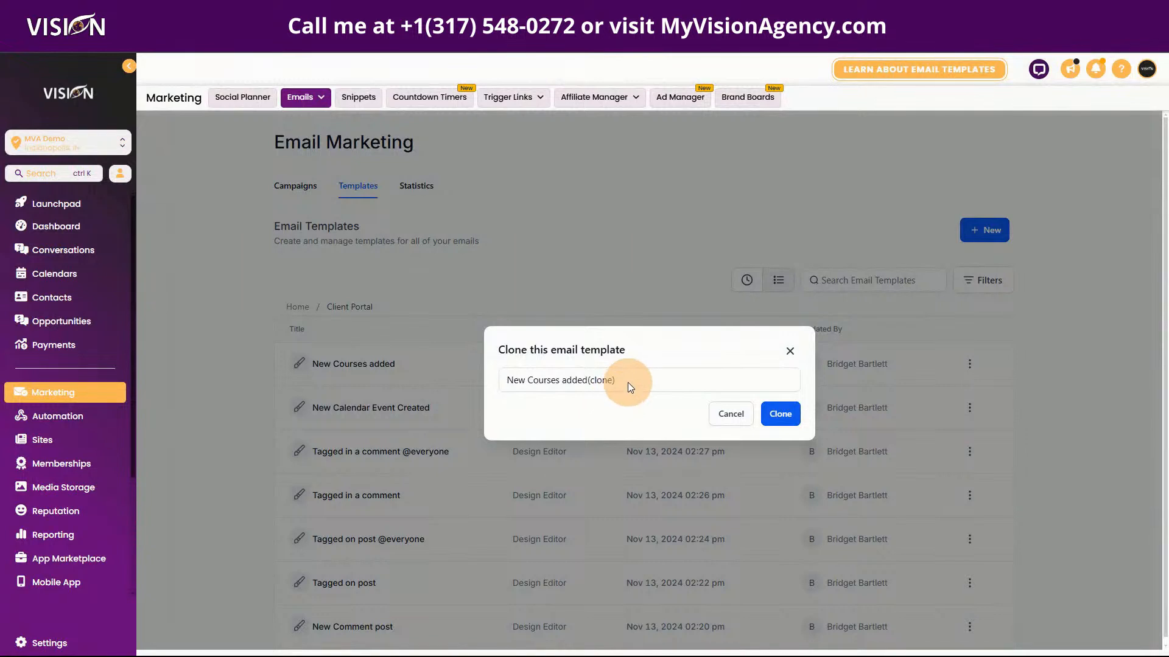
{"action": "mouse_move", "coordinate": [627, 383]}
{"action": "left_mouse_down"}
{"action": "mouse_move", "coordinate": [525, 370]}
{"action": "mouse_move", "coordinate": [508, 379]}
{"action": "left_mouse_up"}
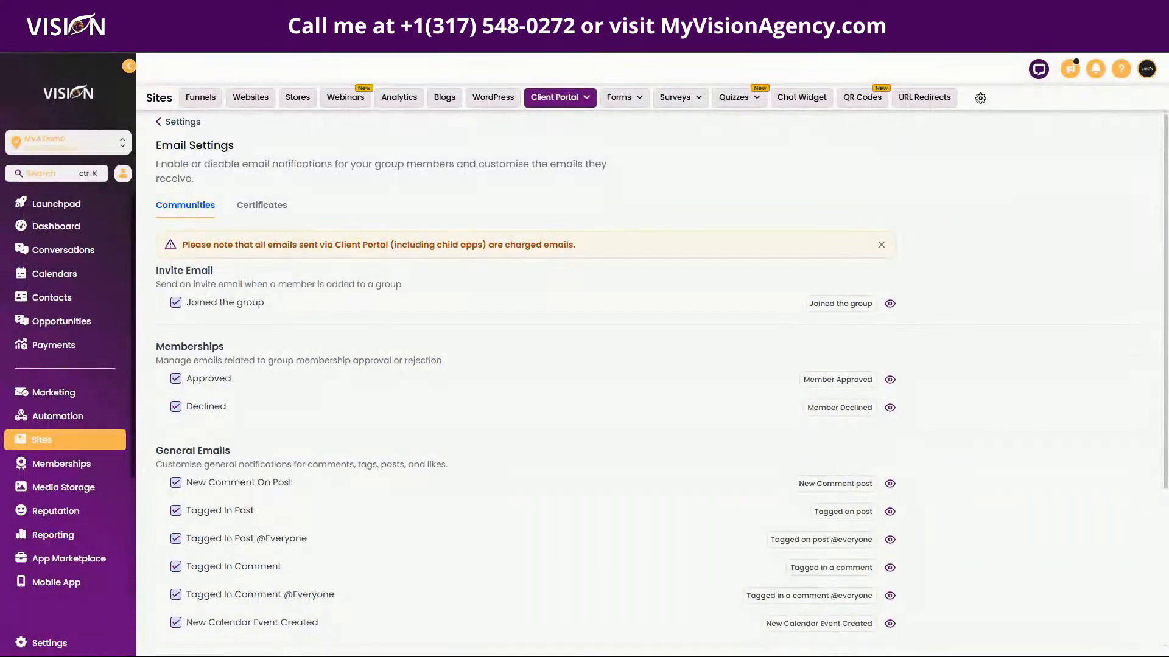
{"action": "scroll", "coordinate": [408, 388], "scroll_direction": "down", "scroll_amount": 4}
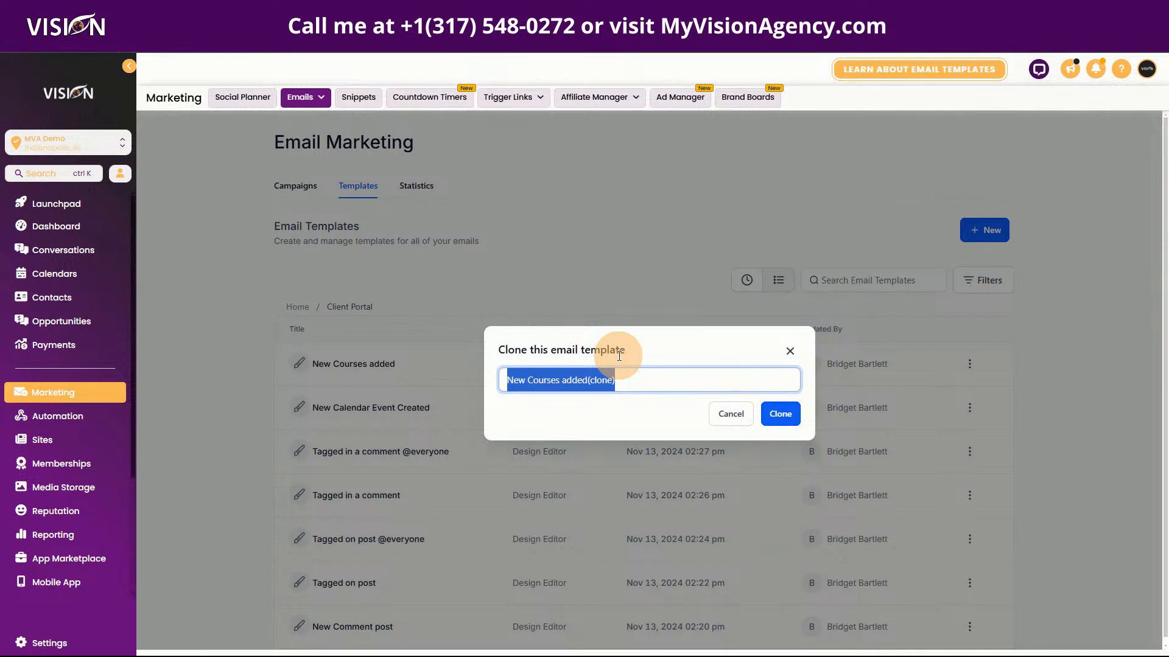
{"action": "type", "text": "Join Group Learning Alert"}
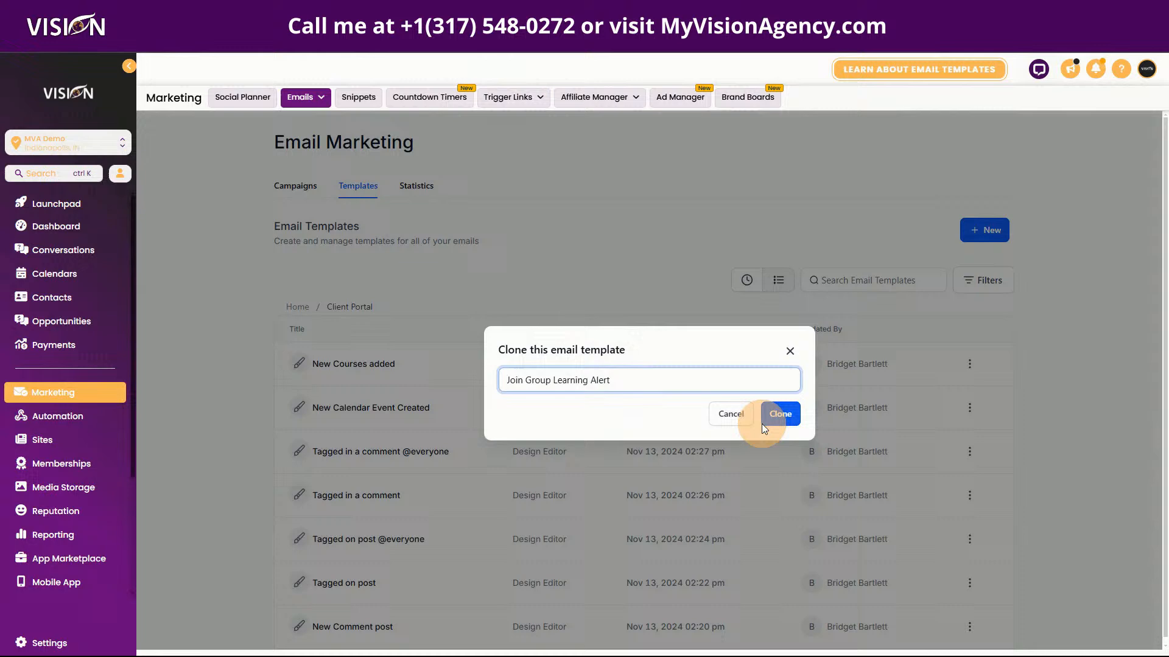
{"action": "left_click", "coordinate": [764, 421]}
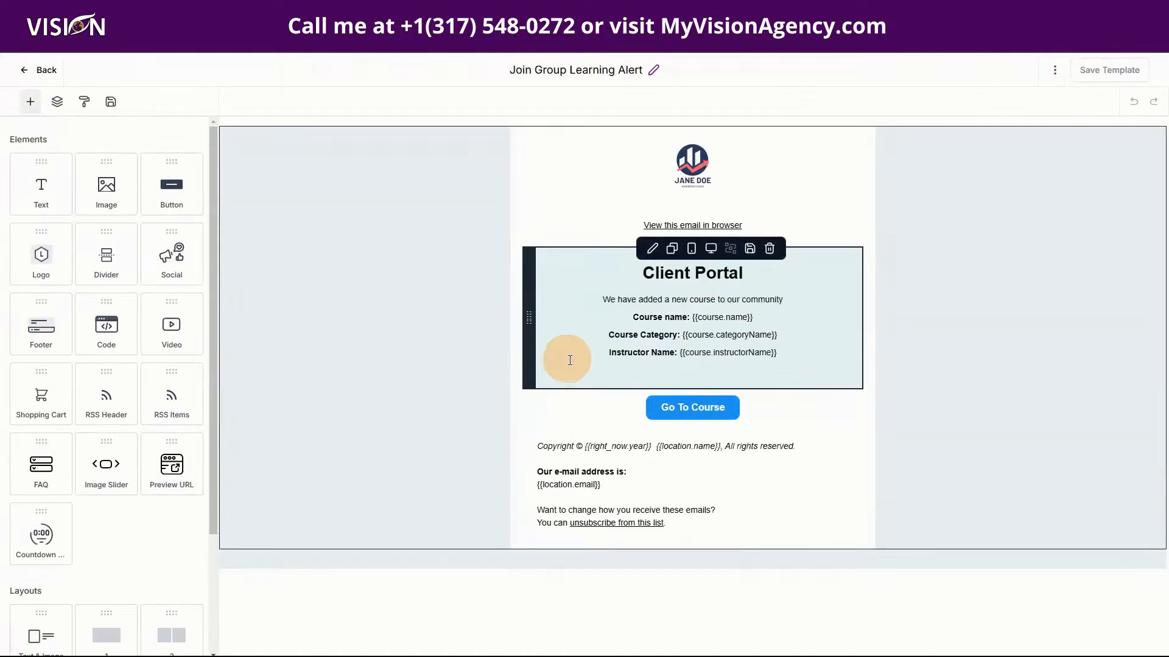
Replace the message and course details below the Client Portal heading with "Welcome to our group. Make sure to check all of the courses available.".
{"action": "left_click_drag", "start_coordinate": [610, 298], "coordinate": [794, 352]}
{"action": "type", "text": "We"}
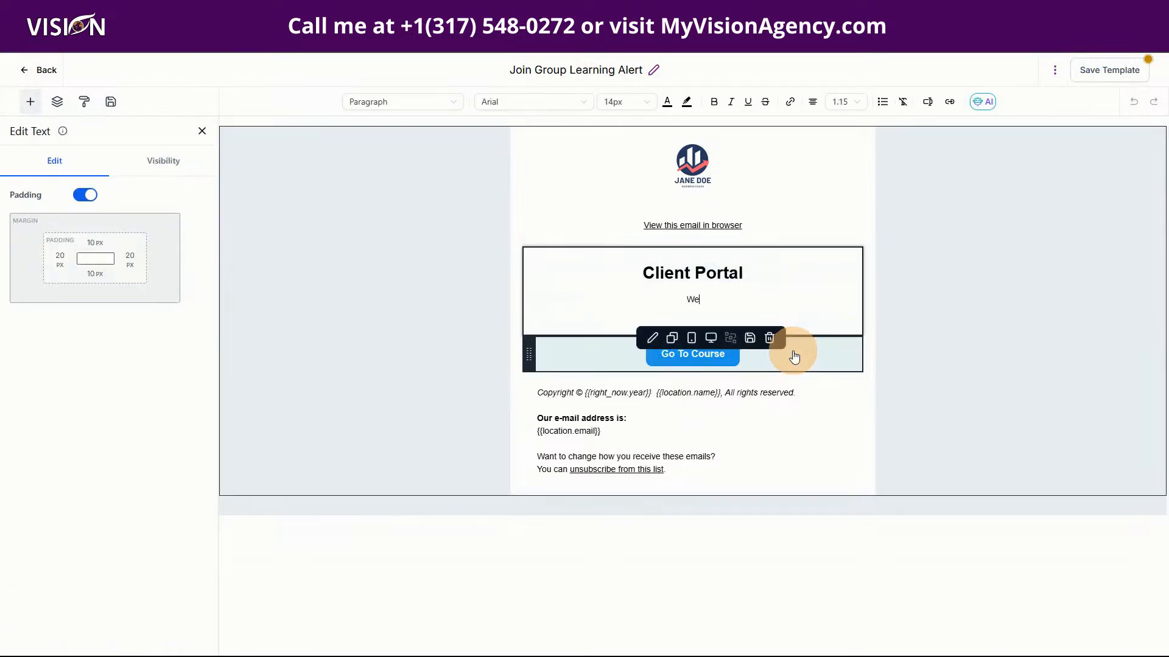
{"action": "type", "text": "lcome to 0our grou"}
{"action": "key", "text": "BackSpace"}
{"action": "type", "text": "oup. Make sure to check "}
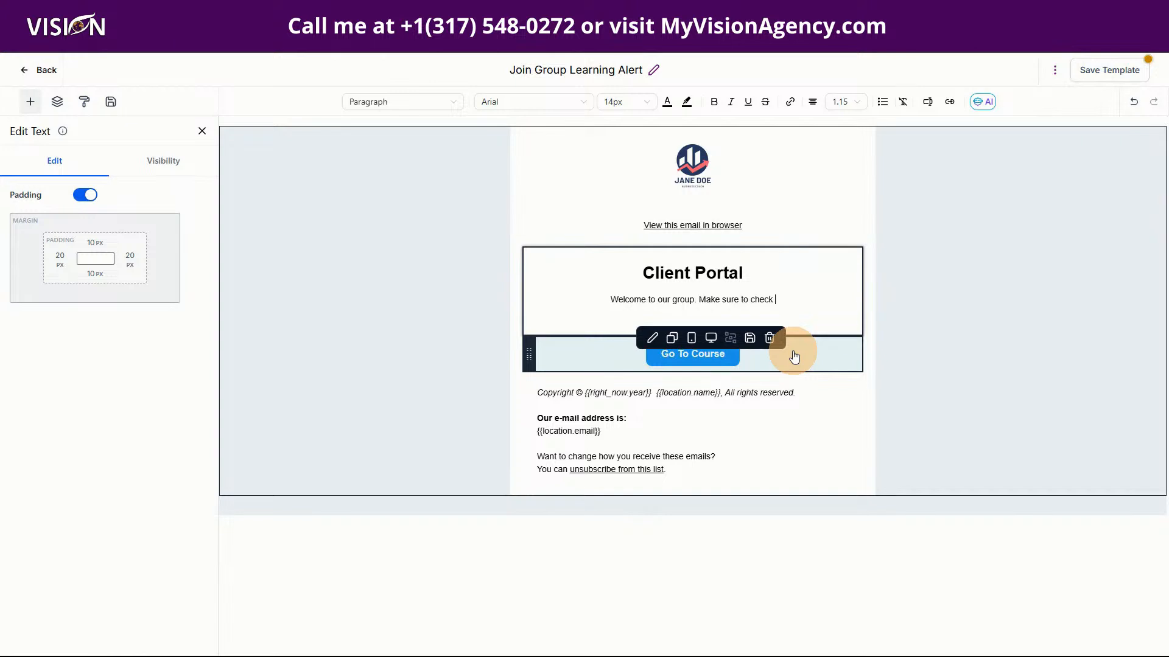
{"action": "type", "text": "all of th3e cou"}
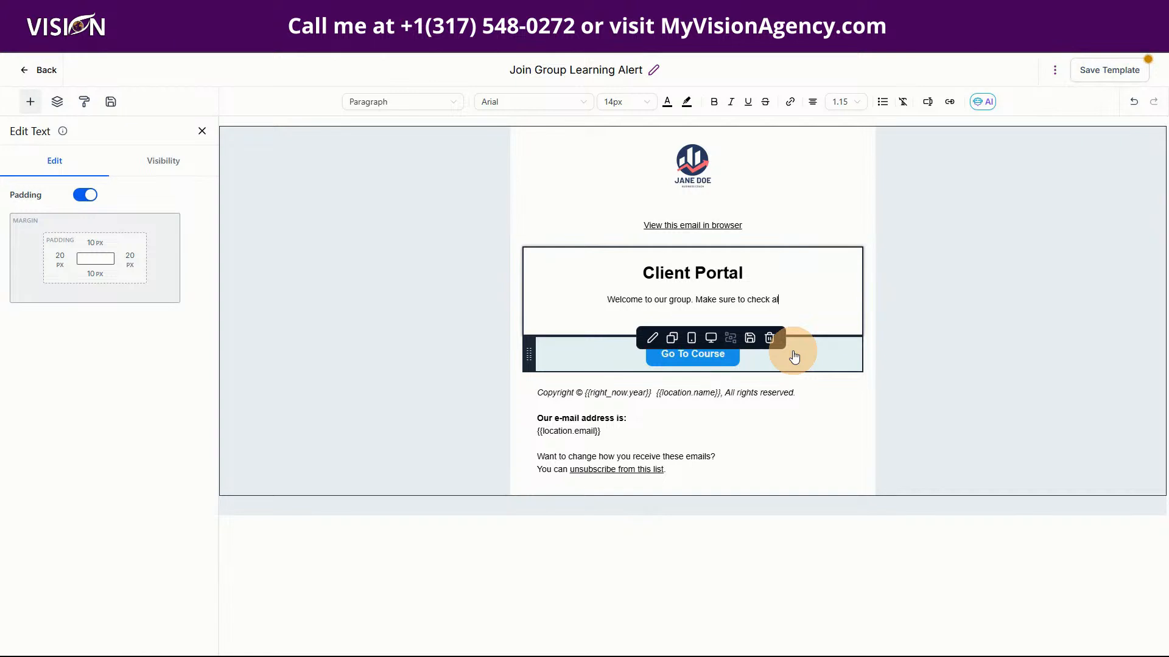
{"action": "key", "text": "BackSpace"}
{"action": "key", "text": "BackSpace"}
{"action": "key", "text": "BackSpace"}
{"action": "key", "text": "BackSpace"}
{"action": "key", "text": "BackSpace"}
{"action": "key", "text": "BackSpace"}
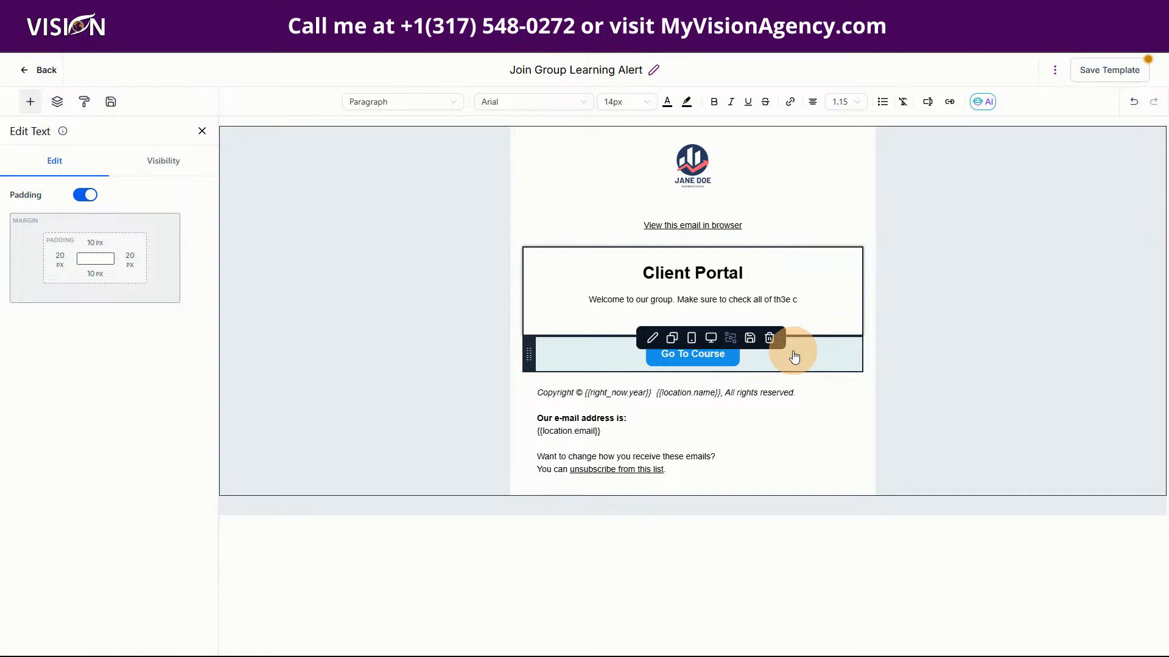
{"action": "type", "text": "e cou"}
{"action": "type", "text": "rdes a"}
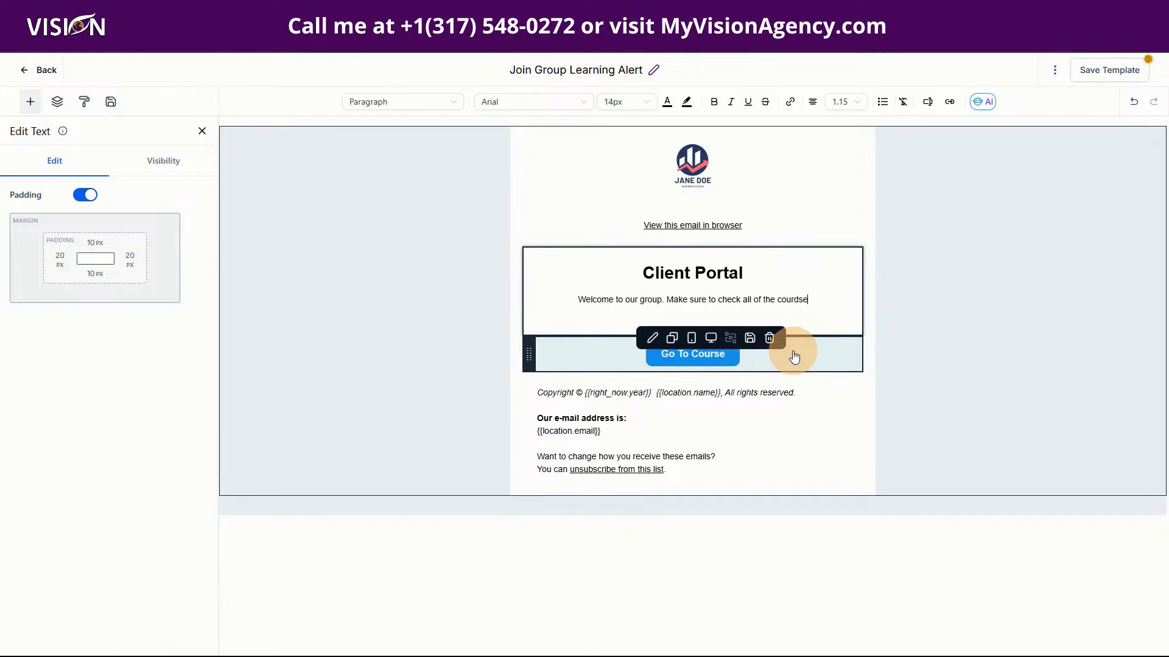
{"action": "key", "text": "BackSpace"}
{"action": "key", "text": "BackSpace"}
{"action": "key", "text": "BackSpace"}
{"action": "key", "text": "BackSpace"}
{"action": "key", "text": "BackSpace"}
{"action": "type", "text": "sdes"}
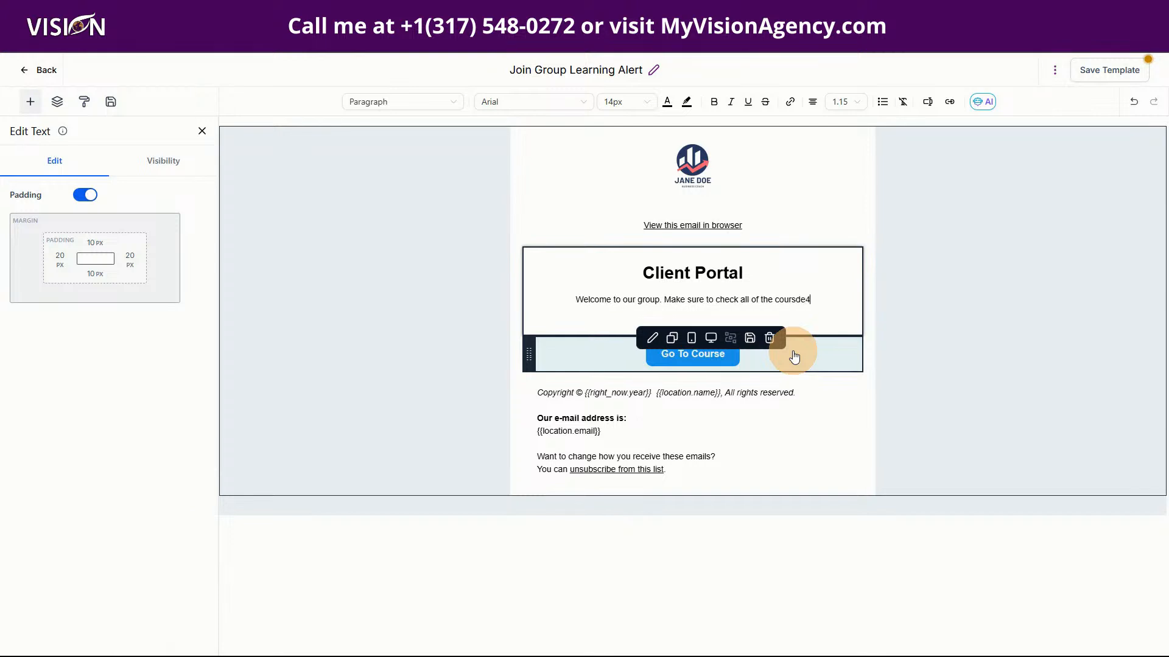
{"action": "key", "text": "BackSpace"}
{"action": "key", "text": "BackSpace"}
{"action": "key", "text": "BackSpace"}
{"action": "type", "text": "es a"}
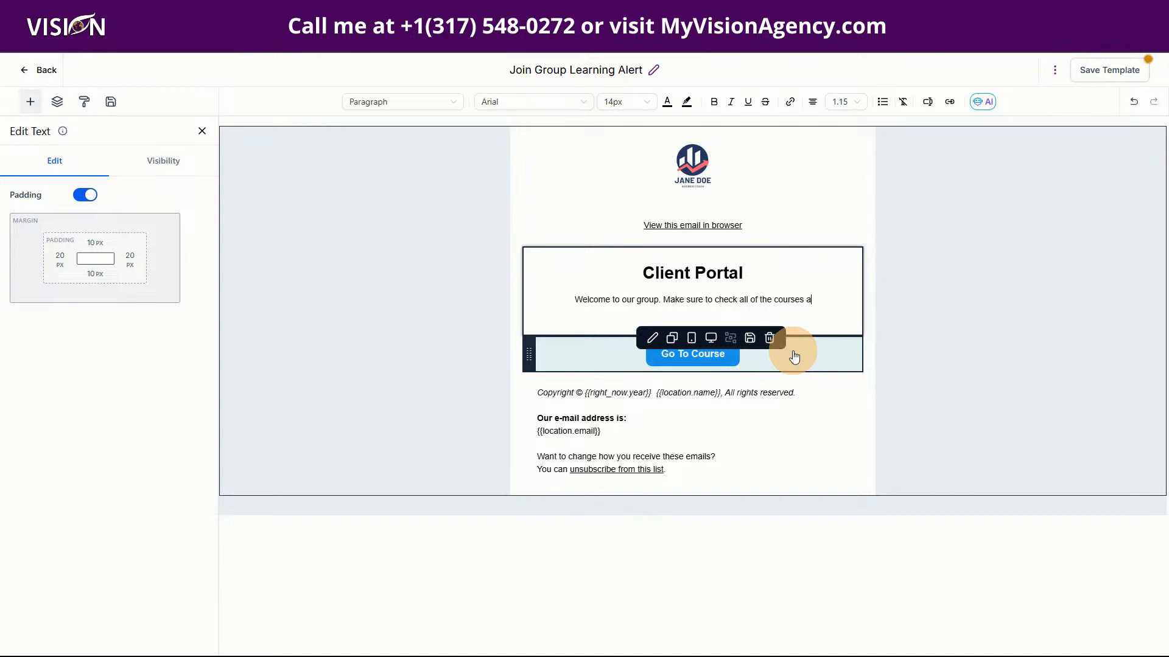
{"action": "type", "text": "vaia"}
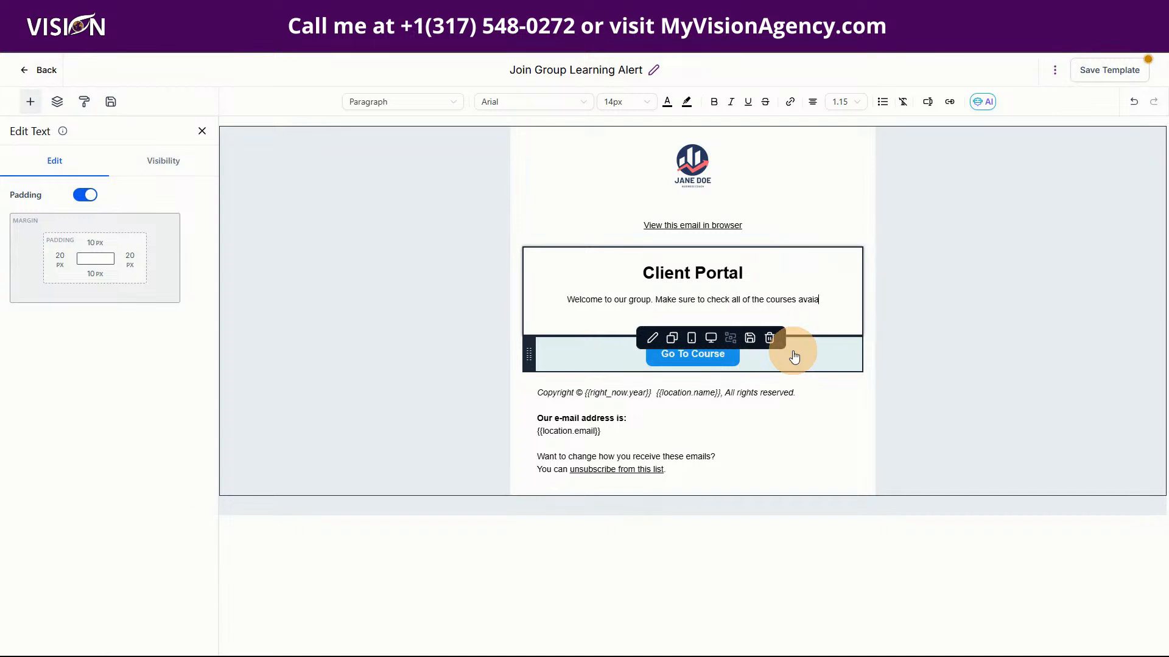
{"action": "key", "text": "BackSpace"}
{"action": "key", "text": "BackSpace"}
{"action": "type", "text": "ilable"}
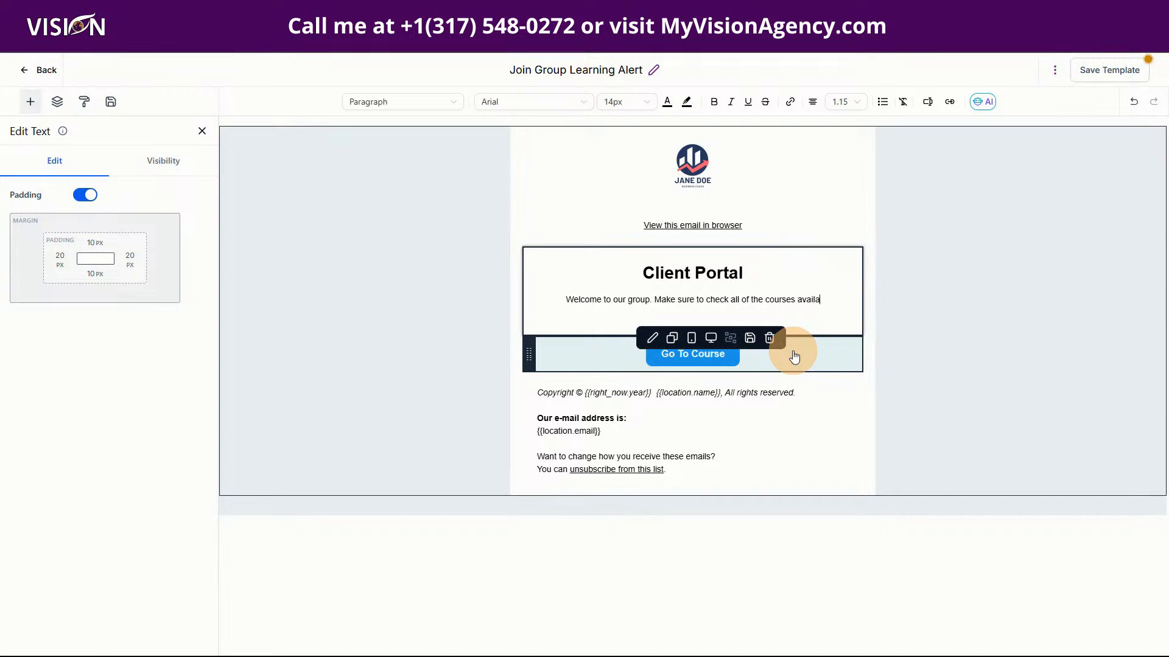
{"action": "type", "text": "."}
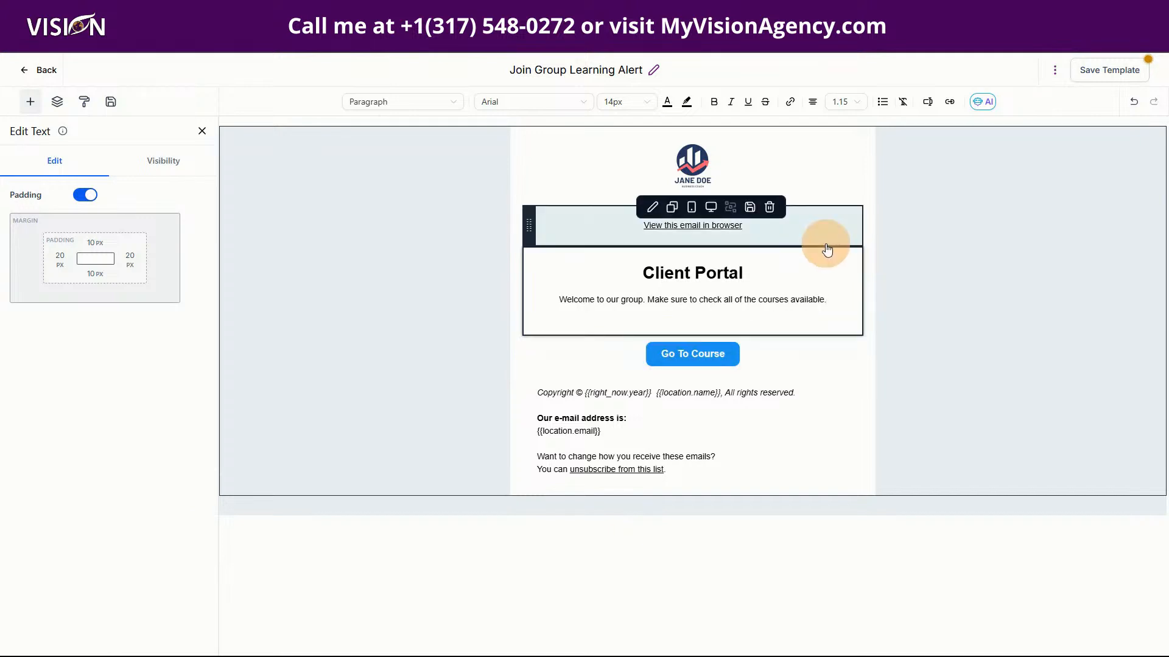
Change the email button's text to "Go To Courses" and save the template.
{"action": "left_click", "coordinate": [567, 357]}
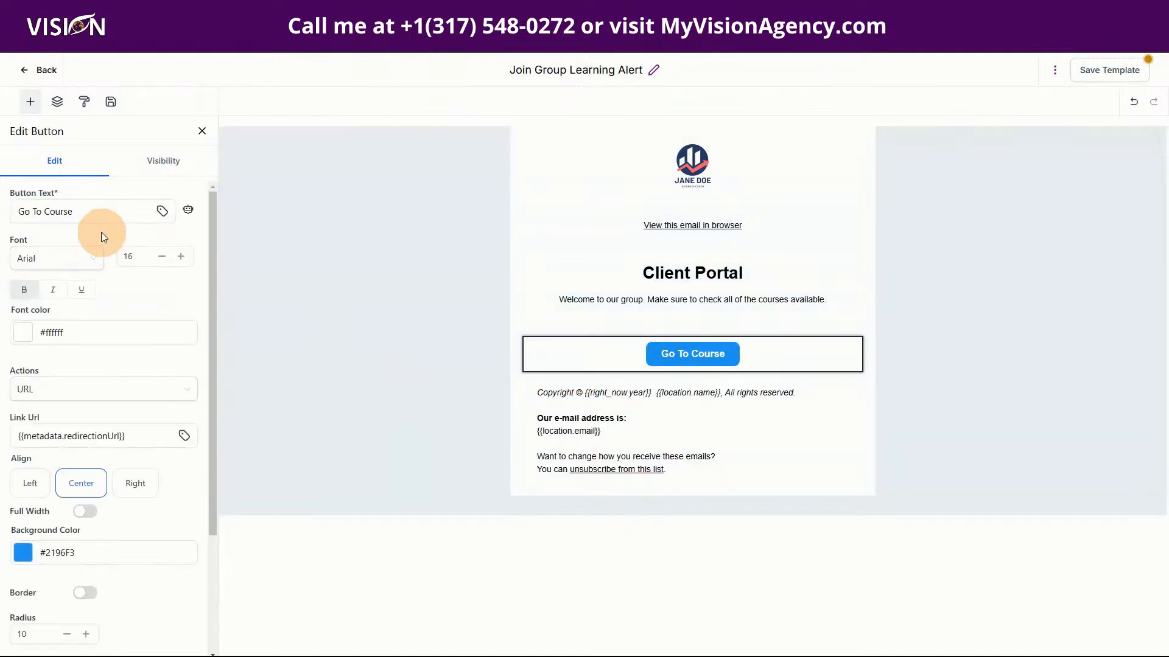
{"action": "left_click", "coordinate": [85, 209]}
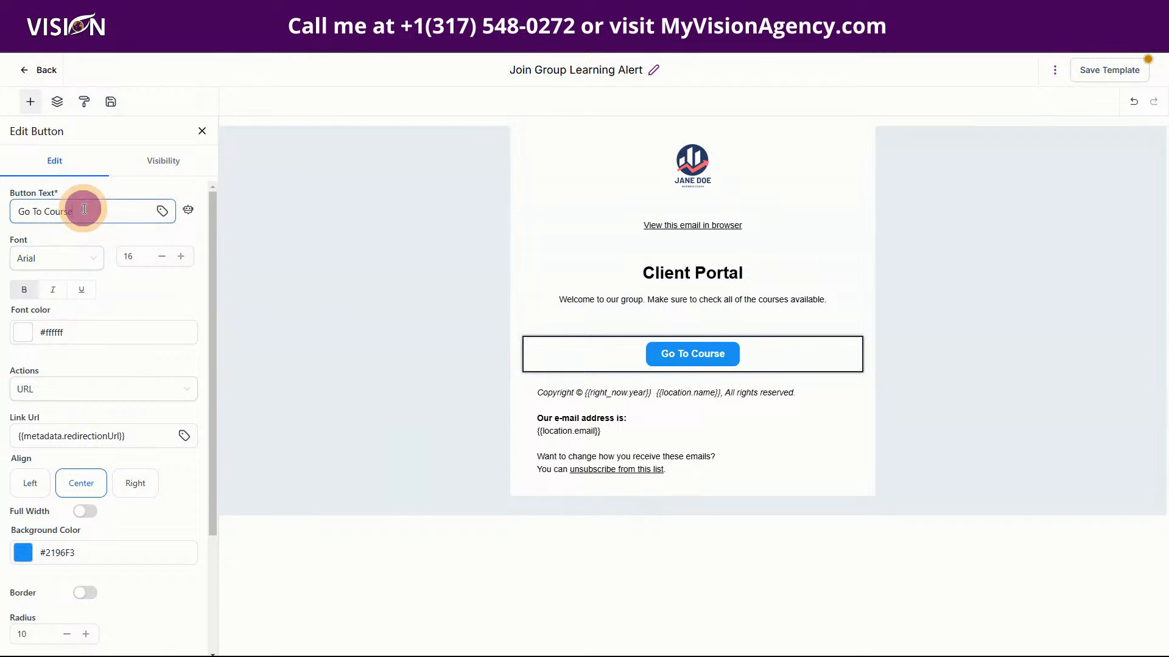
{"action": "type", "text": "s"}
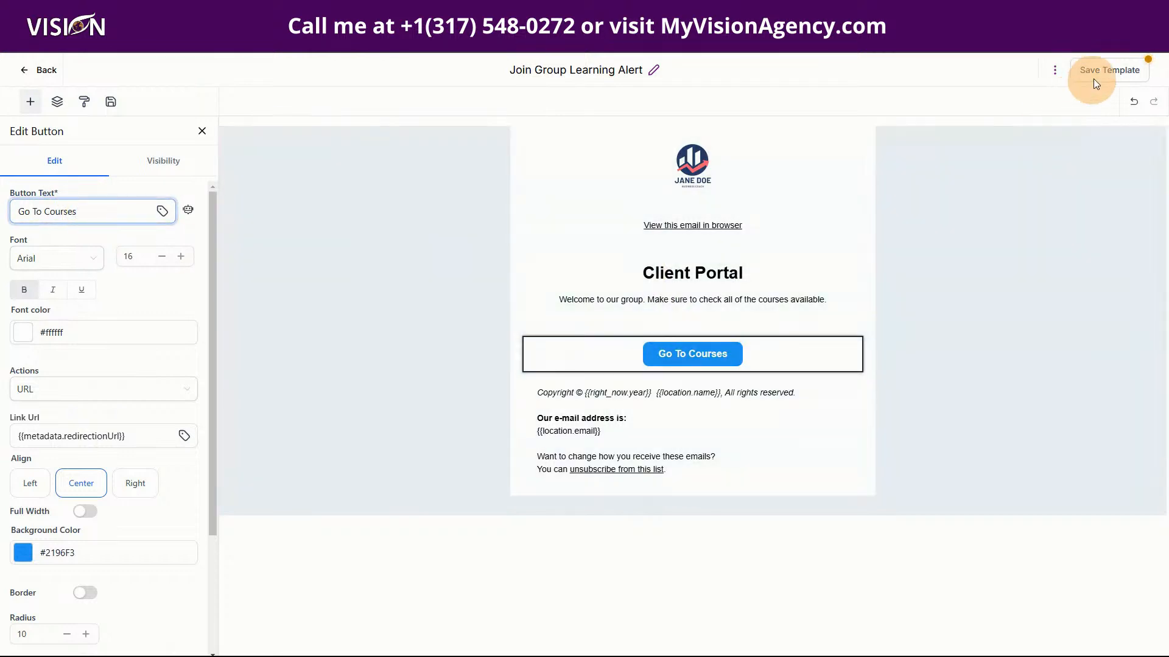
{"action": "left_click", "coordinate": [1109, 70]}
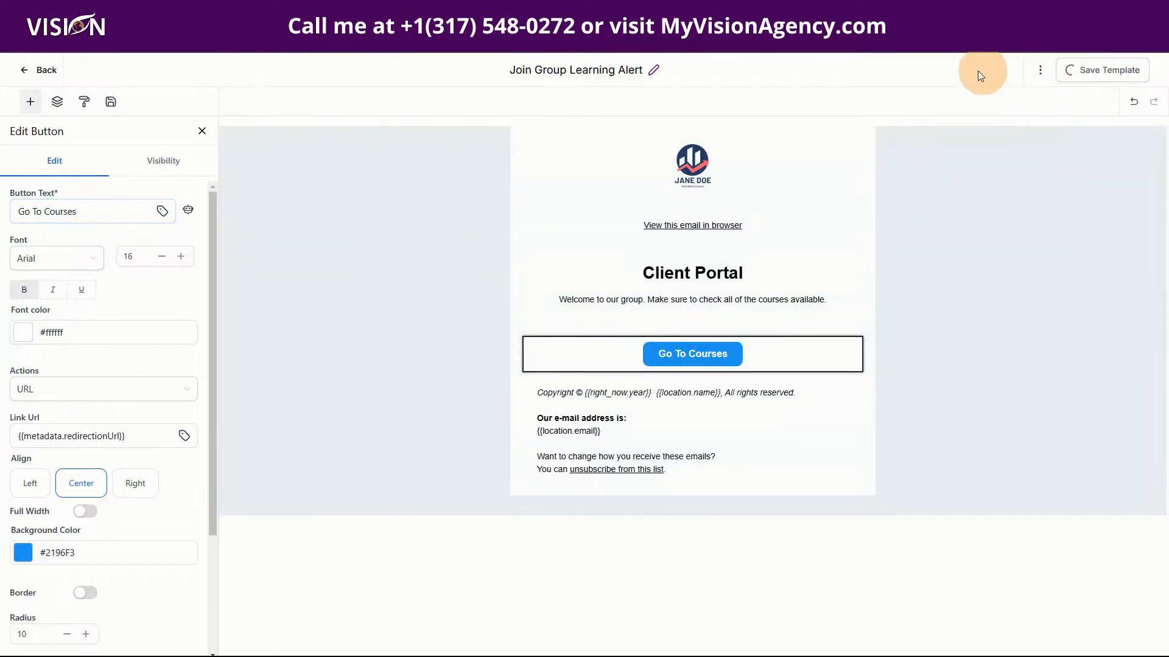
{"action": "left_click", "coordinate": [1138, 76]}
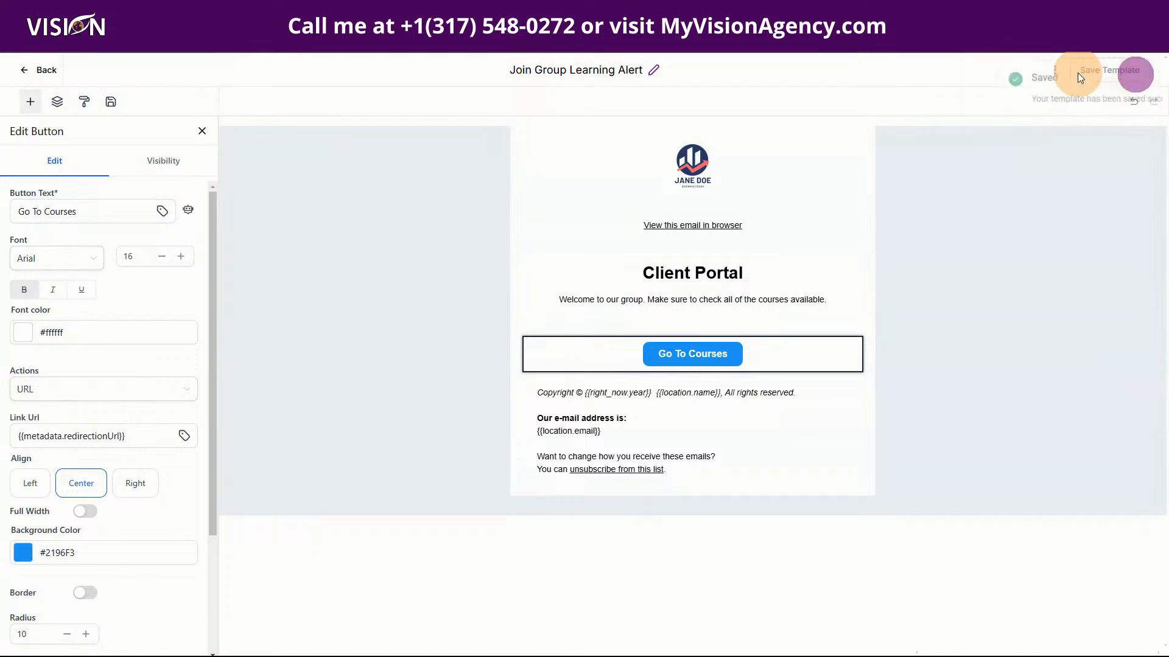
In the template settings, replace the email subject with "Check out the courses inside our group.".
{"action": "left_click", "coordinate": [1055, 70]}
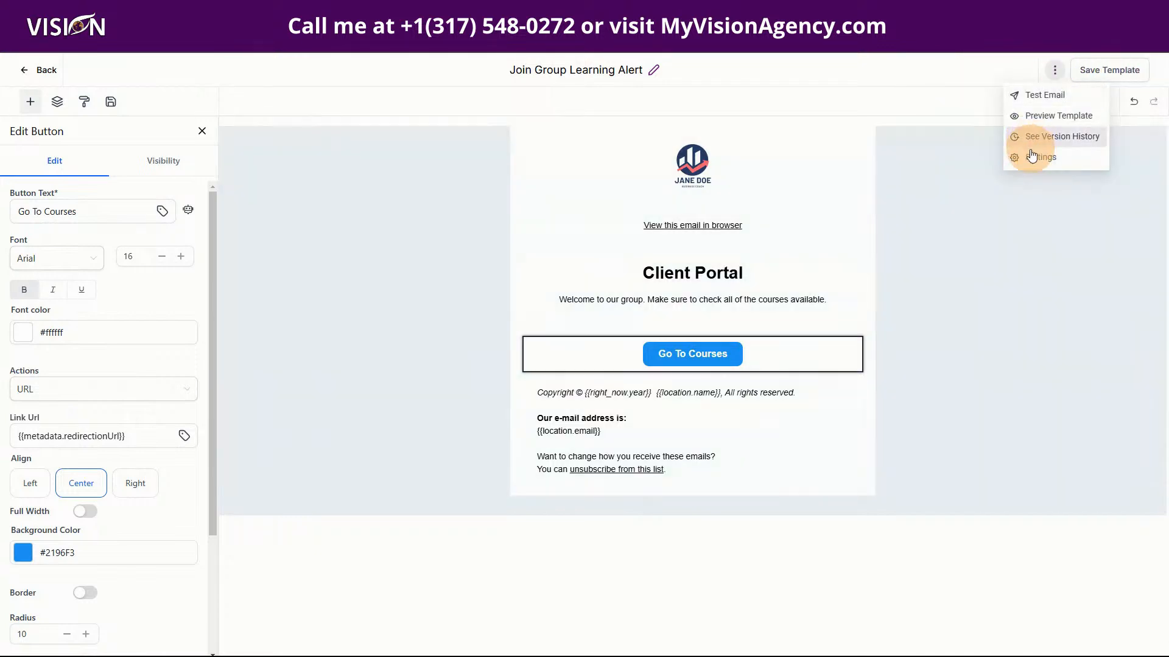
{"action": "left_click", "coordinate": [1033, 153]}
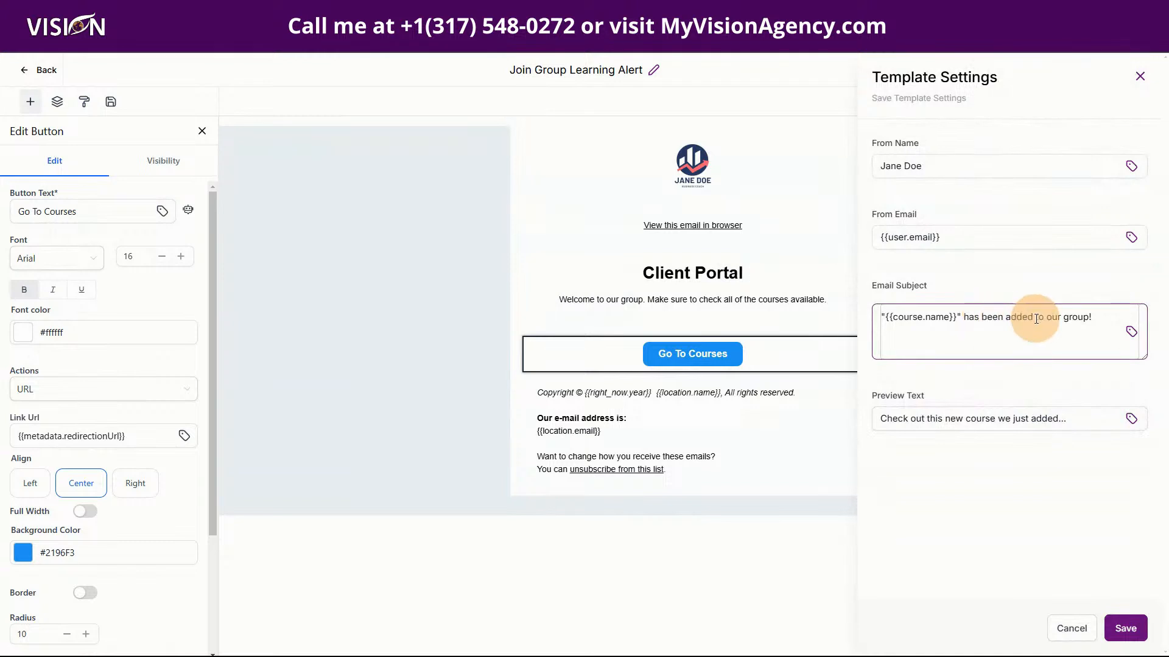
{"action": "triple_click", "coordinate": [1109, 316]}
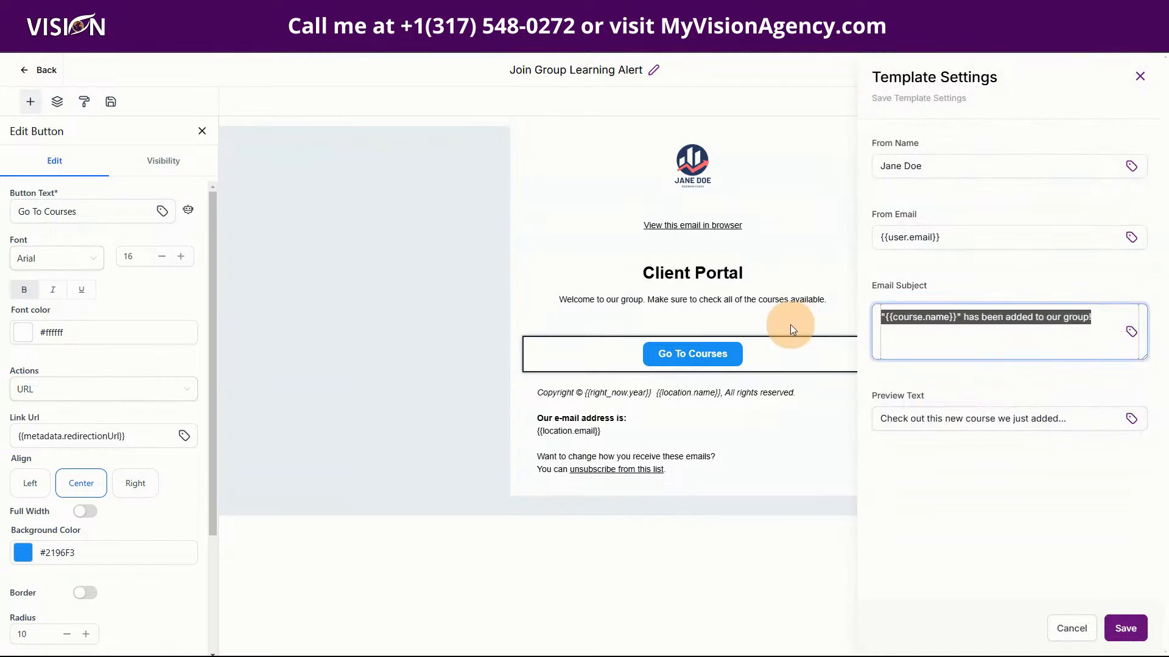
{"action": "type", "text": "Check out tyhe4"}
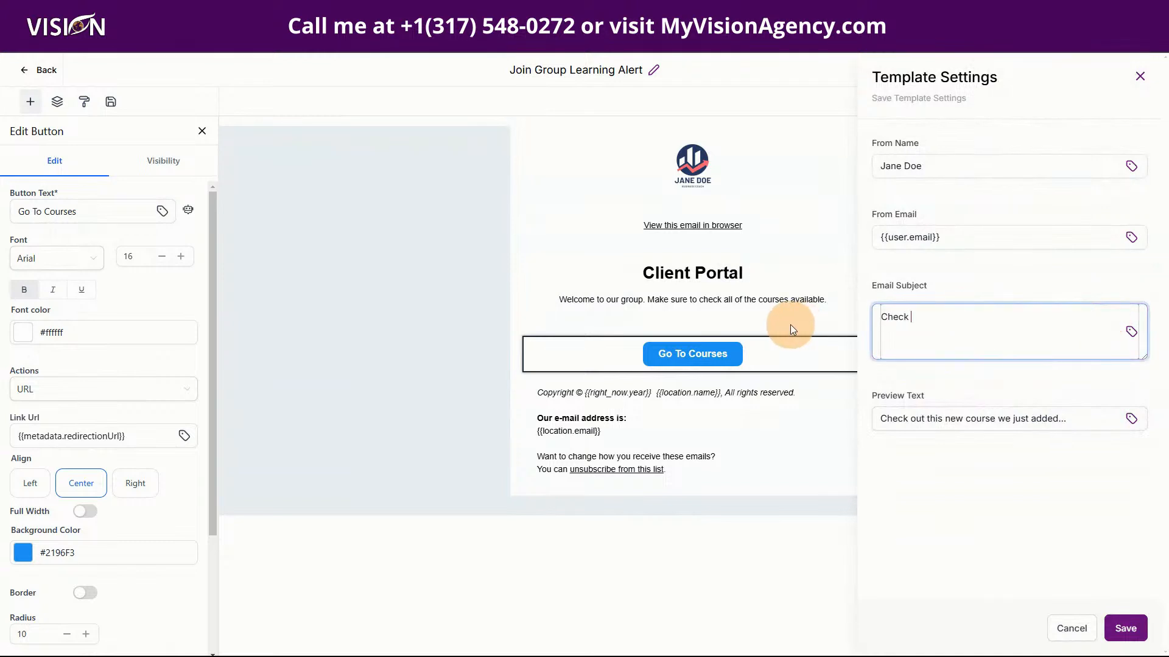
{"action": "key", "text": "BackSpace"}
{"action": "key", "text": "BackSpace"}
{"action": "key", "text": "BackSpace"}
{"action": "key", "text": "BackSpace"}
{"action": "key", "text": "BackSpace"}
{"action": "type", "text": "he courses inside our group."}
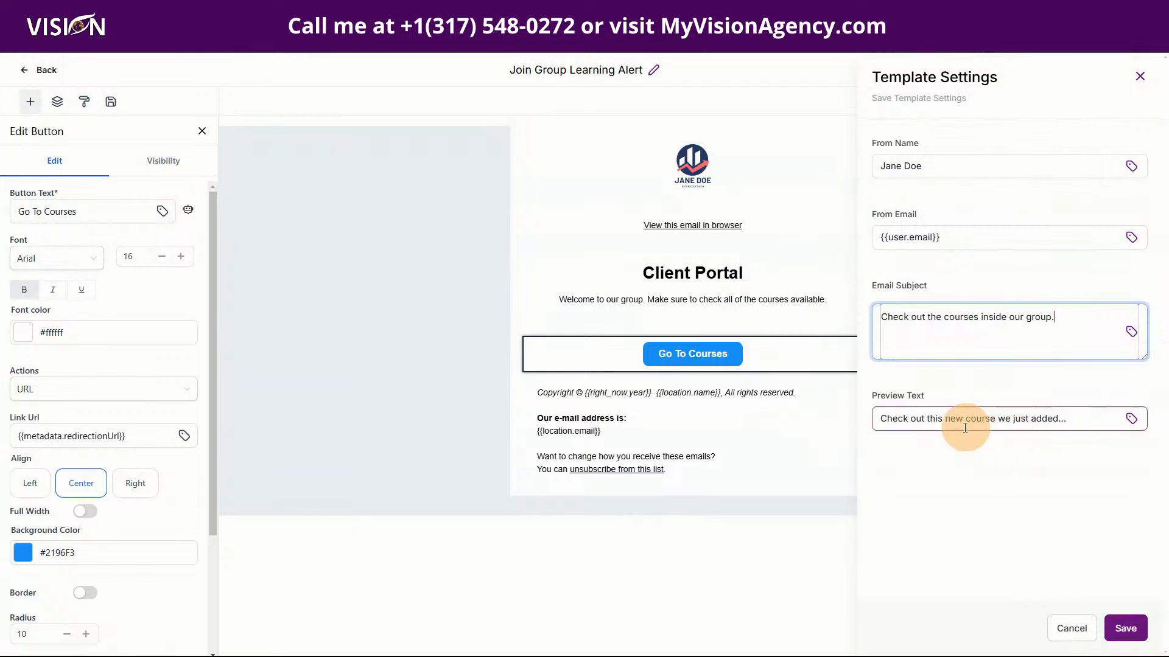
Change the preview text to "Check out these courses ..." and save the template settings.
{"action": "left_click_drag", "start_coordinate": [964, 420], "coordinate": [934, 420]}
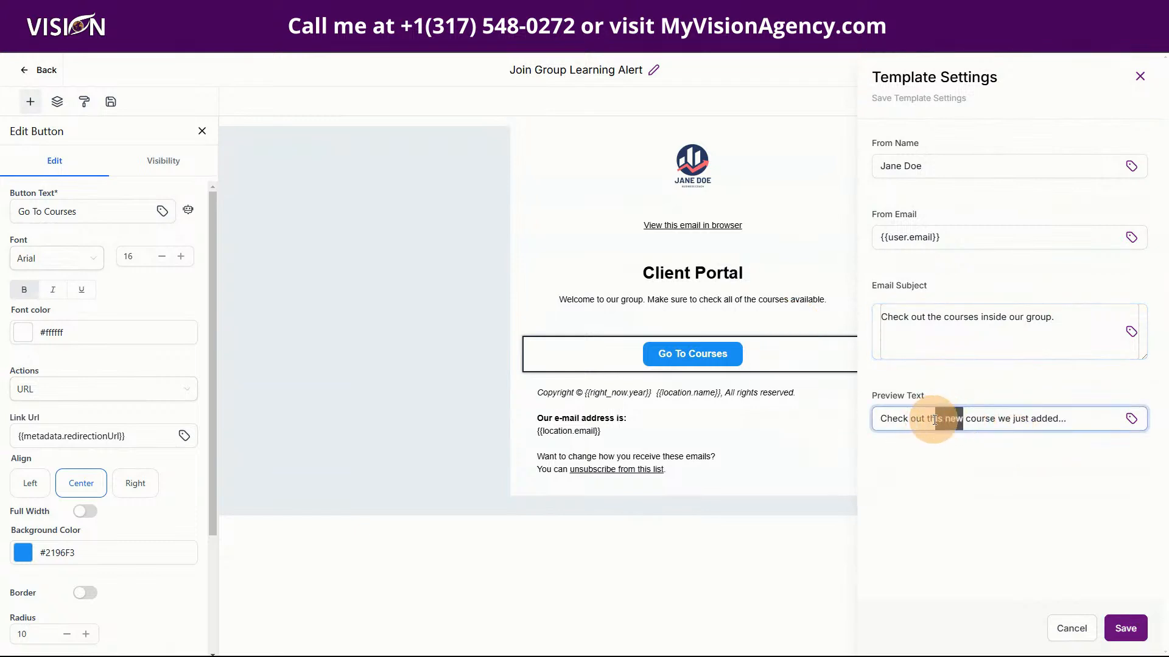
{"action": "type", "text": "ese"}
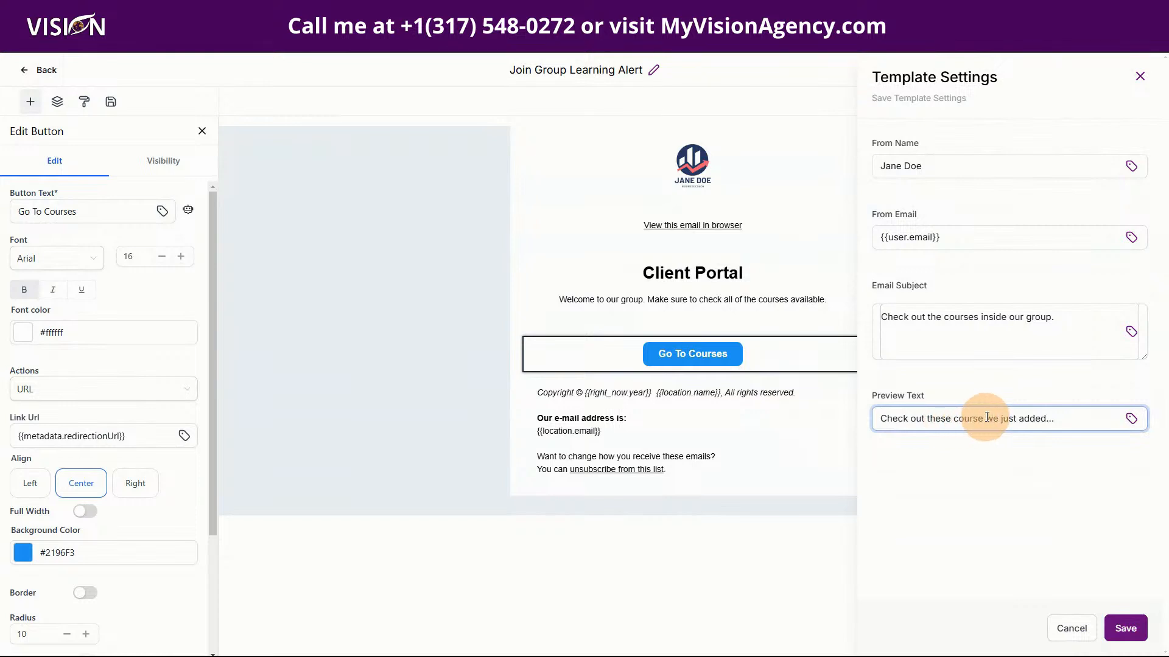
{"action": "type", "text": "s"}
{"action": "left_click_drag", "start_coordinate": [991, 419], "coordinate": [1086, 415]}
{"action": "key", "text": "BackSpace"}
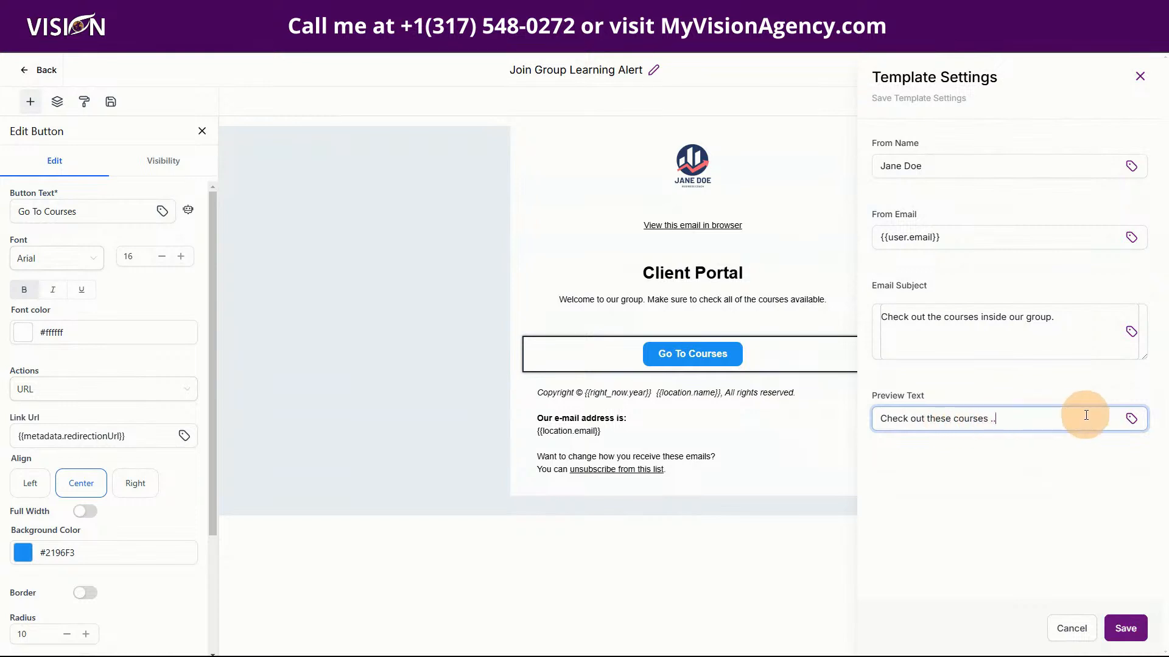
{"action": "left_click", "coordinate": [1125, 628]}
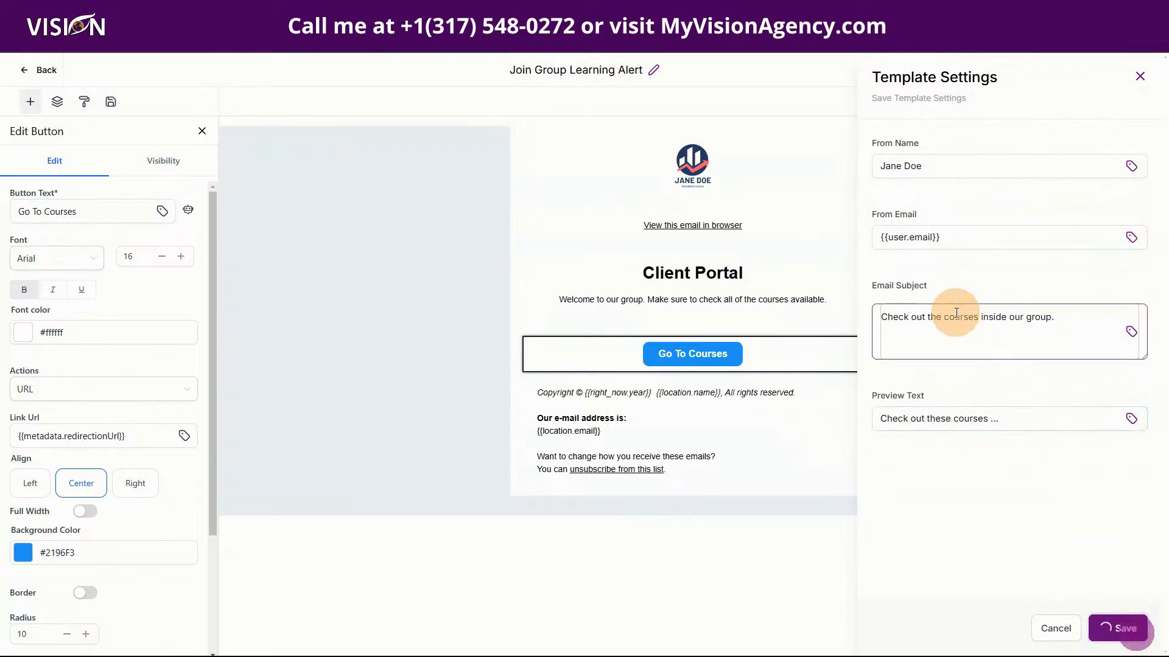
{"action": "left_click", "coordinate": [1147, 77]}
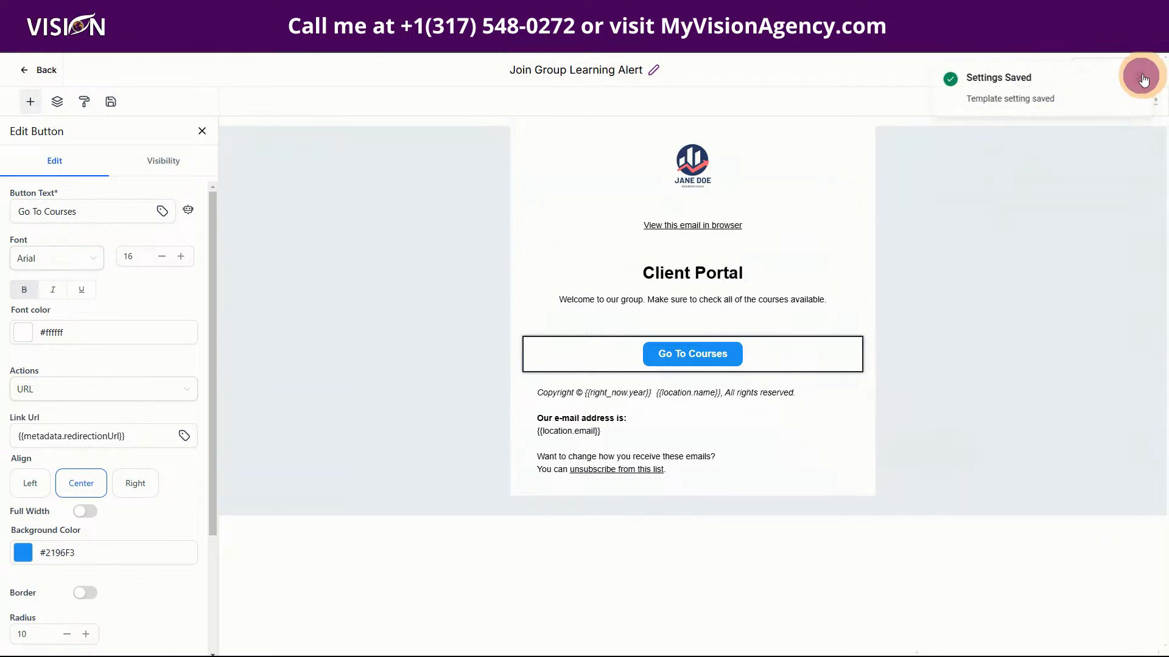
Check the Member Role Upgrade notification in the email settings and clone the "Join Group Learning Alert" template as "Member Role Upgrade".
{"action": "left_click", "coordinate": [554, 186]}
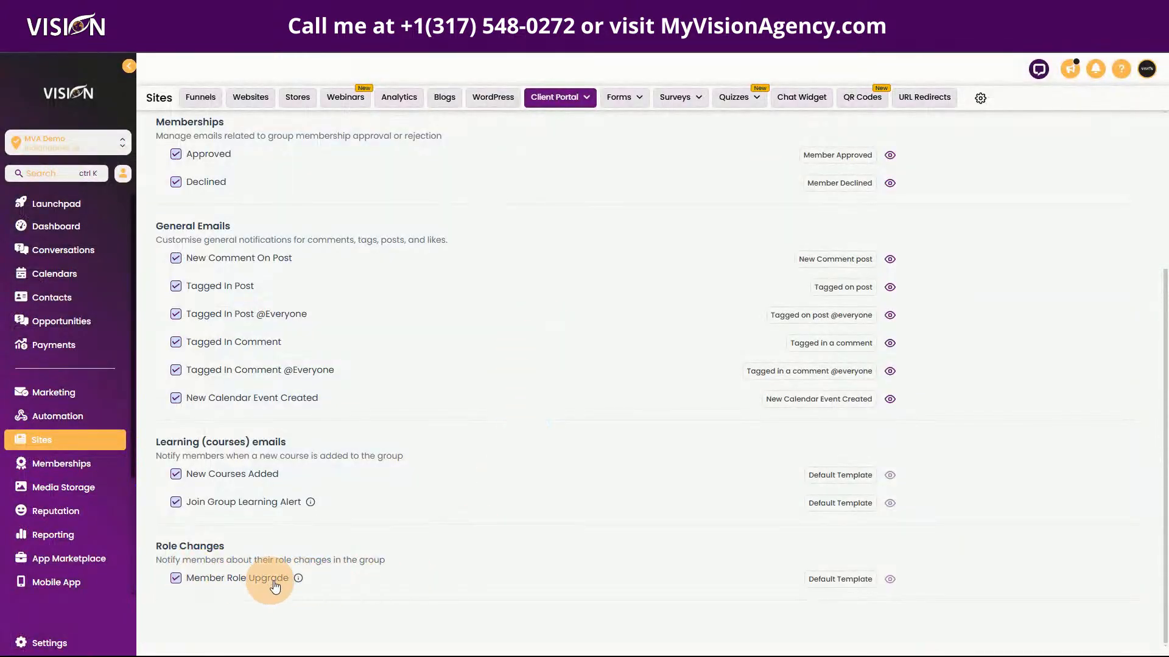
{"action": "mouse_move", "coordinate": [297, 578]}
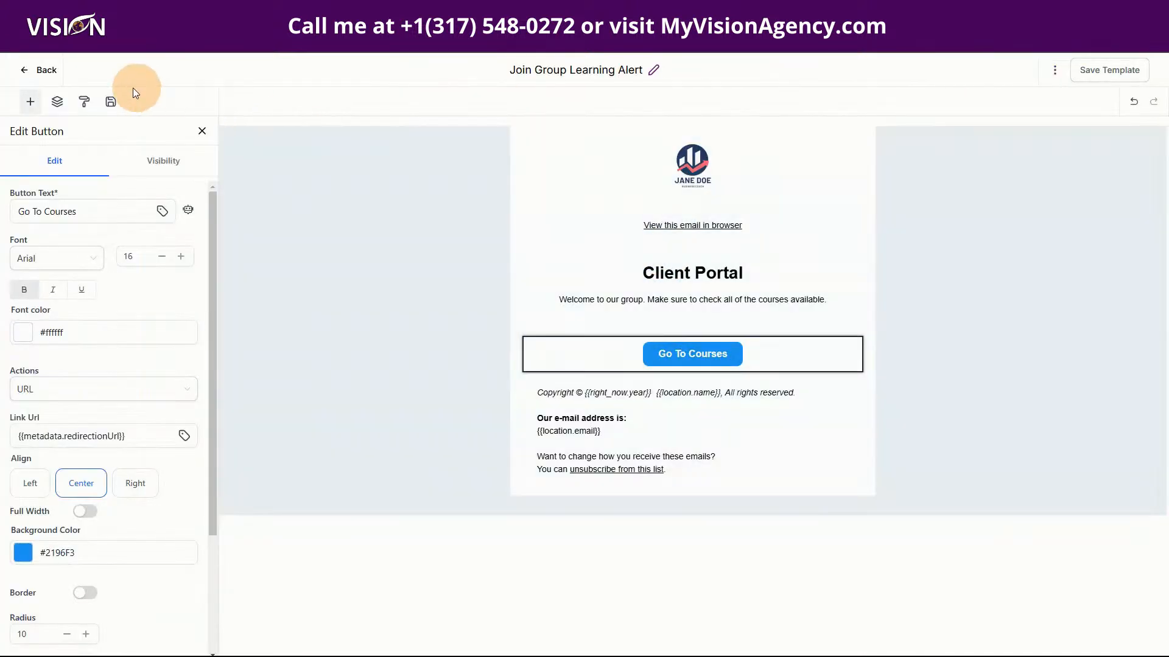
{"action": "left_click", "coordinate": [41, 70]}
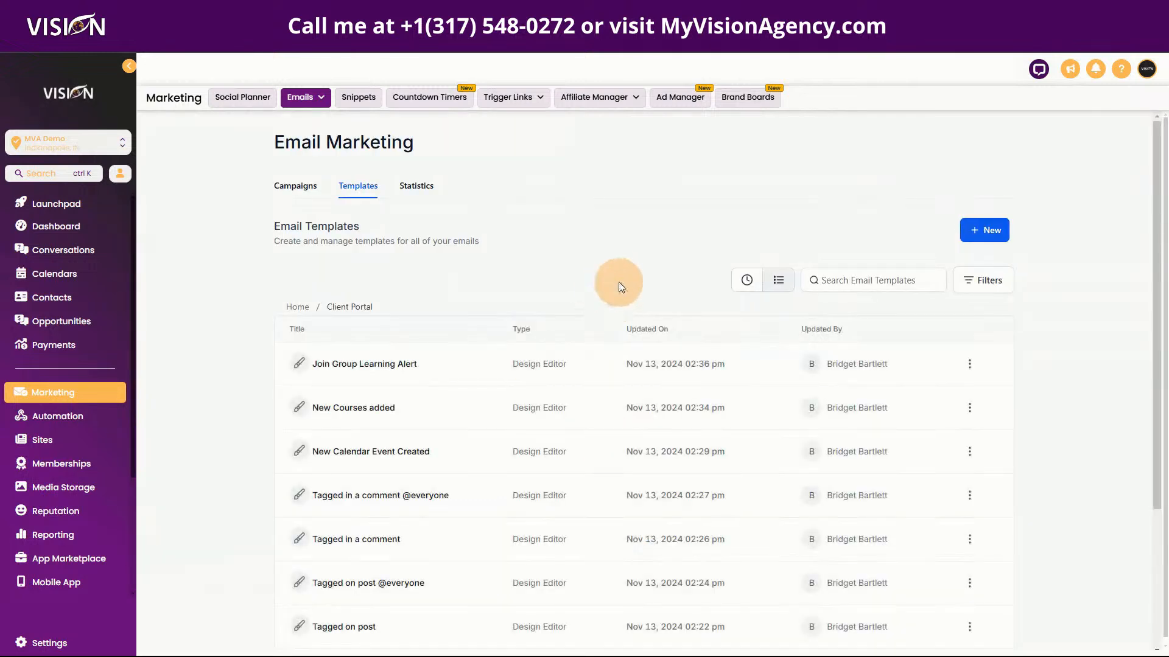
{"action": "scroll", "coordinate": [1029, 334], "scroll_direction": "down", "scroll_amount": 3}
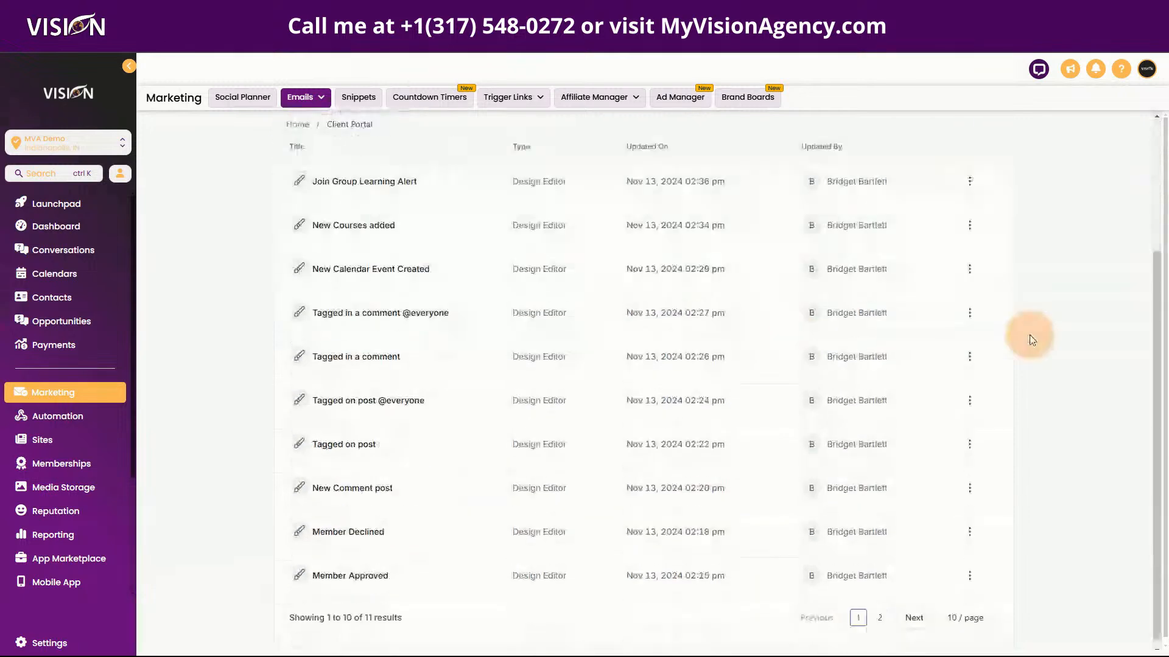
{"action": "left_click", "coordinate": [969, 181]}
{"action": "left_click", "coordinate": [936, 229]}
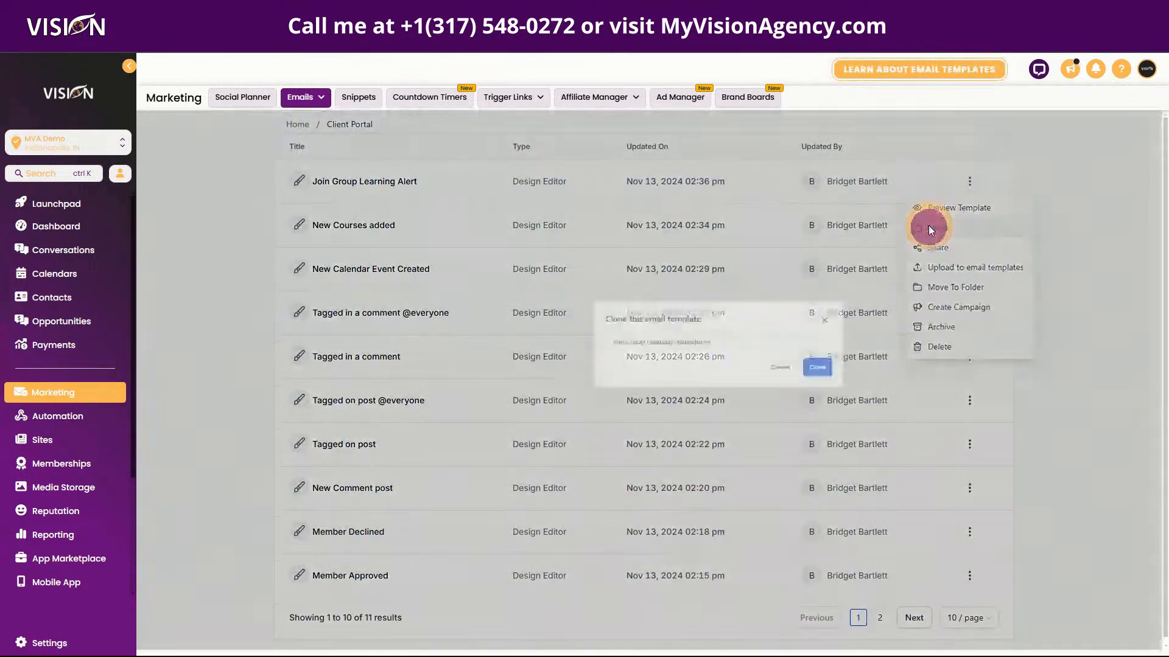
{"action": "left_click_drag", "start_coordinate": [708, 381], "coordinate": [432, 381]}
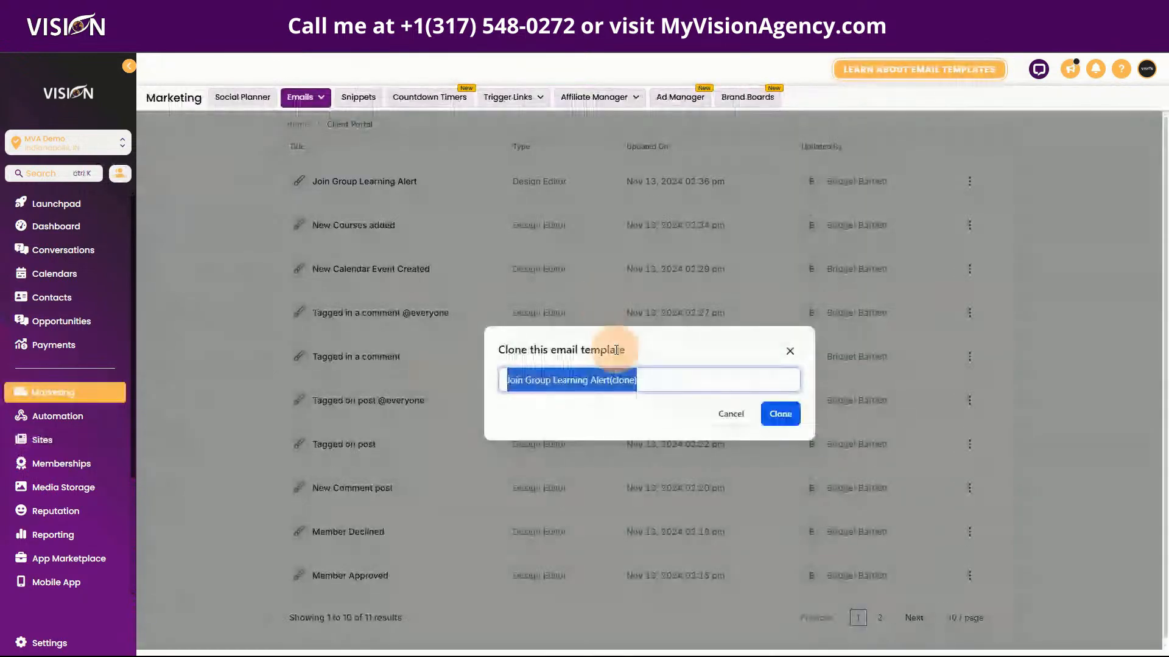
{"action": "type", "text": "Member Role Upgrade"}
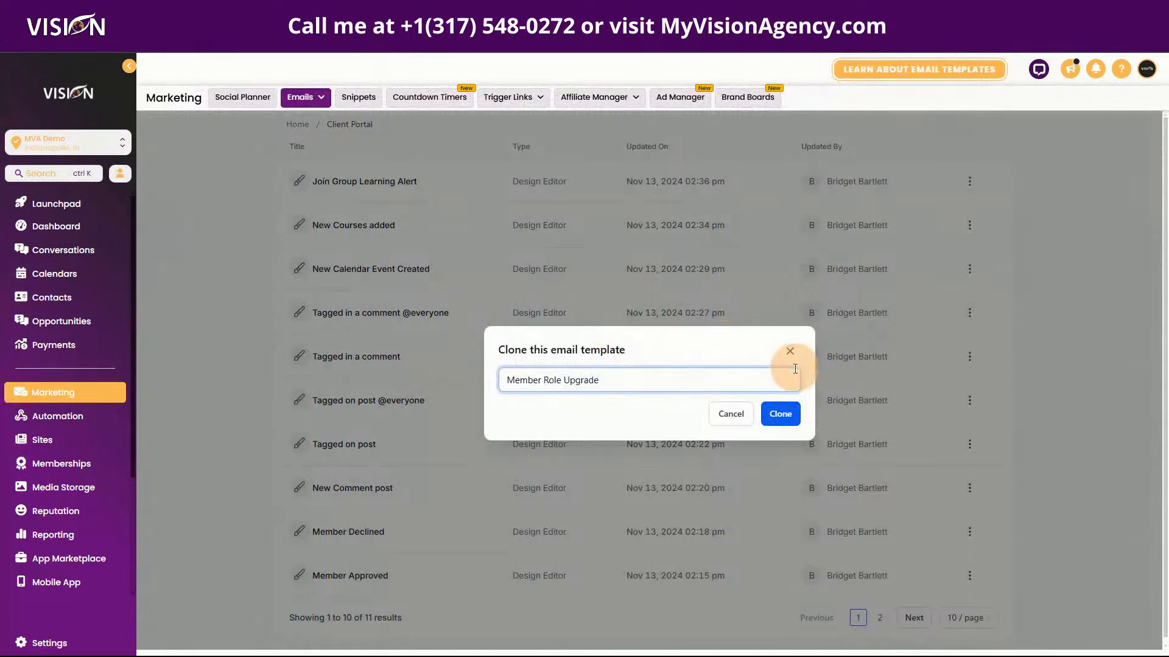
{"action": "left_click", "coordinate": [779, 414]}
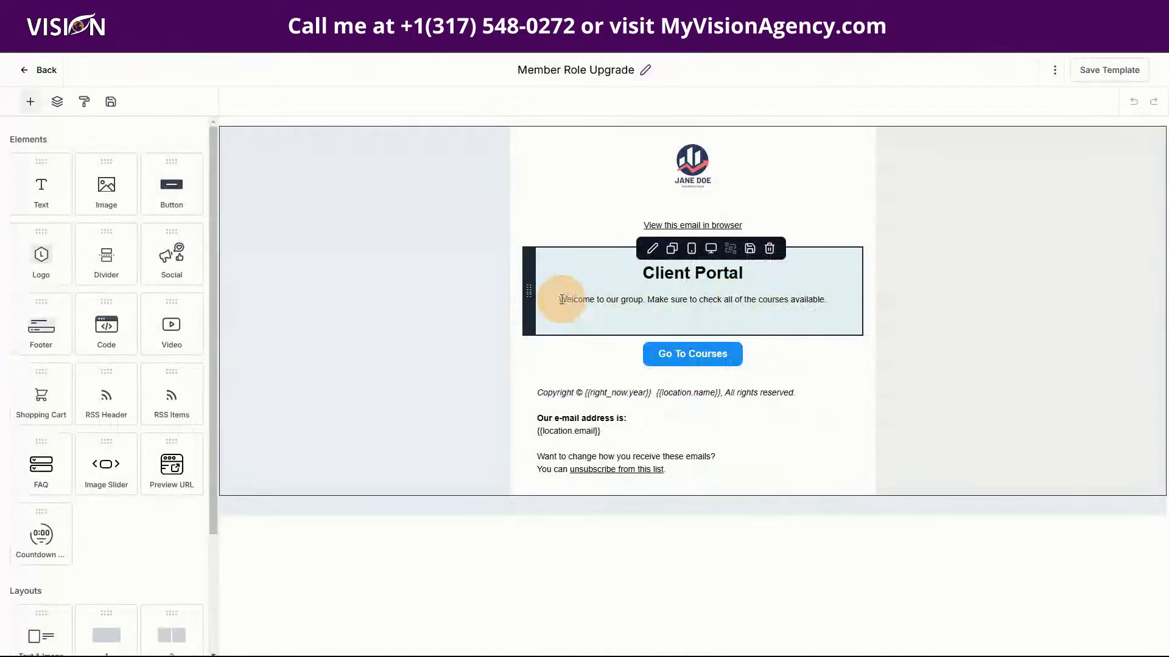
Replace the email's body sentence with "You have been upgraded" followed by the Client Portal Communities "Role" custom value.
{"action": "left_click_drag", "start_coordinate": [559, 299], "coordinate": [864, 298]}
{"action": "type", "text": "You h"}
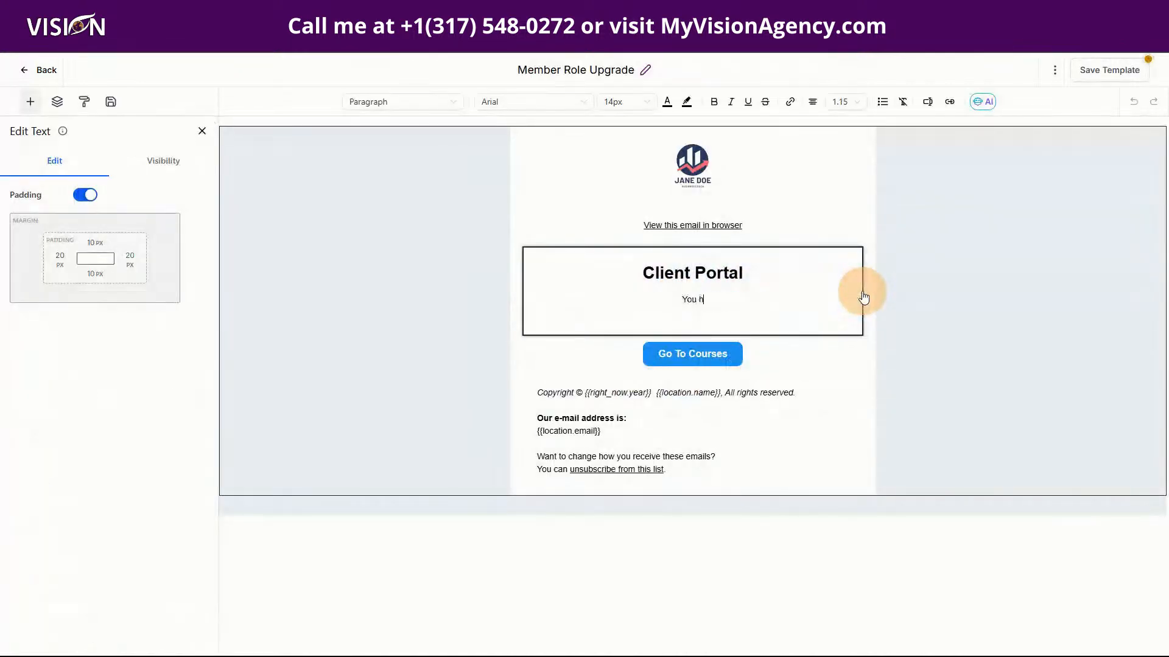
{"action": "type", "text": "ave been upgraded"}
{"action": "left_click", "coordinate": [927, 102]}
{"action": "scroll", "coordinate": [918, 335], "scroll_direction": "down", "scroll_amount": 1}
{"action": "scroll", "coordinate": [915, 331], "scroll_direction": "down", "scroll_amount": 5}
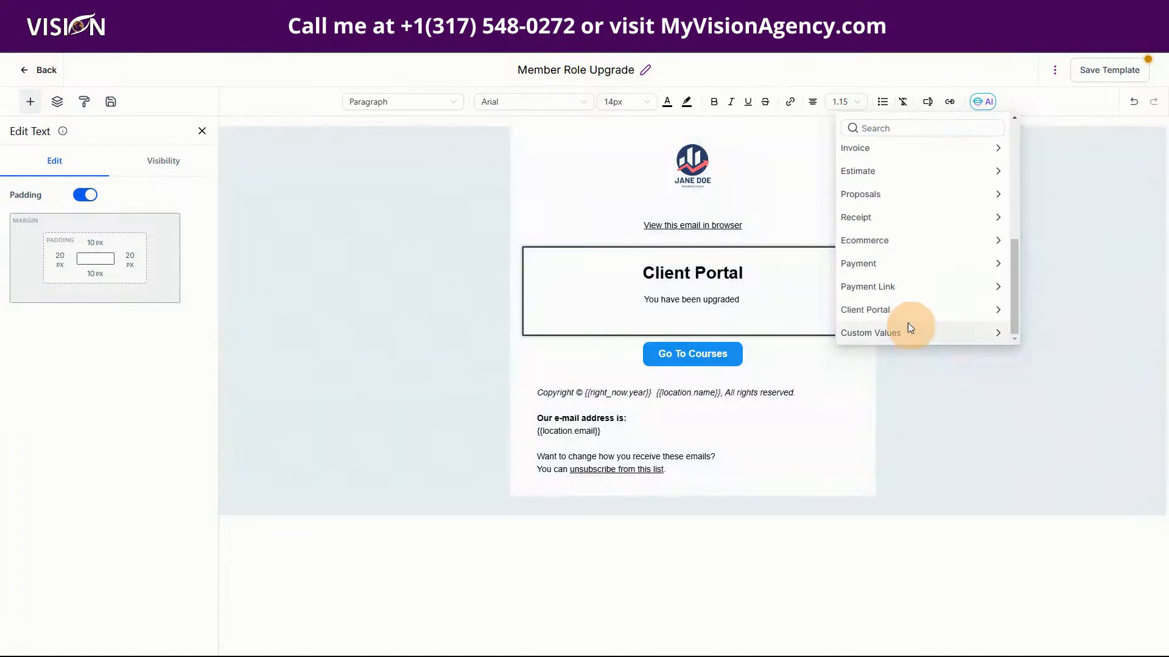
{"action": "left_click", "coordinate": [897, 308]}
{"action": "left_click", "coordinate": [869, 182]}
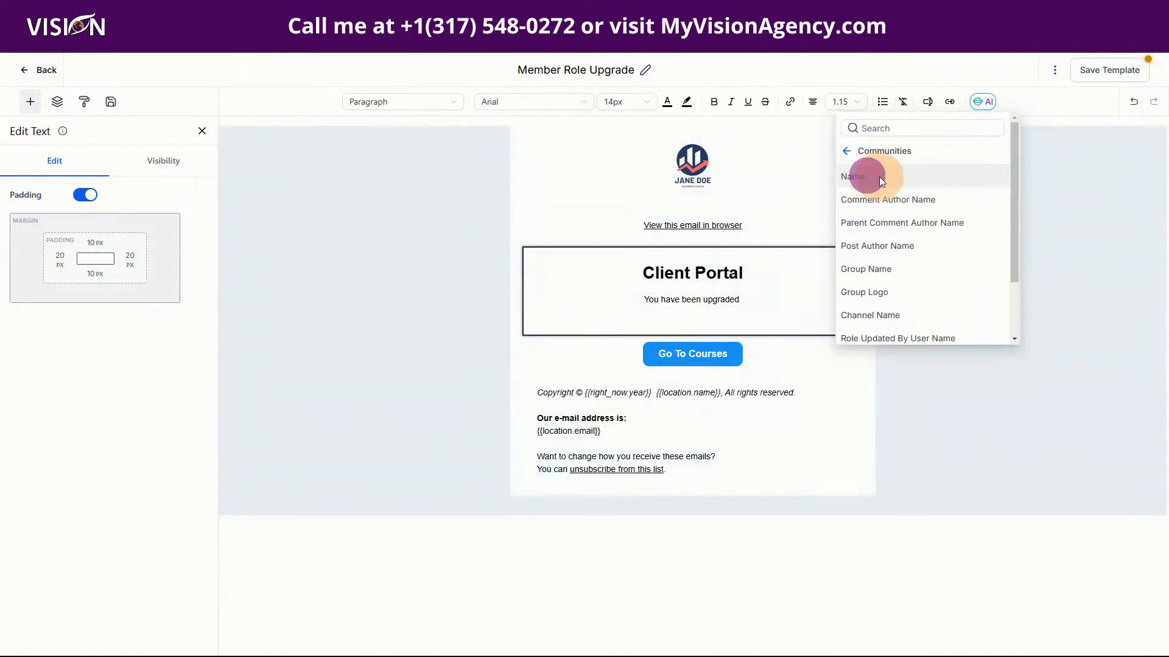
{"action": "scroll", "coordinate": [921, 319], "scroll_direction": "down", "scroll_amount": 1}
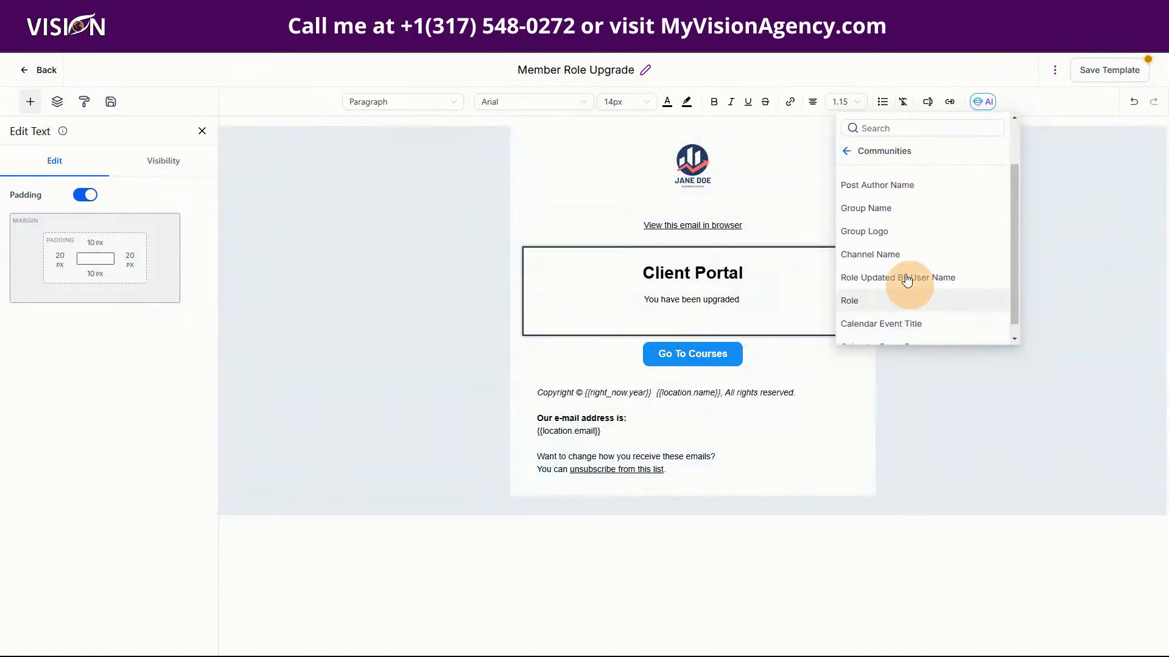
{"action": "left_click", "coordinate": [854, 308]}
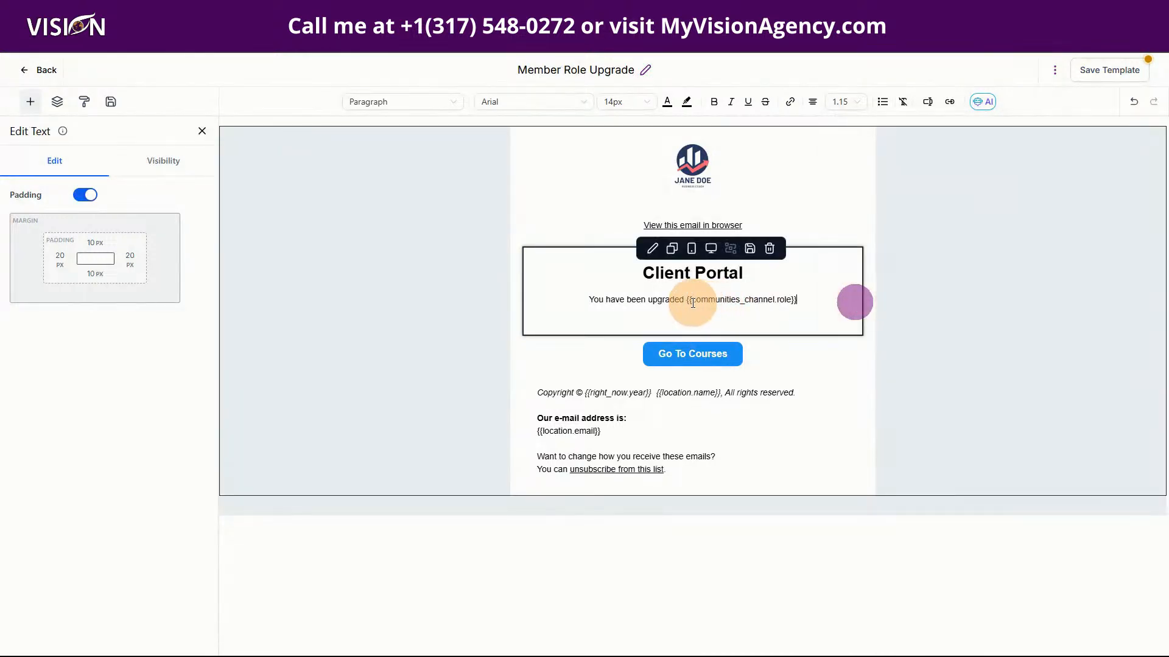
Insert "to" before the role value, and add "by" with the Communities "Role Updated By User Name" custom value after it.
{"action": "left_click", "coordinate": [682, 300]}
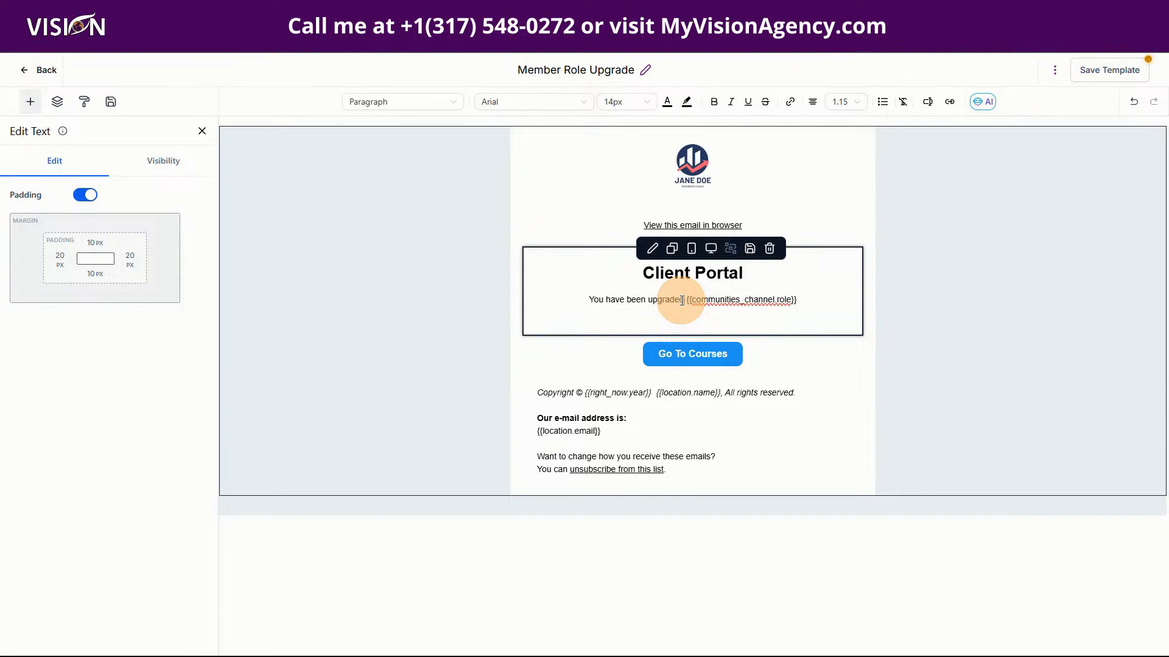
{"action": "type", "text": "to"}
{"action": "left_click", "coordinate": [811, 299]}
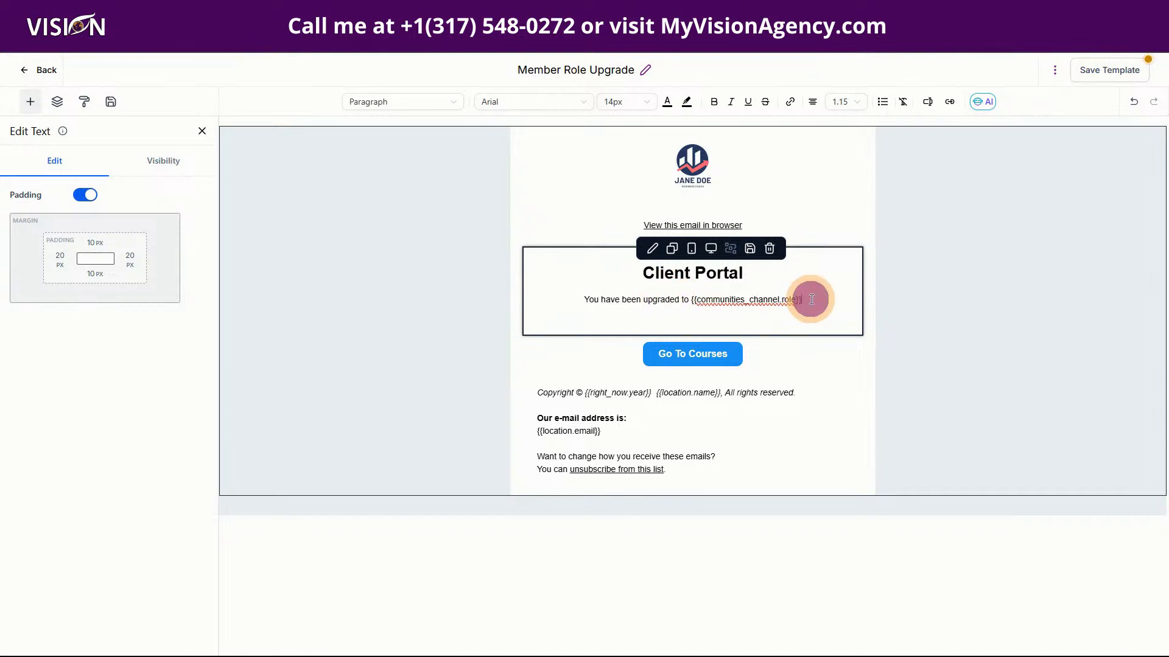
{"action": "type", "text": "by"}
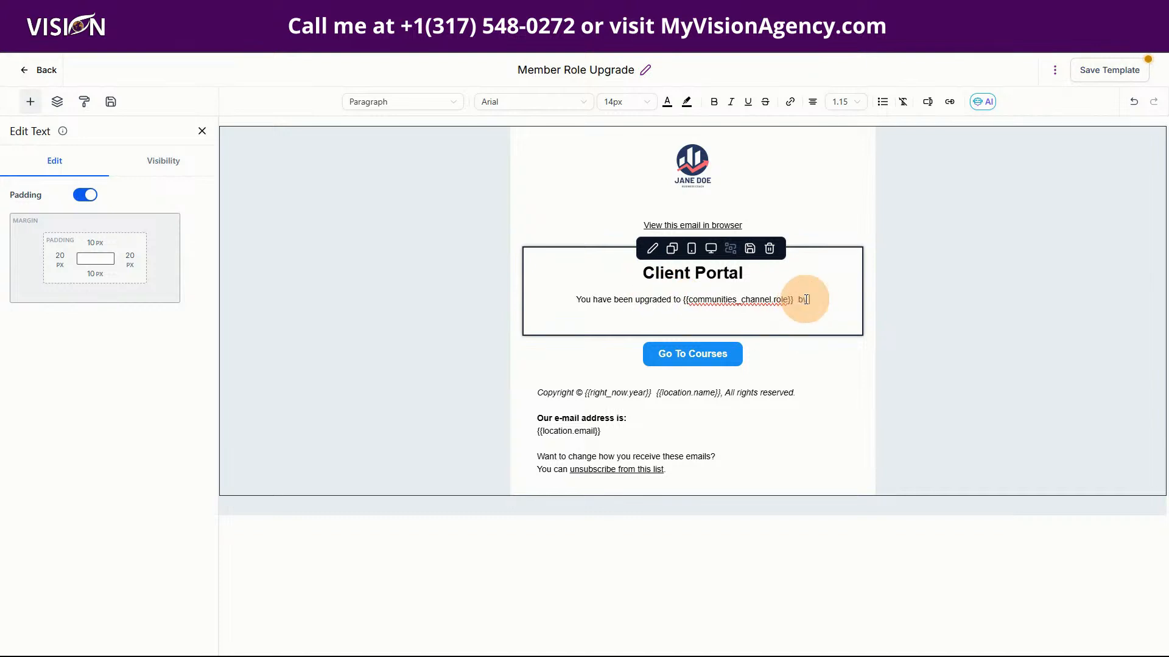
{"action": "left_click", "coordinate": [928, 101]}
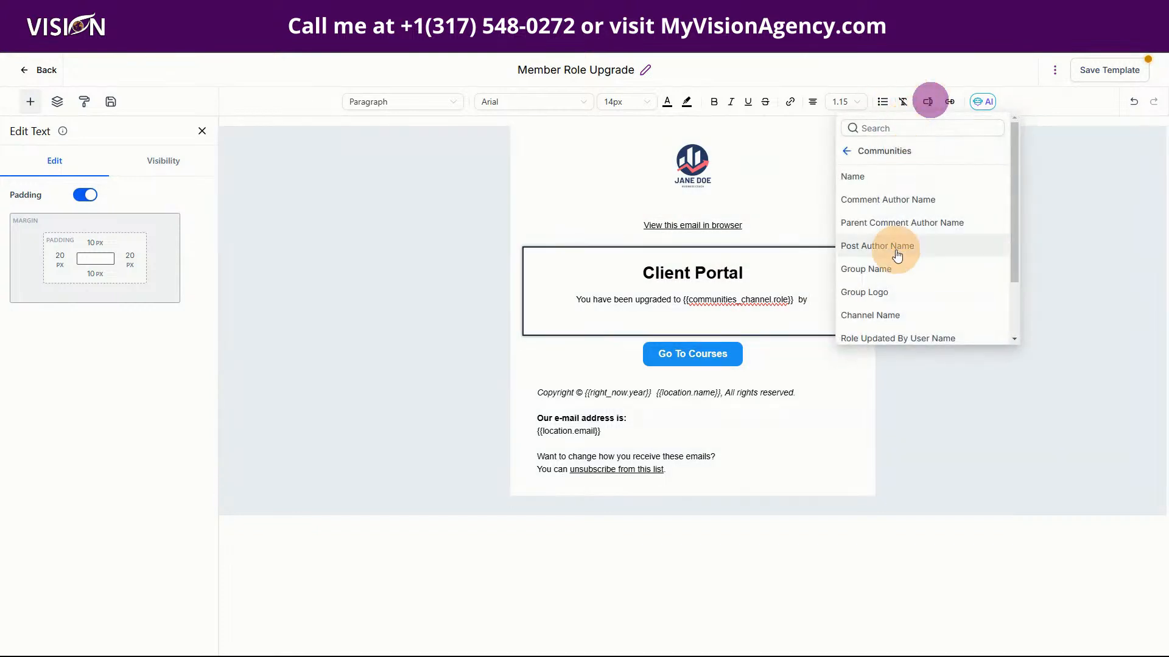
{"action": "scroll", "coordinate": [883, 293], "scroll_direction": "down", "scroll_amount": 2}
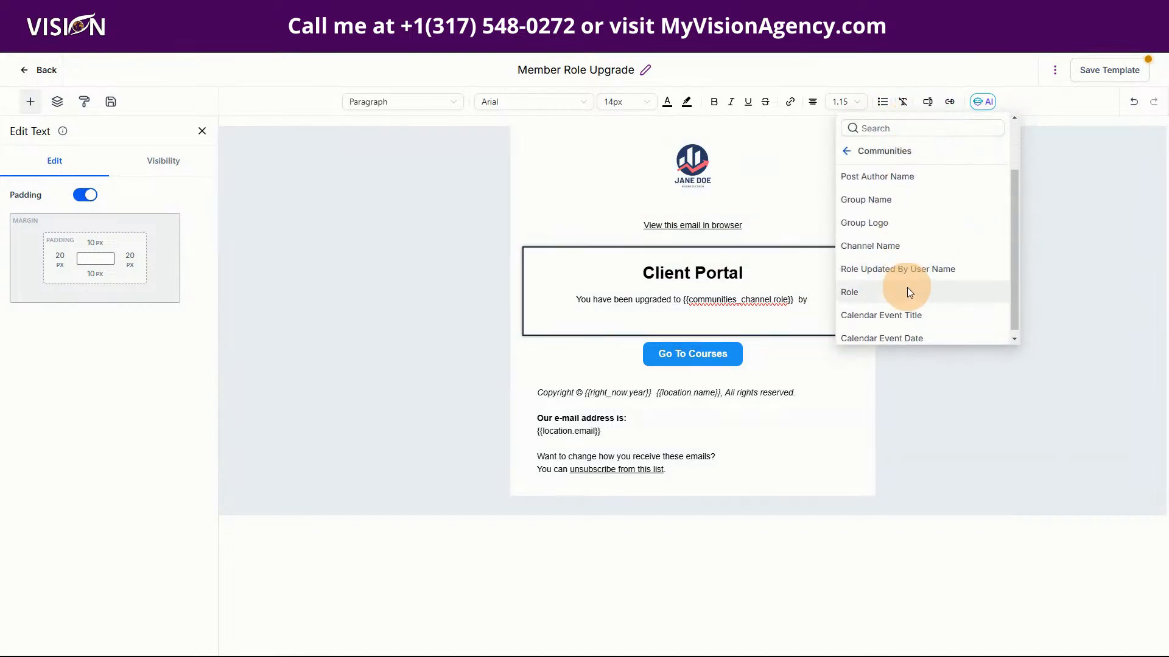
{"action": "left_click", "coordinate": [861, 271]}
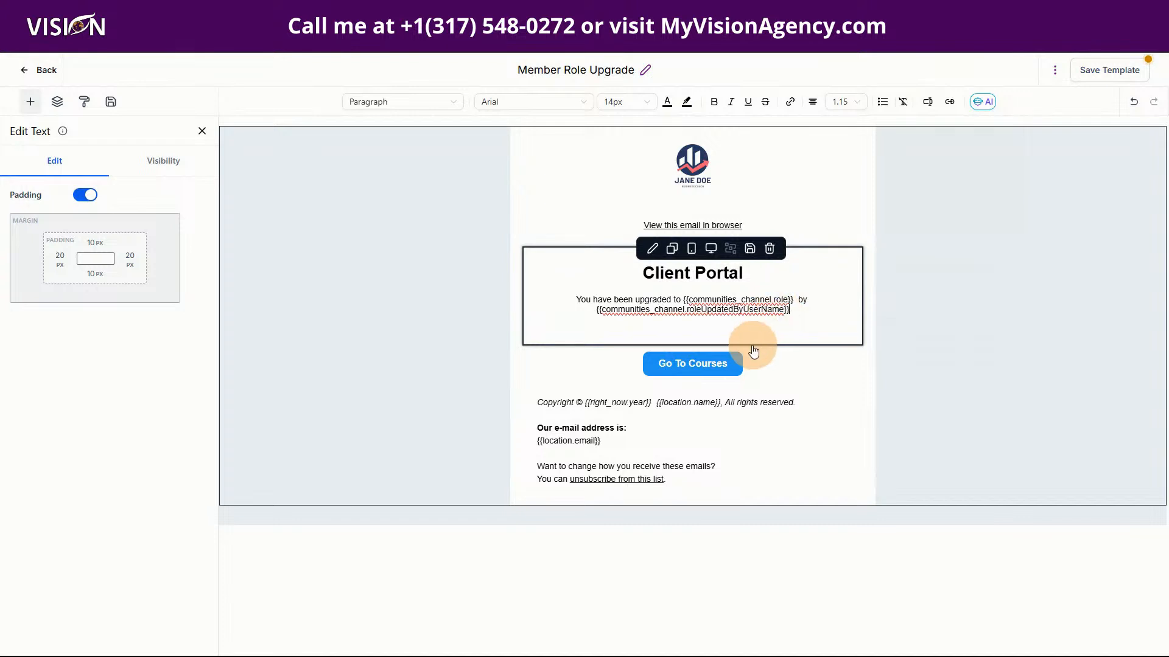
Change the email button's text to "Go To Group".
{"action": "left_click", "coordinate": [693, 364]}
{"action": "left_click", "coordinate": [692, 365]}
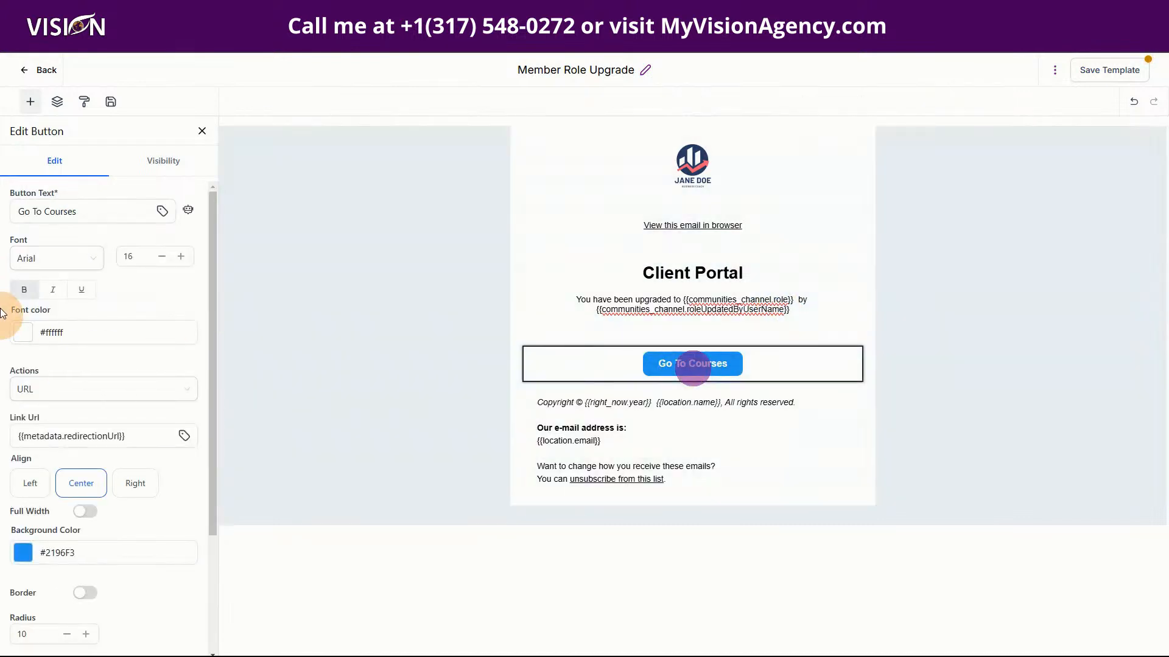
{"action": "left_click", "coordinate": [49, 214]}
{"action": "left_click_drag", "start_coordinate": [49, 211], "coordinate": [91, 211]}
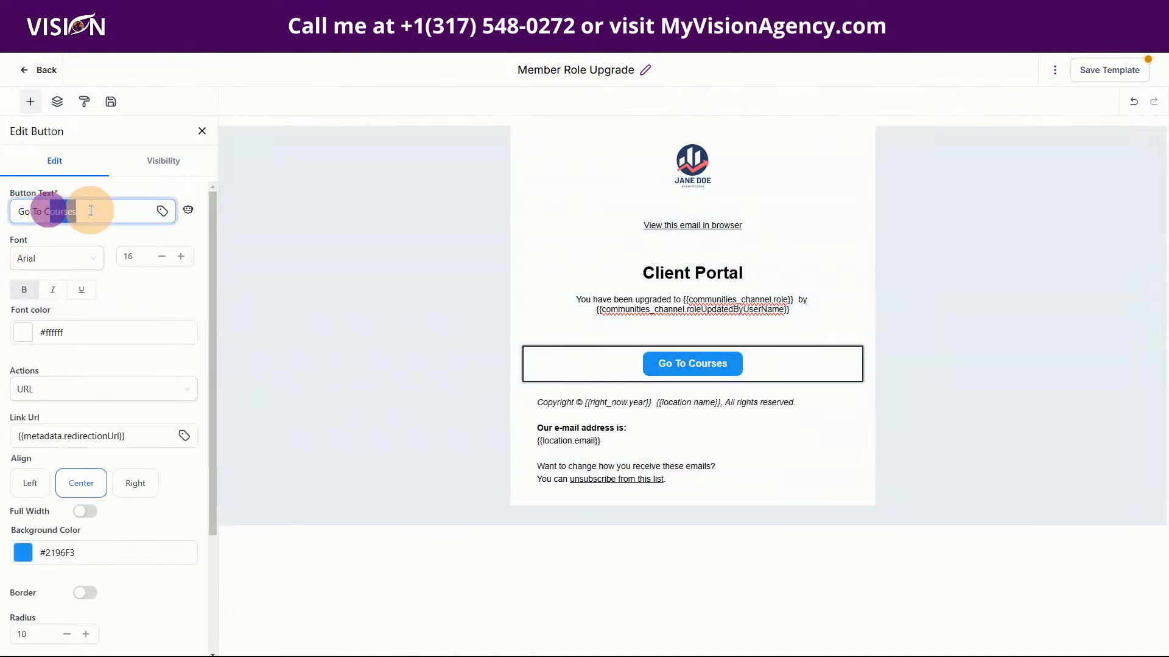
{"action": "key", "text": "BackSpace"}
{"action": "type", "text": "Group"}
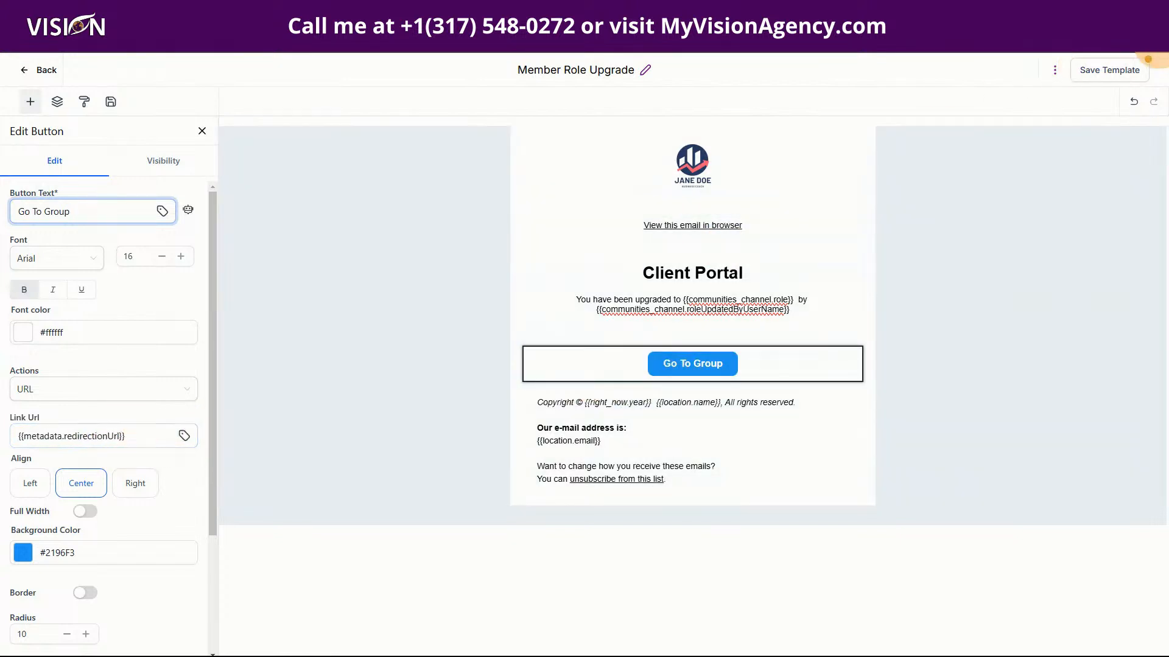
In the template settings, replace the email subject with "You have been upgraded".
{"action": "left_click", "coordinate": [1055, 69]}
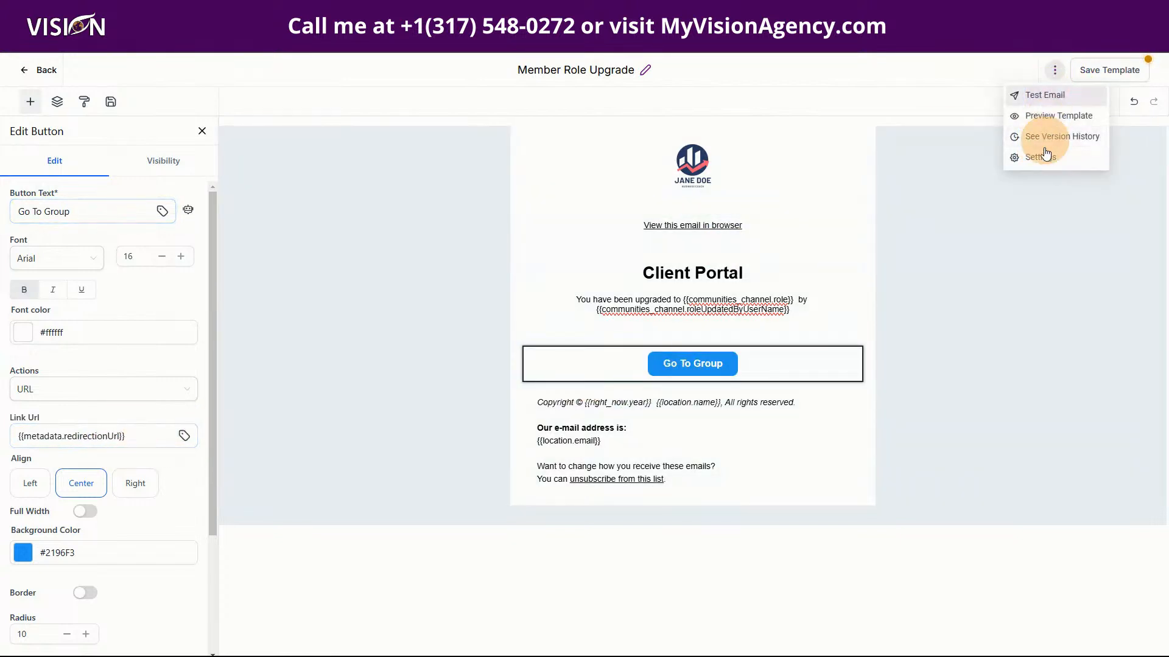
{"action": "left_click", "coordinate": [1059, 160]}
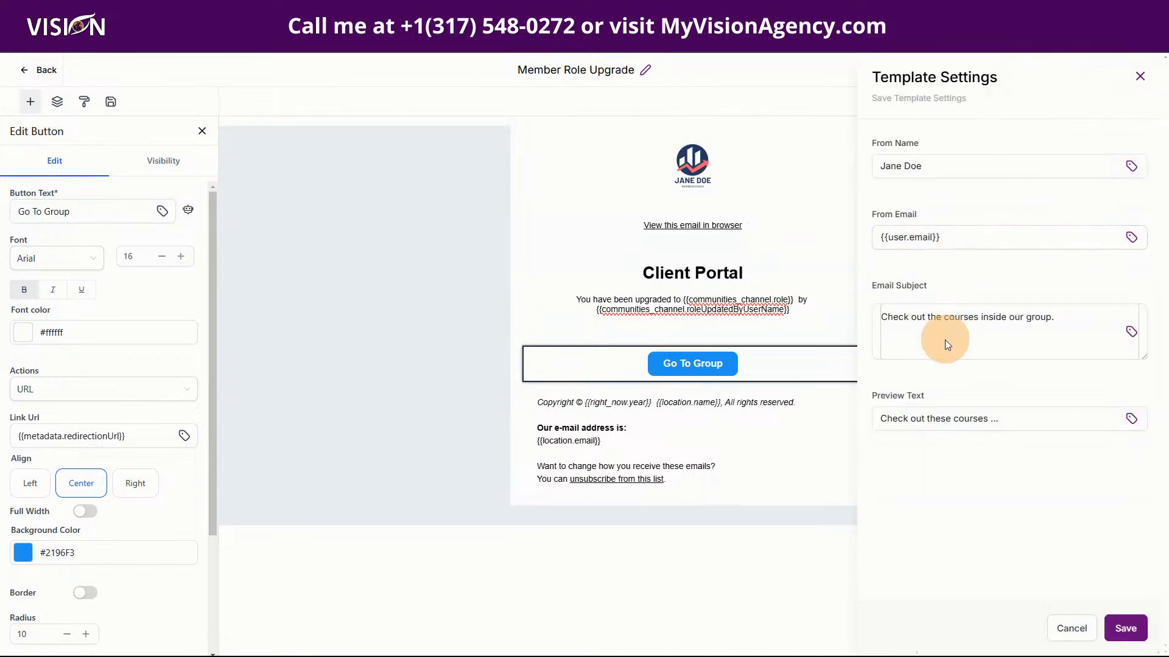
{"action": "left_click_drag", "start_coordinate": [1055, 315], "coordinate": [870, 326]}
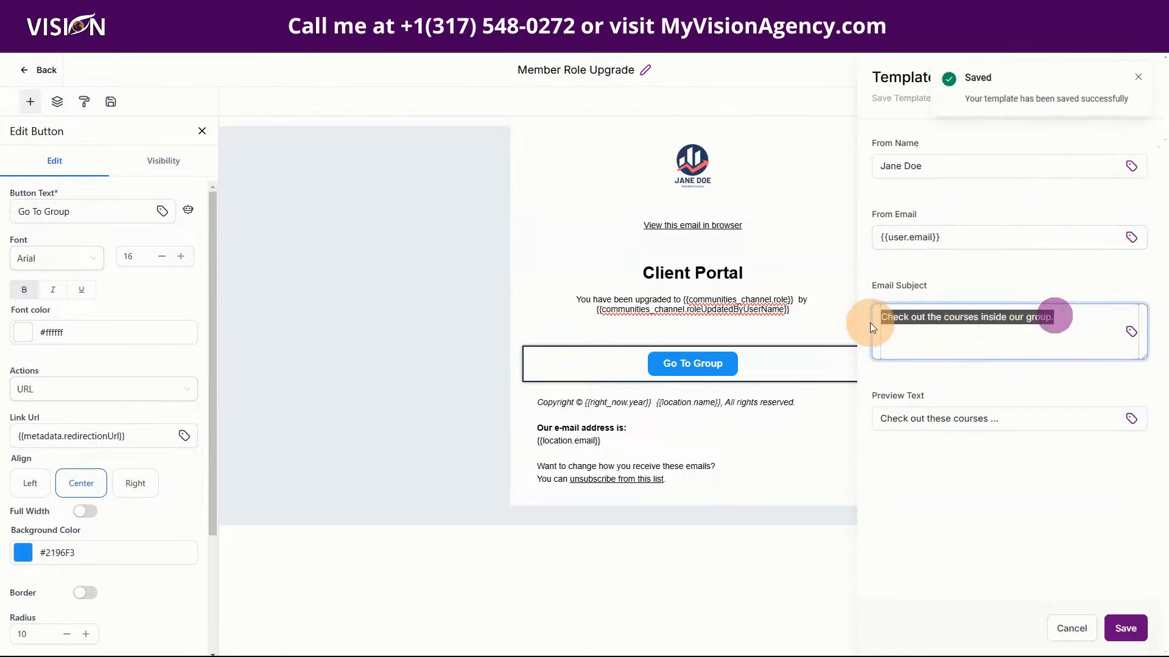
{"action": "type", "text": "You have be"}
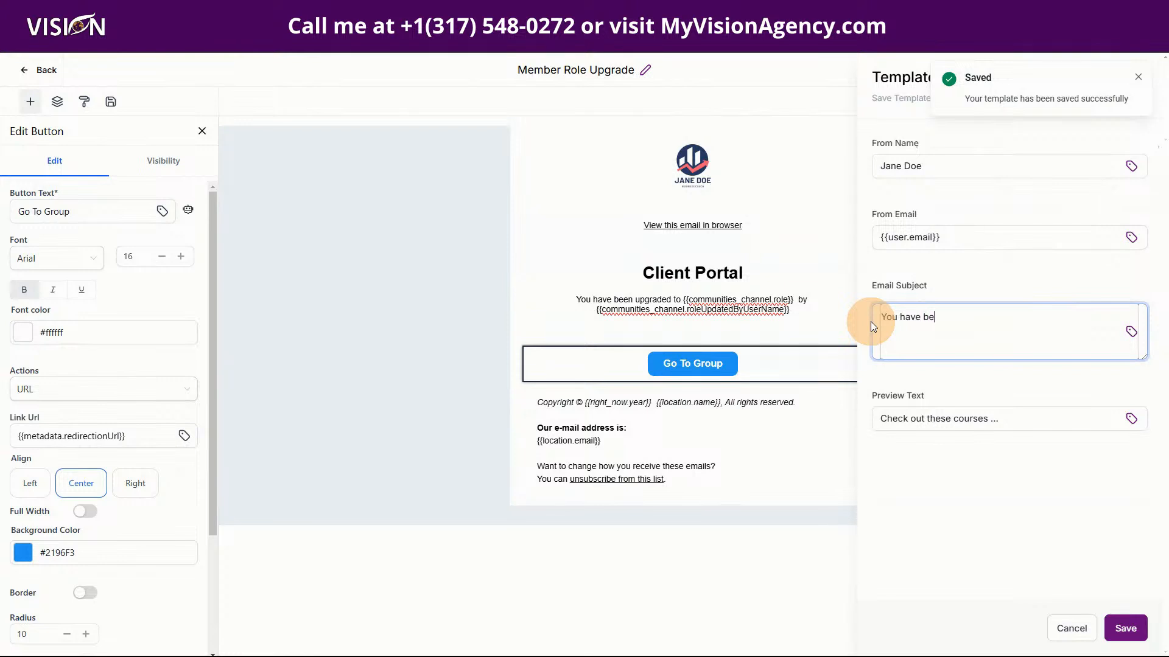
{"action": "type", "text": "en upgraded"}
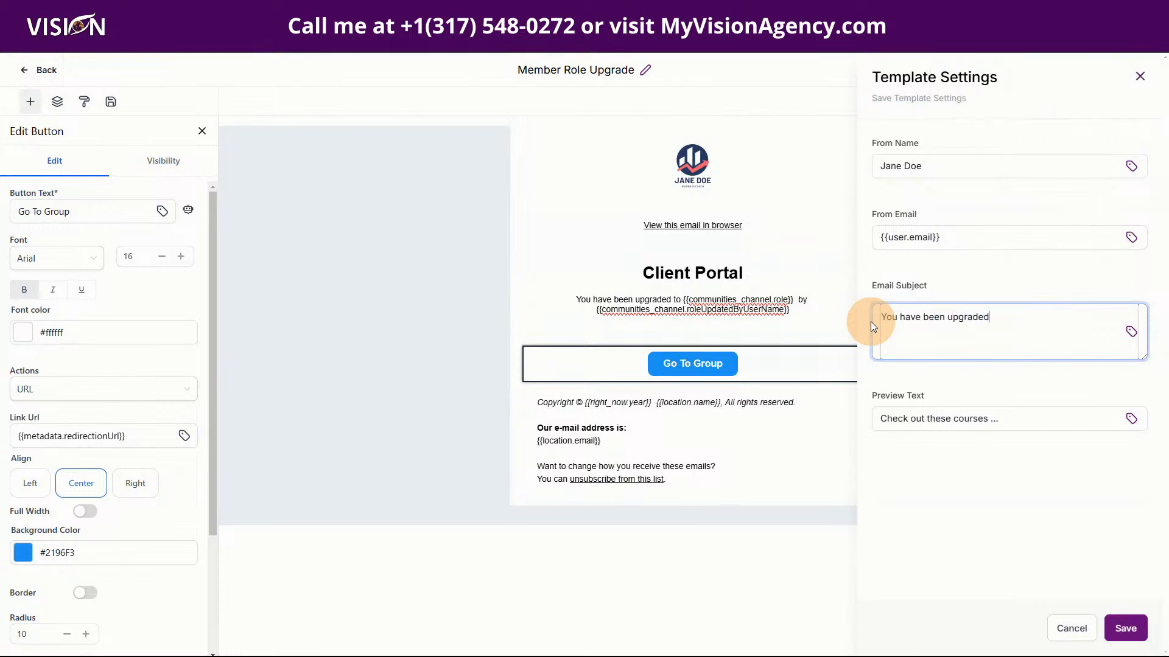
Replace the preview text with "You now have access as an" and insert the Client Portal Communities "Role" custom value.
{"action": "left_click_drag", "start_coordinate": [1013, 420], "coordinate": [877, 426]}
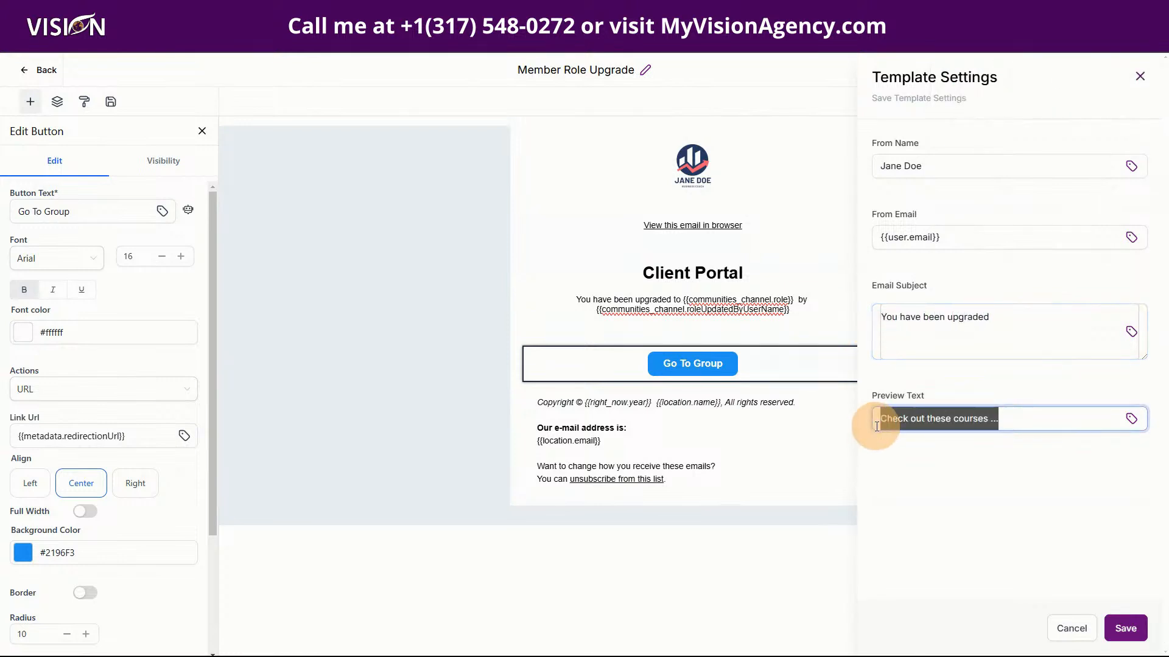
{"action": "type", "text": "Ch"}
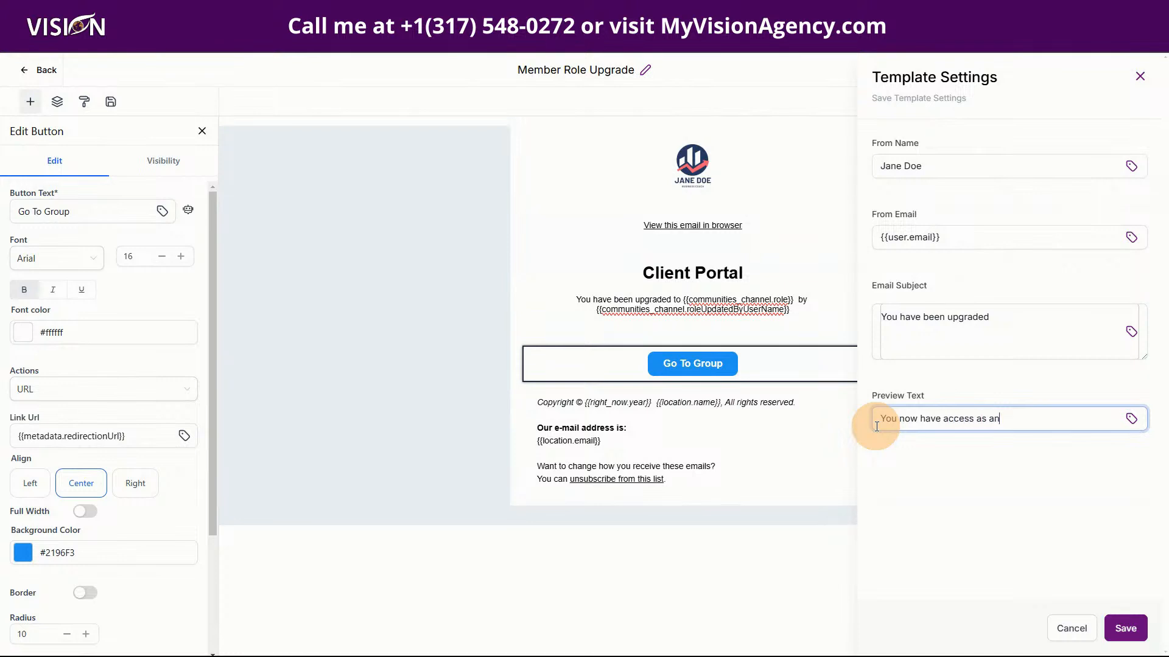
{"action": "left_click", "coordinate": [1131, 420]}
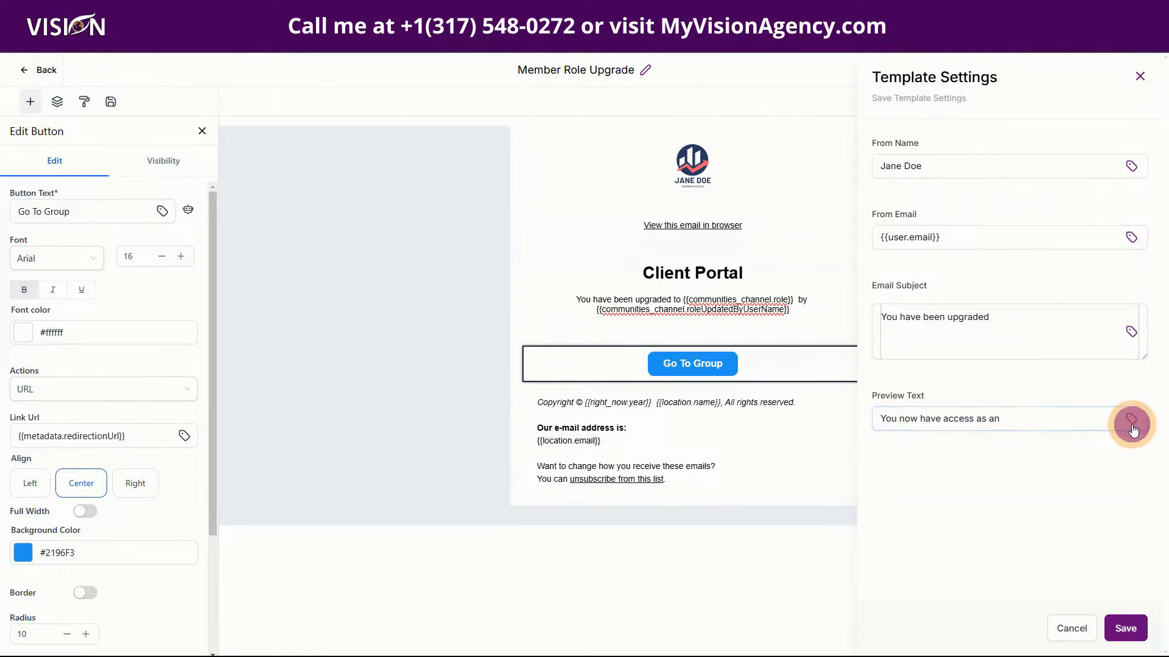
{"action": "scroll", "coordinate": [1041, 462], "scroll_direction": "down", "scroll_amount": 5}
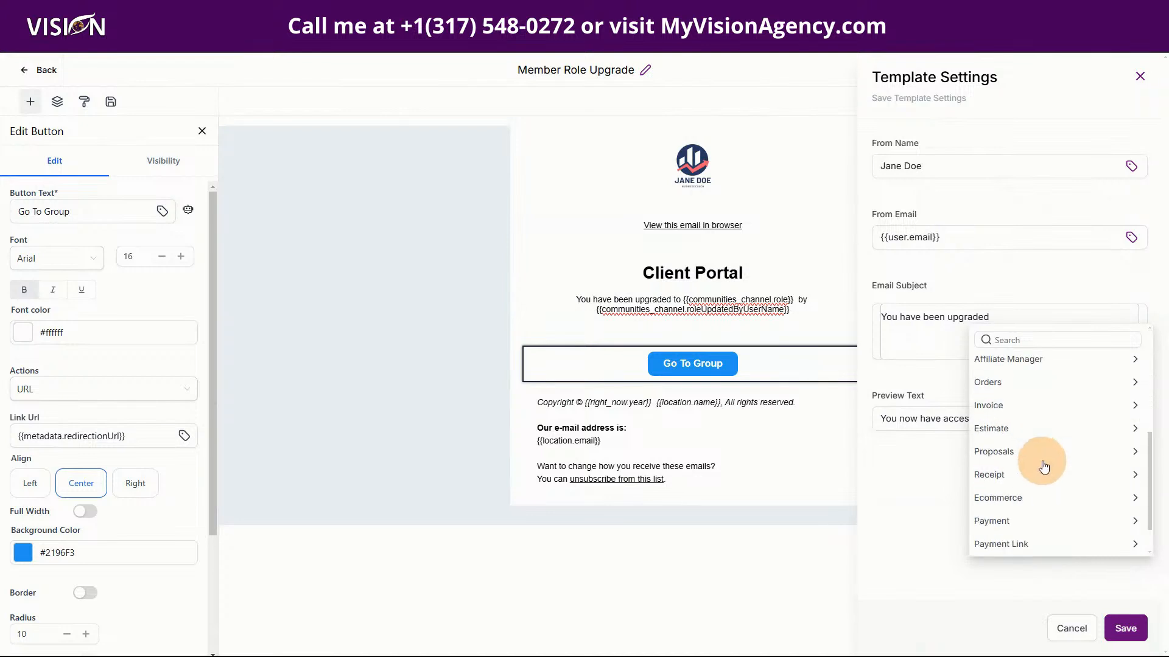
{"action": "left_click", "coordinate": [1035, 522]}
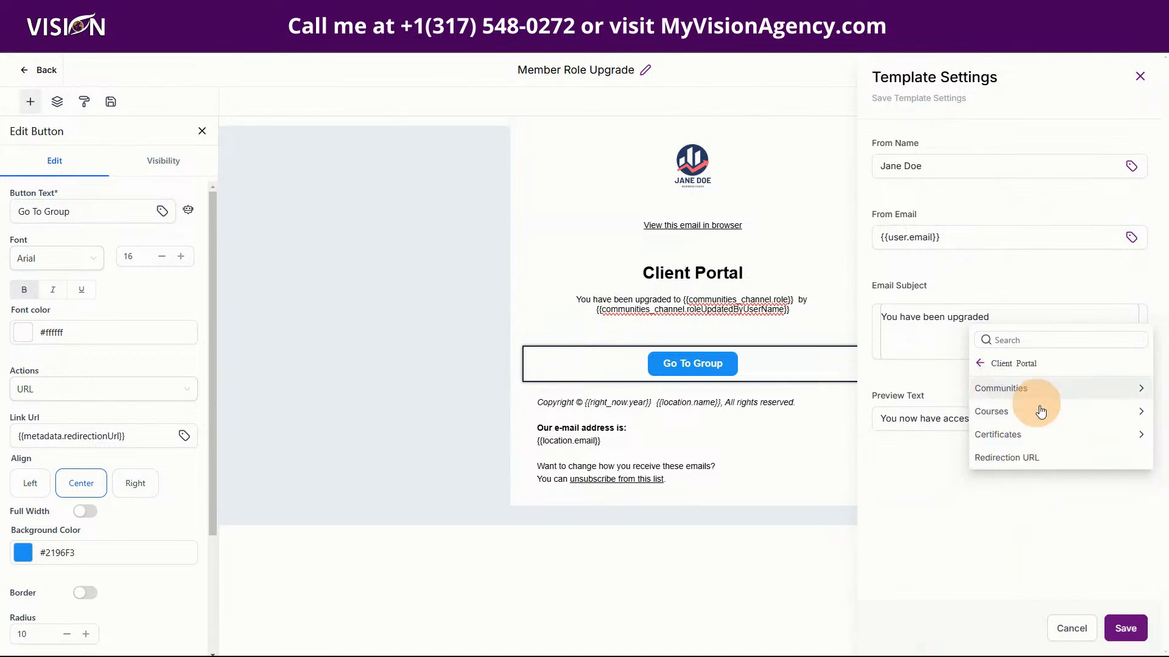
{"action": "left_click", "coordinate": [1023, 389]}
{"action": "scroll", "coordinate": [1041, 505], "scroll_direction": "down", "scroll_amount": 2}
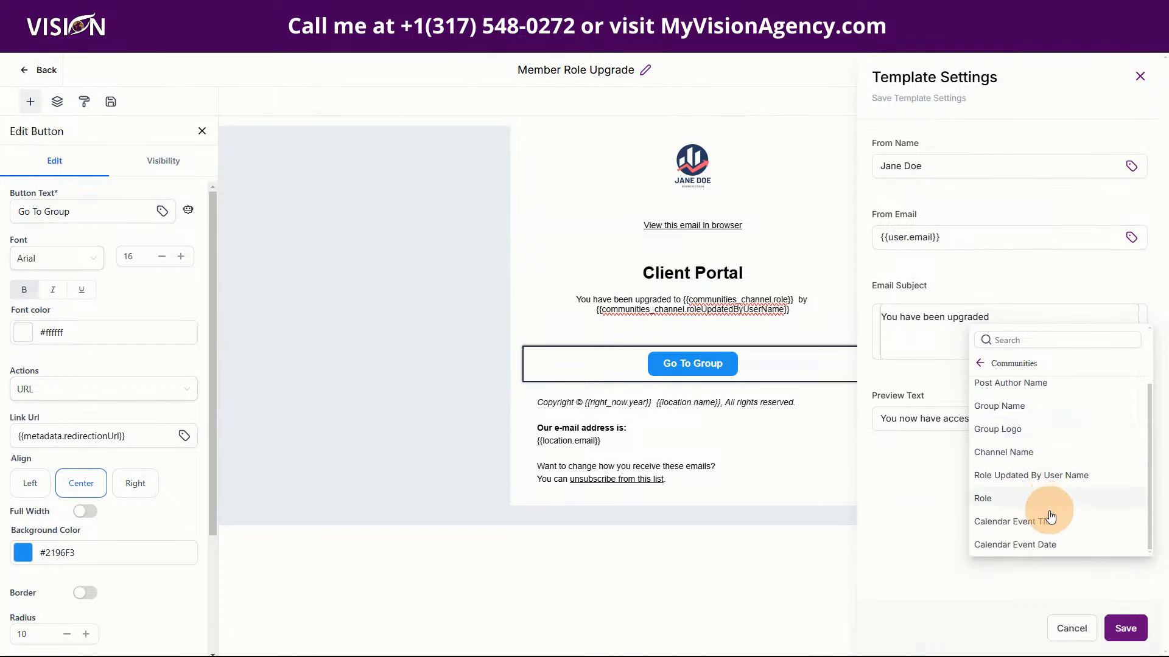
{"action": "left_click", "coordinate": [1006, 507]}
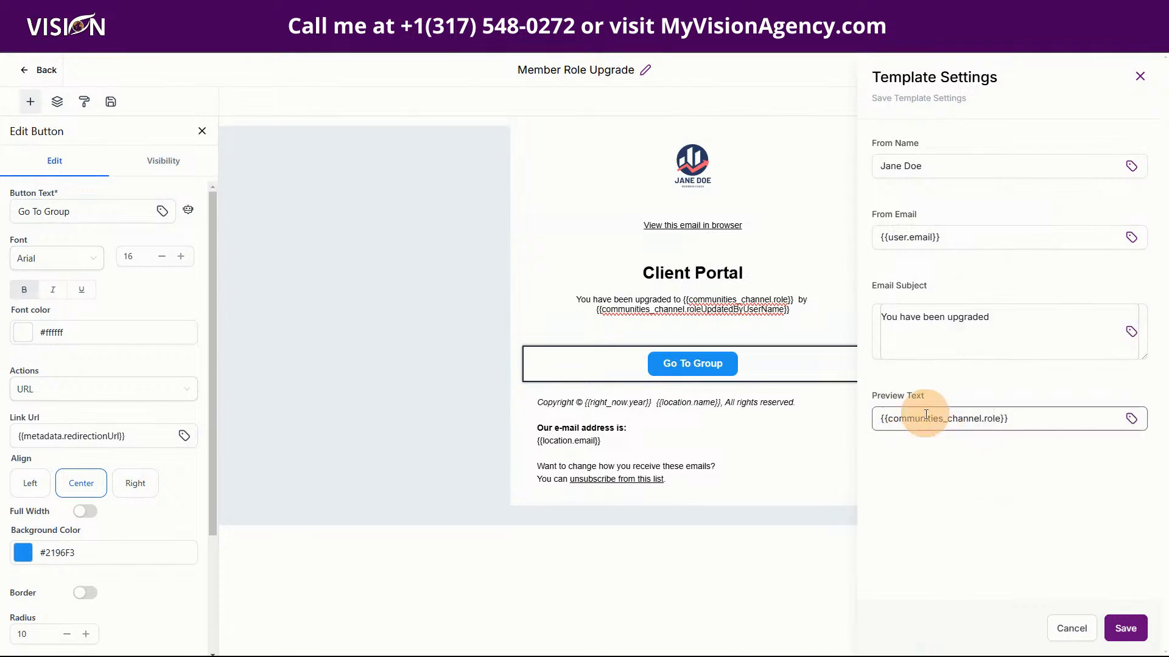
Put "You have been upgraded to an" before the role value in the preview text, then save the settings and the template.
{"action": "left_click", "coordinate": [883, 421]}
{"action": "left_click", "coordinate": [882, 421]}
{"action": "left_click", "coordinate": [886, 419]}
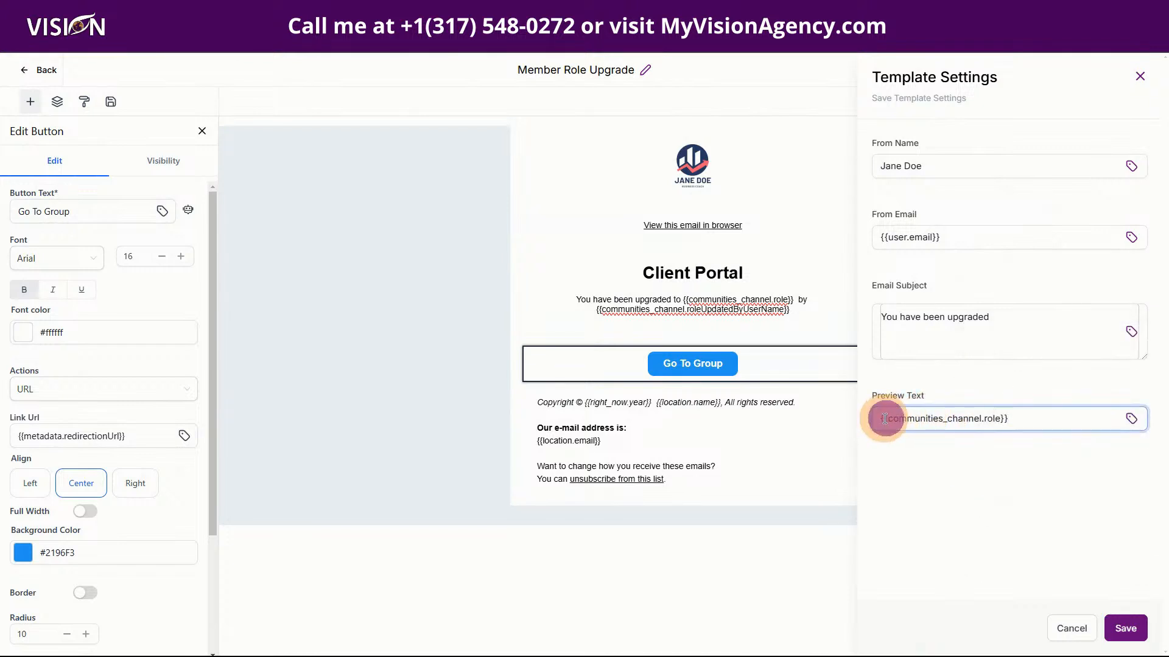
{"action": "left_click", "coordinate": [883, 419]}
{"action": "left_click", "coordinate": [880, 419]}
{"action": "type", "text": "You have been"}
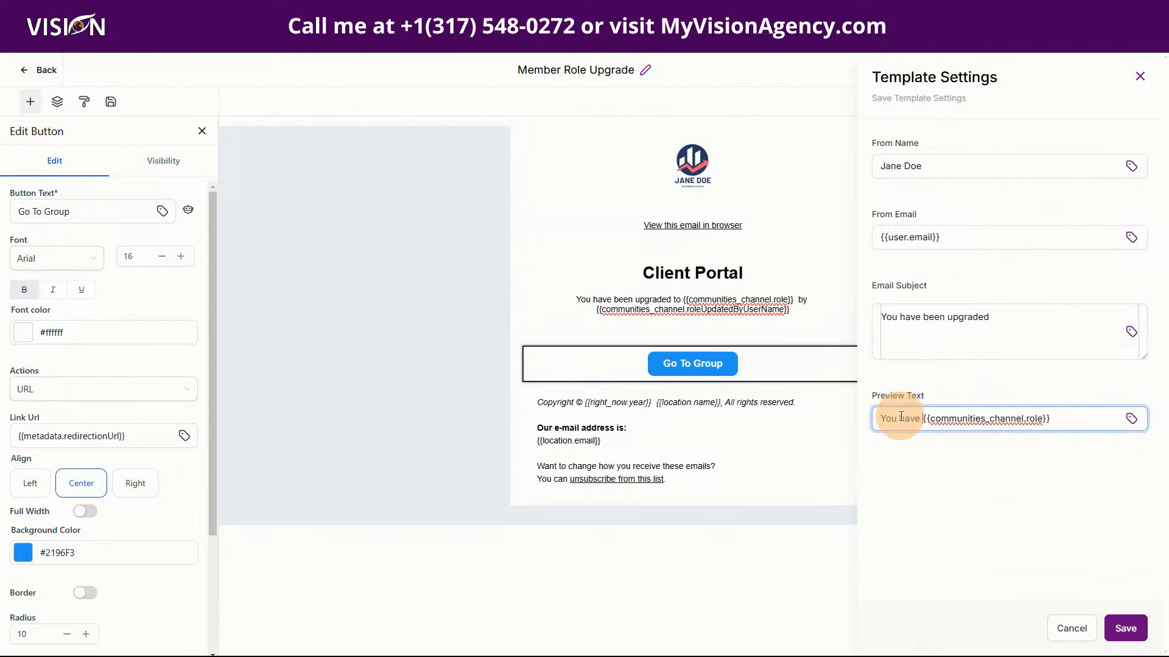
{"action": "type", "text": " up"}
{"action": "type", "text": "graded to"}
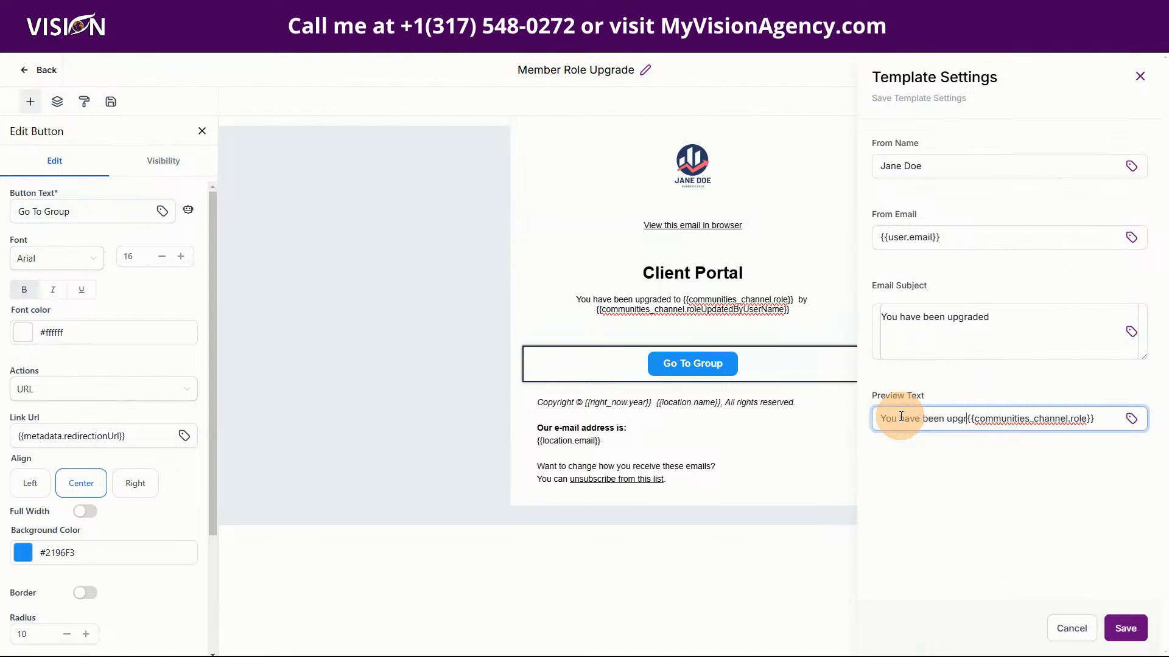
{"action": "type", "text": " an"}
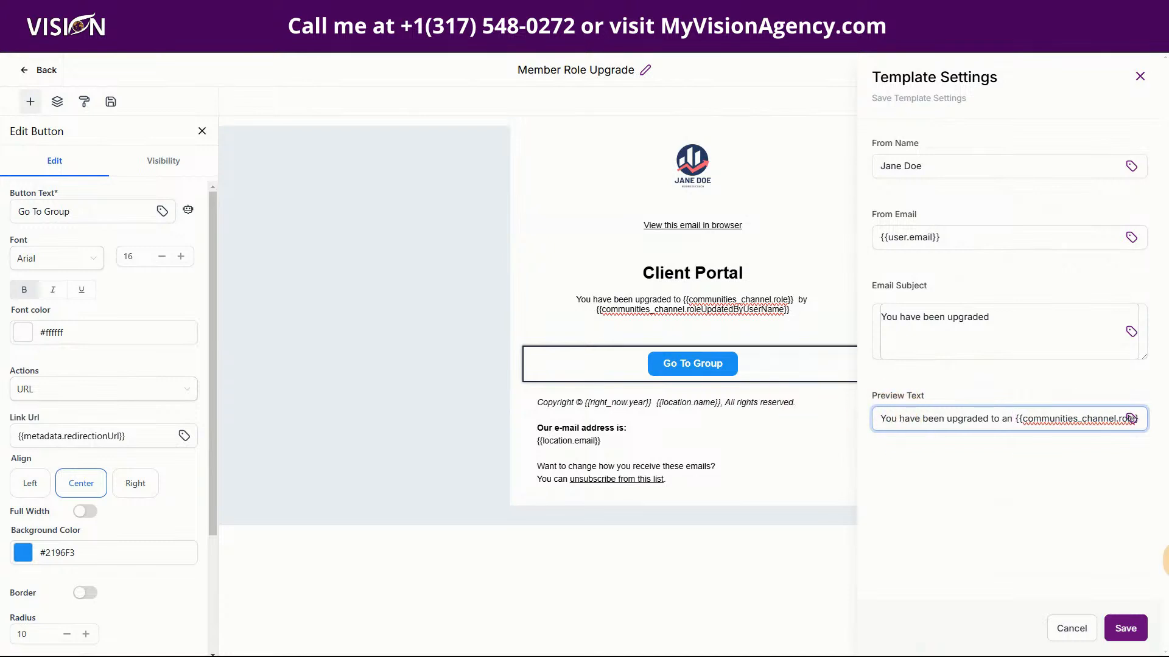
{"action": "left_click", "coordinate": [1122, 628]}
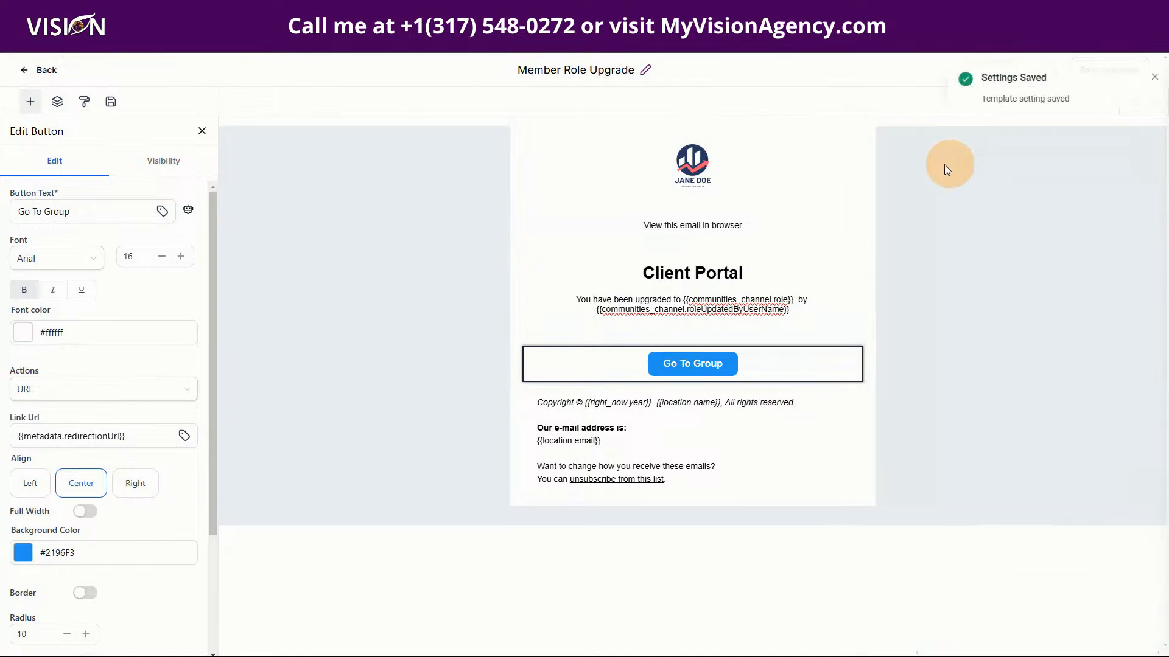
{"action": "left_click", "coordinate": [1137, 81]}
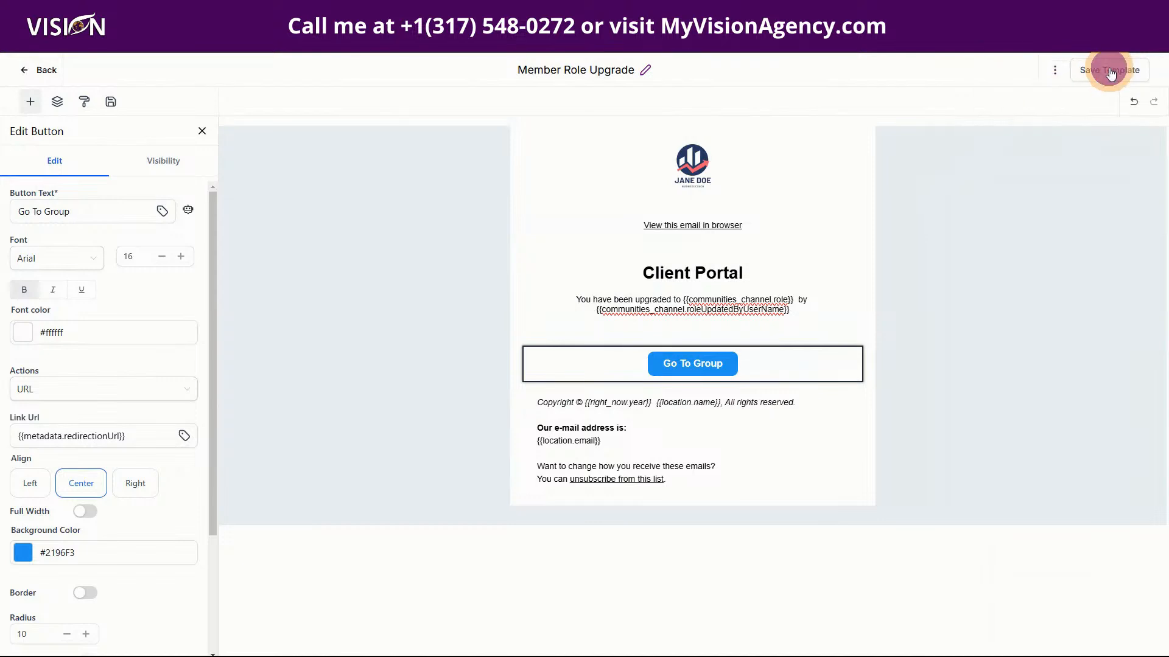
{"action": "left_click", "coordinate": [1105, 71]}
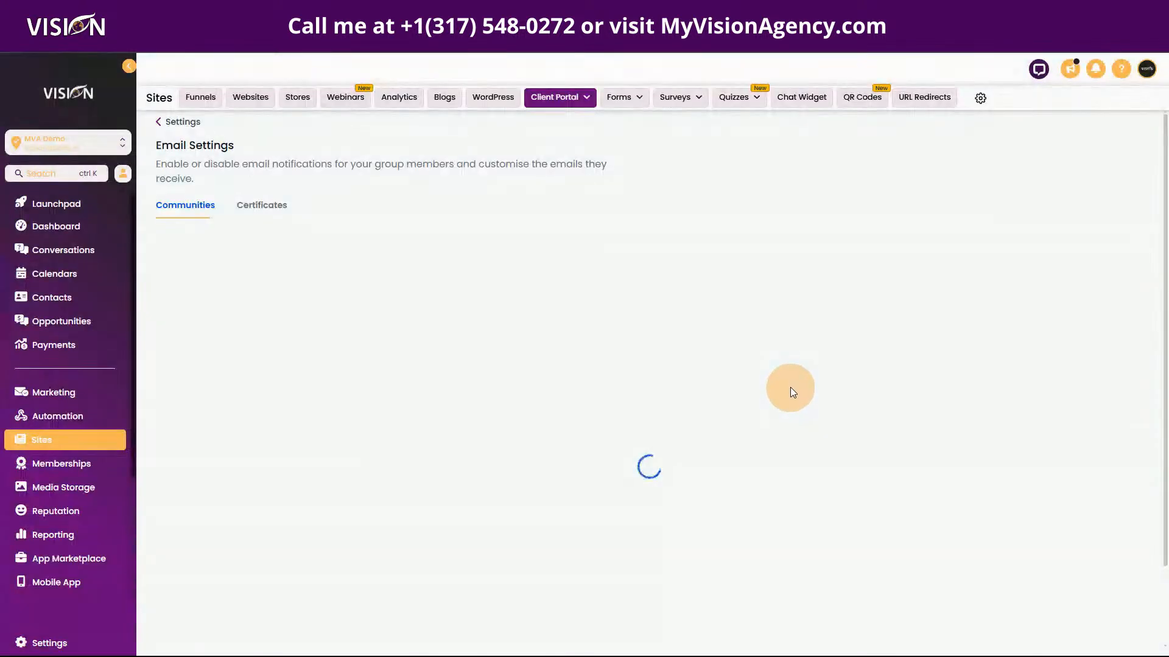
Assign the "New Courses added" template to the New Courses Added notification under Learning (courses) emails and save it.
{"action": "scroll", "coordinate": [638, 399], "scroll_direction": "down", "scroll_amount": 4}
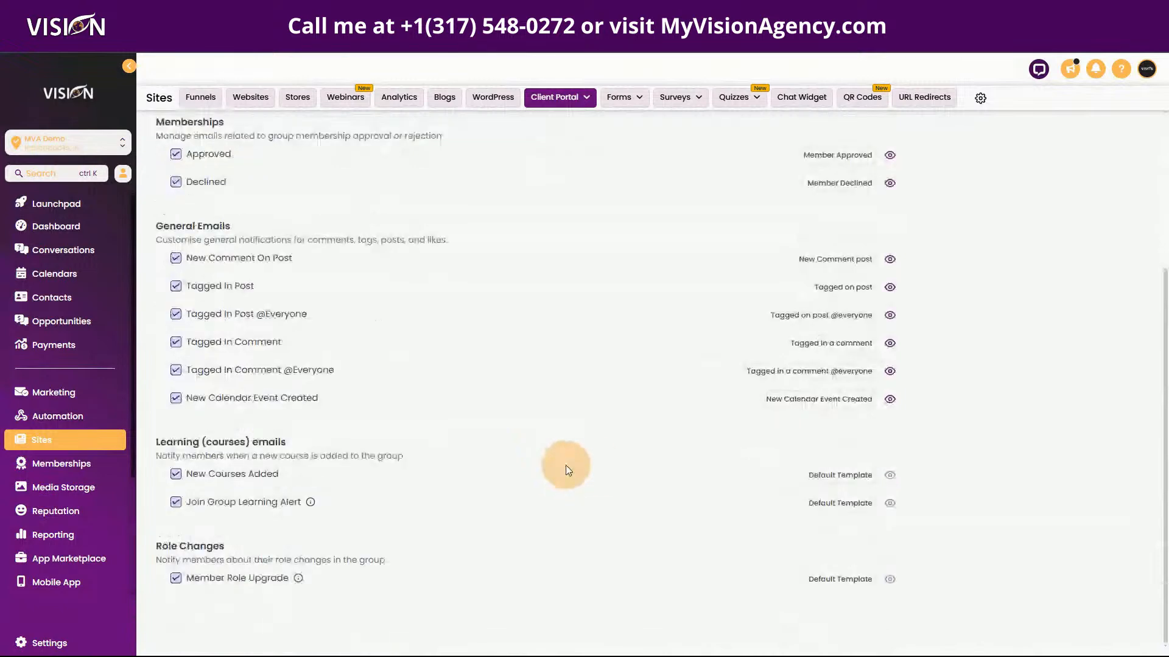
{"action": "left_click", "coordinate": [831, 476]}
{"action": "left_click", "coordinate": [535, 367]}
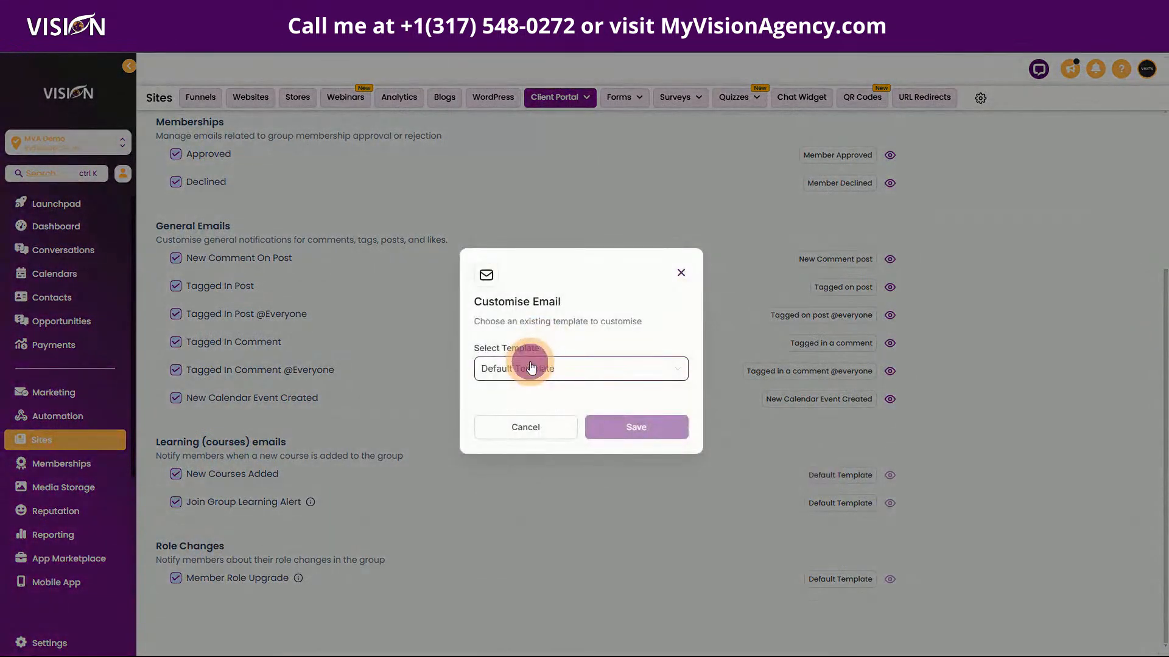
{"action": "scroll", "coordinate": [551, 484], "scroll_direction": "down", "scroll_amount": 3}
{"action": "scroll", "coordinate": [551, 484], "scroll_direction": "down", "scroll_amount": 3}
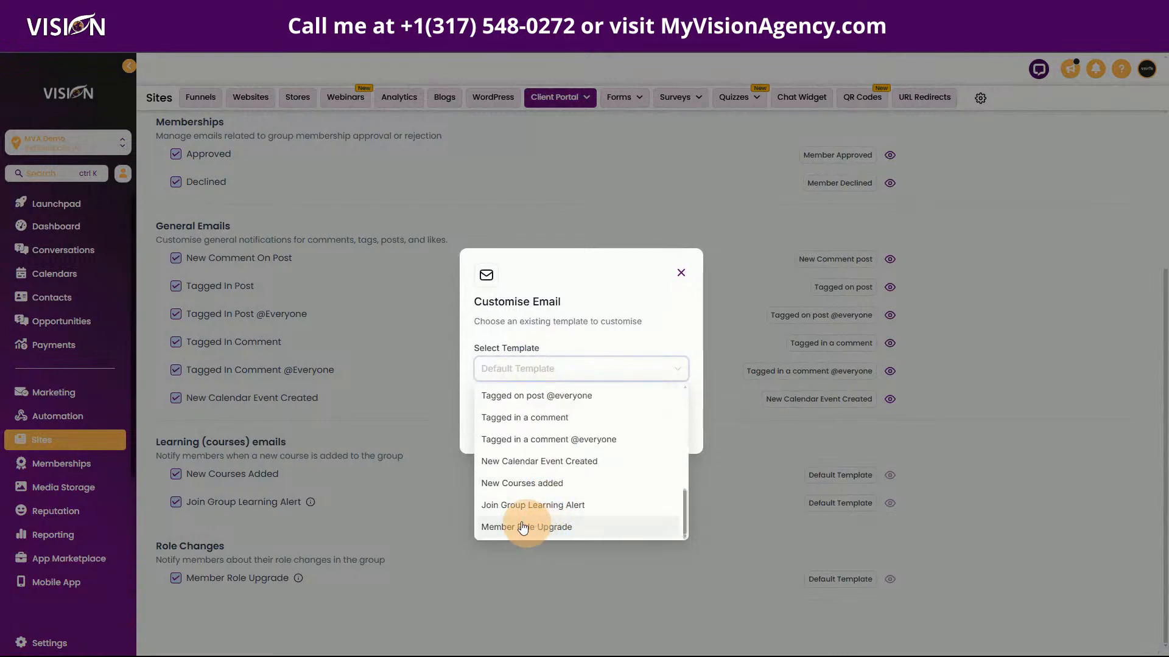
{"action": "left_click", "coordinate": [519, 489]}
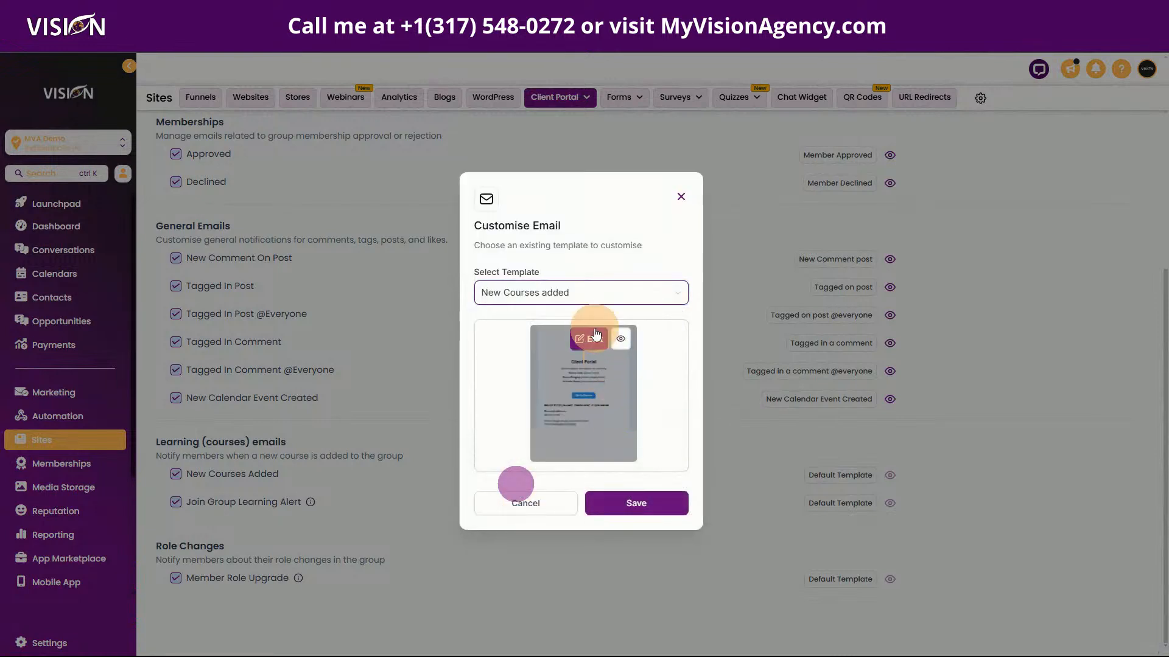
{"action": "left_click", "coordinate": [629, 504]}
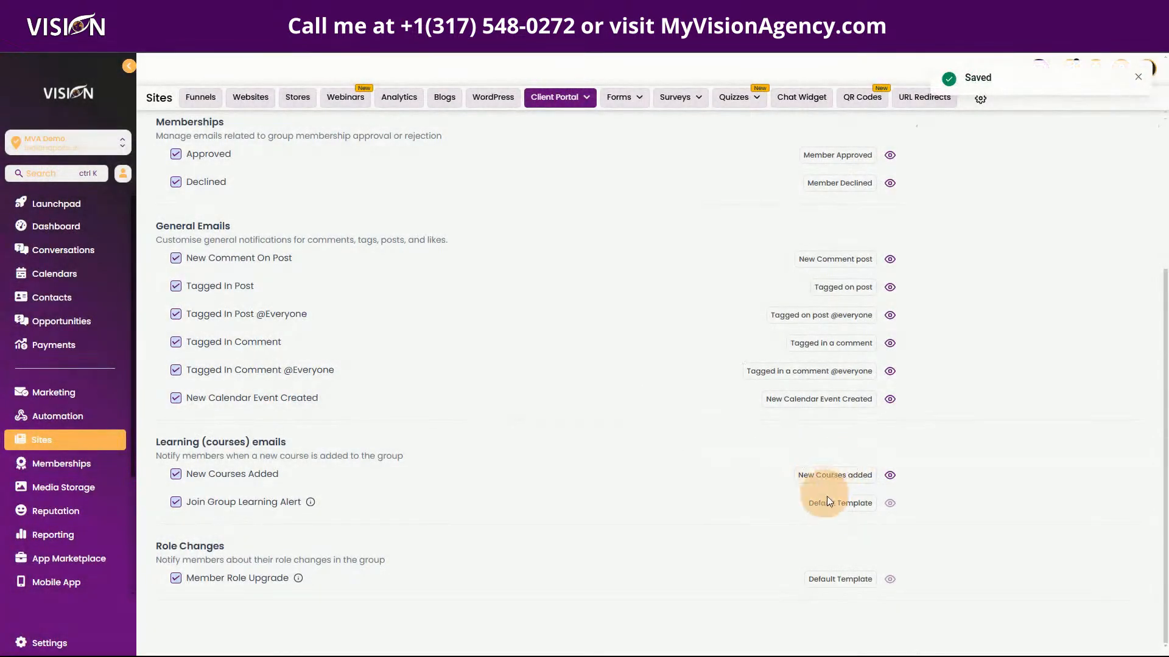
Assign the "Join Group Learning Alert" template to the Join Group Learning Alert notification and save it.
{"action": "left_click", "coordinate": [831, 513]}
{"action": "left_click", "coordinate": [528, 368]}
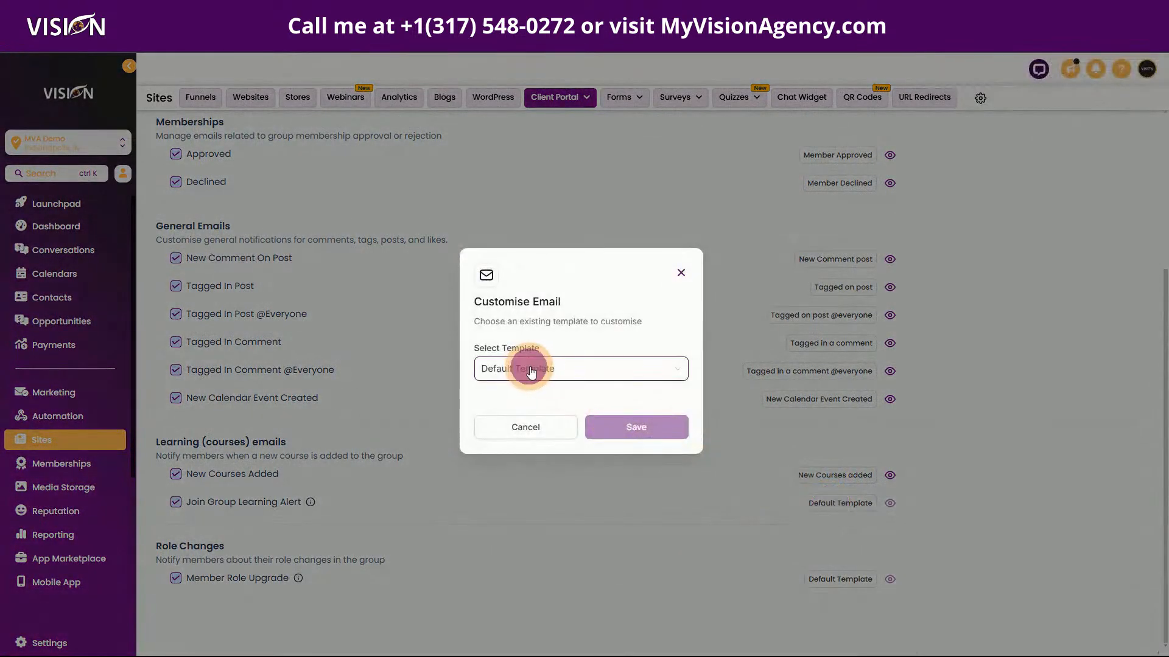
{"action": "scroll", "coordinate": [580, 466], "scroll_direction": "down", "scroll_amount": 10}
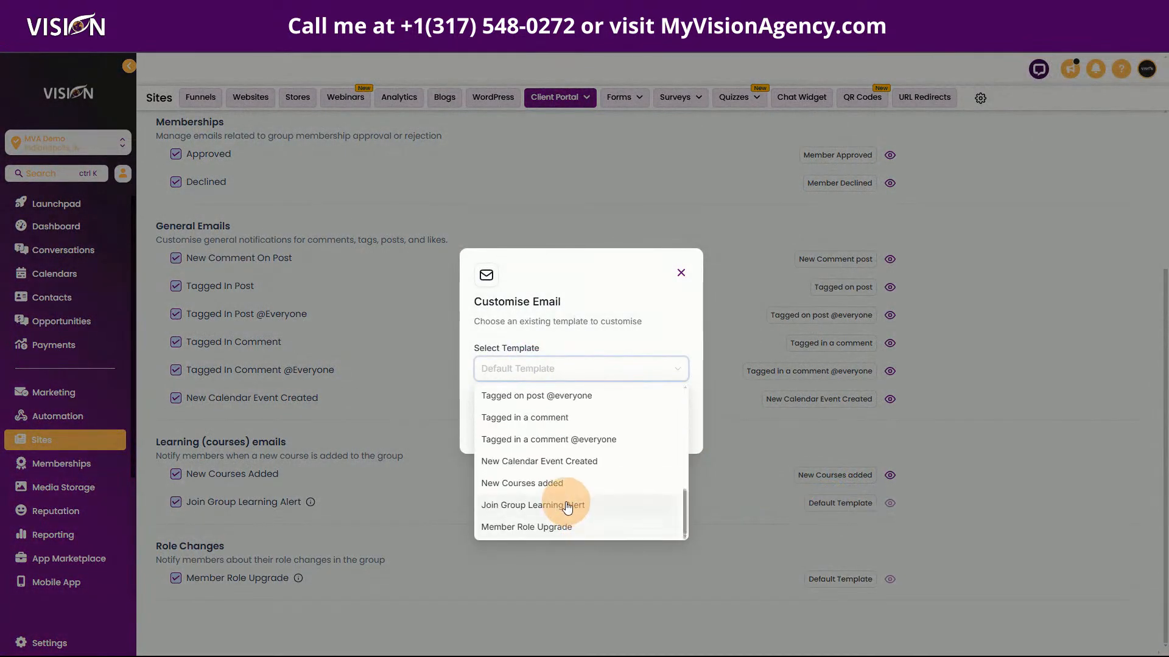
{"action": "left_click", "coordinate": [563, 504]}
{"action": "left_click", "coordinate": [561, 503]}
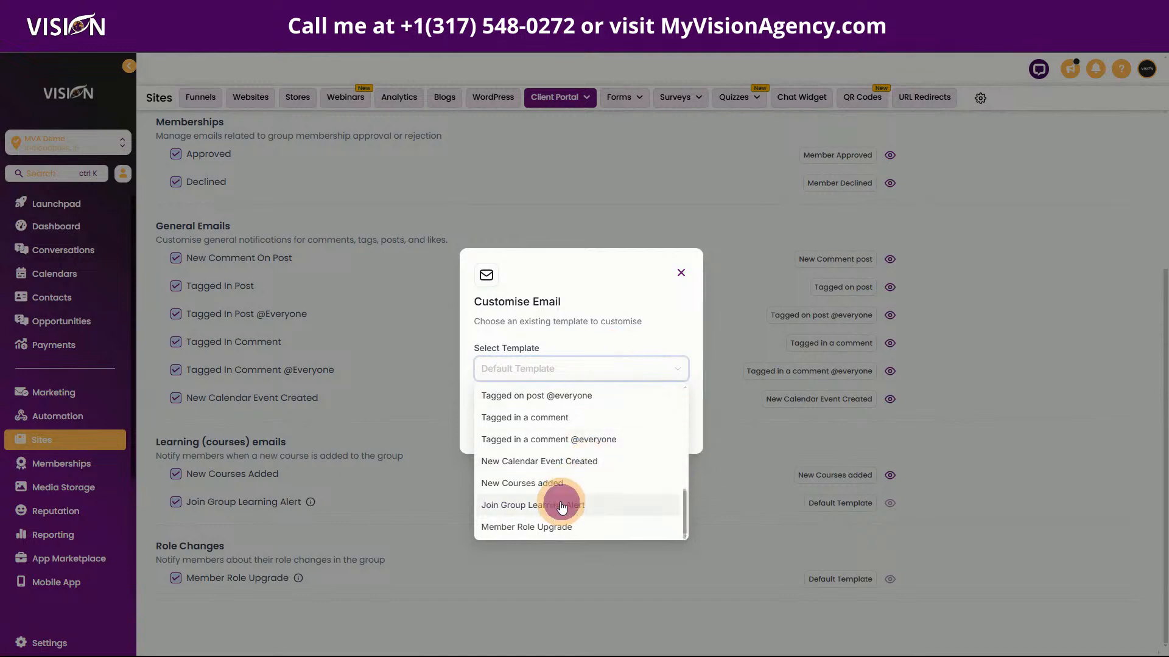
{"action": "left_click", "coordinate": [633, 493]}
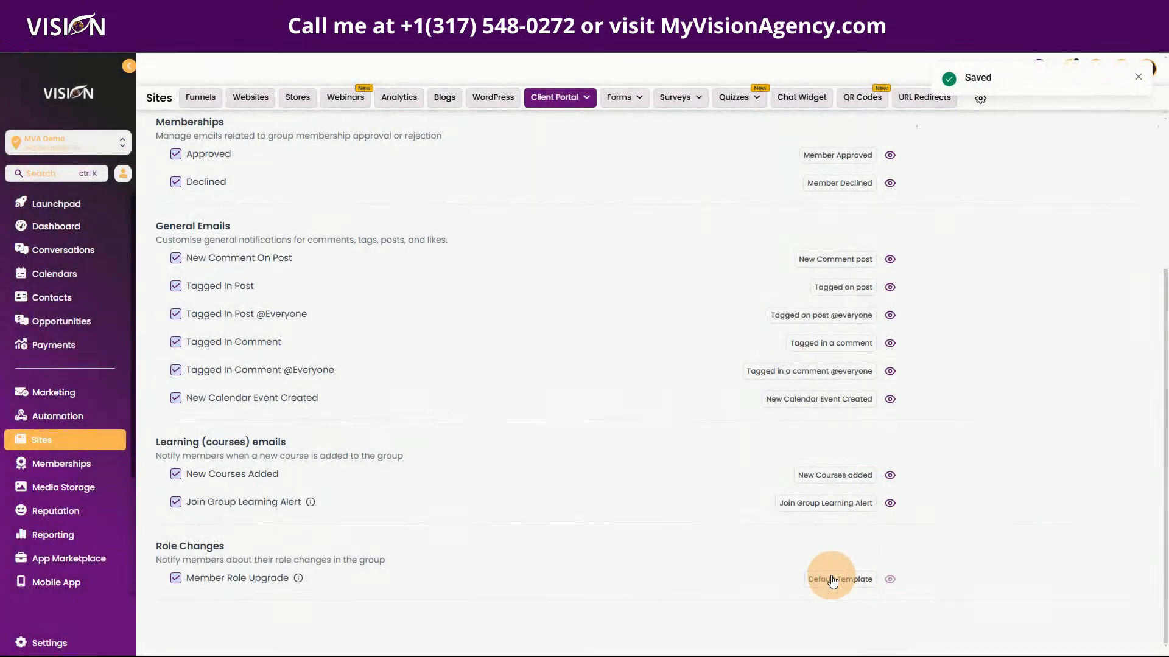
Assign the "Member Role Upgrade" template to the Member Role Upgrade notification under Role Changes and save it.
{"action": "left_click", "coordinate": [834, 576]}
{"action": "left_click", "coordinate": [546, 373]}
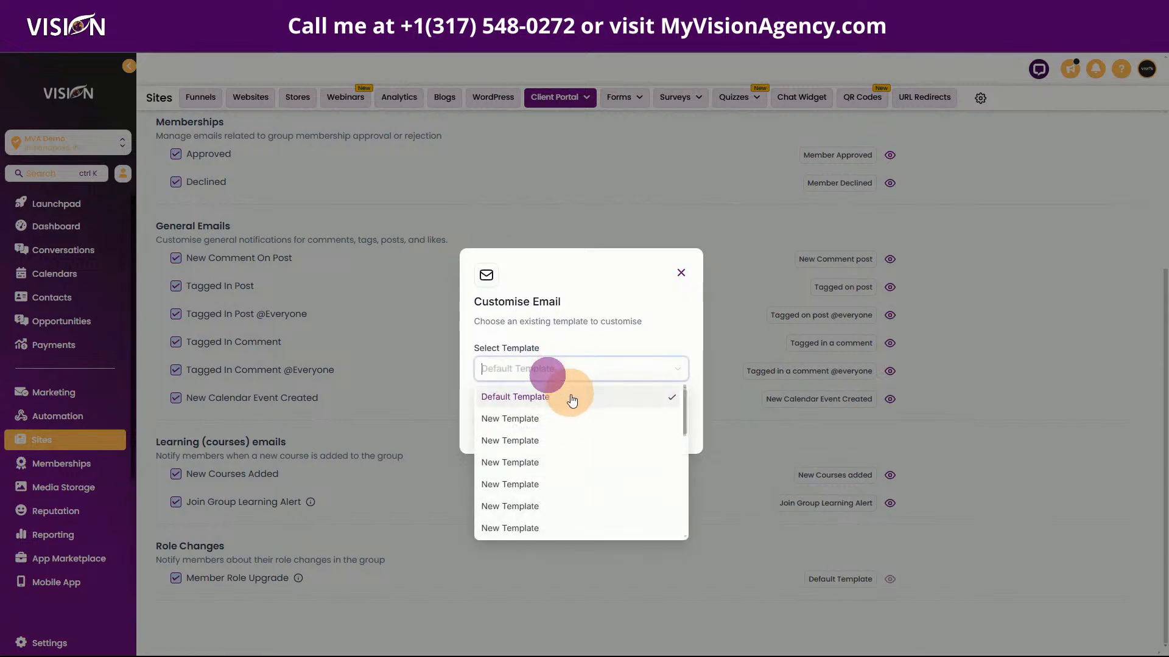
{"action": "scroll", "coordinate": [579, 481], "scroll_direction": "down", "scroll_amount": 2}
{"action": "scroll", "coordinate": [582, 499], "scroll_direction": "down", "scroll_amount": 2}
{"action": "left_click", "coordinate": [584, 524]}
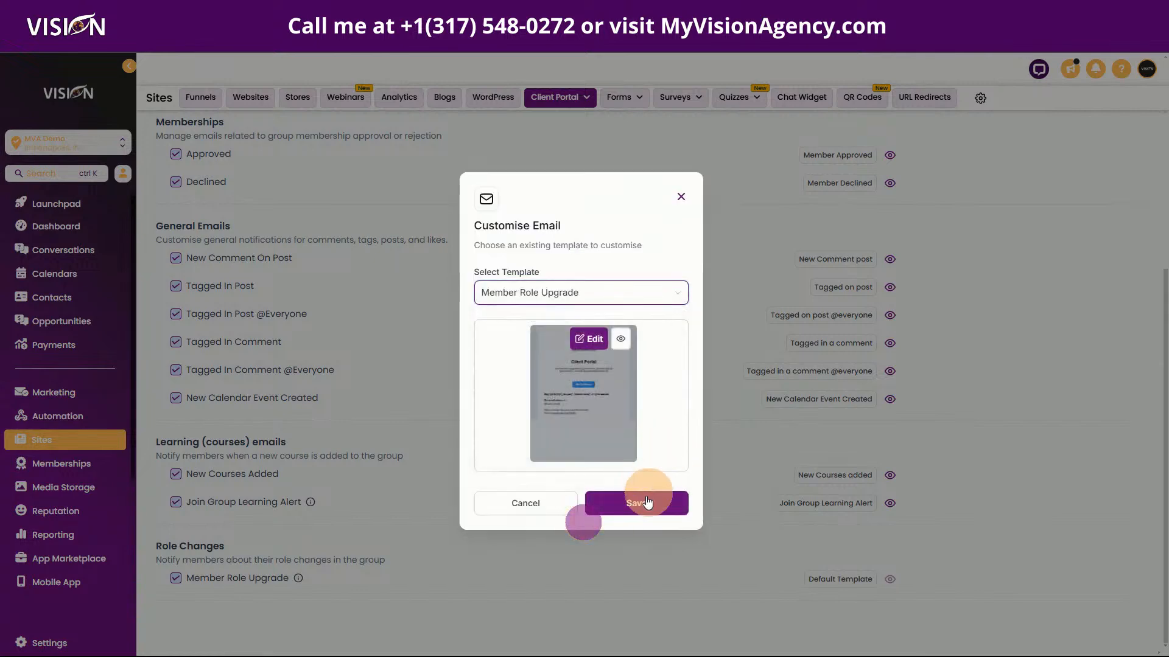
{"action": "left_click", "coordinate": [634, 507]}
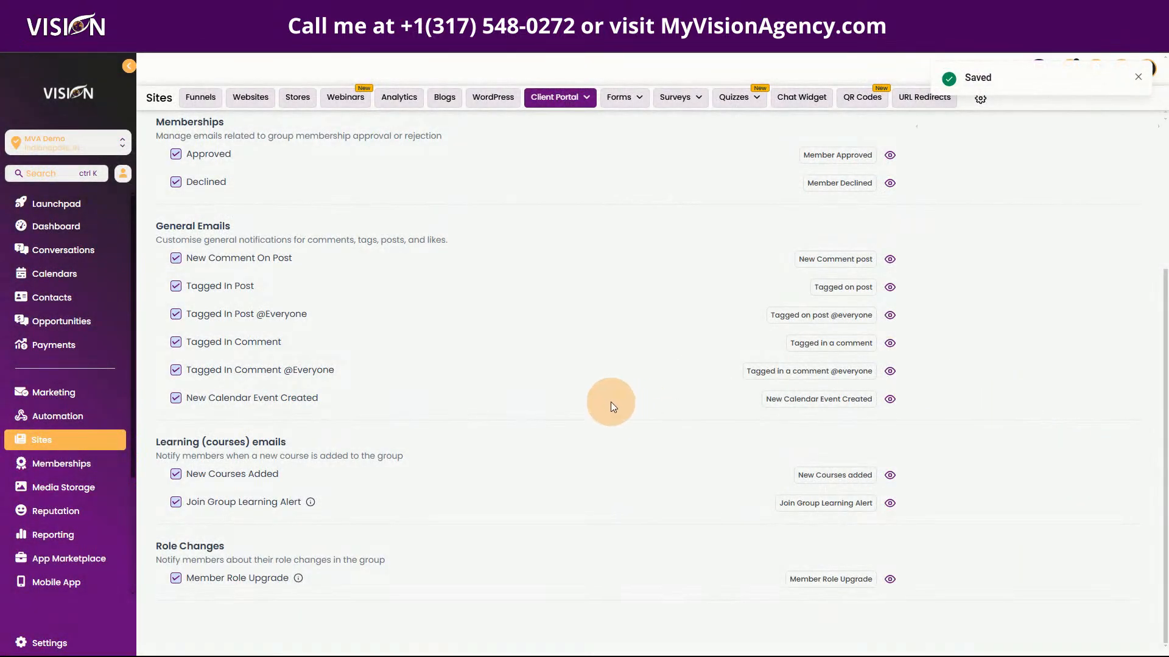
{"action": "scroll", "coordinate": [552, 466], "scroll_direction": "up", "scroll_amount": 4}
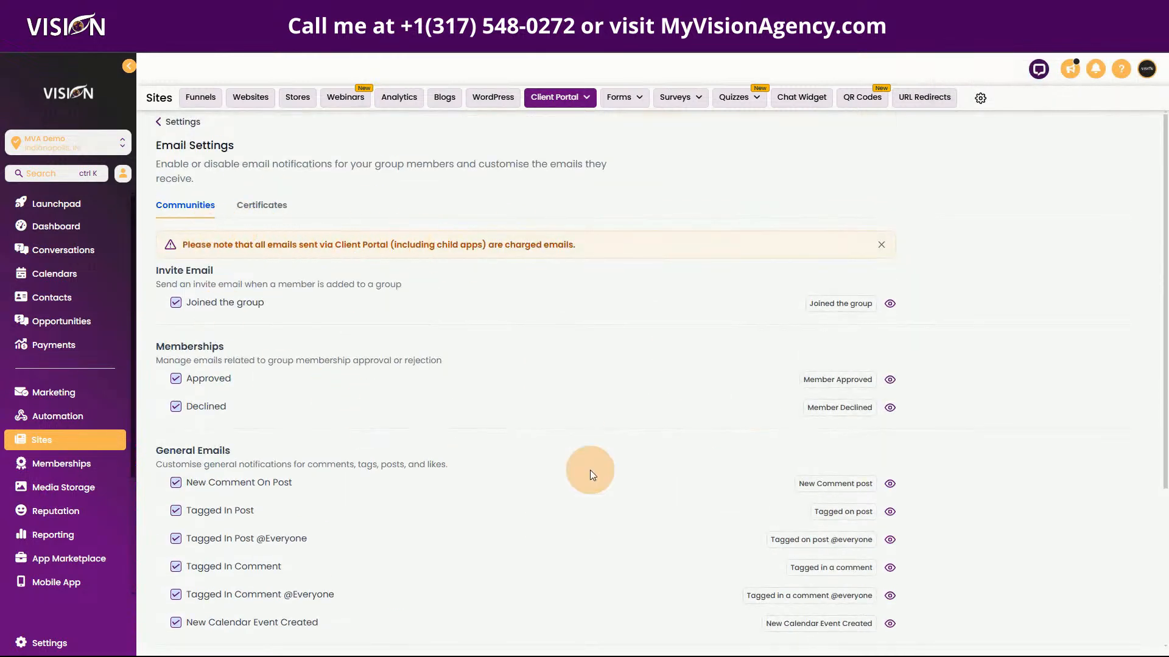
{"action": "scroll", "coordinate": [270, 527], "scroll_direction": "down", "scroll_amount": 3}
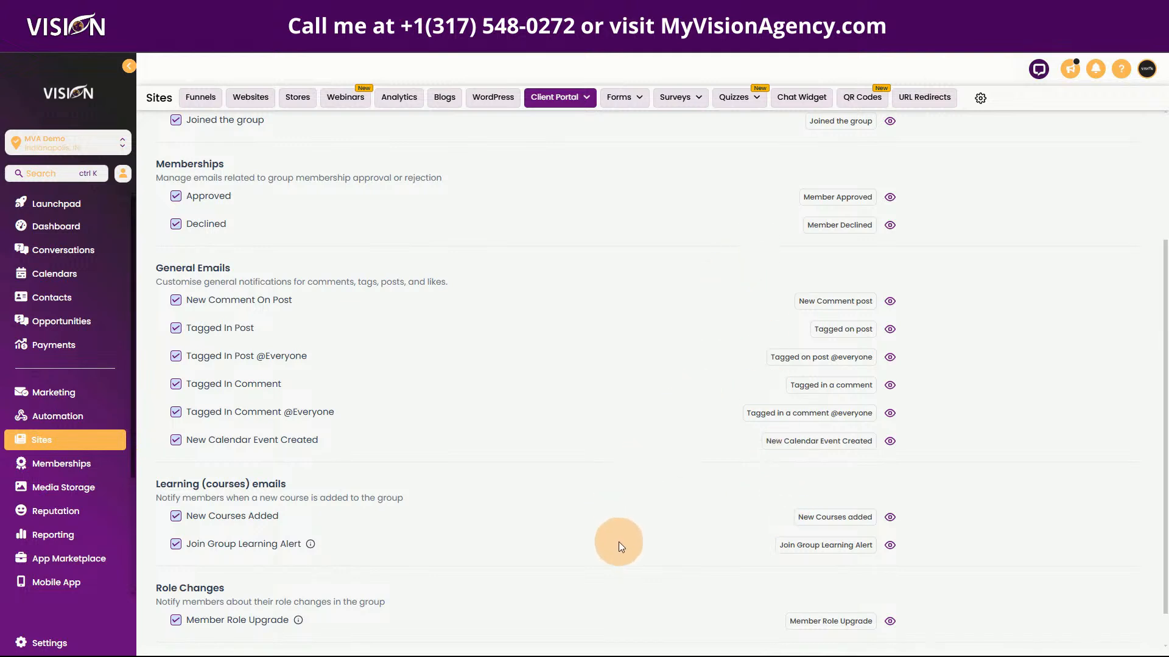
{"action": "scroll", "coordinate": [619, 541], "scroll_direction": "up", "scroll_amount": 3}
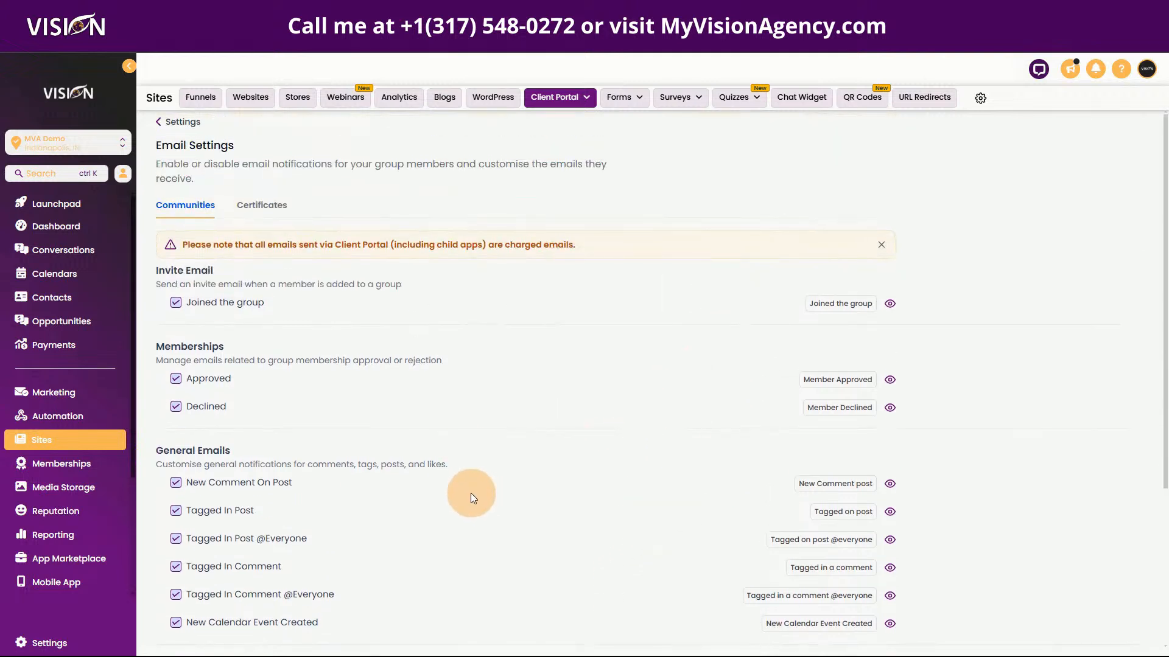
{"action": "scroll", "coordinate": [472, 498], "scroll_direction": "down", "scroll_amount": 3}
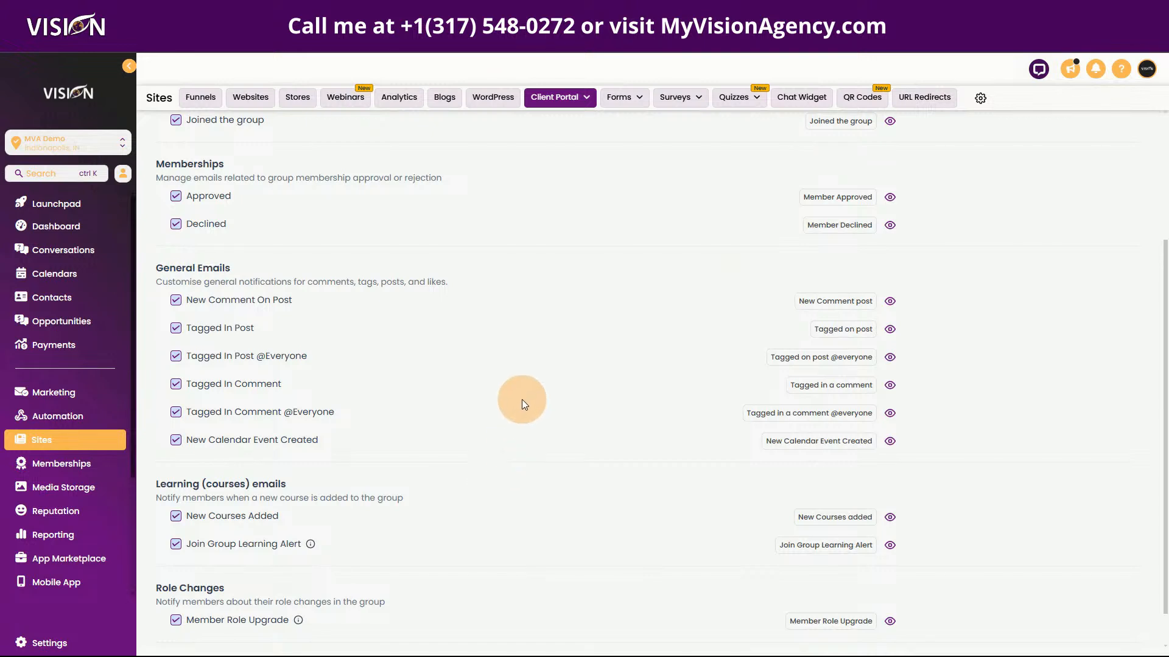